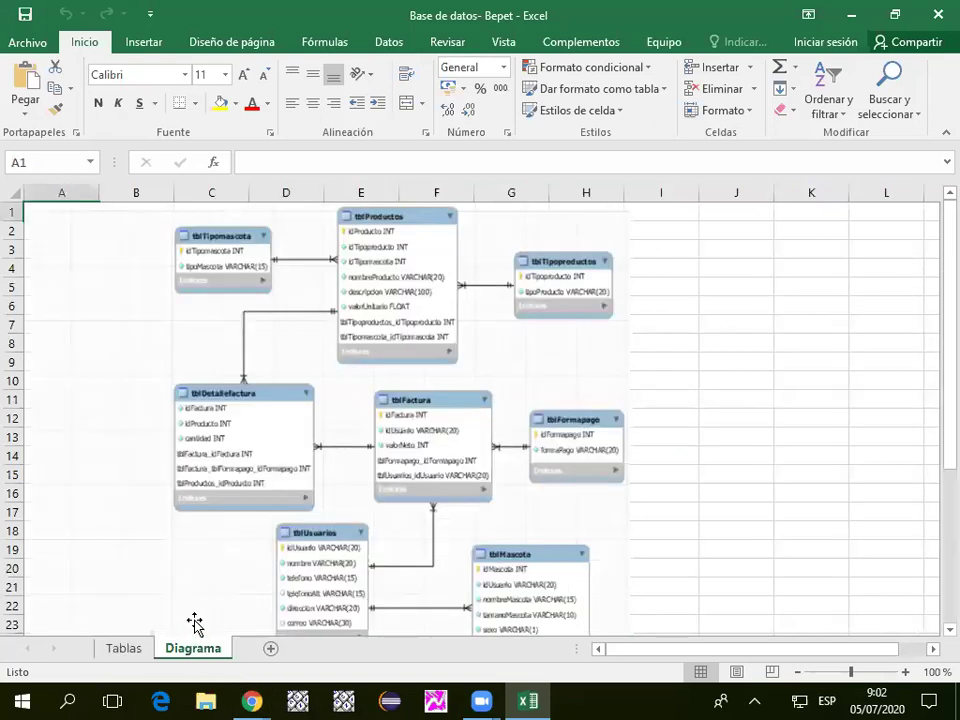
Look over the whole table relationship diagram on the Diagrama sheet, down to tblCitas and tblConsultaesp.
left_click(396, 452)
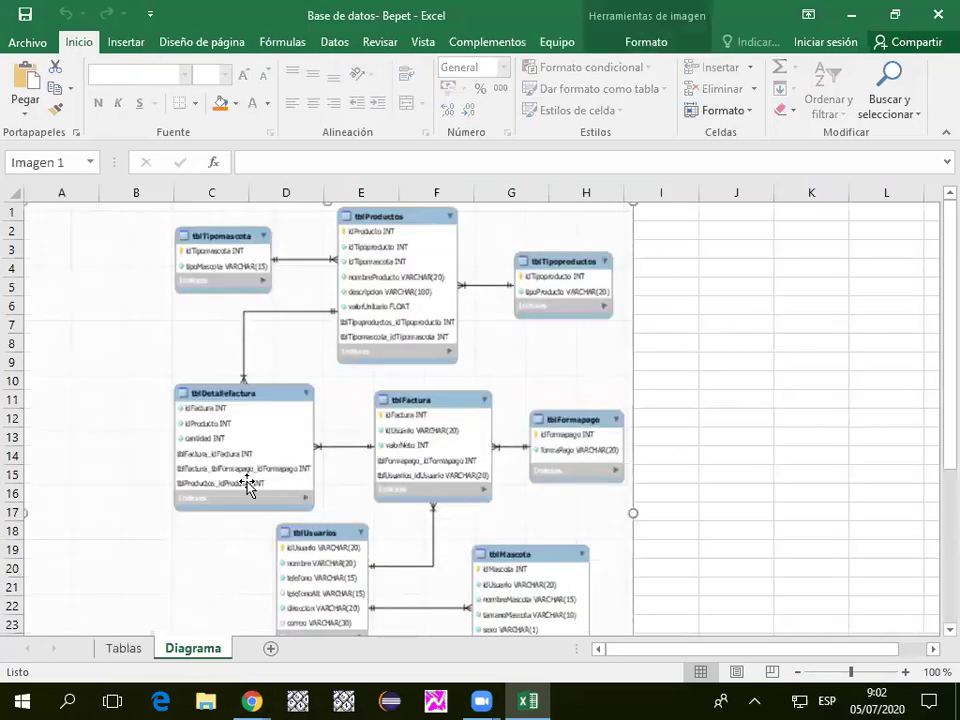
scroll(129, 455, "down", 7)
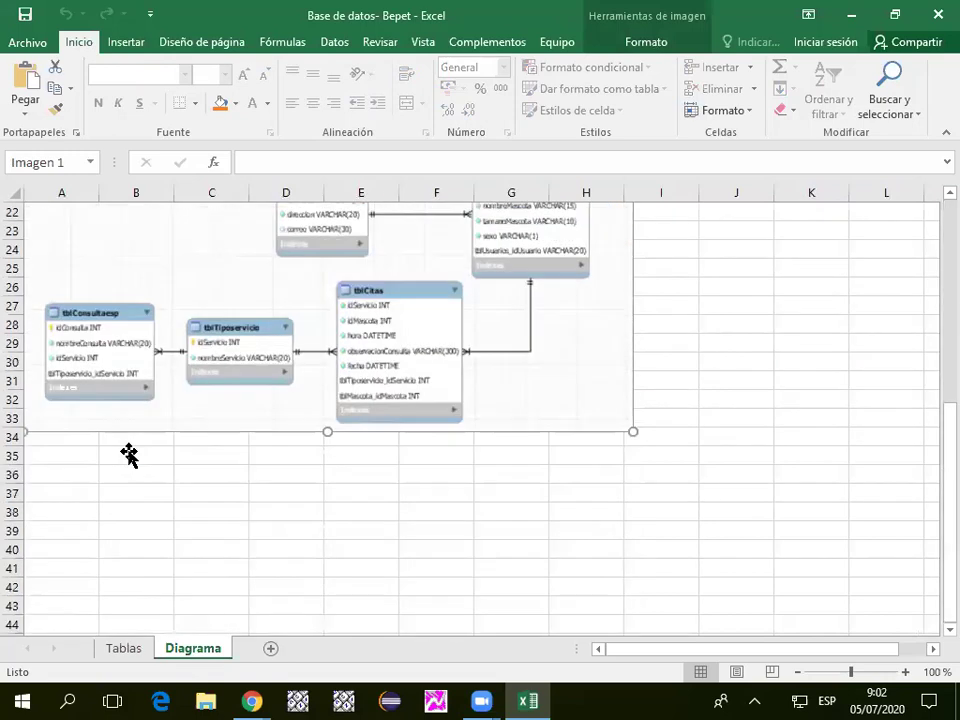
scroll(129, 455, "up", 7)
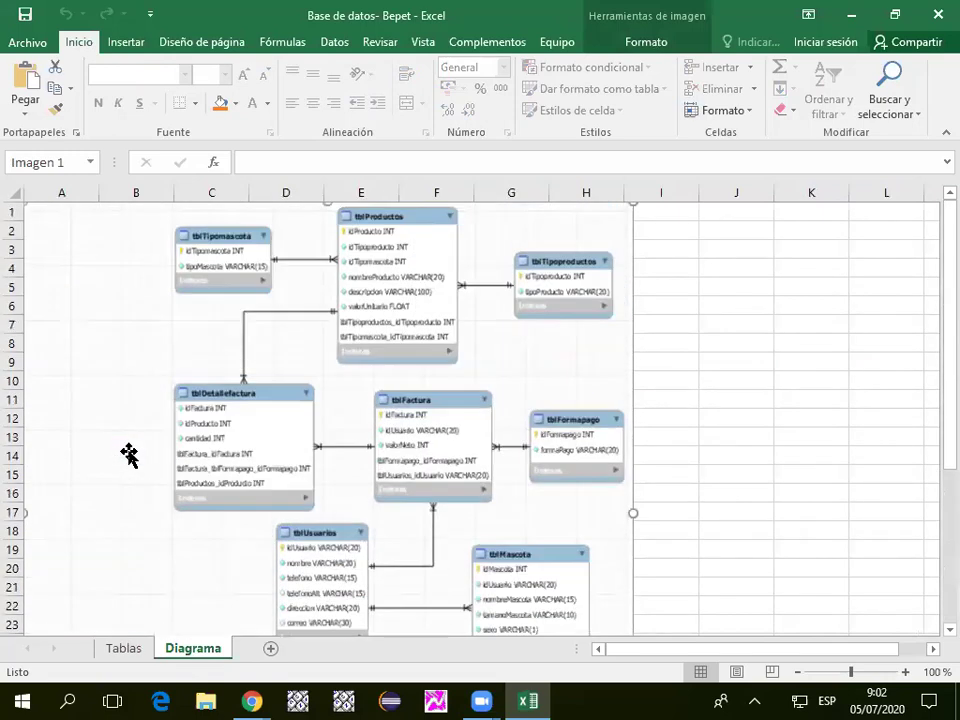
scroll(133, 490, "down", 1)
Review all the bdBepet table definitions on the Tablas sheet, from the first table to the last.
left_click(131, 651)
scroll(395, 500, "down", 1)
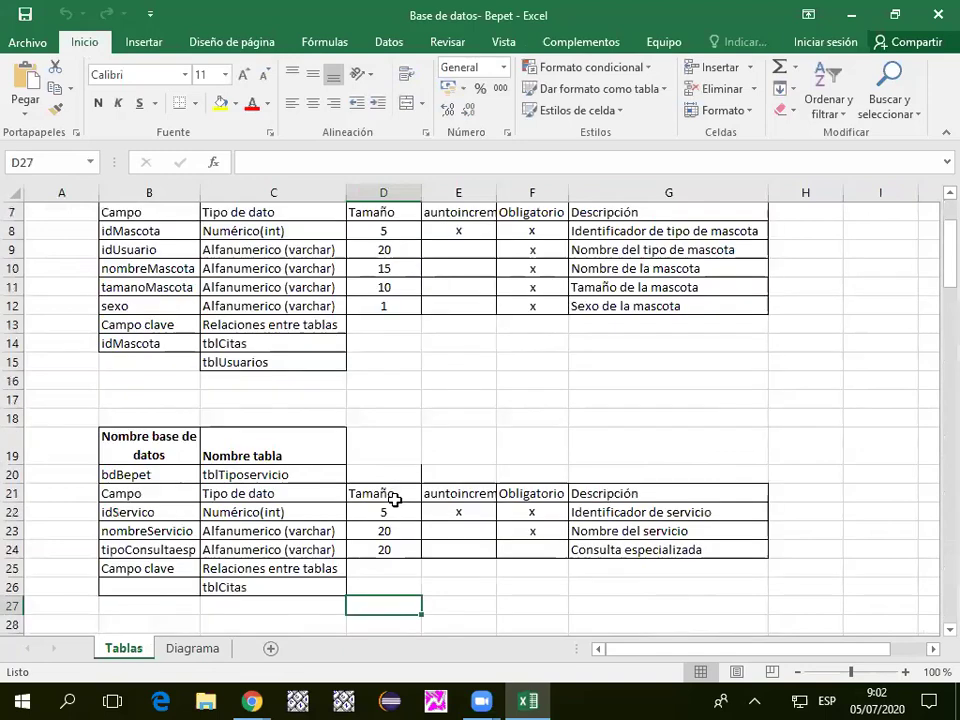
scroll(395, 500, "down", 20)
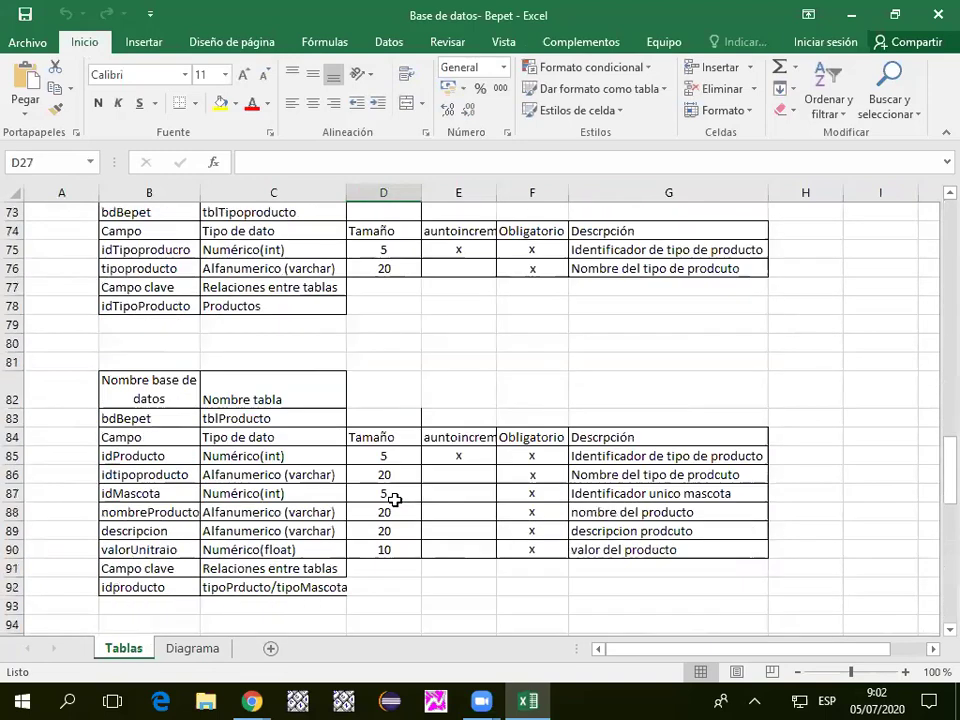
scroll(395, 500, "down", 17)
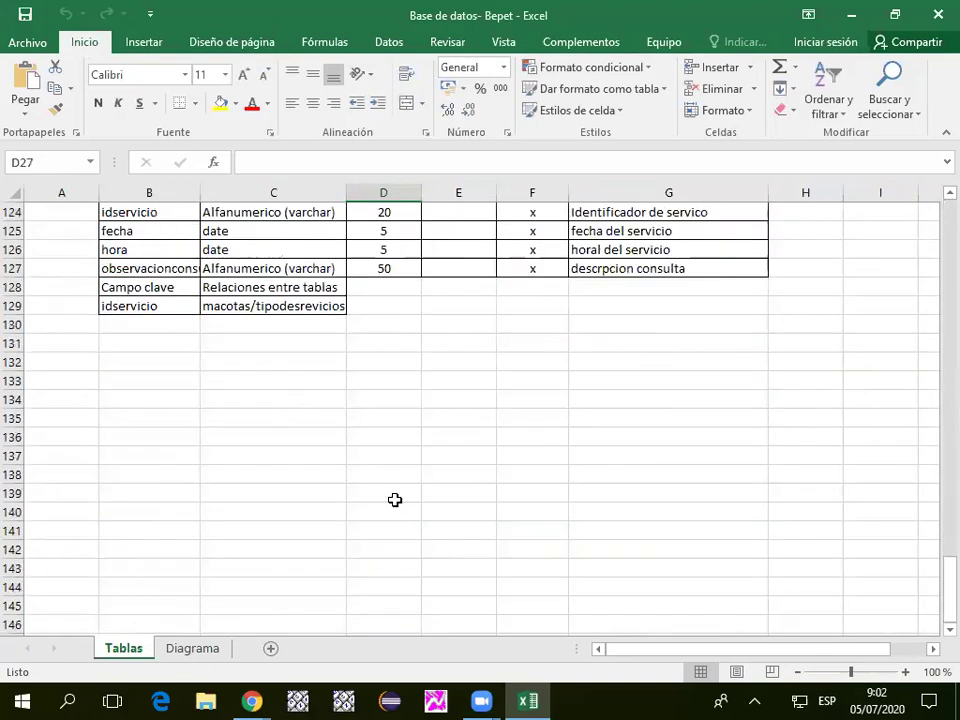
scroll(395, 500, "up", 20)
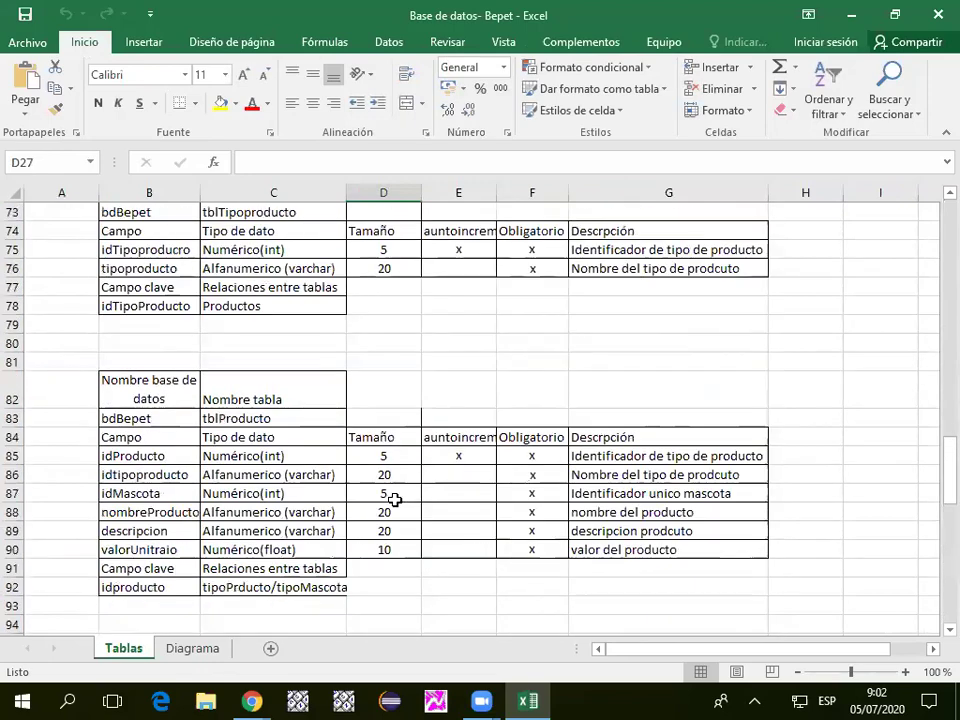
scroll(395, 500, "up", 17)
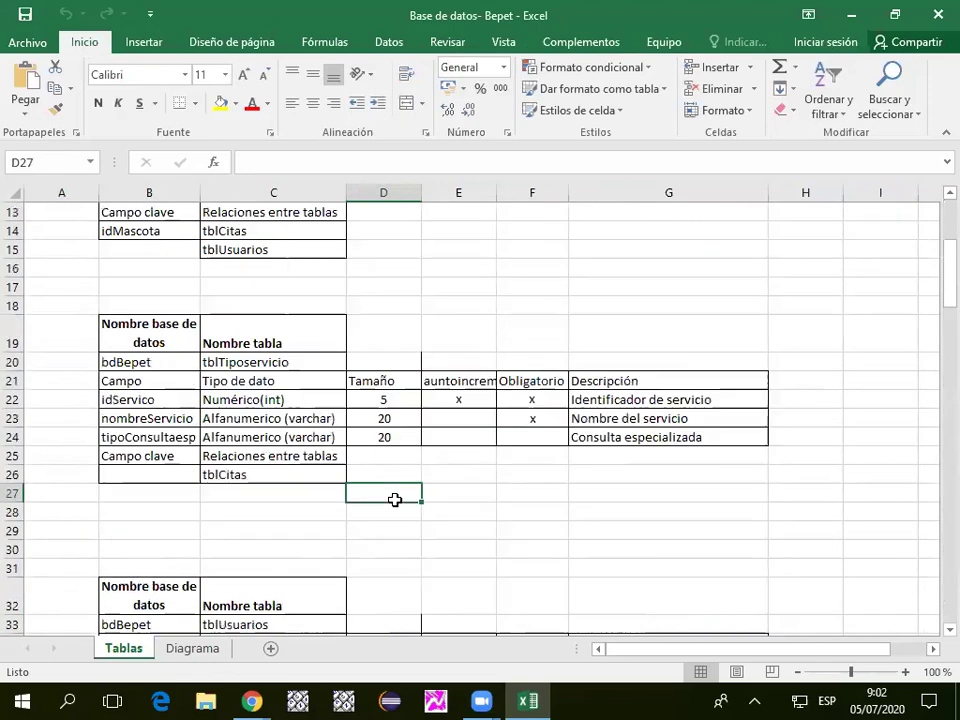
Examine the tblMascota definition block, including its database name and table name cells.
left_click(417, 300)
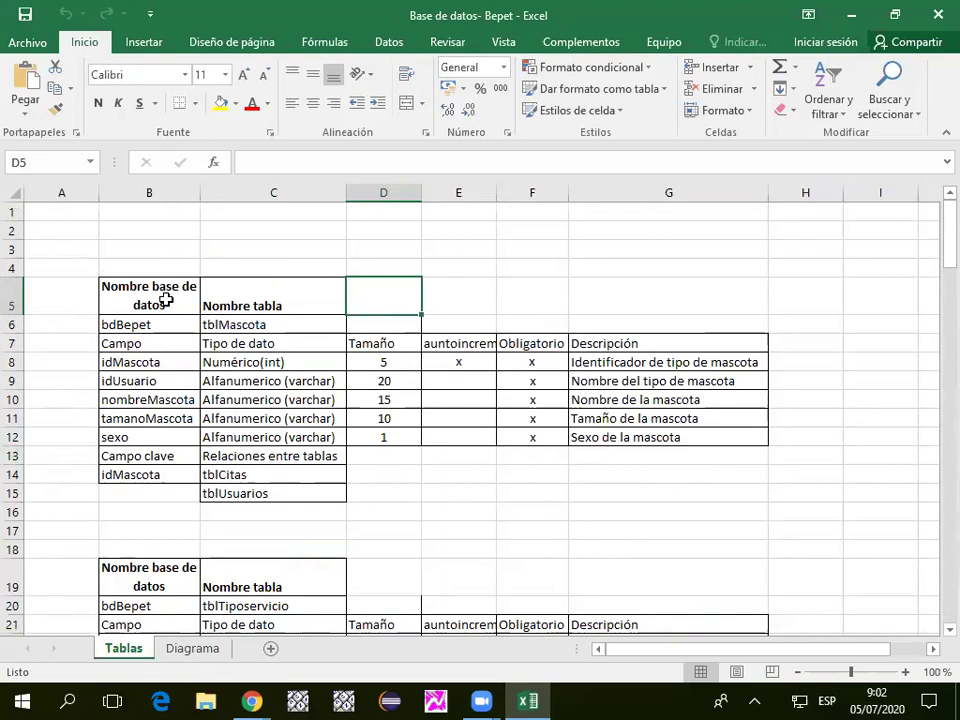
left_click(150, 324)
left_click_drag(150, 324, 704, 496)
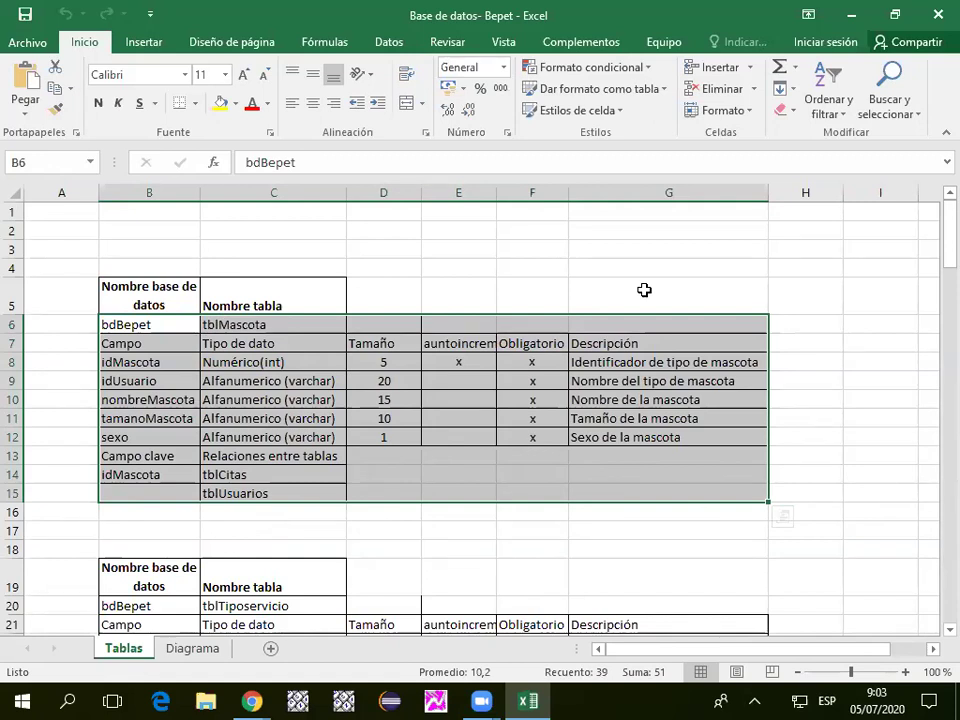
left_click(304, 289)
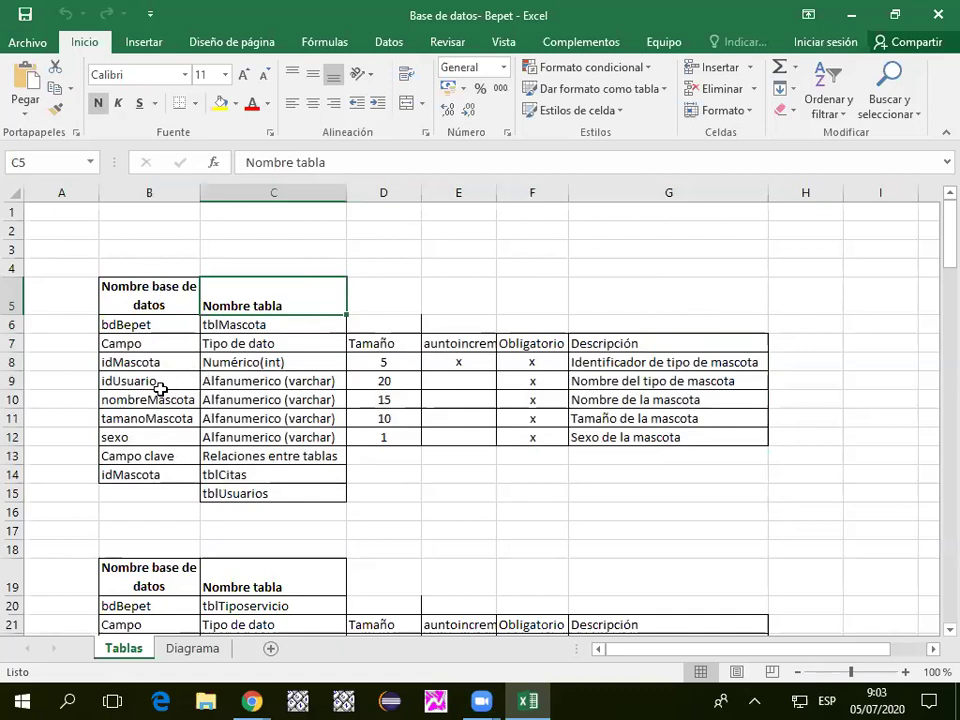
left_click(129, 325)
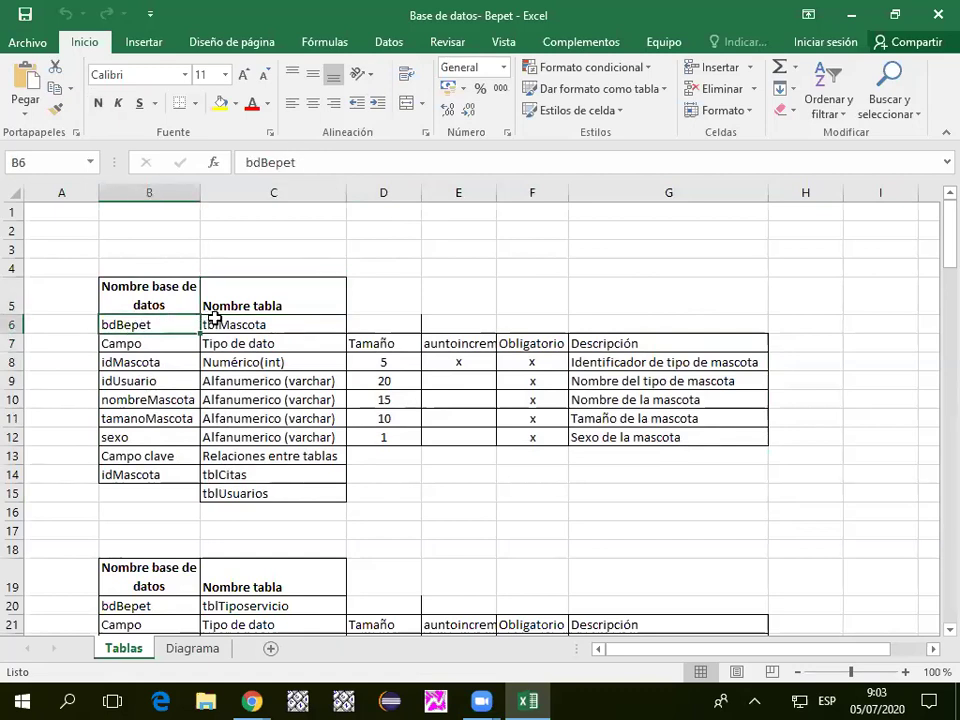
left_click(218, 320)
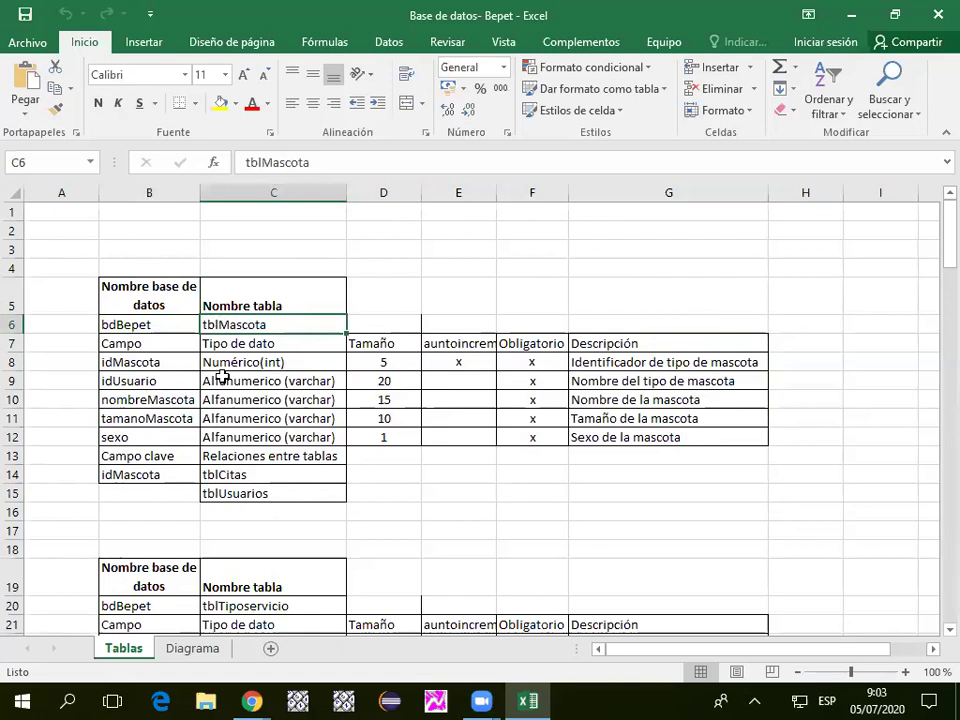
Examine tblMascota's field rows, its key field idMascota and its related tables tblCitas and tblUsuarios.
left_click_drag(132, 358, 690, 456)
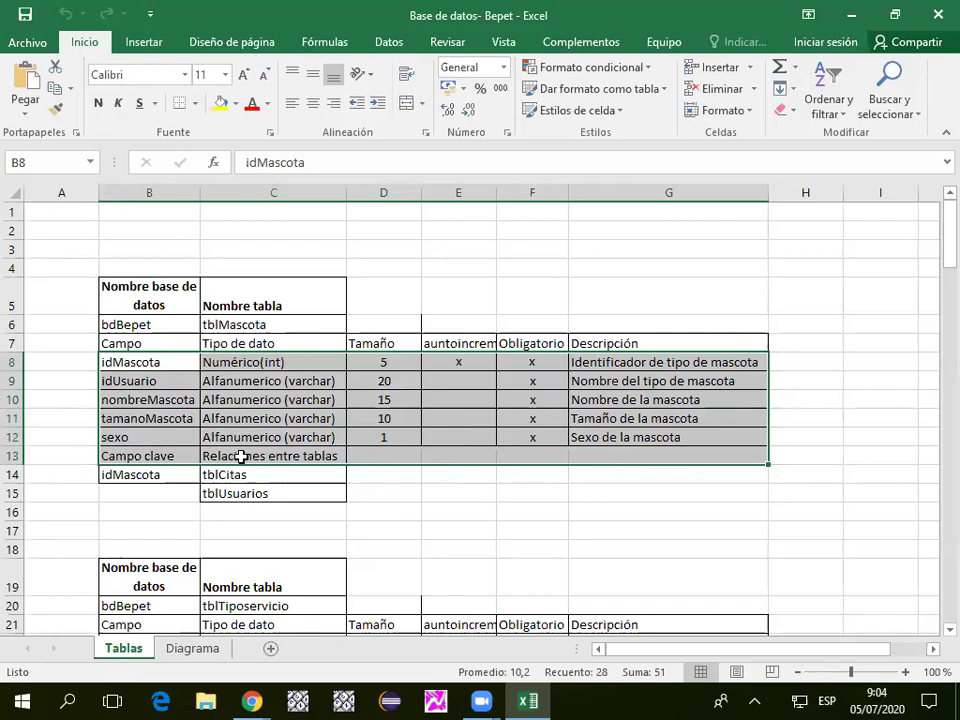
left_click(138, 477)
left_click(135, 360)
left_click(293, 457)
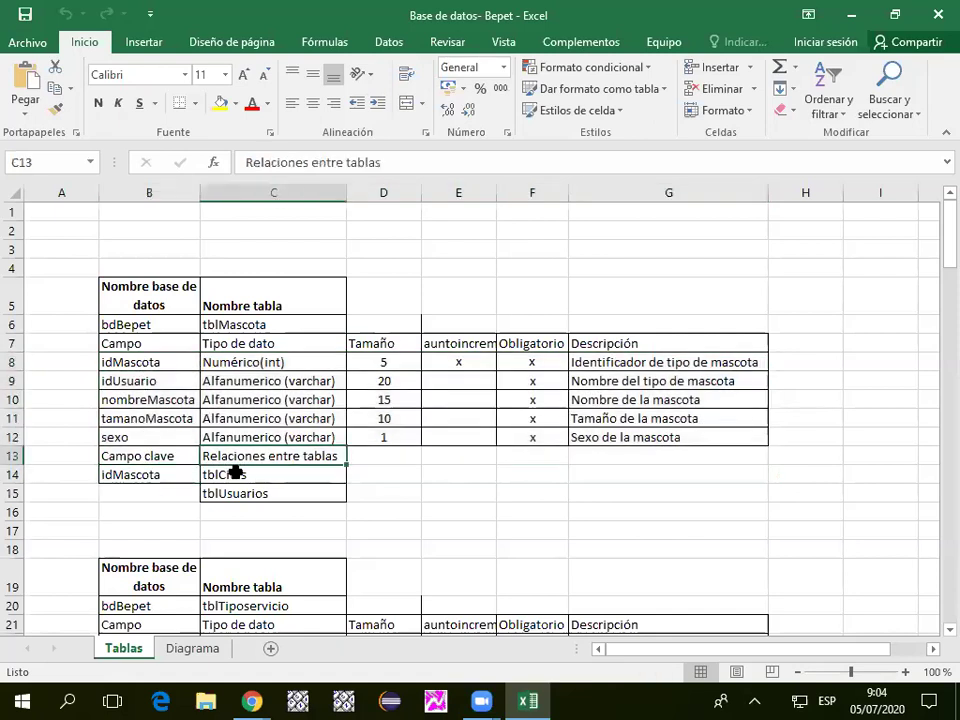
left_click(236, 476)
left_click(234, 493)
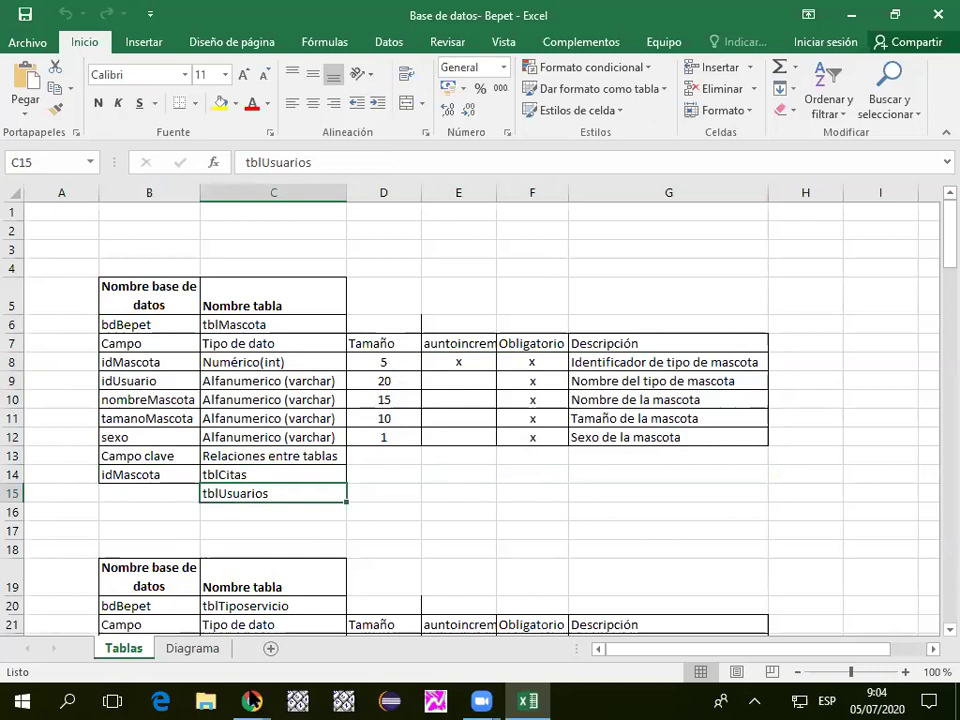
Switch to Google Drive in Chrome and open the Informacion_estudiantes subfolder of CLASES DISEÑO DE SOFTWARE.
left_click(252, 701)
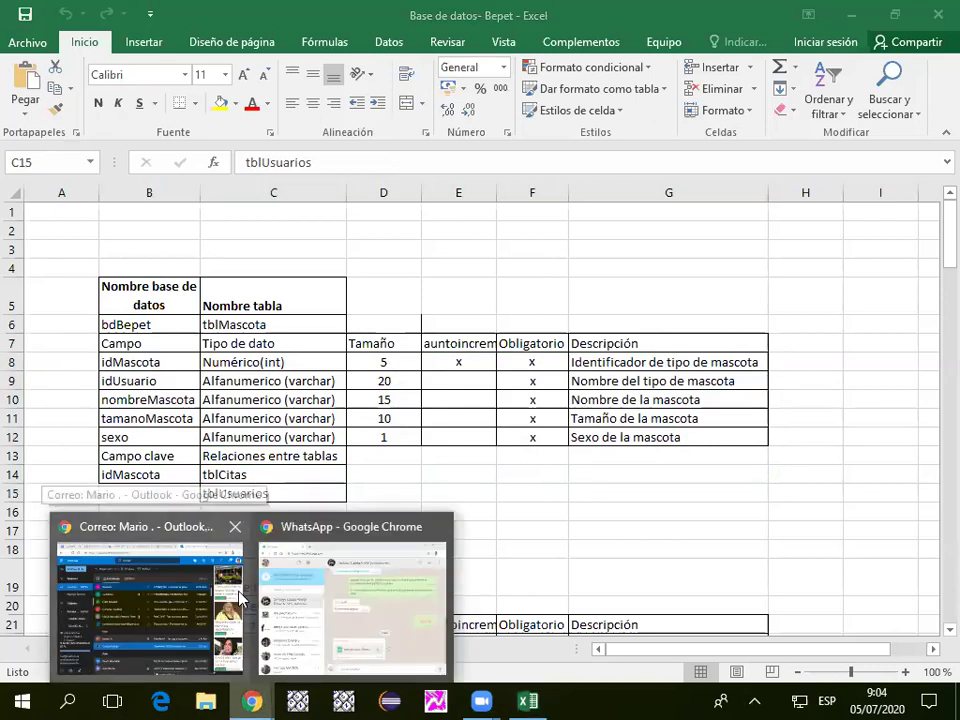
left_click(195, 617)
key("ctrl+2")
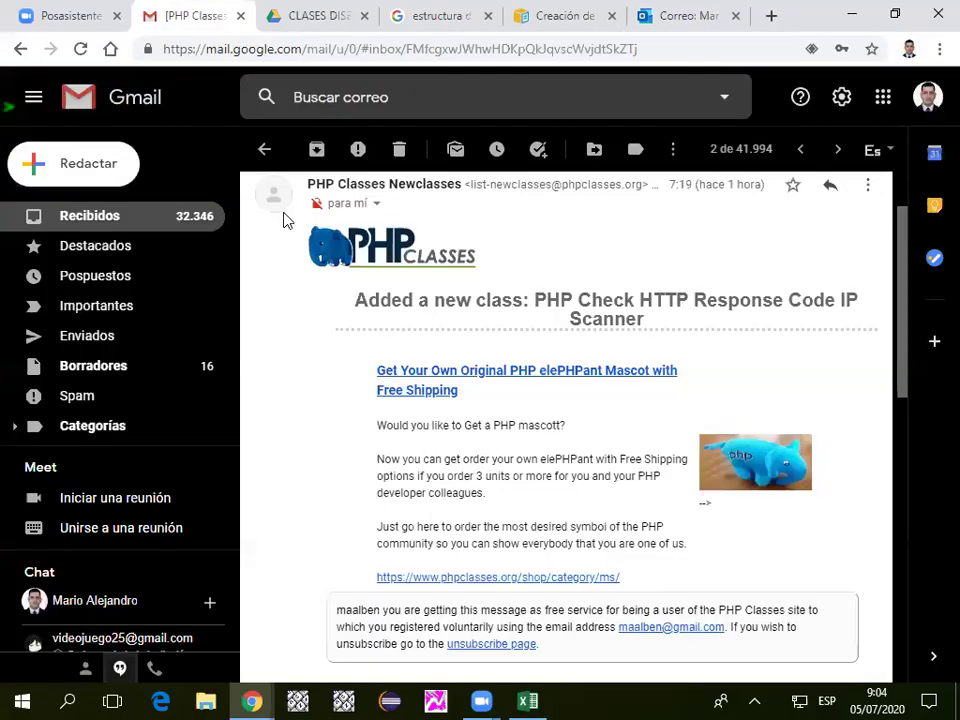
left_click(290, 16)
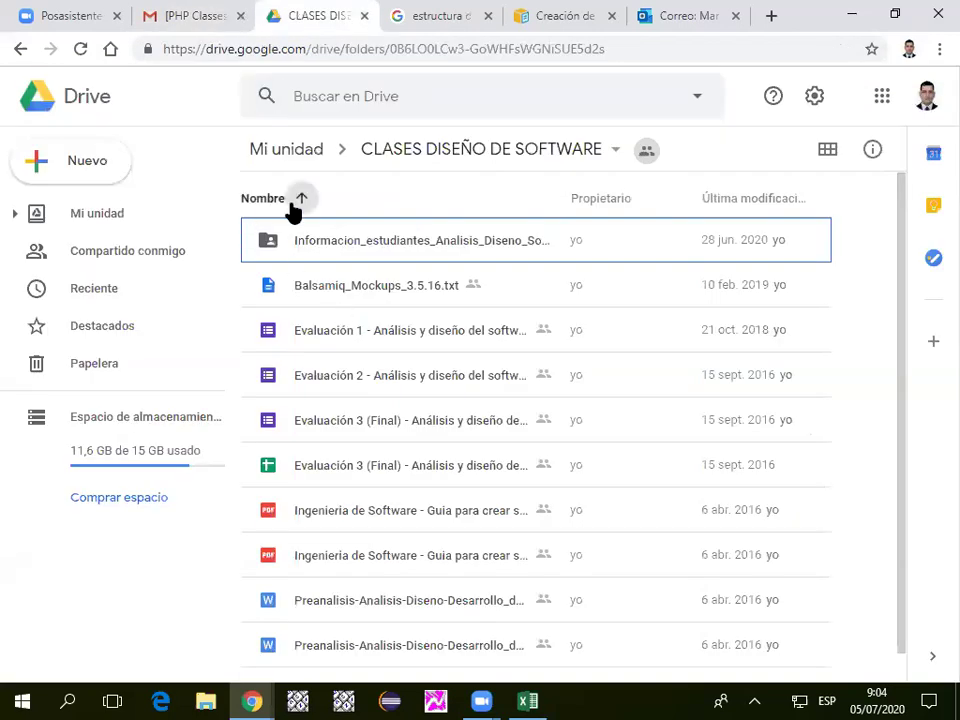
scroll(340, 380, "down", 1)
scroll(375, 300, "up", 1)
double_click(388, 256)
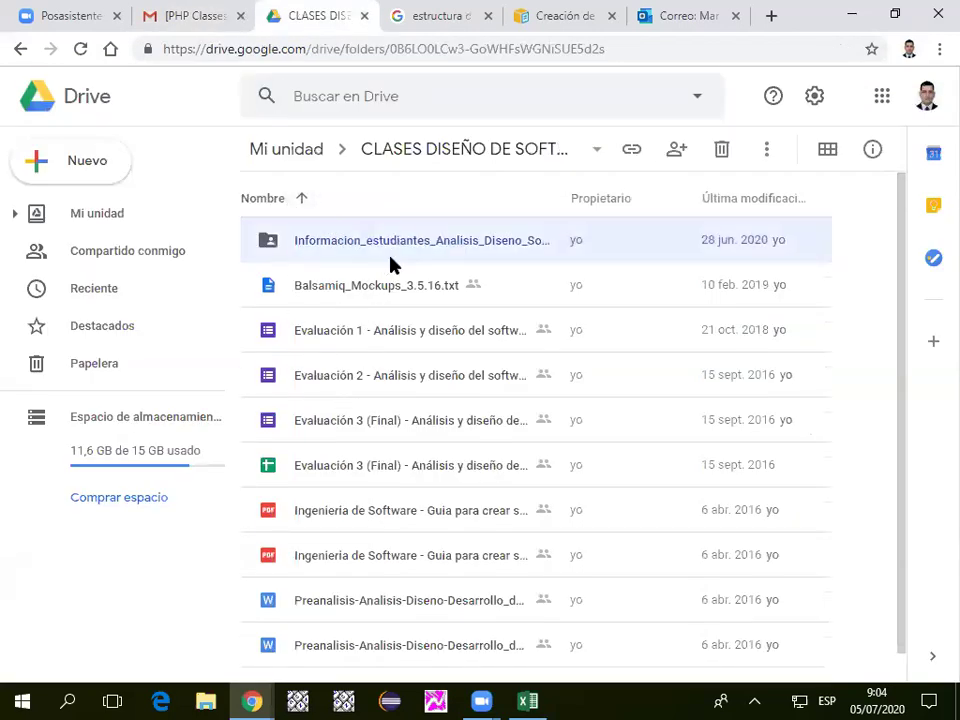
scroll(361, 481, "down", 3)
scroll(361, 480, "up", 3)
scroll(362, 481, "down", 3)
scroll(362, 481, "up", 2)
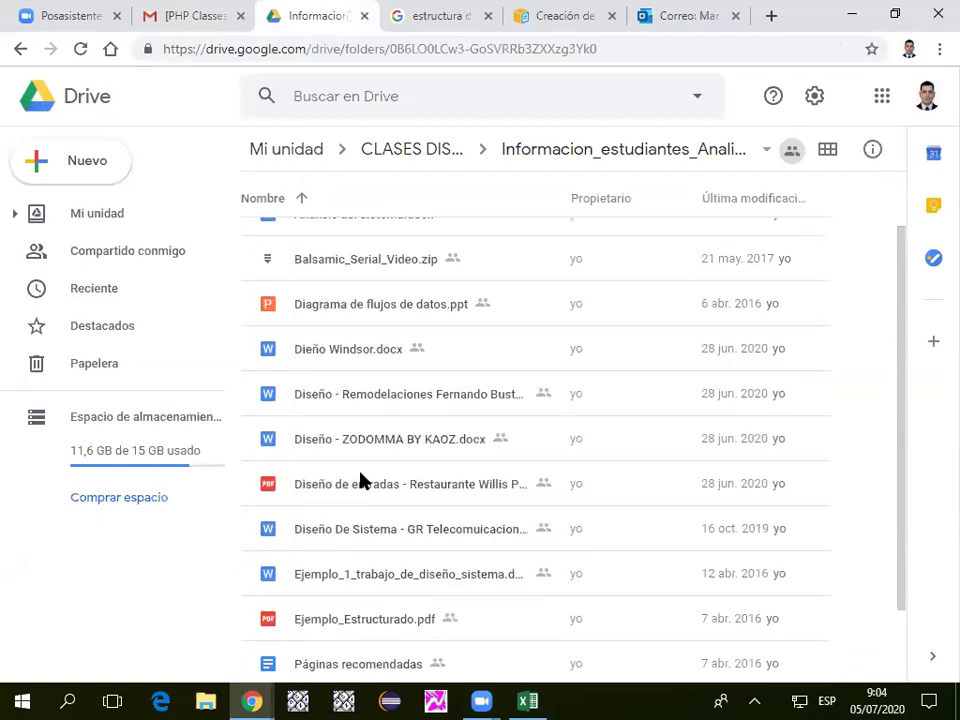
left_click(345, 354)
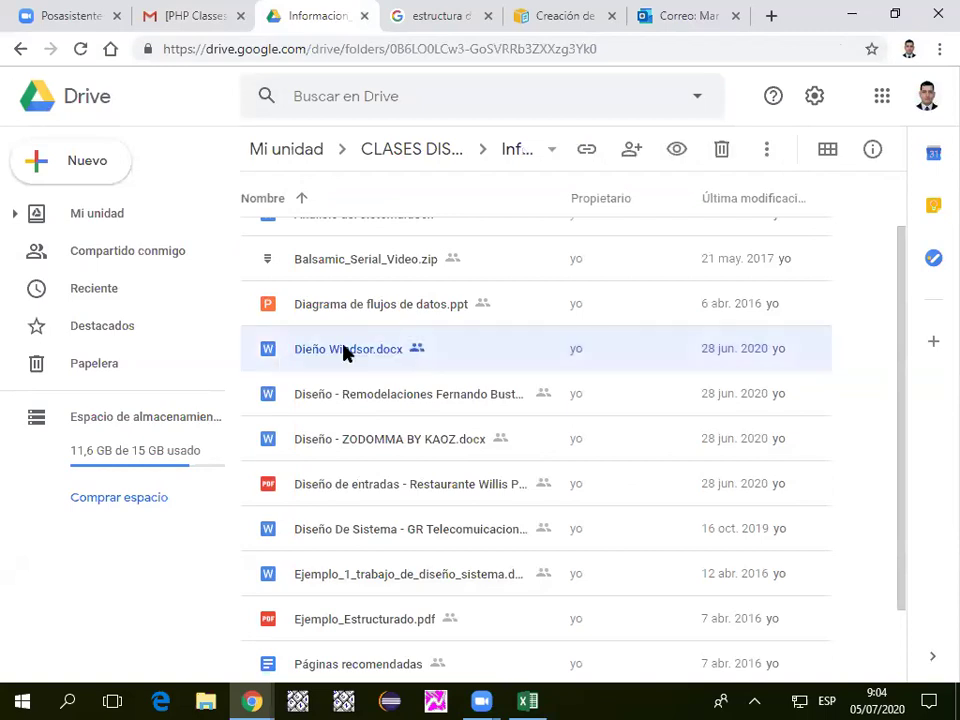
double_click(343, 354)
Go through the Windsor design document to the billing detail table definition on page 8.
scroll(343, 354, "down", 5)
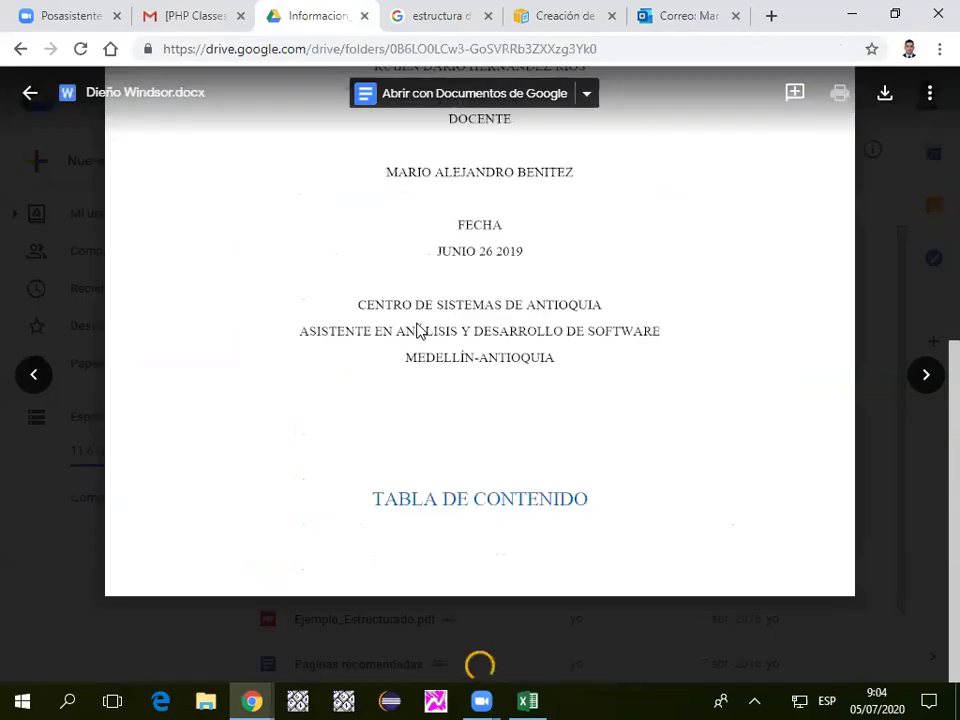
scroll(418, 330, "up", 4)
scroll(418, 324, "down", 20)
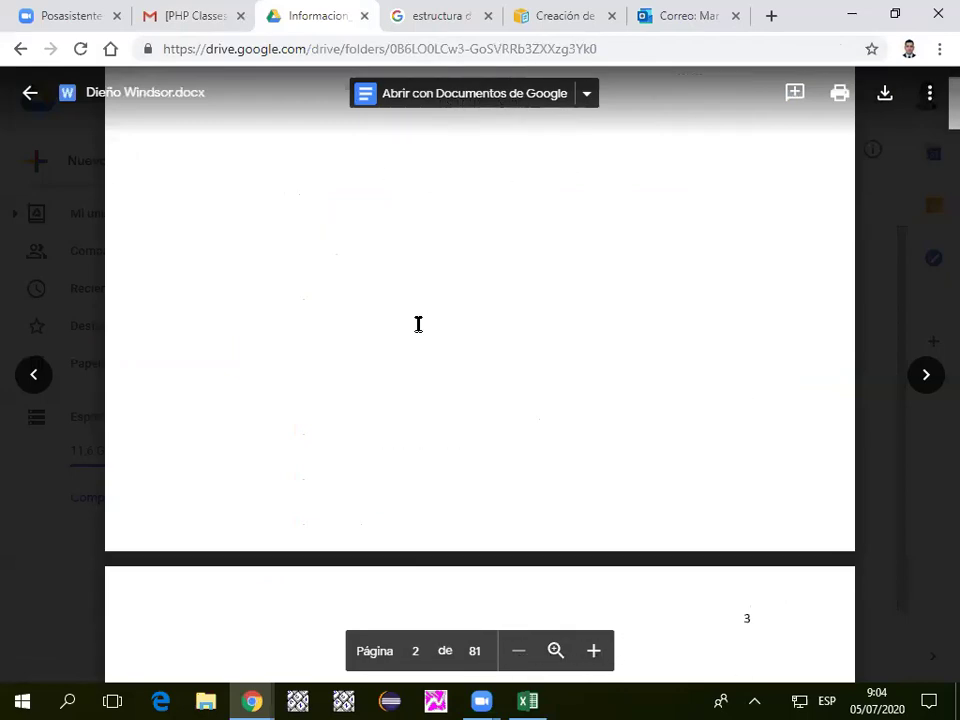
scroll(418, 324, "down", 10)
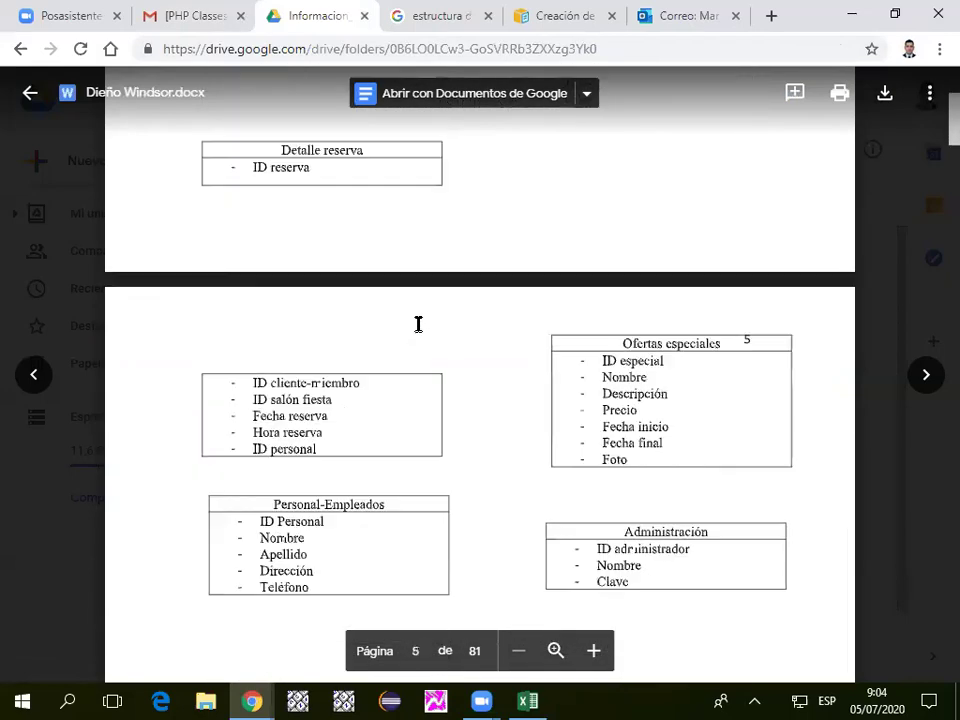
scroll(418, 324, "down", 15)
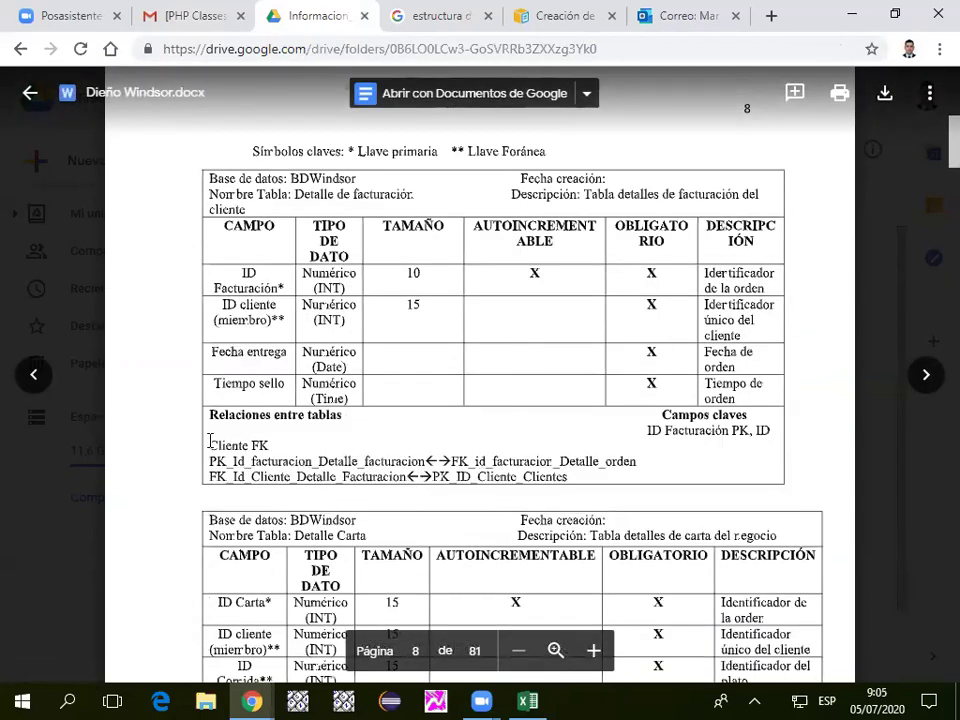
Examine the "Relaciones entre tablas" section of the billing detail table, focusing on its first primary-to-foreign key relation.
left_click_drag(207, 414, 345, 415)
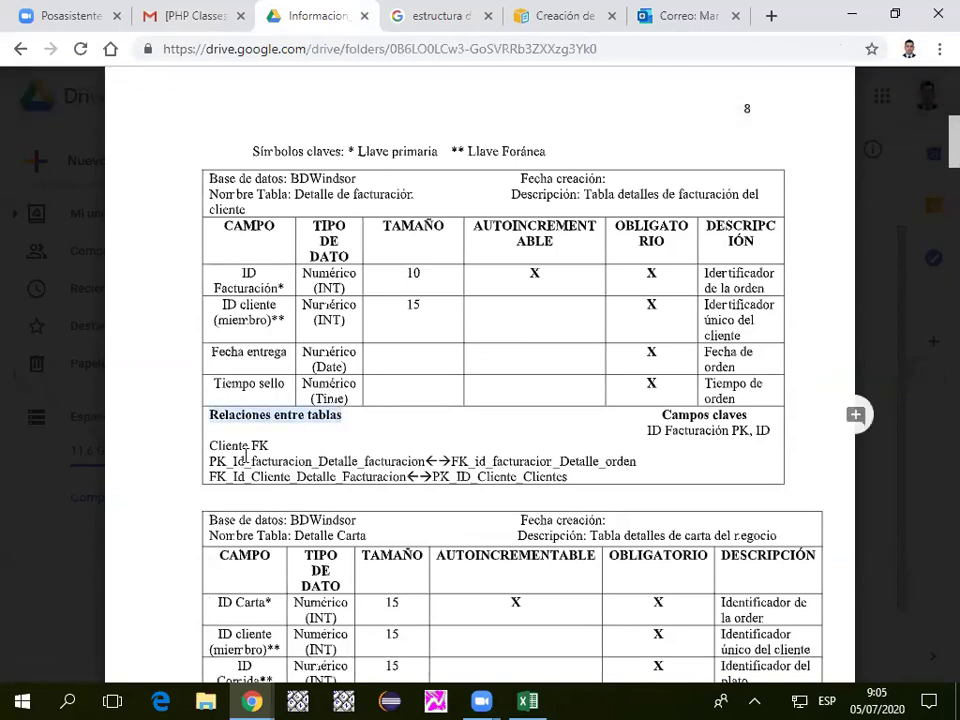
left_click(211, 447)
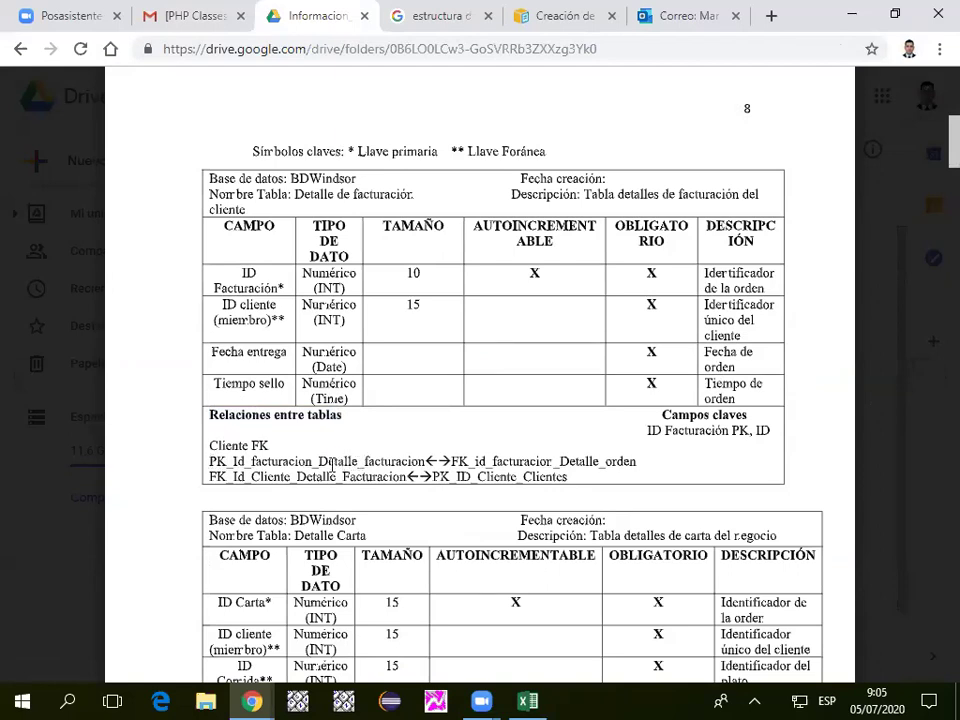
triple_click(232, 462)
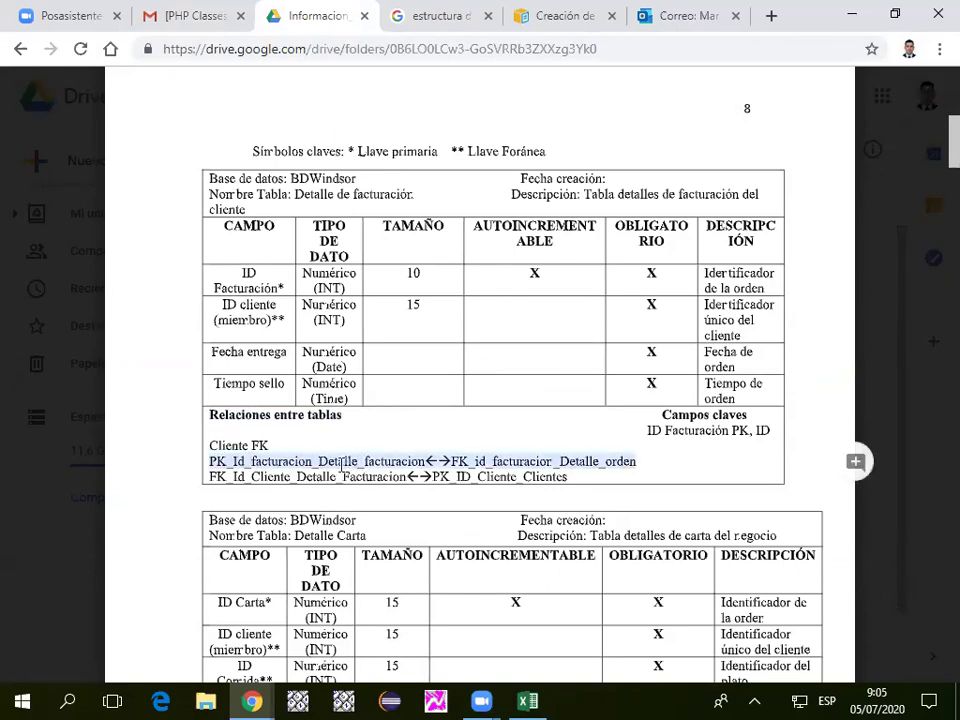
left_click(428, 463)
triple_click(379, 466)
left_click(454, 462)
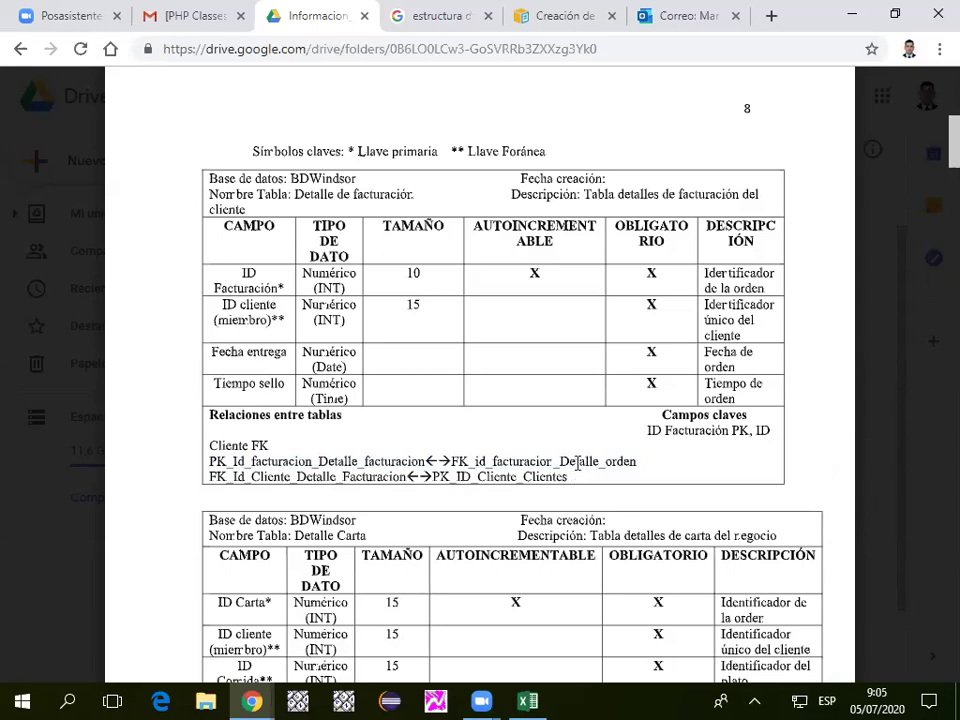
Review the key relations of the following BDWindsor tables, from Detalle Carta through Detalle orden on page 11.
scroll(279, 437, "down", 5)
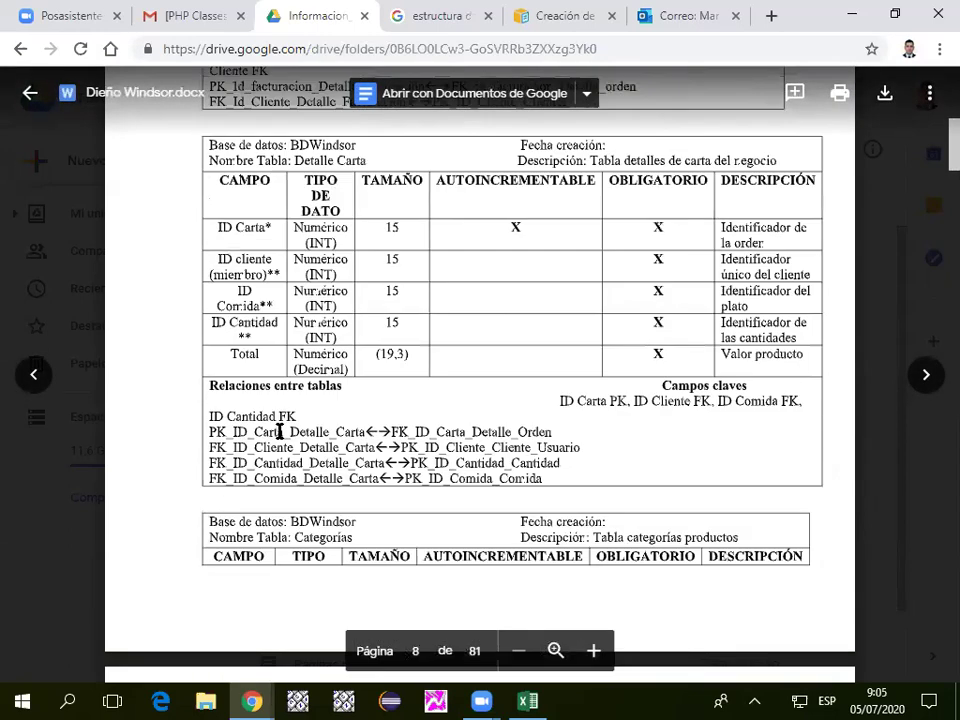
scroll(279, 432, "down", 1)
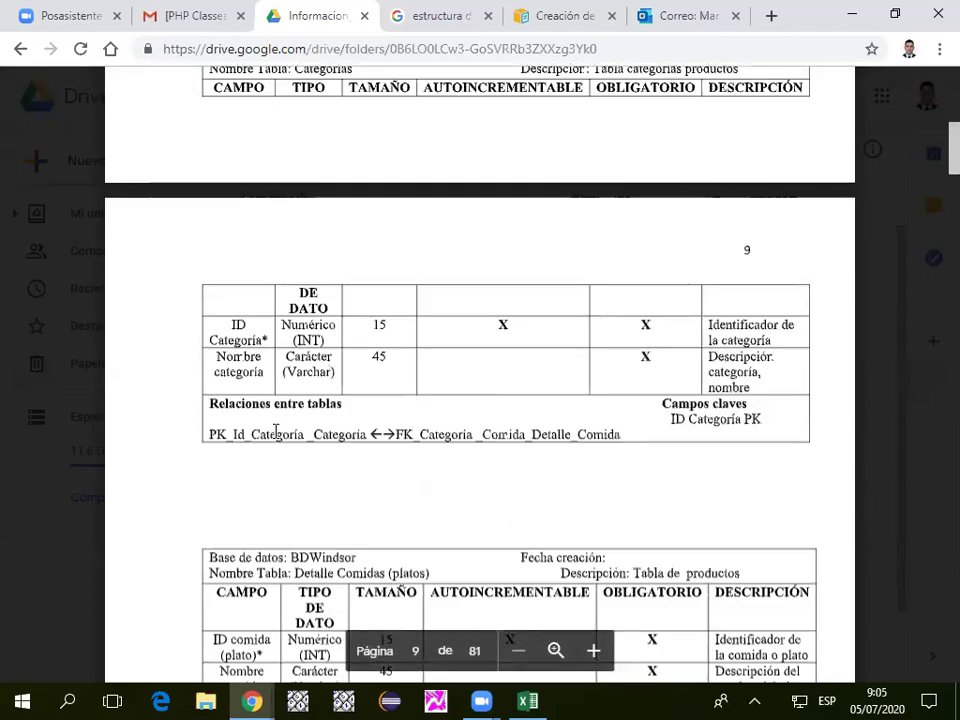
scroll(290, 488, "down", 2)
scroll(290, 488, "down", 6)
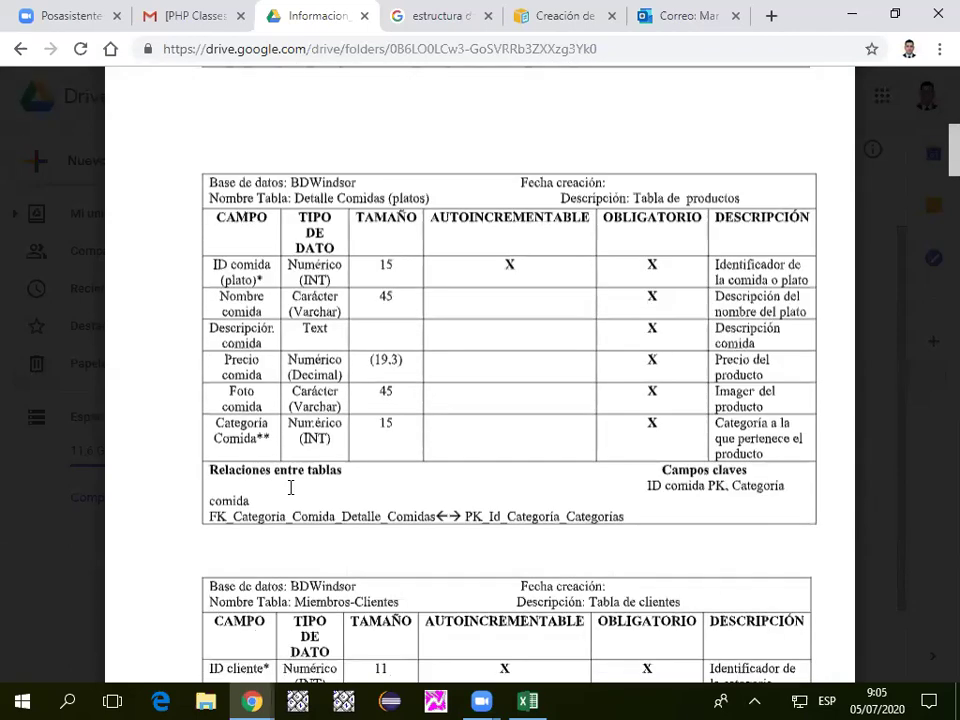
scroll(290, 488, "down", 5)
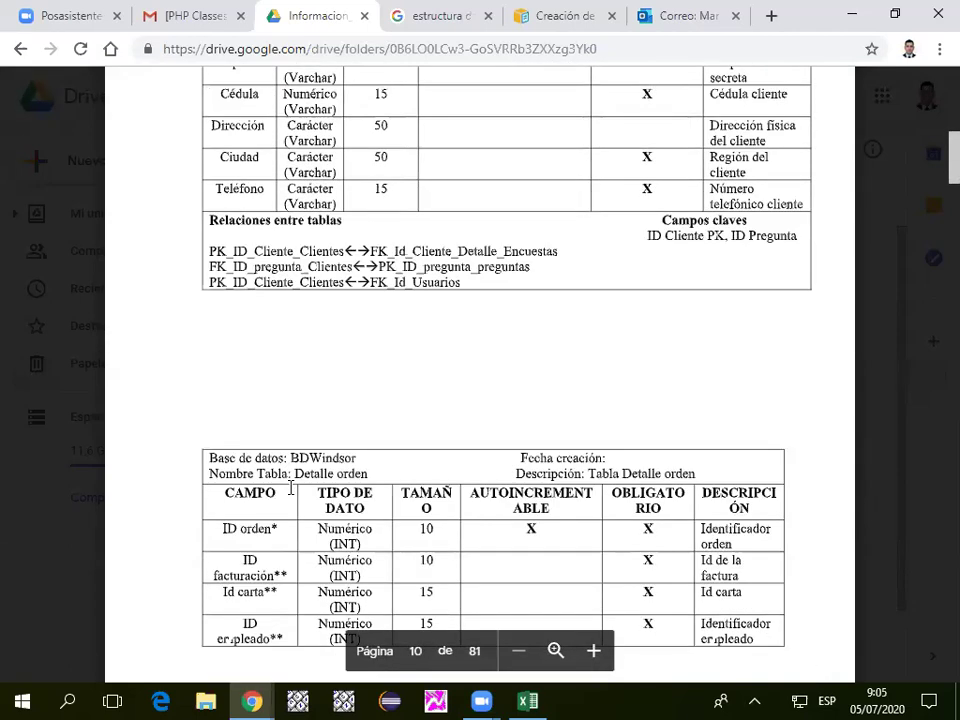
scroll(290, 488, "down", 1)
scroll(313, 534, "down", 3)
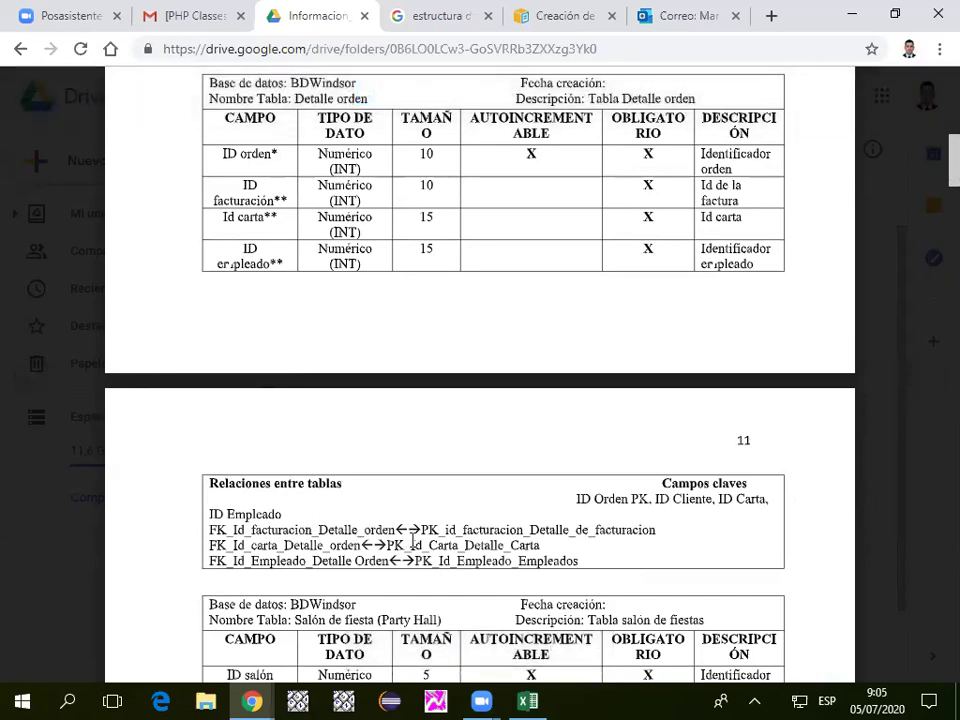
Compare the Detalle orden fields with their key relations, and return to the start of the data dictionary on page 8.
scroll(412, 541, "up", 1)
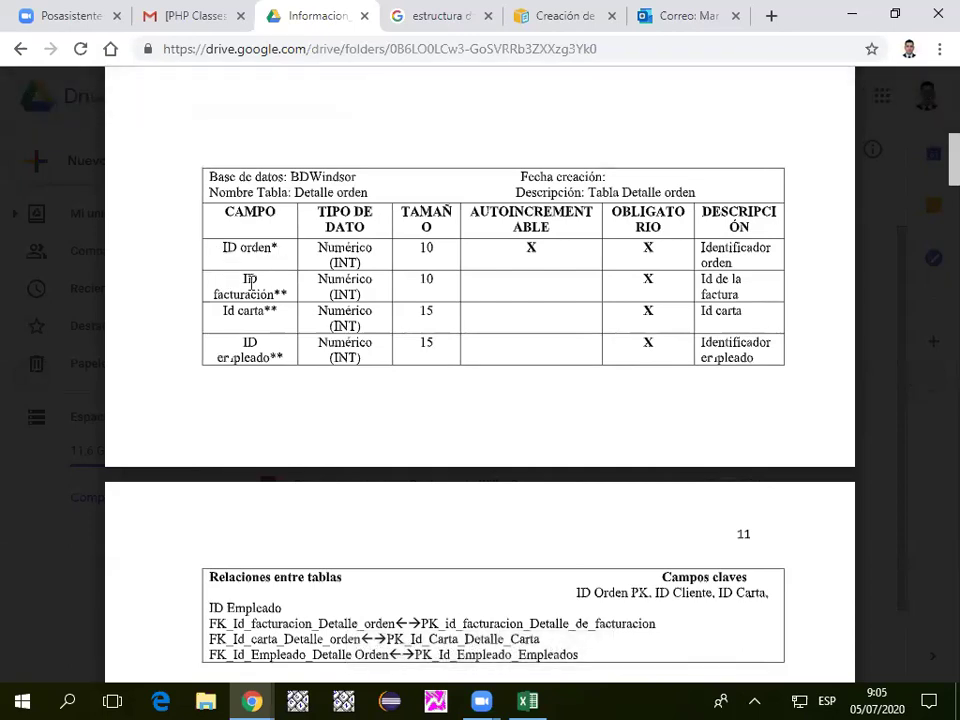
scroll(250, 282, "down", 1)
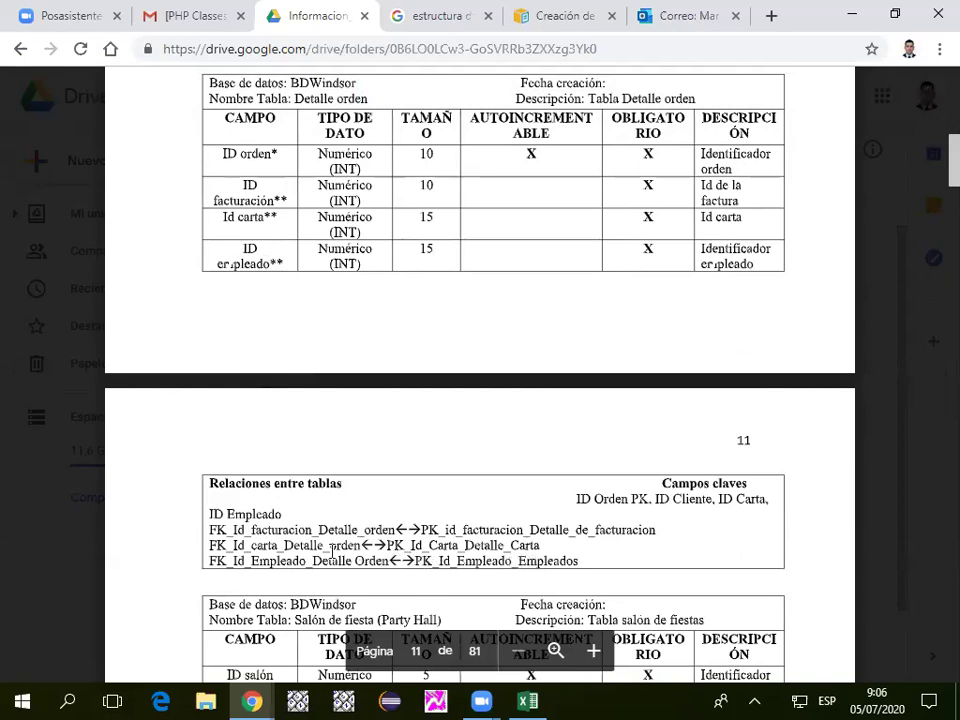
scroll(247, 537, "up", 1)
scroll(247, 537, "up", 10)
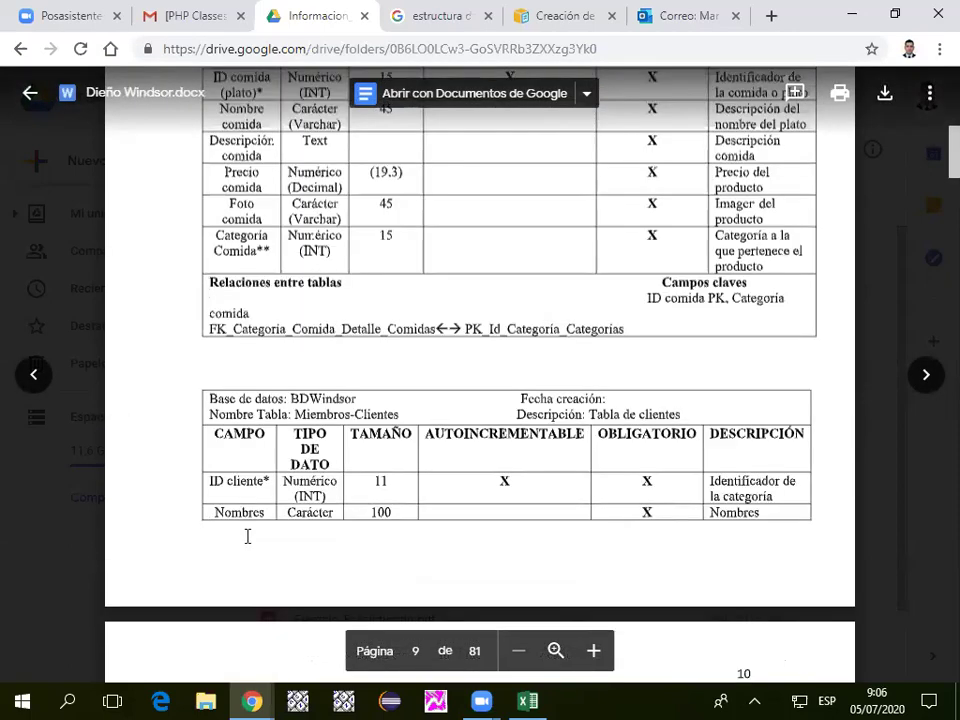
scroll(249, 535, "up", 15)
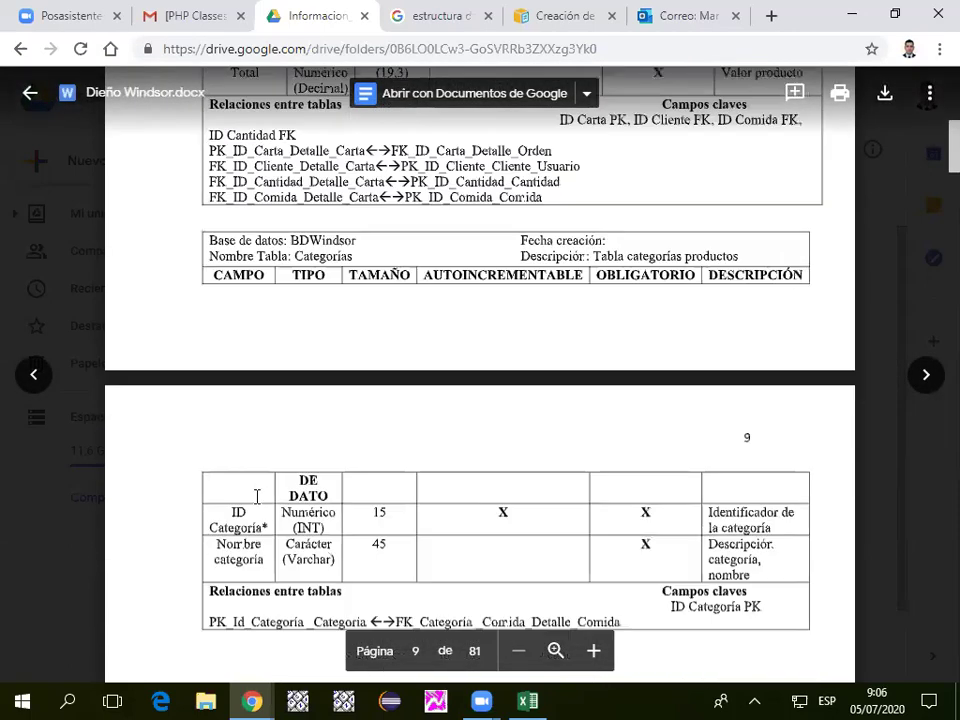
scroll(255, 497, "up", 9)
scroll(255, 497, "down", 5)
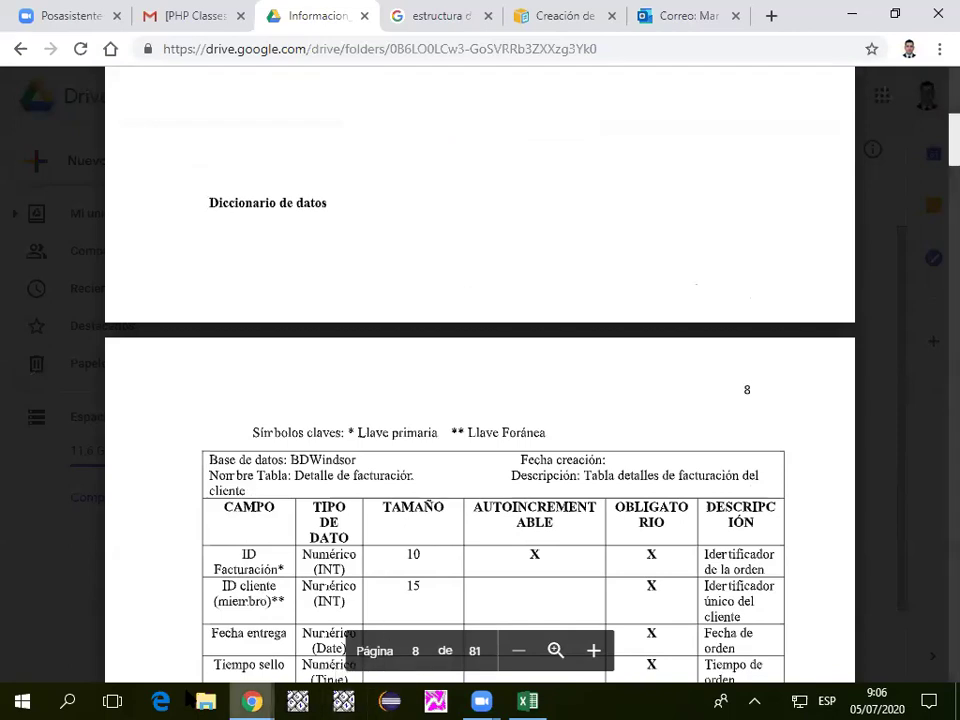
Switch to the Bepet database workbook in Excel and review the fields and related tables of tblMascota.
key("alt+Tab")
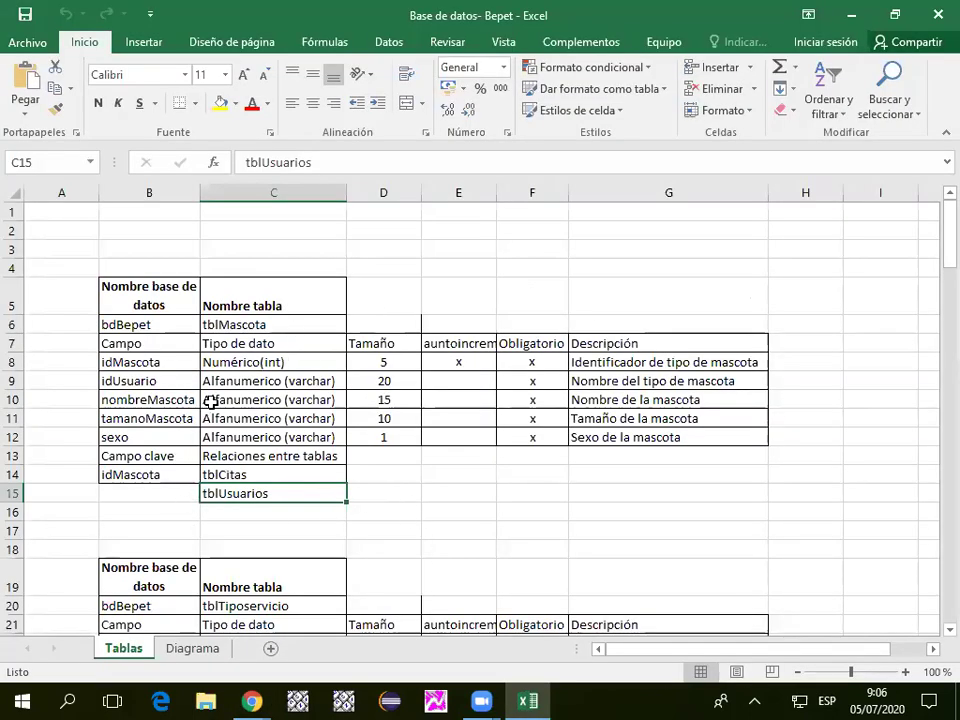
left_click_drag(122, 364, 750, 432)
scroll(160, 437, "down", 2)
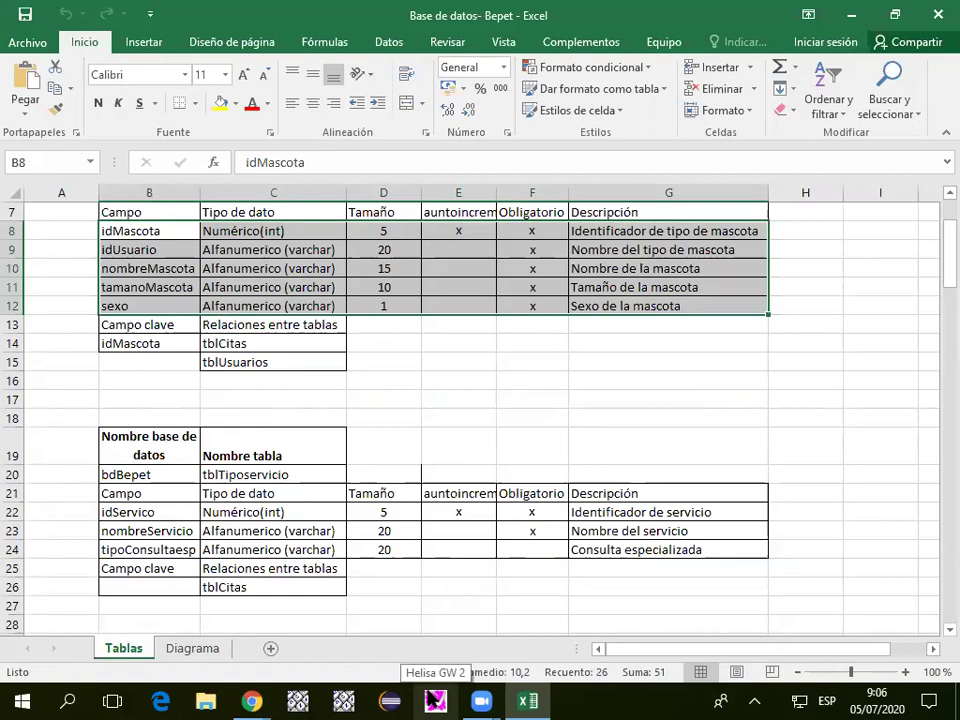
mouse_move(481, 700)
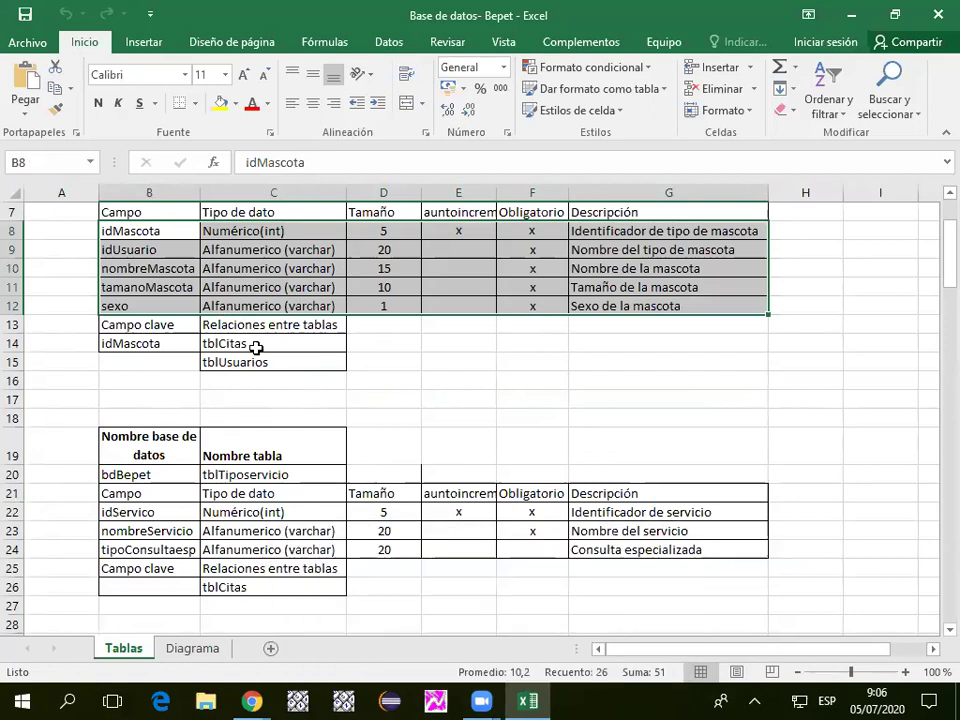
scroll(180, 430, "down", 2)
scroll(158, 445, "up", 1)
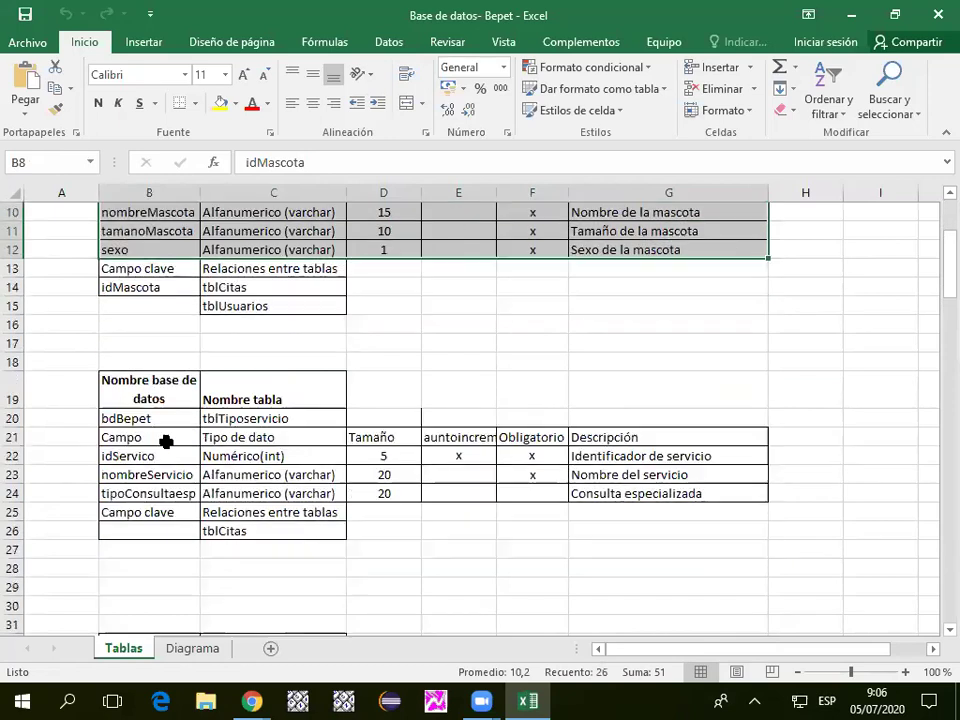
scroll(166, 443, "down", 1)
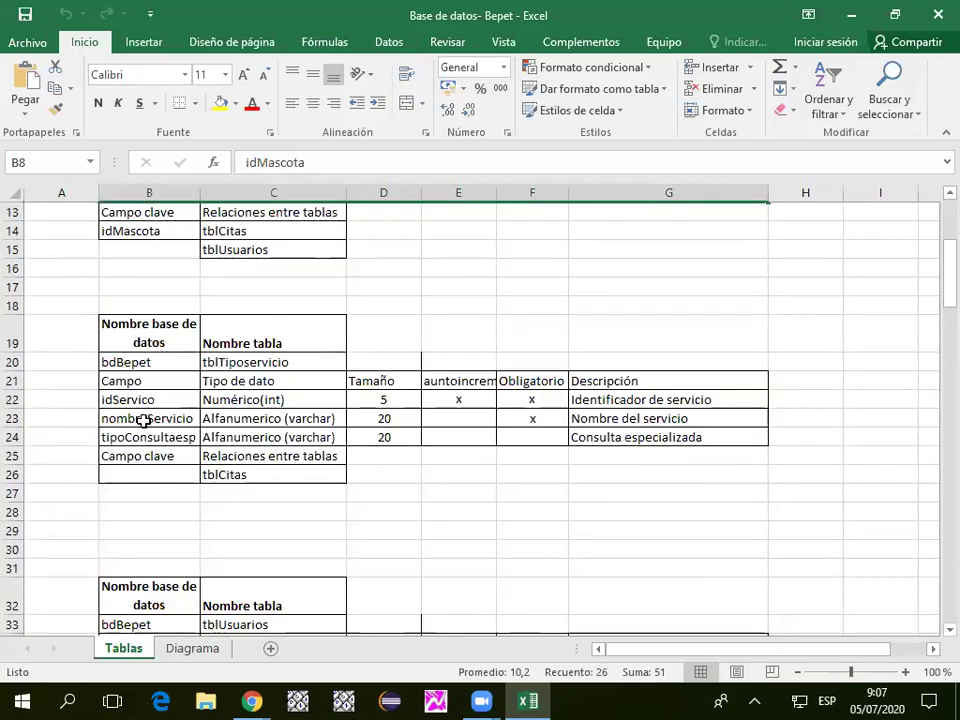
Examine the field definitions of tblTiposervicio row by row, focusing on the tipoConsultaesp field.
left_click_drag(141, 399, 403, 403)
left_click_drag(124, 418, 317, 430)
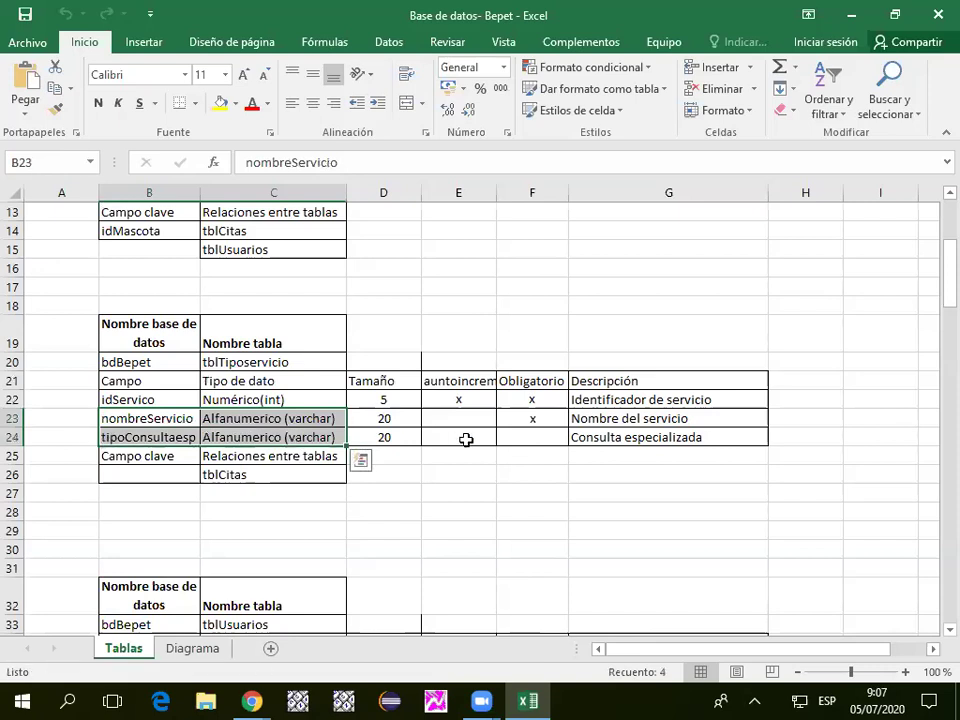
left_click(671, 452)
left_click(112, 437)
left_click_drag(190, 437, 729, 435)
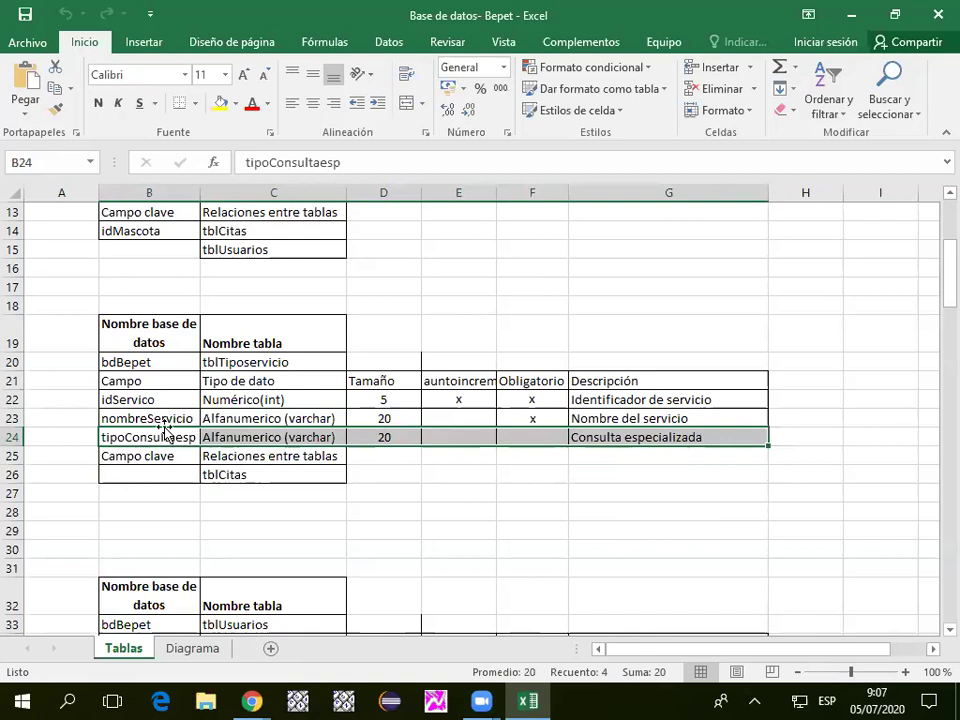
left_click(243, 441)
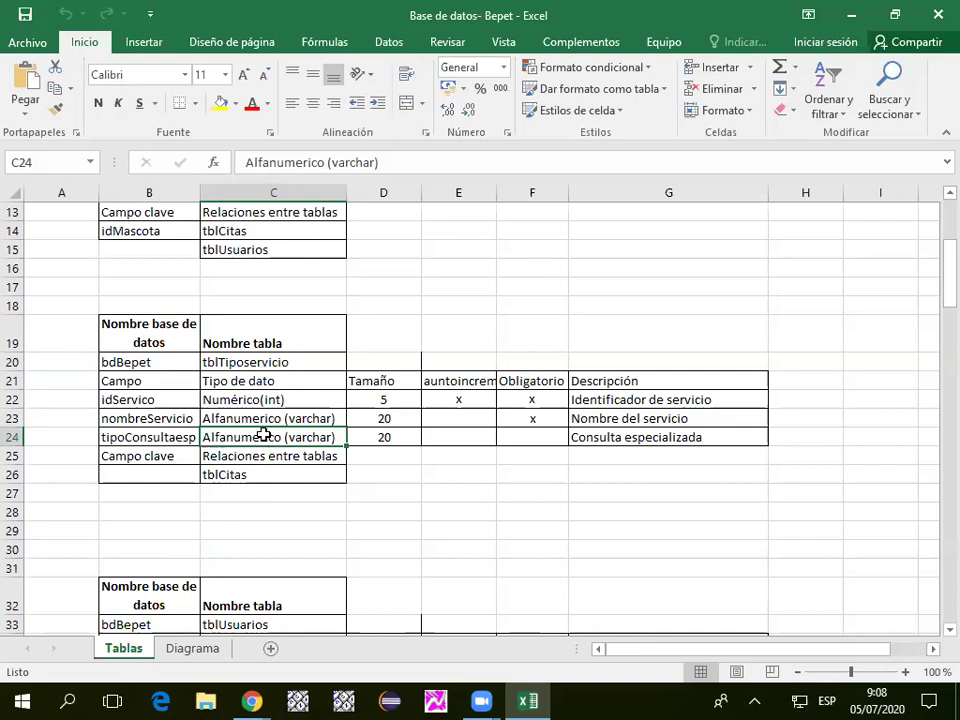
left_click(143, 437)
left_click_drag(210, 437, 381, 437)
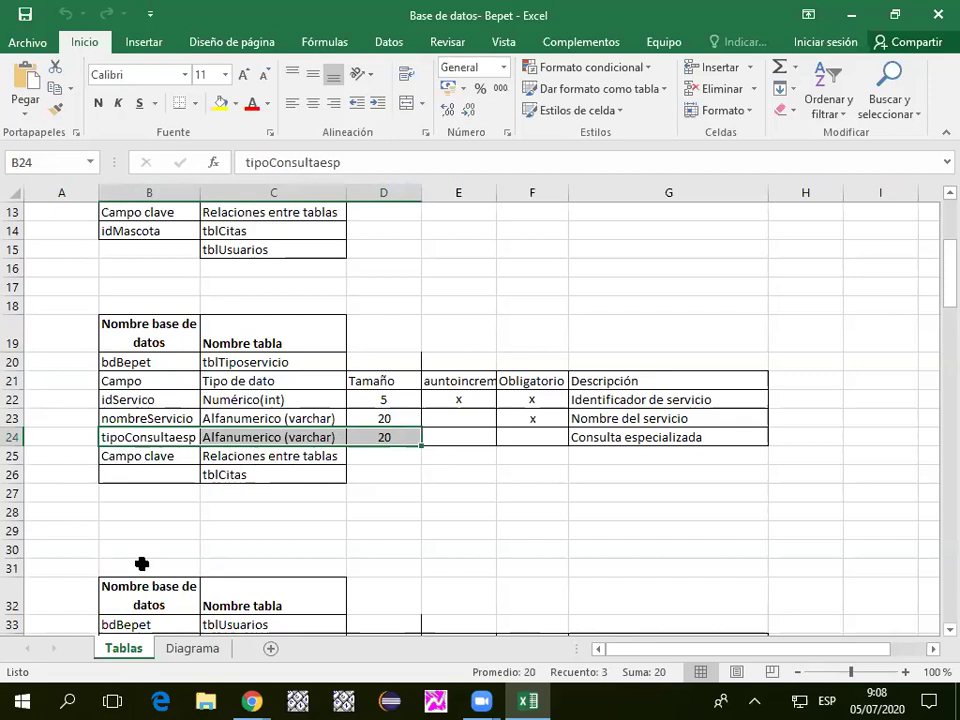
Find the second service-type table, tblTiposervicios, further down the sheet and select its block B96:G102.
scroll(212, 512, "down", 5)
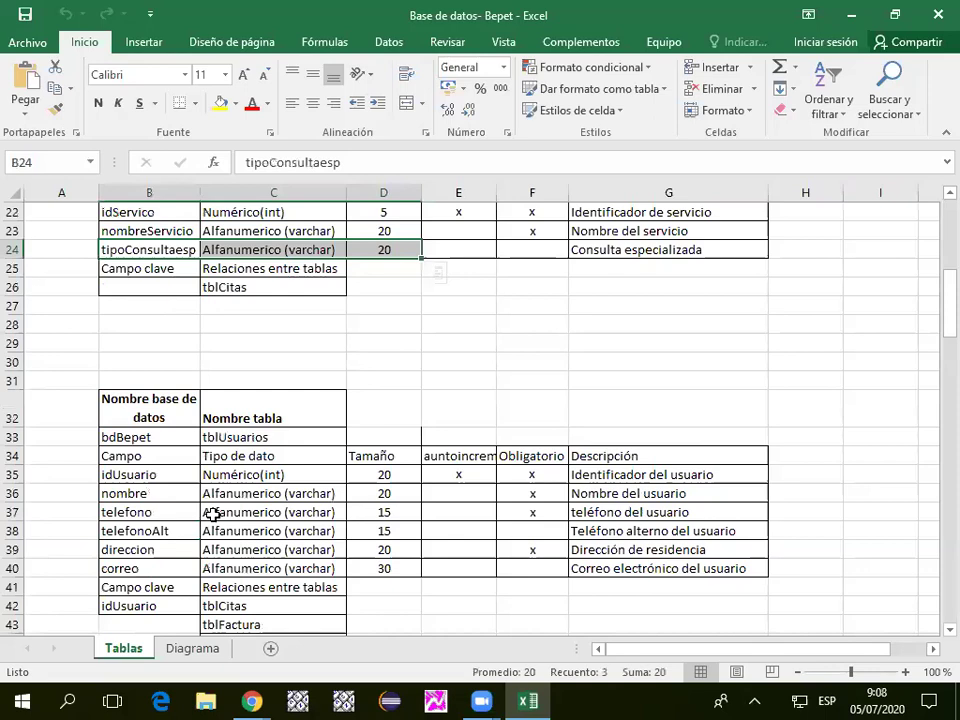
scroll(204, 494, "down", 3)
scroll(234, 379, "down", 5)
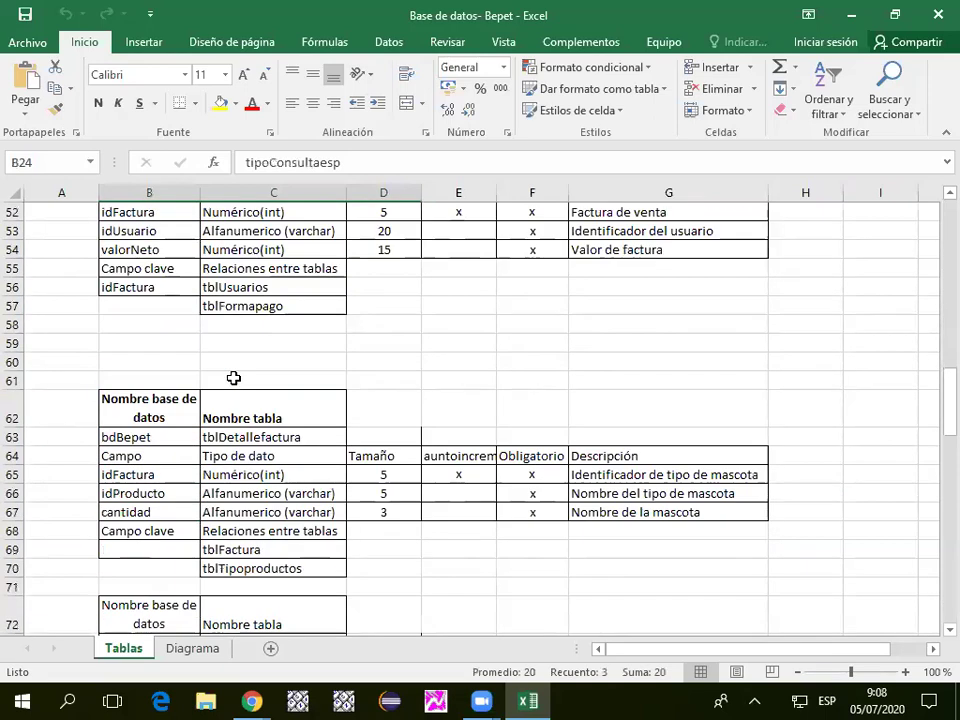
scroll(233, 378, "down", 5)
scroll(233, 378, "down", 6)
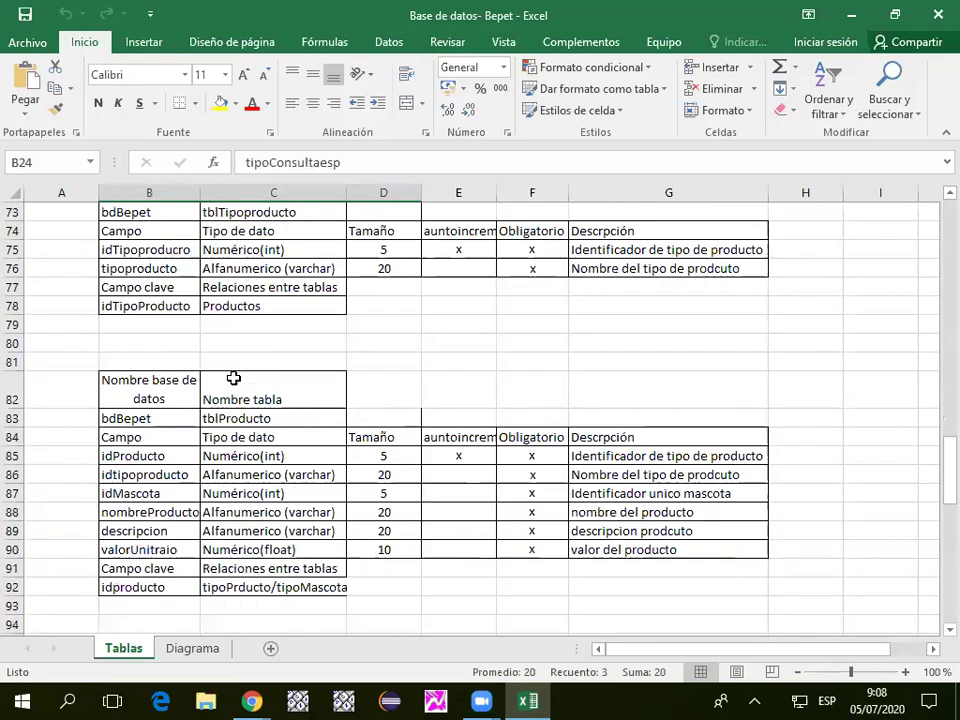
scroll(233, 378, "down", 1)
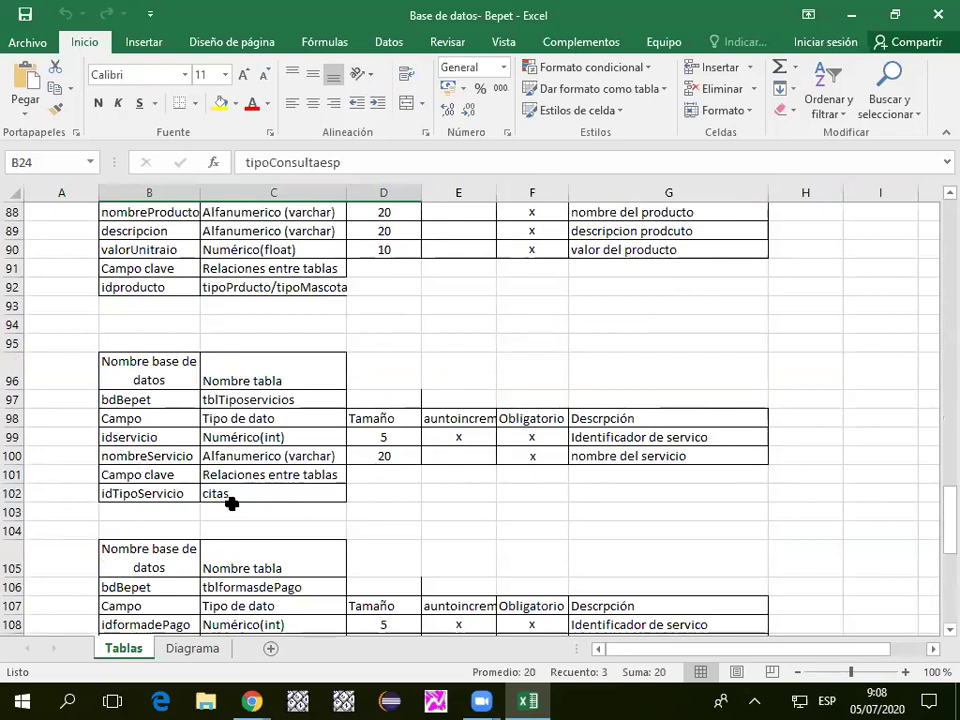
left_click_drag(81, 375, 732, 487)
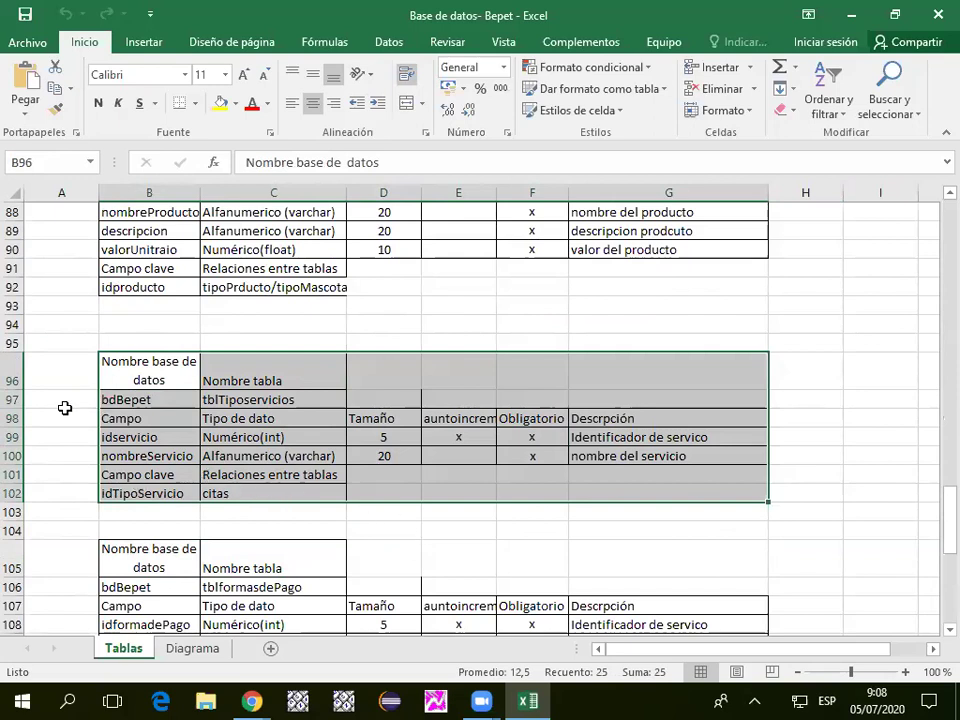
Look over the remaining table definitions below tblTiposervicios, through tblcitas at the end of the sheet.
scroll(66, 383, "down", 3)
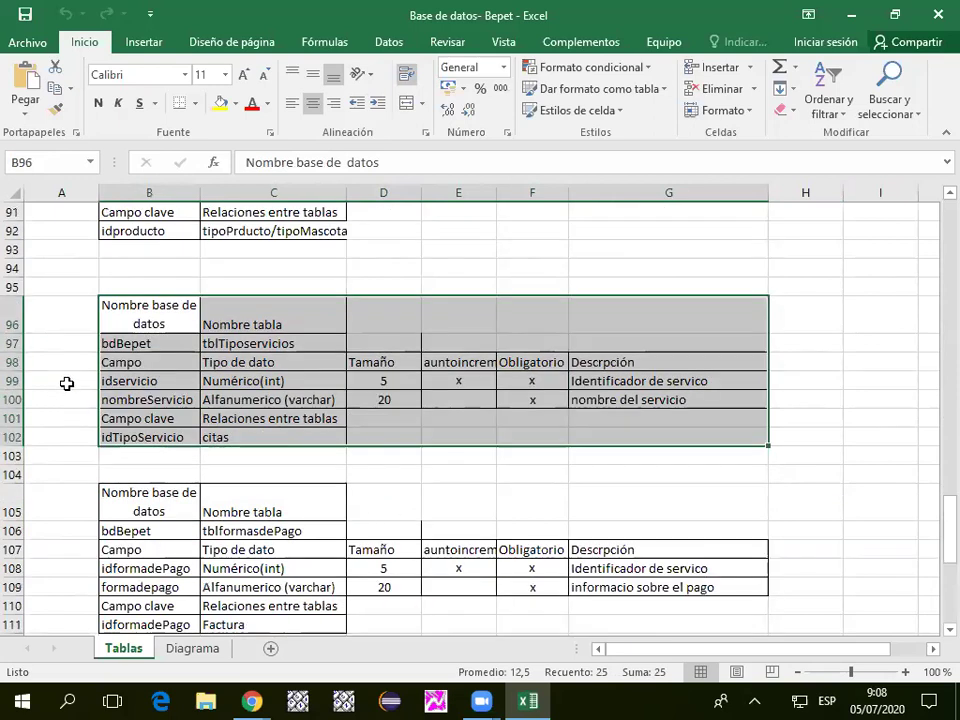
scroll(66, 383, "down", 4)
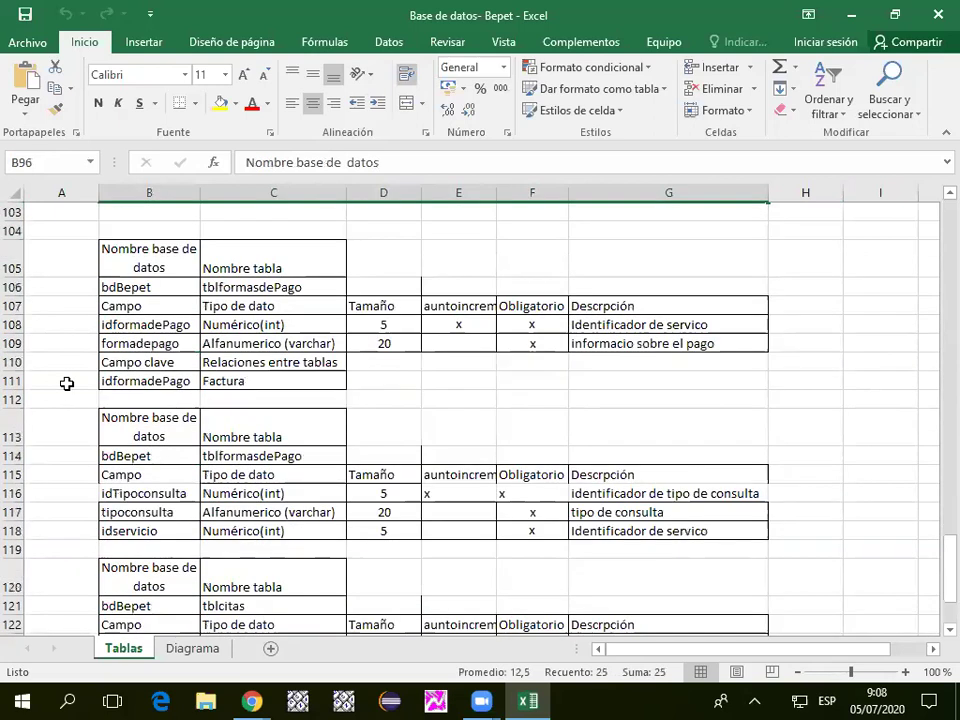
scroll(66, 383, "down", 9)
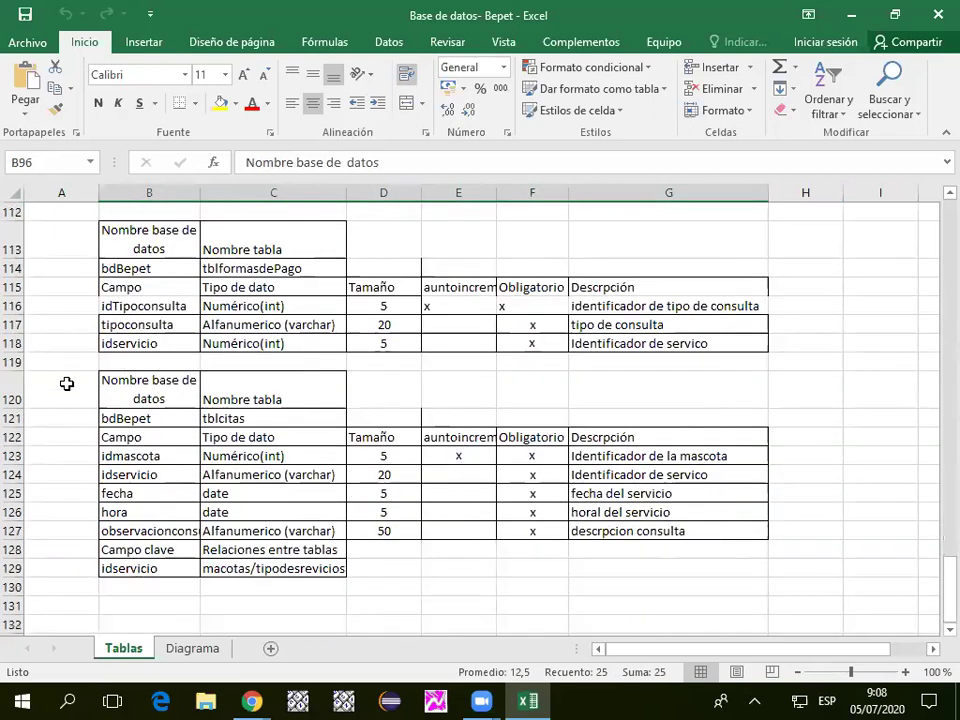
Return to the first service-type table, tblTiposervicio, and select its whole block B19:G26.
scroll(66, 383, "up", 12)
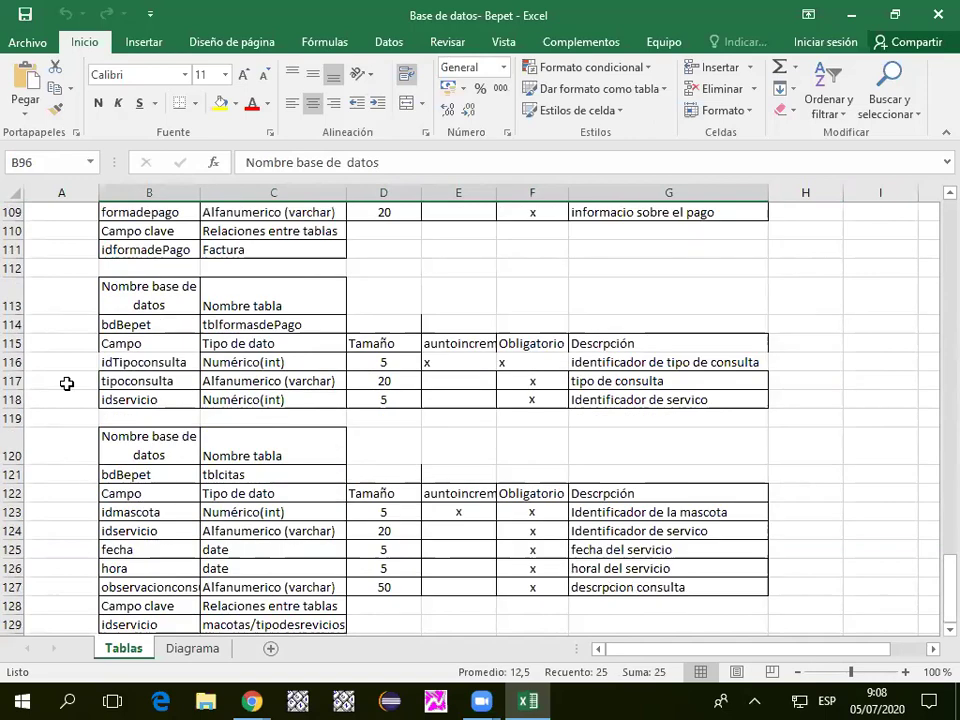
scroll(66, 383, "up", 7)
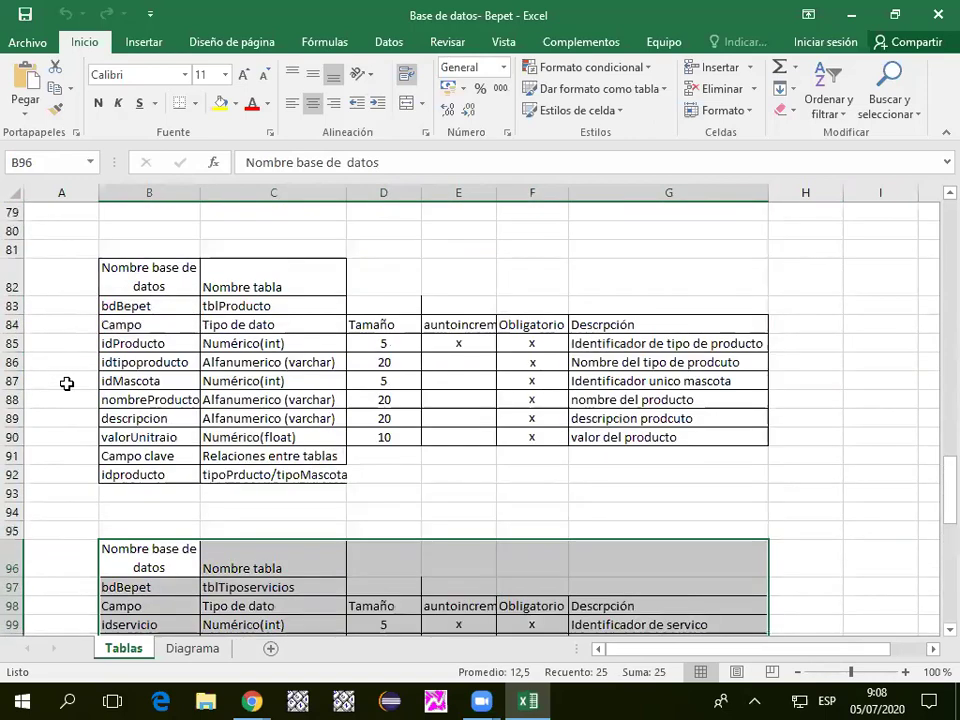
scroll(66, 383, "up", 6)
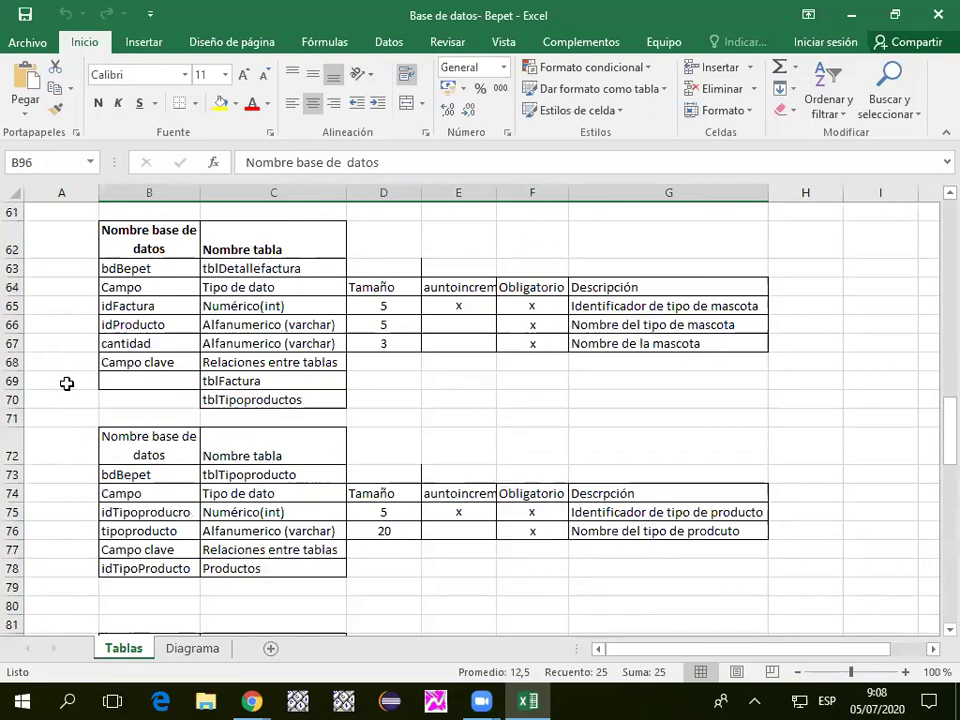
scroll(66, 383, "up", 6)
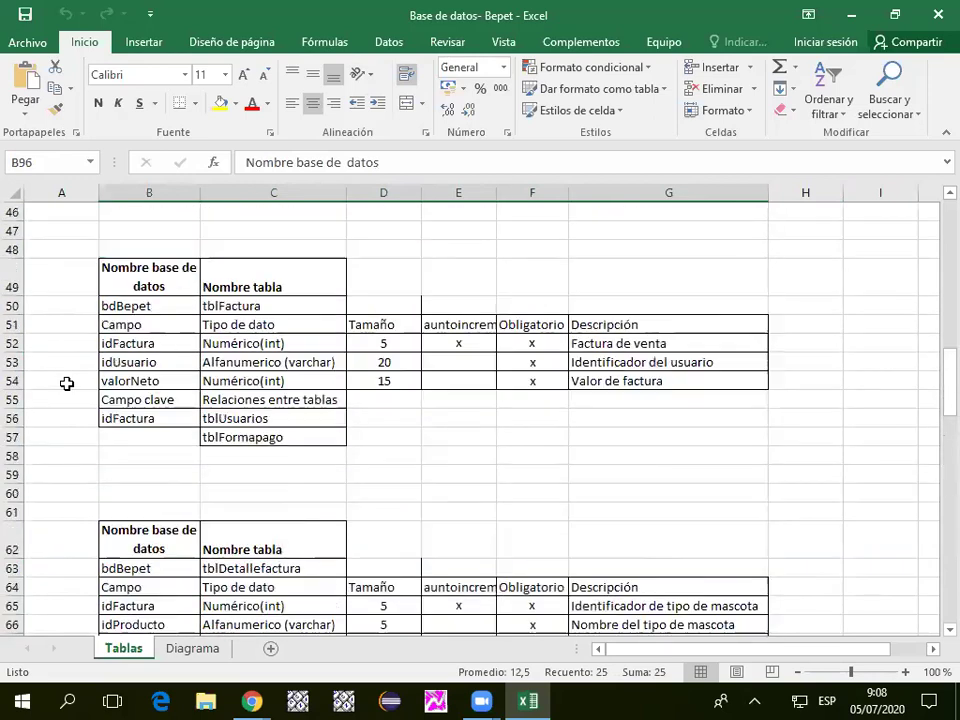
scroll(66, 383, "up", 5)
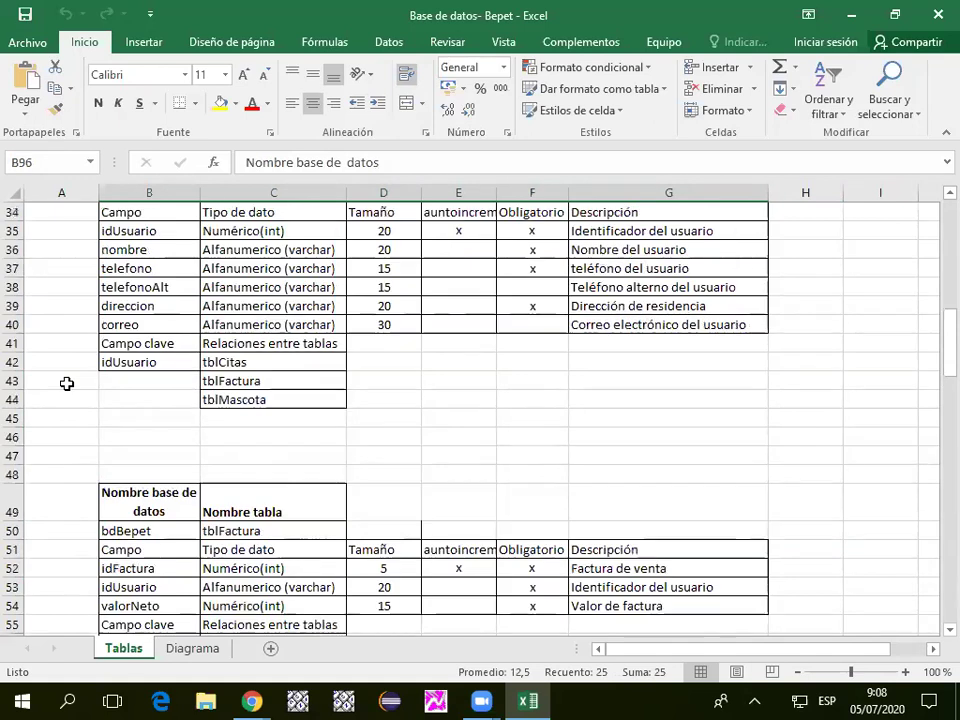
scroll(66, 383, "up", 5)
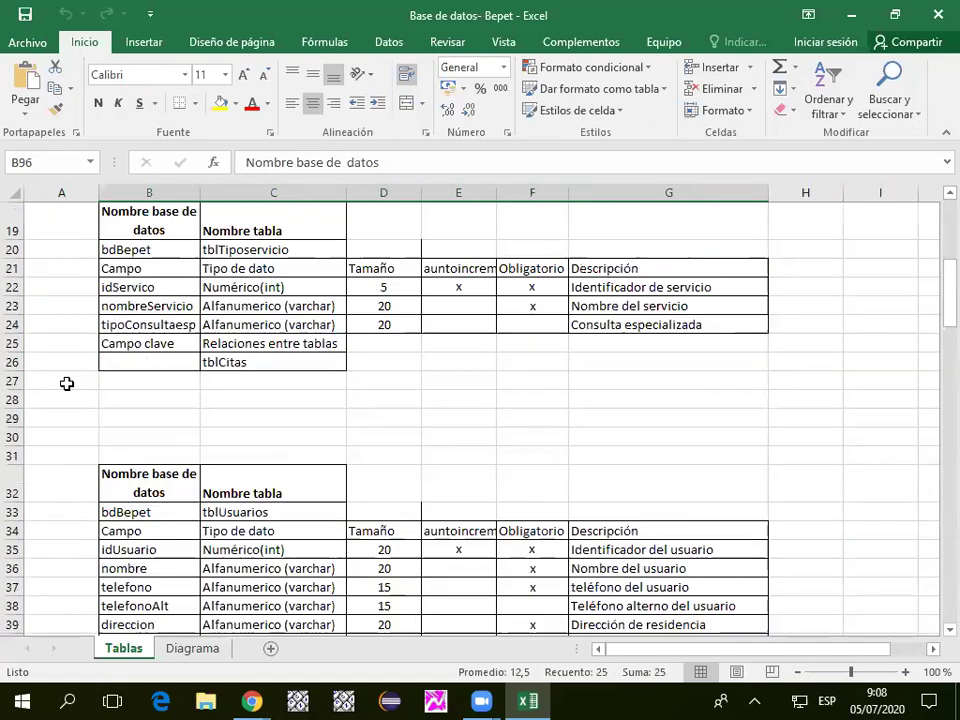
left_click(113, 421)
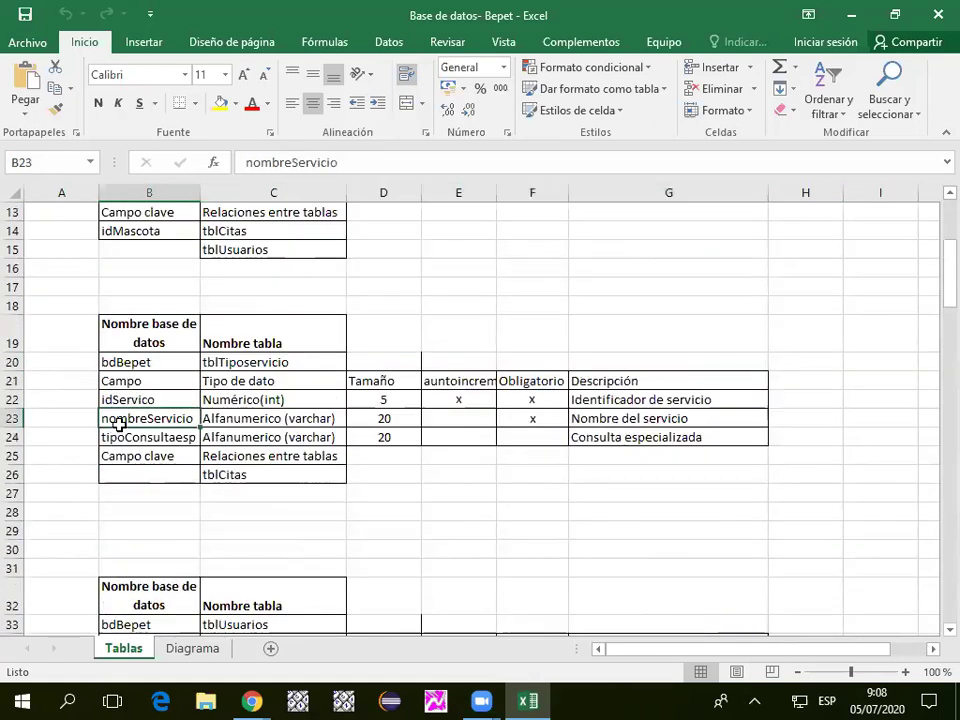
mouse_move(136, 321)
left_mouse_down()
mouse_move(493, 476)
mouse_move(741, 461)
mouse_move(741, 474)
left_mouse_up()
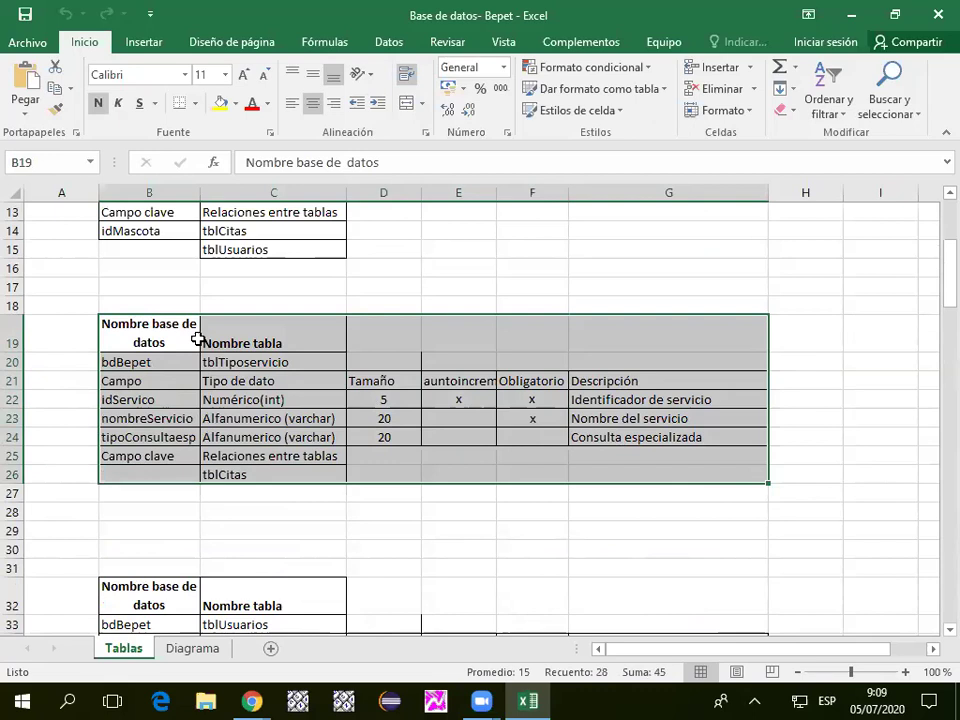
right_click(14, 340)
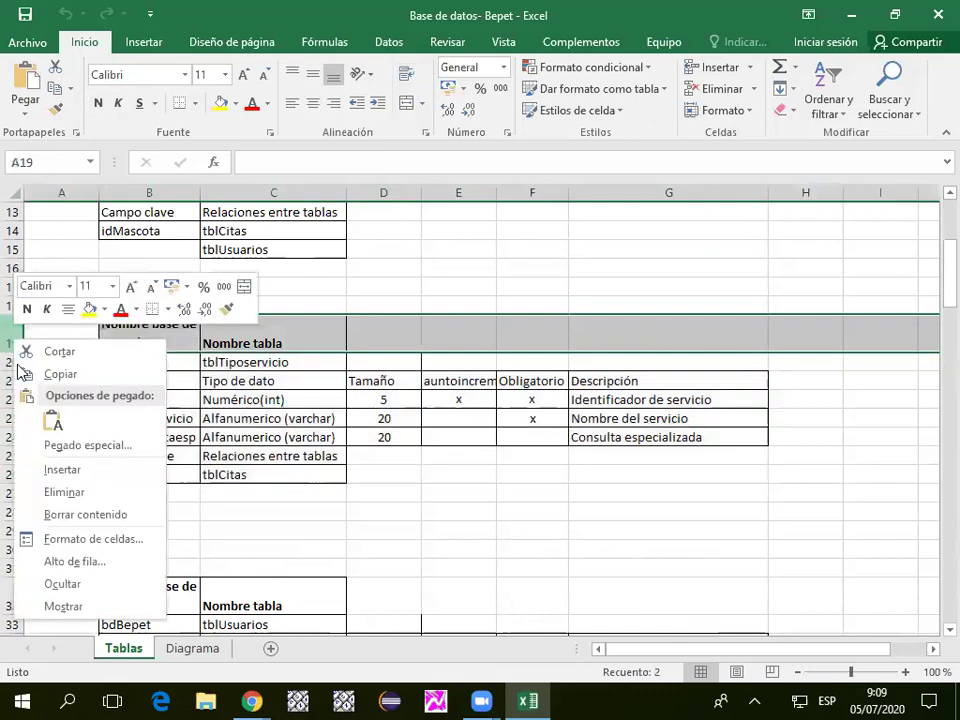
left_click(64, 491)
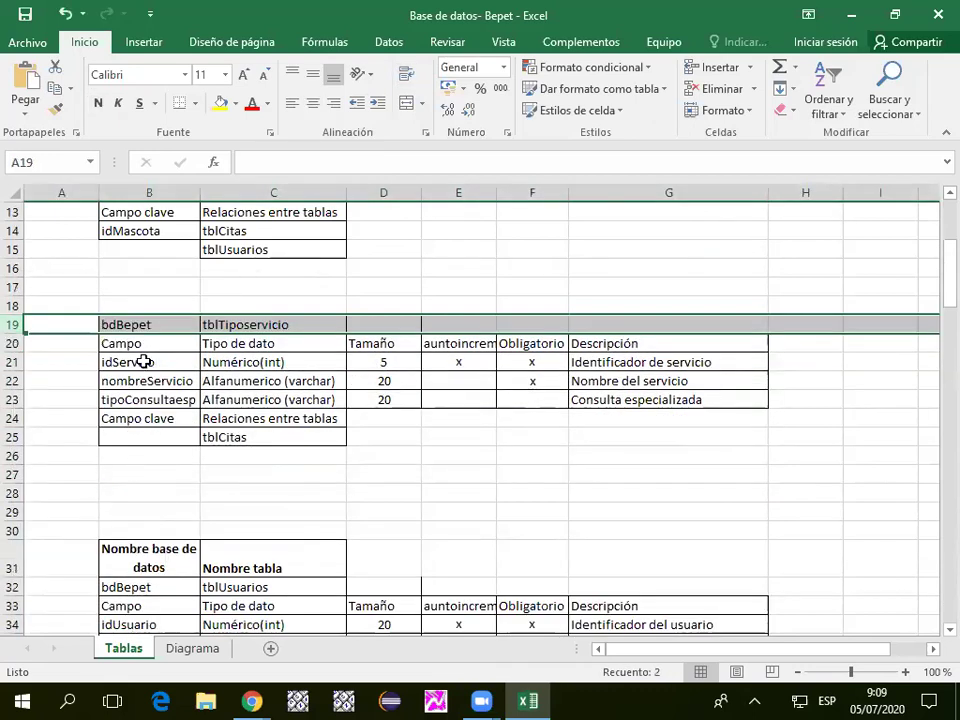
key("ctrl+z")
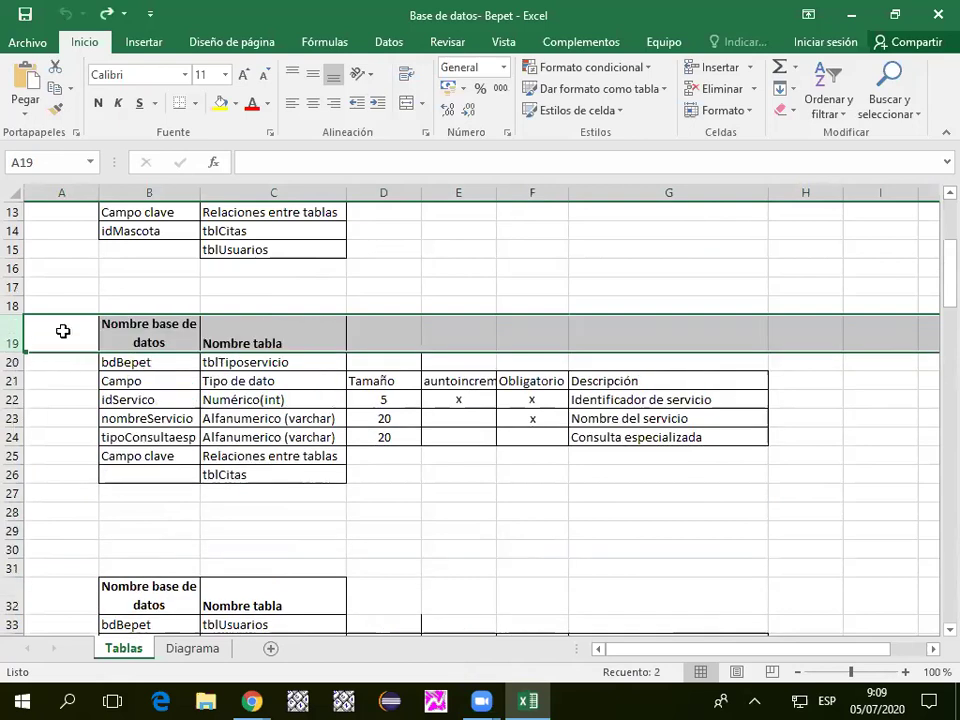
Delete the entire sheet rows 19 to 26 that hold the first service-type table, tblTiposervicio.
left_click_drag(13, 332, 9, 480)
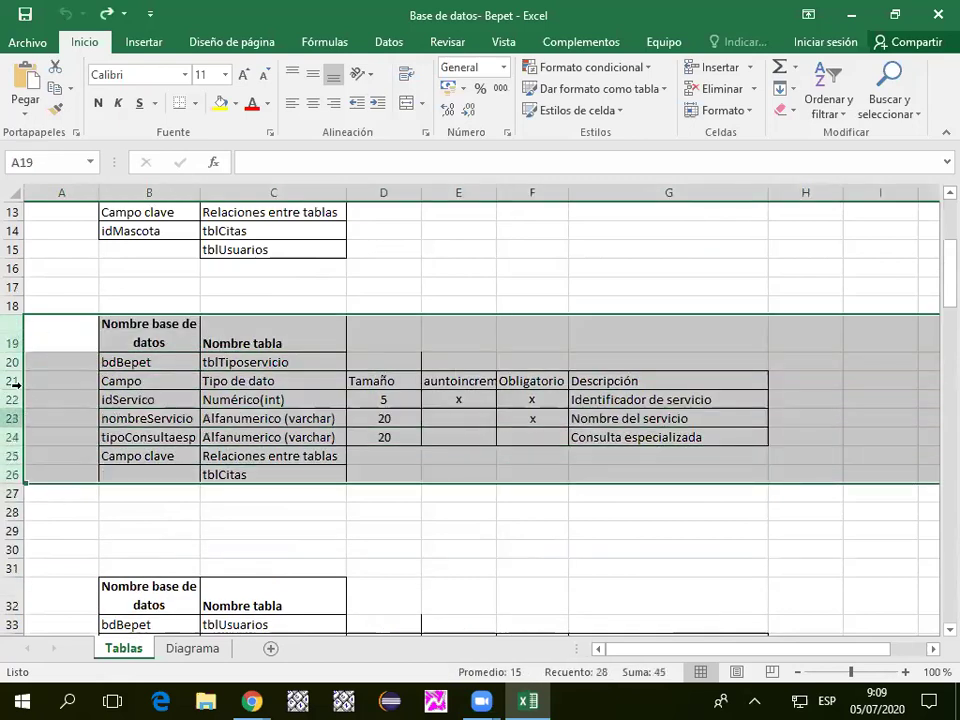
right_click(10, 383)
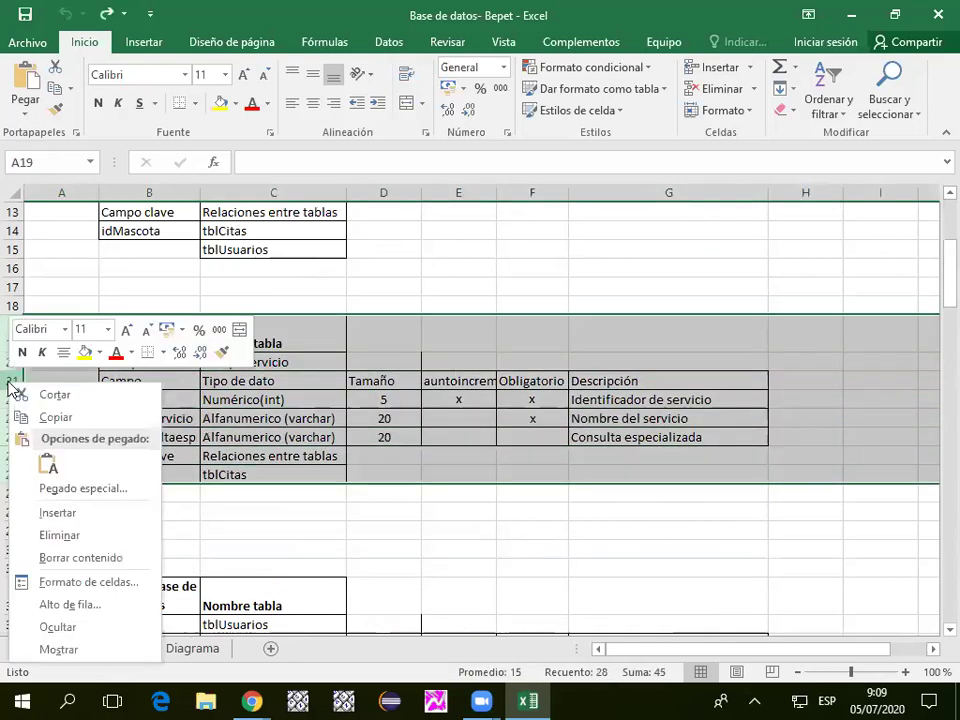
left_click(65, 535)
left_click(228, 380)
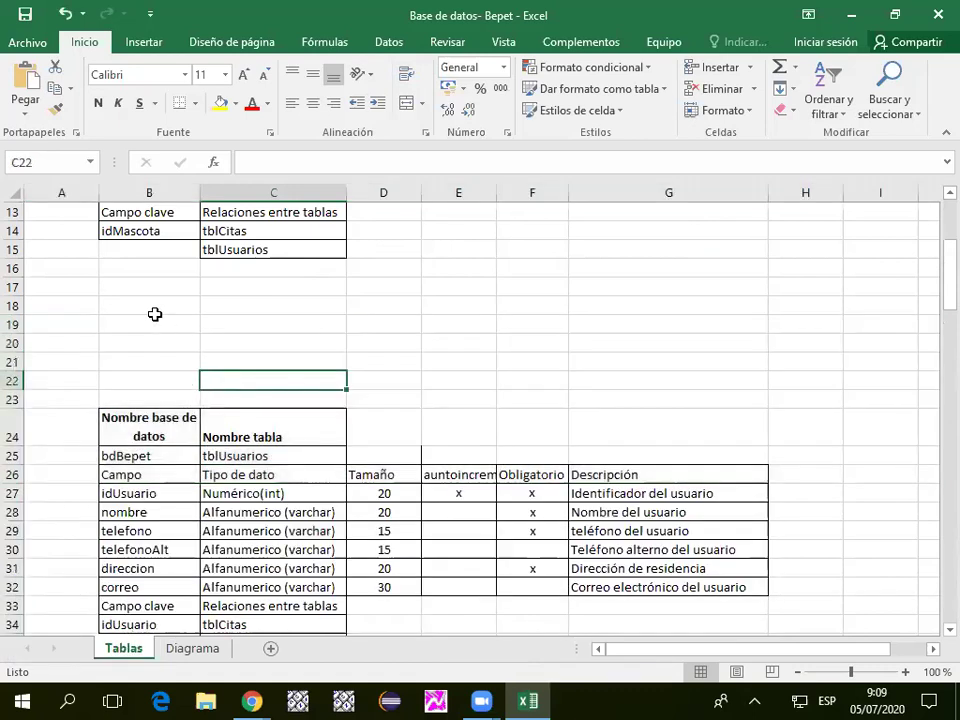
Find the remaining service-type table, tblTiposervicios, further down the sheet and examine its field definitions and key field.
scroll(154, 315, "up", 4)
scroll(128, 370, "down", 16)
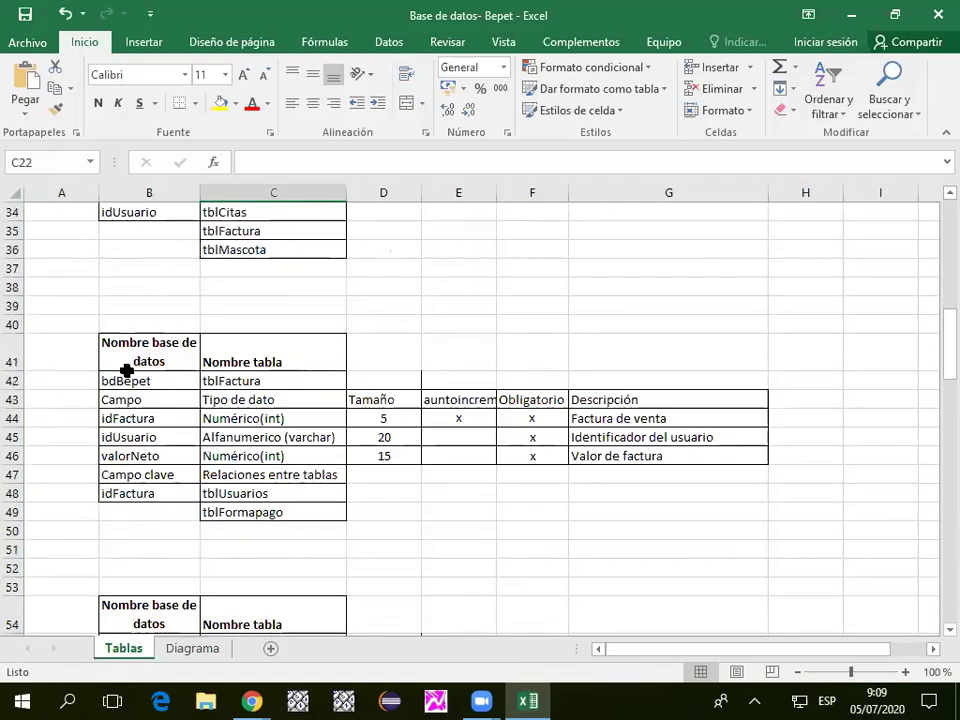
scroll(127, 370, "down", 4)
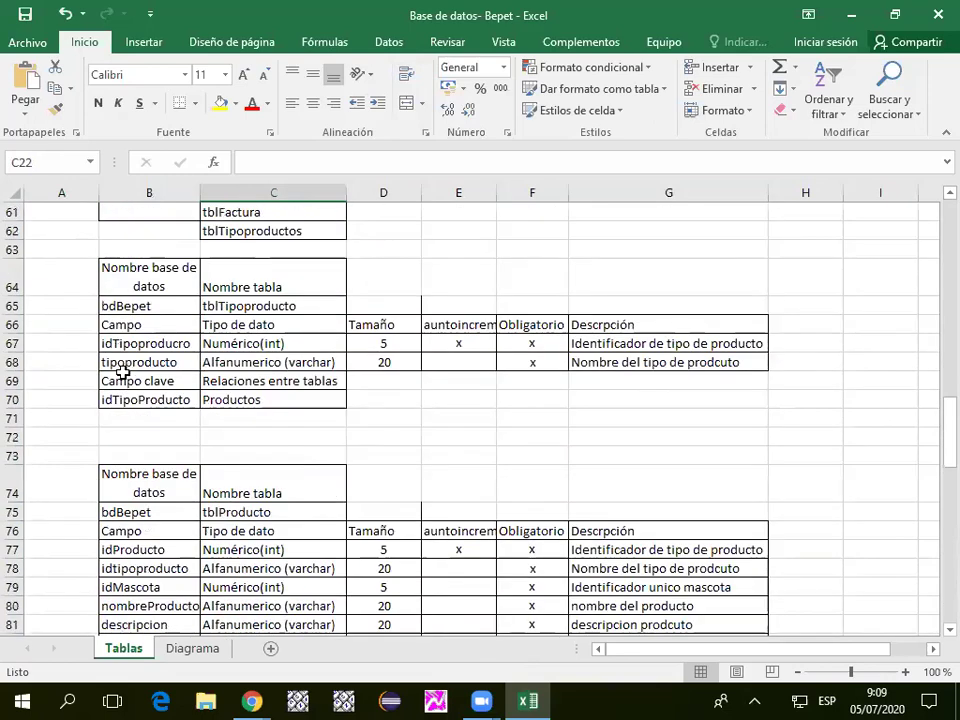
scroll(121, 371, "down", 3)
scroll(121, 371, "down", 3)
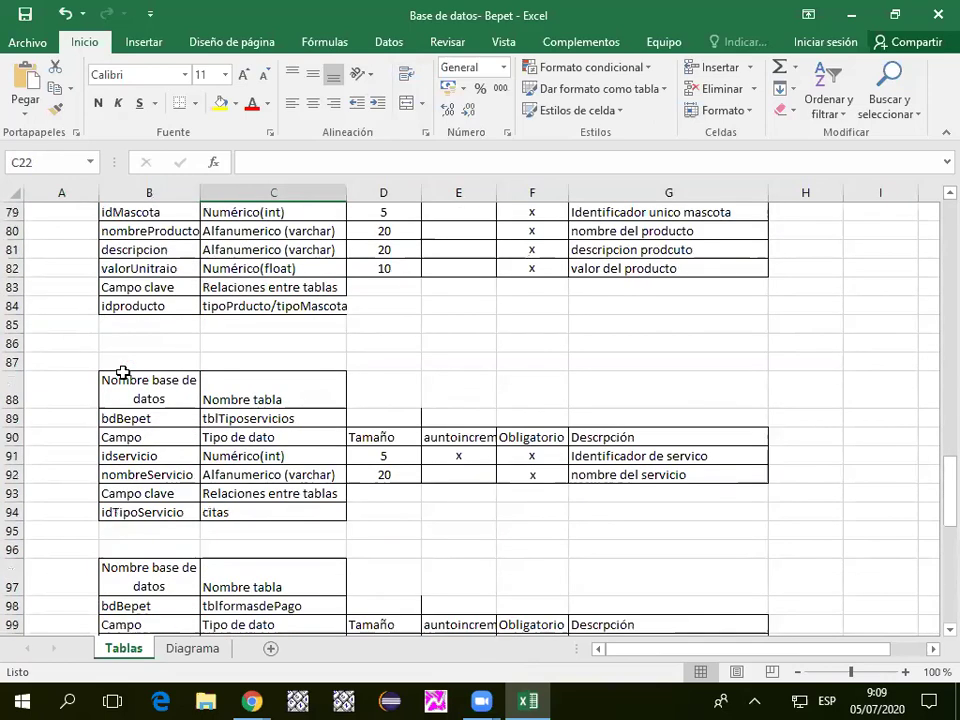
left_click_drag(133, 421, 205, 428)
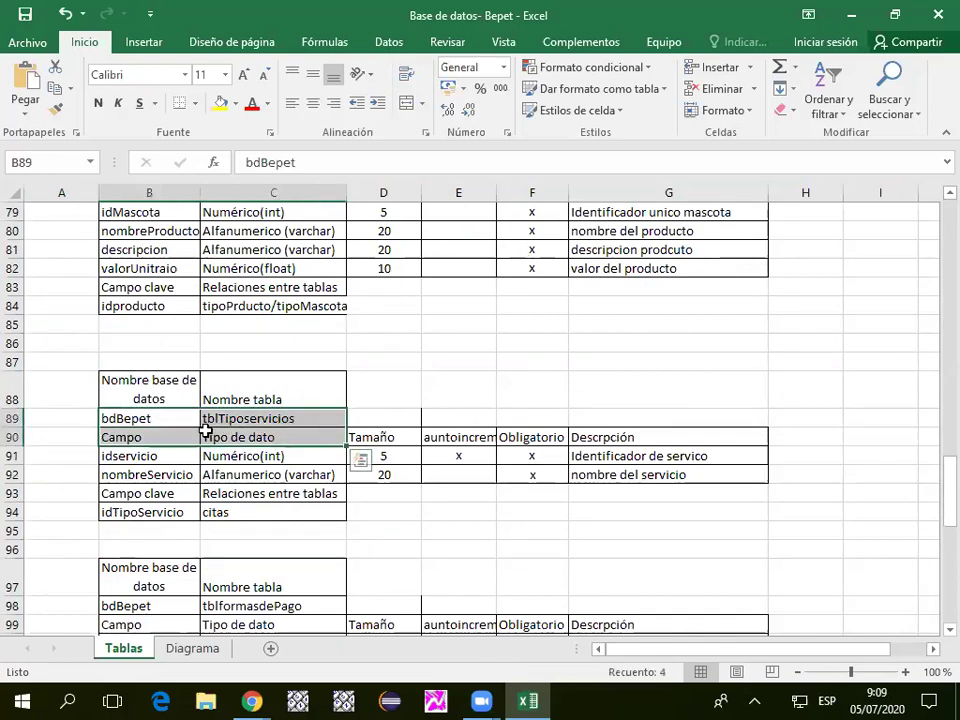
left_click_drag(109, 456, 284, 463)
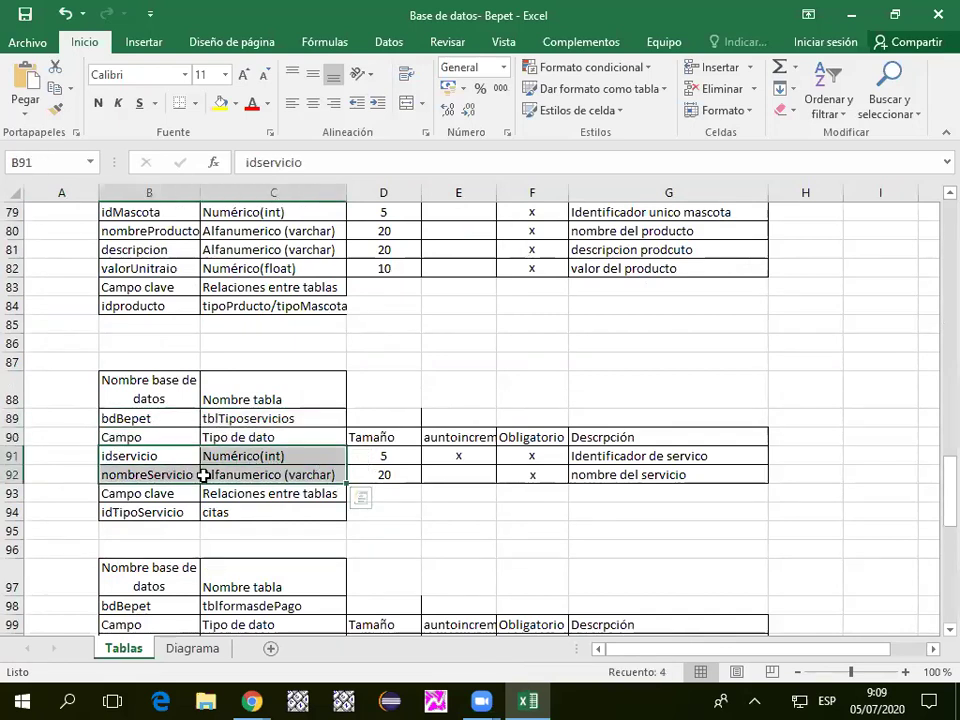
left_click(120, 497)
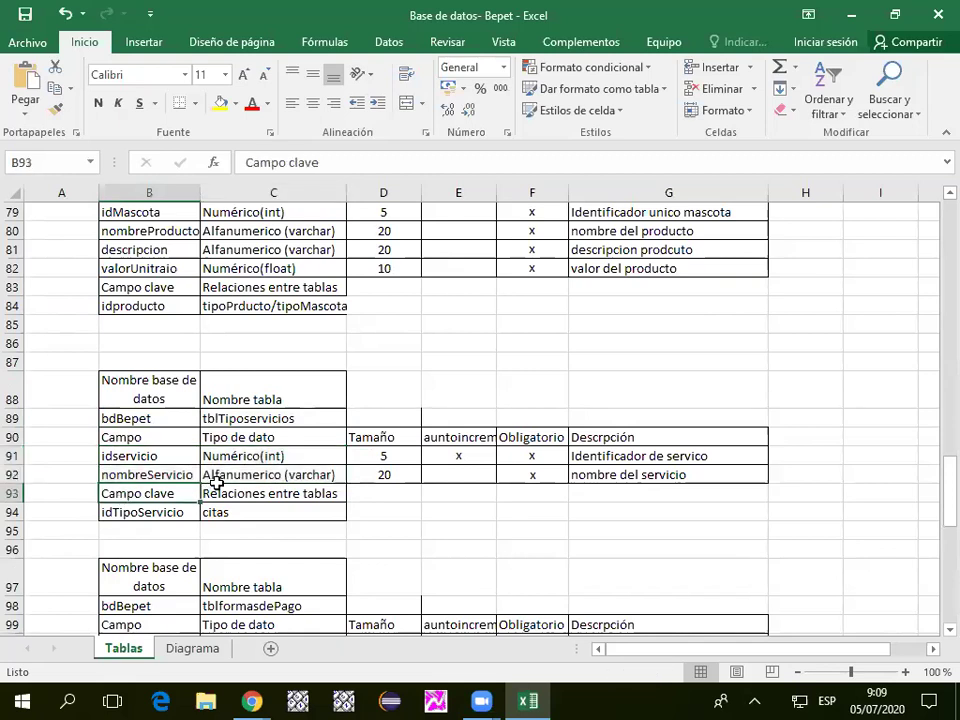
left_click_drag(140, 440, 388, 477)
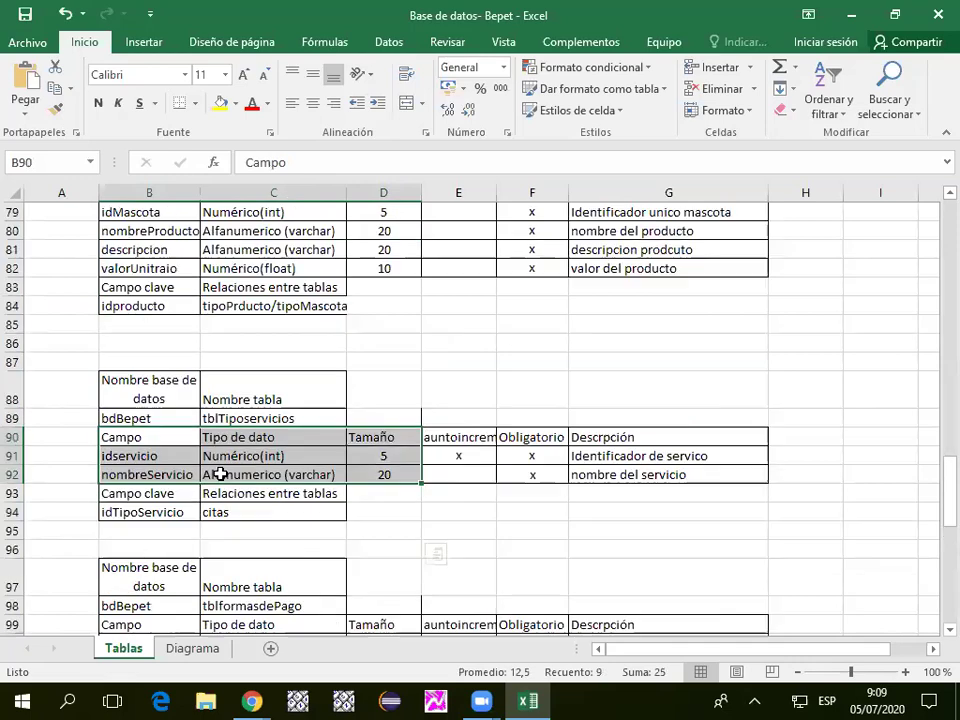
Return to the tblUsuarios table and examine its telefono and telefonoAlt fields.
scroll(221, 473, "up", 2)
scroll(221, 473, "up", 2)
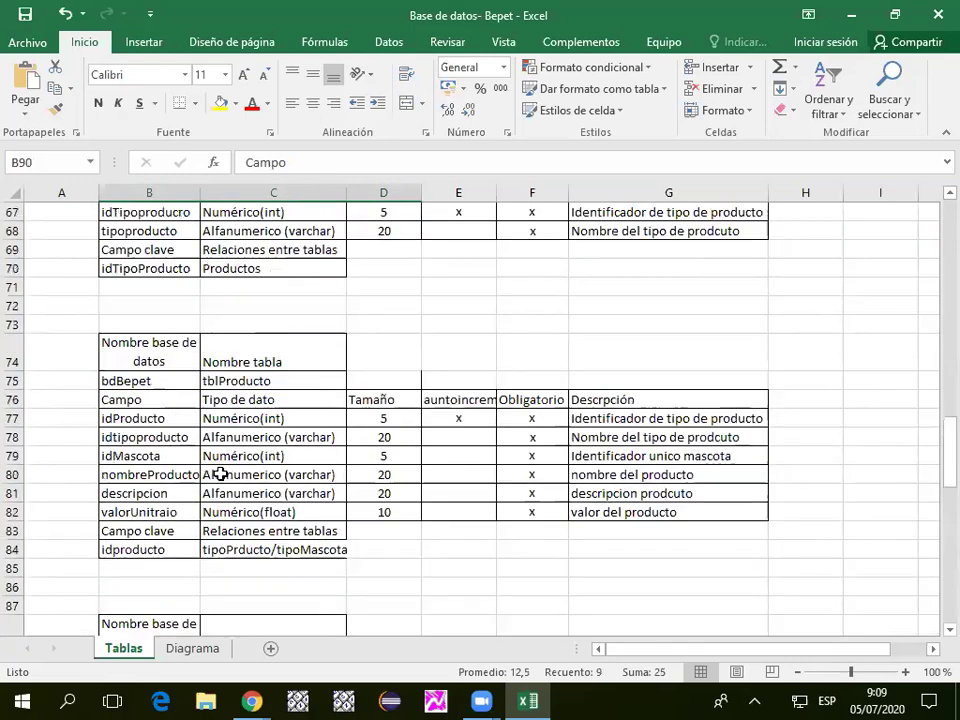
scroll(221, 473, "up", 20)
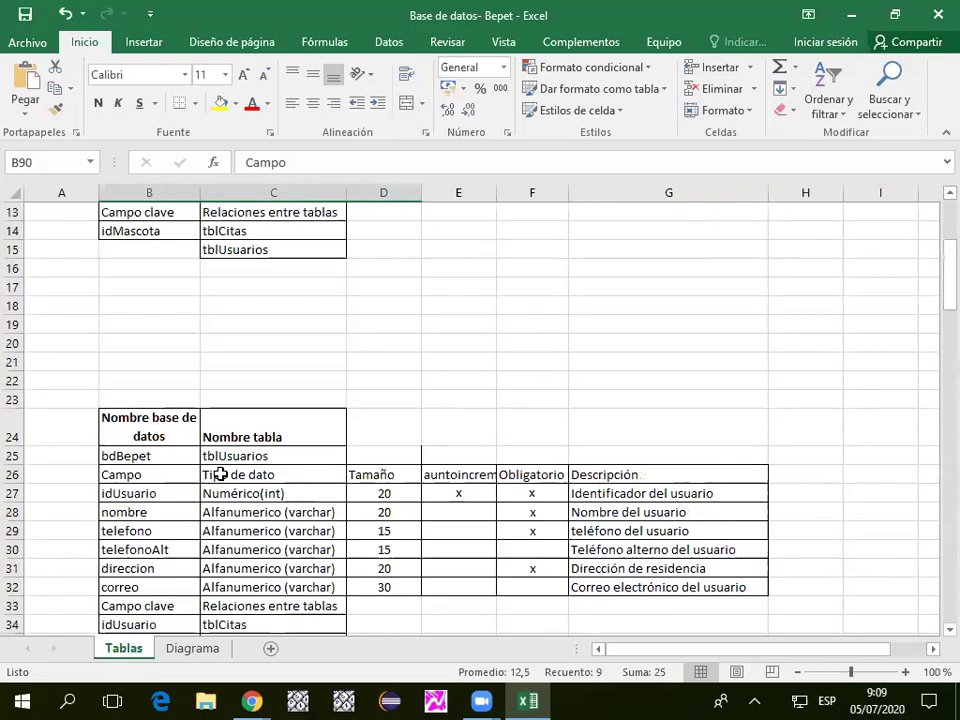
scroll(221, 473, "up", 1)
scroll(223, 476, "down", 5)
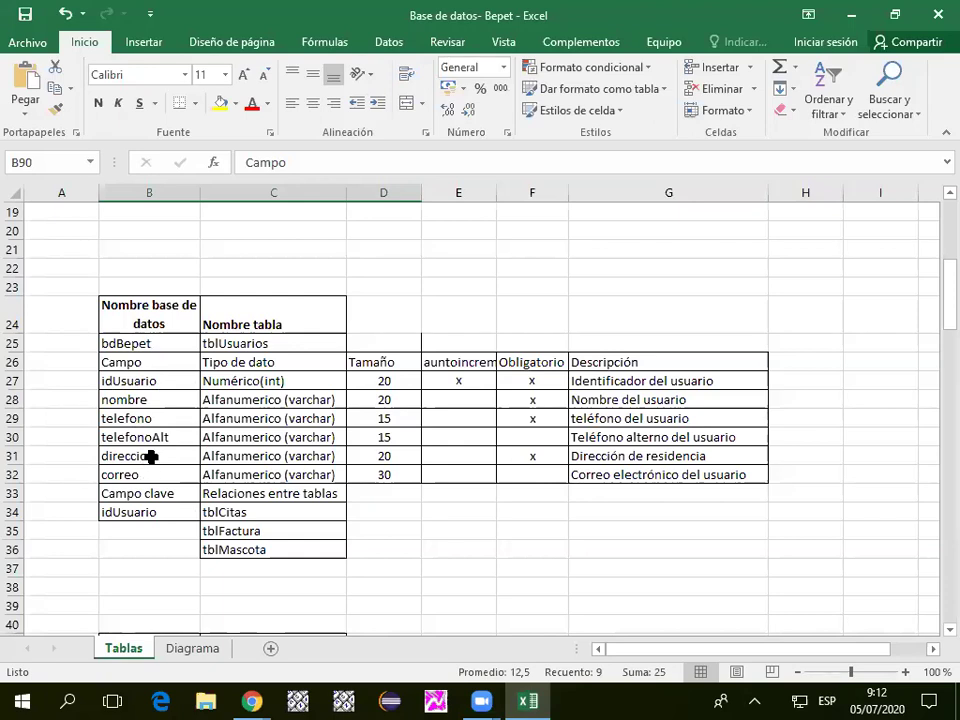
left_click_drag(124, 418, 188, 436)
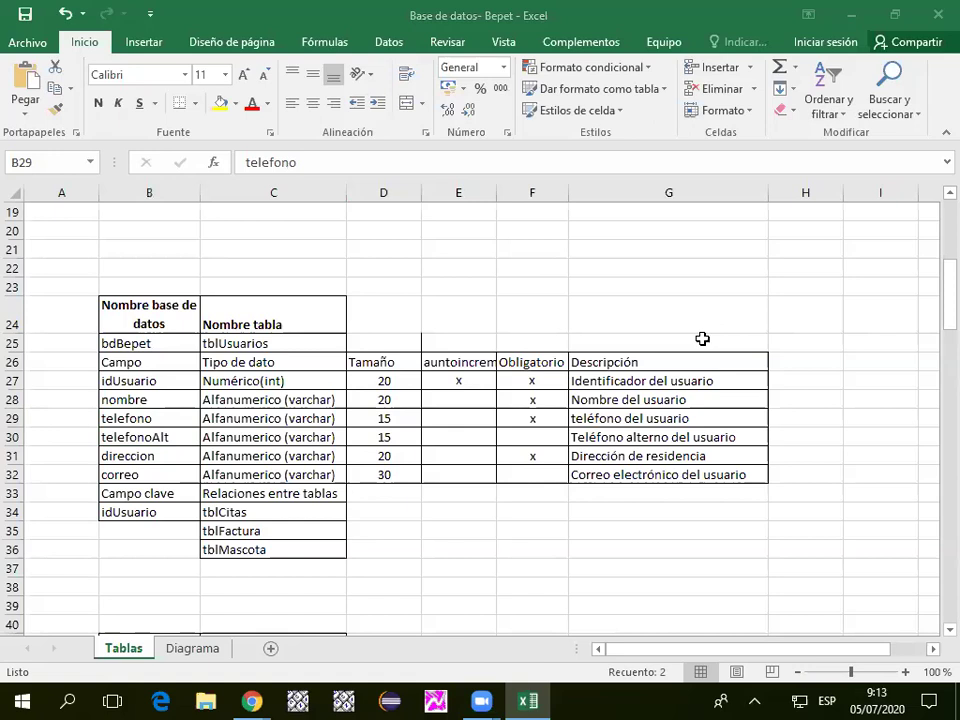
left_click(129, 421)
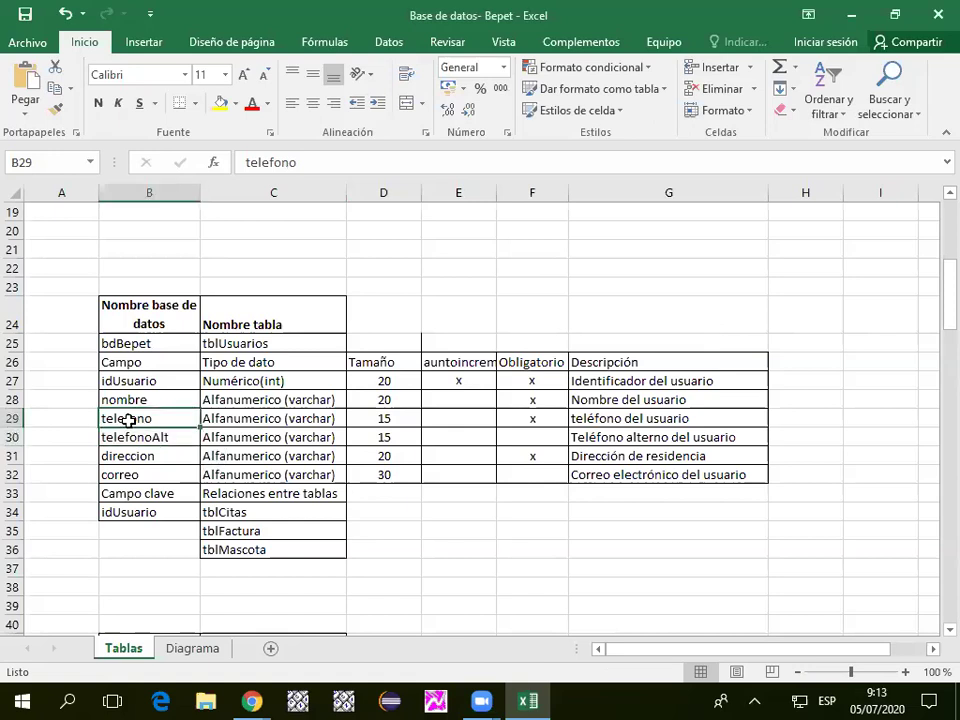
left_click(138, 436)
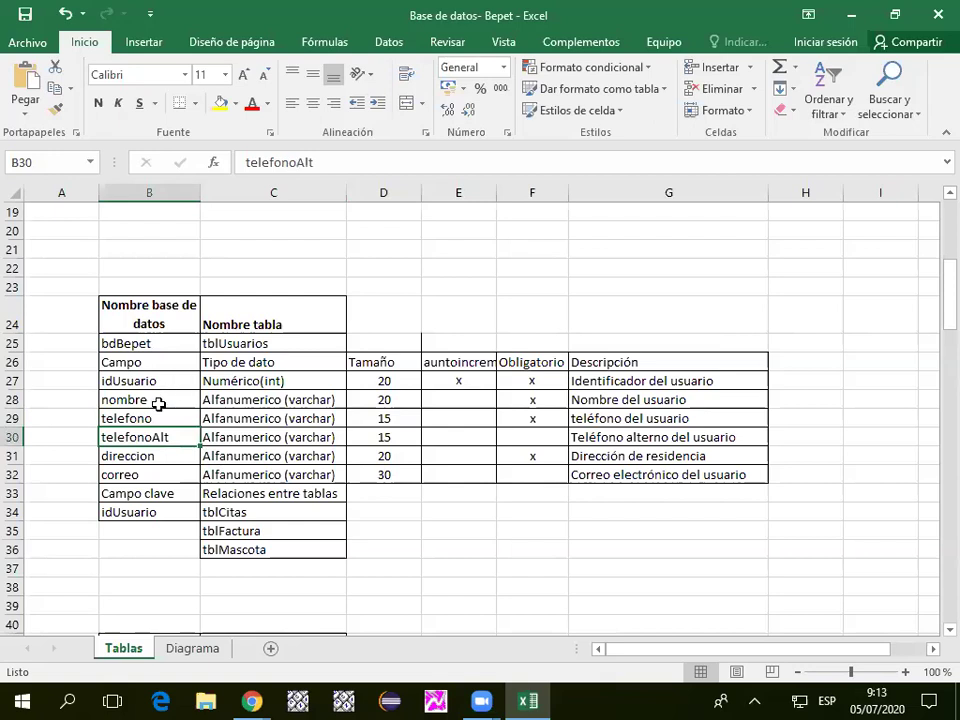
left_click(118, 420)
left_click(130, 436)
left_click(135, 419)
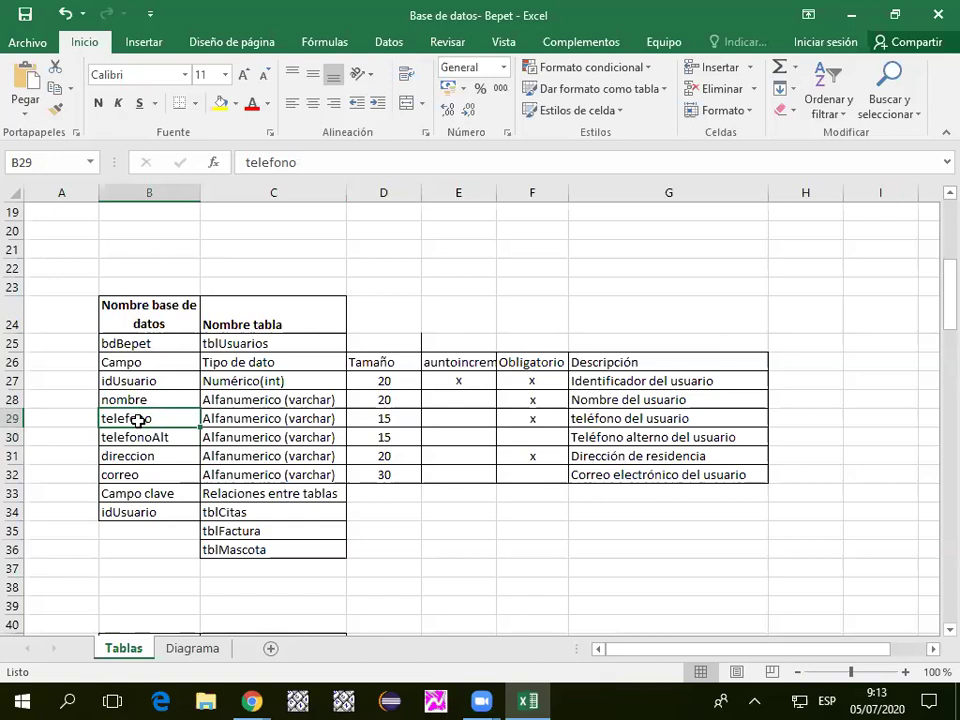
Examine the tblUsuarios field rows from idUsuario through direccion and look back at the tblMascota definitions above them.
left_click_drag(118, 396, 580, 455)
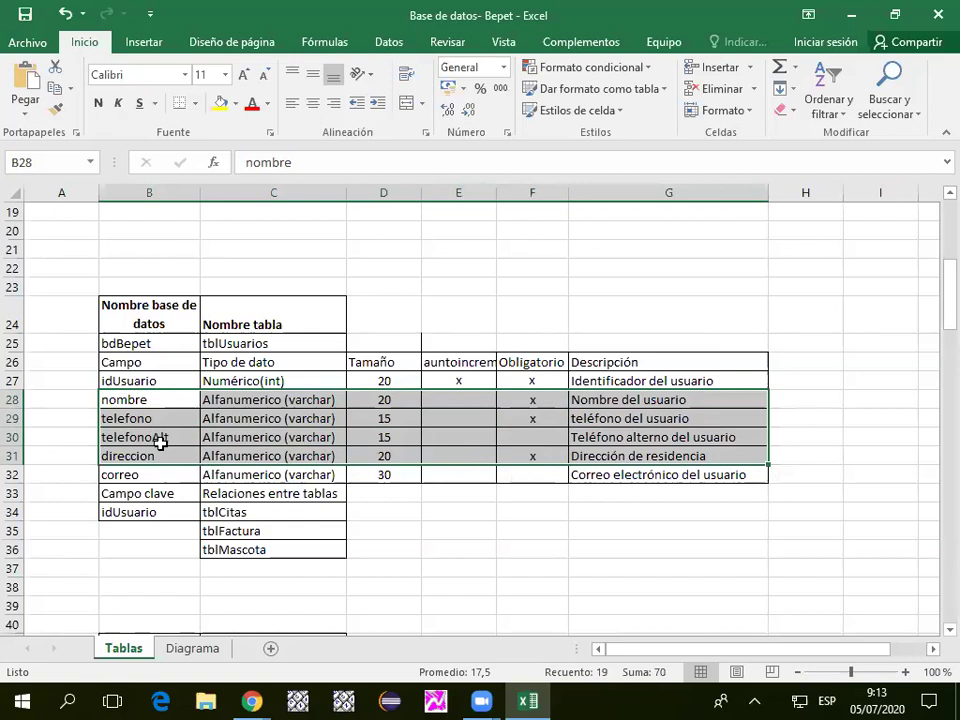
left_click(141, 377)
left_click(134, 397)
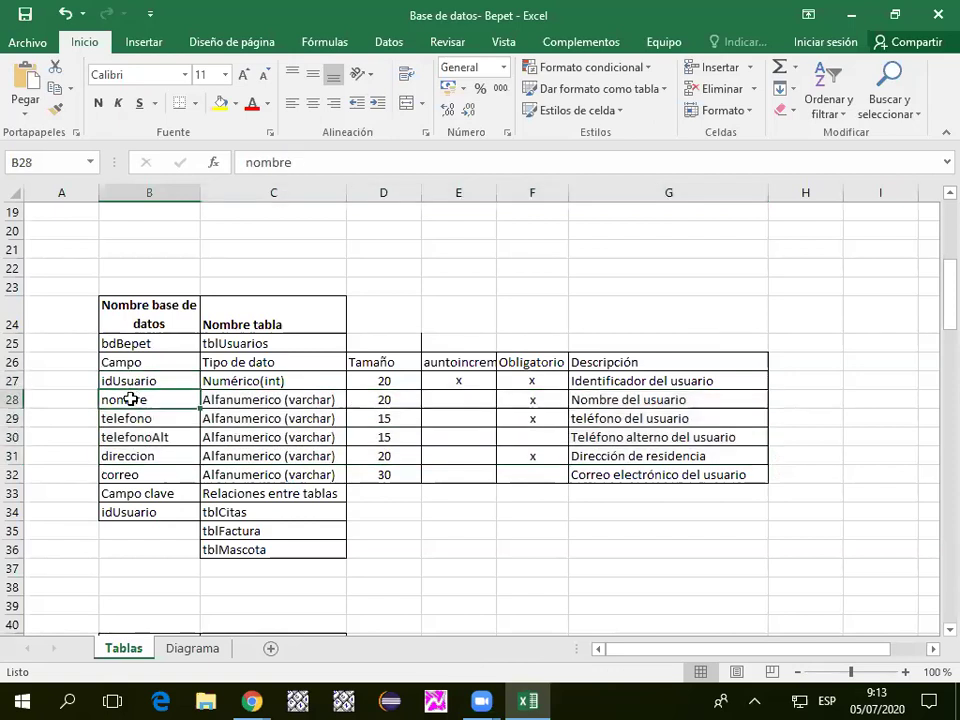
left_click_drag(139, 396, 216, 437)
scroll(217, 343, "up", 5)
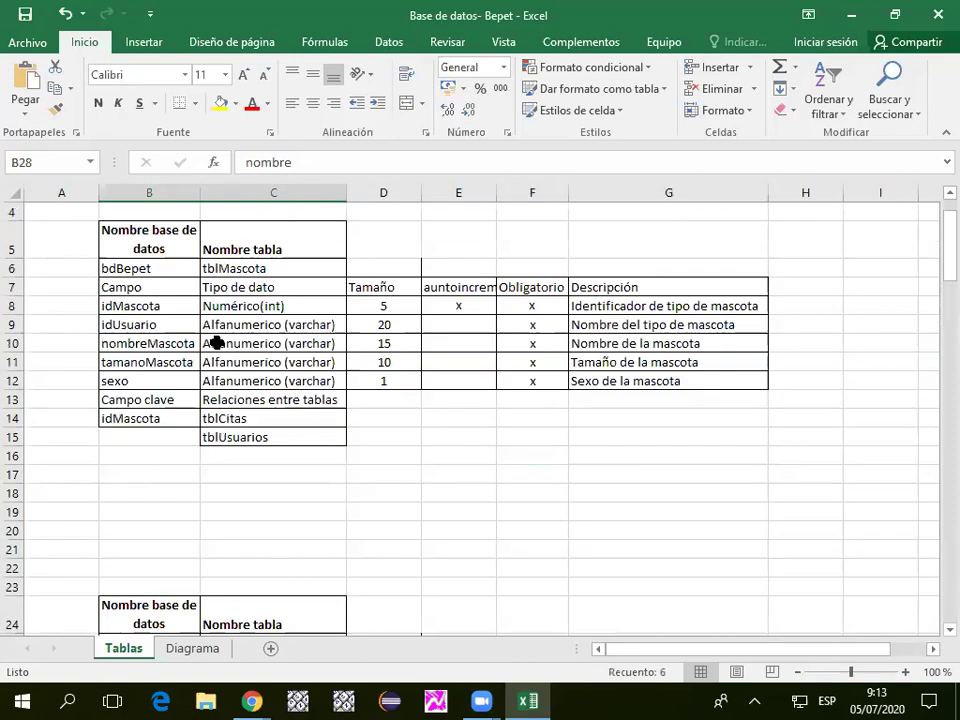
scroll(210, 458, "down", 3)
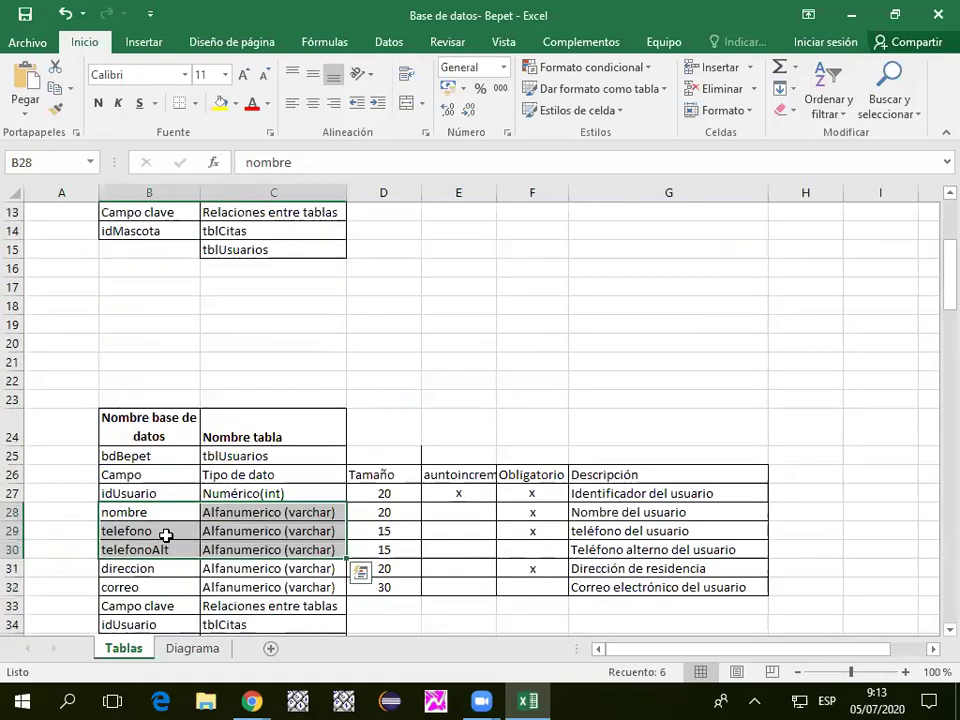
scroll(200, 535, "down", 2)
scroll(163, 534, "up", 5)
scroll(148, 522, "down", 3)
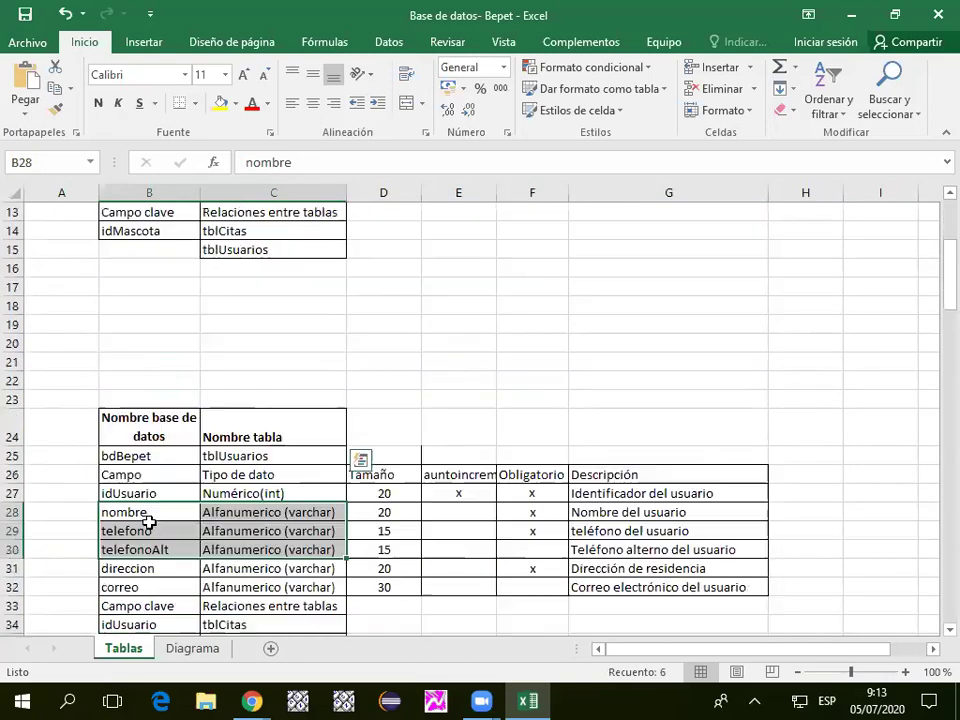
scroll(148, 522, "down", 3)
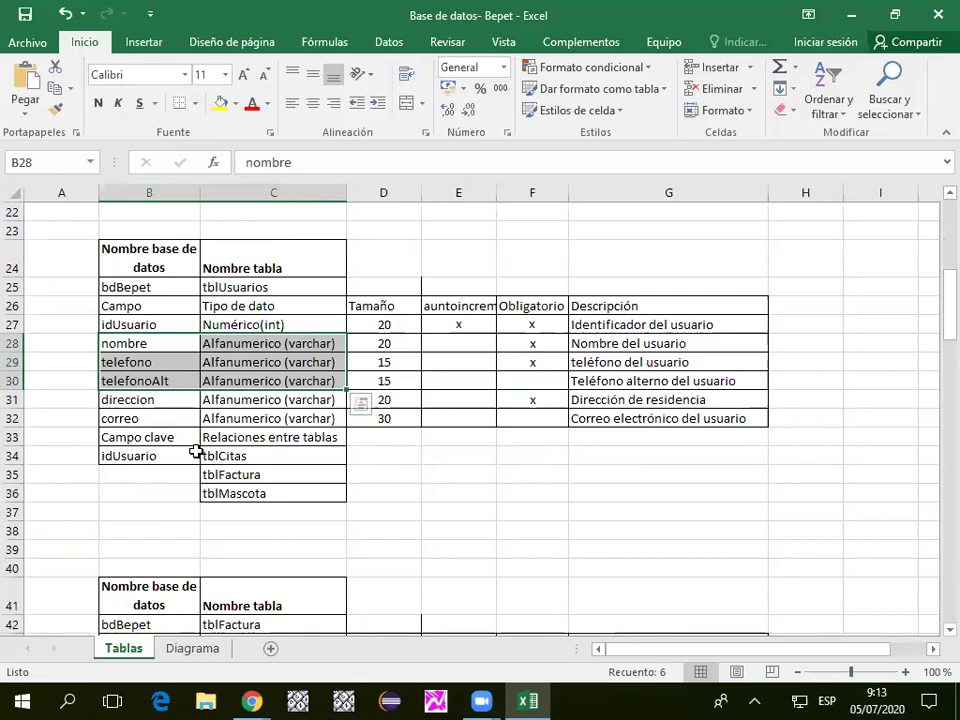
Compare the idUsuario row in tblMascota with the idUsuario row in tblUsuarios, covering data type and size.
scroll(140, 455, "up", 5)
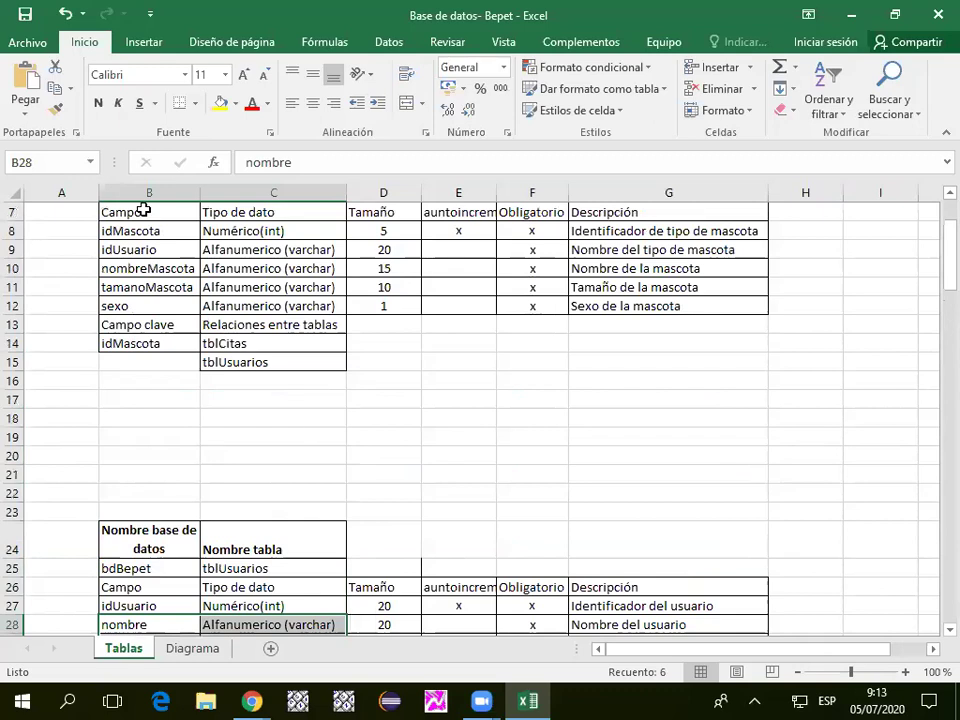
left_click_drag(150, 250, 296, 251)
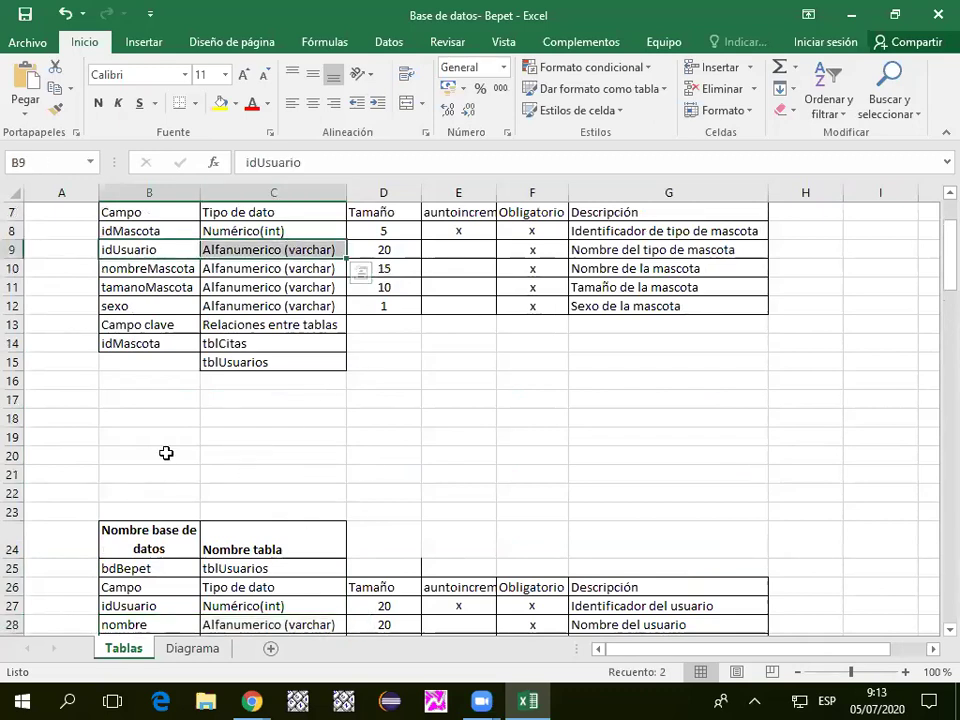
scroll(166, 453, "down", 3)
scroll(165, 454, "up", 1)
scroll(165, 454, "down", 1)
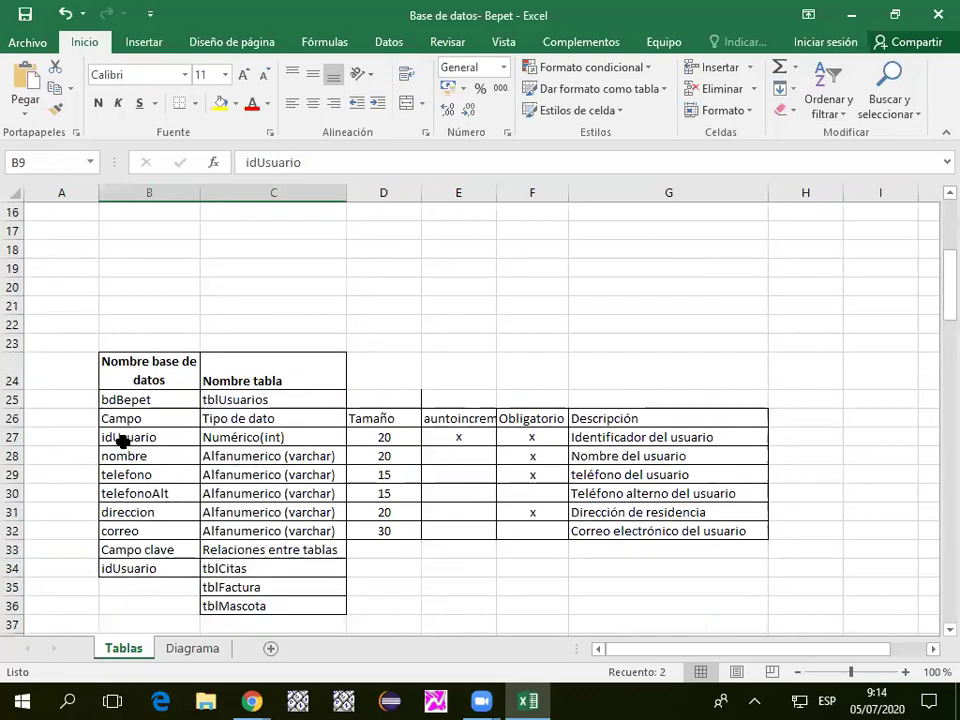
left_click(190, 437)
left_click_drag(190, 437, 383, 452)
left_click(377, 439)
left_click_drag(108, 441, 380, 437)
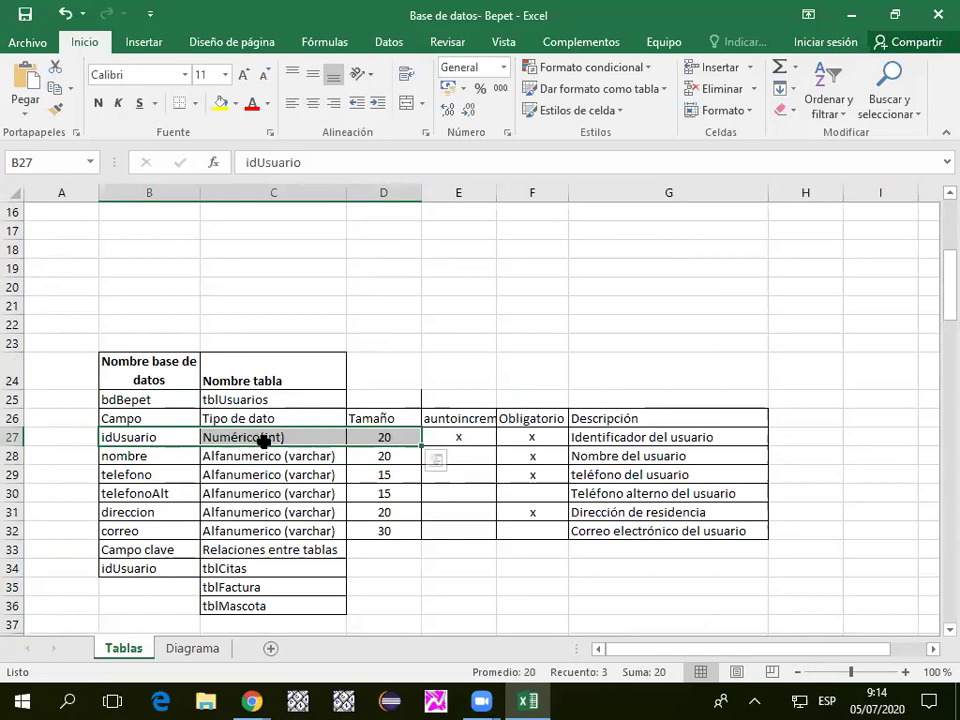
Go back to tblMascota and examine its idMascota and idUsuario rows.
scroll(307, 447, "up", 4)
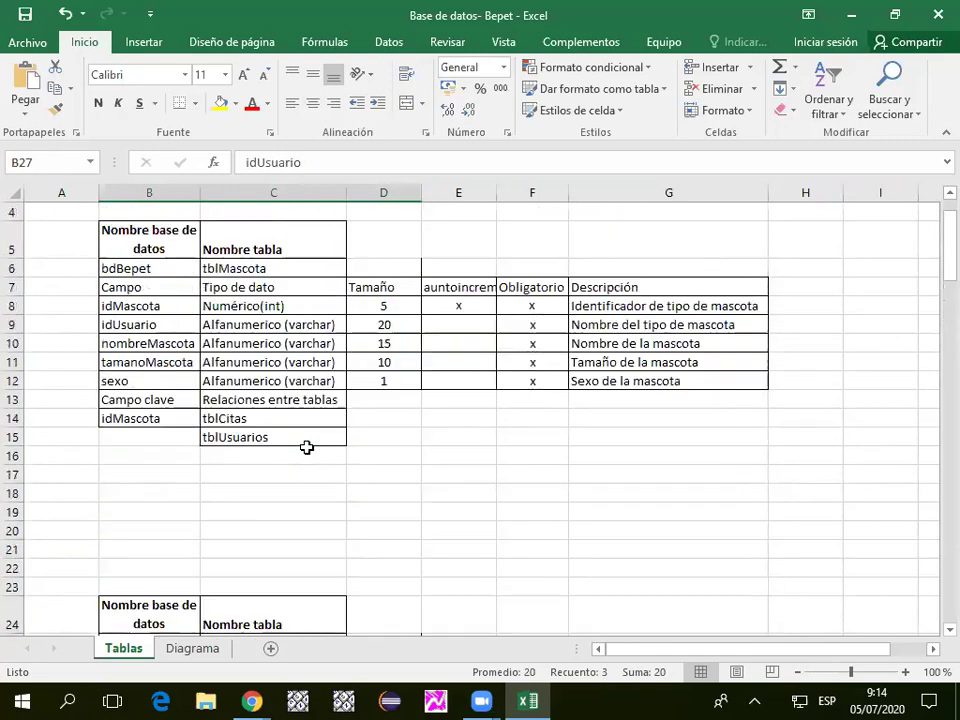
left_click_drag(137, 303, 300, 306)
left_click_drag(135, 325, 469, 324)
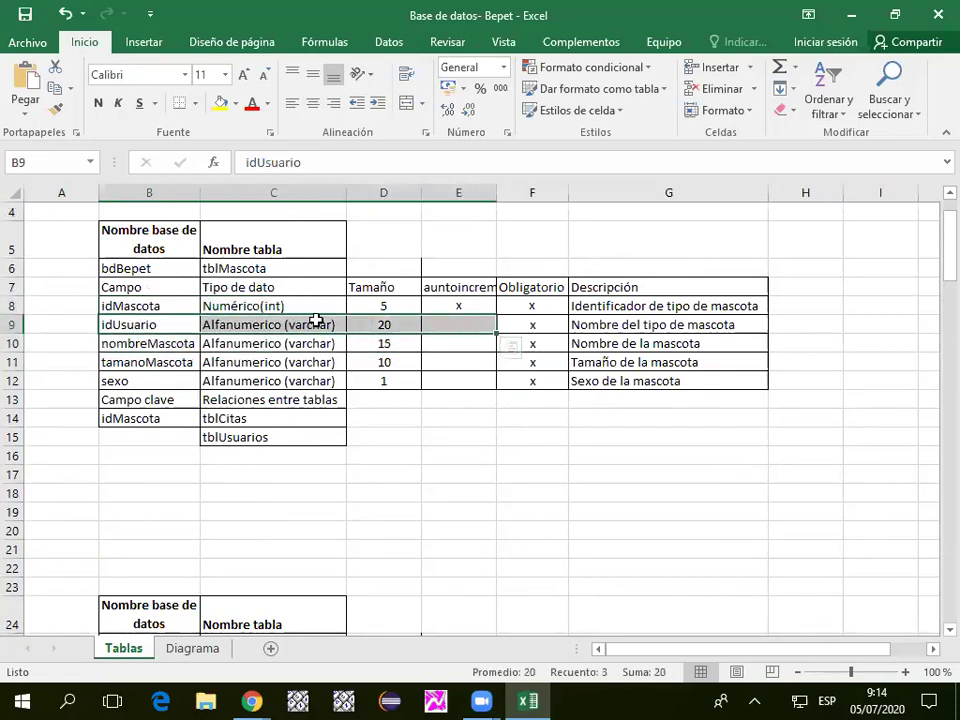
scroll(428, 490, "down", 2)
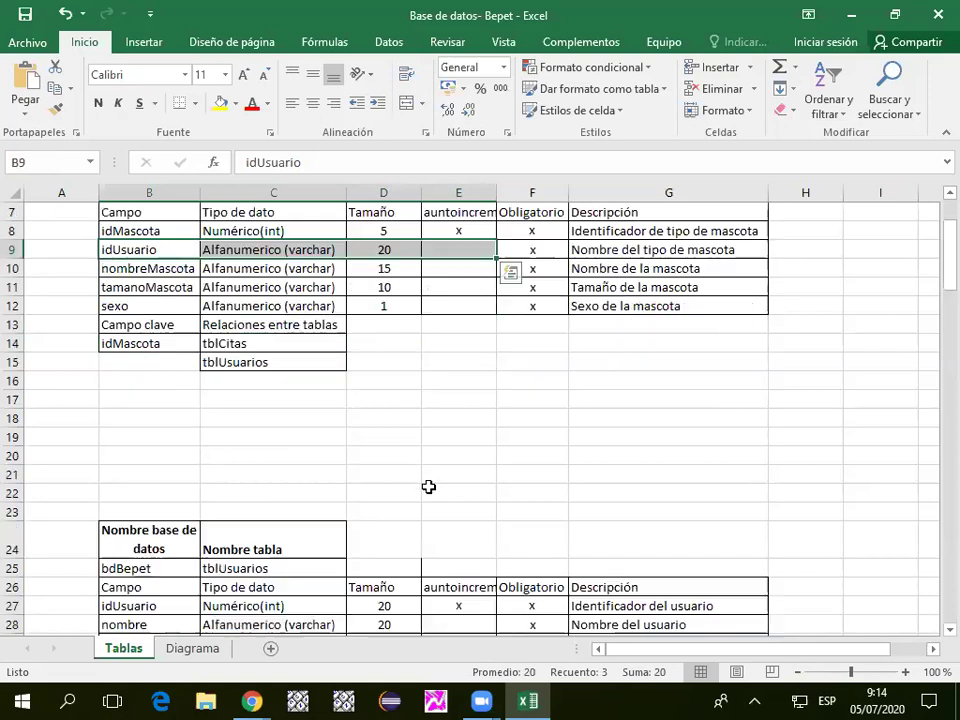
scroll(428, 490, "up", 1)
scroll(428, 490, "down", 1)
scroll(428, 490, "up", 1)
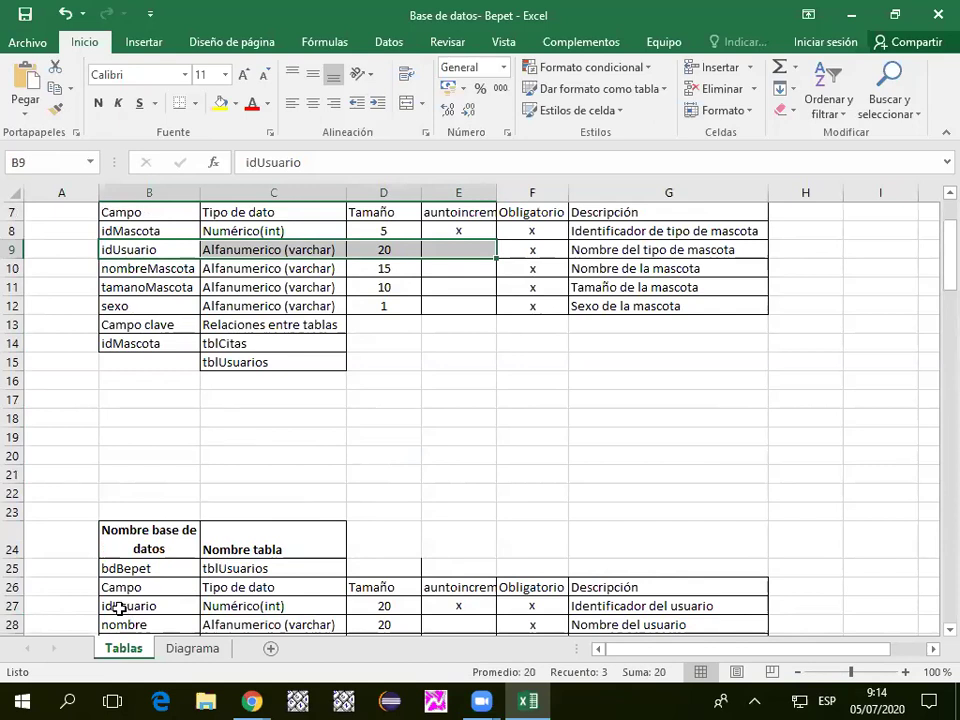
Check the data type of idUsuario in tblUsuarios against its data type in tblMascota, ending on cell C9.
left_click_drag(118, 604, 257, 604)
scroll(213, 474, "down", 3)
scroll(213, 474, "down", 1)
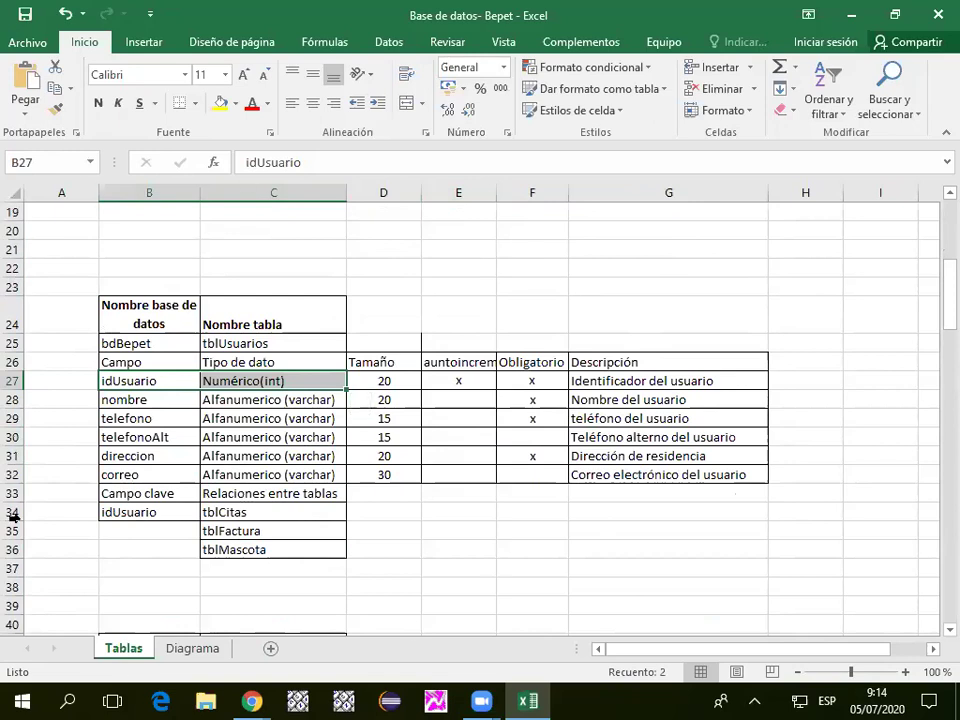
left_click(252, 378)
scroll(261, 439, "up", 4)
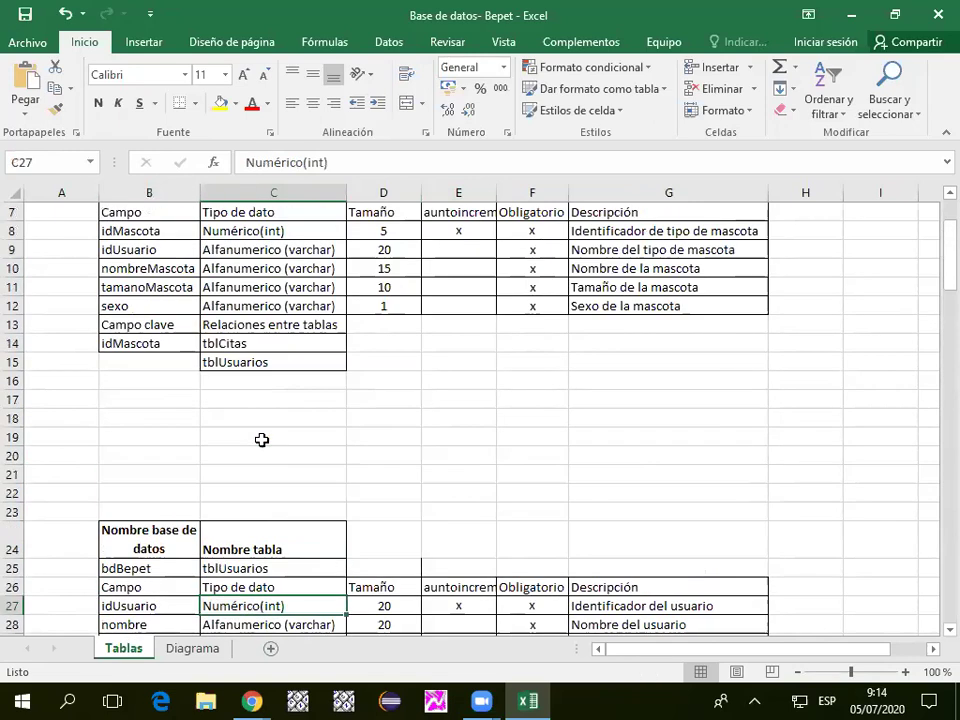
scroll(261, 440, "down", 1)
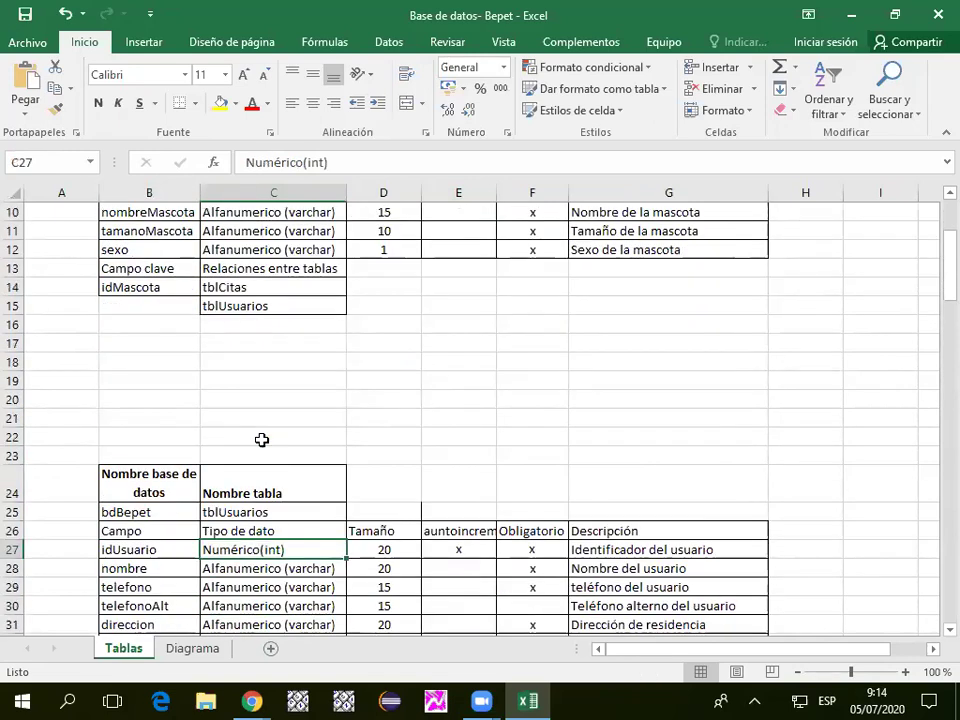
scroll(261, 439, "up", 3)
left_click(235, 383)
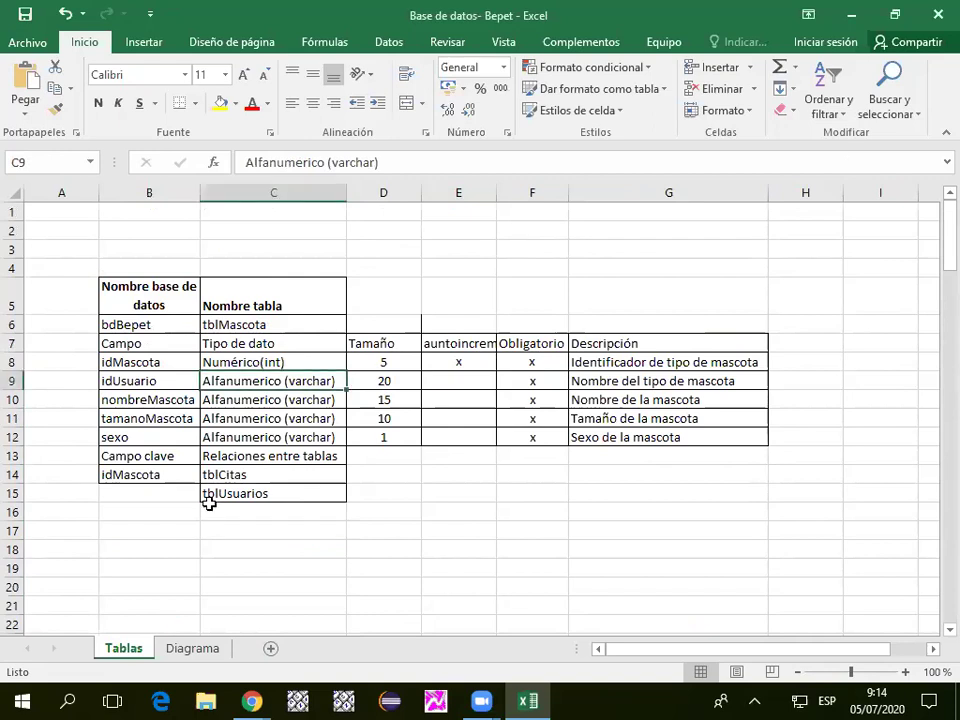
Check that tblMascota and tblUsuarios list each other under Relaciones entre tablas, comparing cells C15 and C36.
scroll(208, 497, "down", 9)
scroll(208, 503, "up", 6)
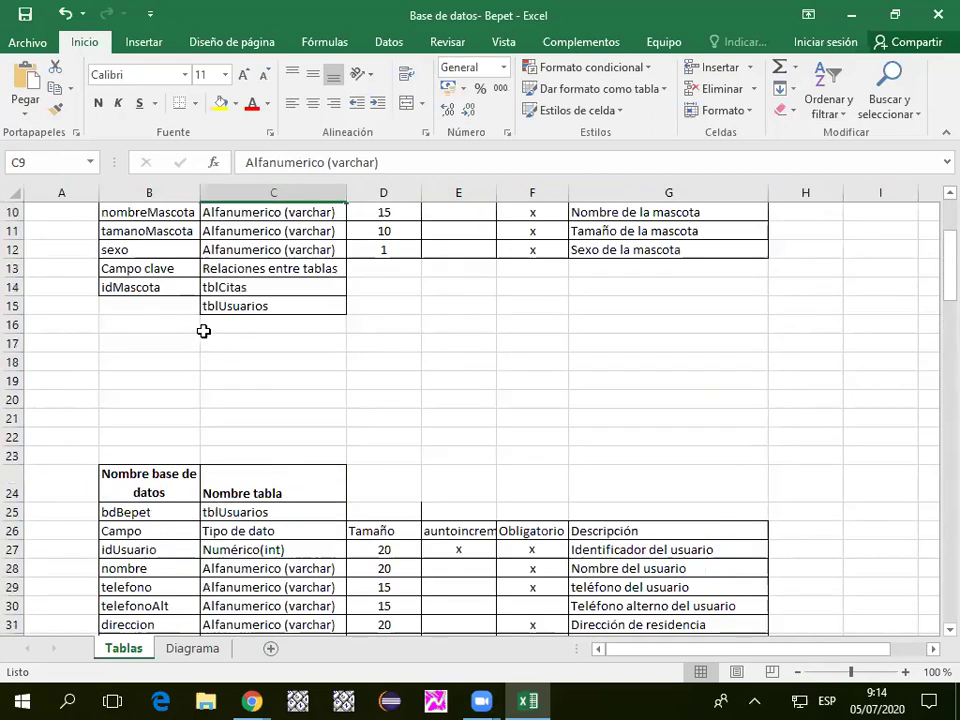
left_click(255, 306)
scroll(80, 400, "down", 4)
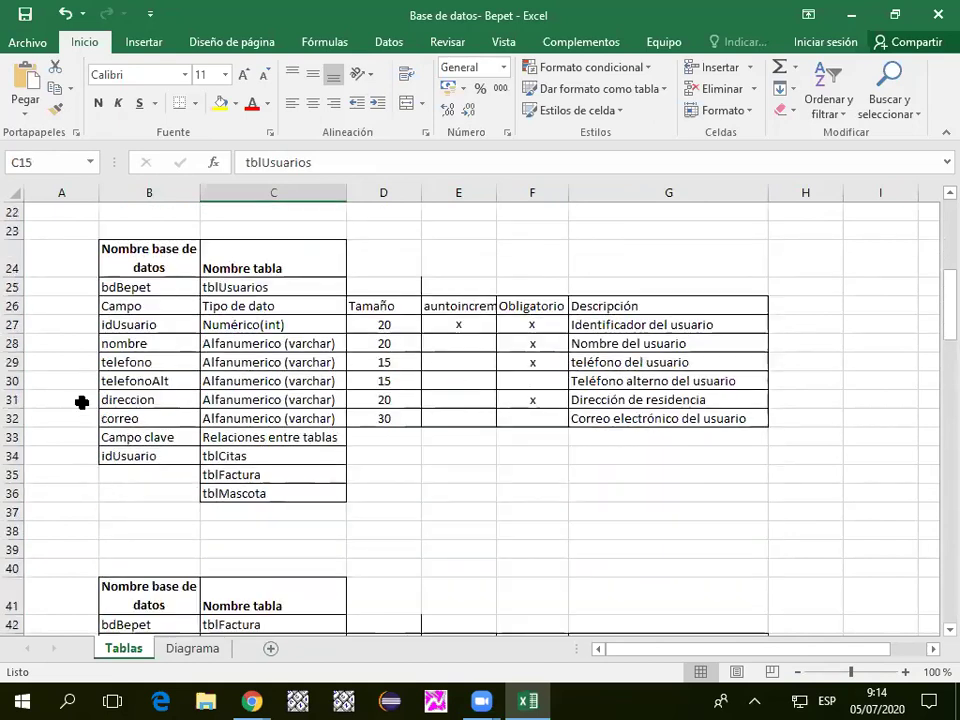
left_click(226, 488)
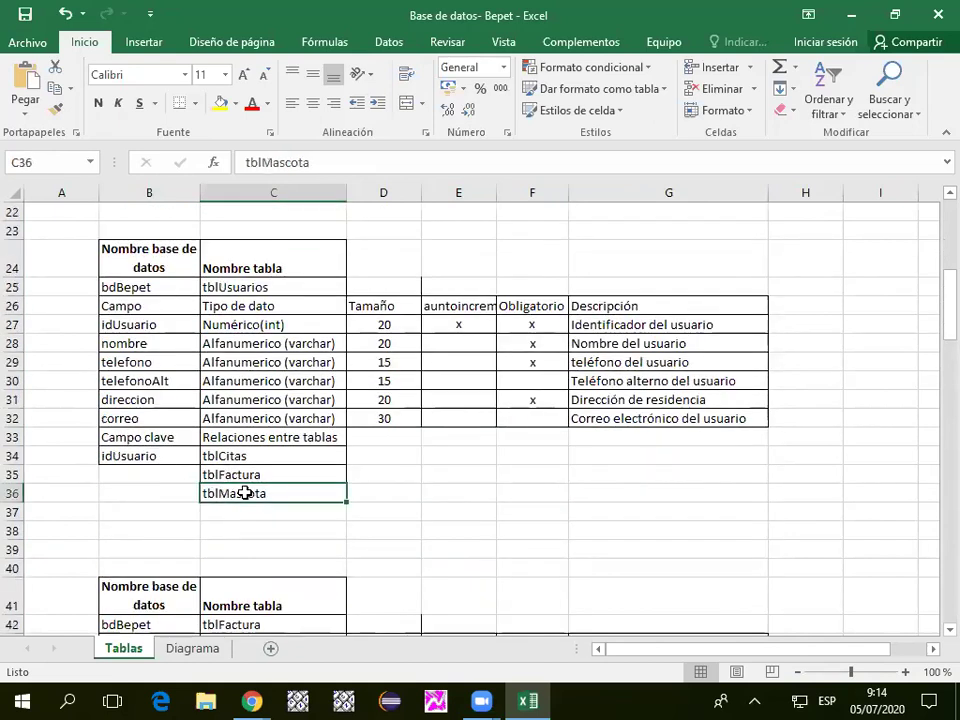
scroll(241, 490, "up", 6)
scroll(241, 494, "down", 5)
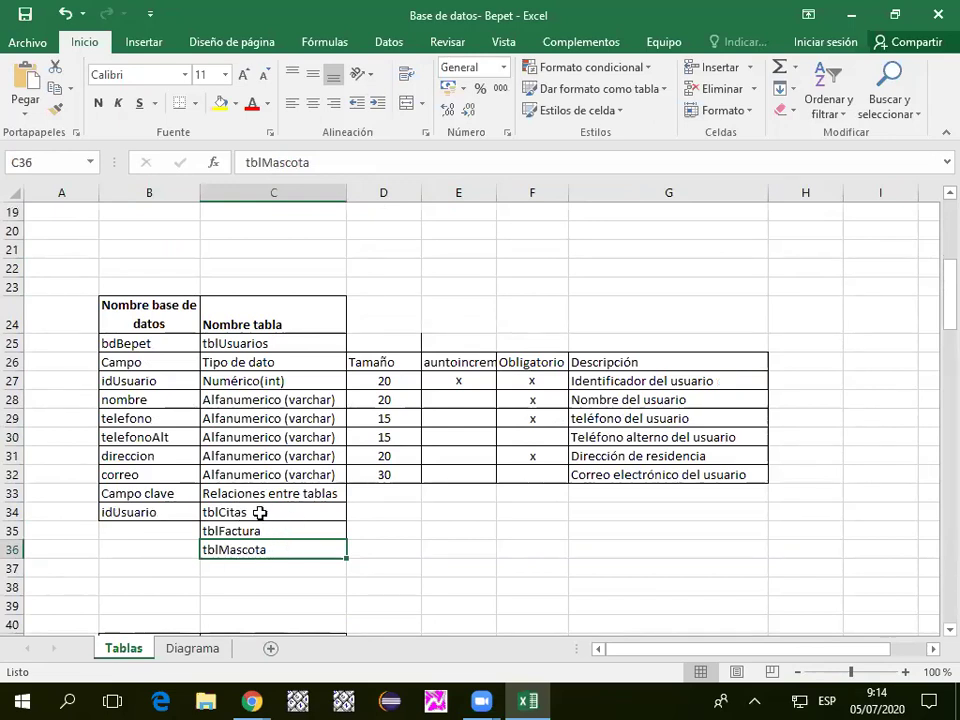
Examine the idFactura, idUsuario and valorNeto rows of tblFactura, covering their field names and data types.
scroll(227, 487, "down", 3)
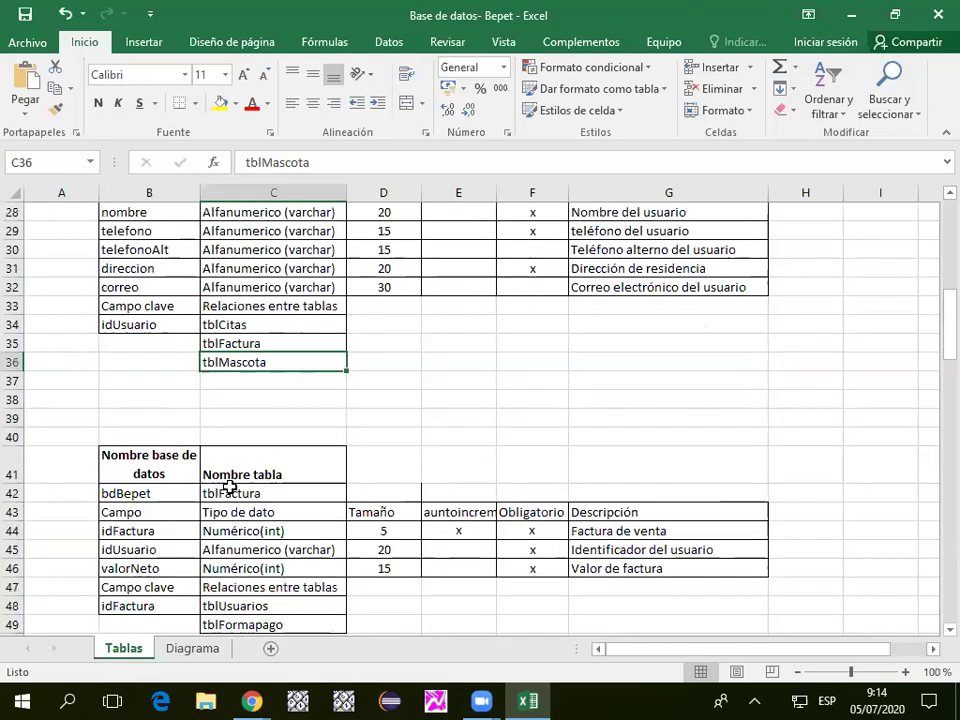
scroll(229, 487, "down", 2)
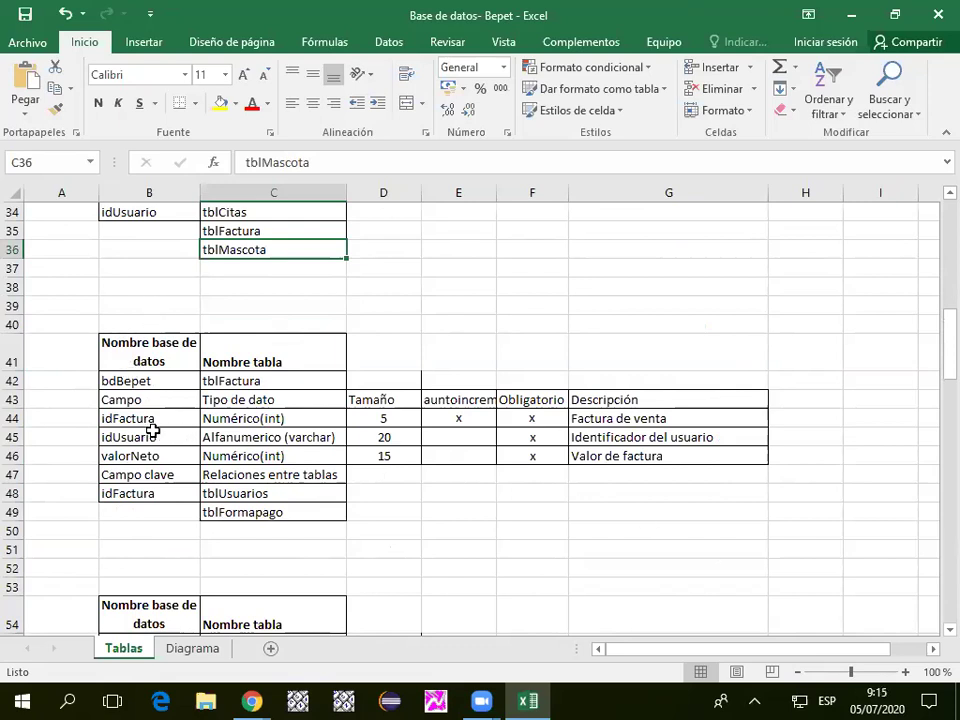
left_click(240, 436)
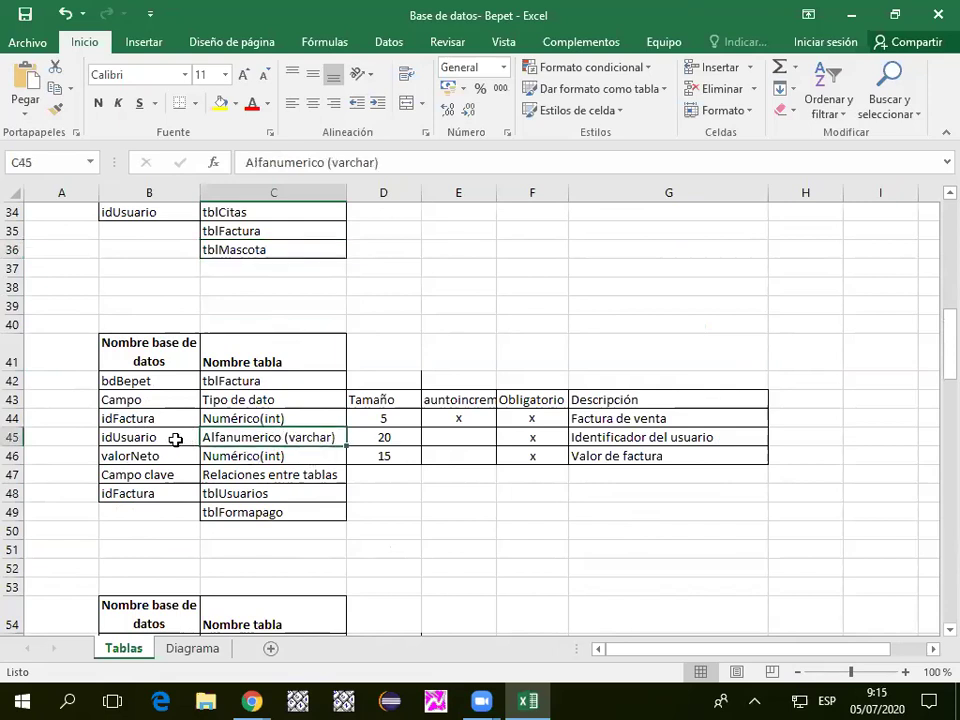
left_click_drag(124, 455, 316, 456)
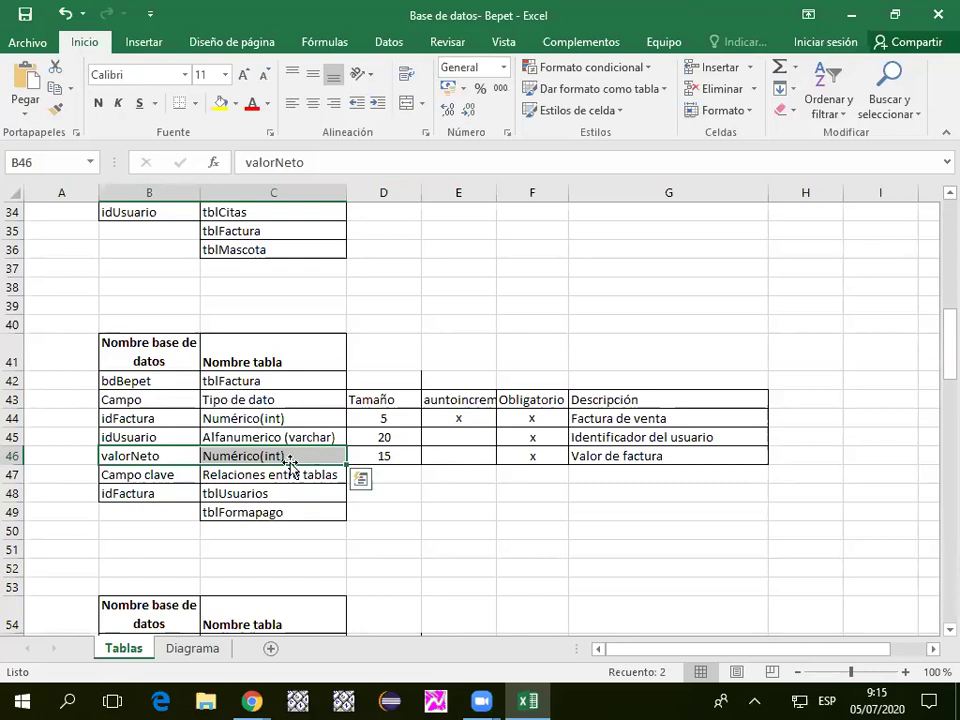
key("Escape")
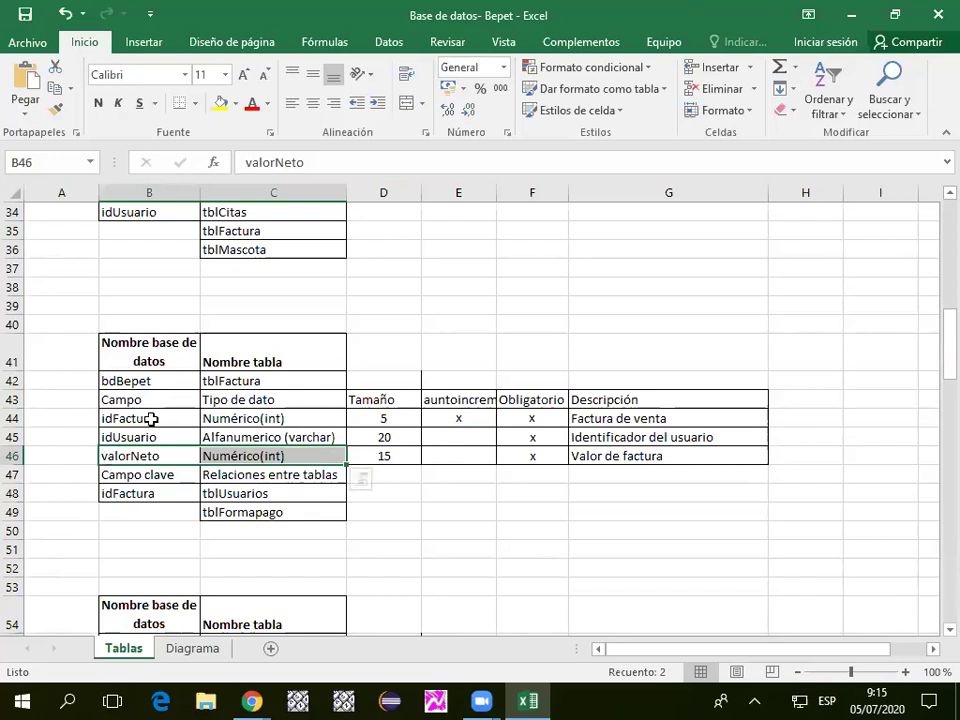
left_click_drag(126, 416, 340, 420)
left_click_drag(132, 436, 336, 436)
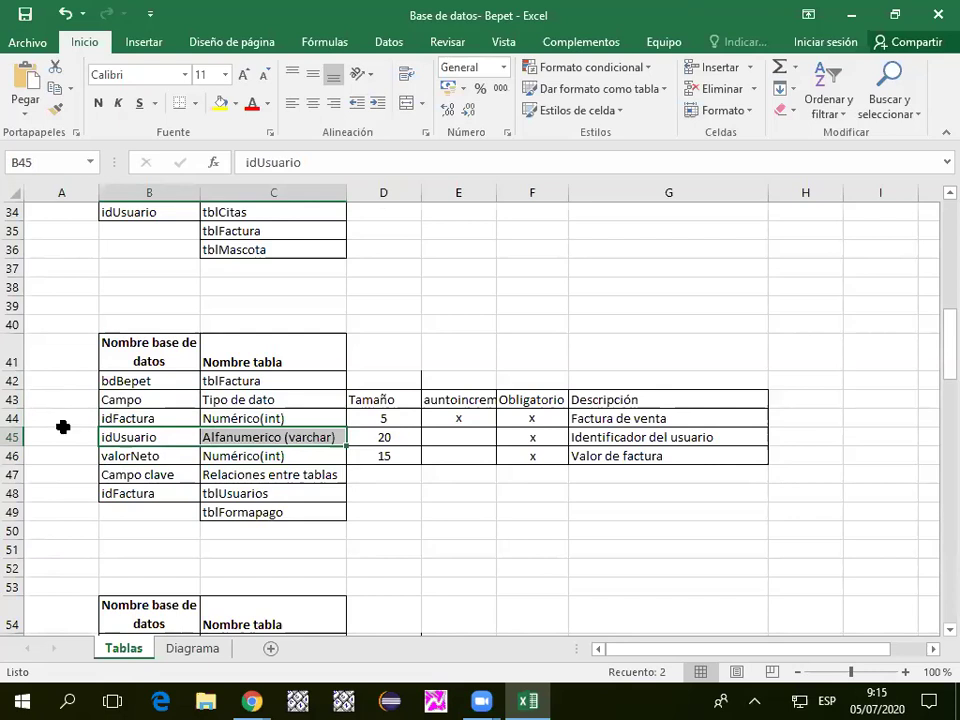
Compare the idUsuario row in tblFactura with the idUsuario row and related tables of tblUsuarios.
scroll(62, 427, "up", 4)
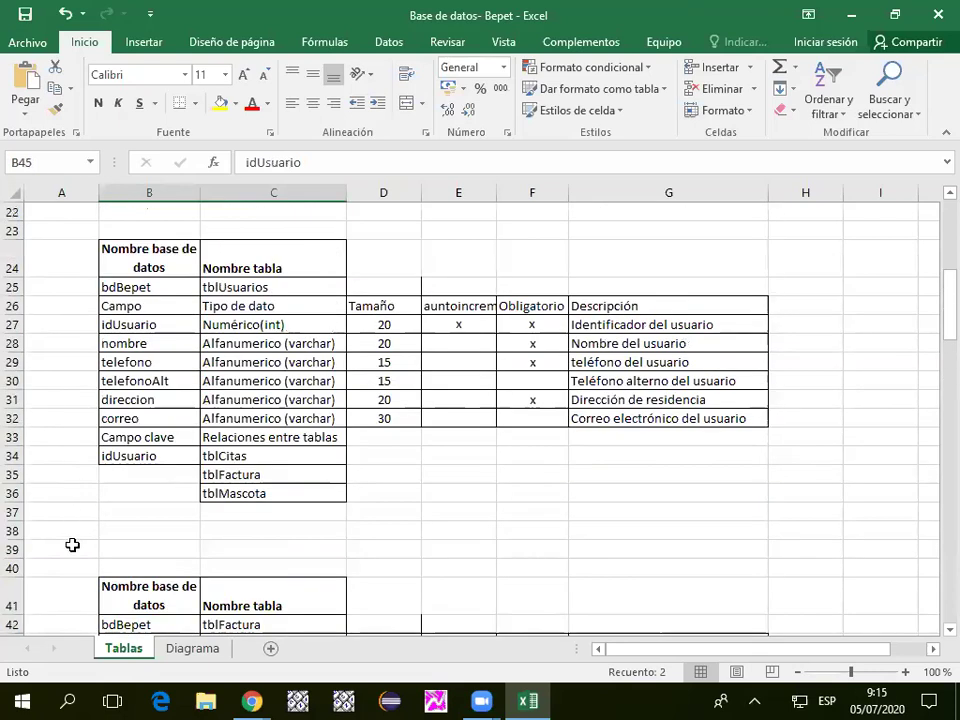
scroll(72, 544, "down", 2)
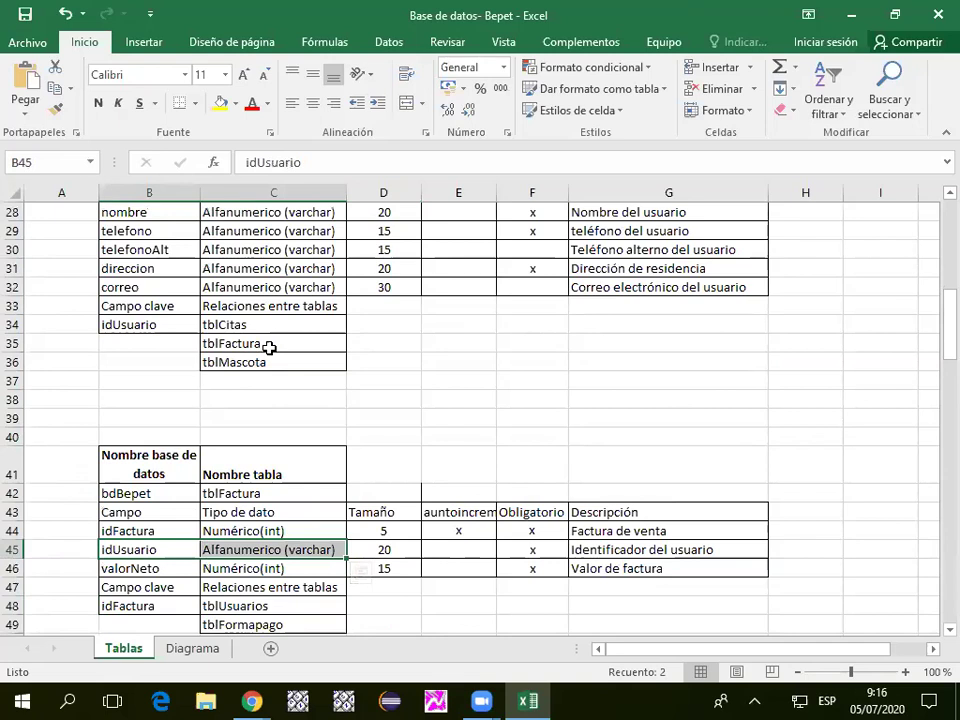
scroll(124, 549, "down", 2)
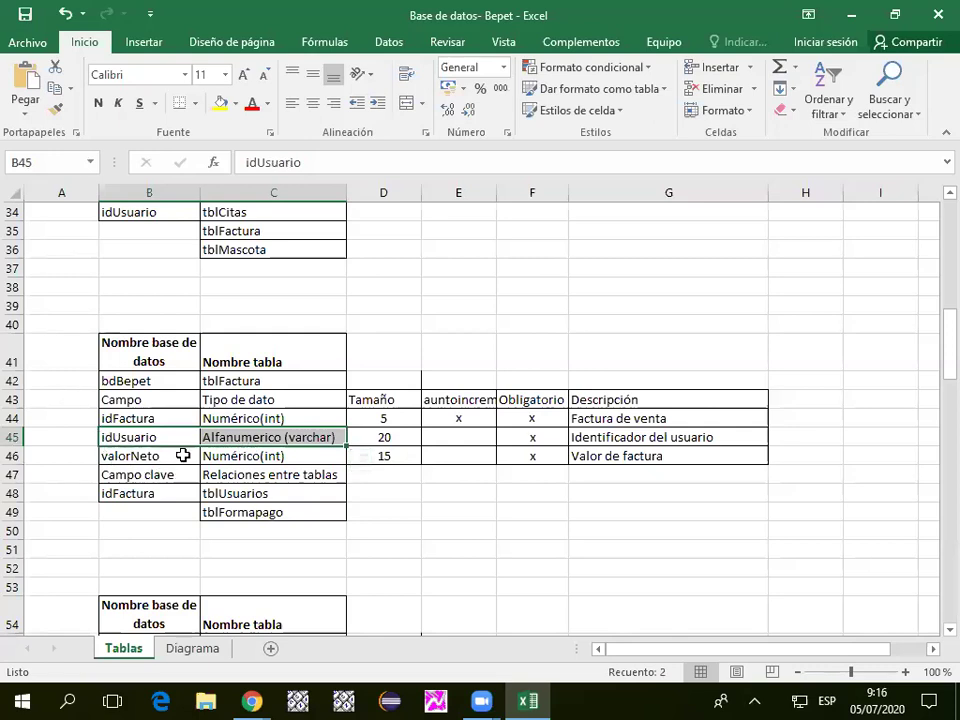
Examine the idFactura row in tblDetallefactura, covering its data type, size and auto-increment mark.
scroll(17, 462, "down", 2)
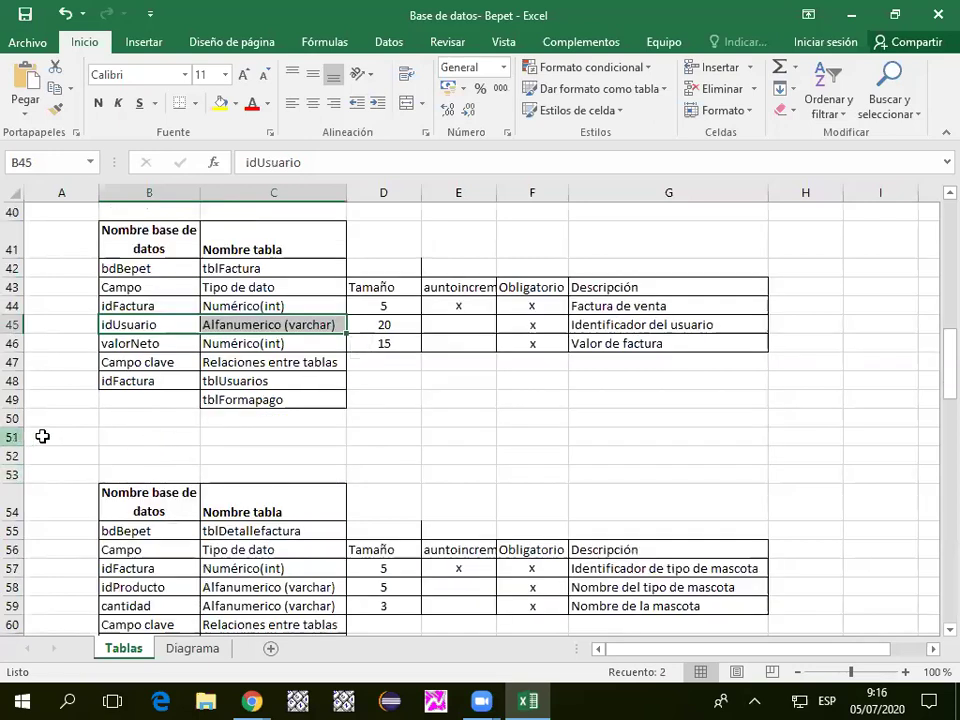
scroll(41, 435, "down", 2)
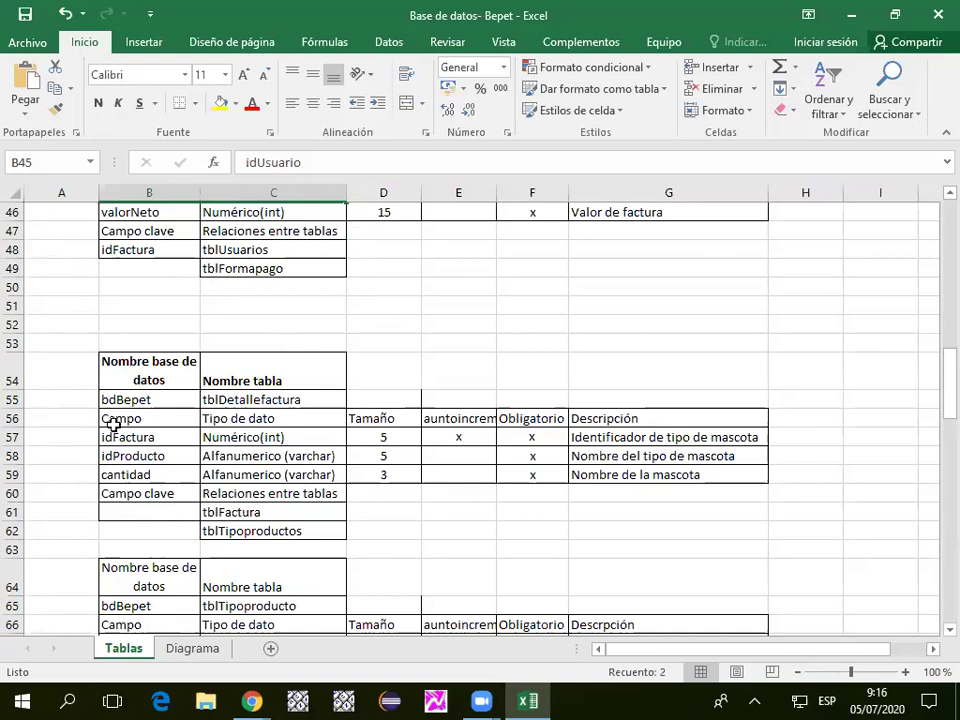
left_click_drag(111, 437, 348, 443)
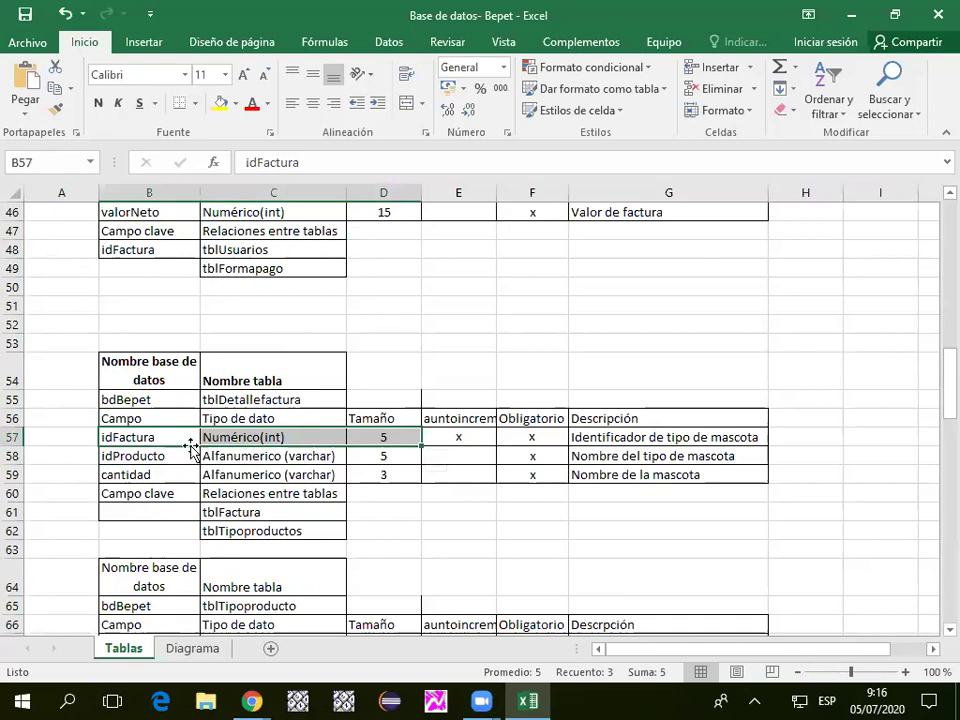
scroll(300, 430, "up", 2)
scroll(270, 510, "down", 1)
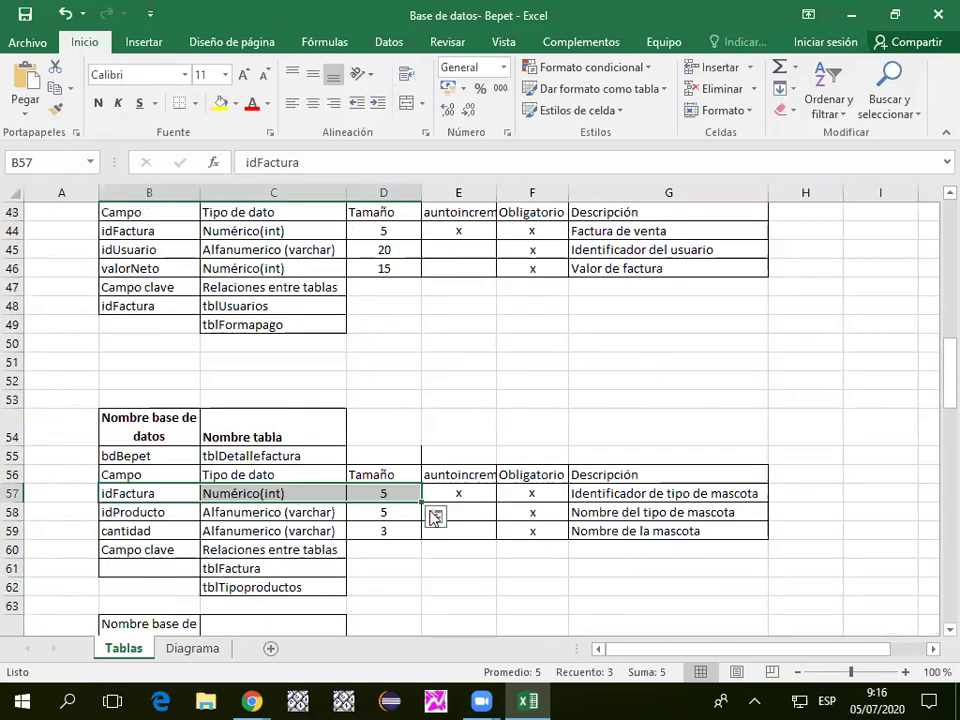
left_click(455, 490)
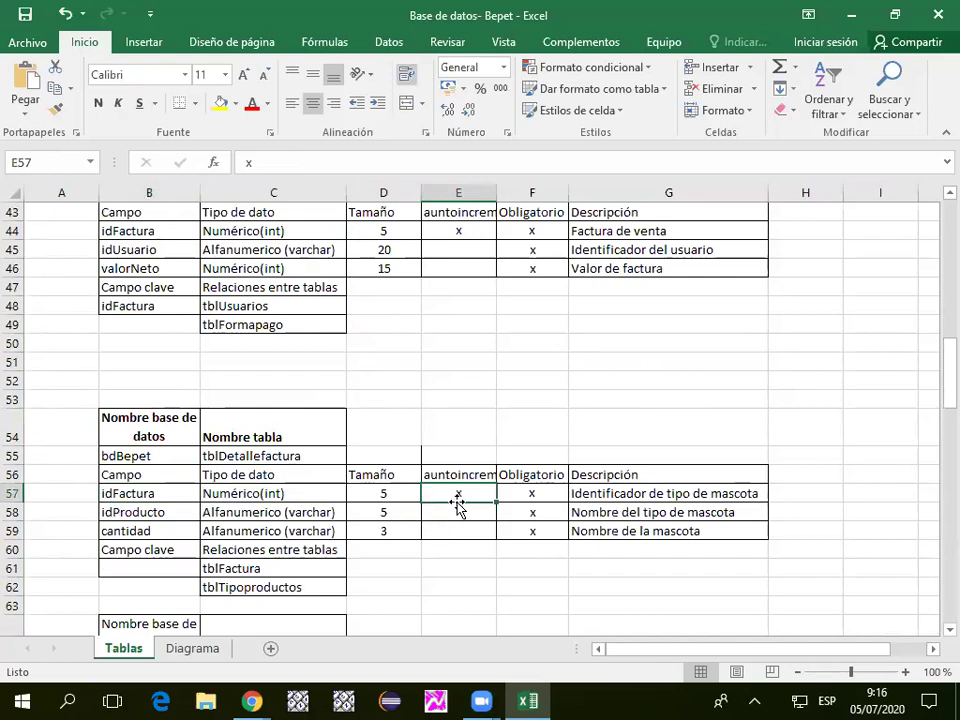
left_click(147, 494)
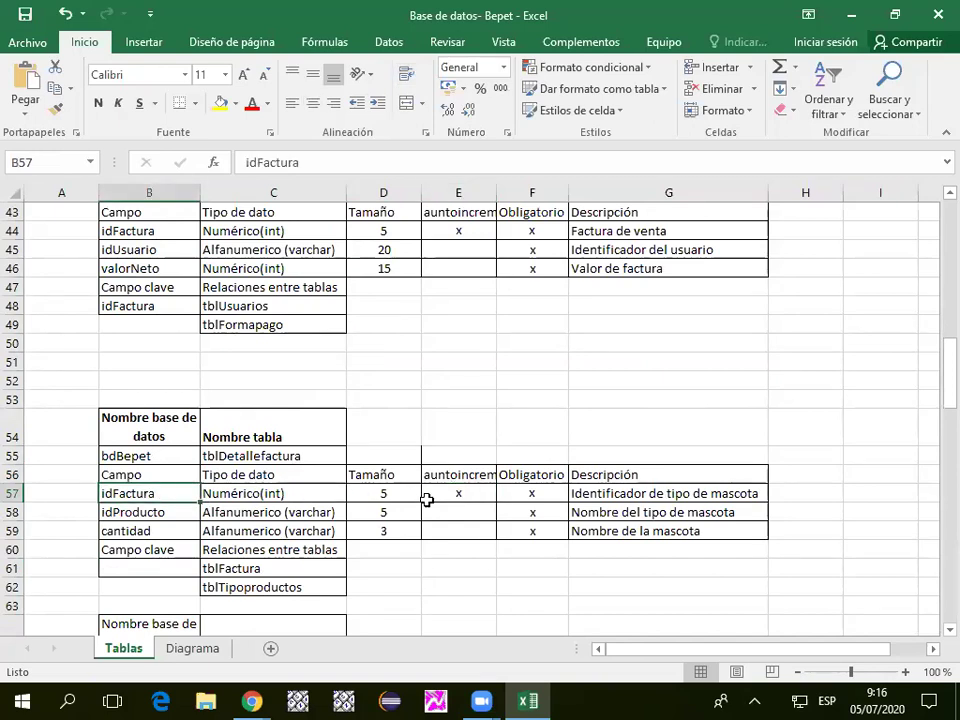
Compare the idFactura definition in tblFactura with the one in tblDetallefactura.
scroll(361, 496, "up", 2)
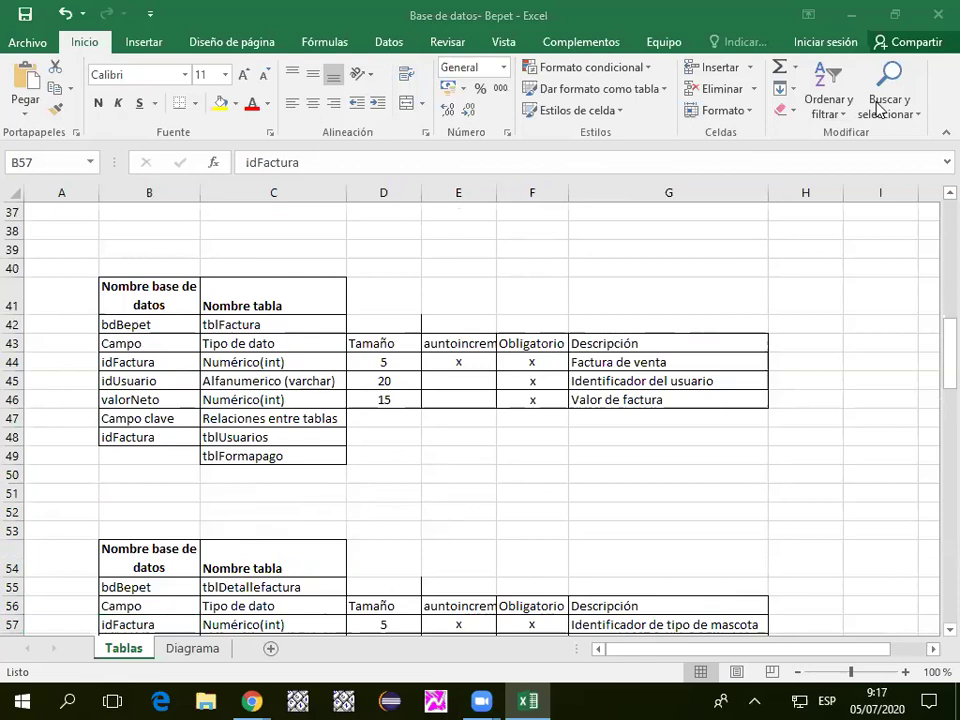
scroll(317, 458, "down", 3)
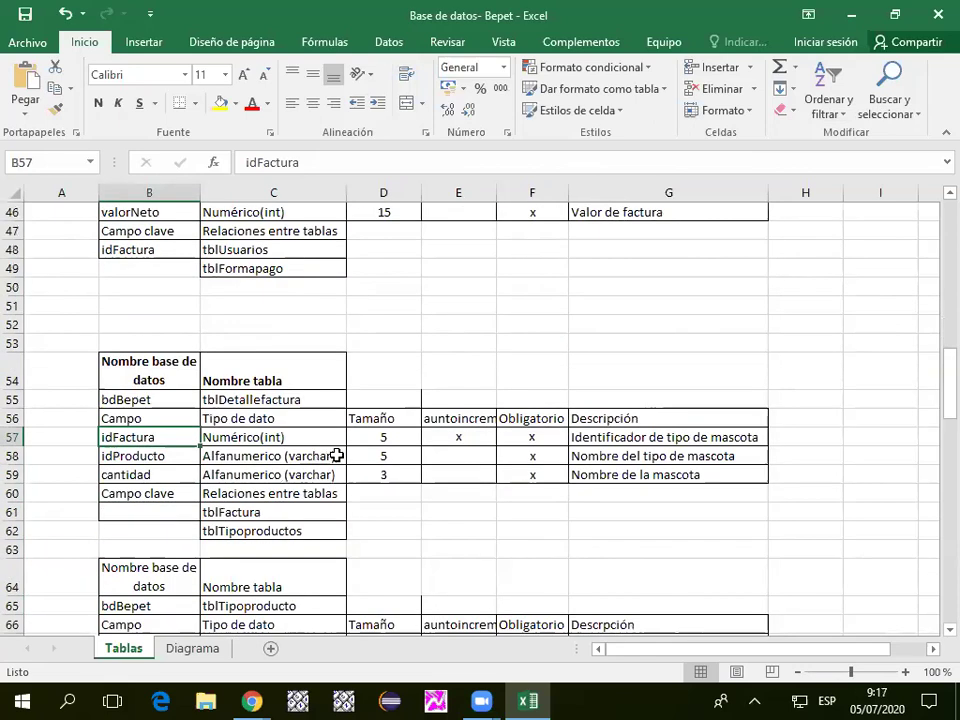
scroll(391, 492, "up", 2)
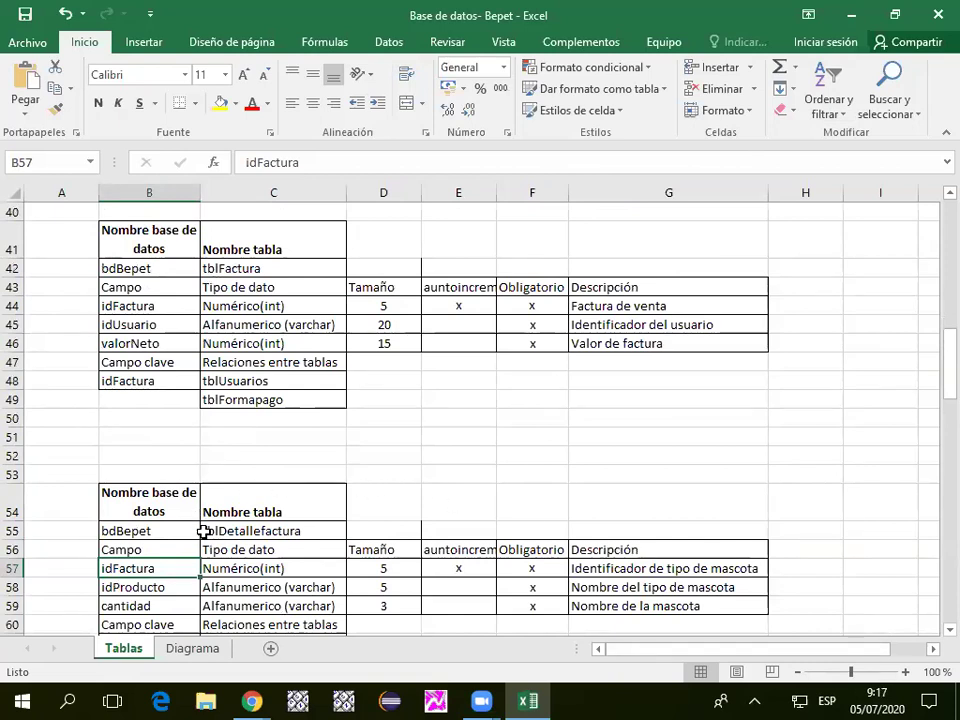
scroll(203, 531, "down", 1)
scroll(203, 540, "up", 1)
scroll(203, 540, "down", 1)
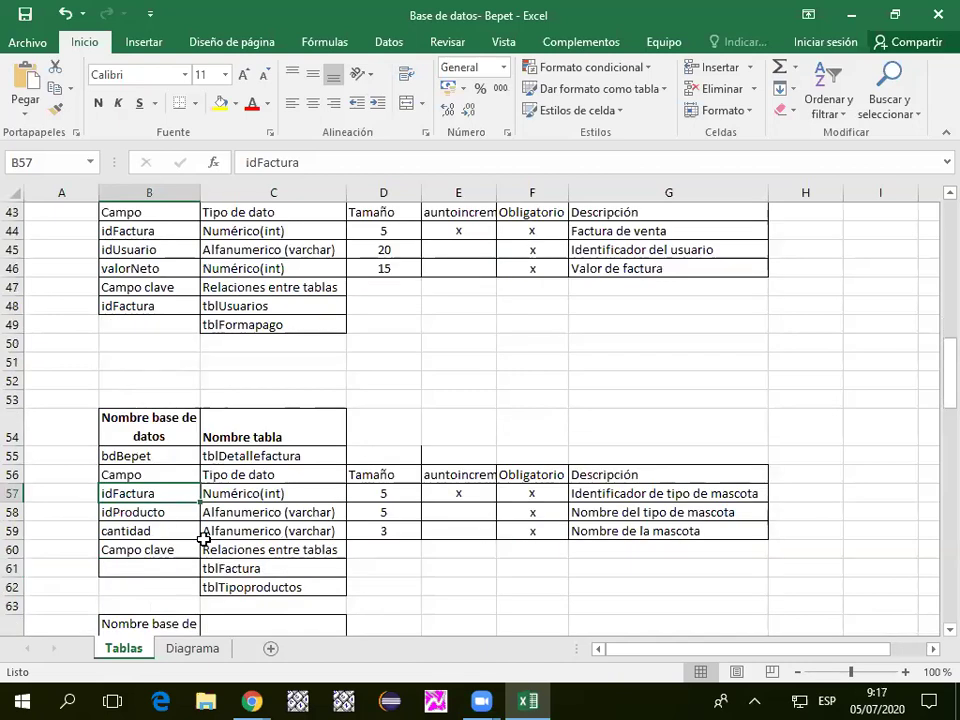
Review the Campo clave cells of tblUsuarios, tblFactura and tblDetallefactura in turn, ending on cell B61.
scroll(177, 536, "up", 4)
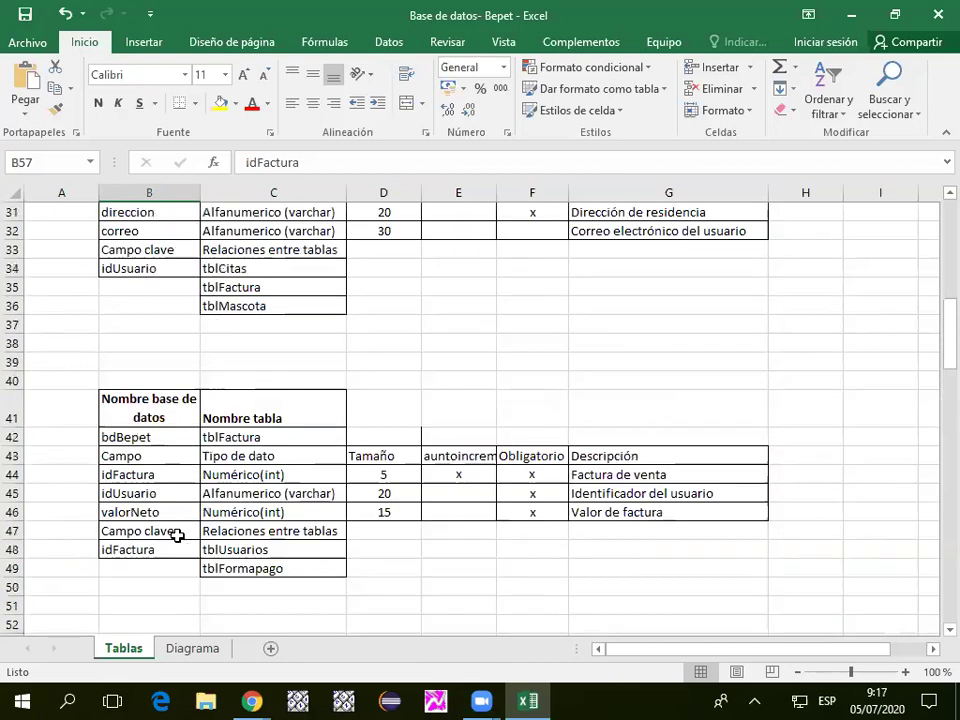
scroll(177, 536, "up", 4)
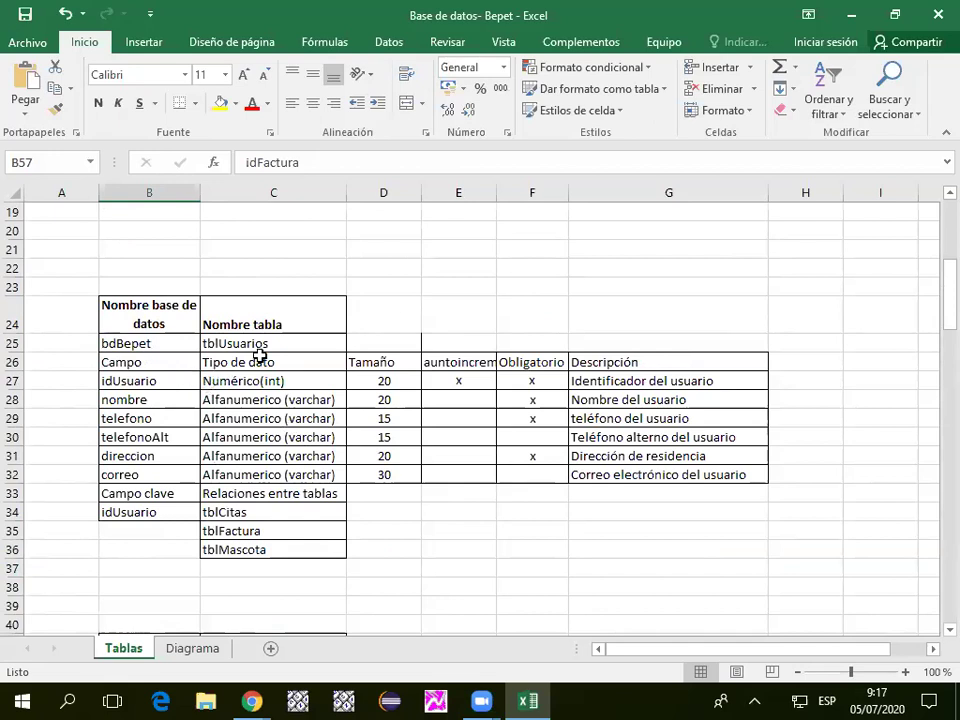
left_click(156, 512)
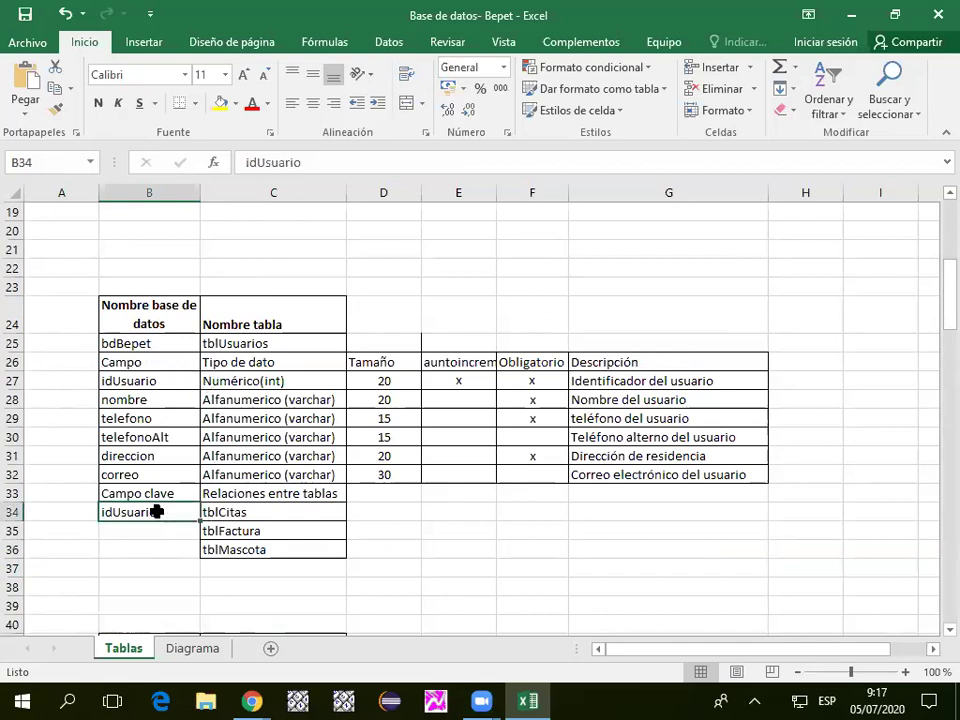
scroll(163, 403, "down", 2)
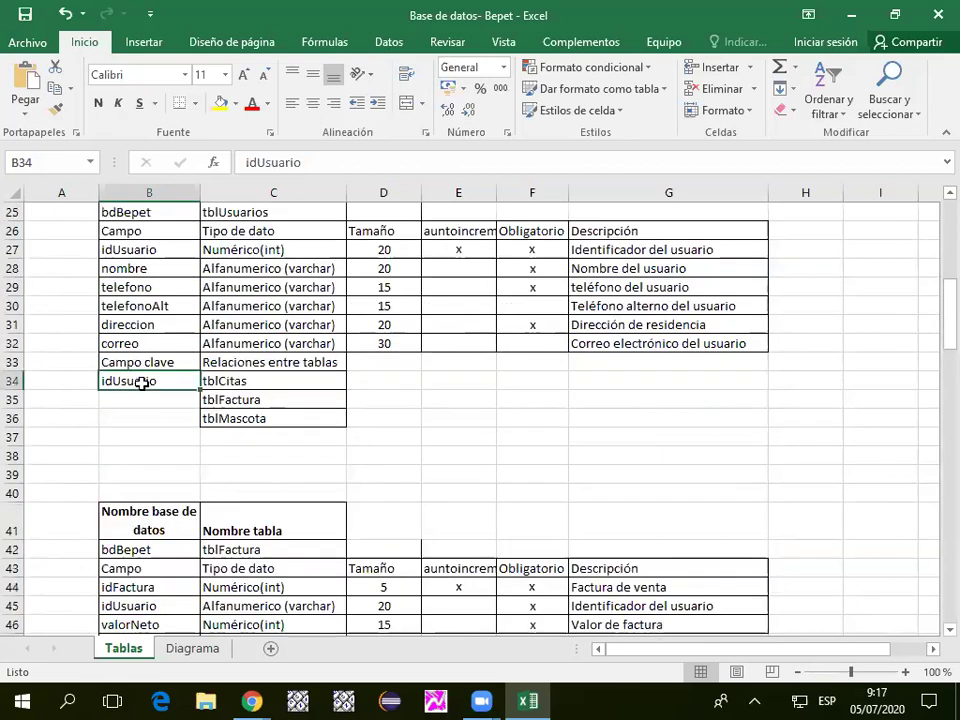
scroll(143, 383, "down", 3)
left_click(150, 495)
scroll(160, 505, "down", 3)
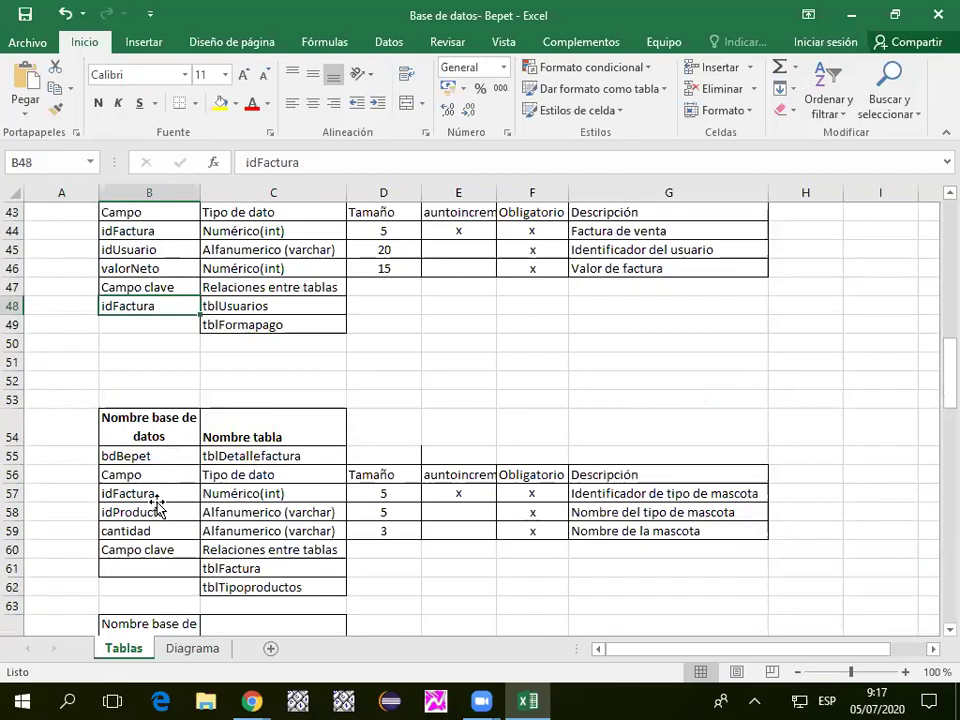
left_click(142, 568)
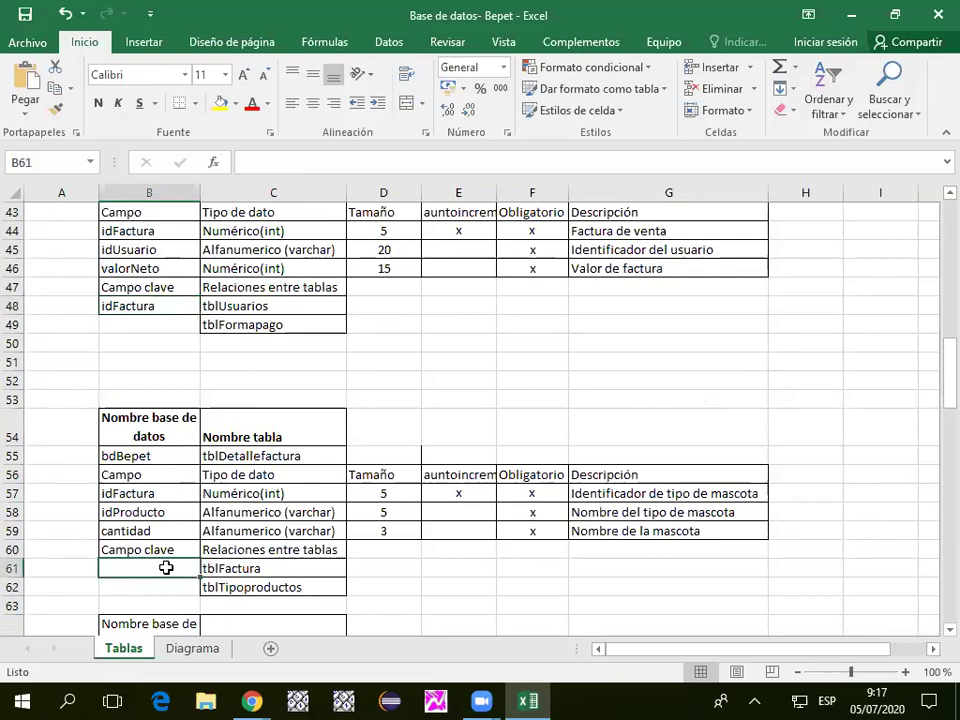
Check the auto-increment marks of the identifier fields in tblDetallefactura, tblFactura, tblUsuarios and tblMascota, ending on cell E8.
left_click(470, 493)
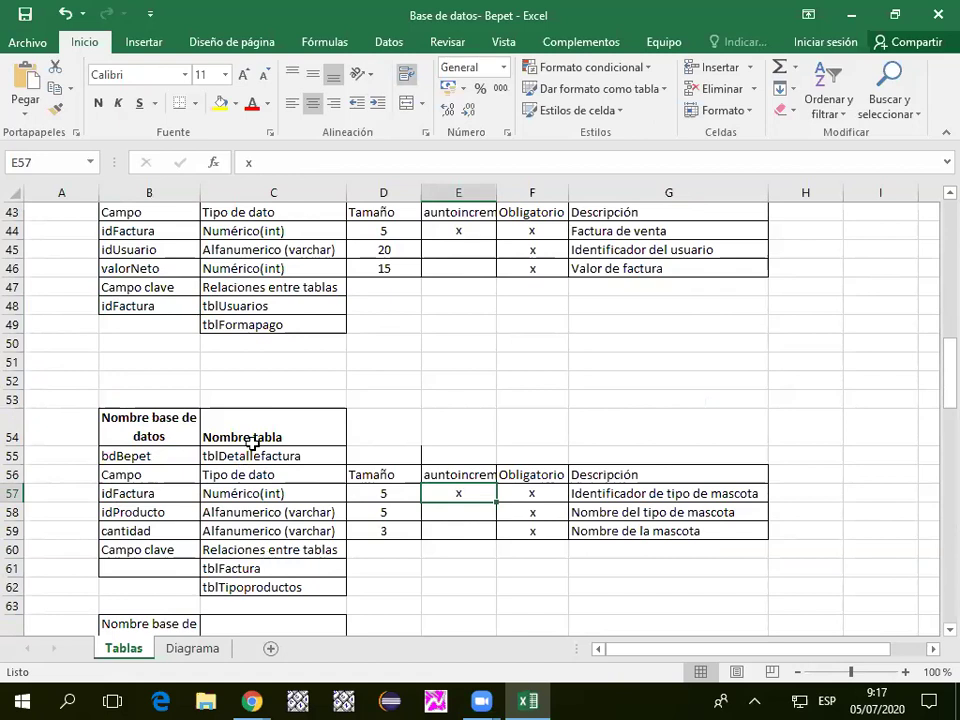
scroll(260, 440, "up", 1)
left_click(459, 310)
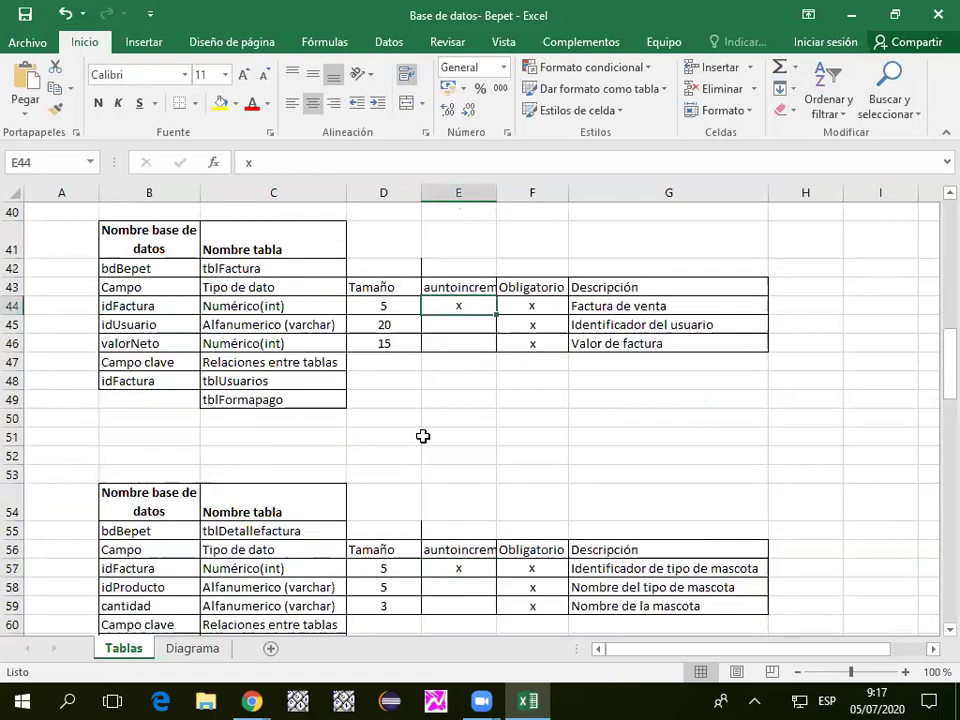
scroll(349, 499, "up", 7)
left_click(441, 379)
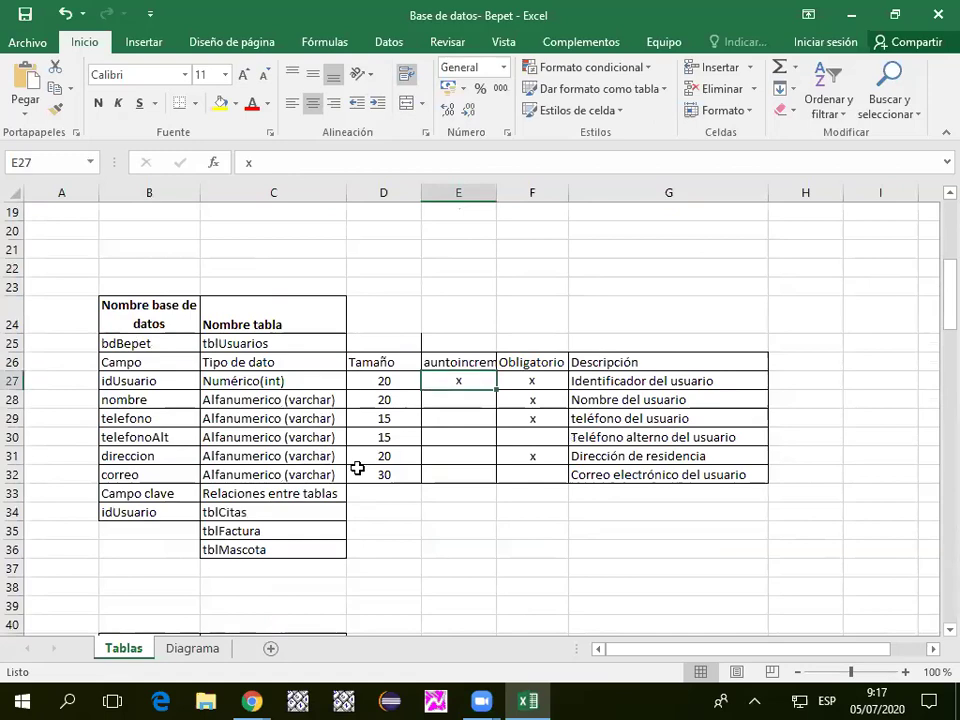
scroll(358, 465, "up", 6)
left_click(465, 362)
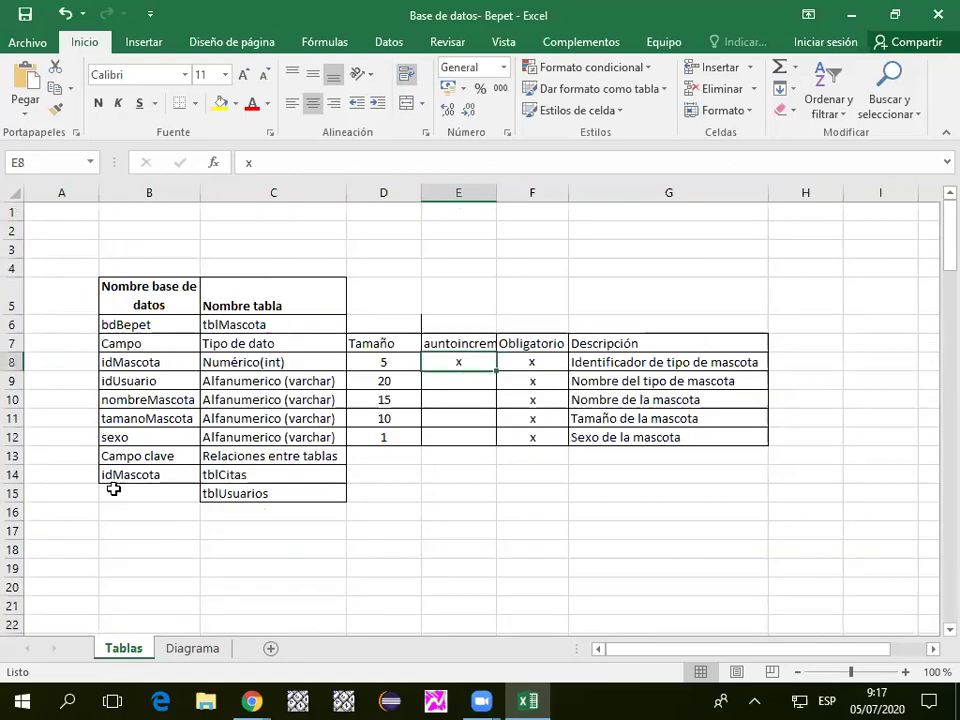
Return to tblDetallefactura and select its idFactura row from the field name through the auto-increment column.
scroll(160, 468, "down", 10)
scroll(167, 468, "down", 5)
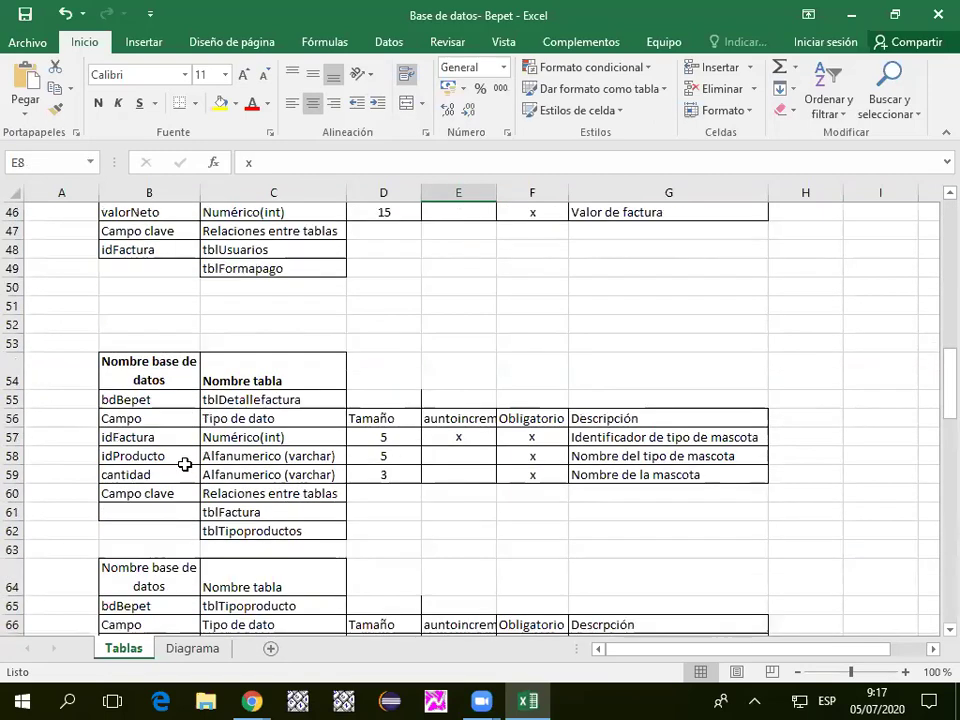
left_click(462, 438)
left_click_drag(122, 437, 486, 440)
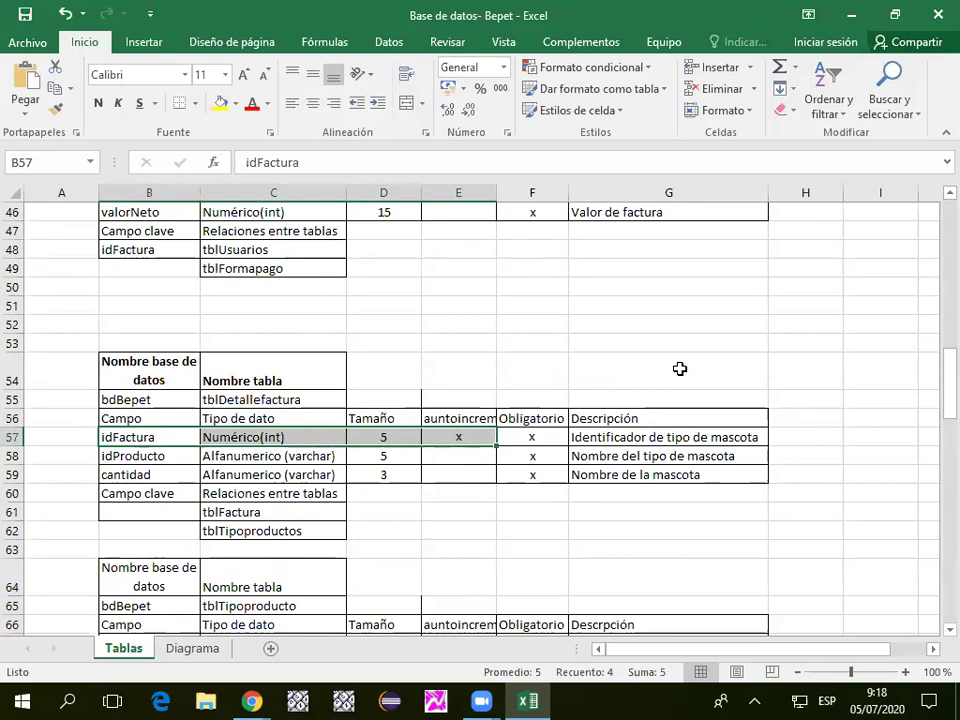
Check the idProducto and cantidad fields of tblDetallefactura, ending on cell B59.
scroll(226, 300, "down", 3)
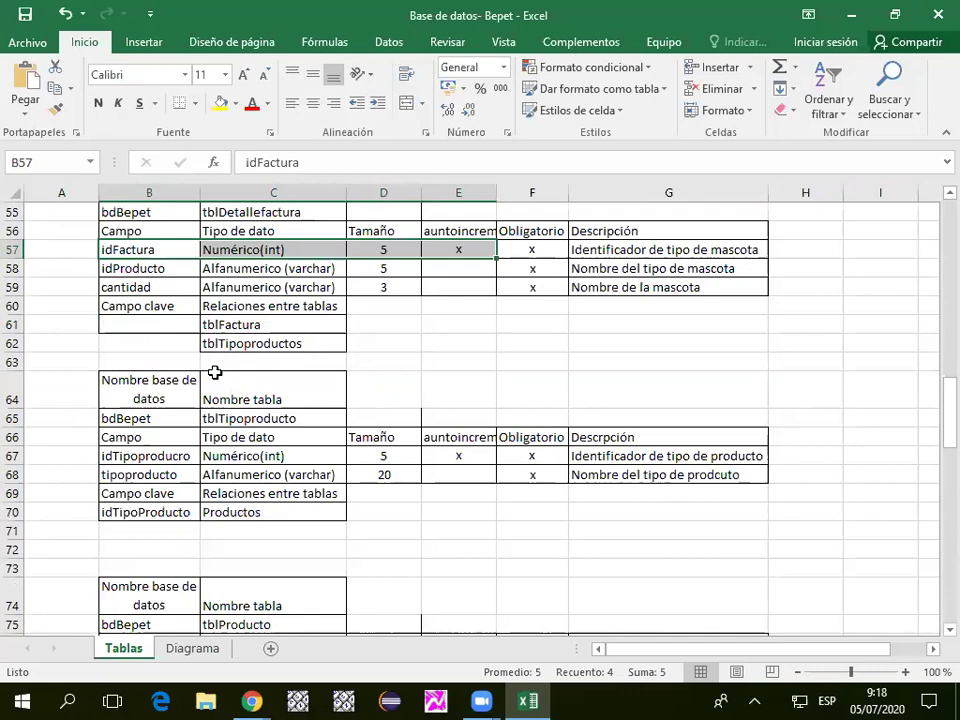
scroll(220, 385, "up", 1)
left_click(133, 362)
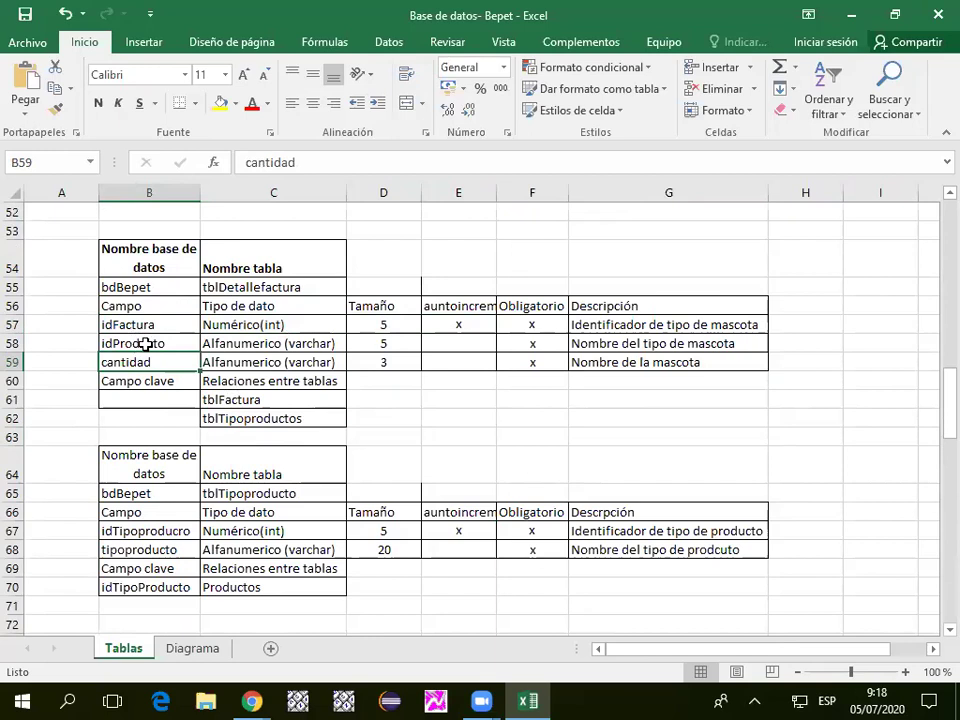
left_click(145, 343)
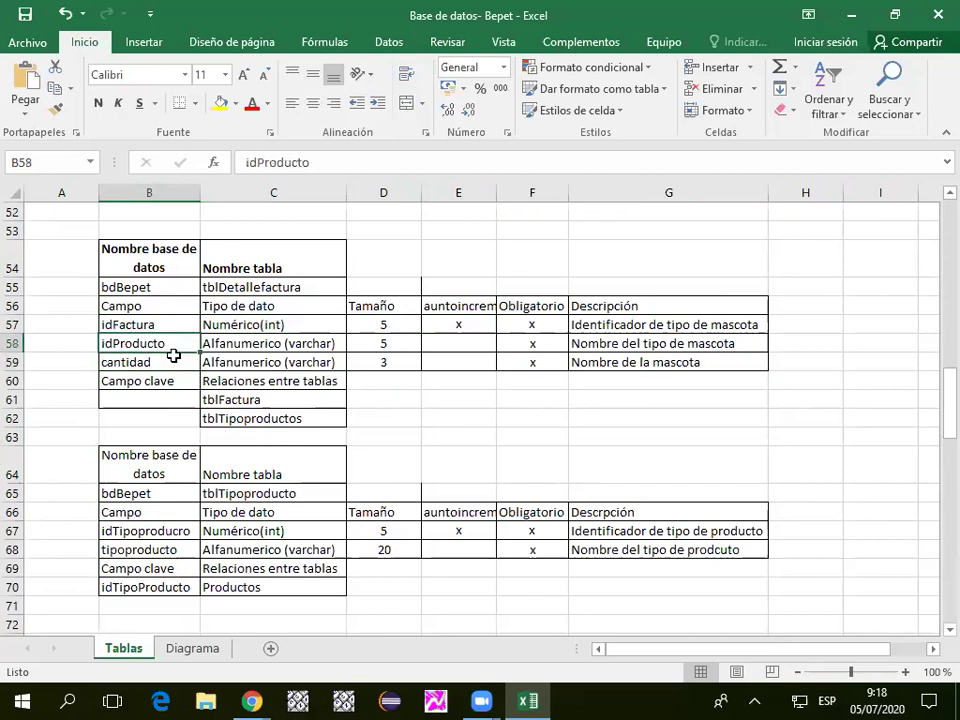
left_click(174, 357)
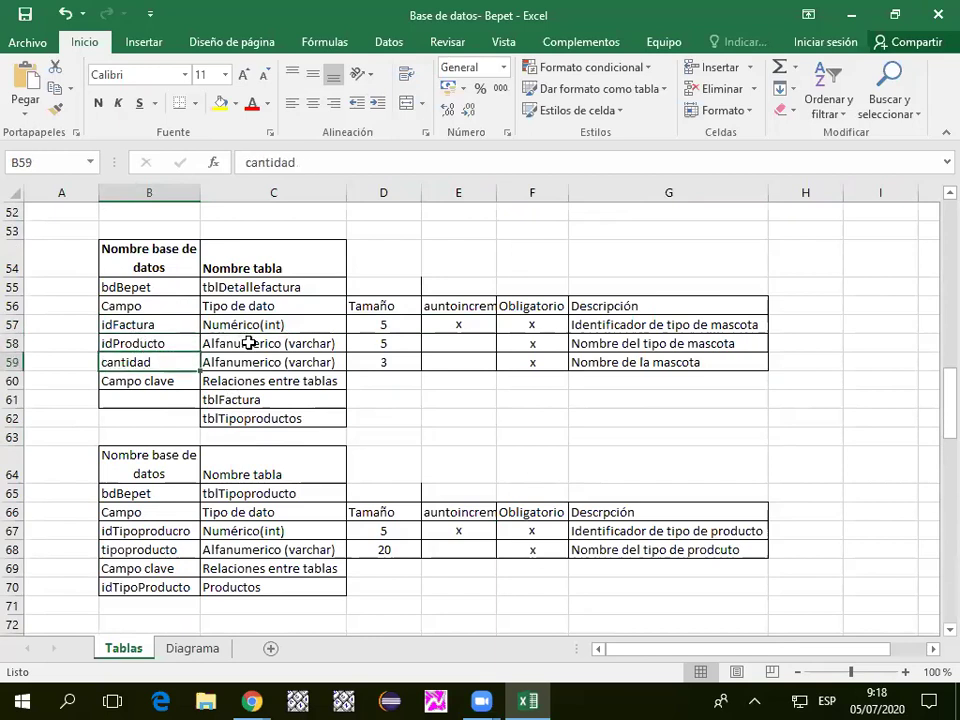
Select the valorNeto name and data type in tblFactura and compare them with the fields of tblDetallefactura.
scroll(249, 343, "up", 5)
left_click(135, 399)
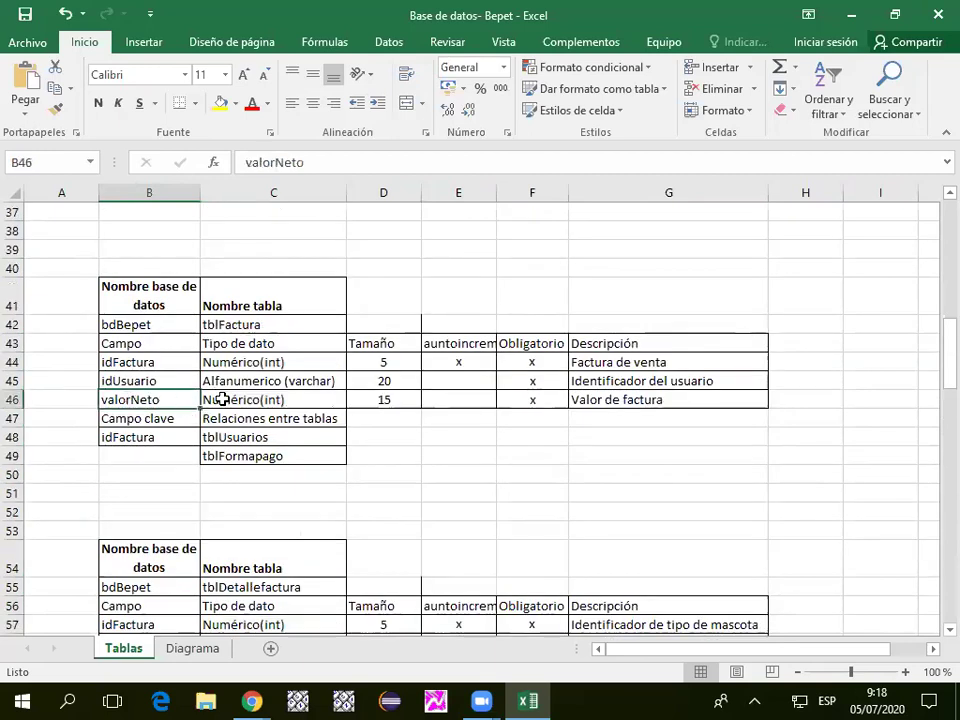
left_click(222, 399, "shift")
scroll(272, 396, "down", 4)
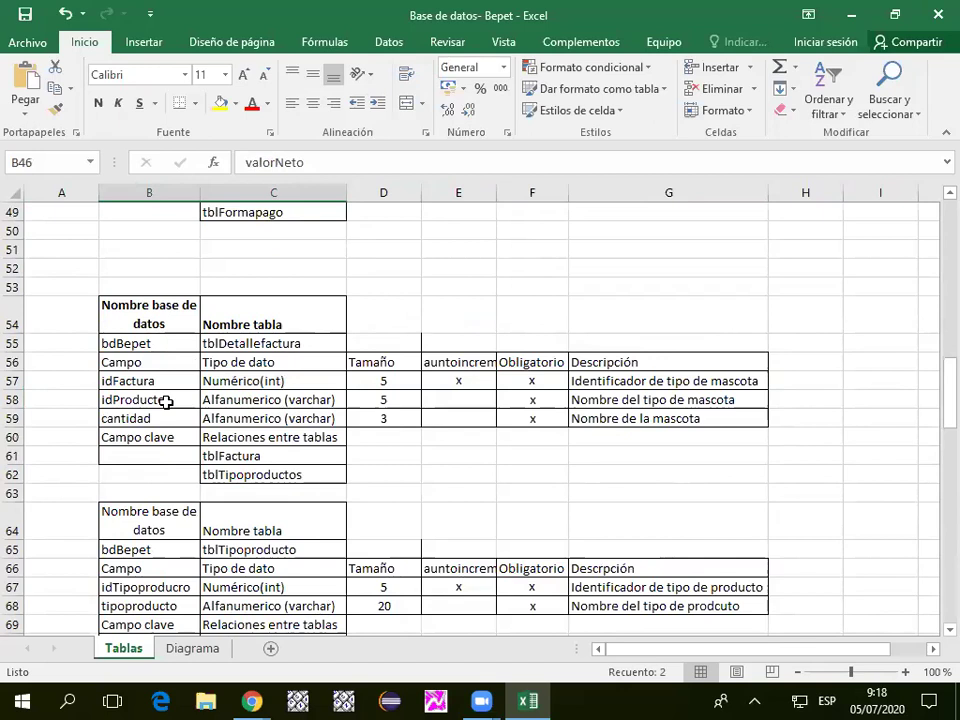
scroll(138, 399, "up", 6)
scroll(138, 399, "down", 6)
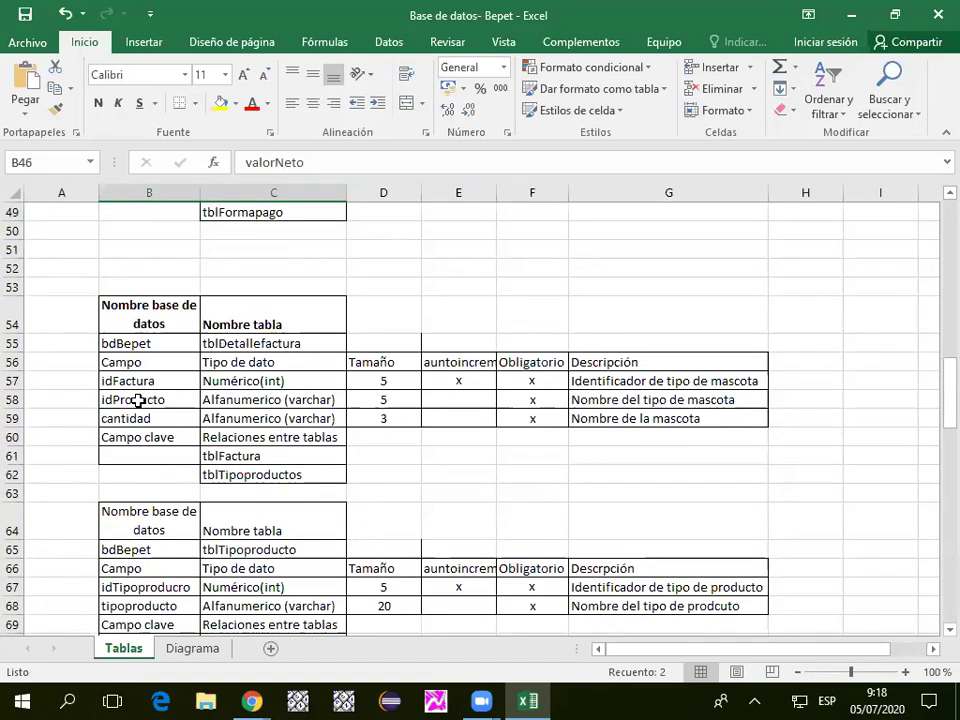
Go to tblProducto and select its valorUnitraio row from the field name through the size.
scroll(150, 349, "down", 3)
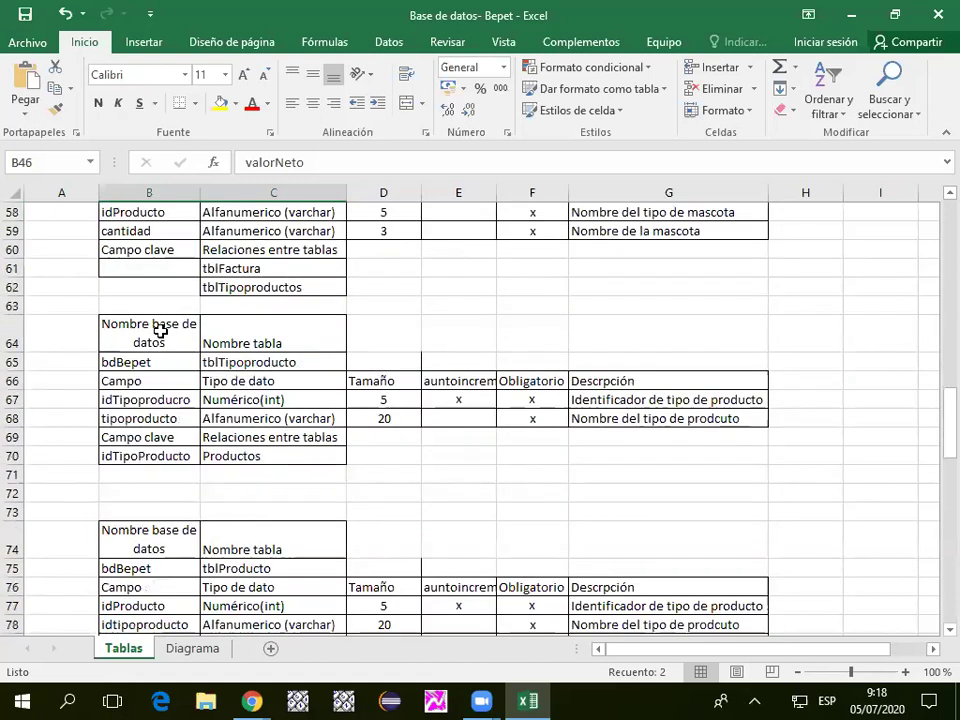
scroll(162, 325, "down", 1)
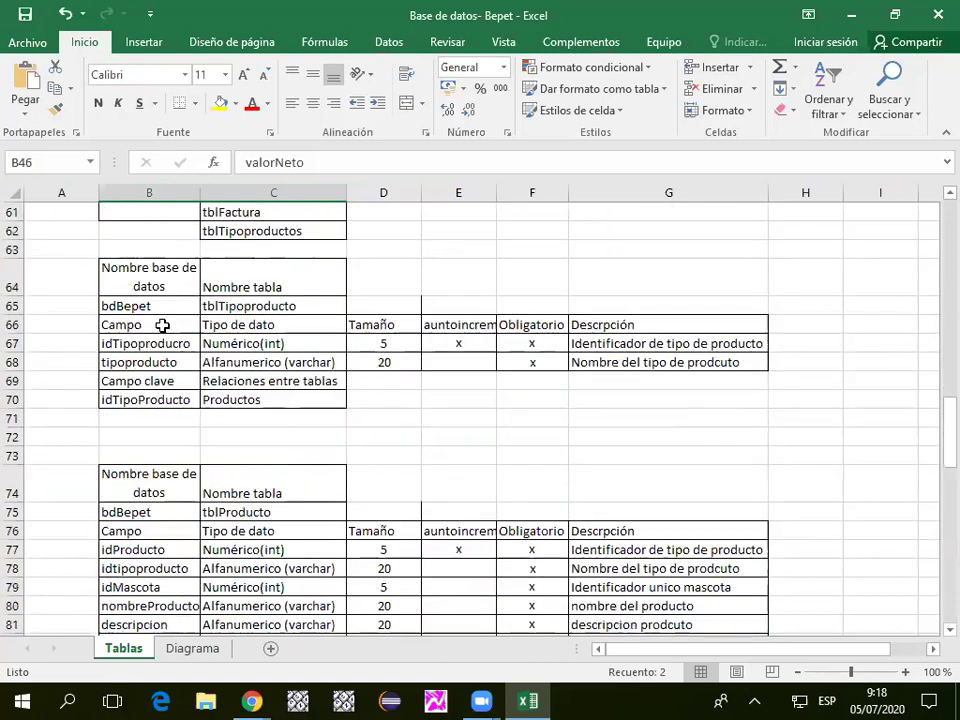
scroll(150, 360, "down", 2)
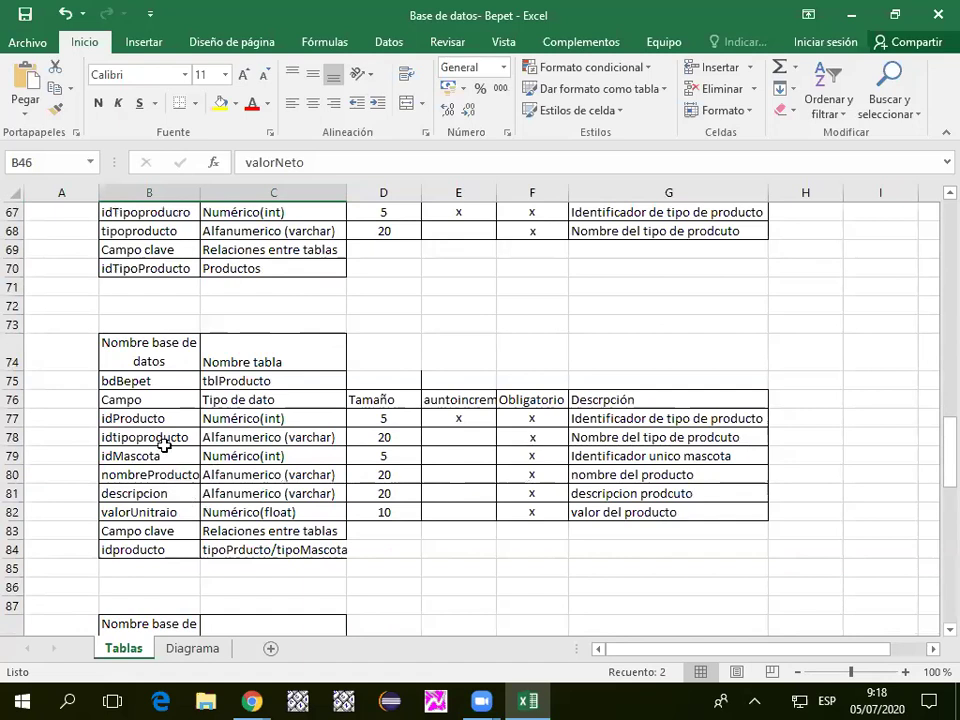
left_click_drag(107, 512, 386, 510)
Compare the field definitions and table relations of tblDetallefactura, tblTipoproducto and tblProducto.
scroll(186, 331, "up", 5)
scroll(300, 335, "up", 1)
scroll(289, 366, "down", 3)
scroll(205, 381, "up", 2)
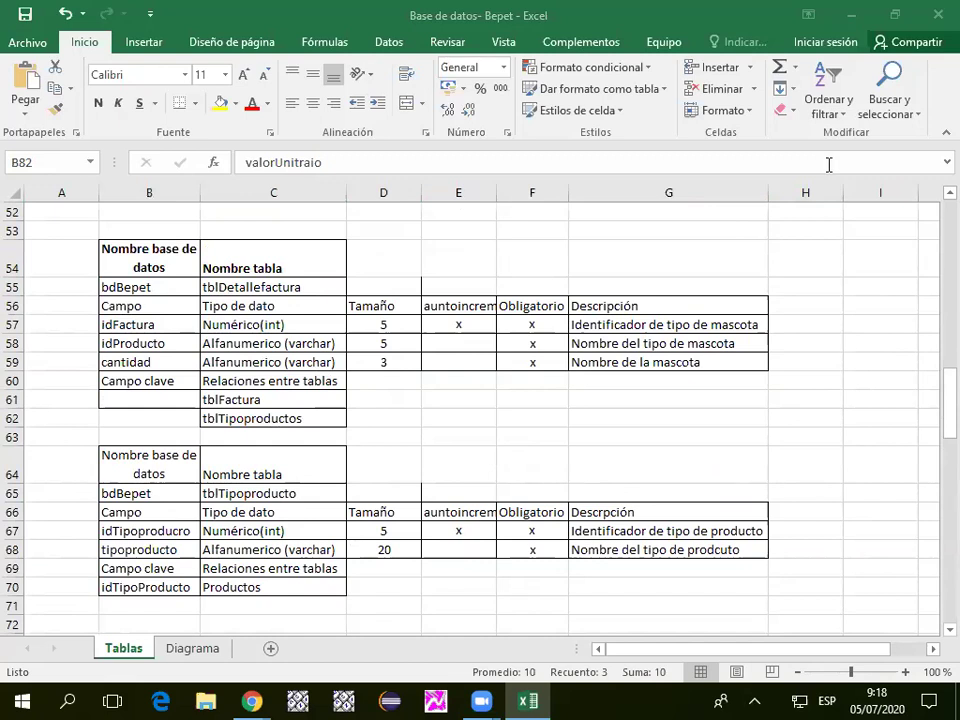
scroll(160, 380, "down", 4)
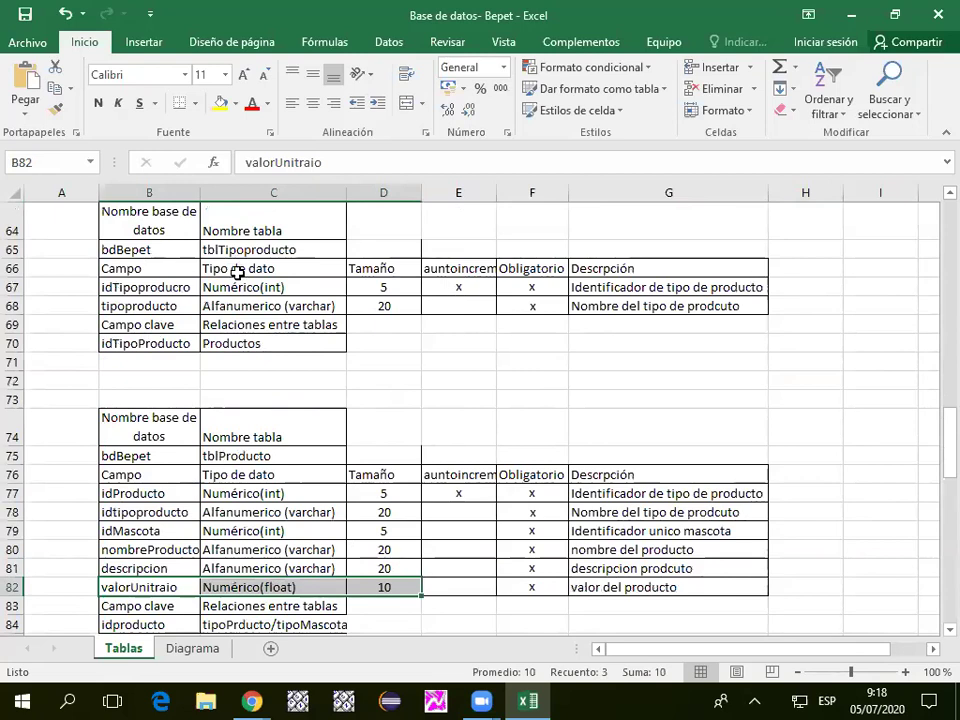
scroll(253, 324, "up", 1)
scroll(253, 384, "down", 1)
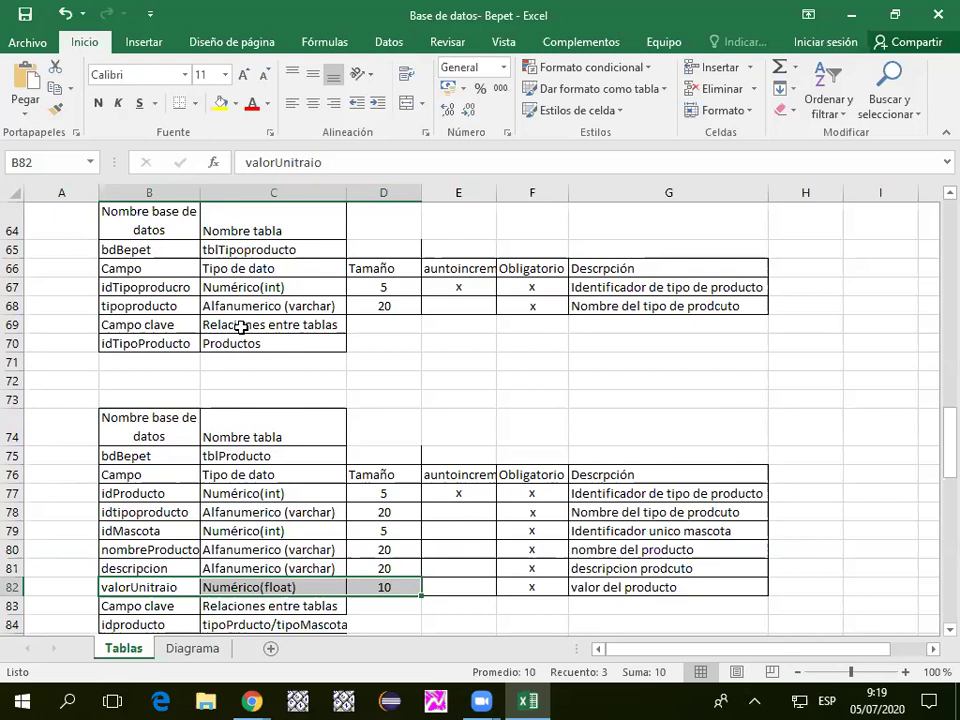
scroll(240, 339, "up", 4)
scroll(240, 362, "down", 5)
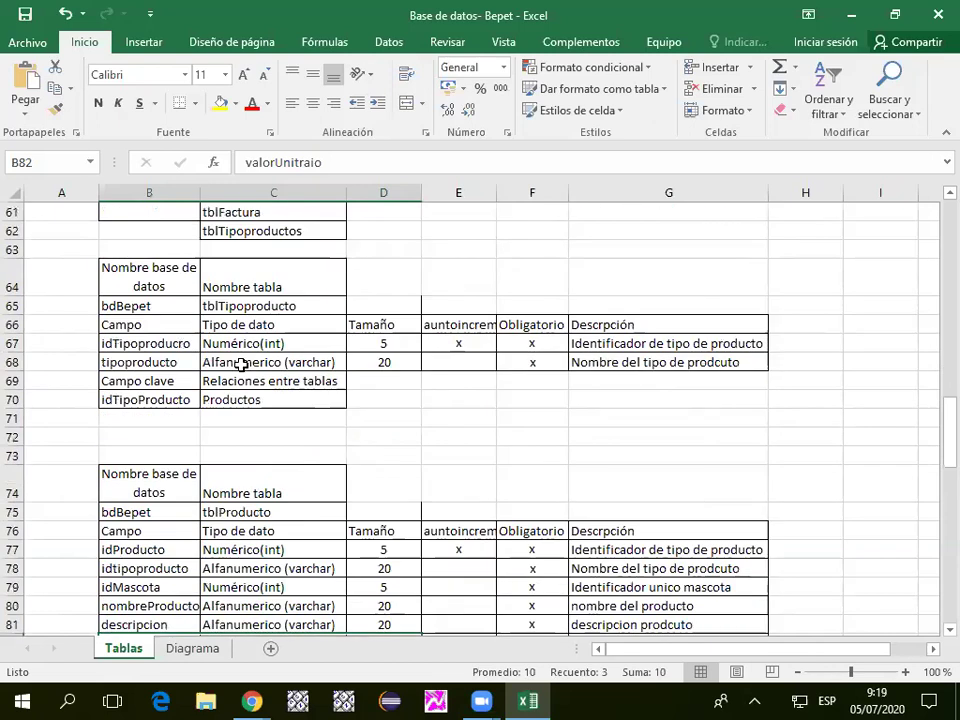
scroll(241, 364, "up", 2)
scroll(241, 364, "down", 1)
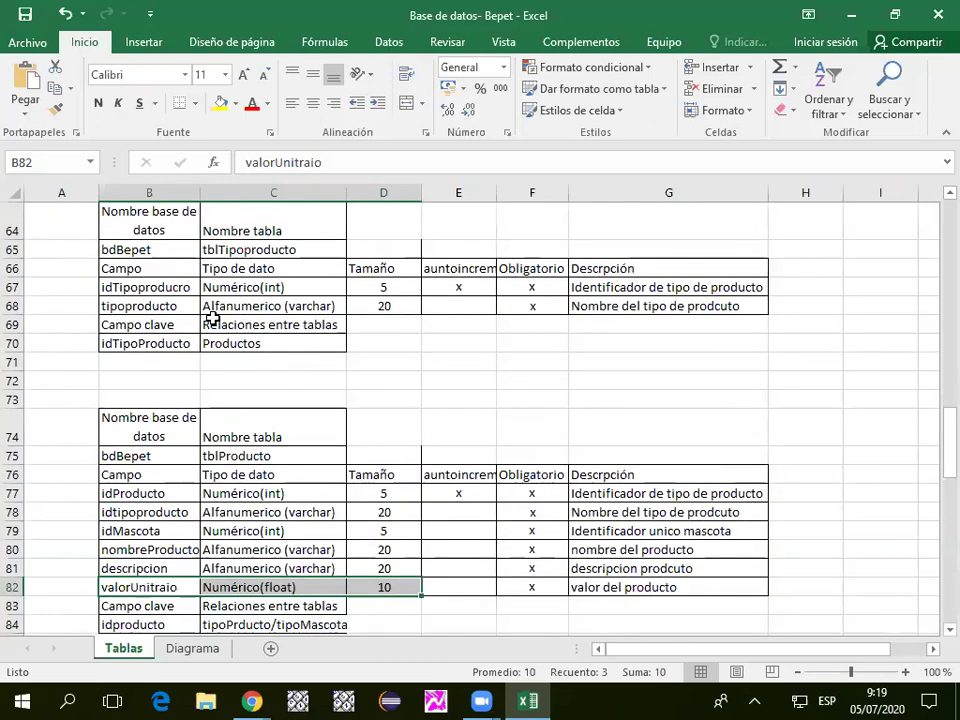
scroll(212, 317, "up", 2)
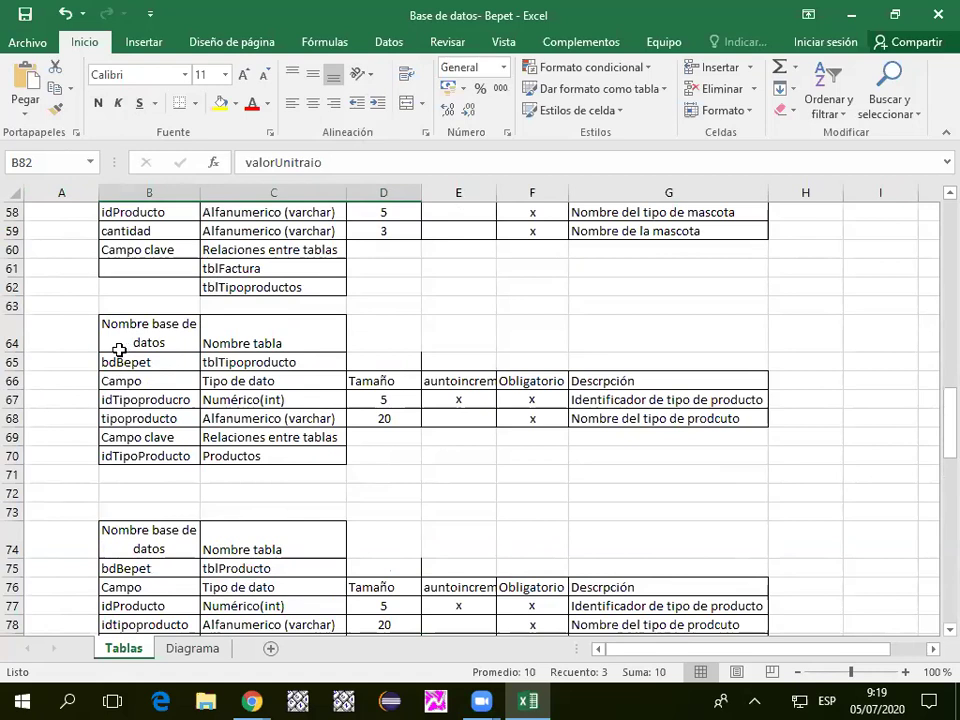
Look over the tables from tblProducto down to tblcitas, then return to tblTipoproducto and tblProducto.
scroll(118, 349, "down", 4)
scroll(96, 358, "down", 3)
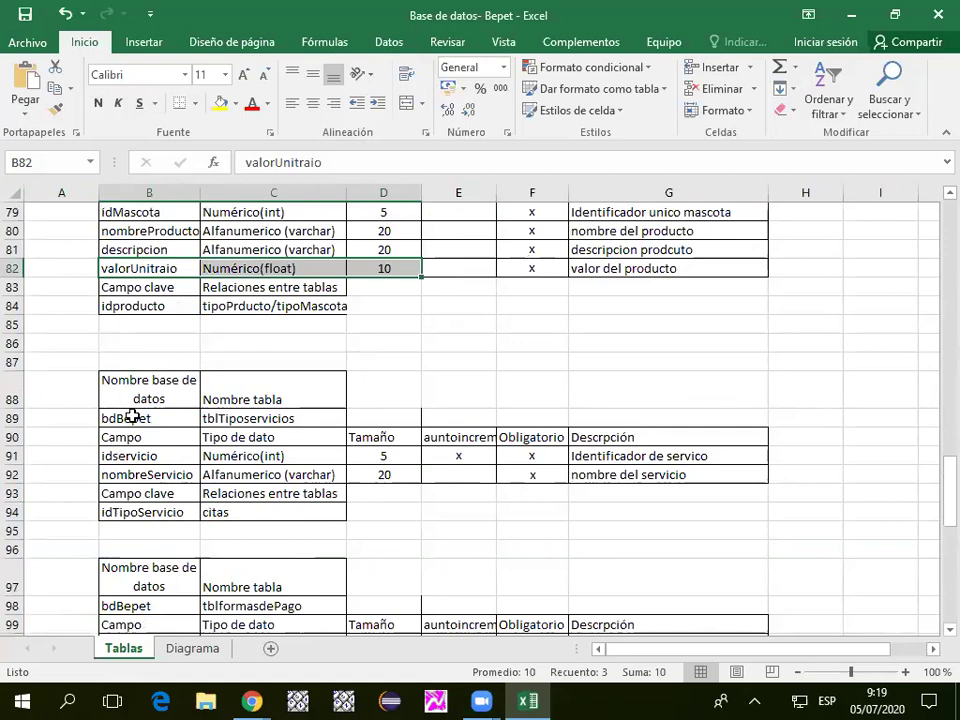
scroll(149, 429, "down", 5)
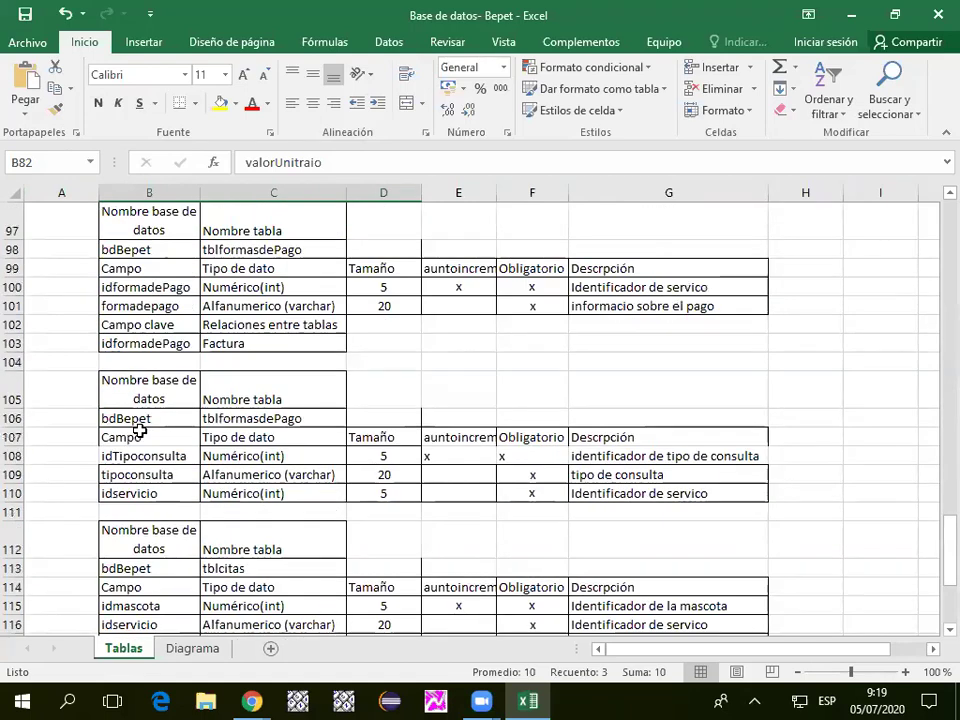
scroll(105, 409, "up", 5)
scroll(105, 411, "up", 6)
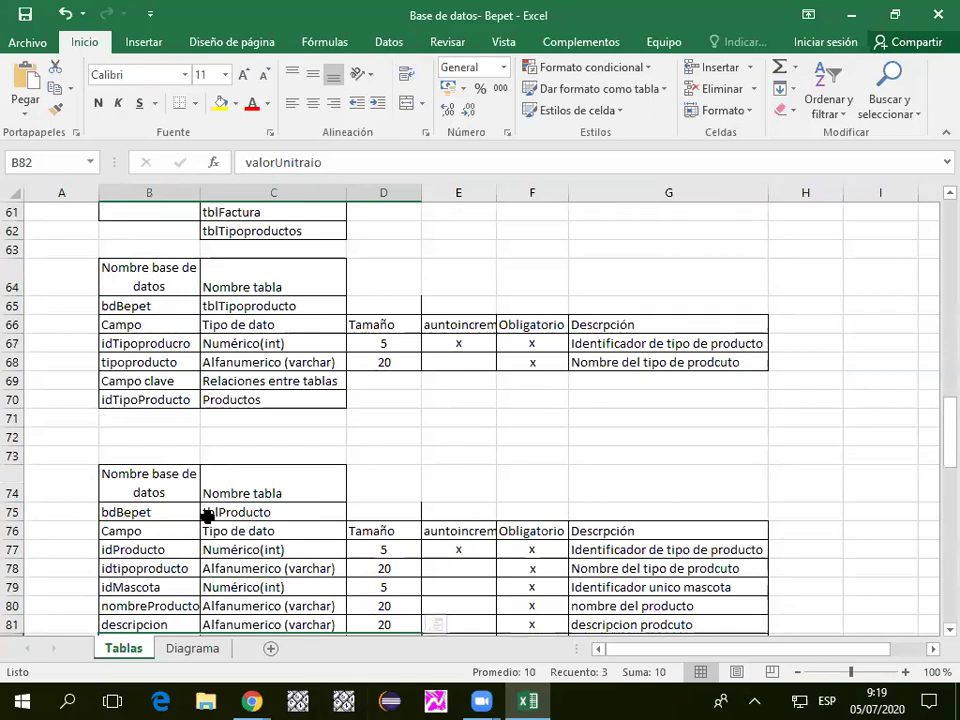
scroll(262, 429, "up", 3)
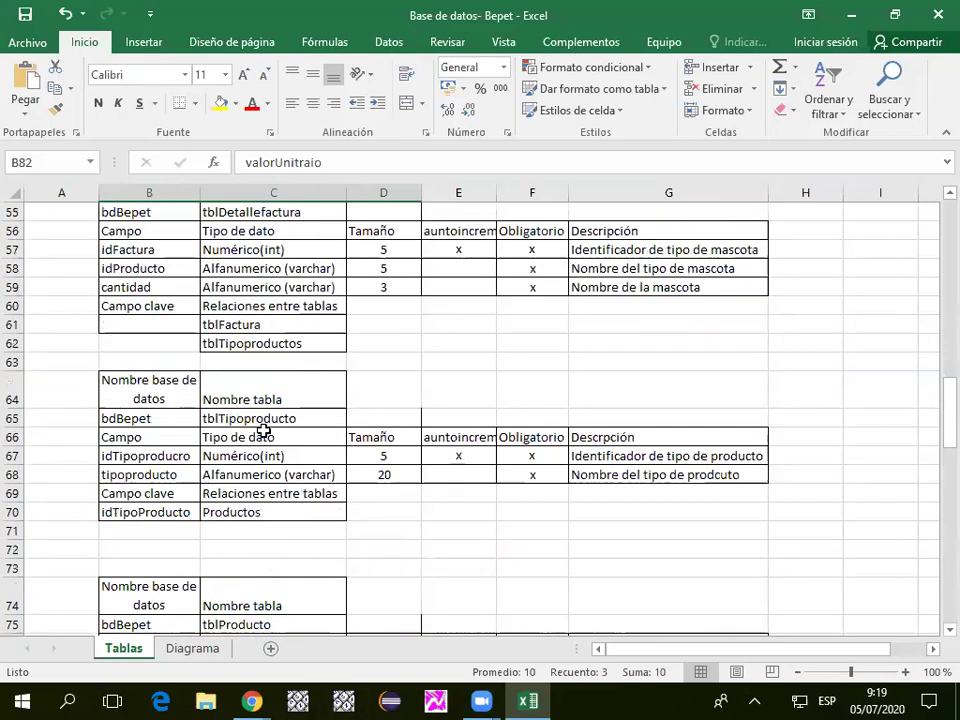
scroll(273, 524, "down", 3)
scroll(273, 524, "down", 1)
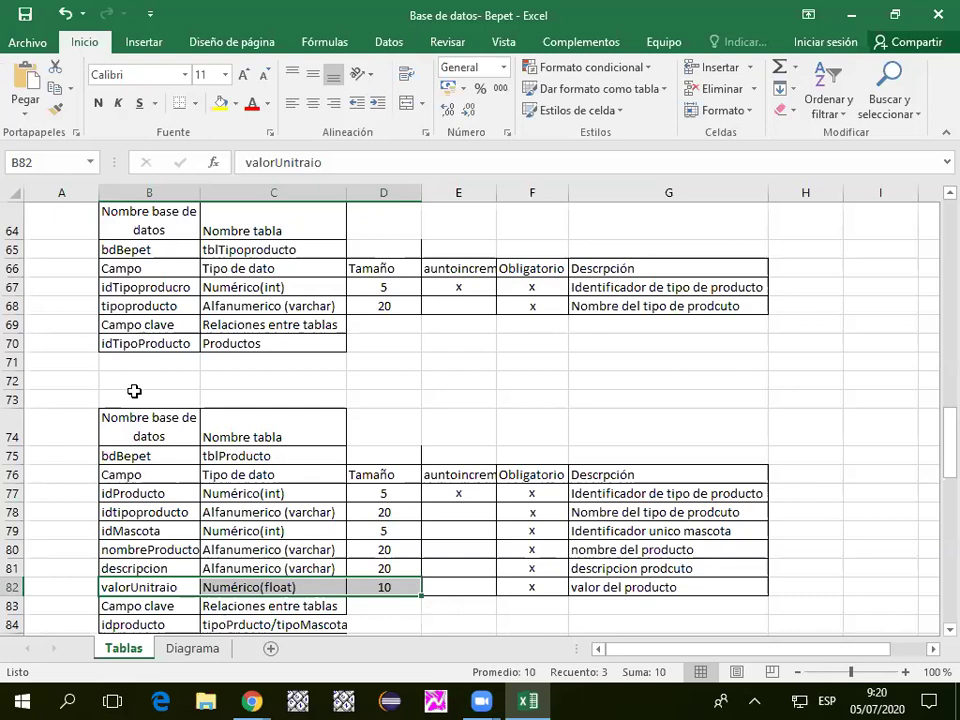
Examine how tblTipoproducto relates to tblDetallefactura and tblProducto through their key fields and listed relations.
scroll(148, 385, "up", 2)
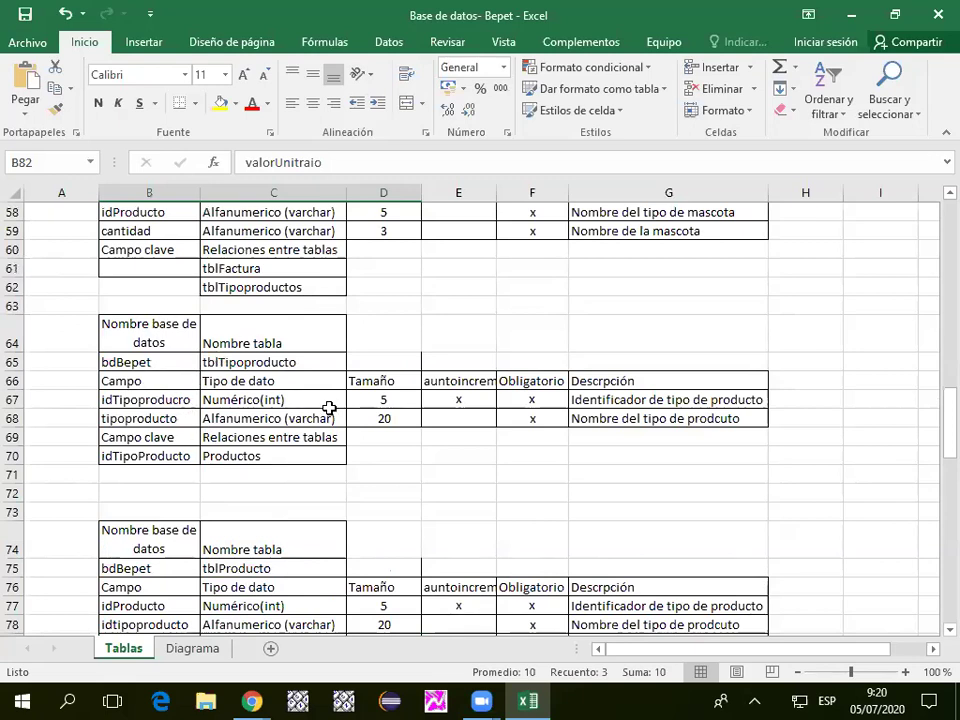
scroll(150, 437, "up", 1)
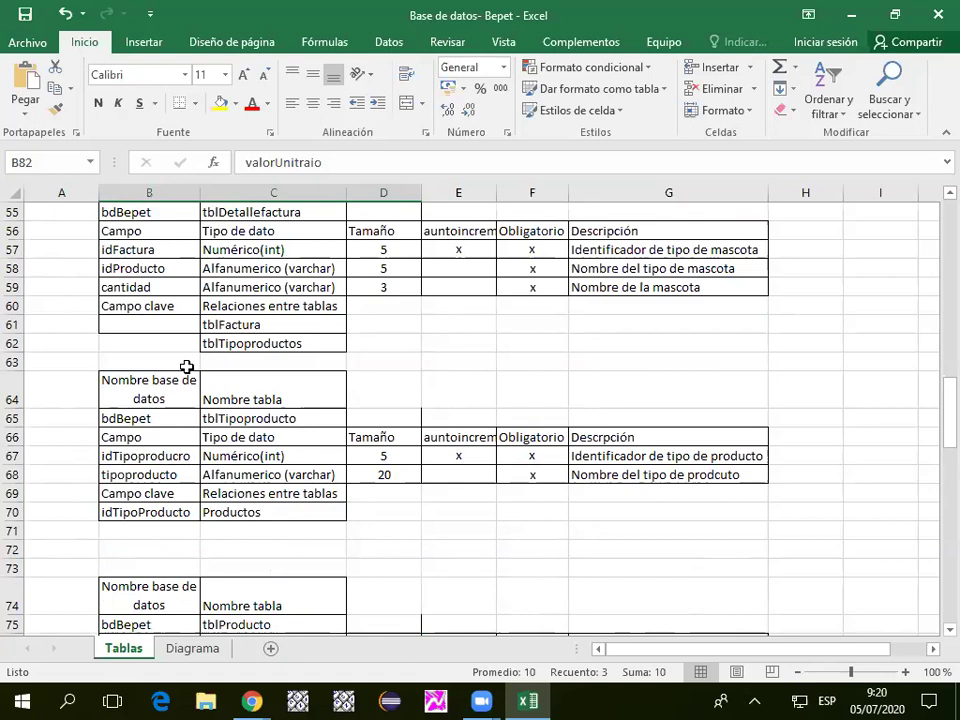
scroll(190, 368, "down", 1)
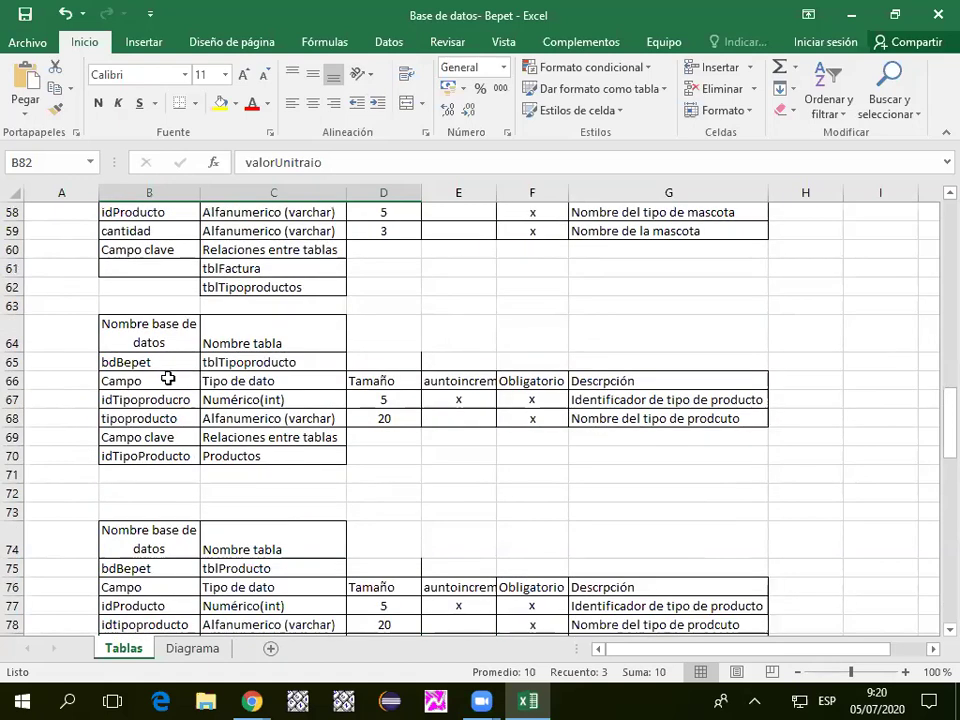
scroll(167, 378, "down", 3)
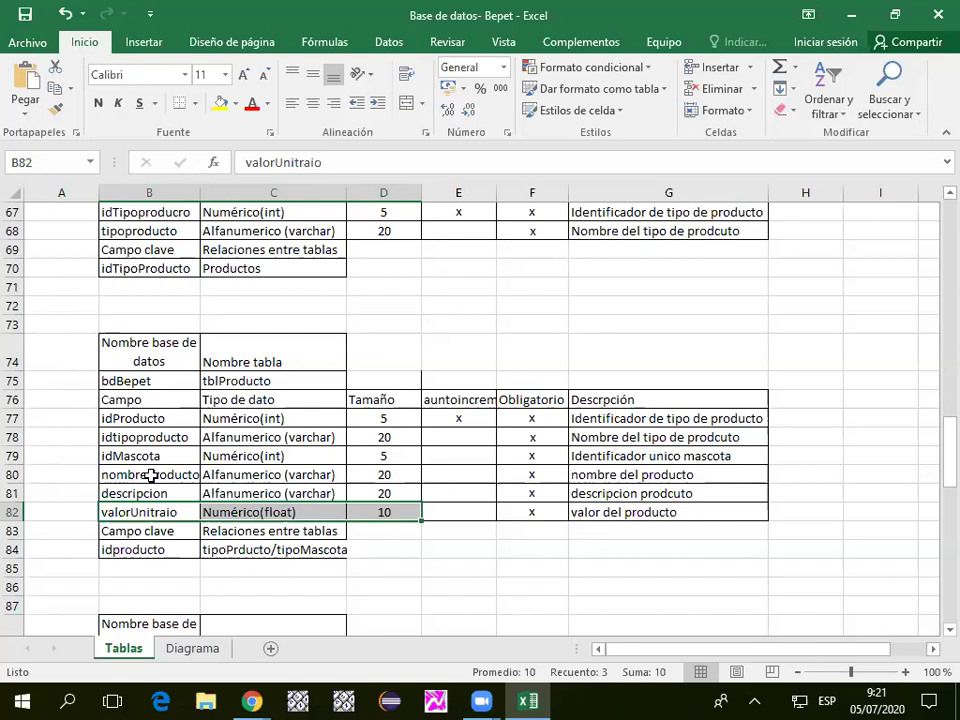
scroll(250, 428, "up", 1)
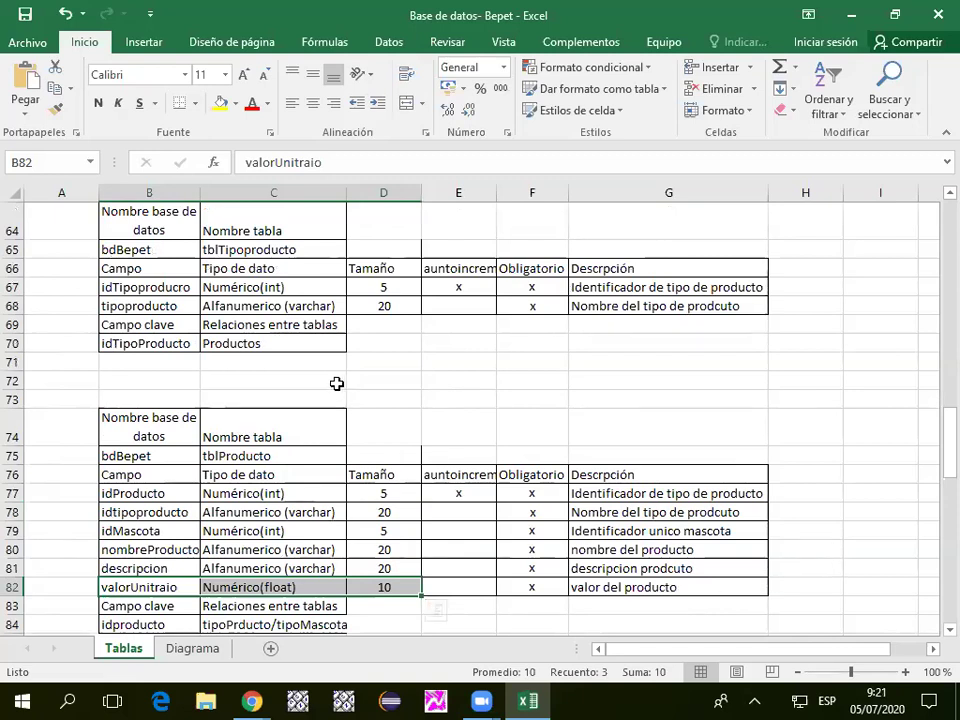
scroll(392, 360, "up", 2)
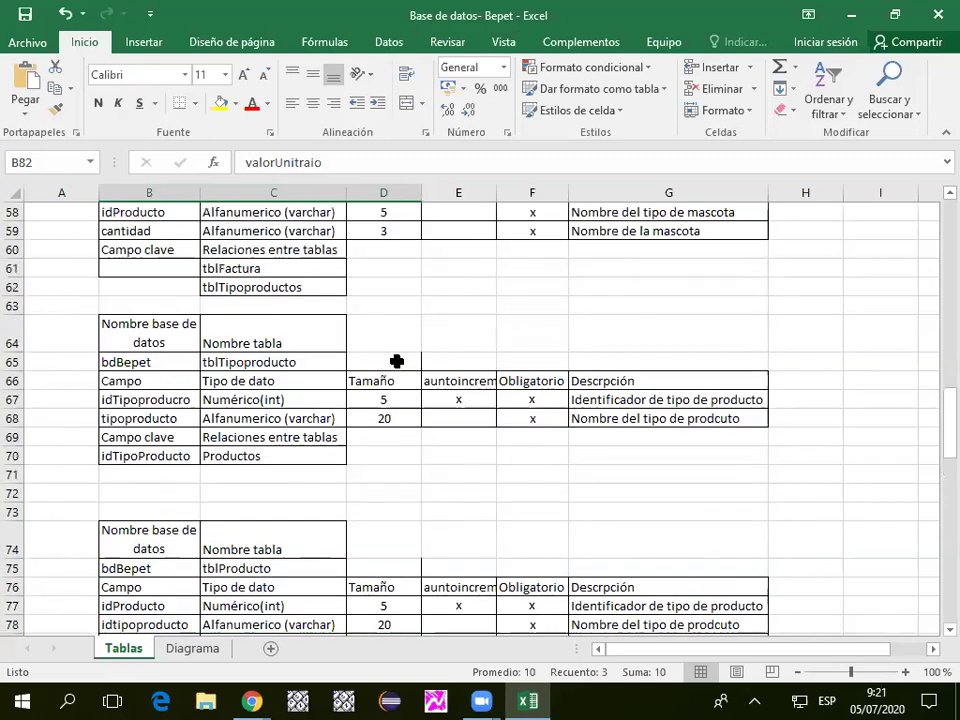
scroll(397, 361, "down", 2)
scroll(397, 361, "up", 2)
scroll(397, 361, "down", 1)
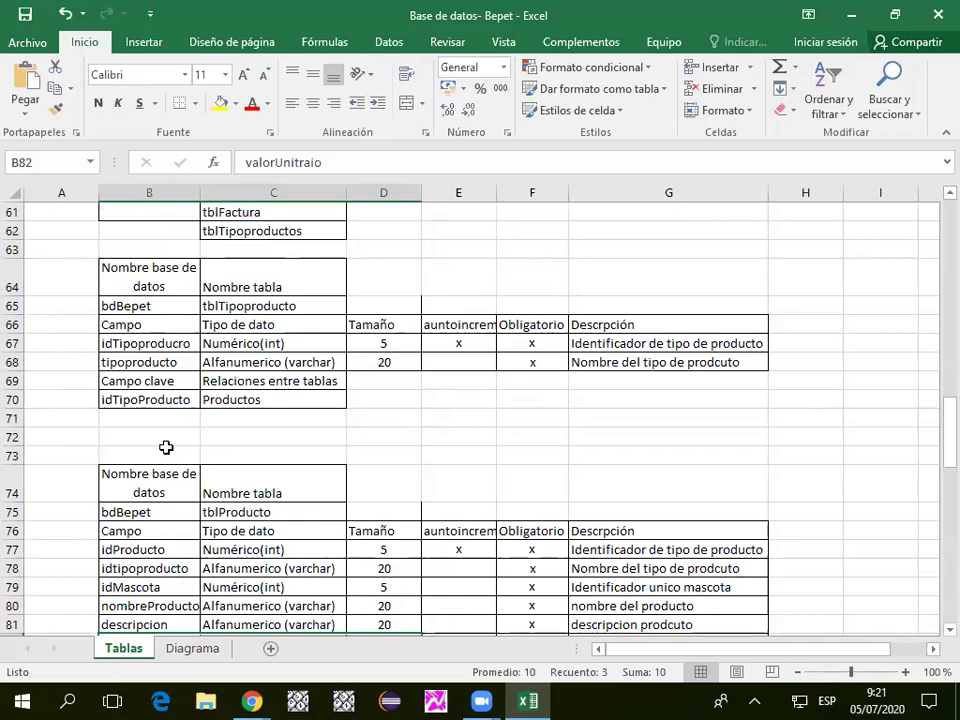
scroll(77, 345, "down", 1)
scroll(77, 364, "up", 1)
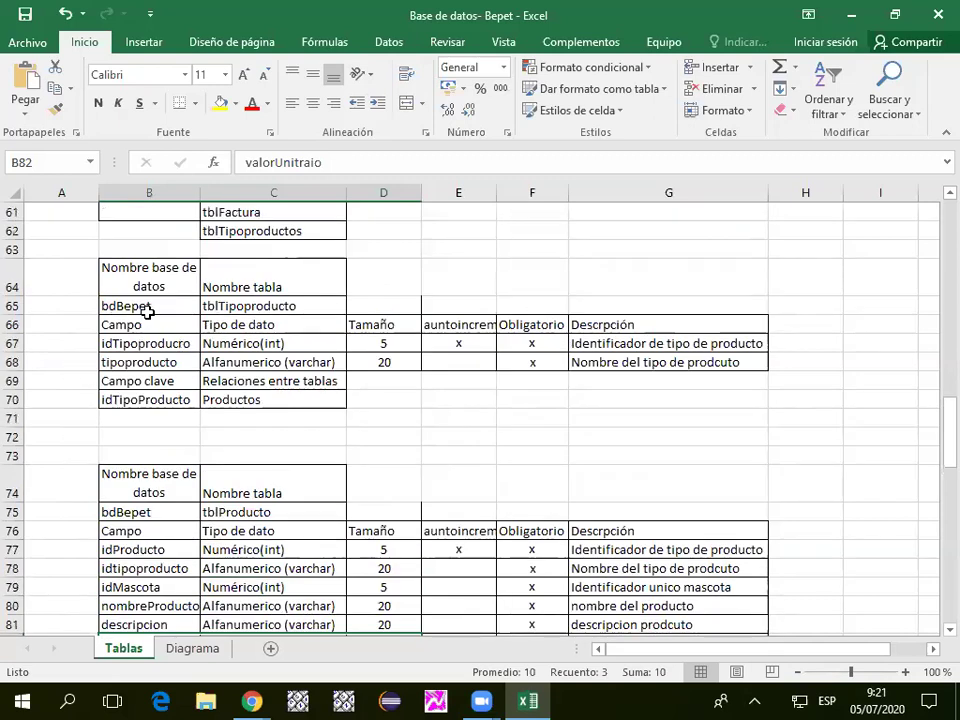
Select both field rows of tblTipoproducto from name through size, then the idtipoproducto name and data type in tblProducto.
left_click_drag(107, 356, 363, 358)
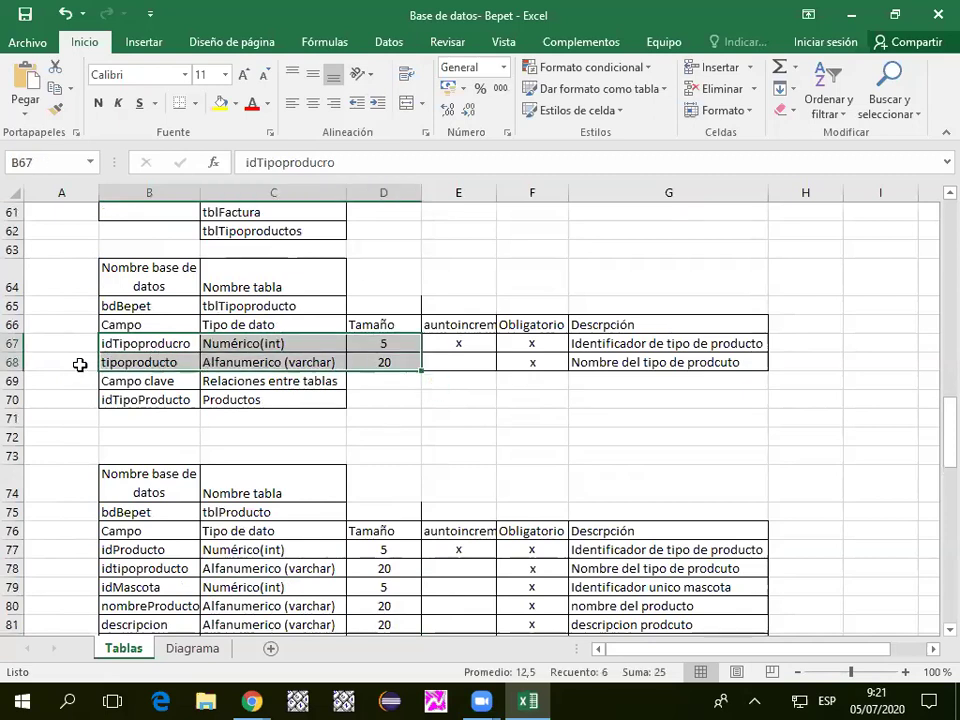
scroll(75, 365, "down", 3)
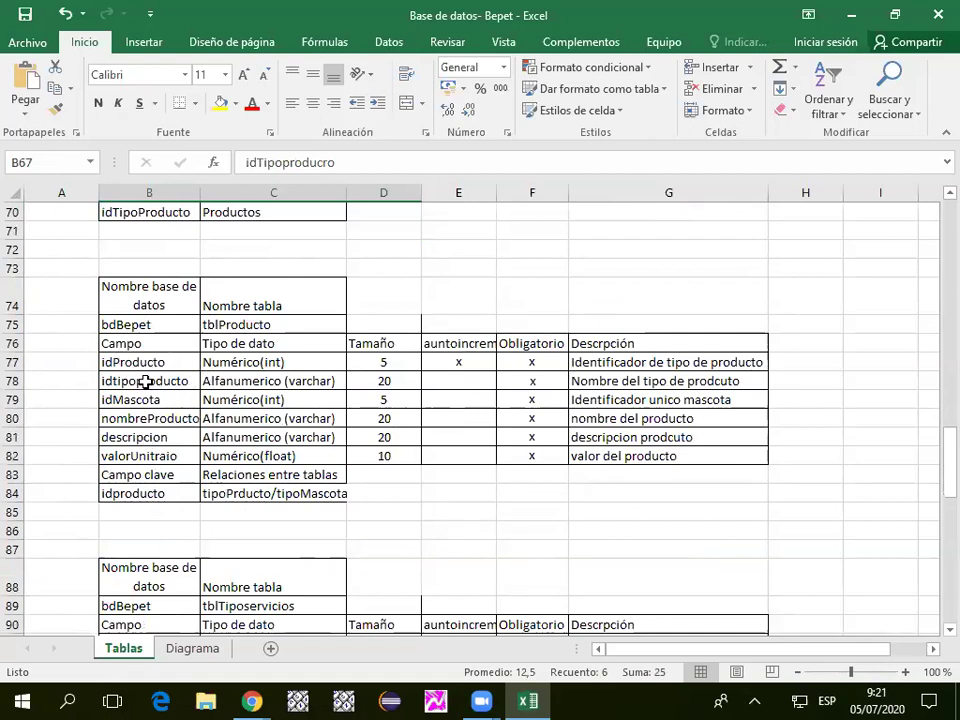
left_click_drag(136, 388, 214, 379)
scroll(214, 379, "up", 3)
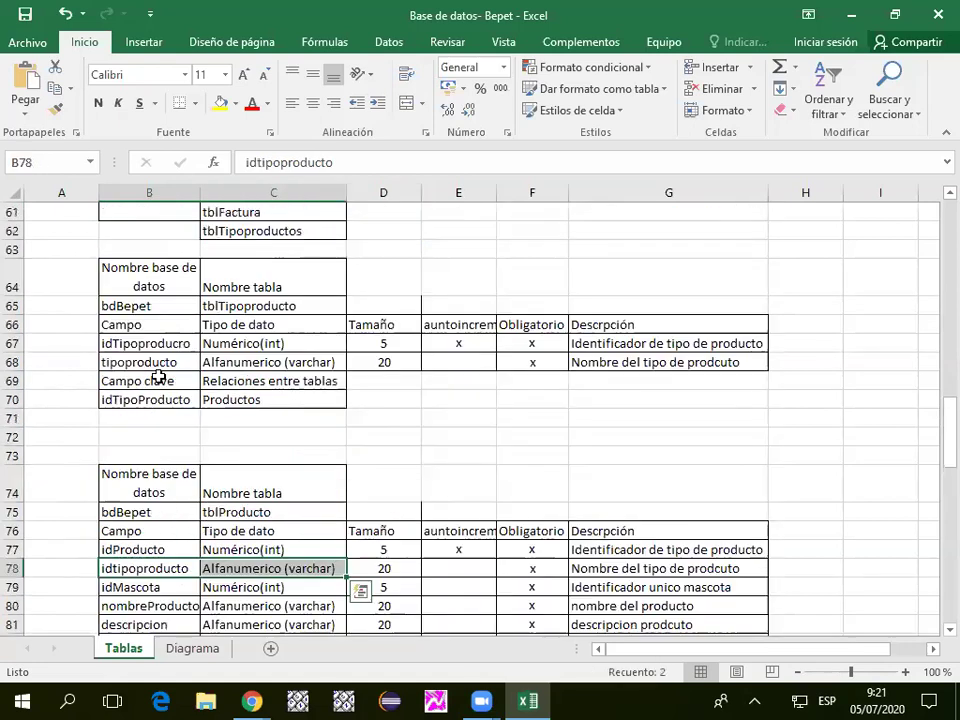
Compare the product type identifier's data type and size in tblTipoproducto and tblProducto, ending with cells B78 to D78 selected.
scroll(160, 300, "down", 1)
left_click_drag(155, 284, 401, 283)
scroll(189, 499, "down", 2)
left_click_drag(157, 382, 422, 380)
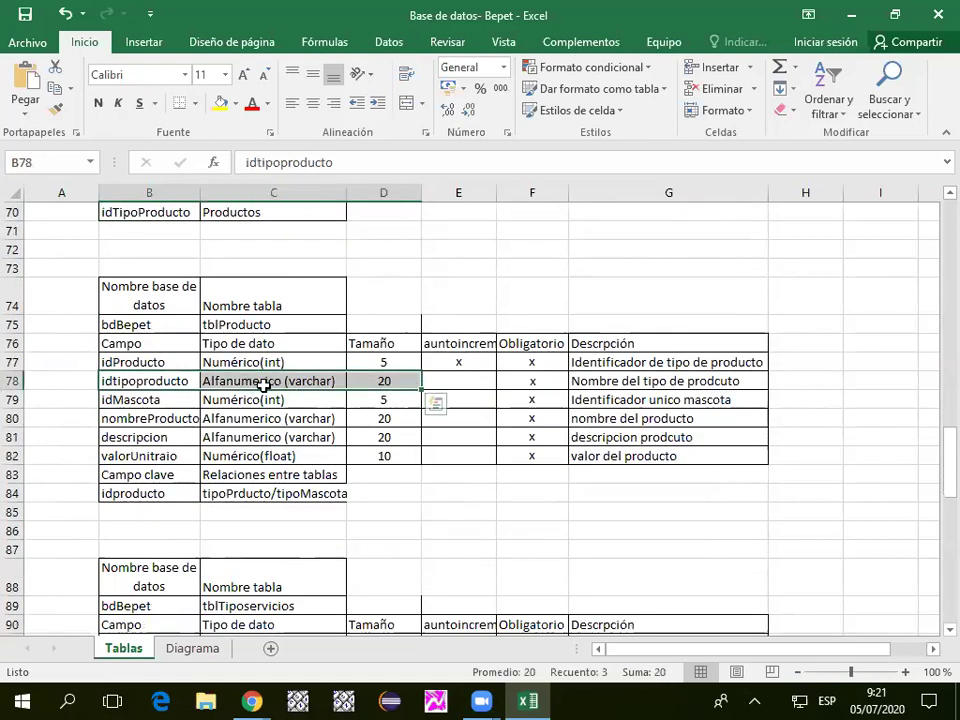
scroll(293, 363, "up", 2)
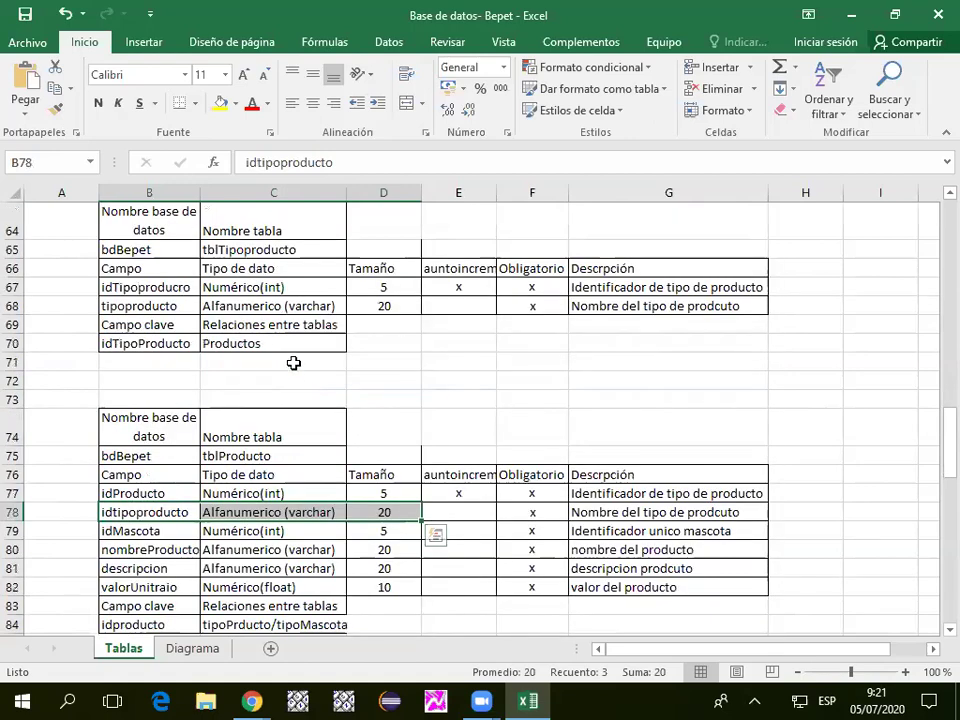
scroll(285, 340, "up", 1)
scroll(300, 440, "down", 4)
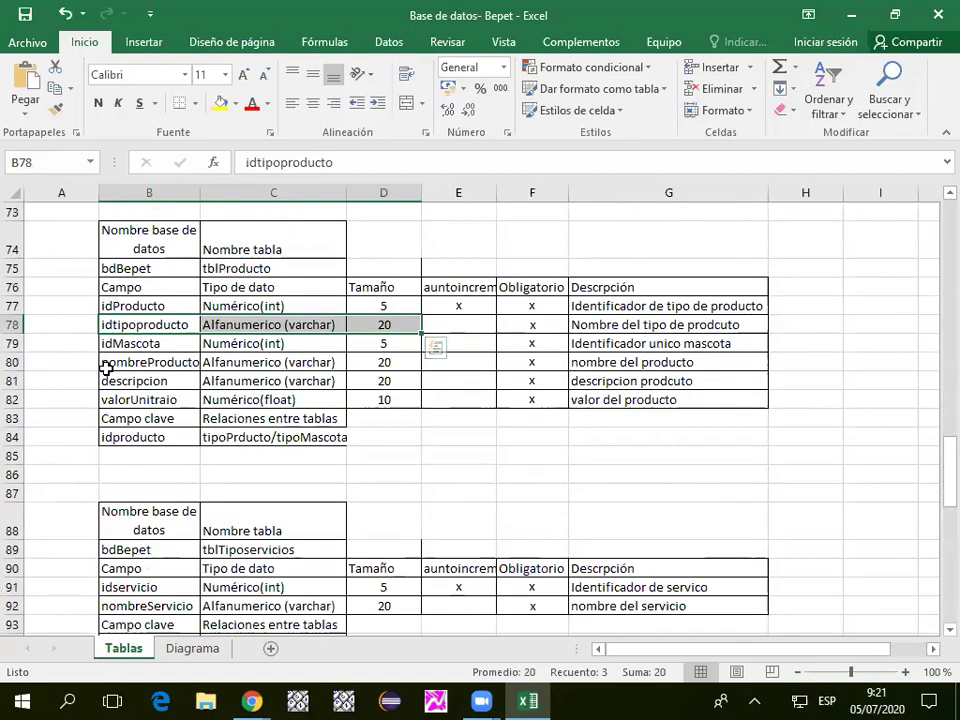
Select idMascota and its data type in tblProducto, then the idUsuario cells B9 to E9 in the pet table on the same sheet.
left_click_drag(133, 339, 230, 343)
scroll(207, 352, "up", 6)
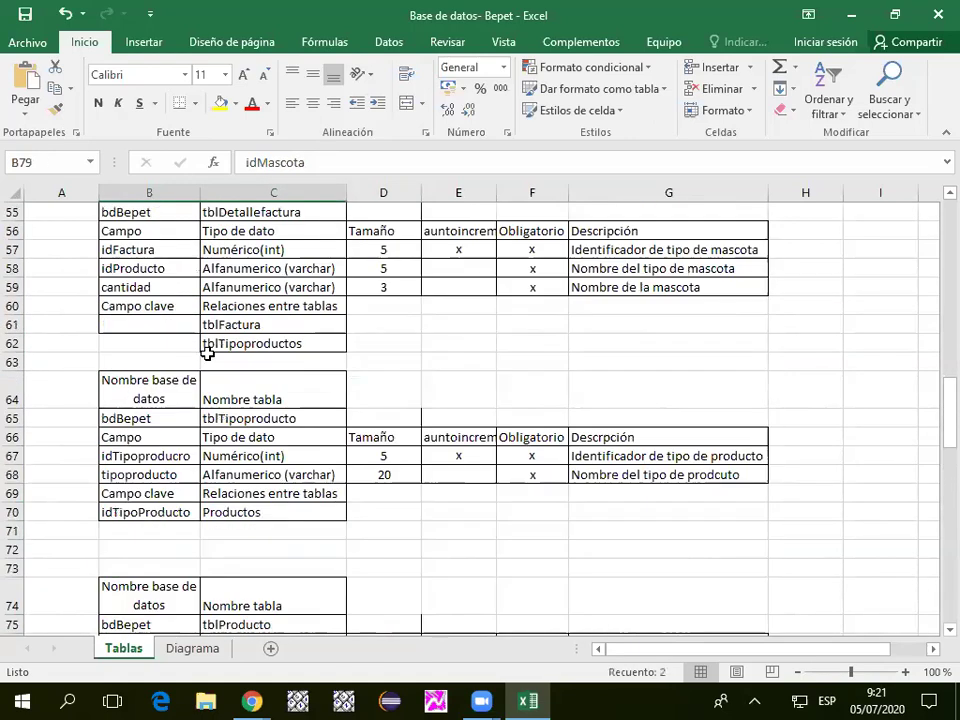
scroll(207, 350, "up", 2)
scroll(210, 356, "up", 3)
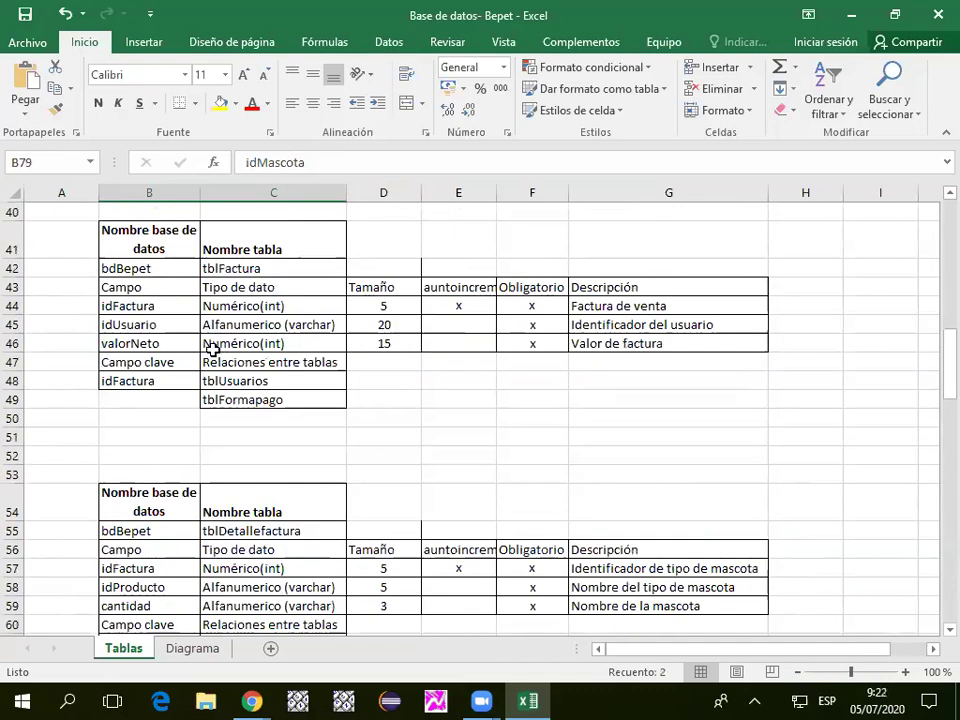
scroll(249, 377, "up", 5)
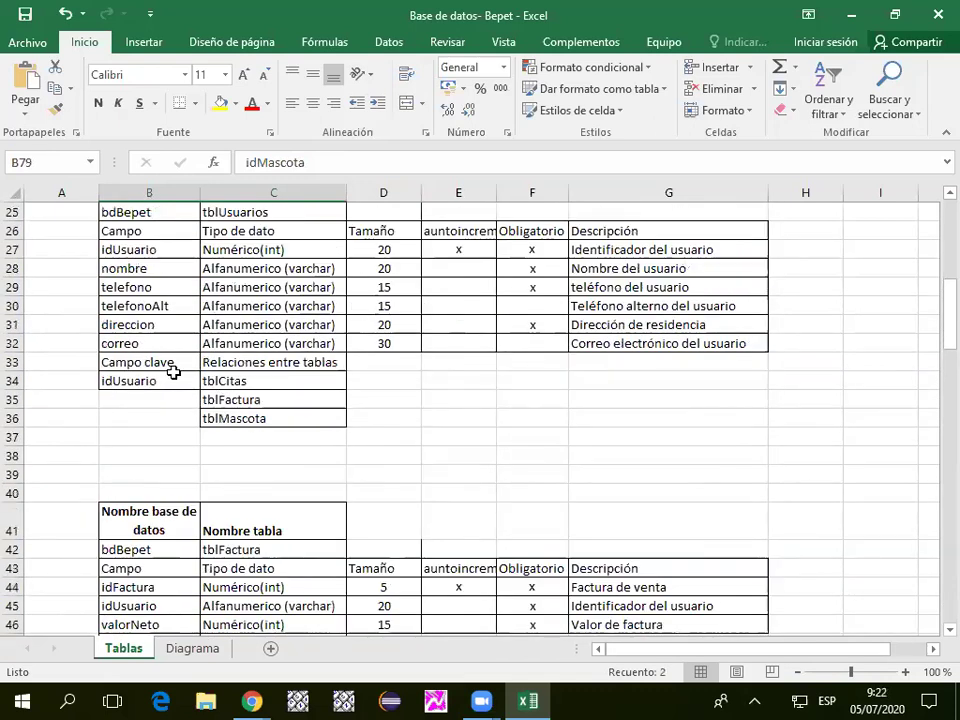
scroll(140, 300, "up", 2)
scroll(190, 290, "up", 3)
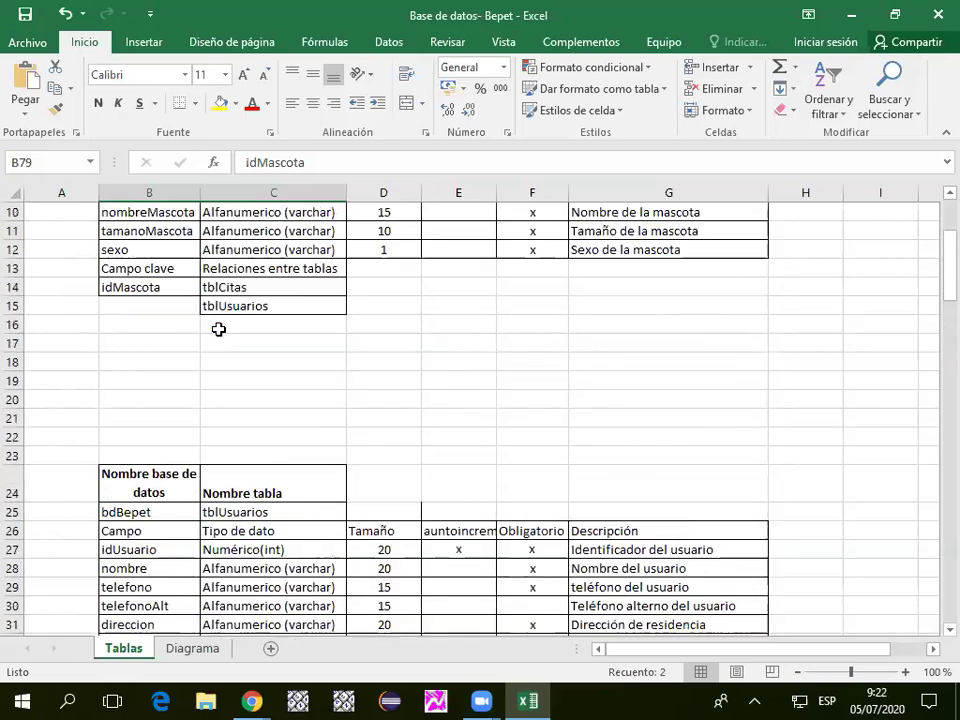
scroll(218, 329, "up", 2)
left_click_drag(185, 320, 440, 324)
Review the fields of tblProducto, then select its key field cell idproducto and the related tables cell beside it.
scroll(246, 424, "down", 18)
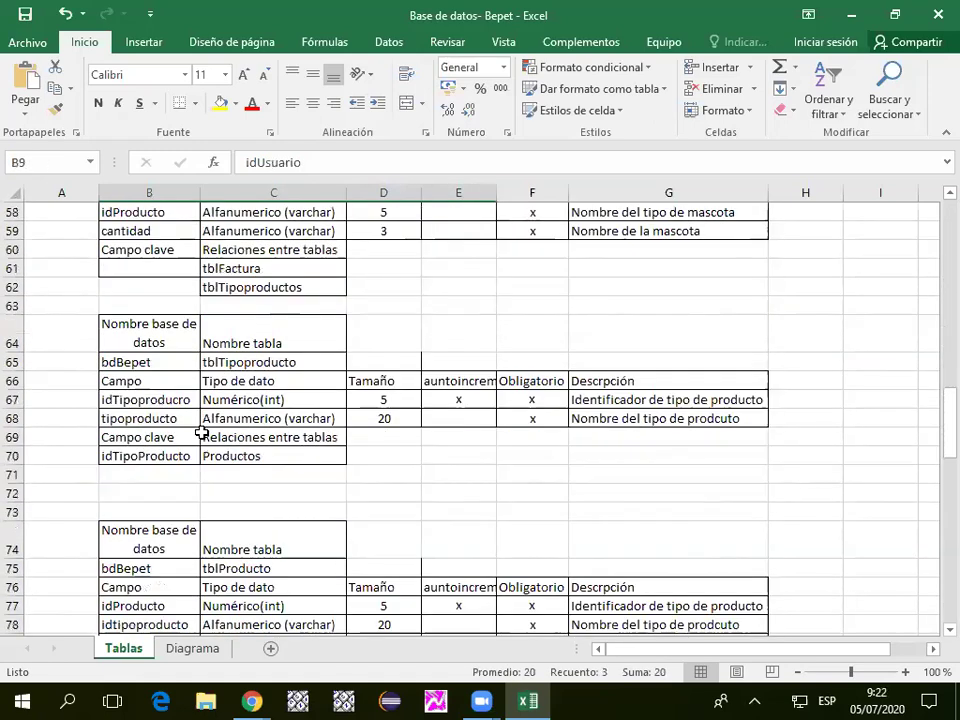
scroll(214, 381, "down", 4)
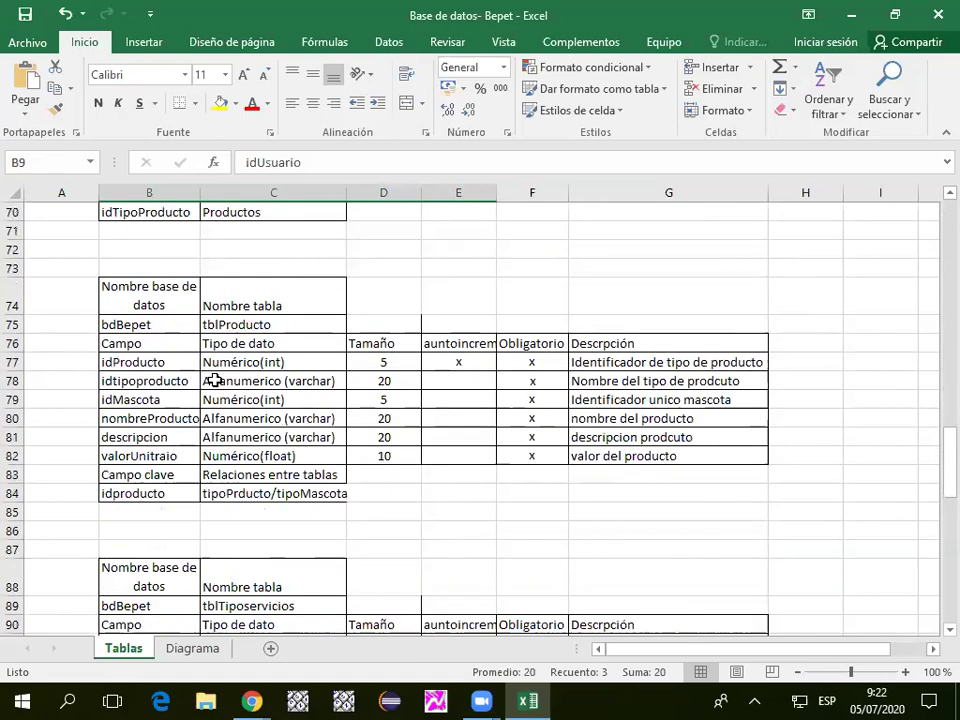
scroll(214, 381, "down", 3)
scroll(210, 378, "up", 3)
scroll(140, 335, "down", 1)
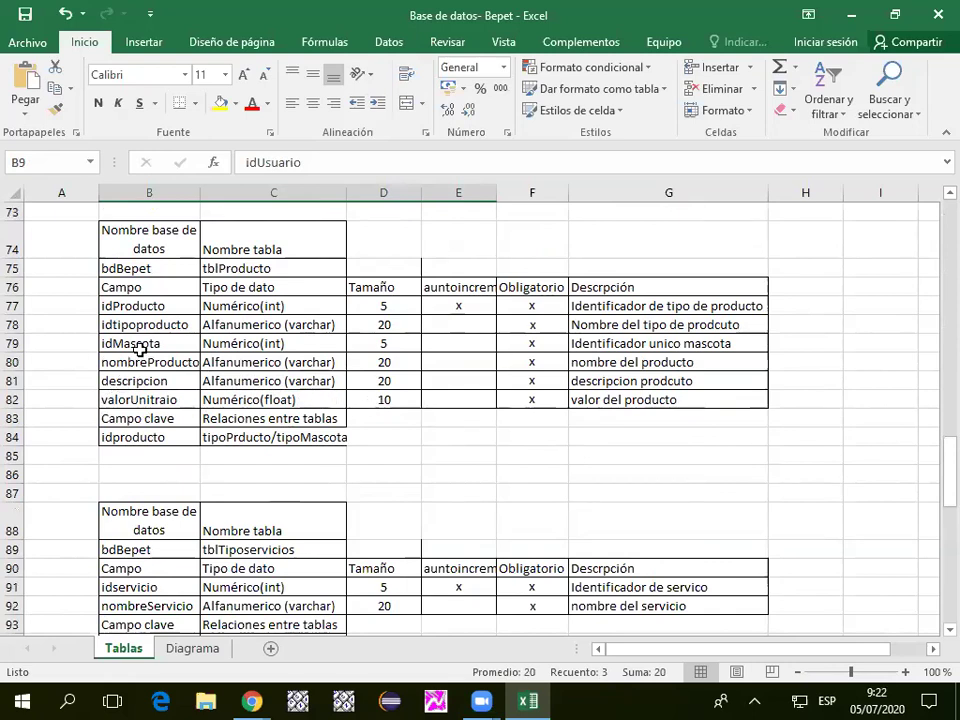
left_click(152, 438)
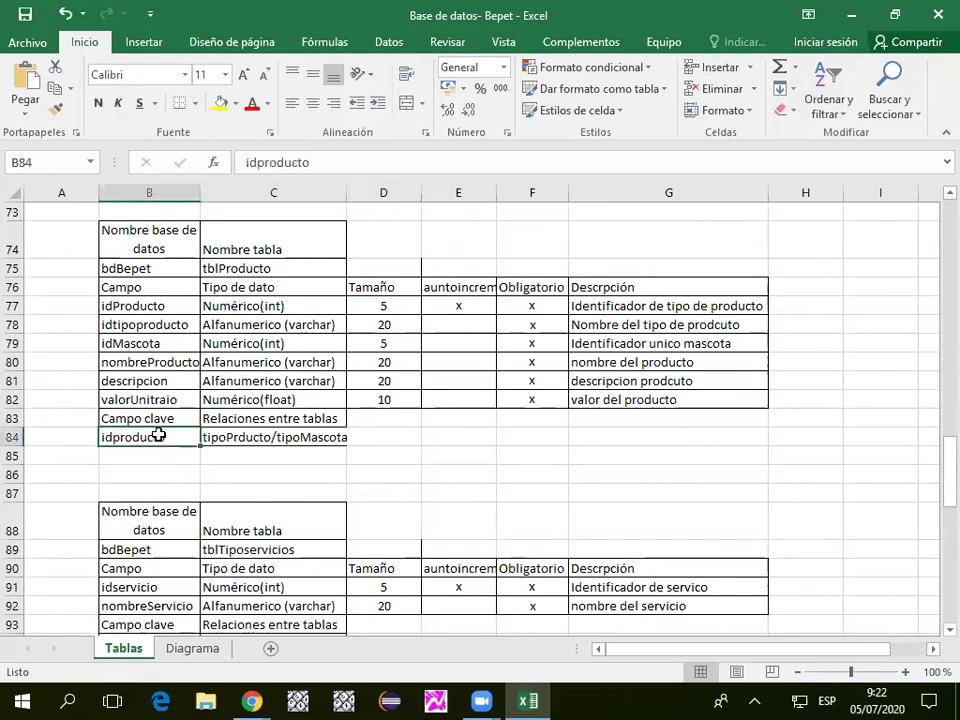
left_click(281, 431)
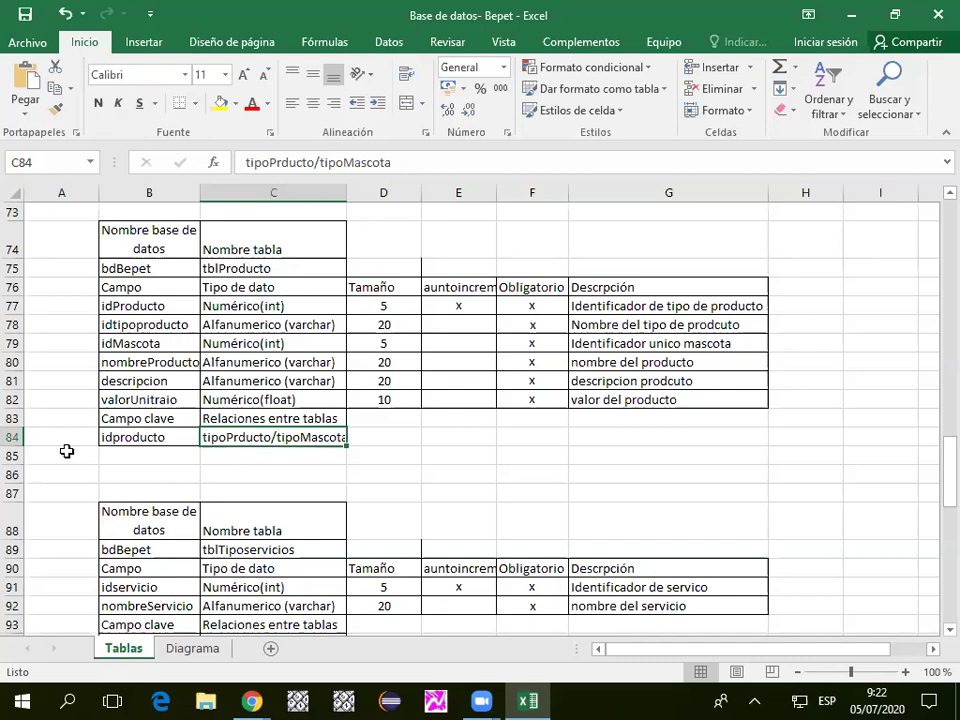
Examine the fields, key fields and relations of the service type, payment method and consultation type tables, down to tblcitas.
scroll(181, 423, "down", 1)
scroll(181, 423, "down", 2)
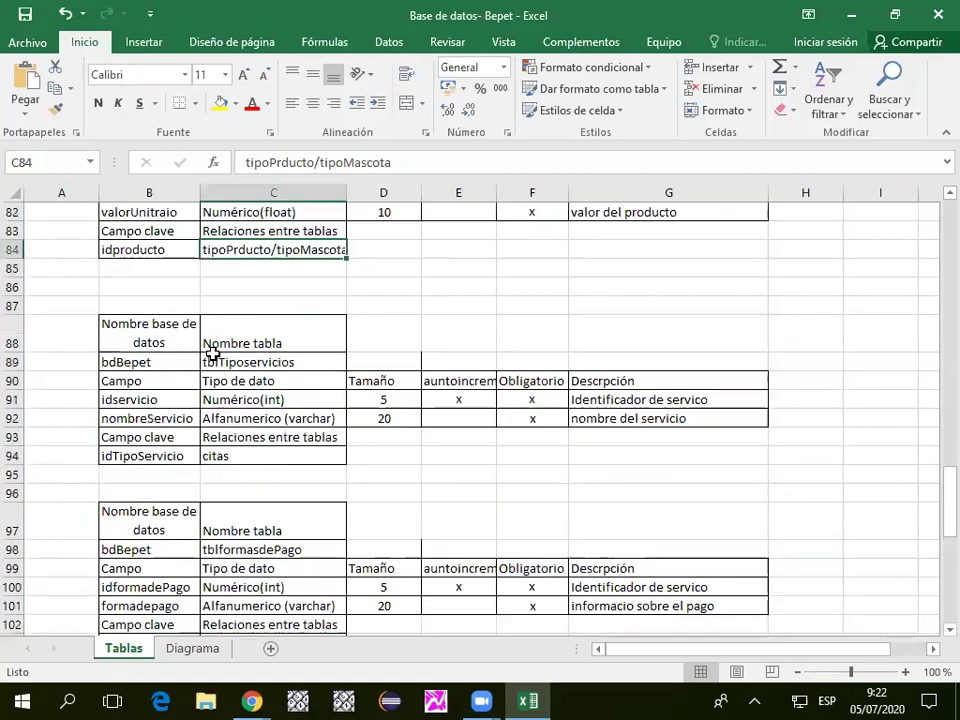
scroll(120, 468, "down", 3)
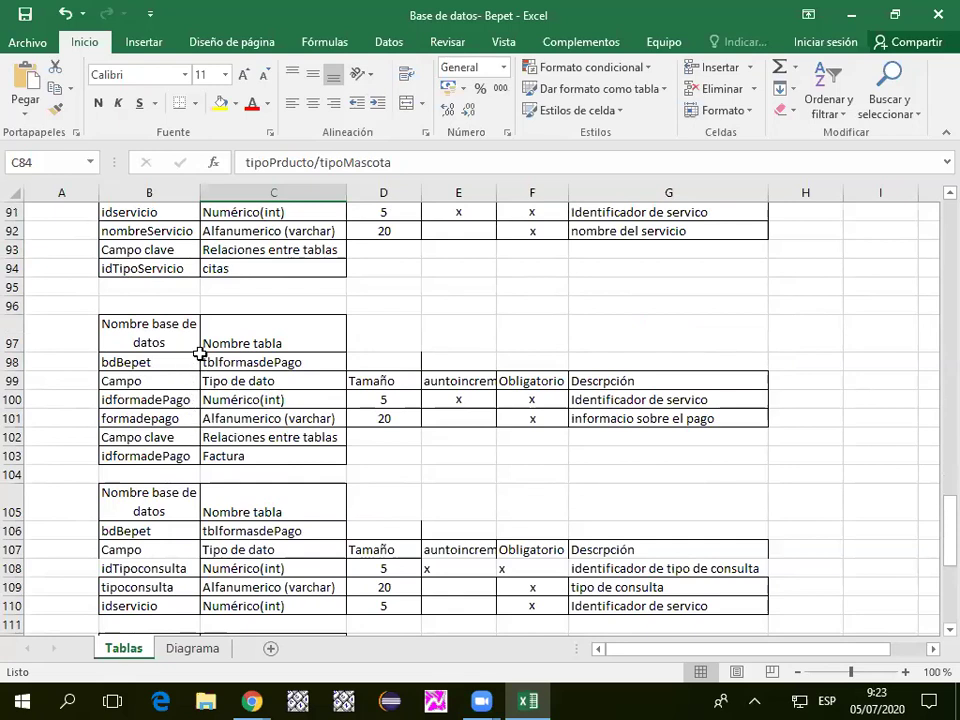
scroll(216, 343, "down", 2)
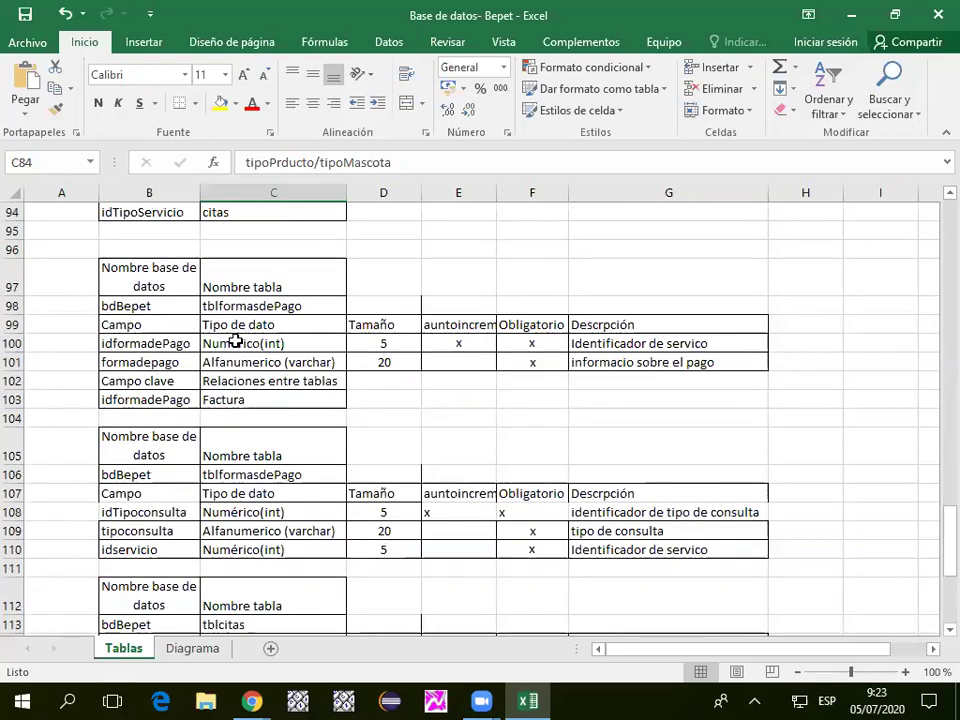
scroll(240, 341, "down", 2)
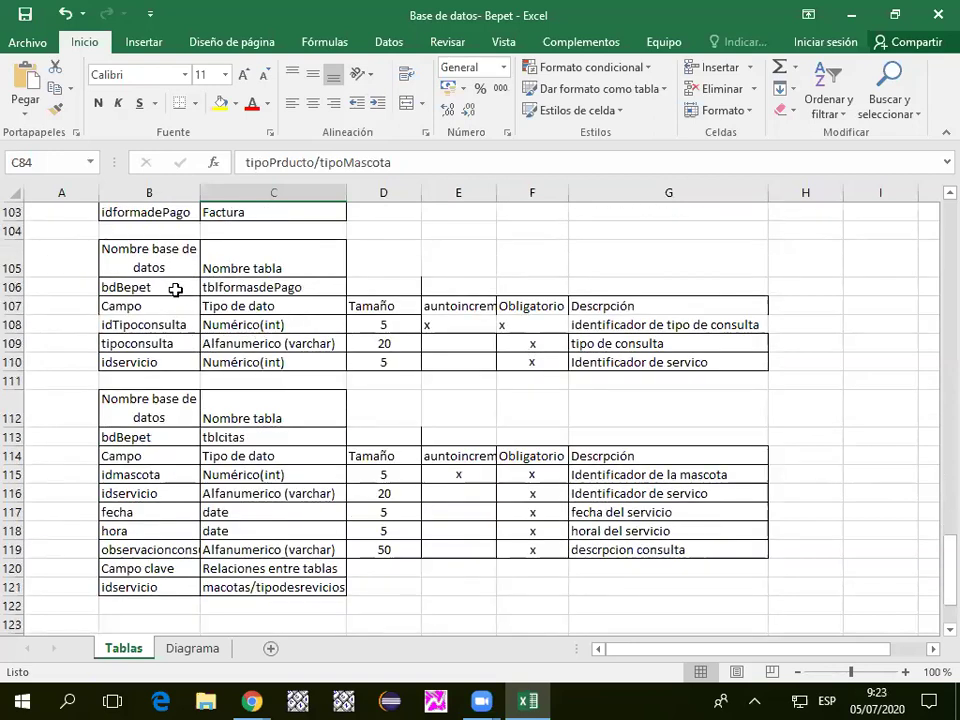
scroll(140, 245, "down", 1)
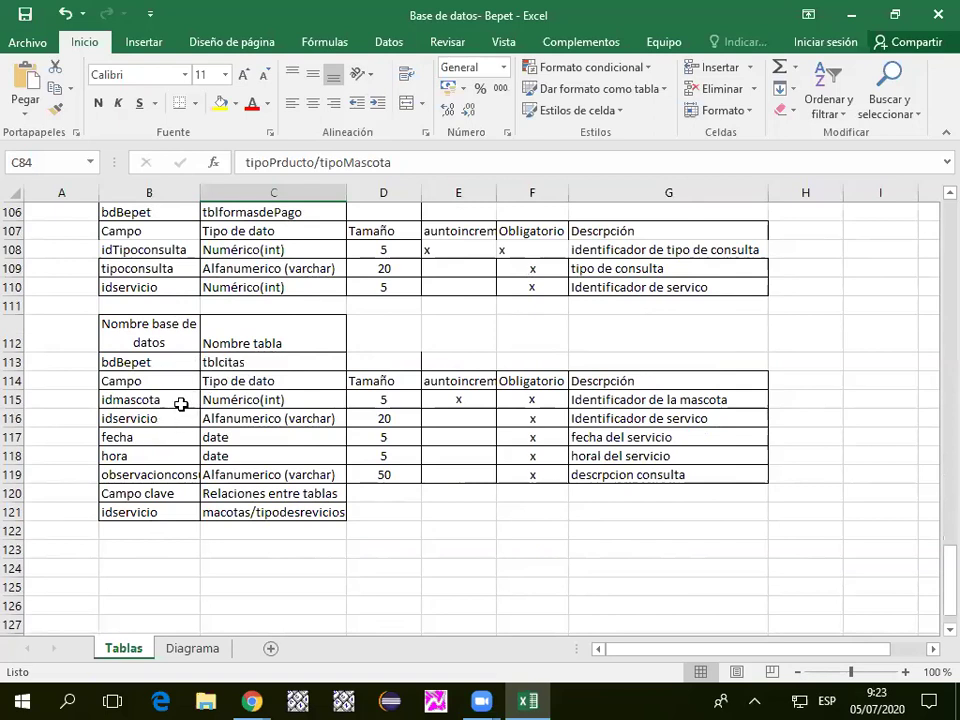
Select tblcitas rows one after another: idservicio, fecha with hora, and observacionconsulta, ending on the related tables cell C121.
left_click_drag(141, 418, 646, 414)
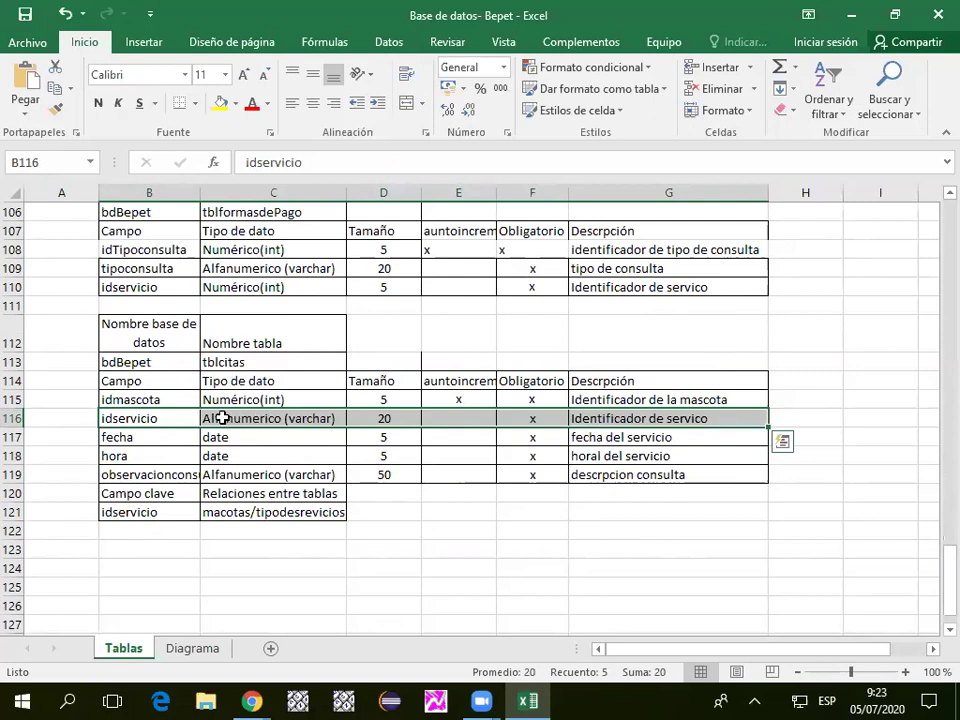
left_click_drag(180, 437, 632, 456)
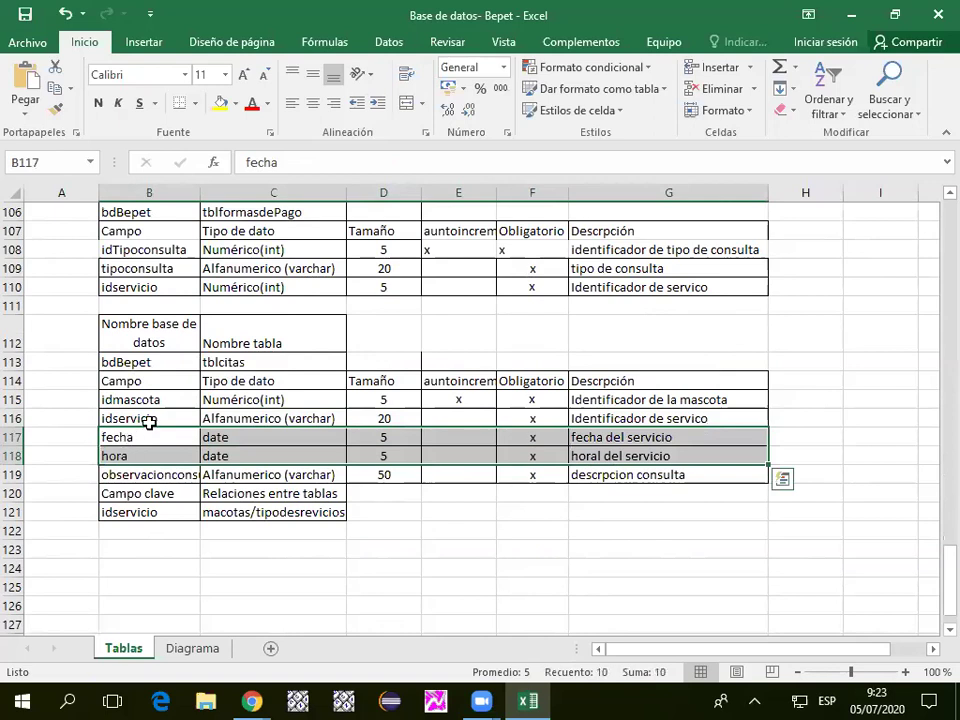
left_click_drag(139, 471, 720, 479)
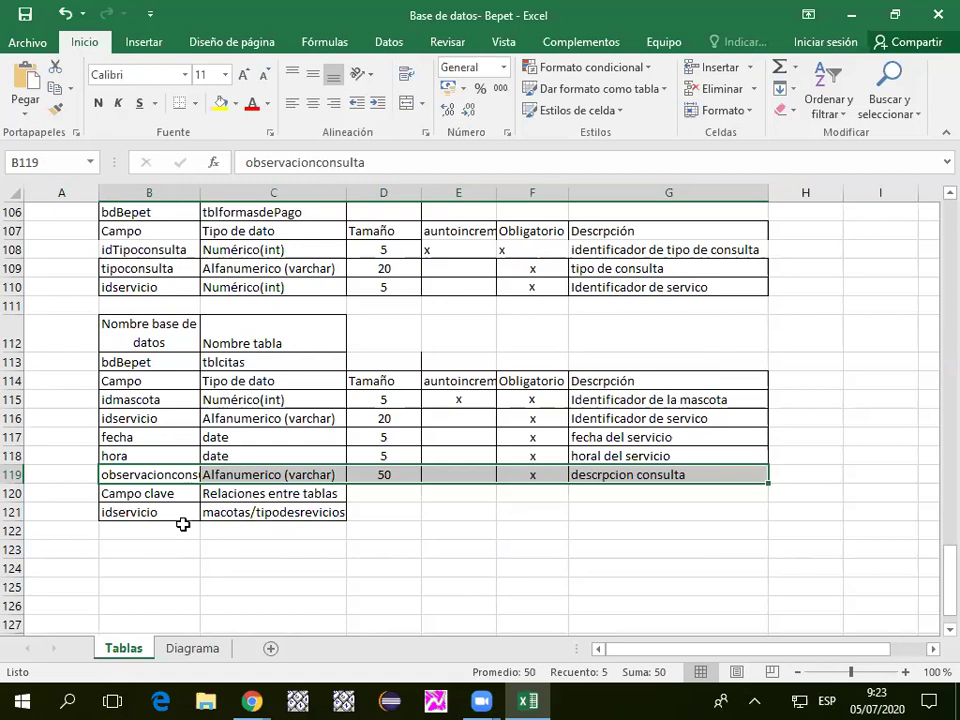
left_click(330, 518)
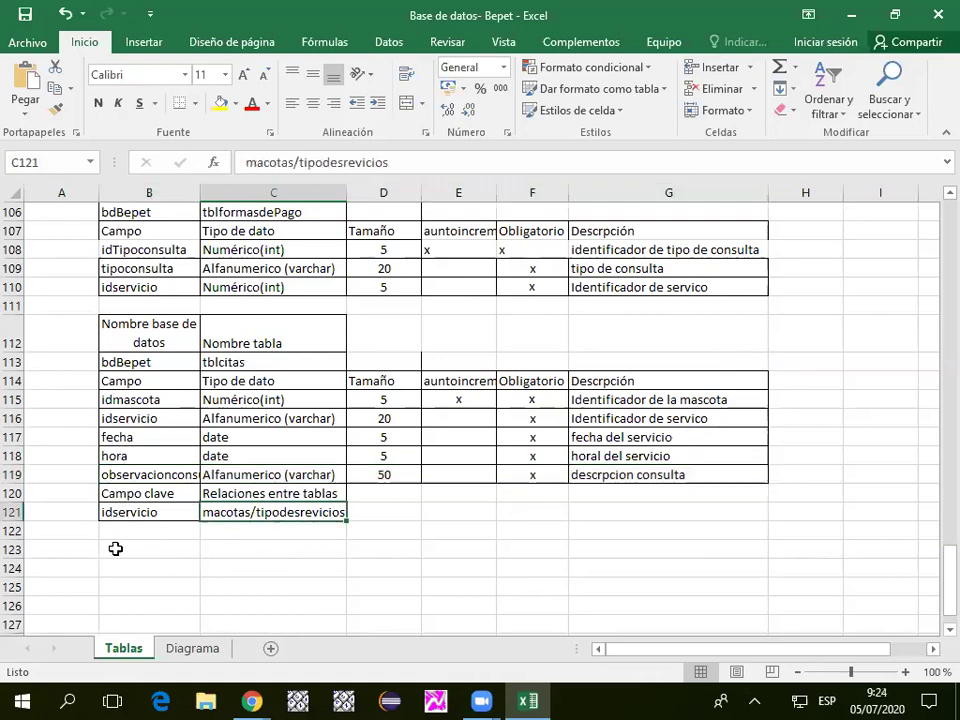
Open the Diagrama sheet and look over the entire relationship diagram, from tblProductos to tblCitas.
scroll(172, 510, "up", 5)
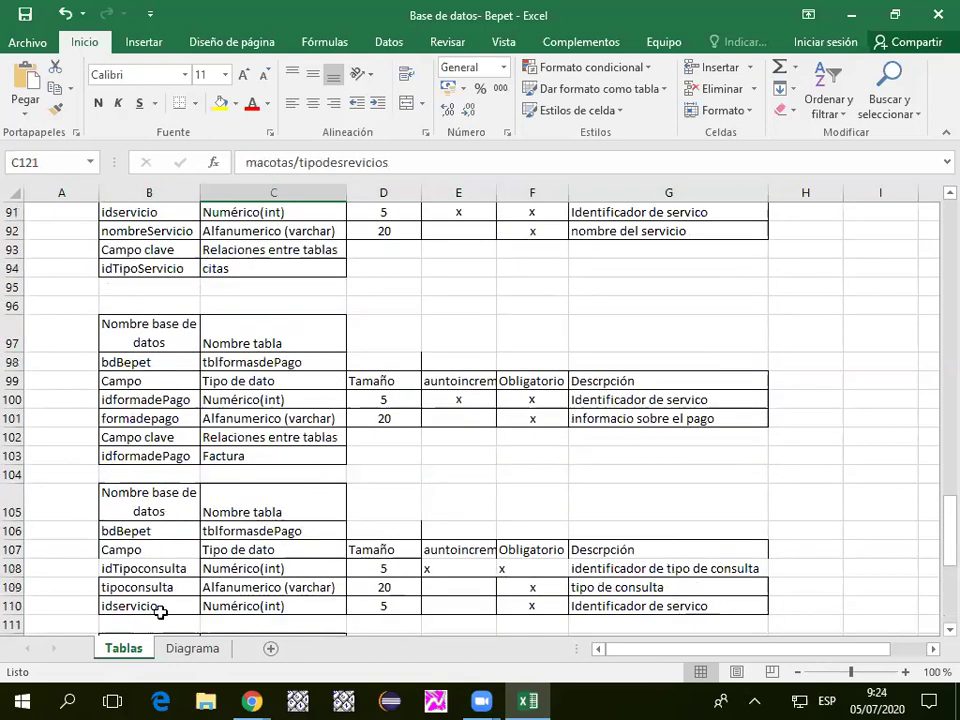
left_click(196, 648)
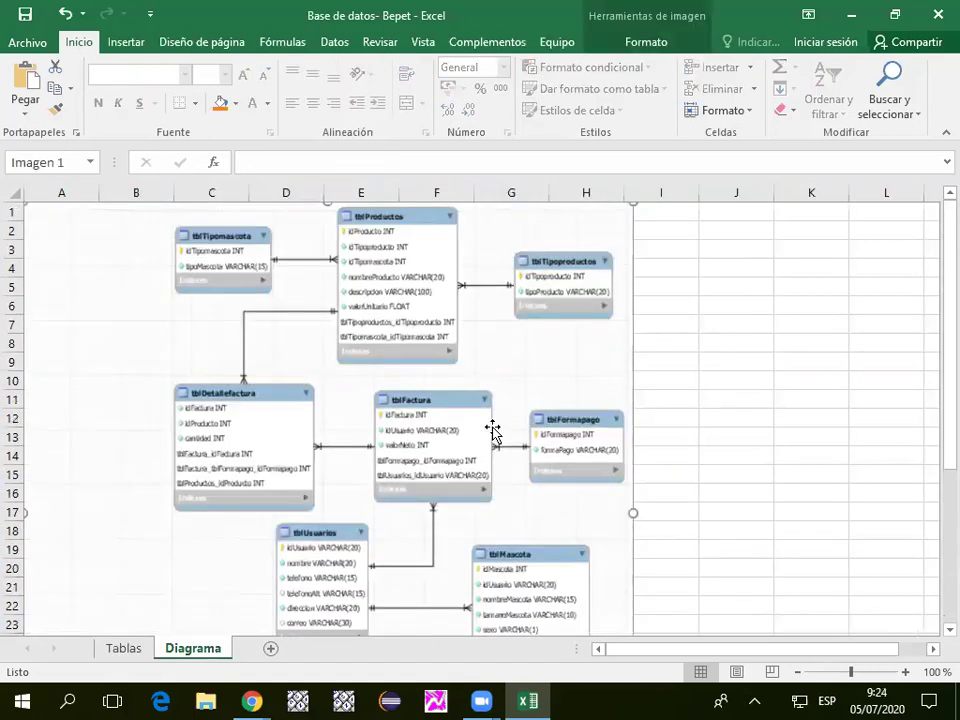
scroll(767, 401, "down", 6)
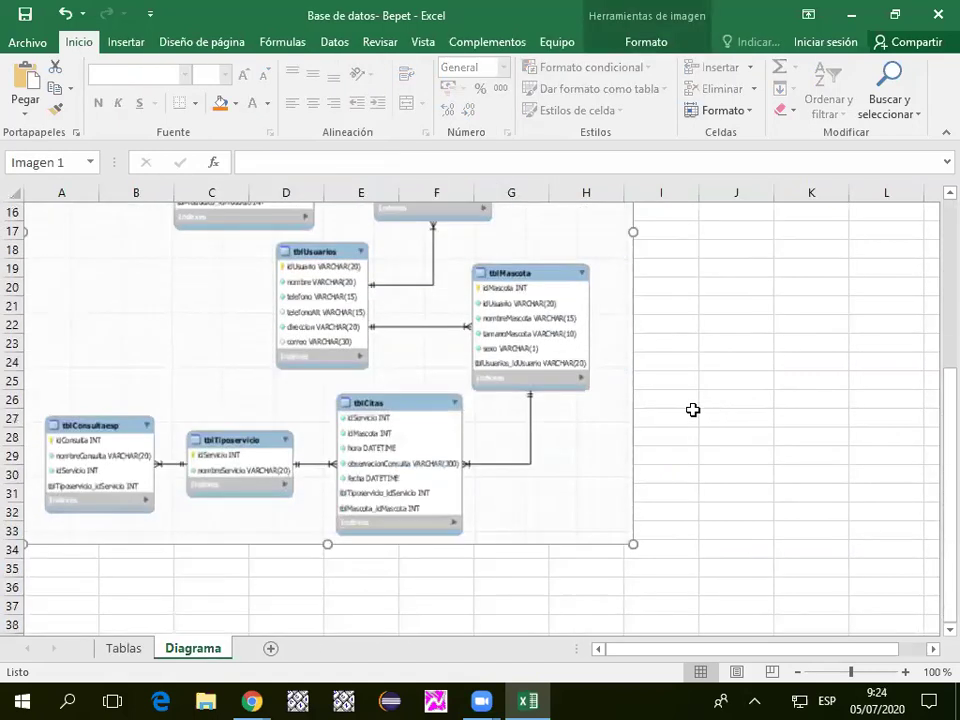
scroll(657, 389, "up", 6)
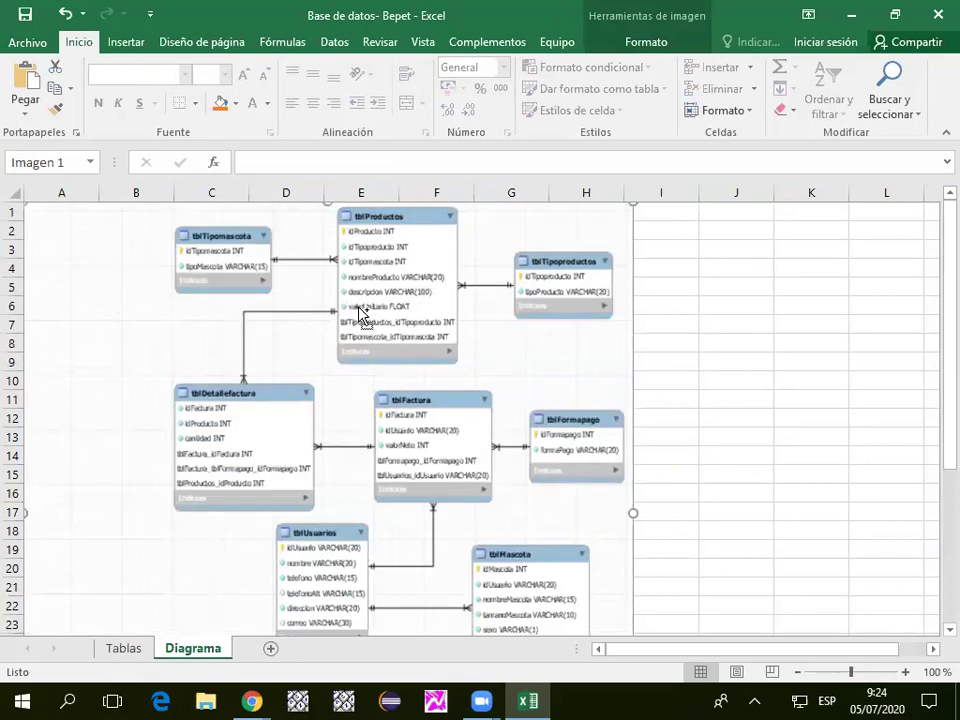
scroll(366, 313, "up", 2)
scroll(350, 312, "down", 1)
scroll(347, 310, "down", 5)
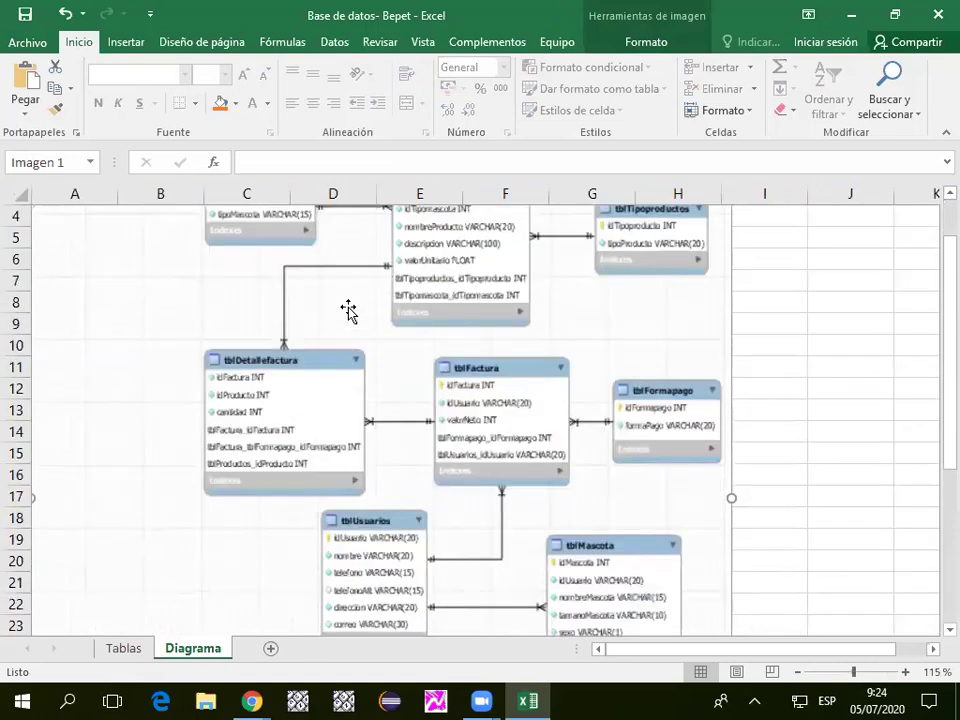
scroll(348, 310, "down", 2)
scroll(348, 310, "up", 7)
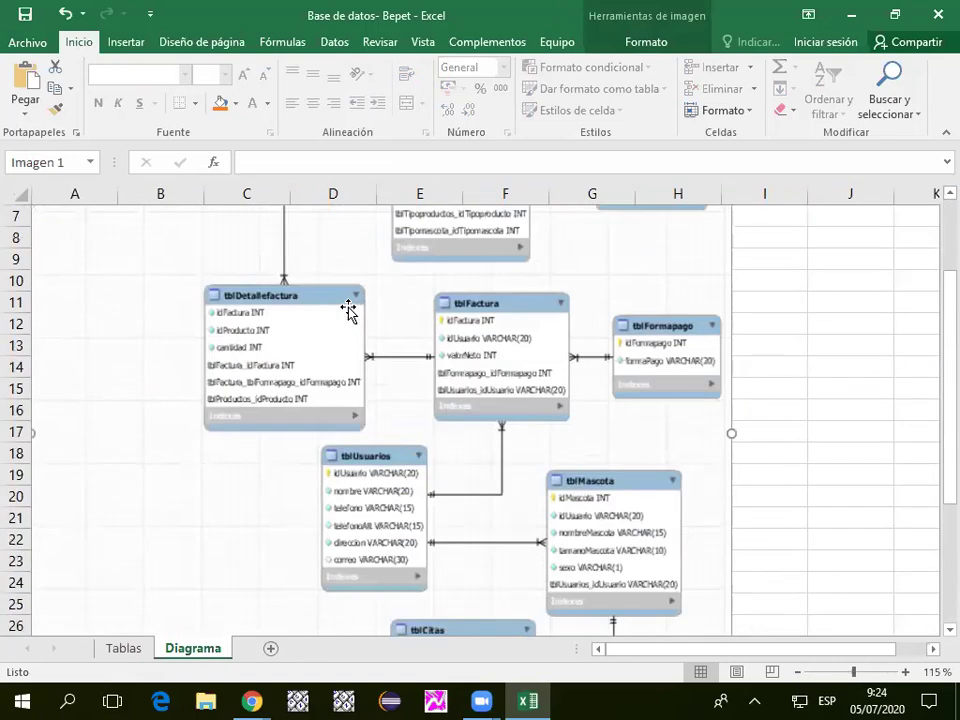
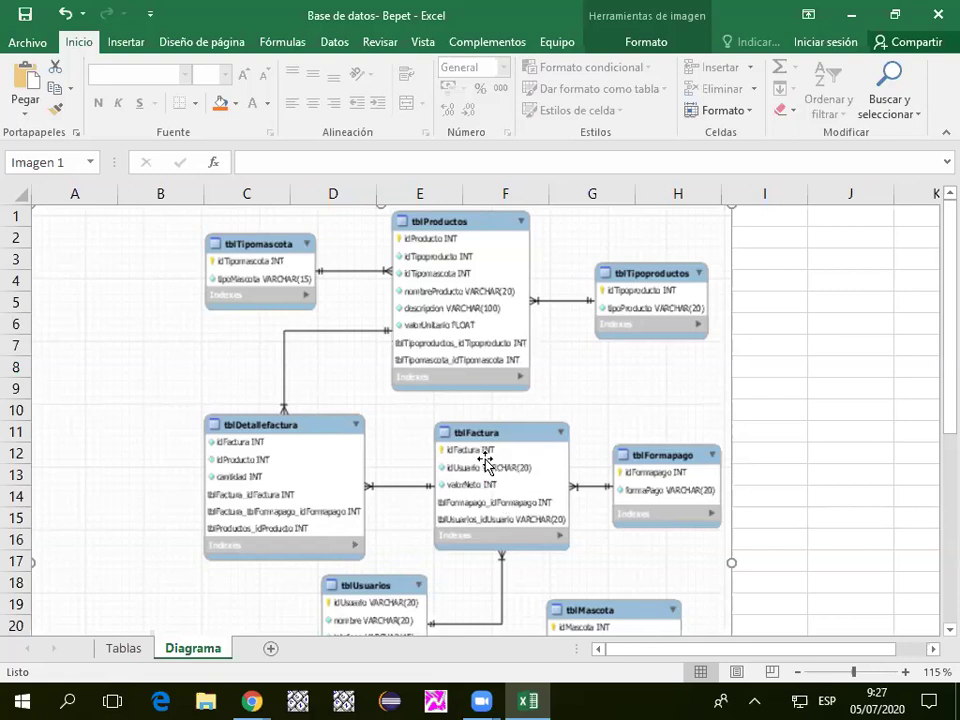
Trace the diagram's relations from tblFactura to tblFormapago and tblUsuarios, then through tblMascota to tblCitas and tblTiposervicio.
scroll(349, 422, "down", 1)
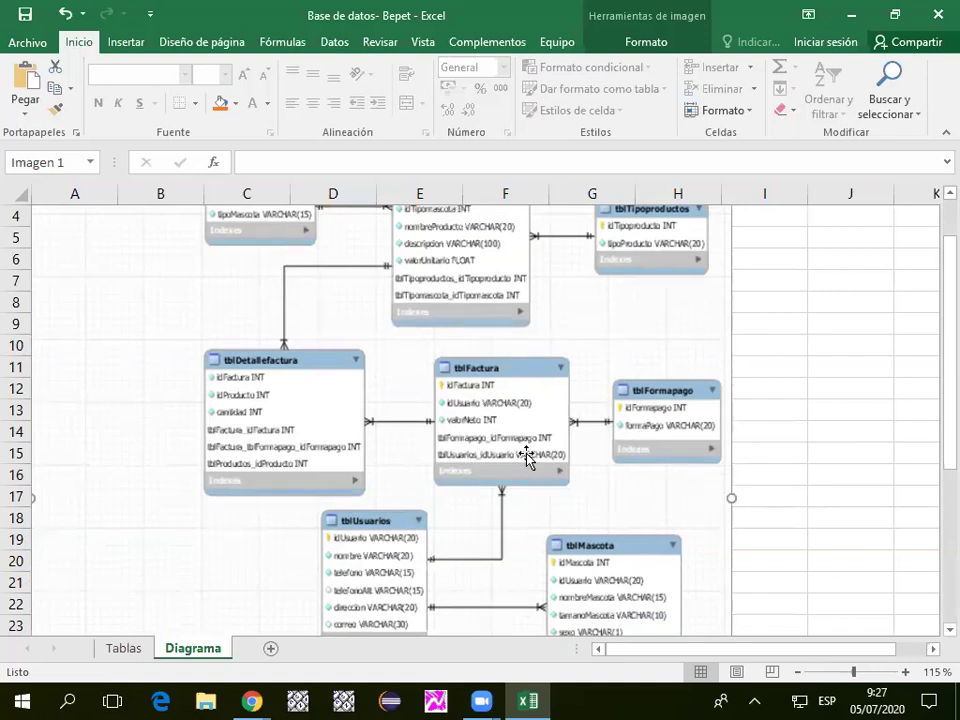
scroll(527, 457, "down", 1)
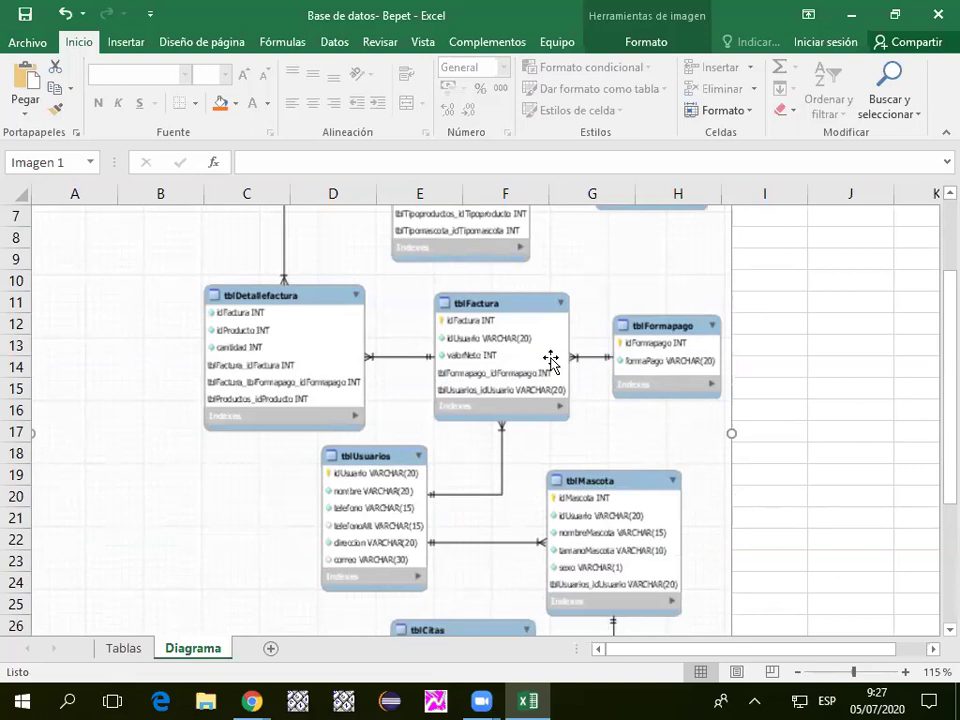
scroll(505, 387, "down", 1)
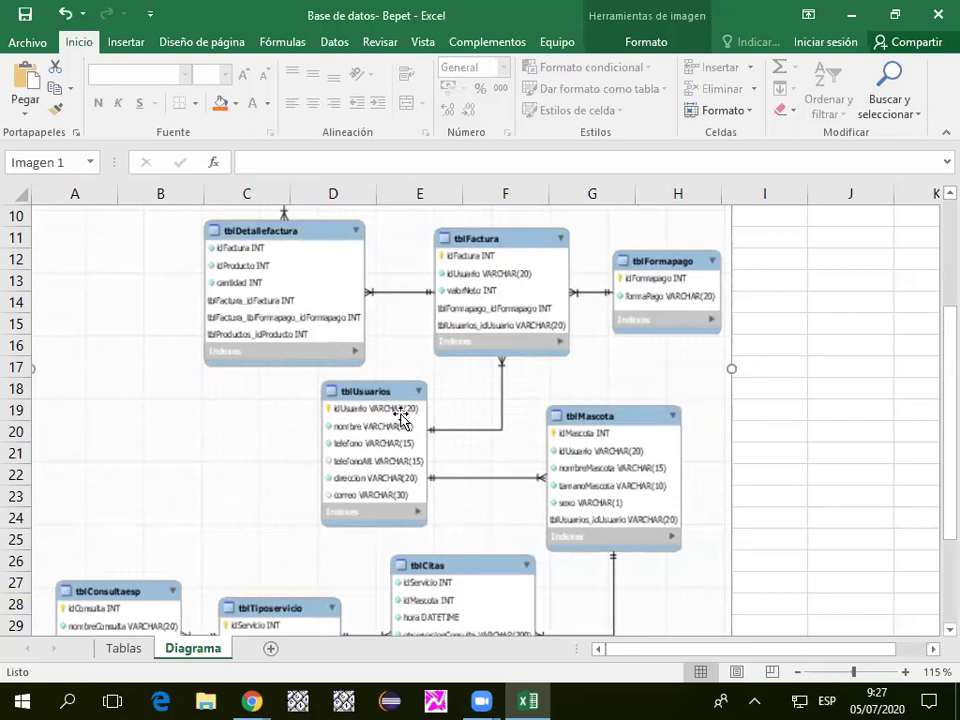
scroll(383, 458, "up", 1)
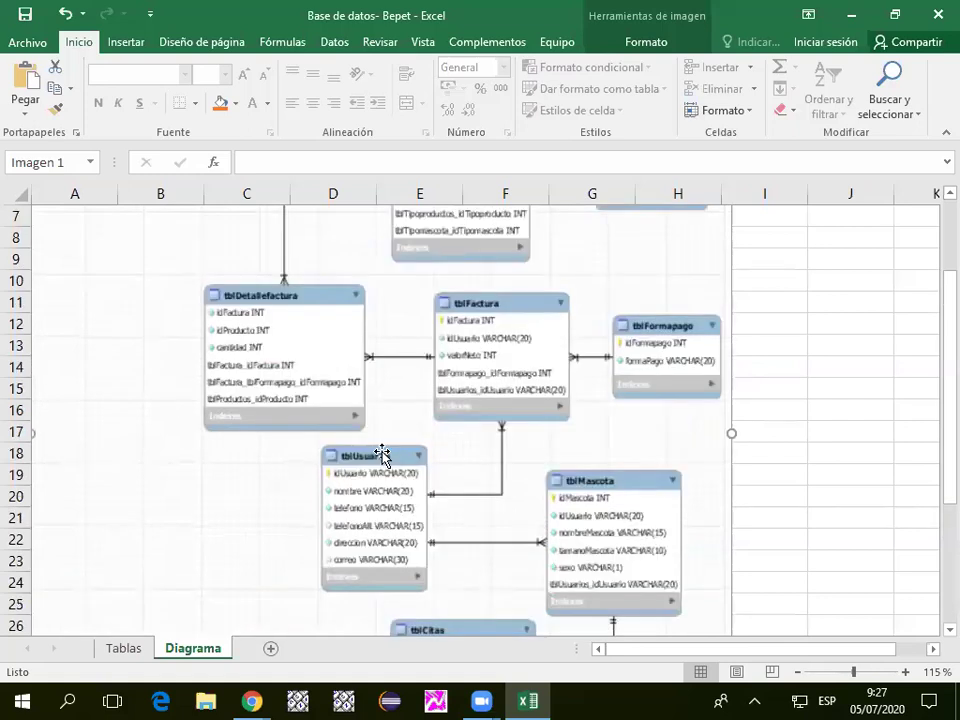
scroll(381, 452, "up", 2)
scroll(403, 439, "down", 1)
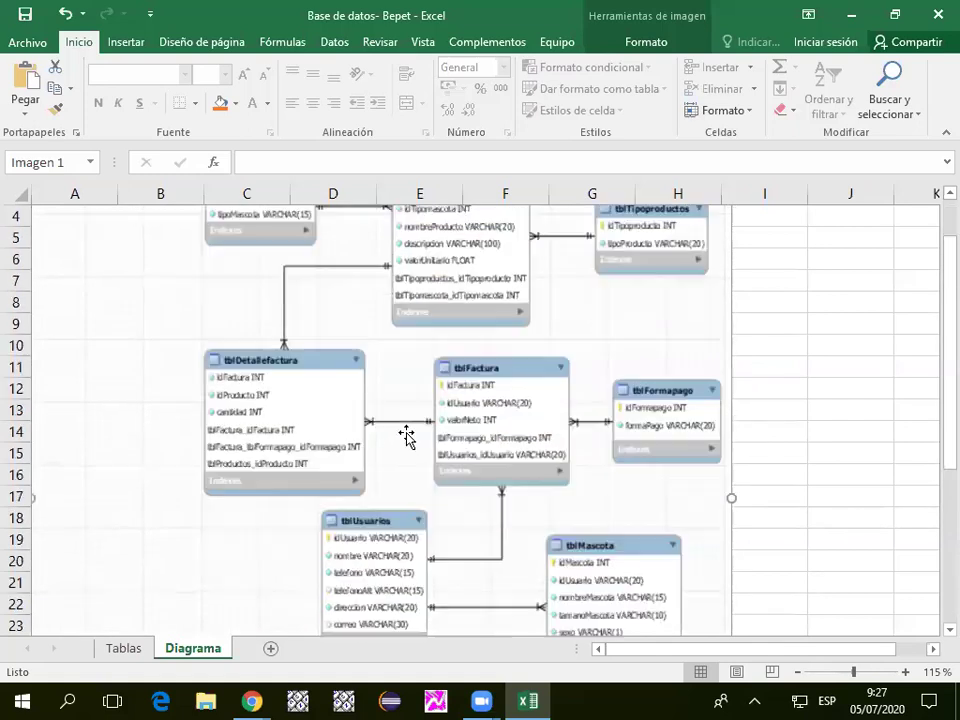
scroll(407, 437, "down", 2)
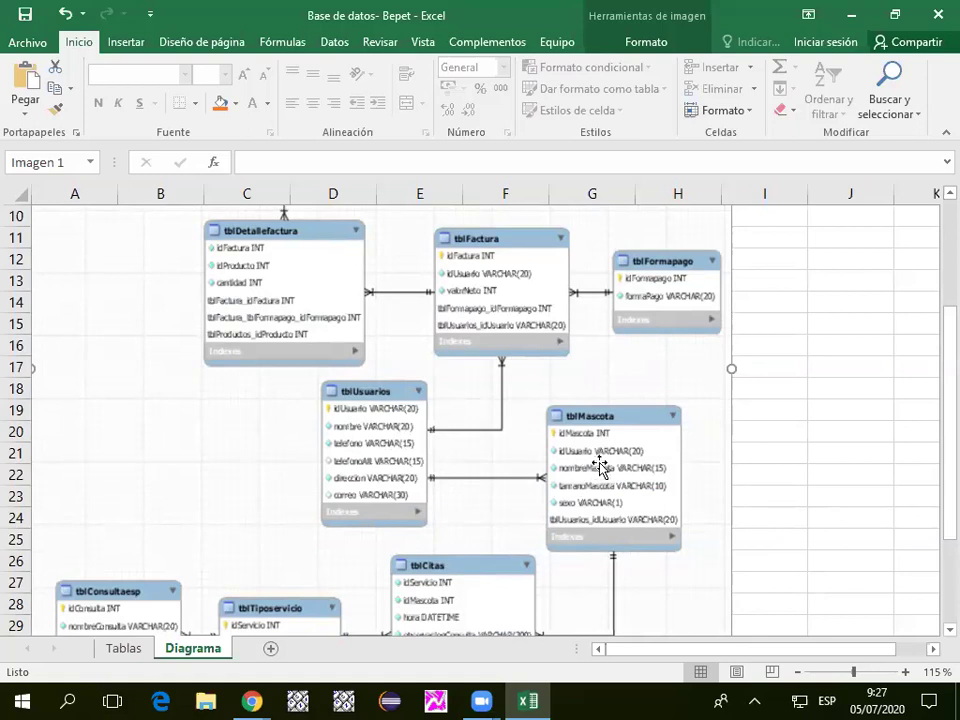
scroll(618, 443, "down", 2)
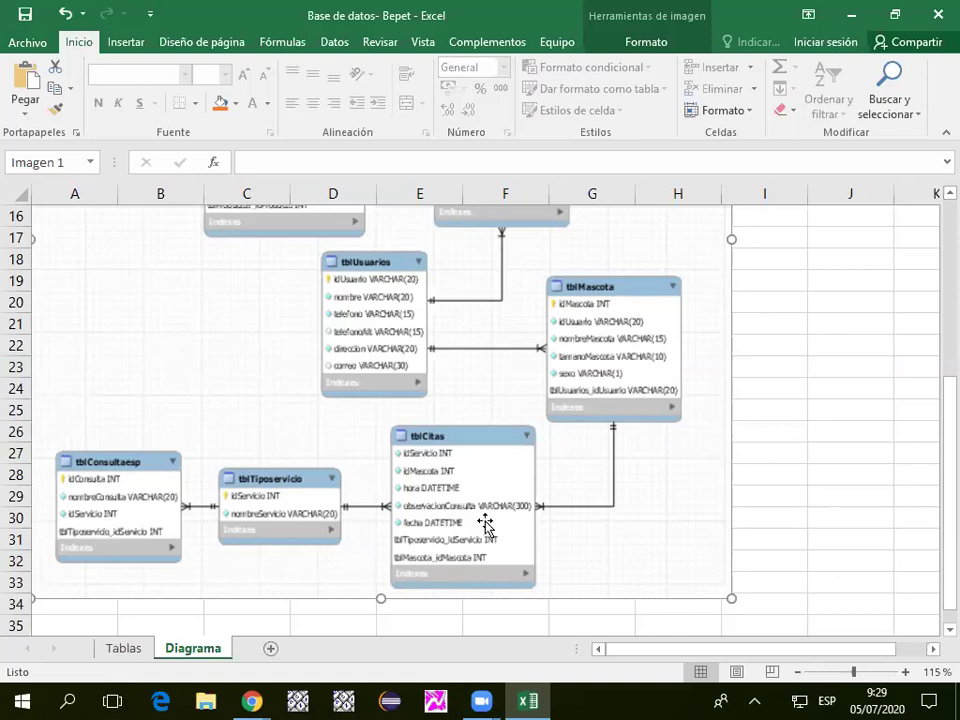
scroll(659, 544, "up", 5)
scroll(659, 544, "down", 7)
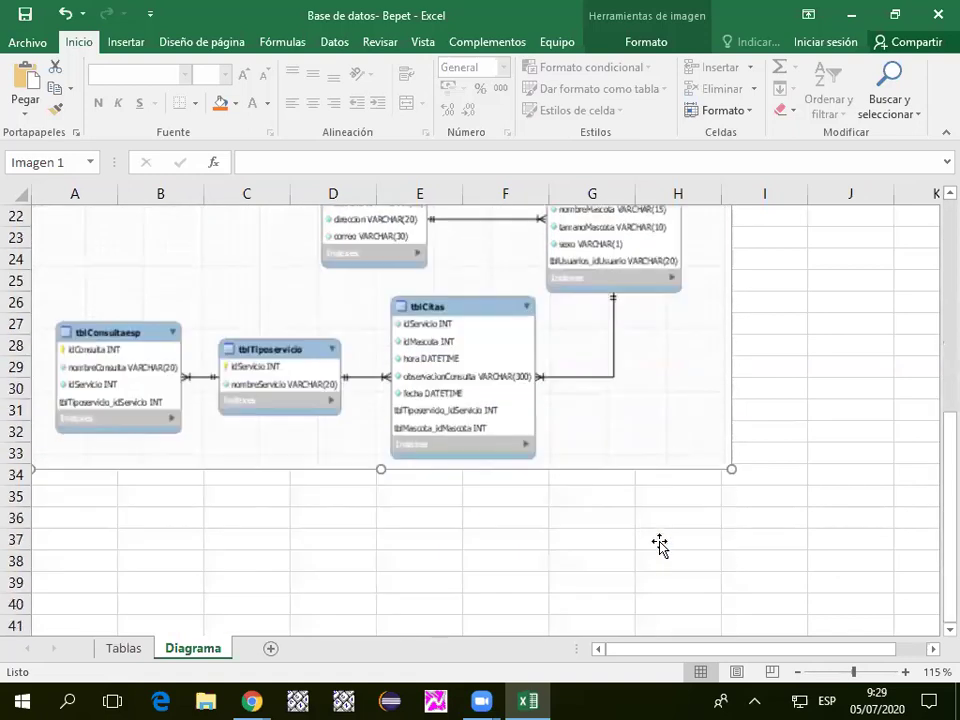
scroll(660, 546, "up", 6)
scroll(646, 561, "up", 1)
scroll(646, 561, "down", 6)
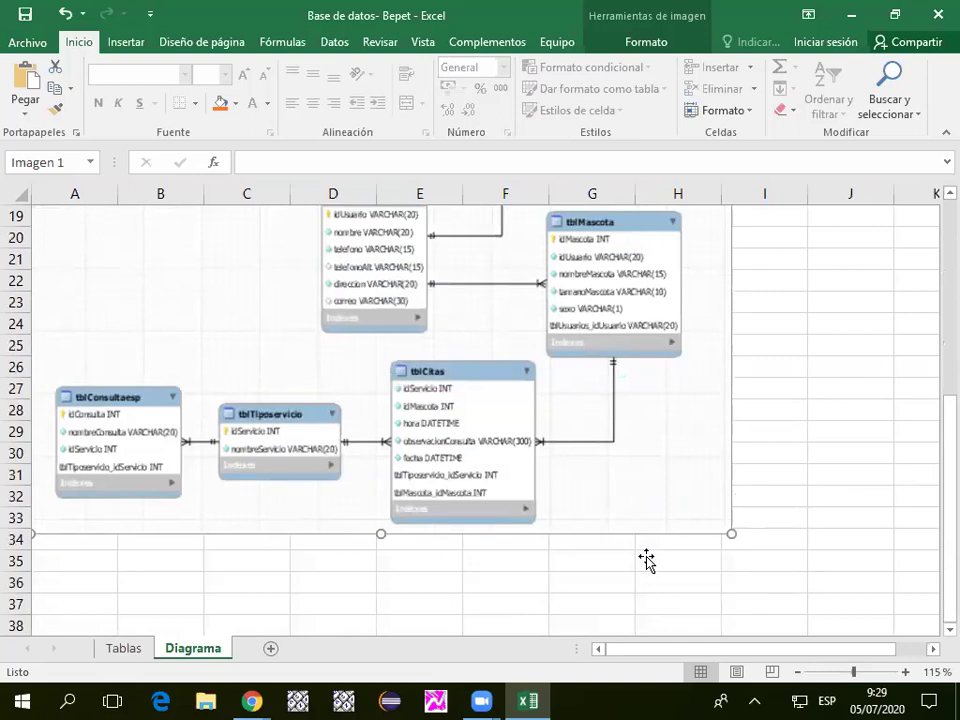
scroll(646, 561, "up", 3)
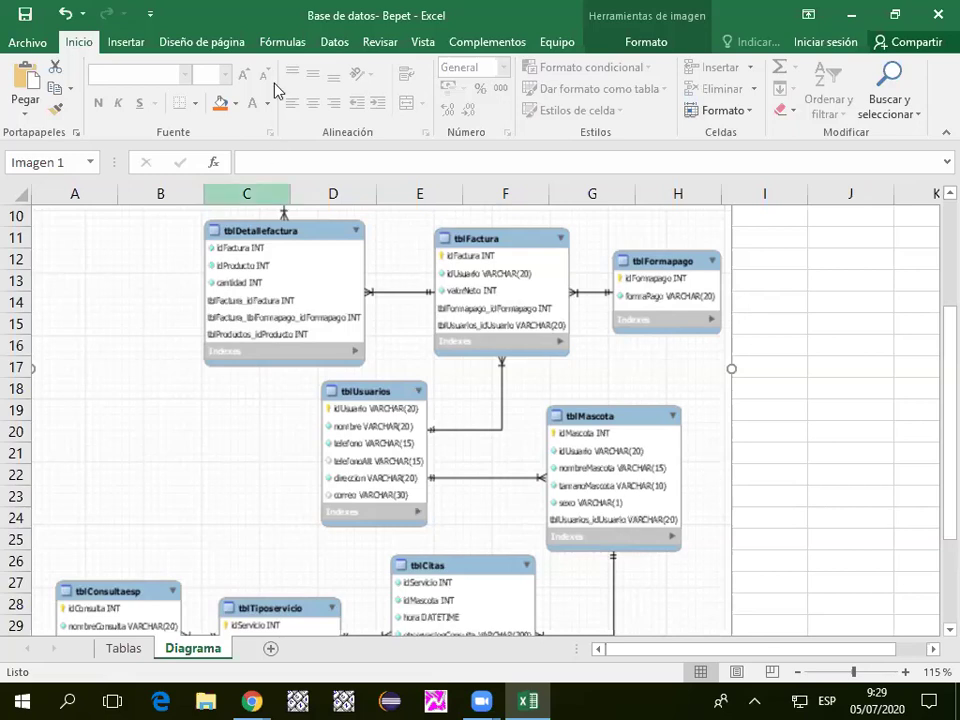
Examine the relationship diagram from tblProductos and tblFactura down to tblCitas and tblConsultaesp, returning to its start at tblProductos.
scroll(280, 316, "up", 3)
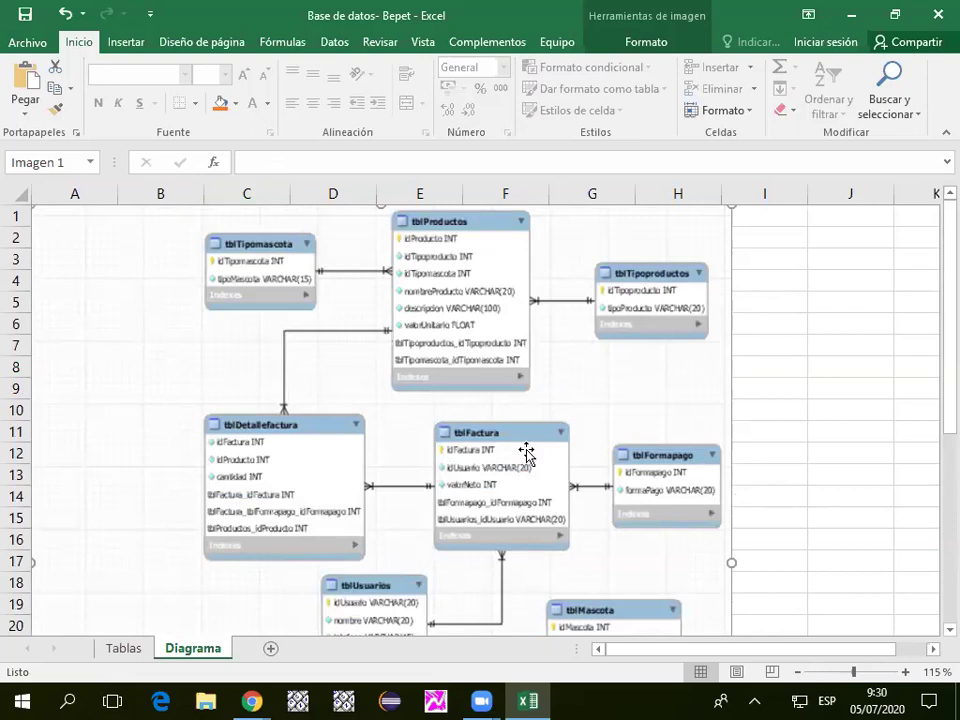
scroll(558, 500, "down", 3)
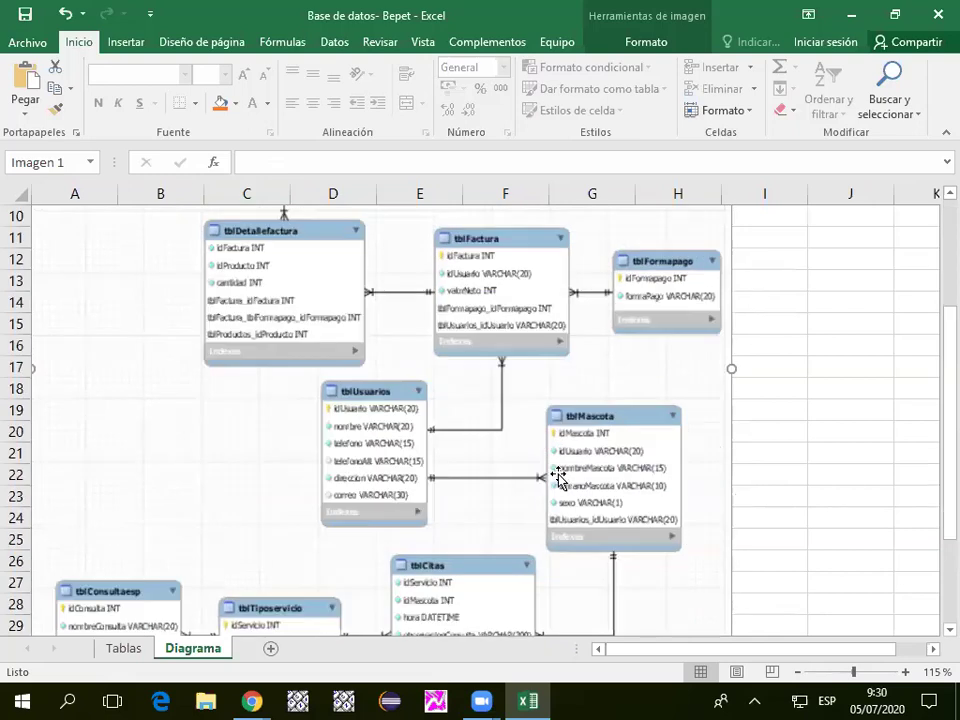
scroll(530, 490, "down", 3)
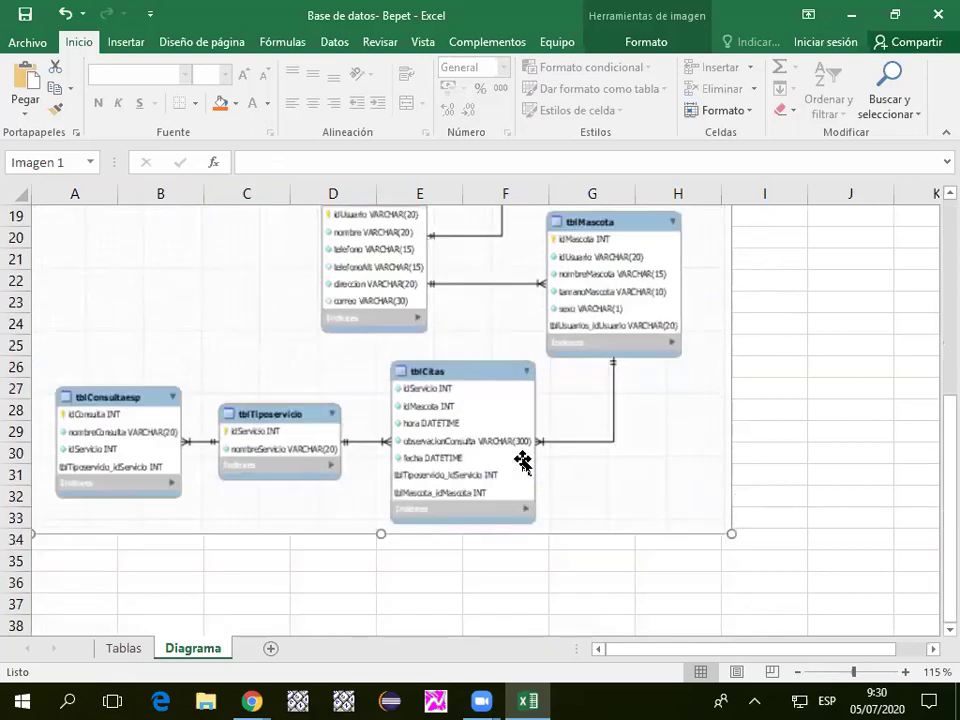
scroll(476, 467, "up", 5)
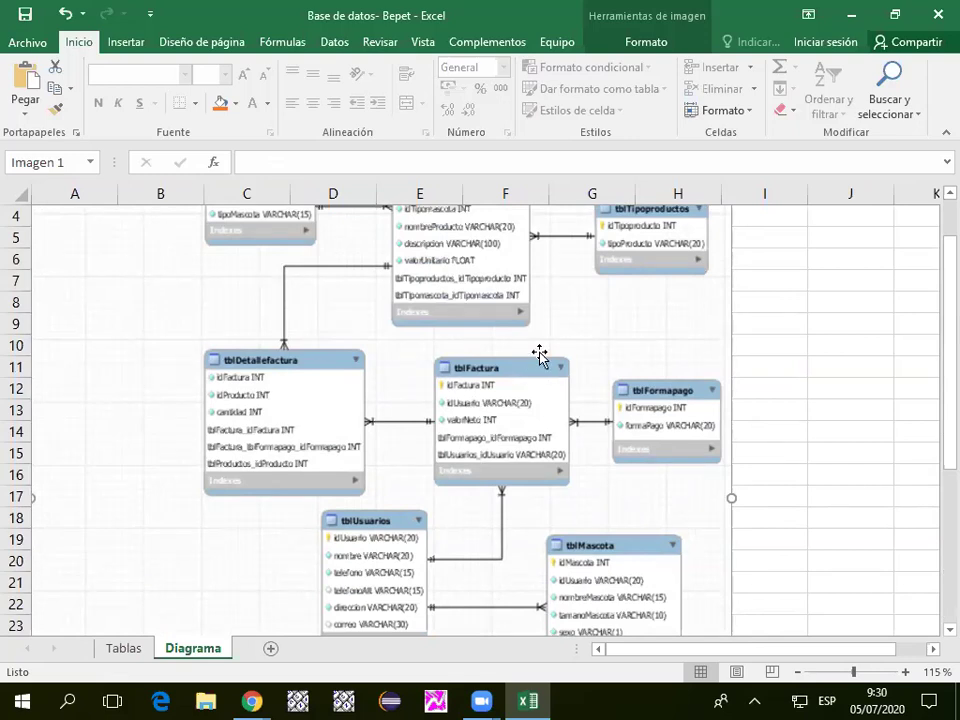
scroll(340, 350, "up", 1)
scroll(191, 336, "down", 1)
scroll(171, 339, "up", 1)
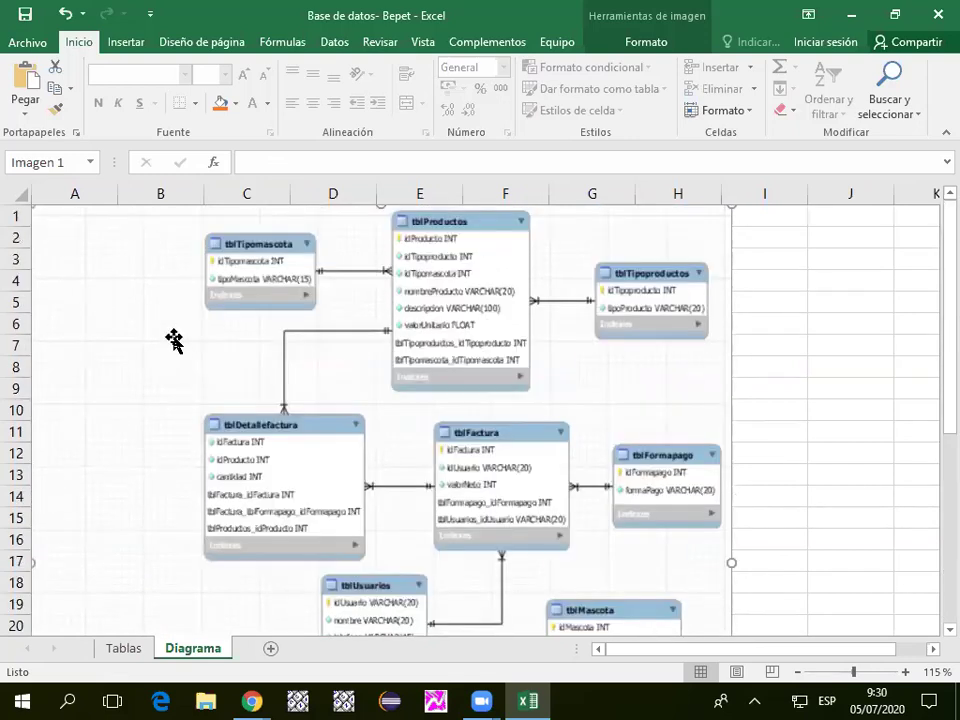
scroll(161, 357, "down", 1)
scroll(161, 357, "down", 5)
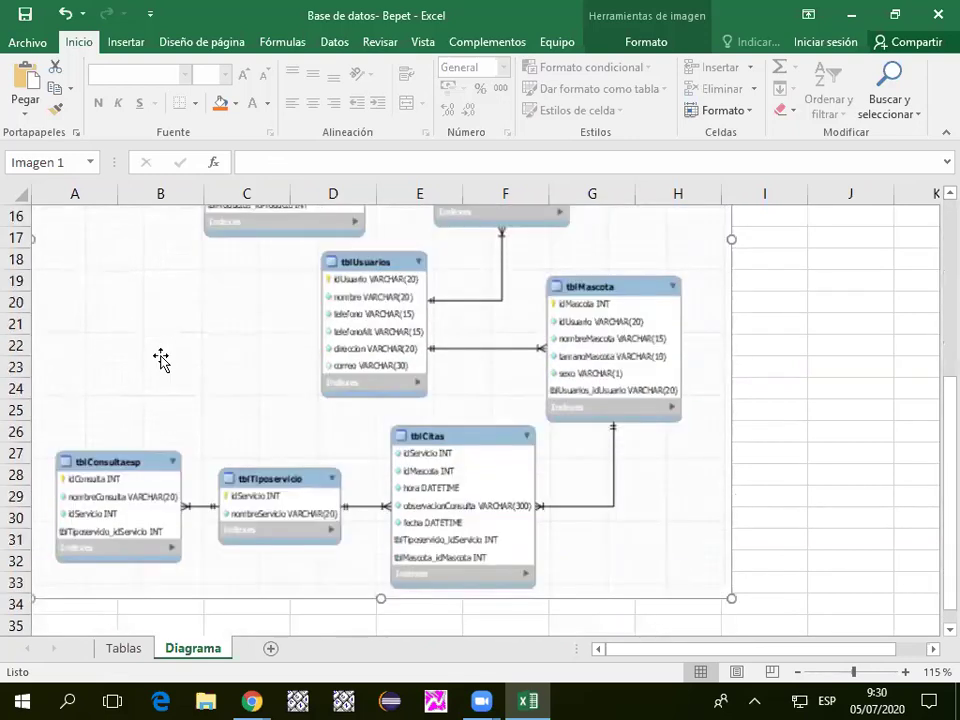
scroll(161, 360, "up", 1)
scroll(161, 360, "down", 2)
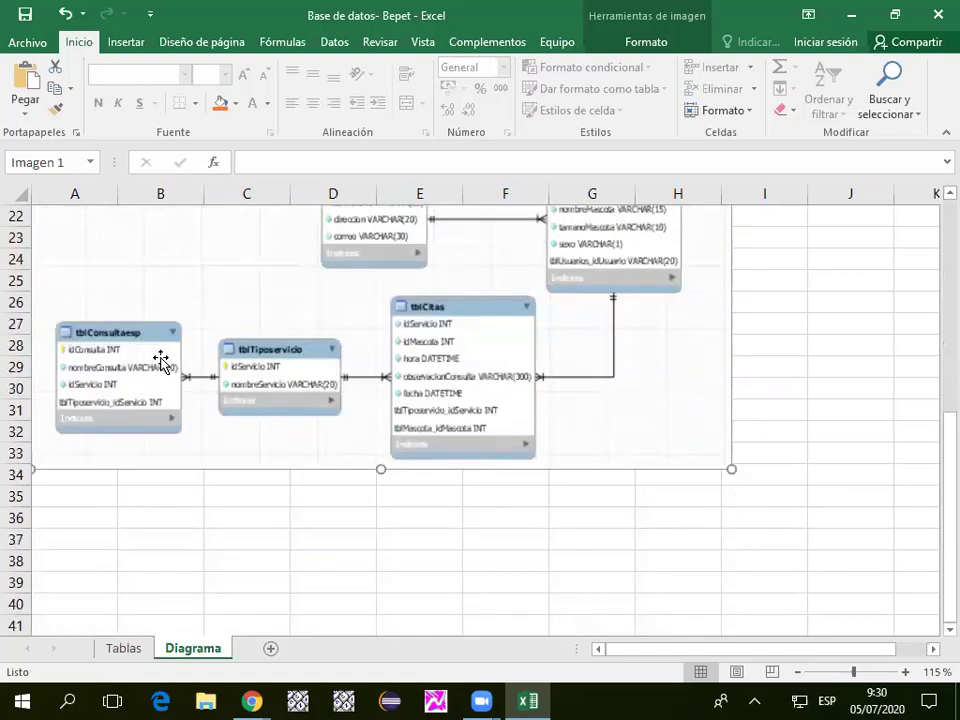
scroll(161, 360, "up", 5)
scroll(161, 362, "up", 2)
scroll(161, 362, "down", 1)
scroll(161, 362, "up", 1)
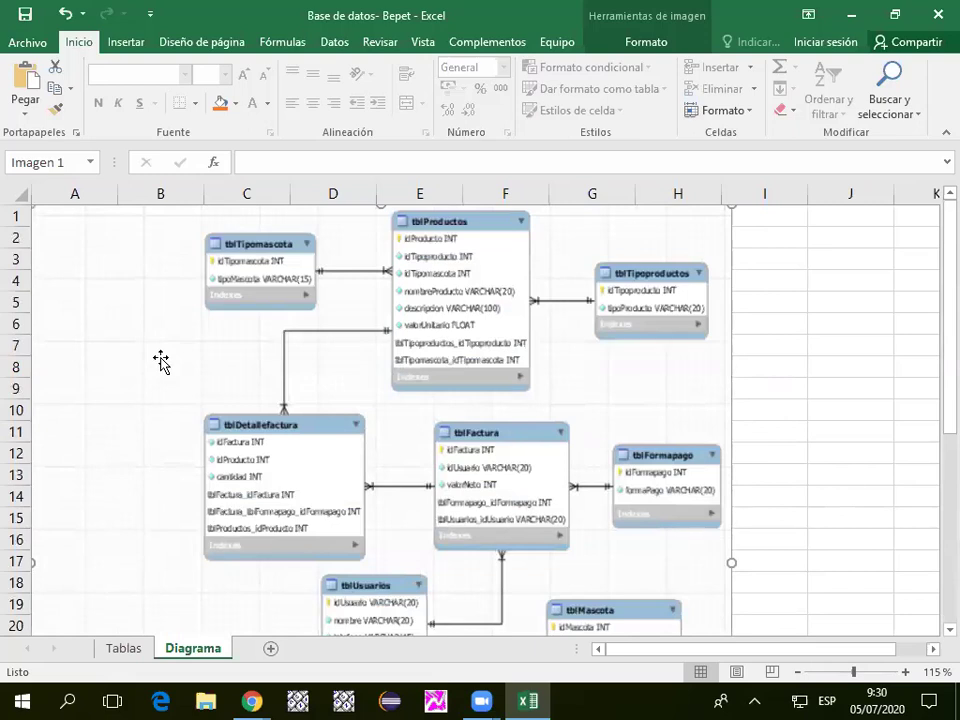
Review the diagram's relations among tblFactura, tblUsuarios, tblMascota and tblCitas once more.
scroll(139, 409, "down", 1)
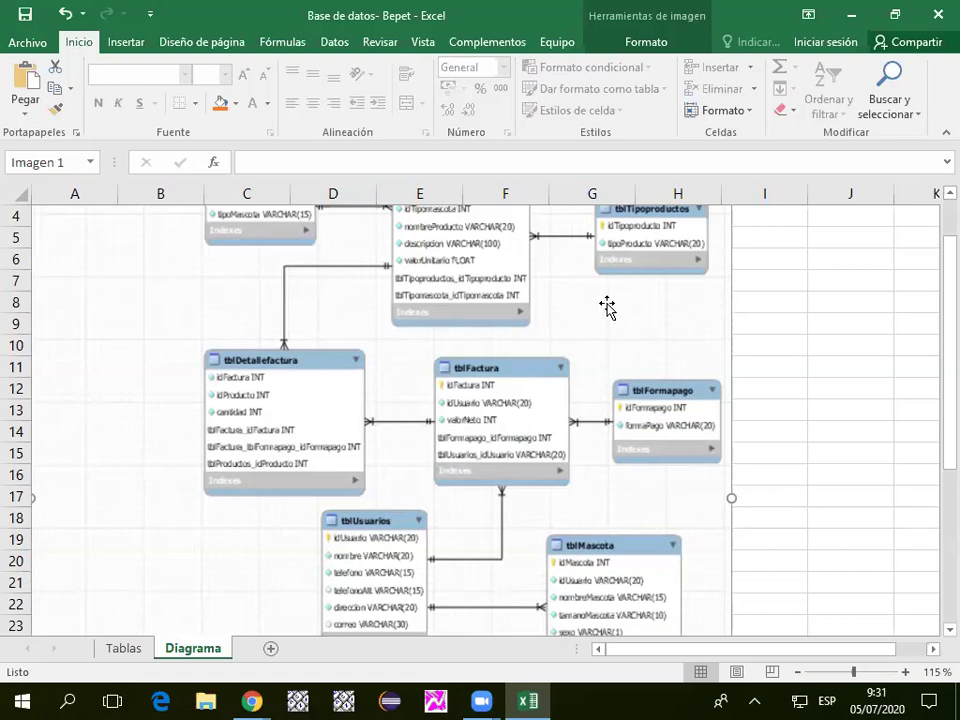
scroll(600, 330, "up", 1)
scroll(781, 387, "down", 4)
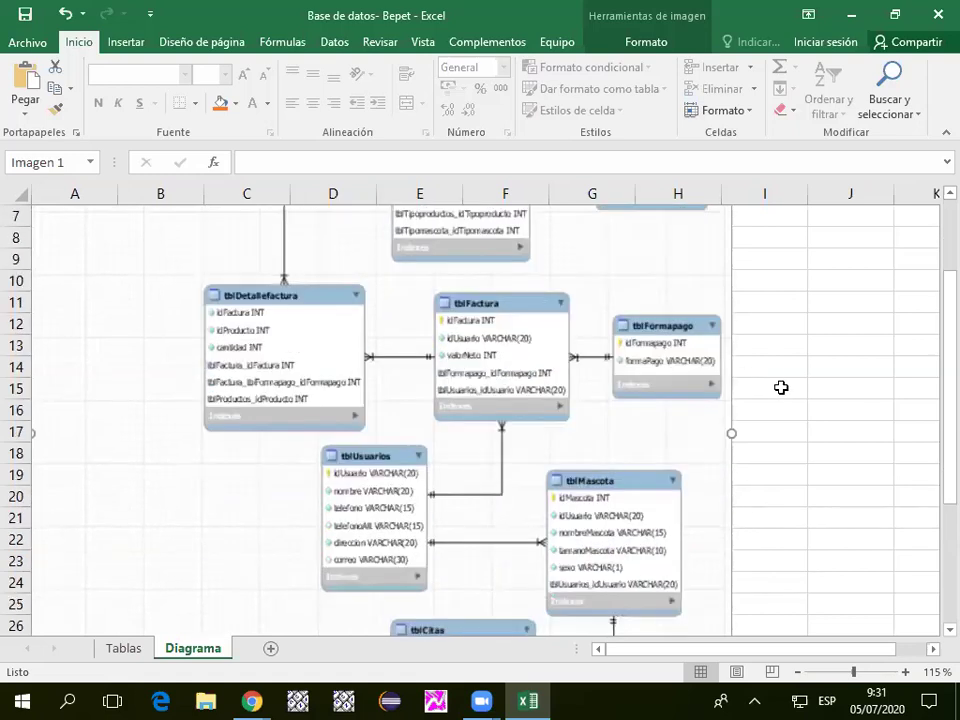
scroll(783, 387, "down", 2)
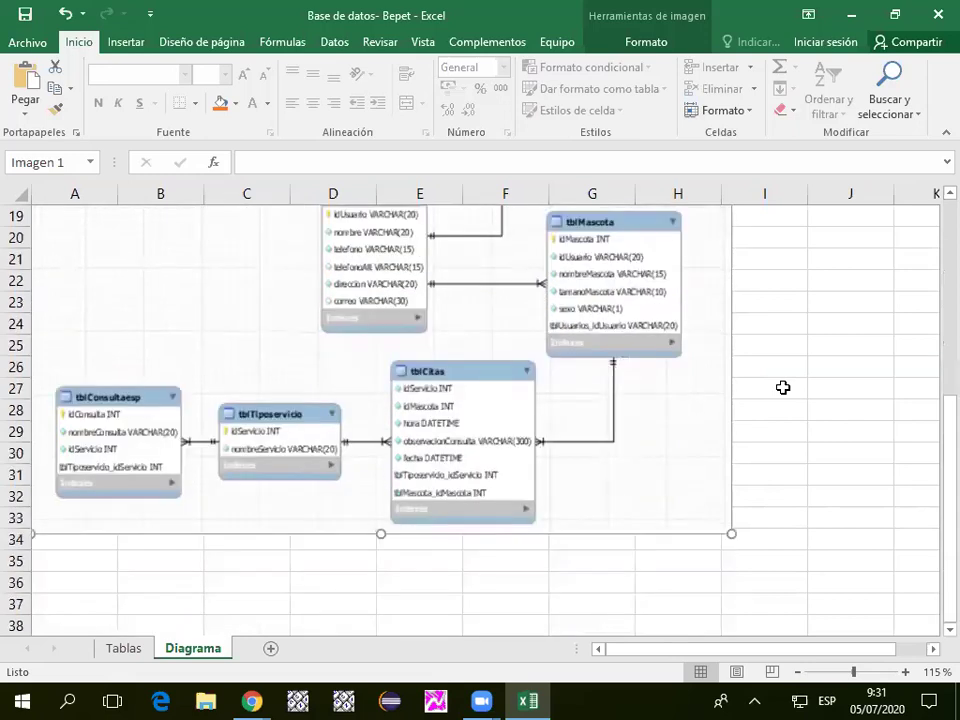
scroll(783, 387, "up", 2)
scroll(783, 387, "down", 1)
scroll(783, 387, "up", 1)
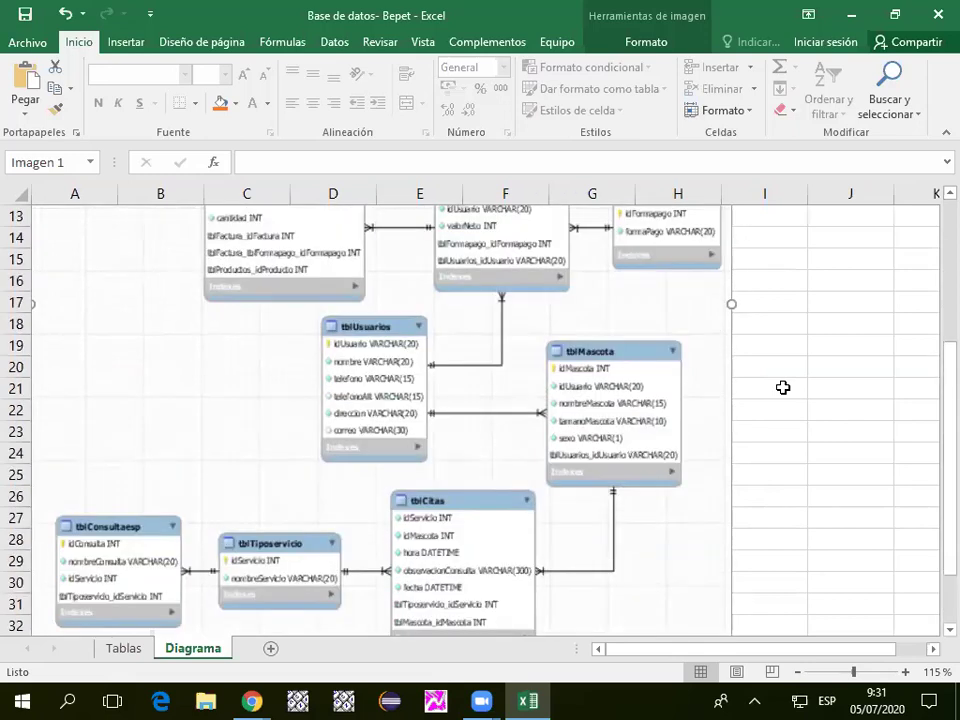
scroll(783, 387, "up", 1)
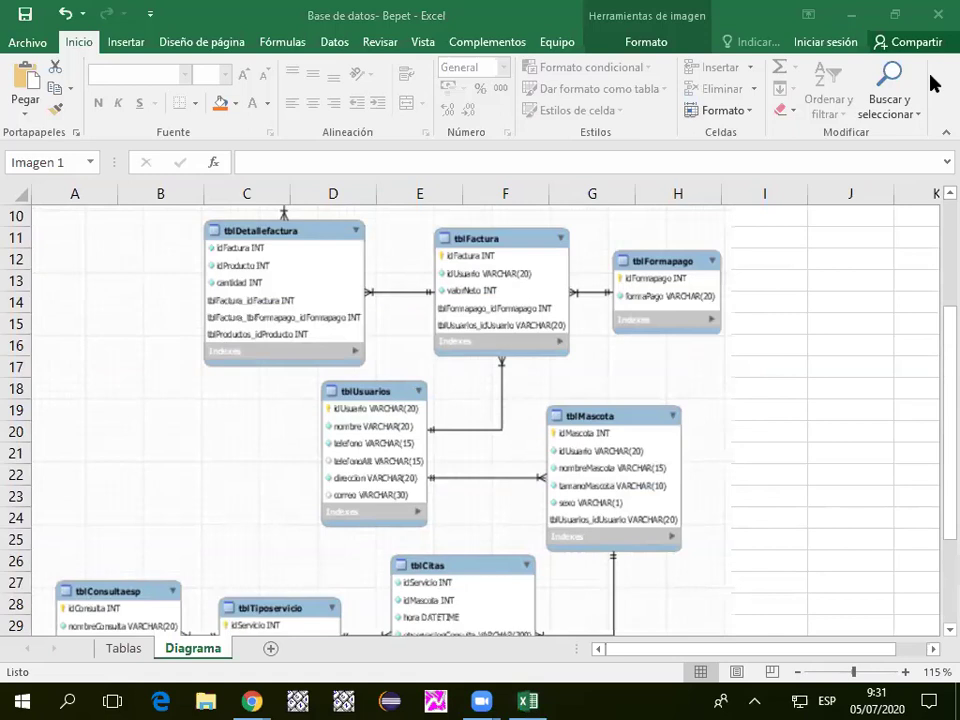
Open the Tablas sheet and check idMascota's data type, size and autoincrement mark in tblMascota.
left_click(122, 648)
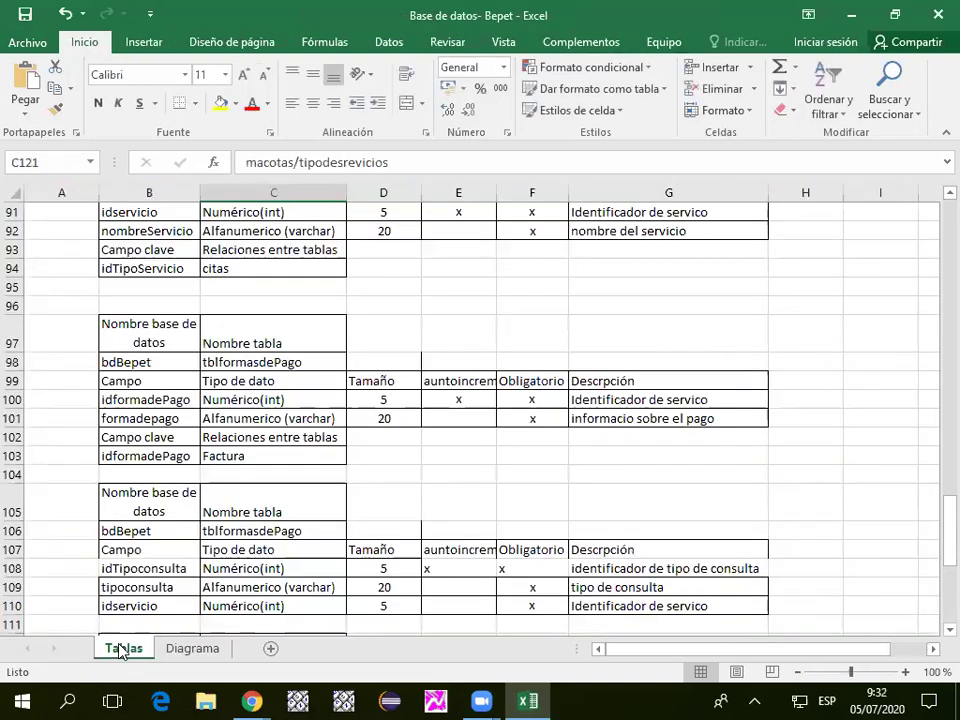
scroll(226, 439, "up", 6)
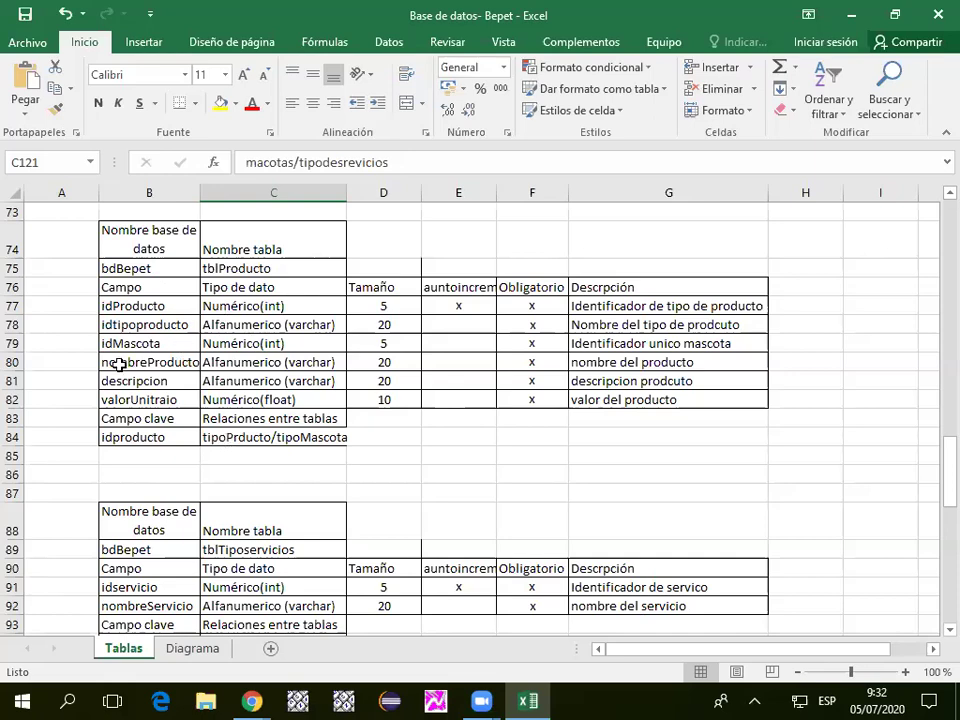
scroll(200, 340, "up", 20)
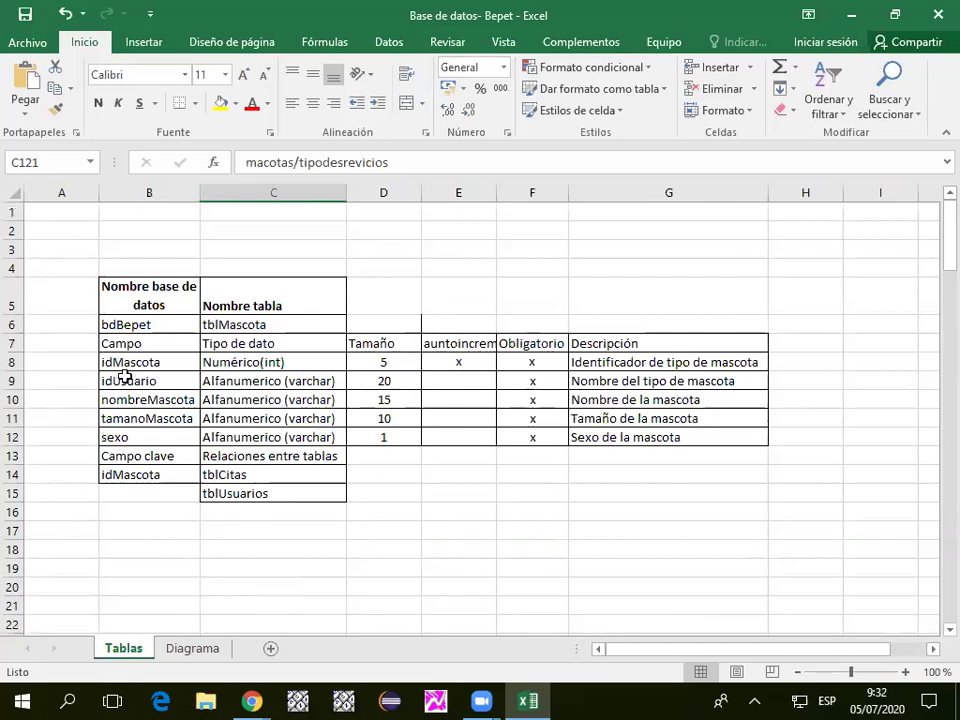
left_click_drag(124, 366, 413, 365)
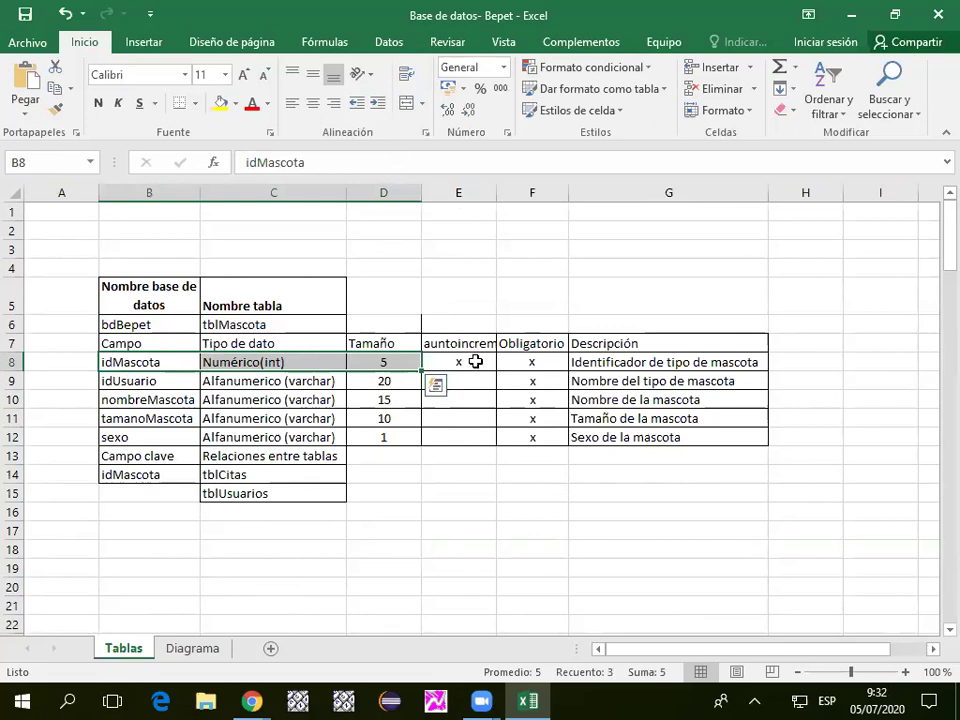
left_click(469, 364)
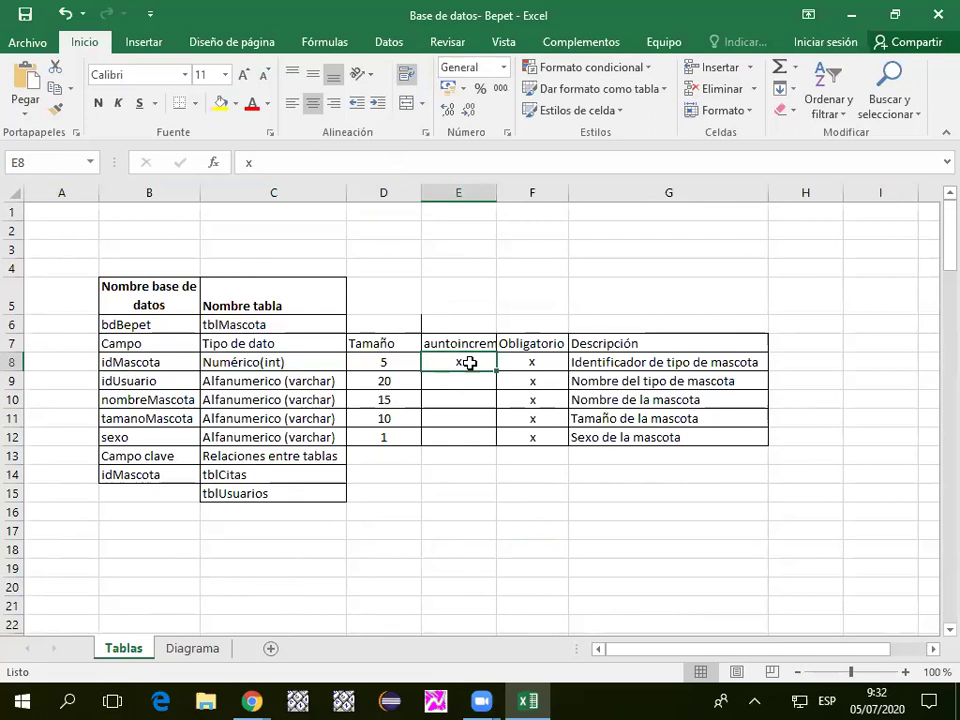
Compare the data type of idUsuario in tblFactura with its definition in tblUsuarios, selecting the field and type cells in each table.
scroll(203, 428, "down", 5)
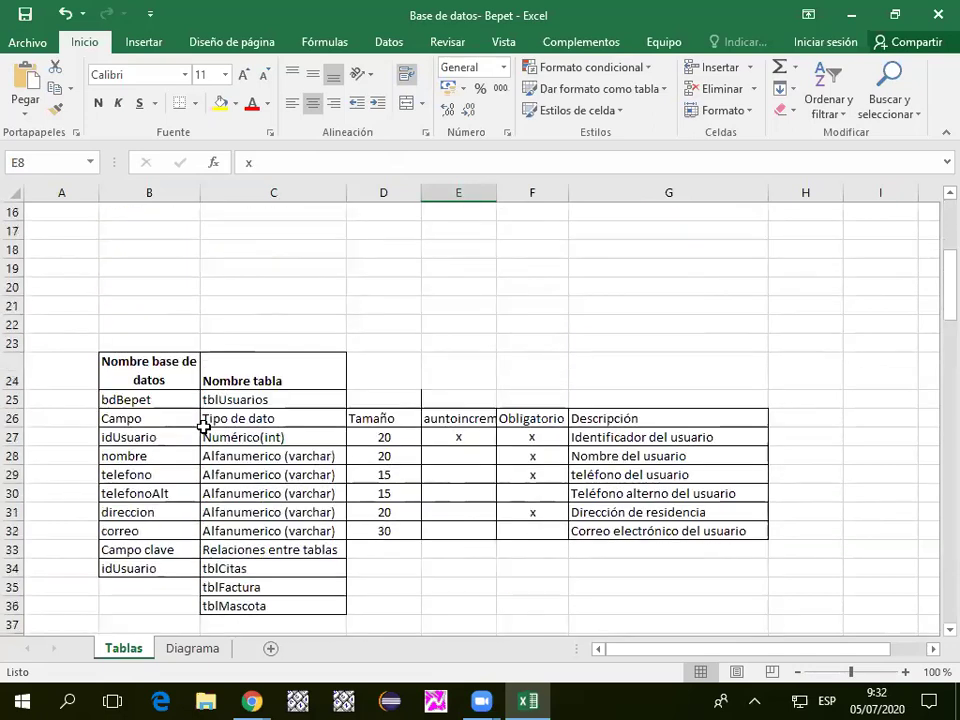
scroll(100, 510, "down", 7)
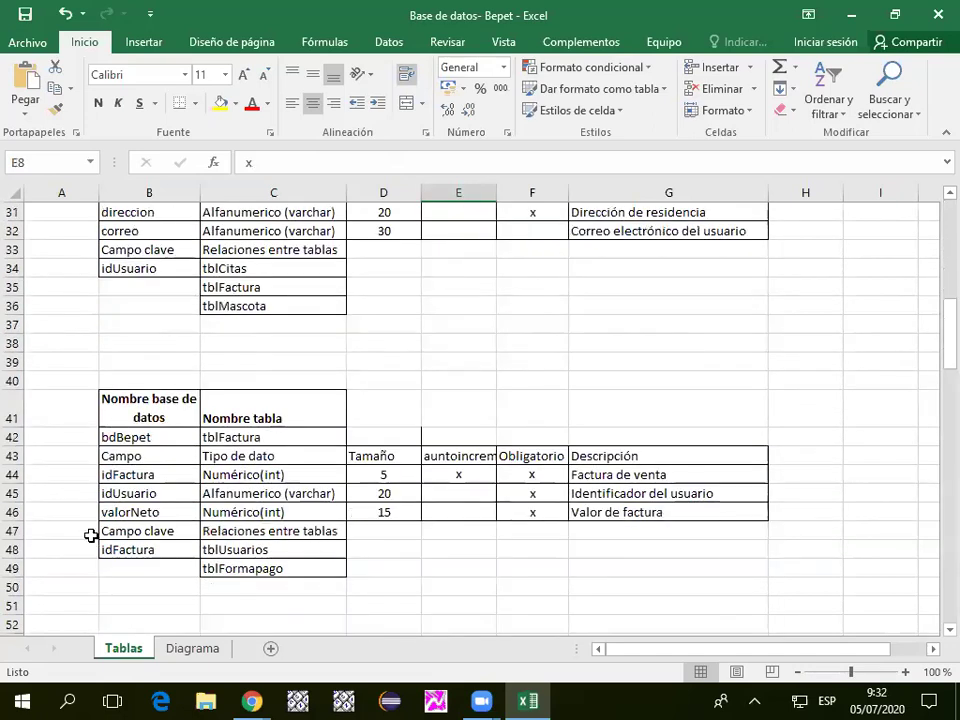
scroll(90, 485, "down", 2)
scroll(120, 450, "up", 3)
left_click_drag(100, 440, 325, 435)
scroll(220, 410, "up", 5)
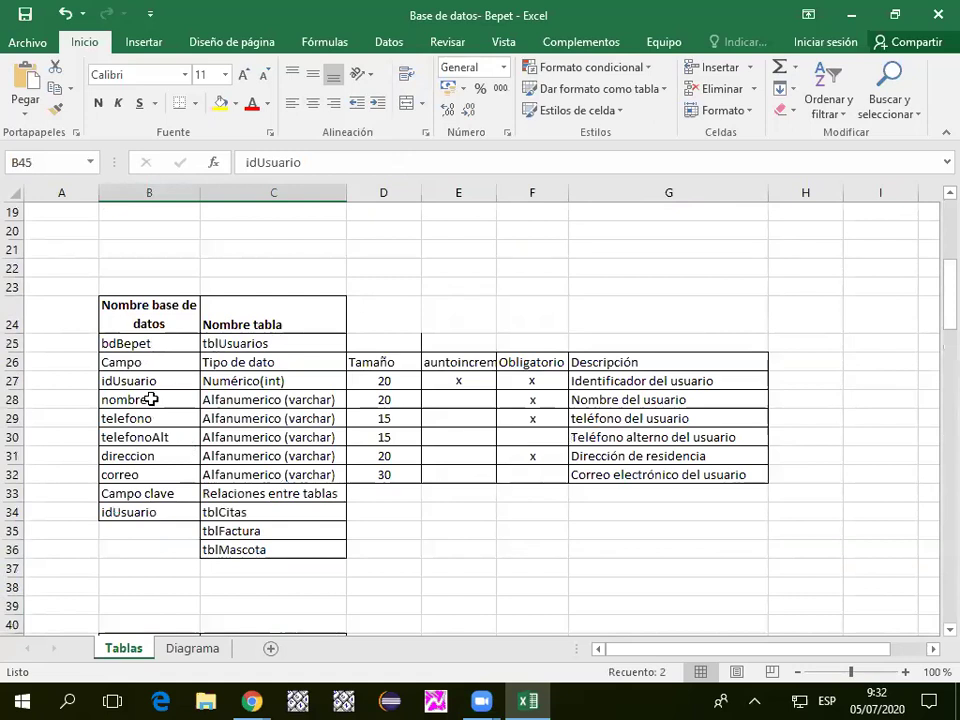
left_click_drag(145, 381, 334, 382)
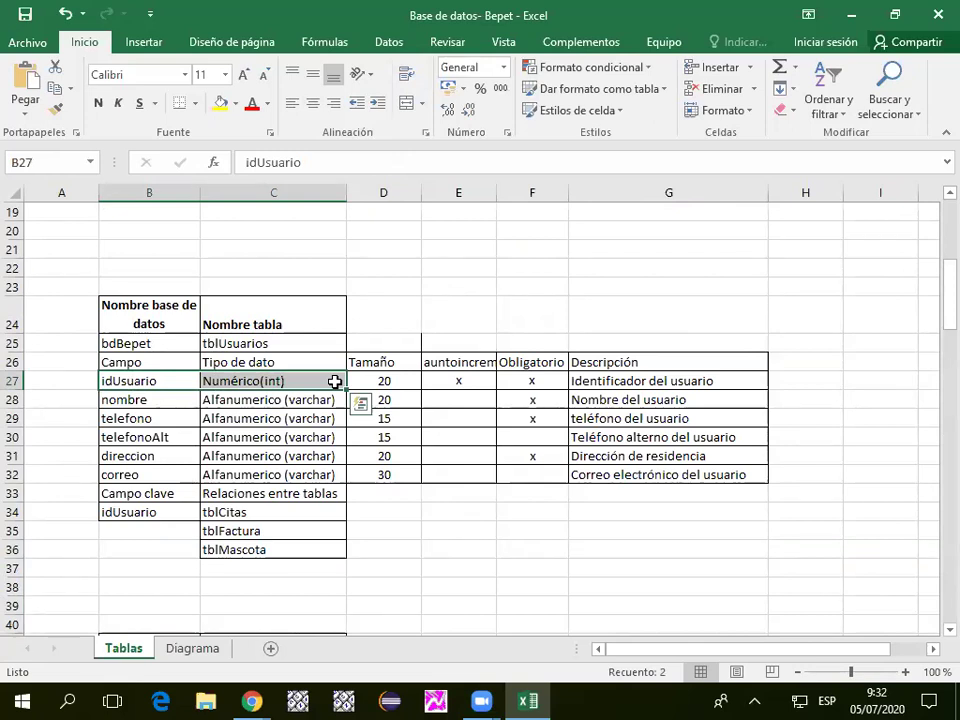
scroll(250, 390, "down", 4)
left_click_drag(124, 493, 294, 491)
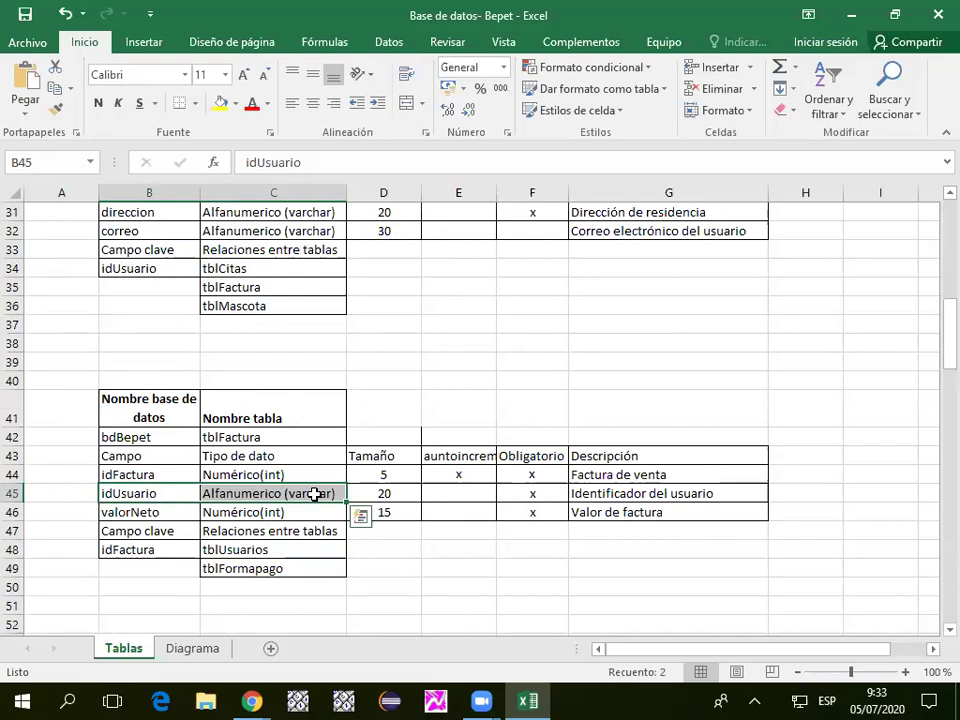
Select the idUsuario row of tblUsuarios from field name through autoincrement and check it against the tblFactura fields.
scroll(314, 494, "up", 1)
scroll(314, 493, "down", 2)
scroll(300, 500, "up", 5)
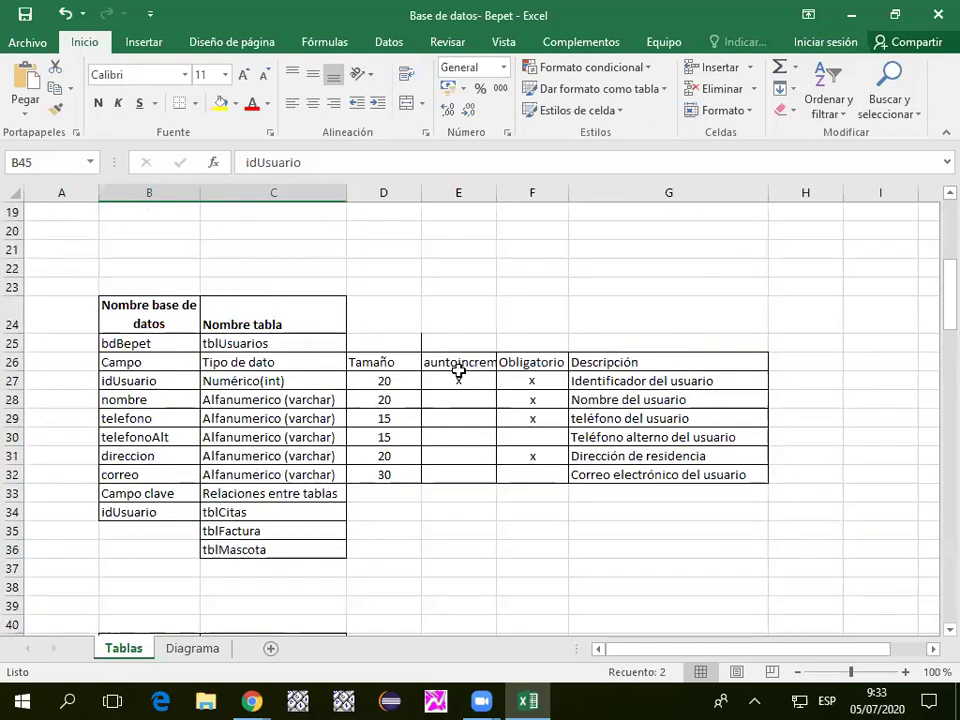
left_click_drag(473, 385, 176, 381)
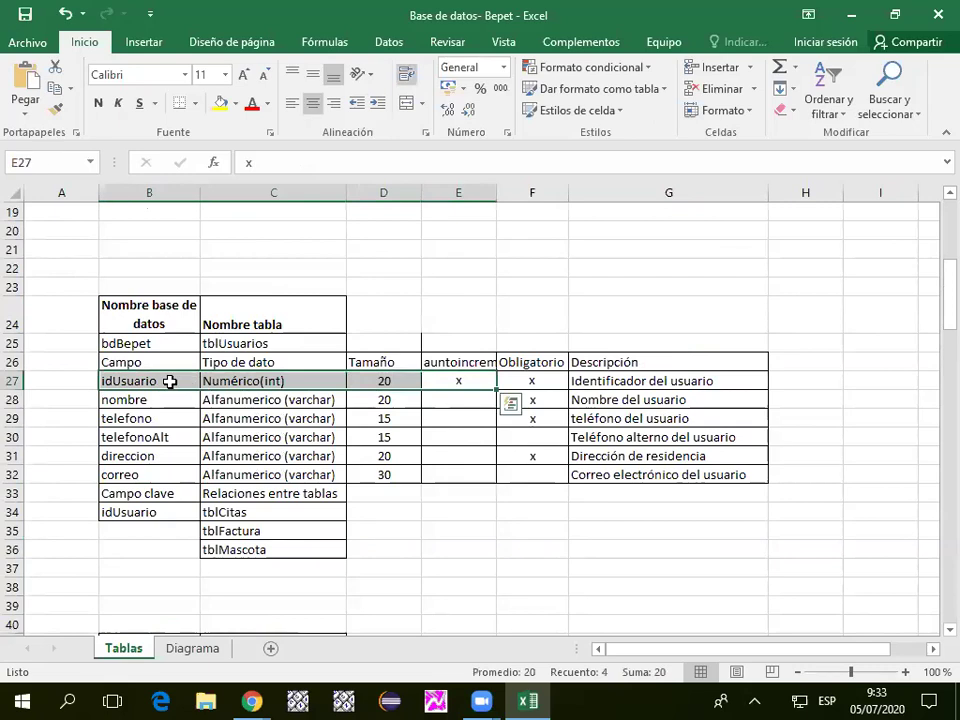
scroll(132, 432, "down", 5)
scroll(140, 420, "down", 1)
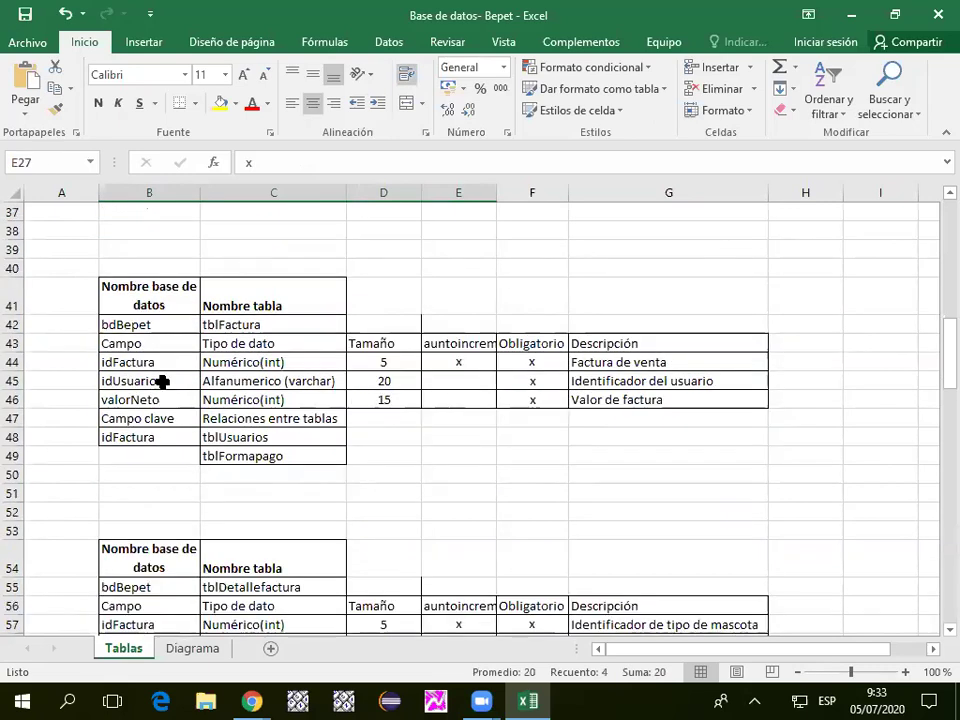
Set idUsuario's data type in tblUsuarios to Alfanumerico (varchar) and delete its autoincrement mark in E27.
scroll(190, 400, "up", 6)
left_click(229, 394)
left_click(268, 383)
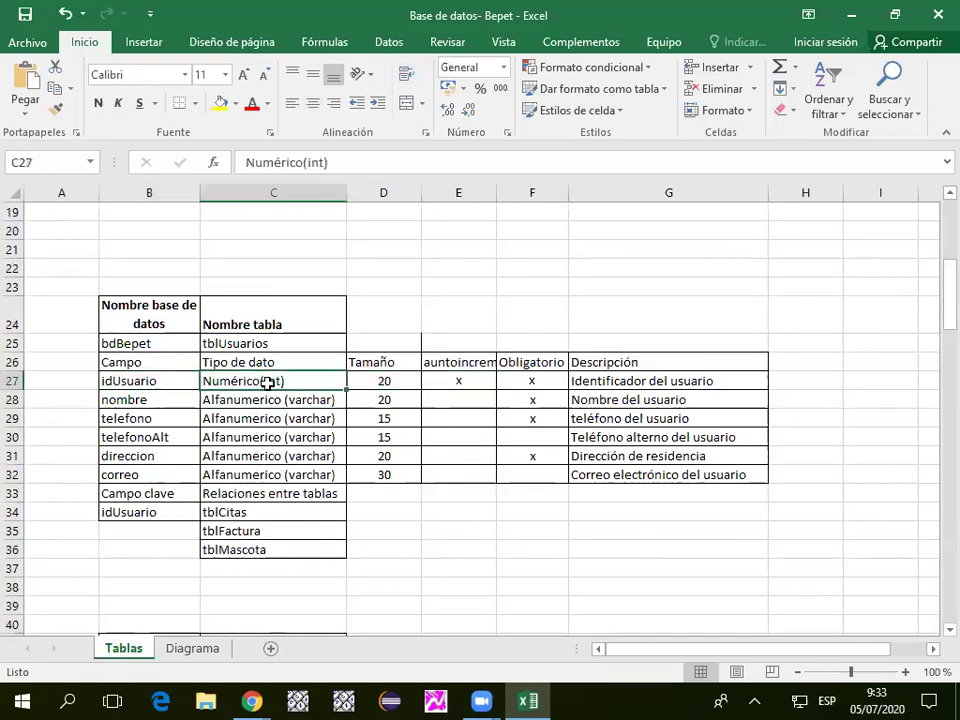
key("BackSpace")
type("Alfanume")
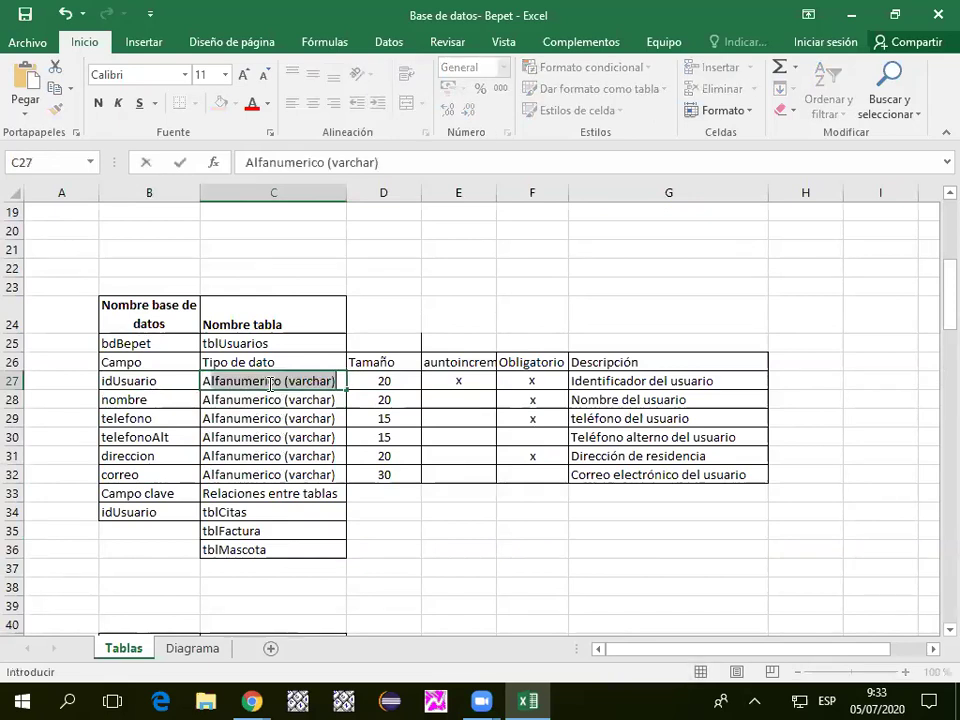
key("Return")
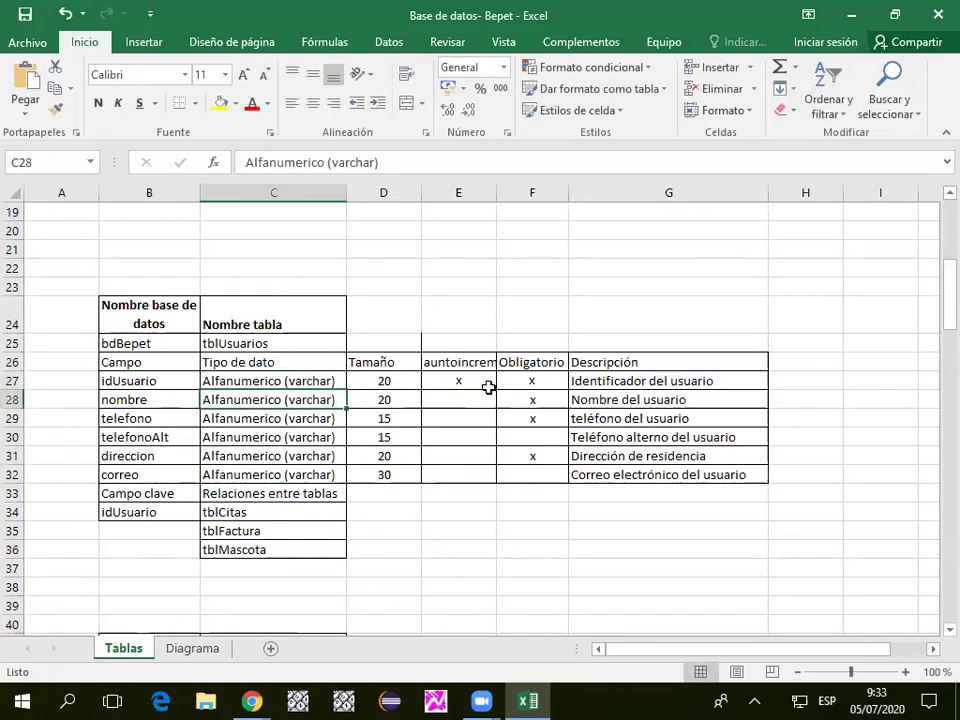
left_click(482, 381)
key("Delete")
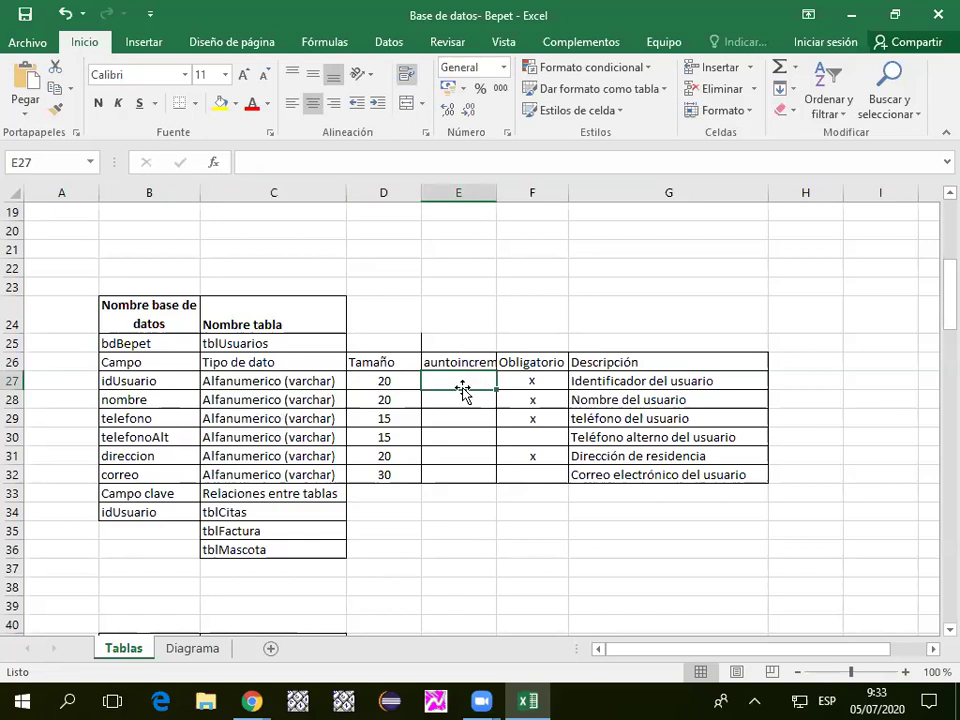
Check idUsuario's data type and autoincrement cells and the telefono row in tblUsuarios, ending on the empty cell F23.
left_click(147, 396)
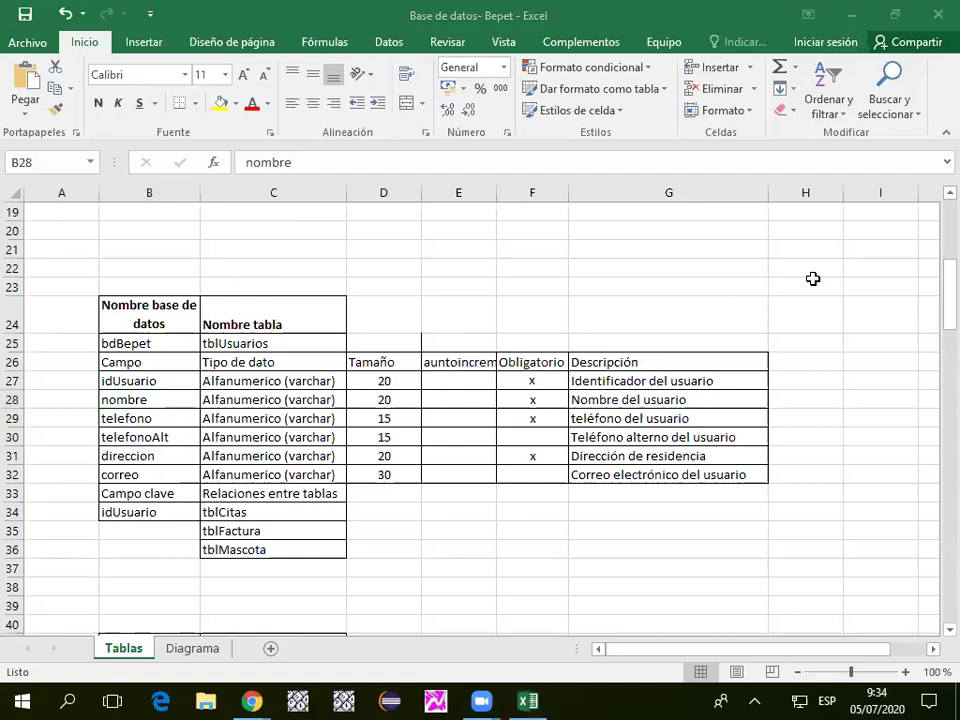
left_click(212, 378)
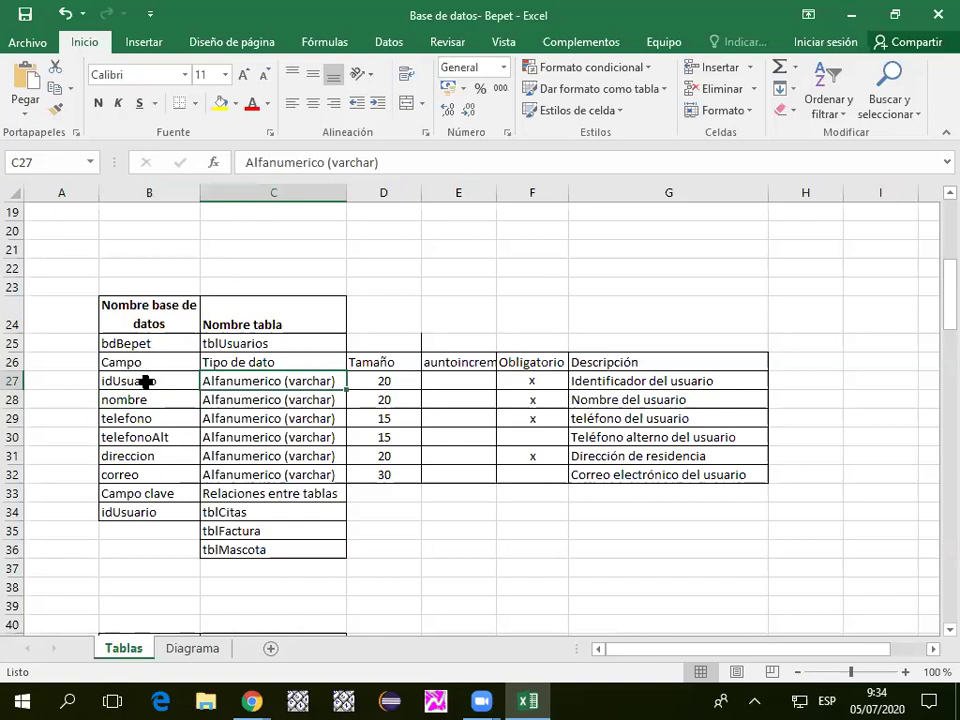
left_click(456, 363)
left_click(456, 373)
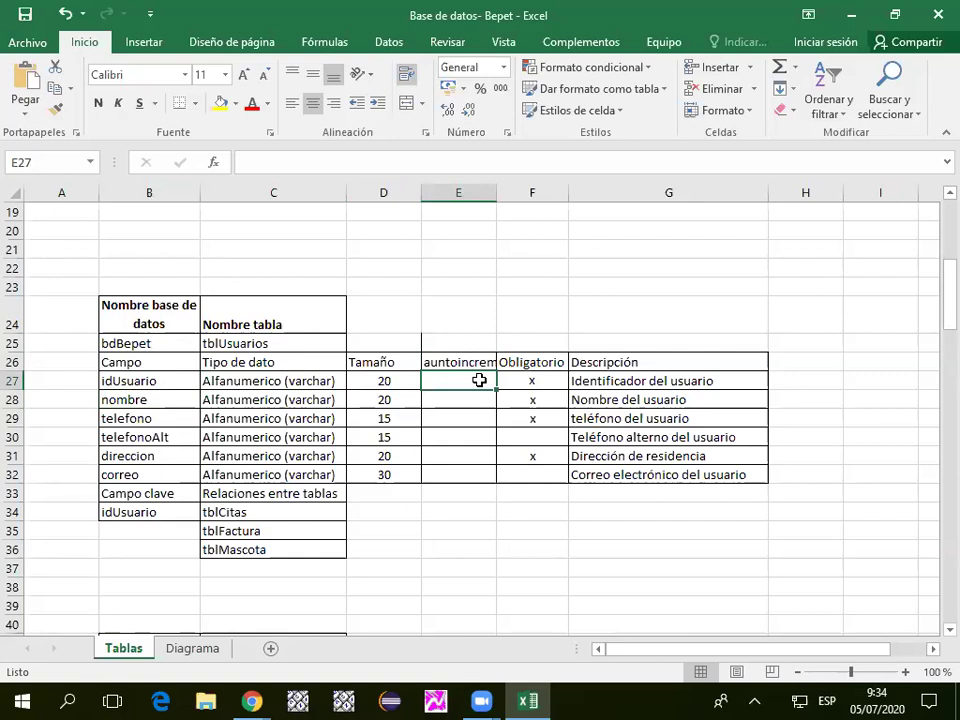
left_click_drag(126, 418, 460, 414)
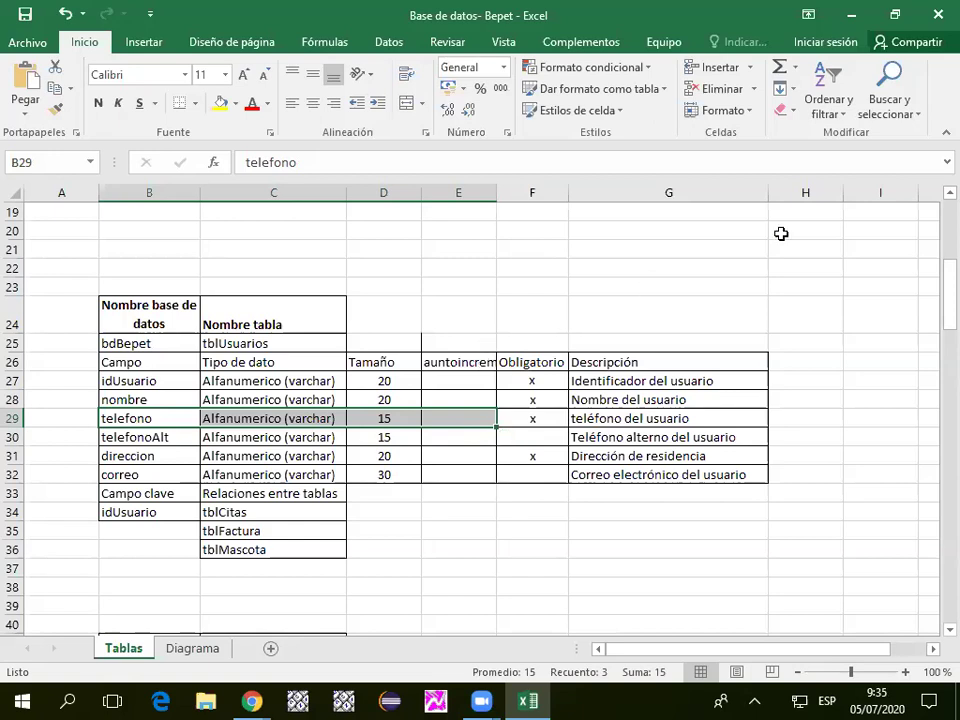
left_click(527, 285)
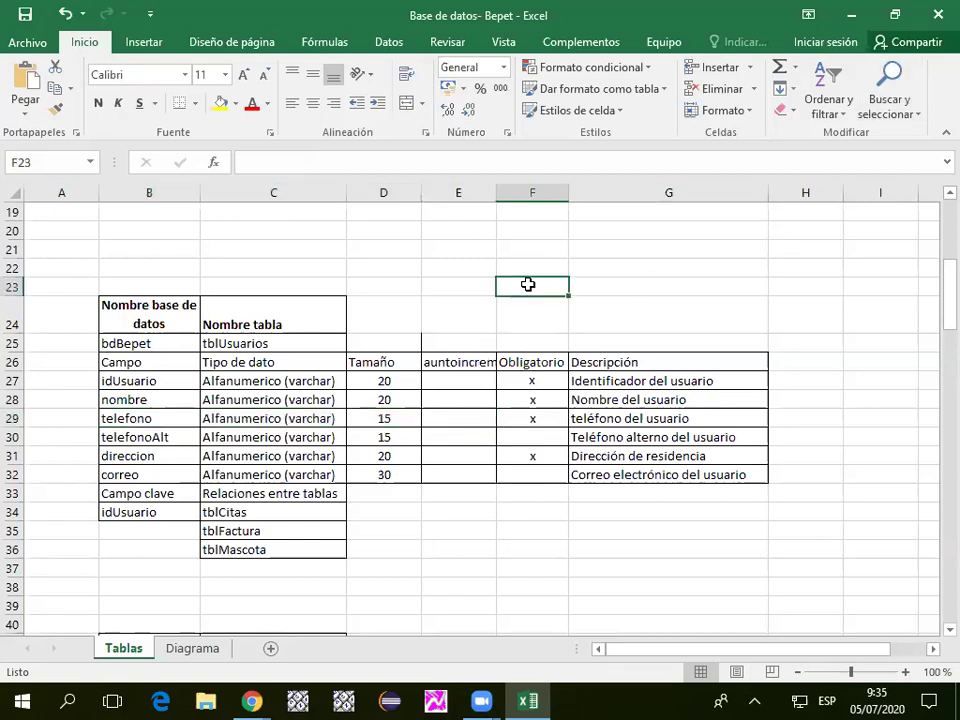
Look over the remaining table definitions and examine the relationship diagram on the Diagrama sheet.
scroll(443, 320, "down", 1)
scroll(443, 320, "down", 20)
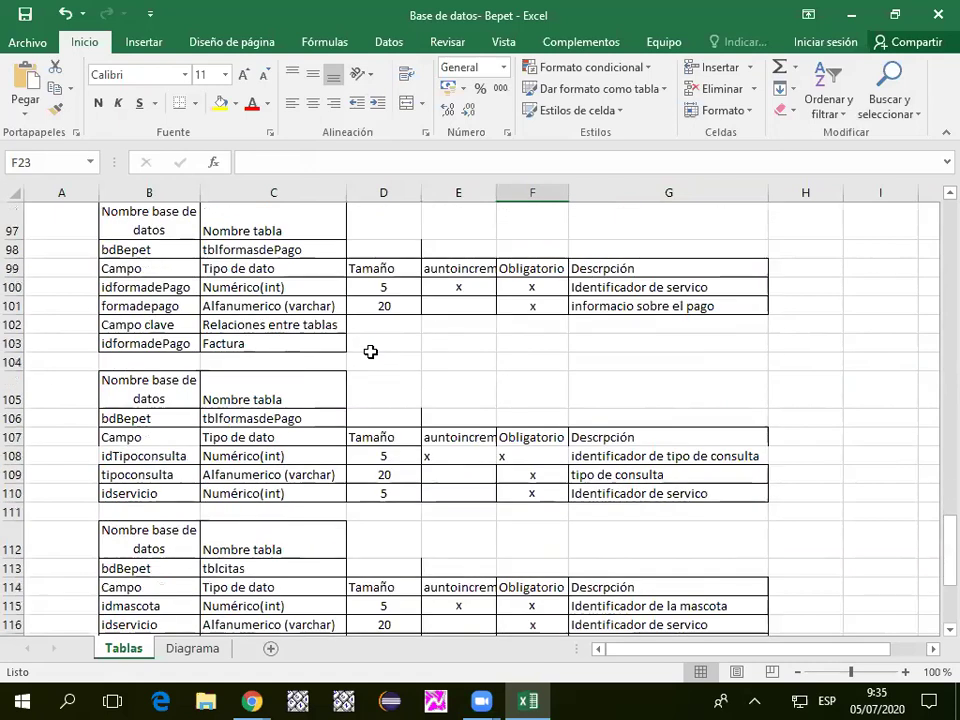
left_click(199, 649)
scroll(195, 466, "down", 5)
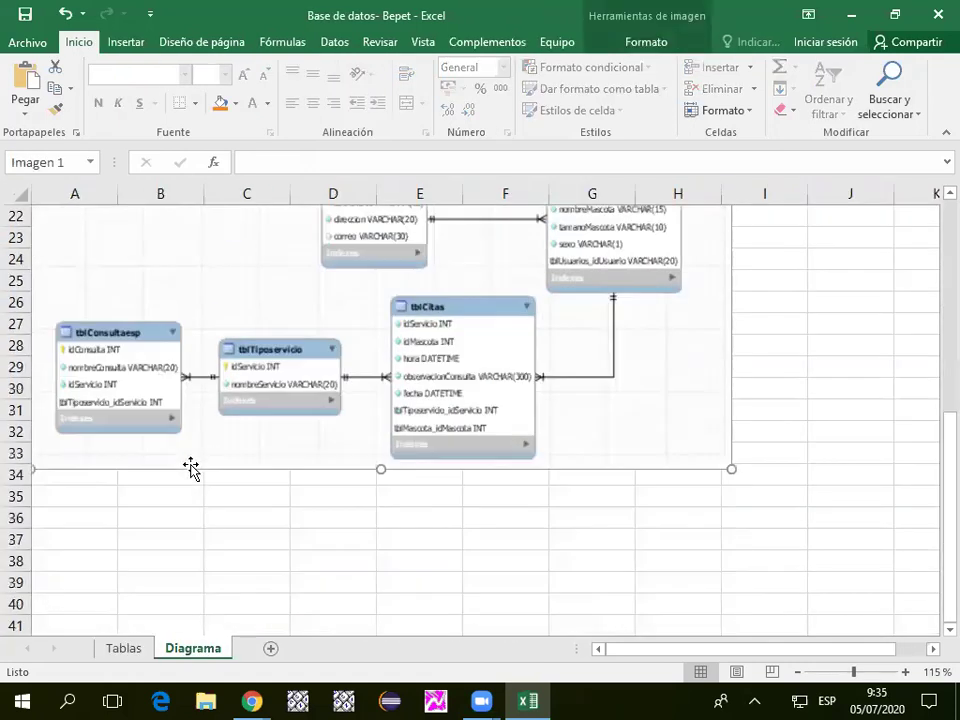
scroll(192, 458, "up", 4)
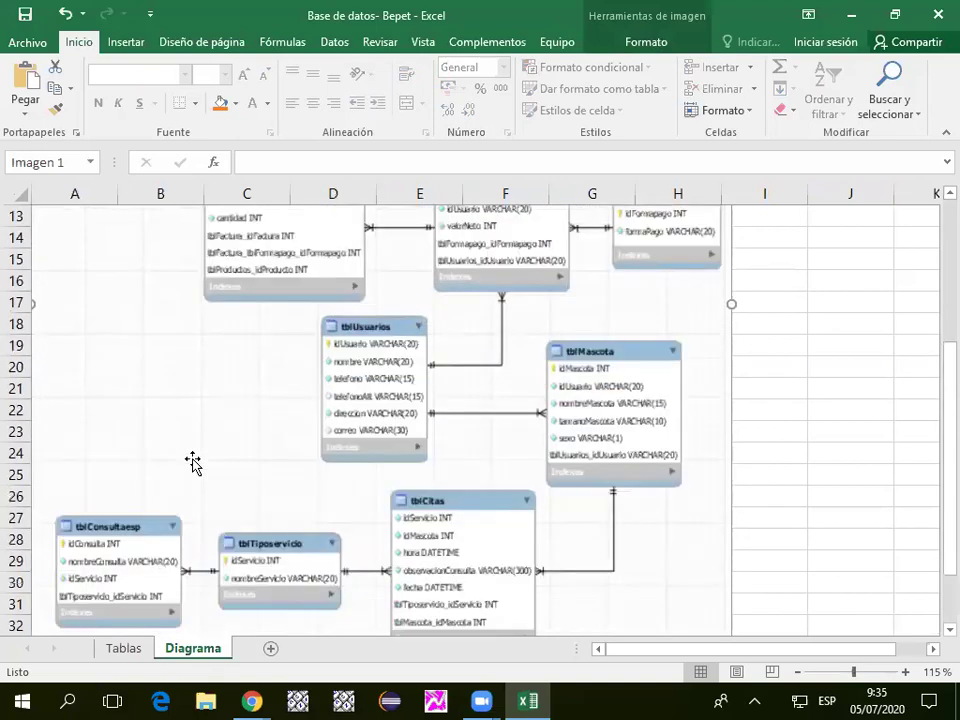
scroll(193, 462, "up", 2)
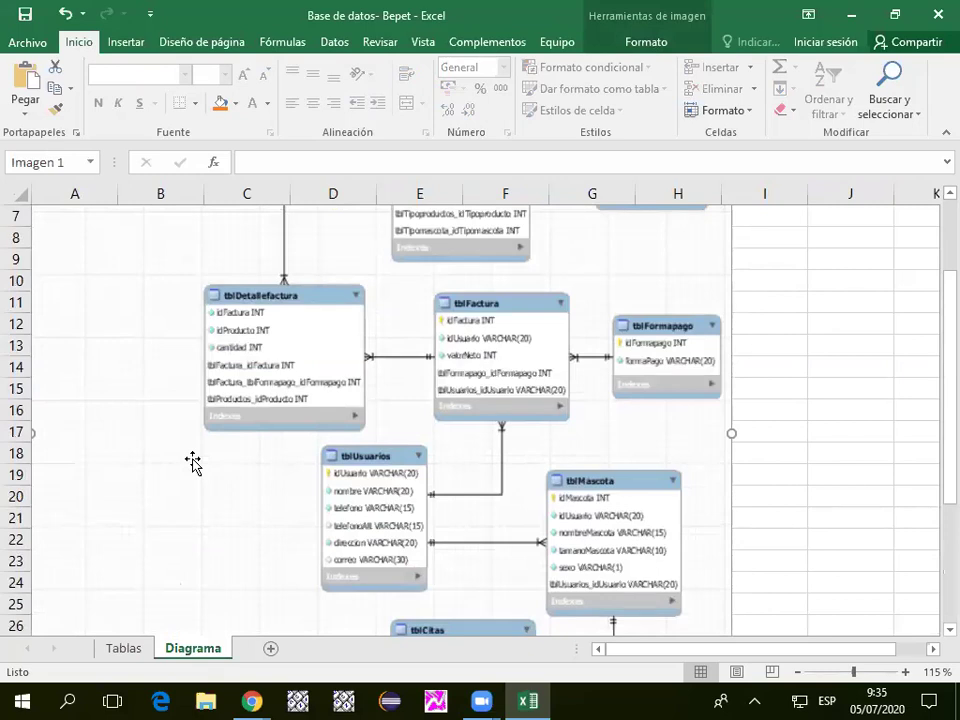
scroll(193, 462, "up", 2)
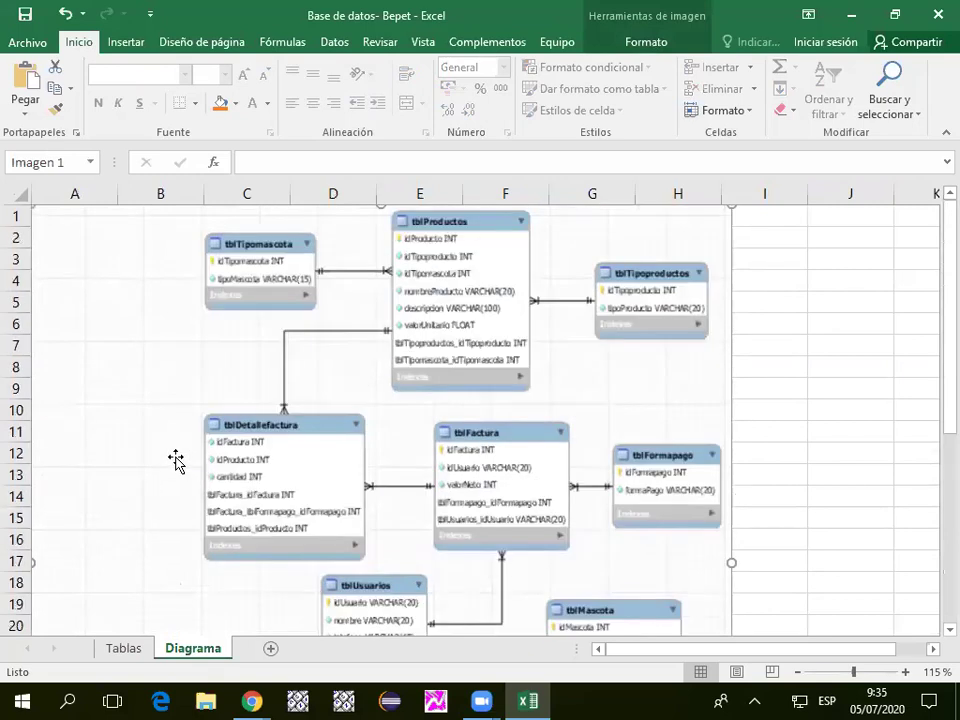
scroll(175, 460, "down", 5)
Examine how the diagram's tables are linked, from tblProductos and tblFactura down to tblUsuarios, tblMascota and tblCitas.
left_click(794, 222)
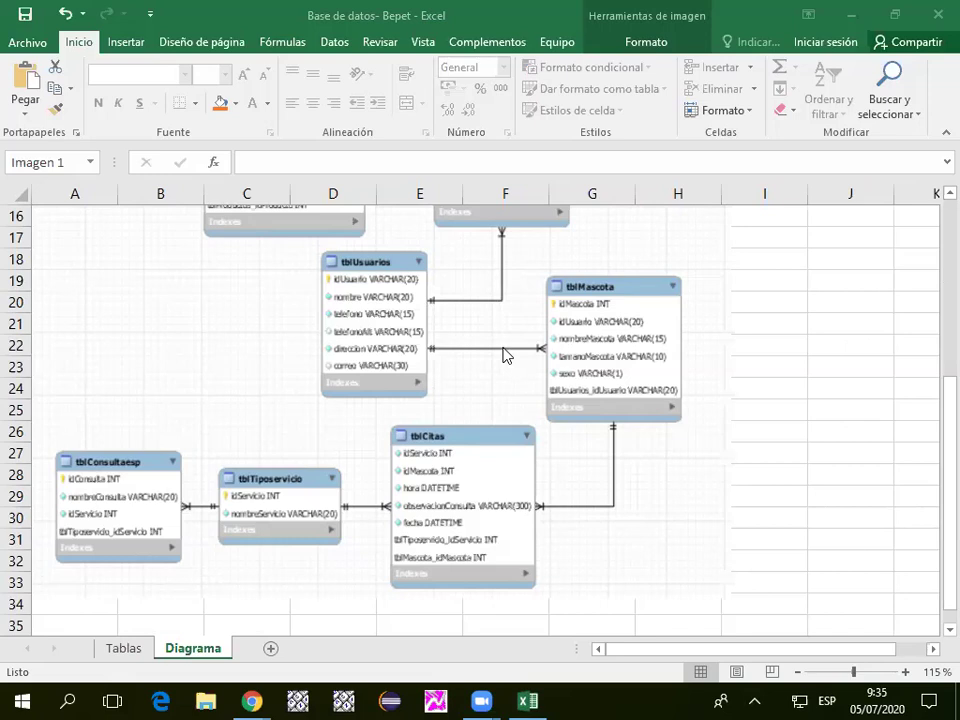
left_click(298, 356)
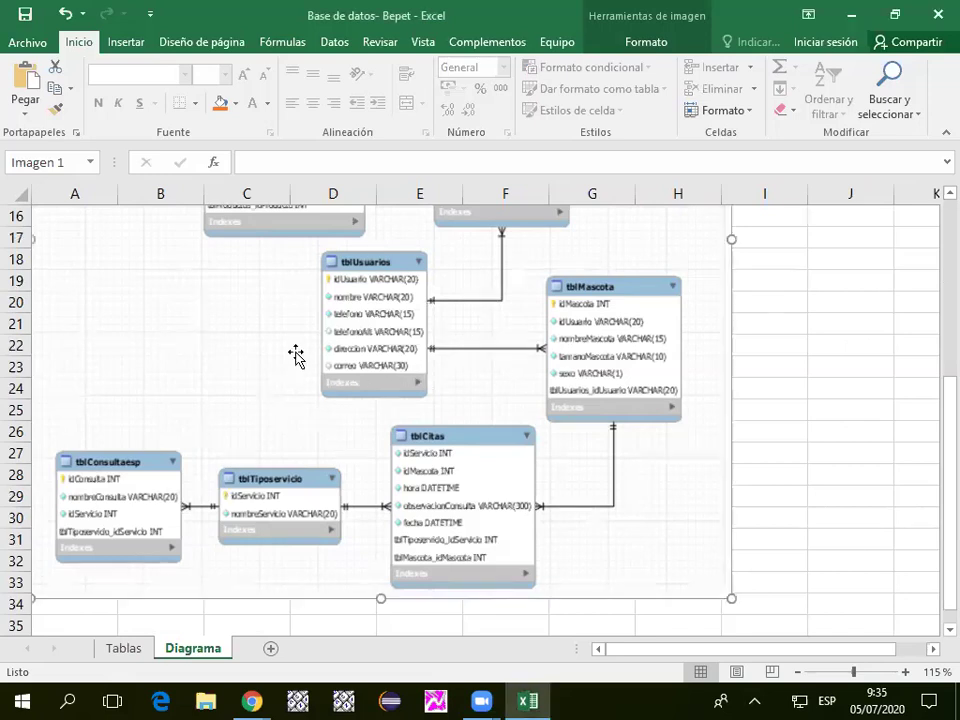
scroll(287, 362, "up", 5)
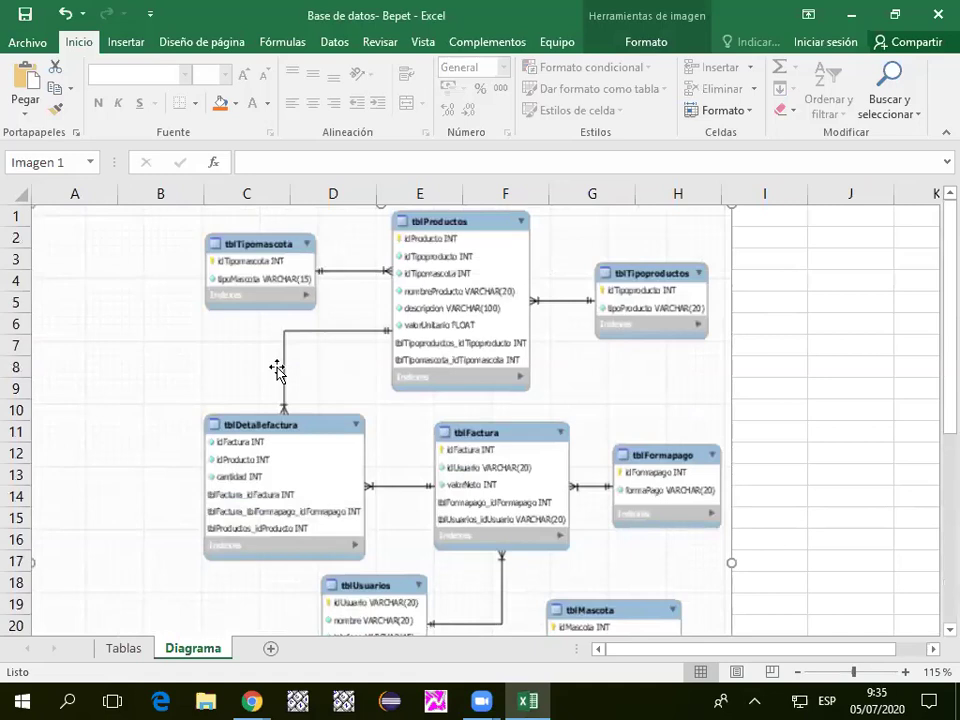
scroll(163, 371, "down", 5)
scroll(165, 371, "up", 4)
scroll(165, 371, "up", 1)
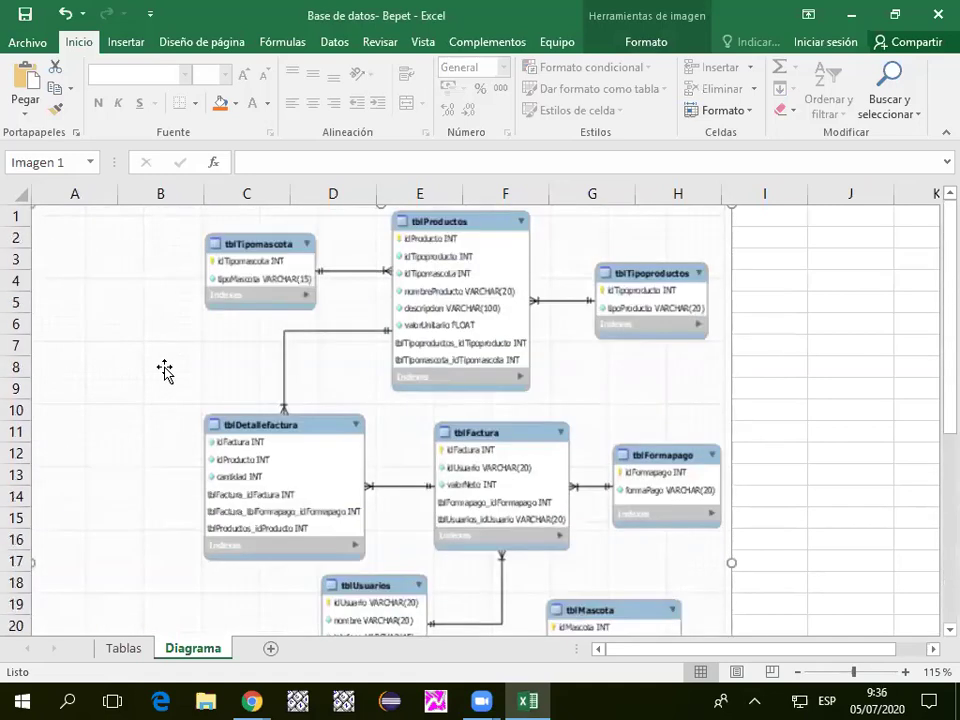
scroll(165, 369, "down", 6)
scroll(163, 369, "up", 6)
scroll(396, 392, "down", 3)
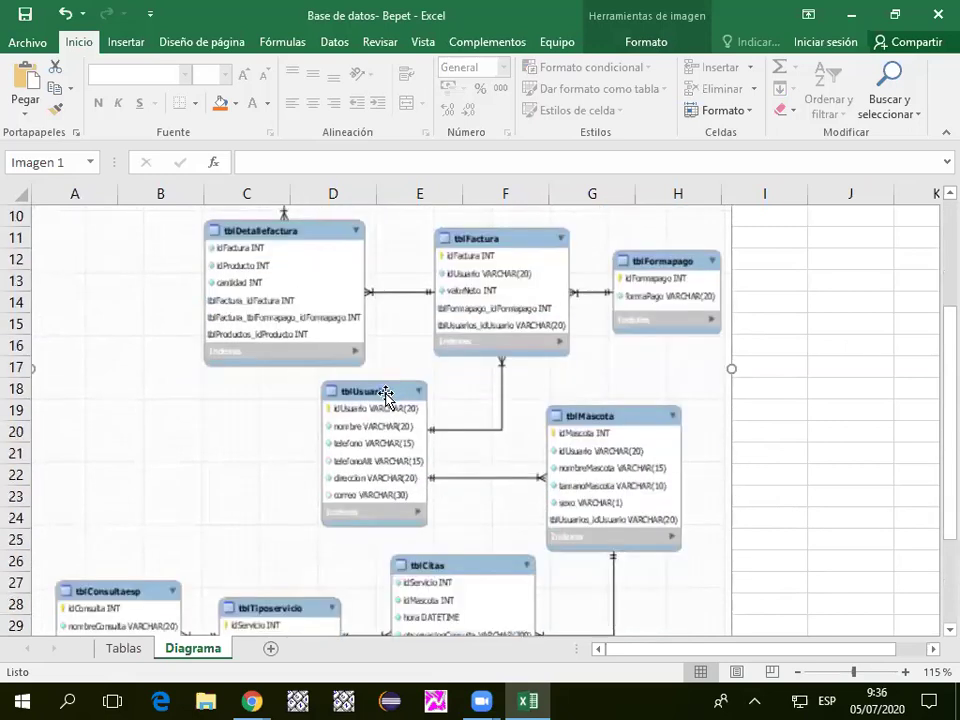
scroll(386, 396, "up", 3)
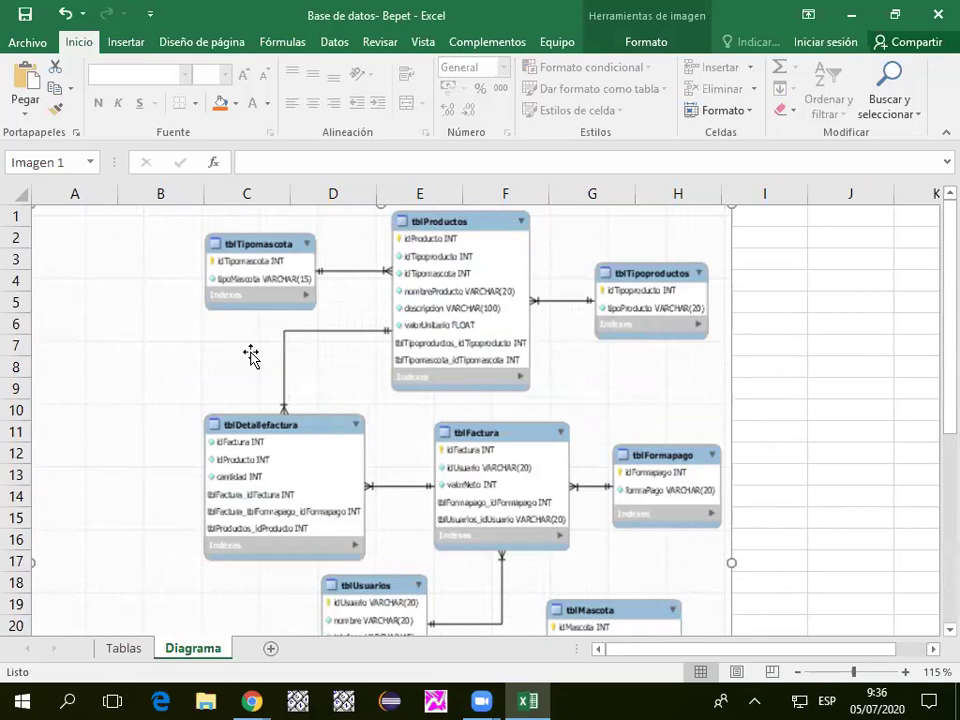
scroll(230, 344, "down", 5)
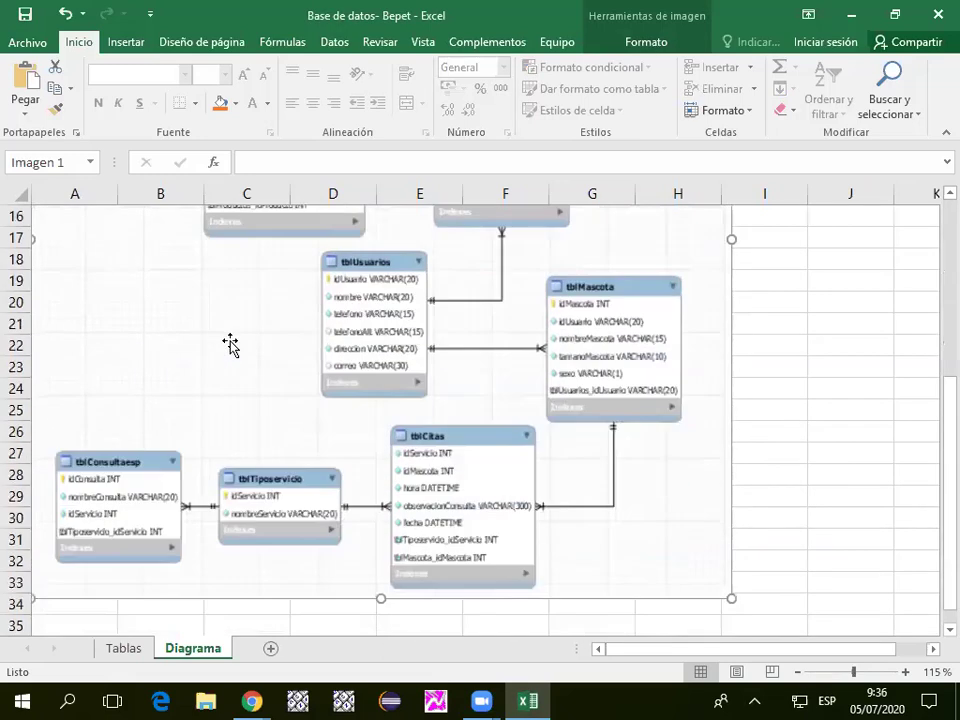
Switch to Chrome and search Google in a new tab for "exportar diagrama mysql workbench jpg".
left_click(252, 701)
left_click(193, 627)
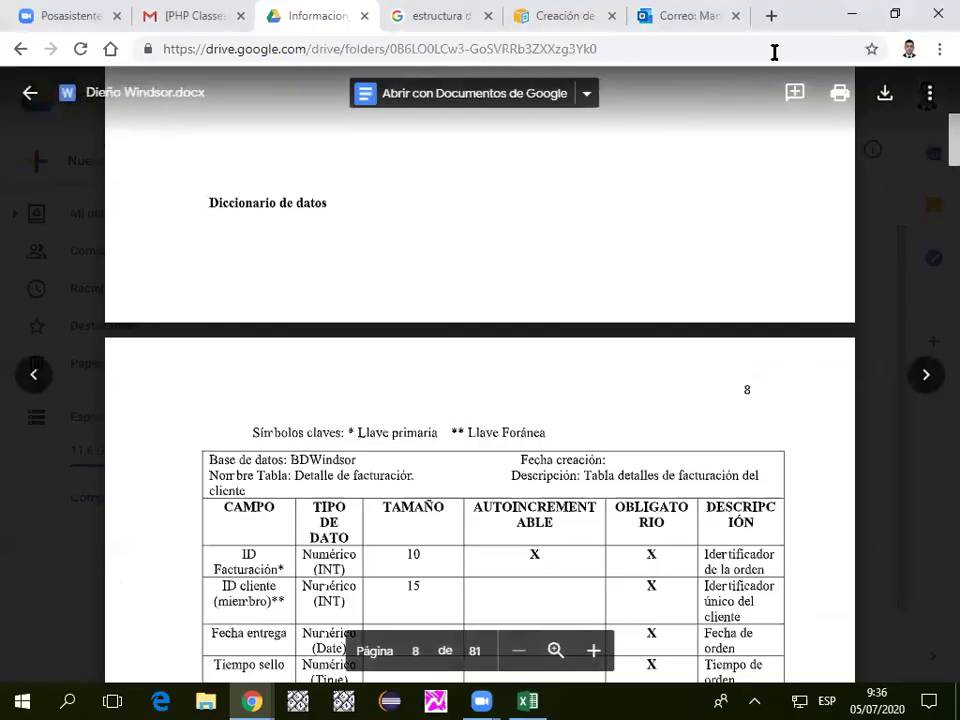
left_click(771, 16)
type("expor")
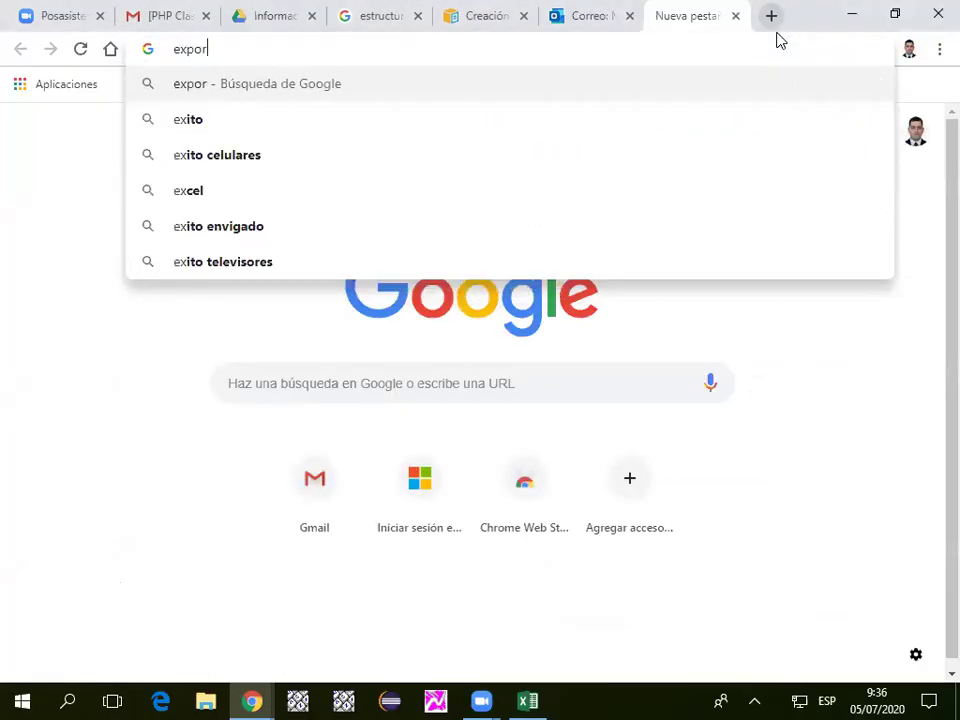
type("tar diagrama")
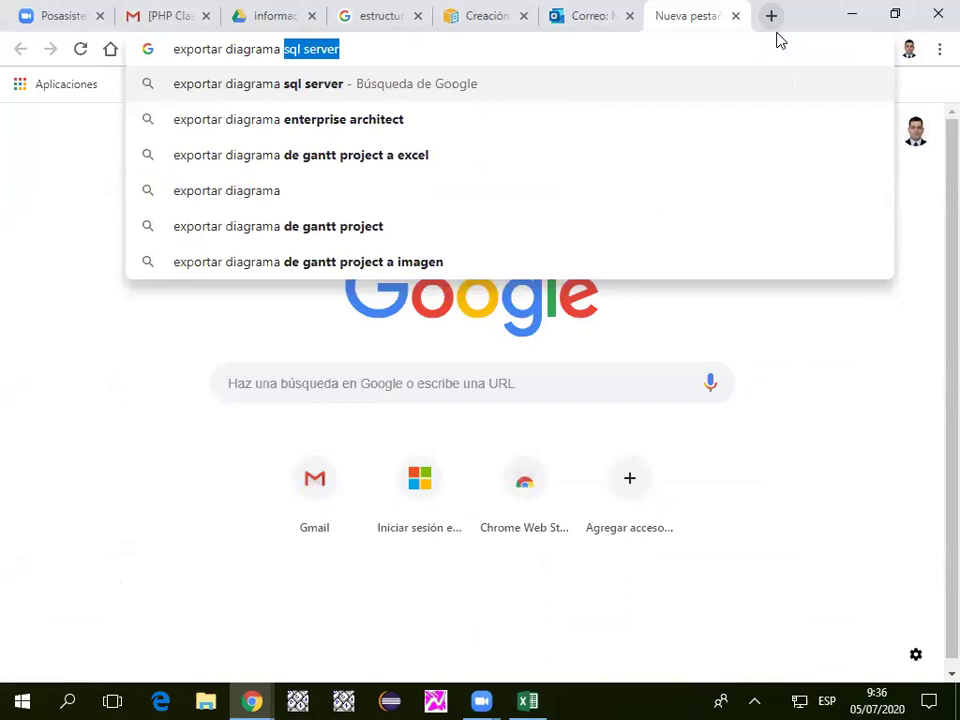
type(" wo")
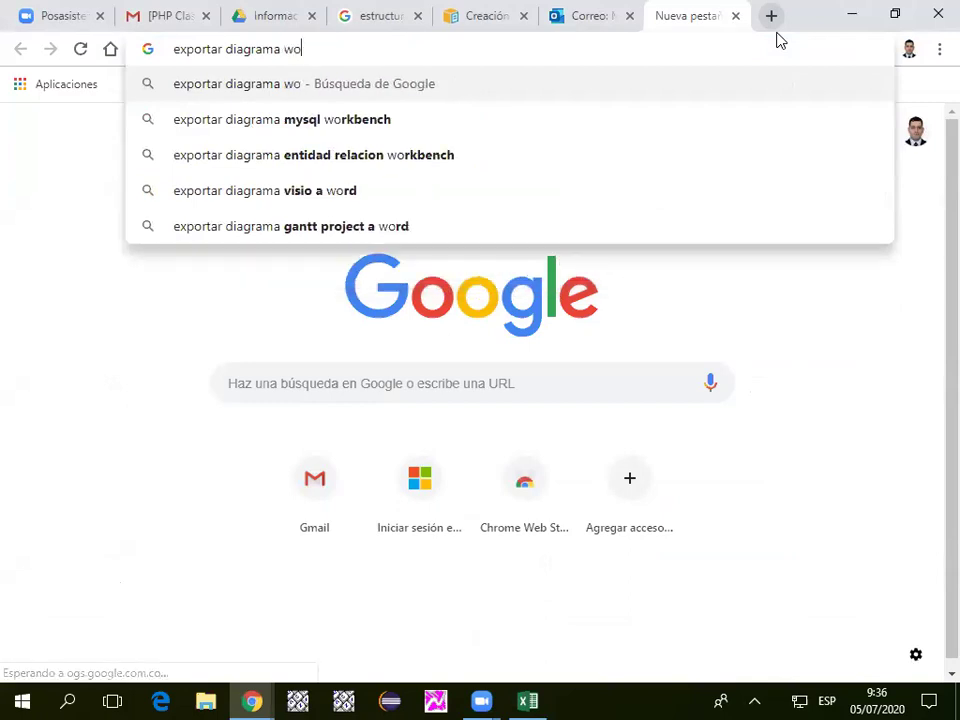
key("Down")
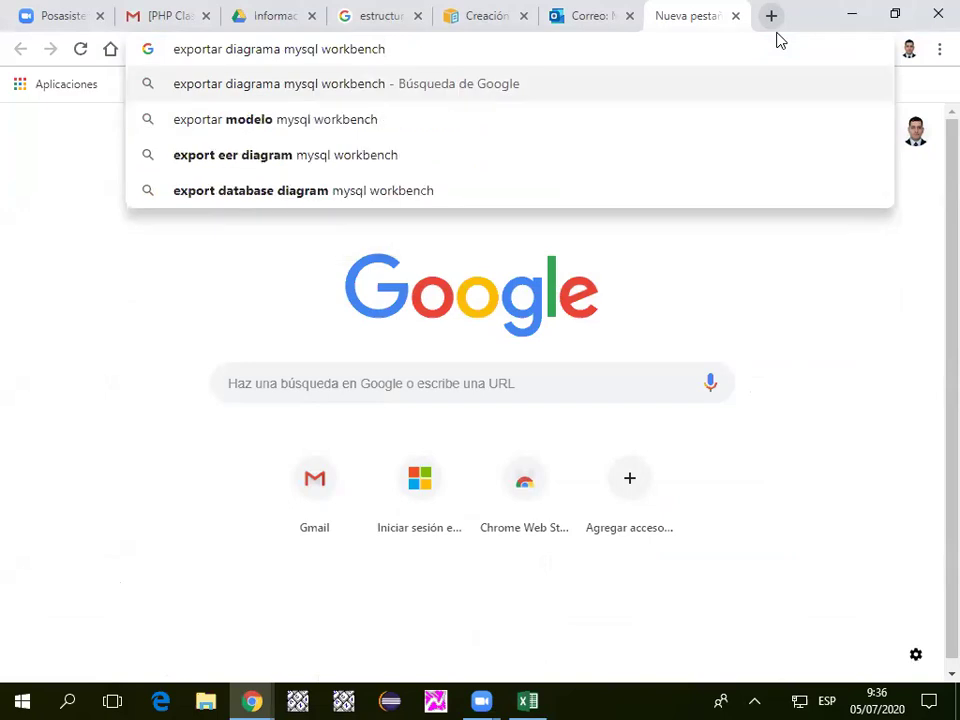
type("jpg")
key("Return")
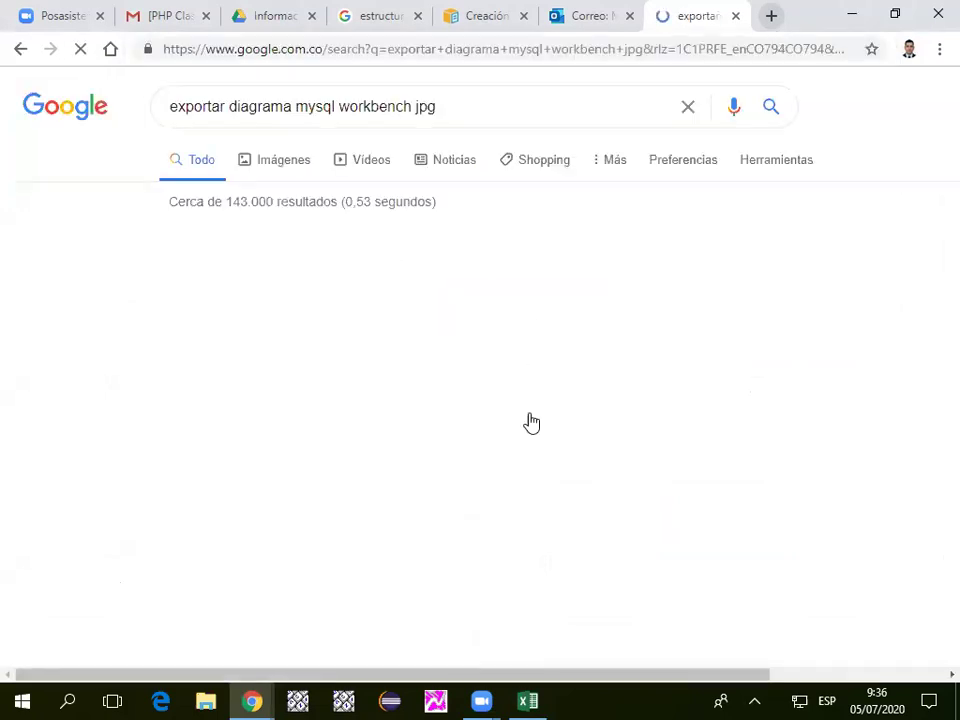
Open the video result "MySQL Workbench - Como exportar un modelo" in its own tab and skip ahead to about 6:19.
scroll(118, 399, "down", 1)
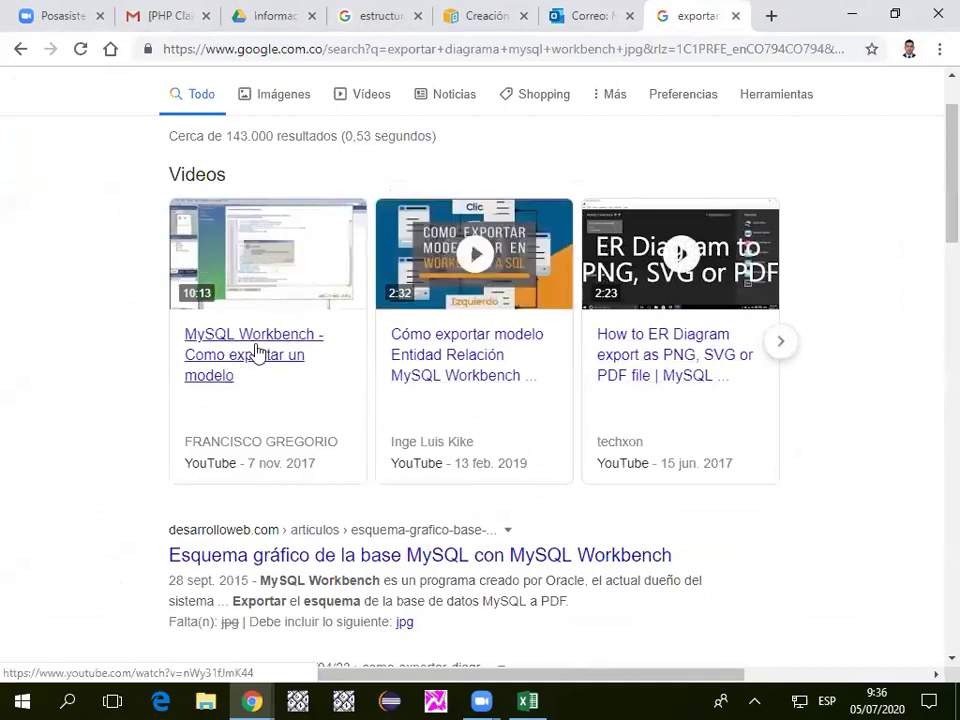
middle_click(228, 373)
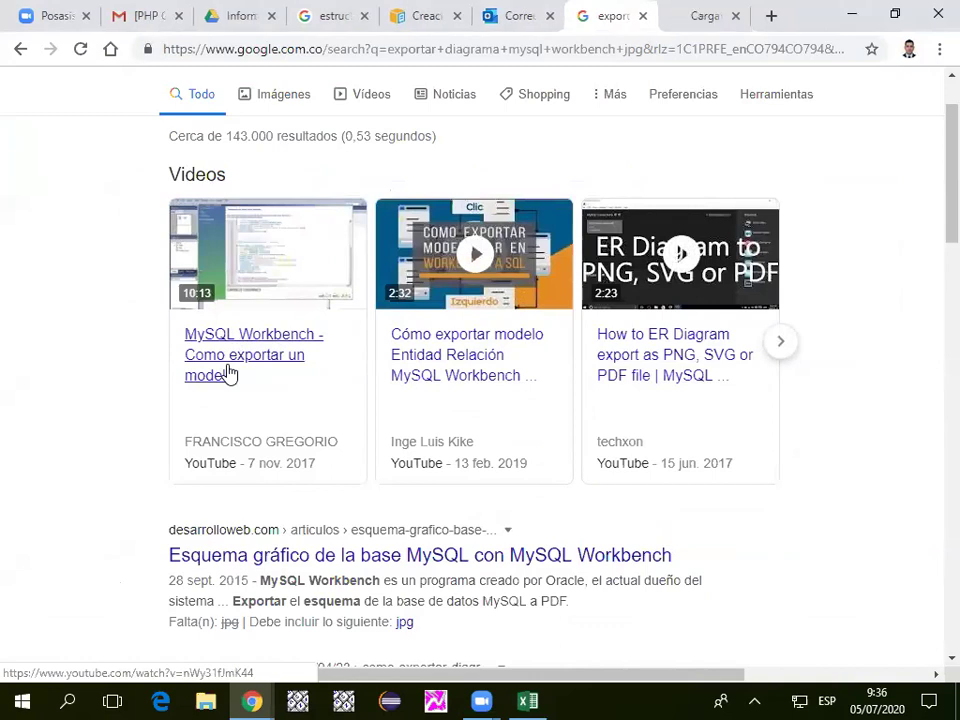
left_click(735, 20)
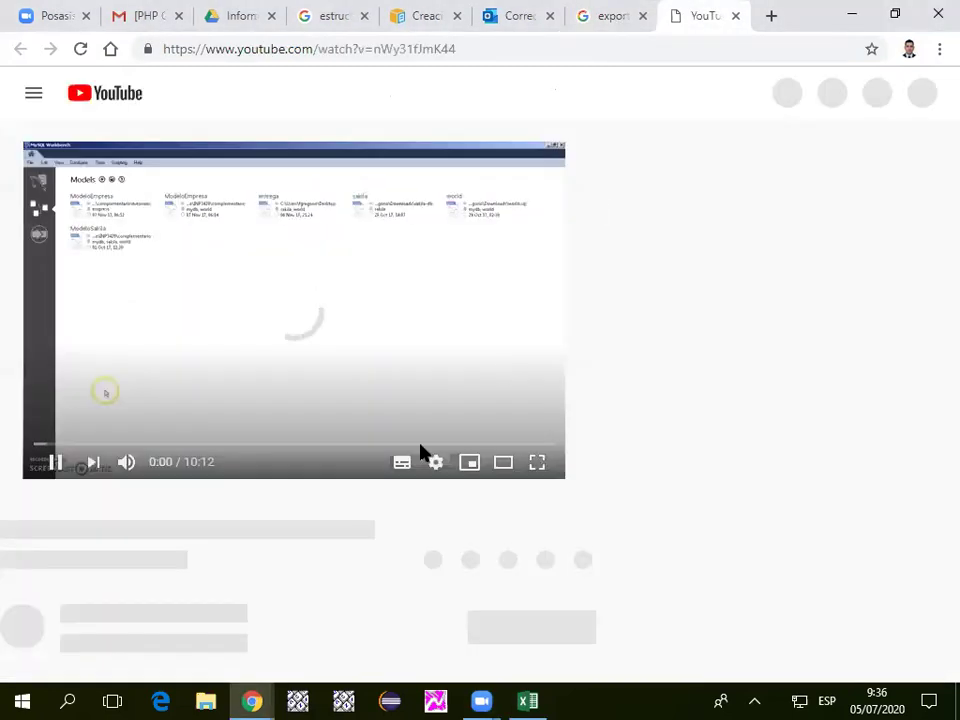
left_click(193, 444)
left_click(239, 444)
left_click(357, 444)
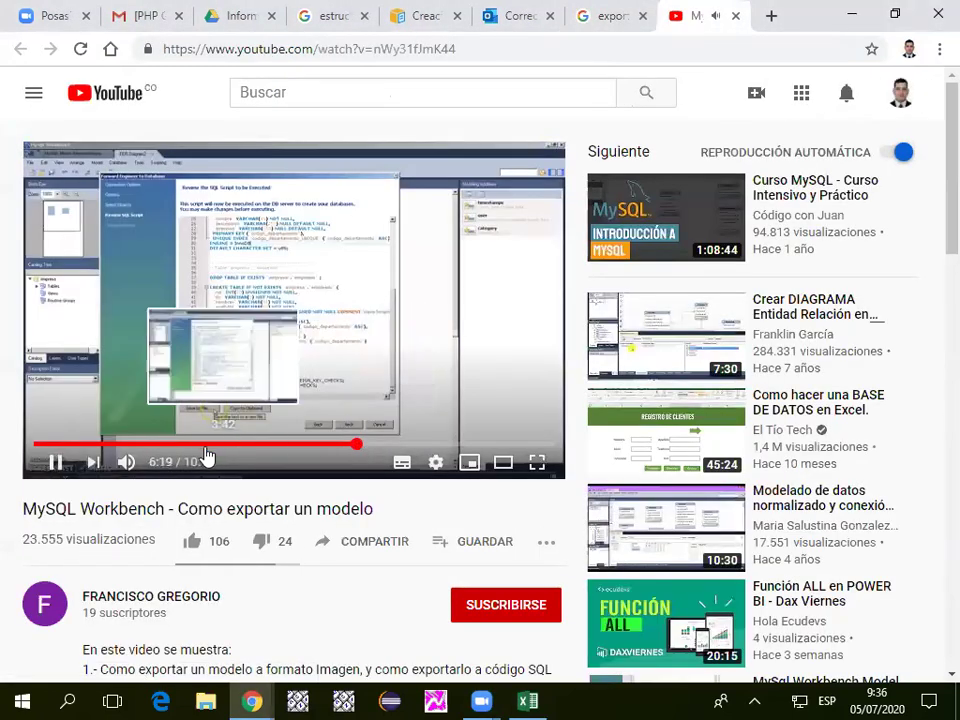
Mute the video and skim its final minutes for how the model is exported, closing its tab when done.
left_click(126, 461)
left_click(454, 445)
left_click(487, 445)
left_click(507, 445)
left_click(517, 445)
left_click(521, 445)
left_click(527, 445)
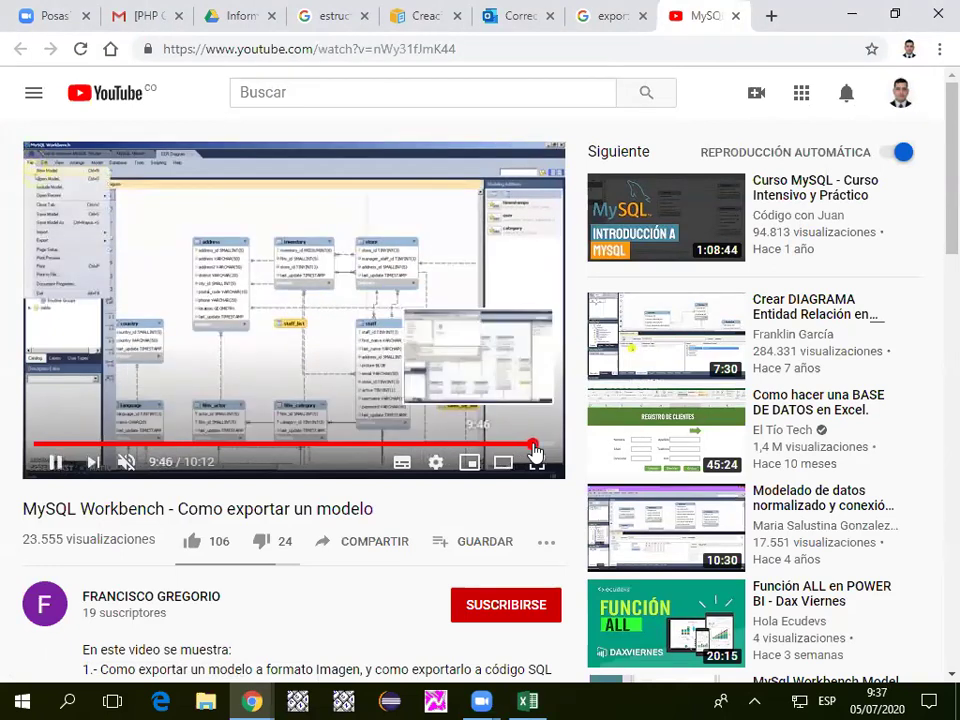
left_click(536, 446)
left_click(546, 446)
left_click(543, 445)
left_click(536, 445)
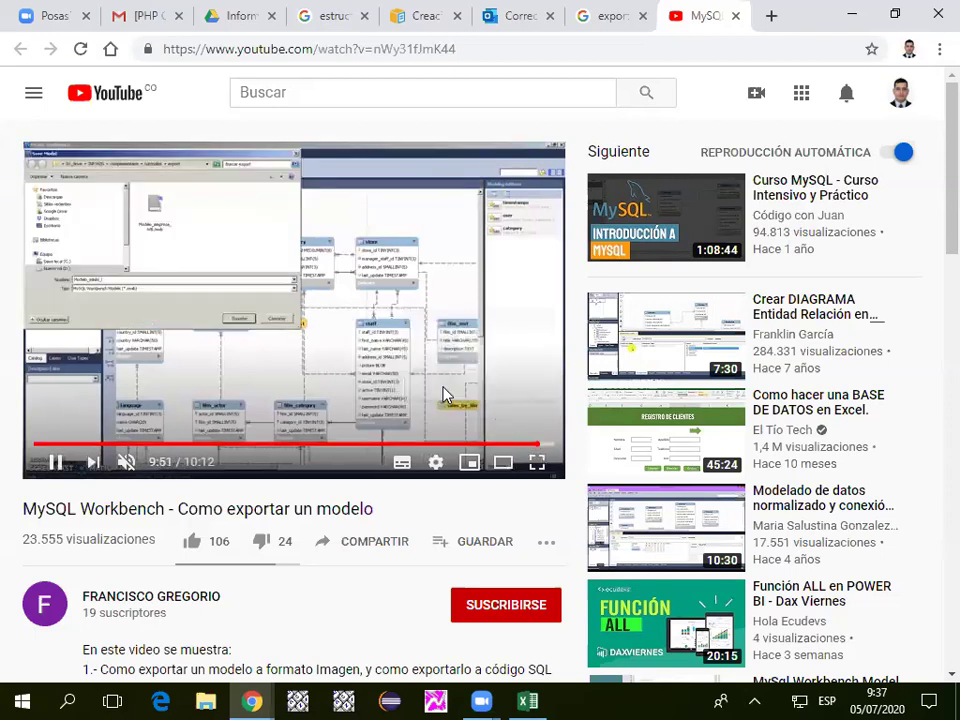
left_click(735, 16)
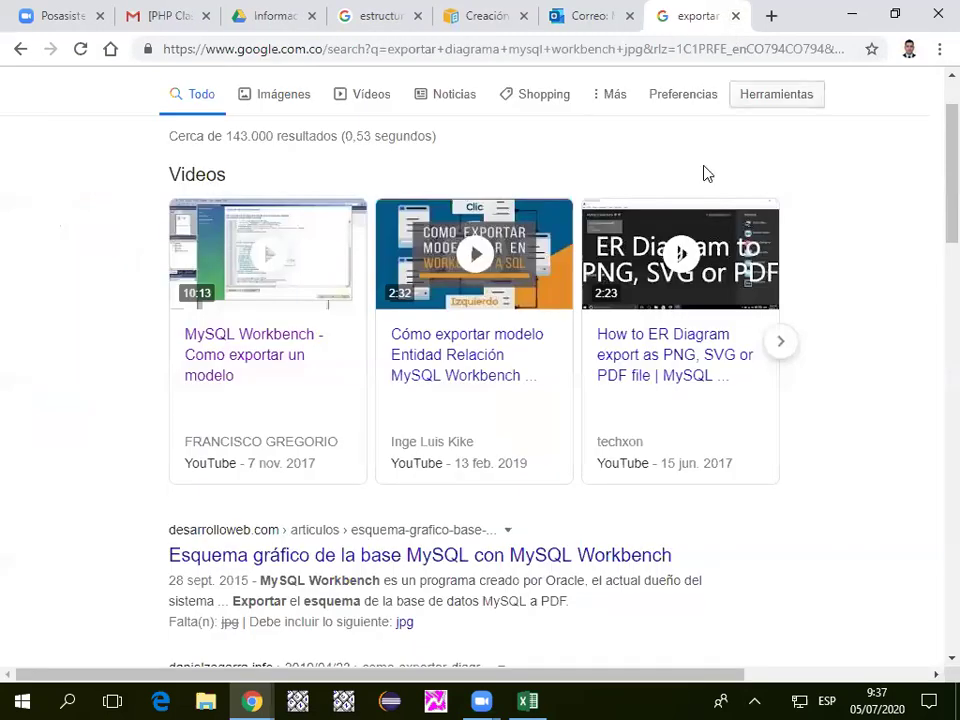
Open the search result "Como exportar diagramas con MySQL Workbench 5.2.19b", skim the article for the export method, and close it.
scroll(103, 392, "down", 3)
scroll(113, 391, "up", 1)
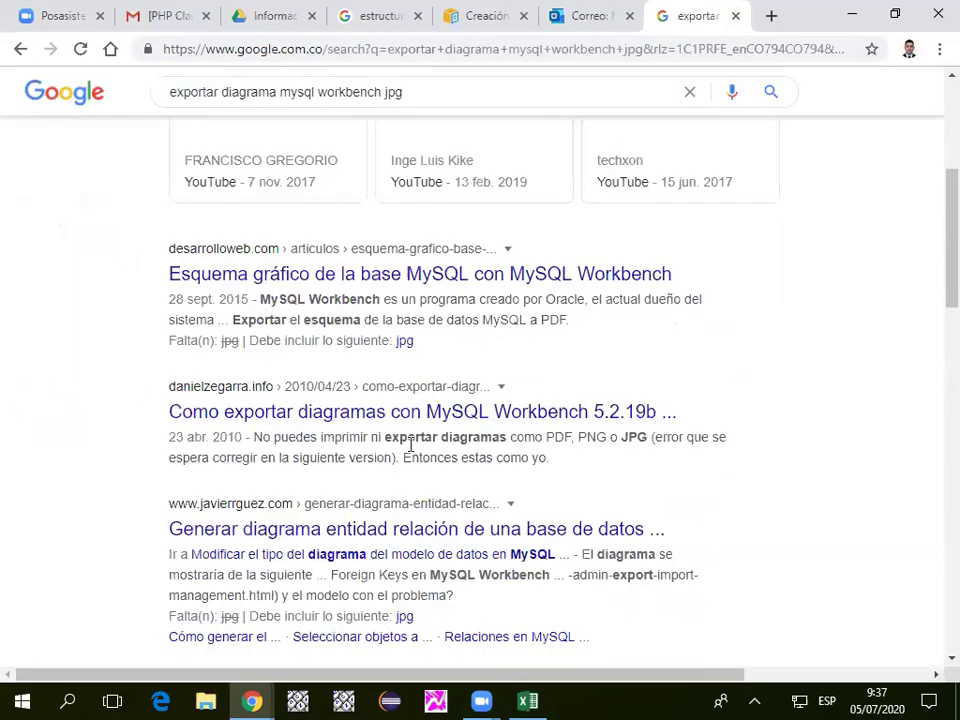
middle_click(336, 418)
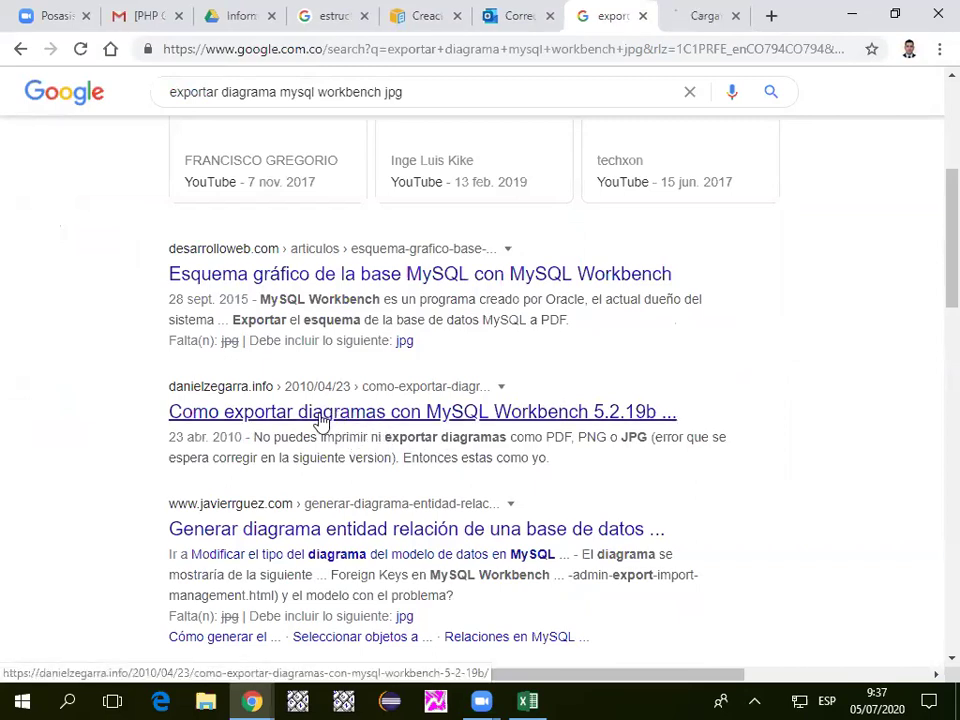
left_click(671, 14)
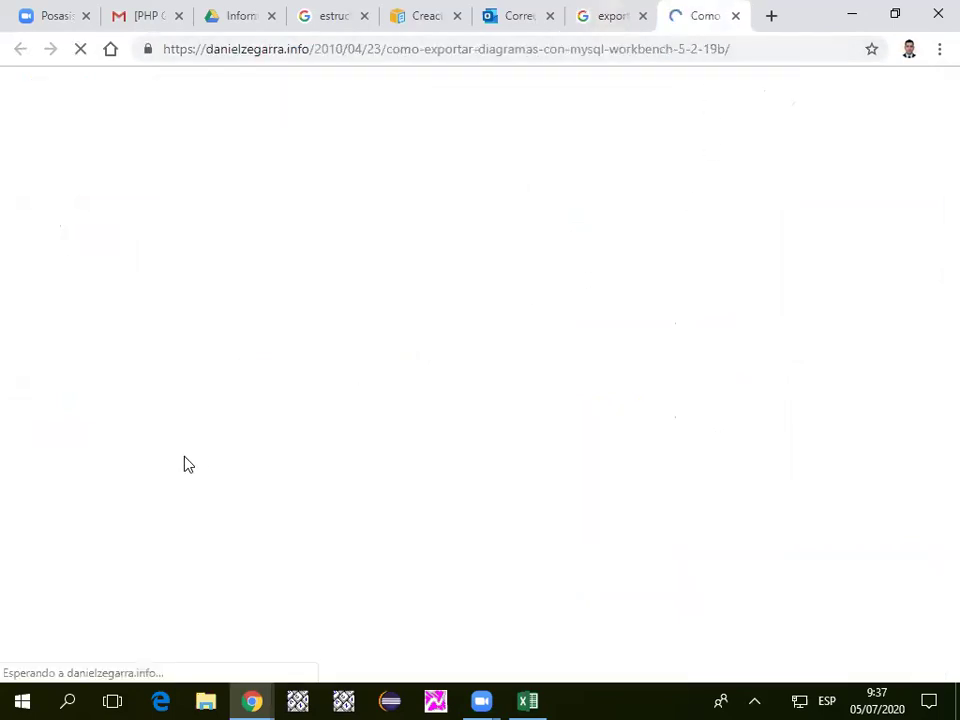
scroll(186, 465, "down", 12)
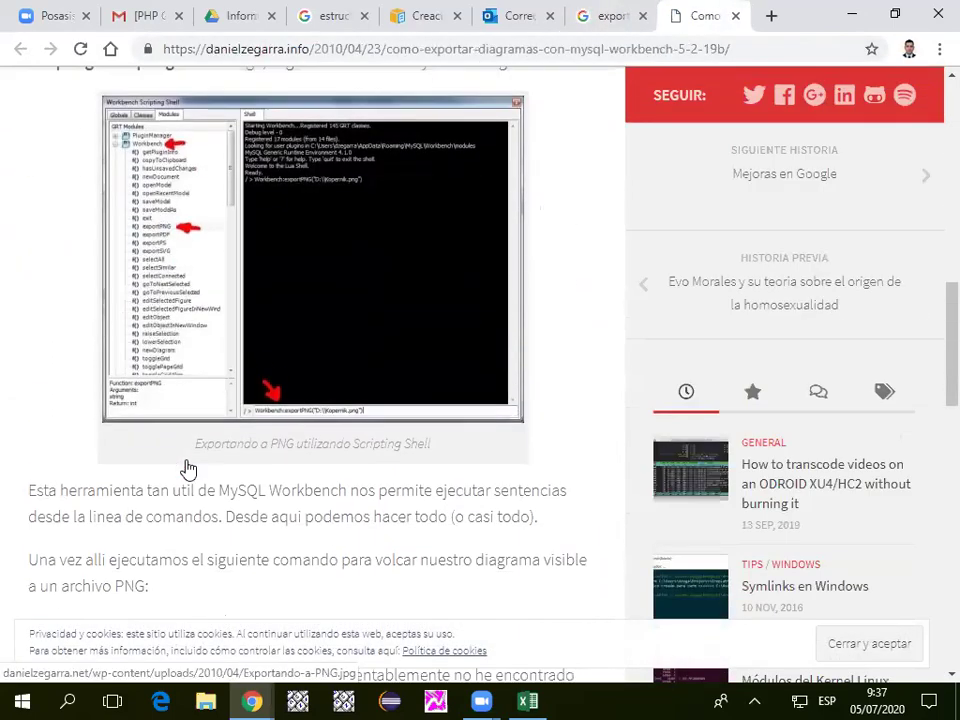
scroll(160, 467, "down", 6)
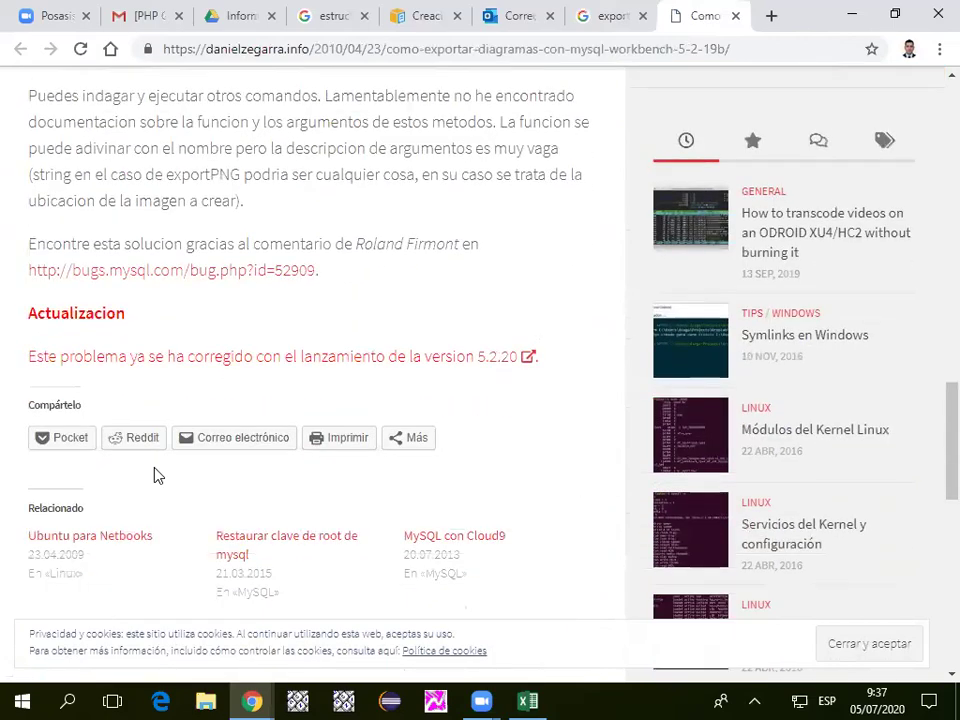
scroll(160, 467, "up", 4)
key("ctrl+w")
Look through the remaining search results and open "How To: Save MySQL Database Diagrams as an Image" in its own tab.
scroll(140, 345, "down", 2)
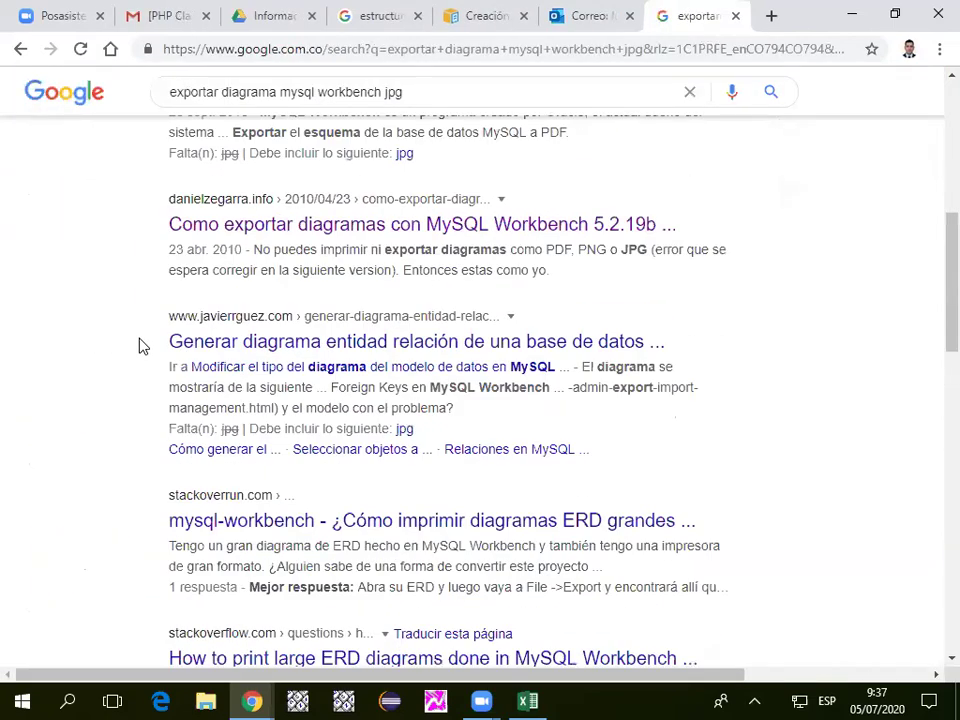
scroll(141, 345, "down", 2)
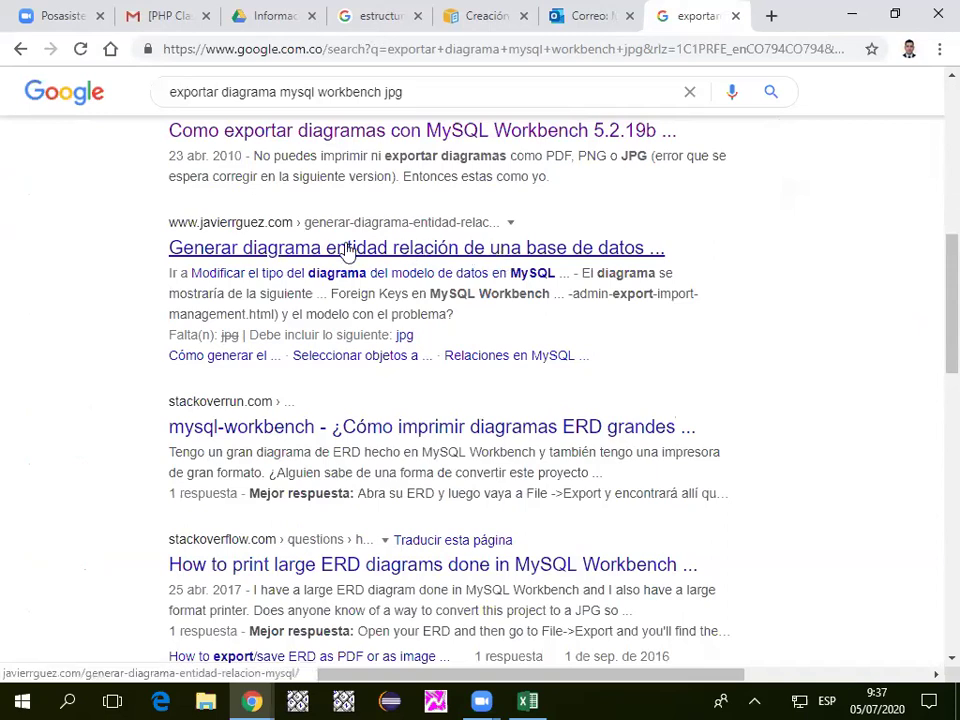
scroll(171, 386, "down", 4)
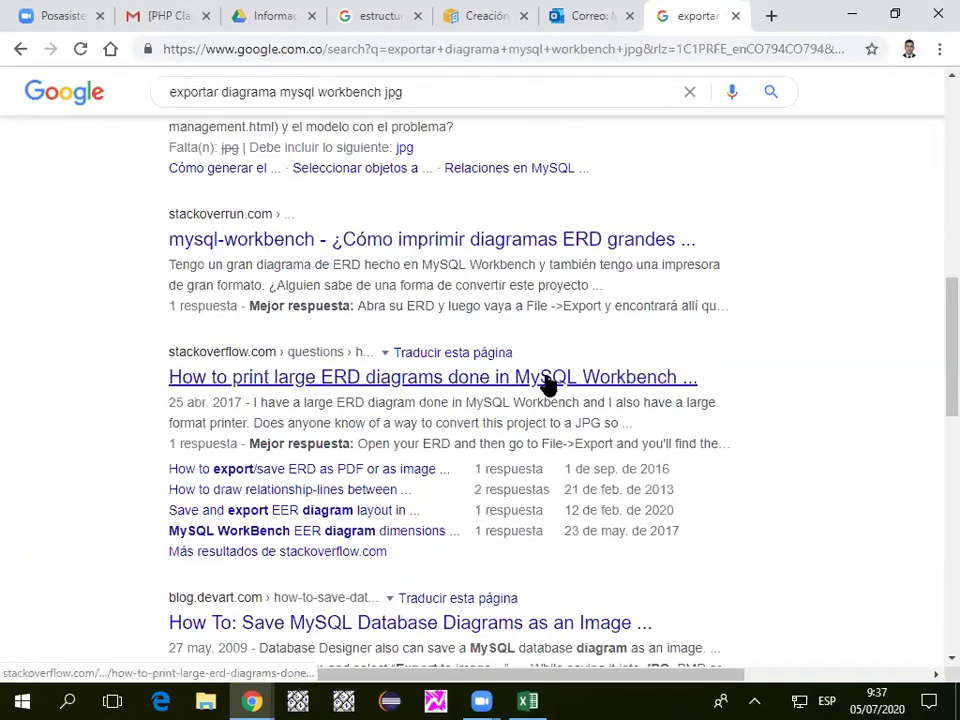
scroll(308, 460, "down", 2)
scroll(308, 460, "down", 2)
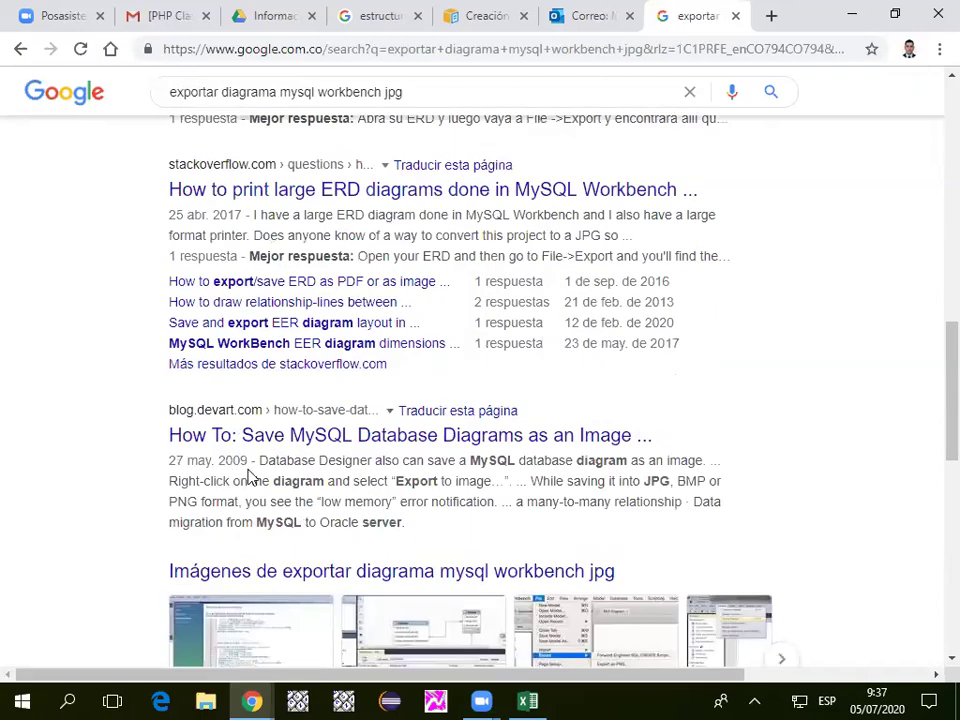
middle_click(396, 443)
left_click(690, 18)
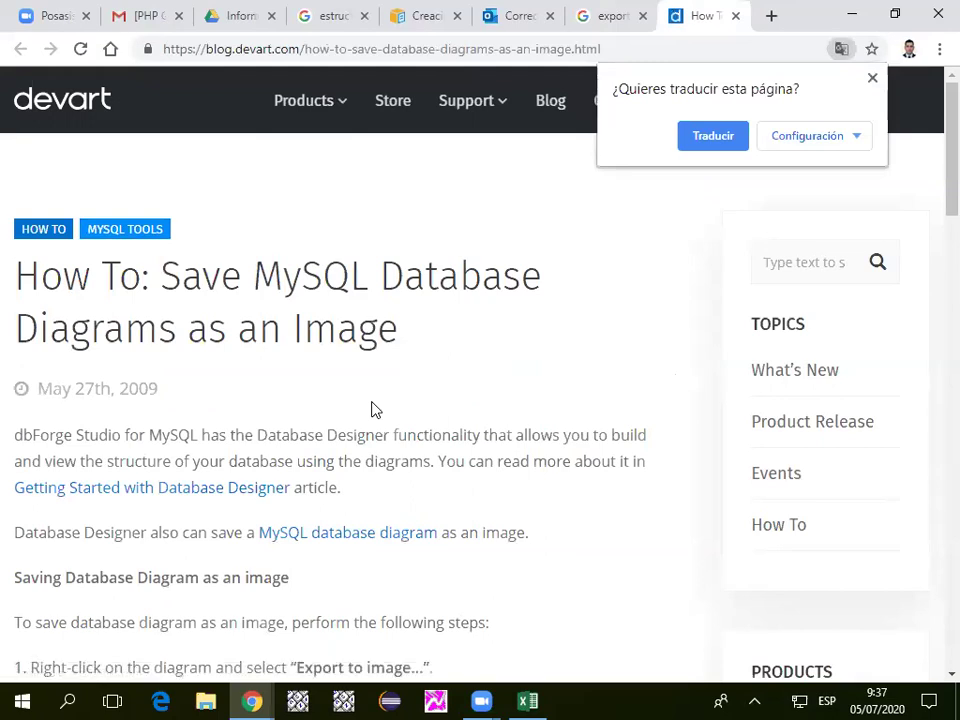
Skim the whole article on saving MySQL database diagrams as an image, then return to its beginning.
scroll(335, 361, "down", 2)
scroll(336, 371, "down", 2)
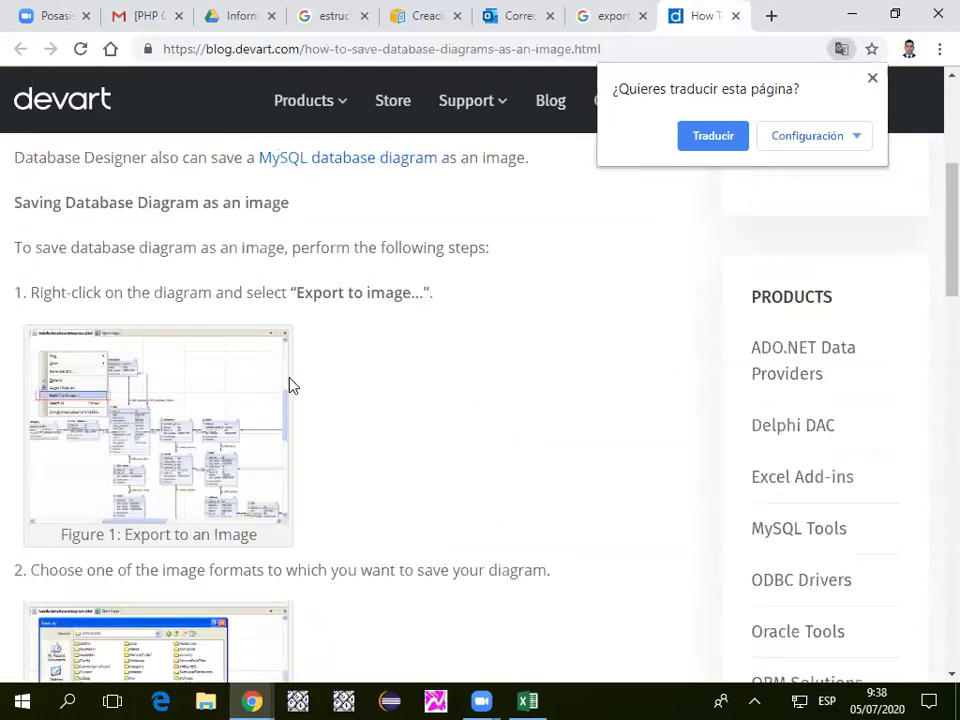
scroll(347, 420, "down", 6)
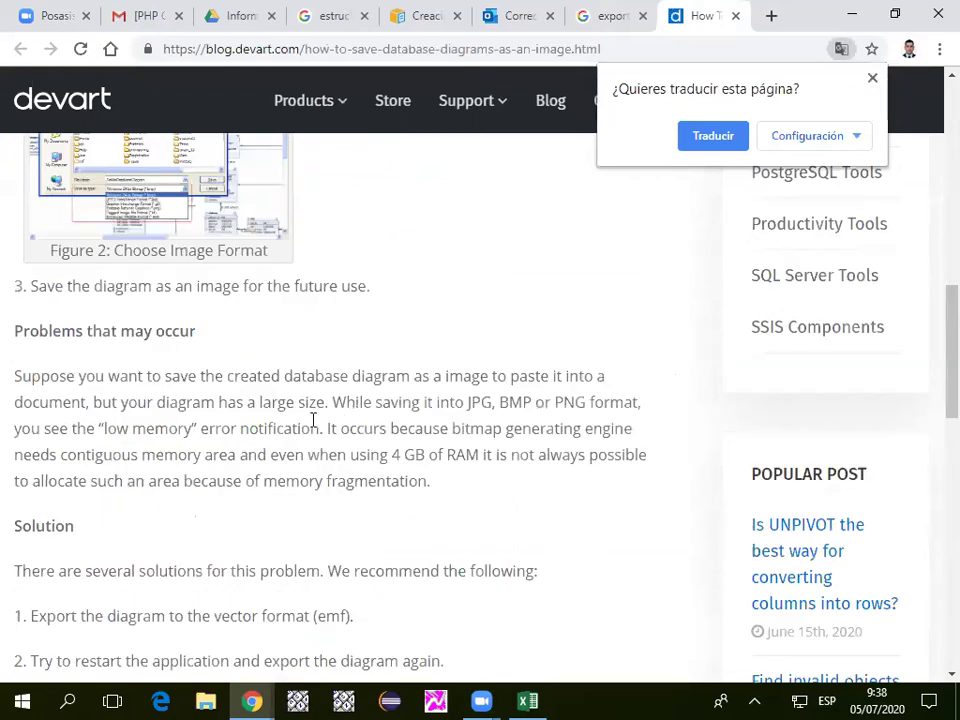
scroll(347, 383, "down", 2)
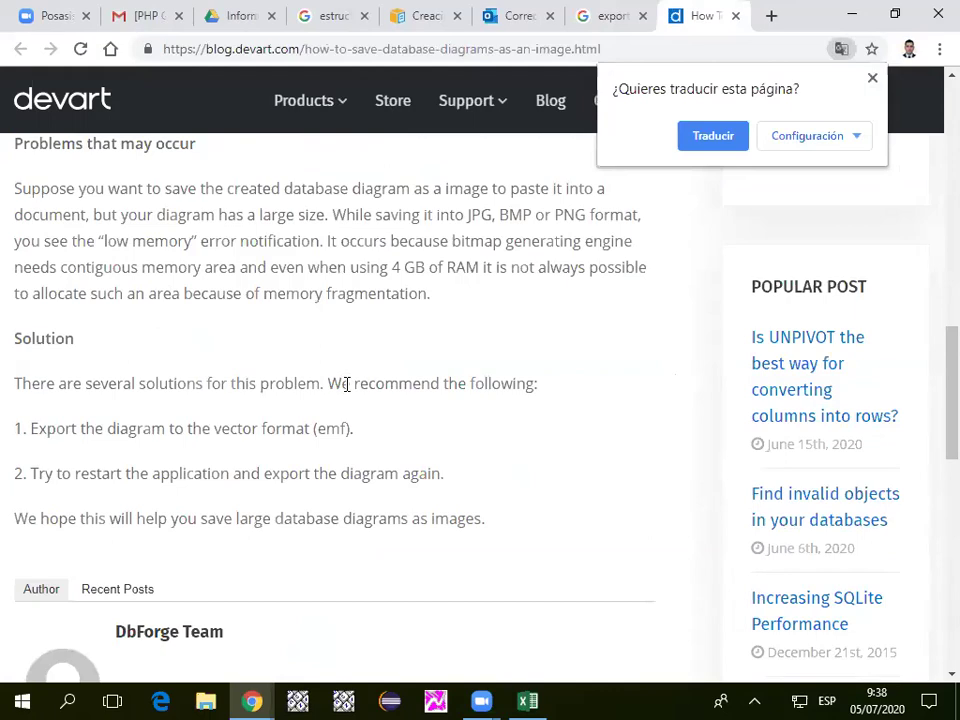
scroll(347, 386, "down", 5)
scroll(347, 388, "up", 5)
scroll(347, 390, "up", 10)
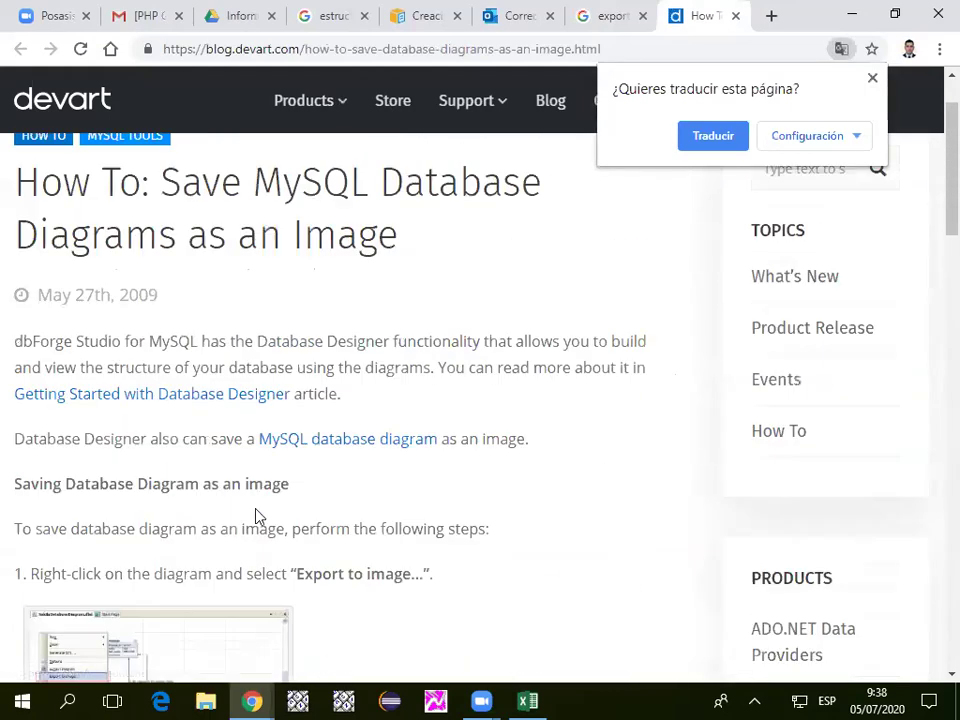
Read the article's numbered instructions for exporting the diagram, choosing an image format and saving it.
scroll(140, 400, "down", 1)
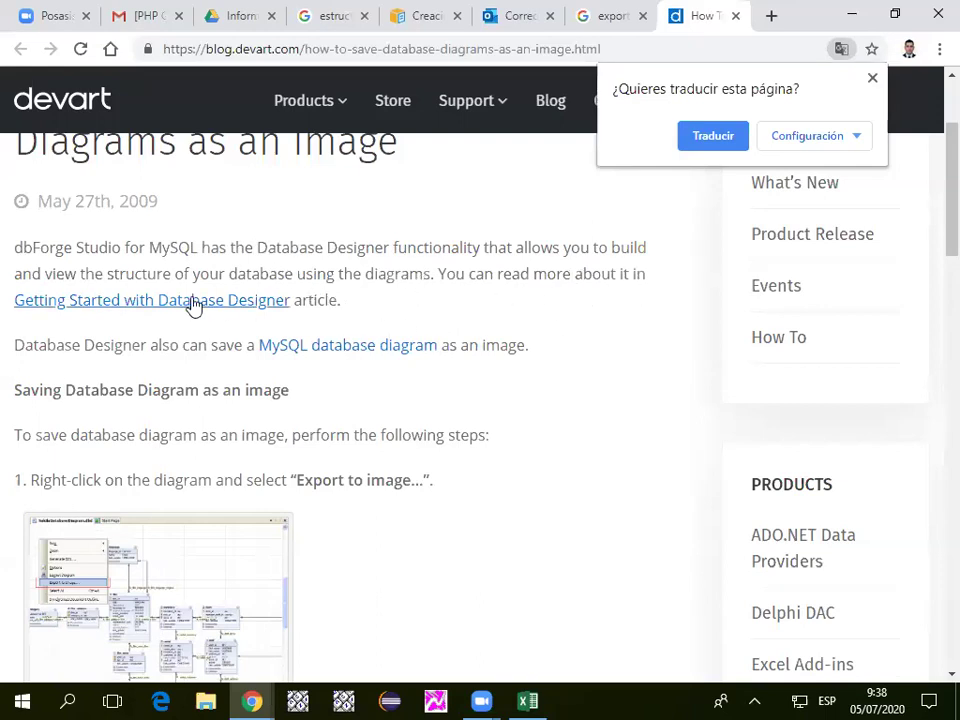
scroll(108, 315, "down", 1)
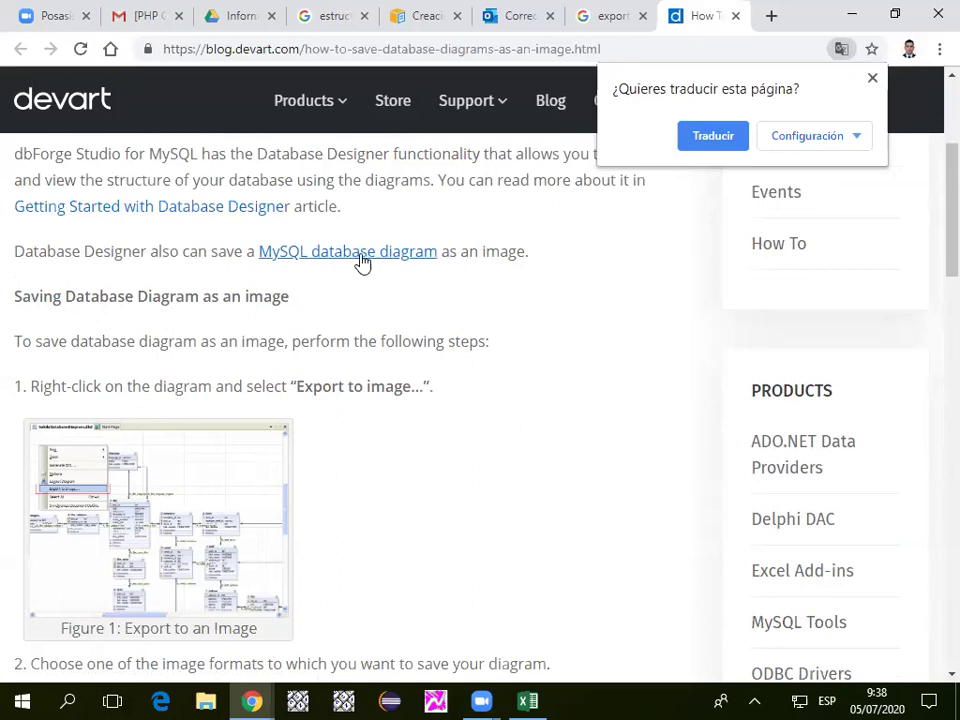
scroll(152, 333, "down", 2)
scroll(146, 331, "up", 2)
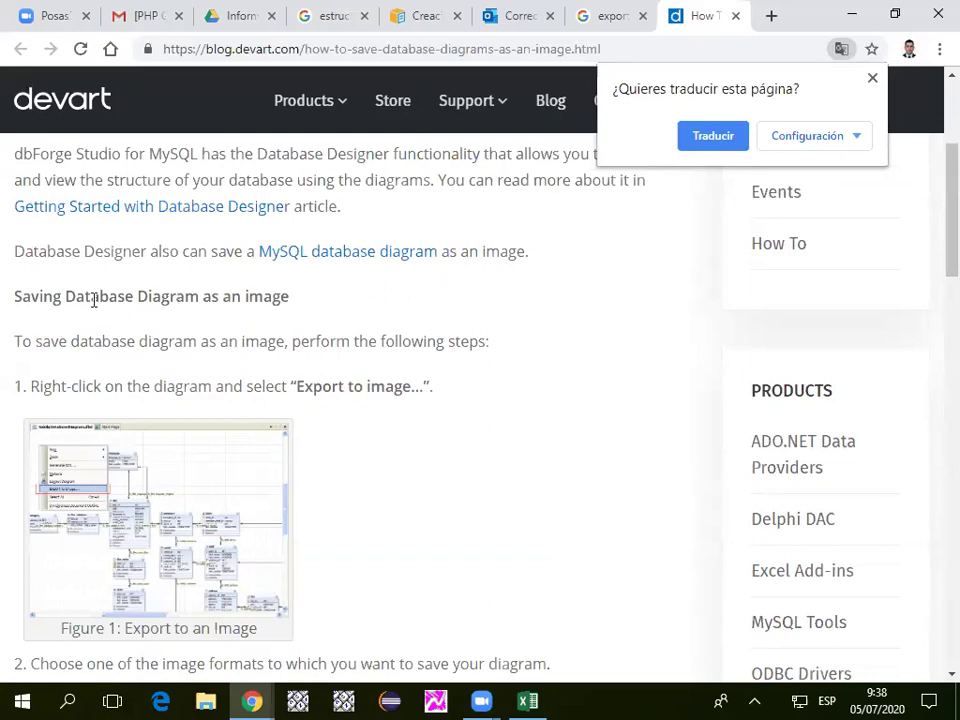
scroll(112, 333, "down", 1)
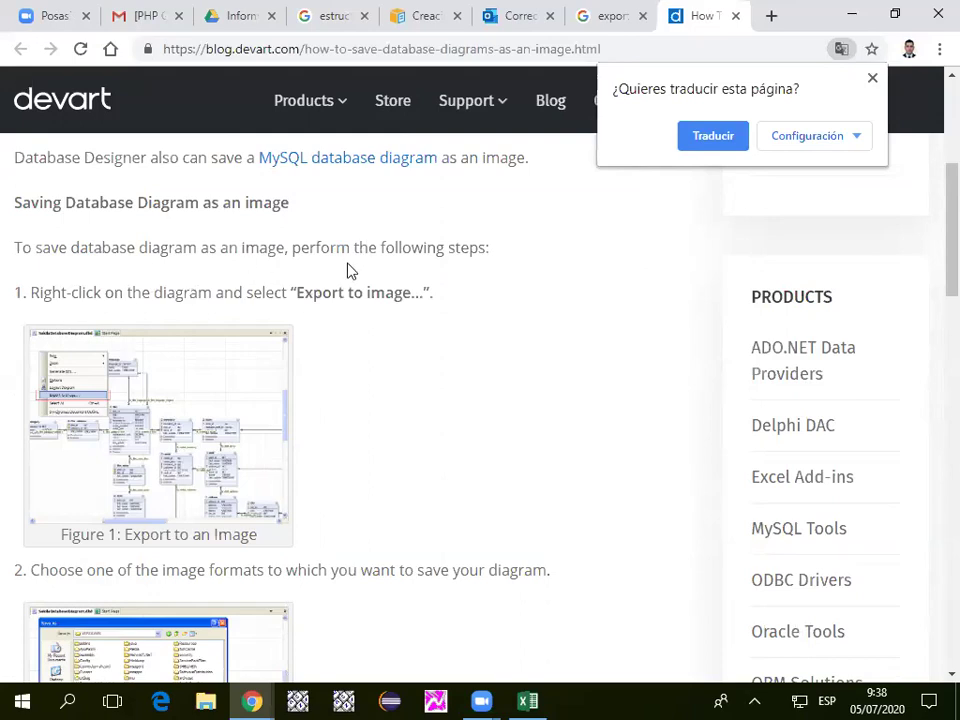
scroll(220, 272, "down", 1)
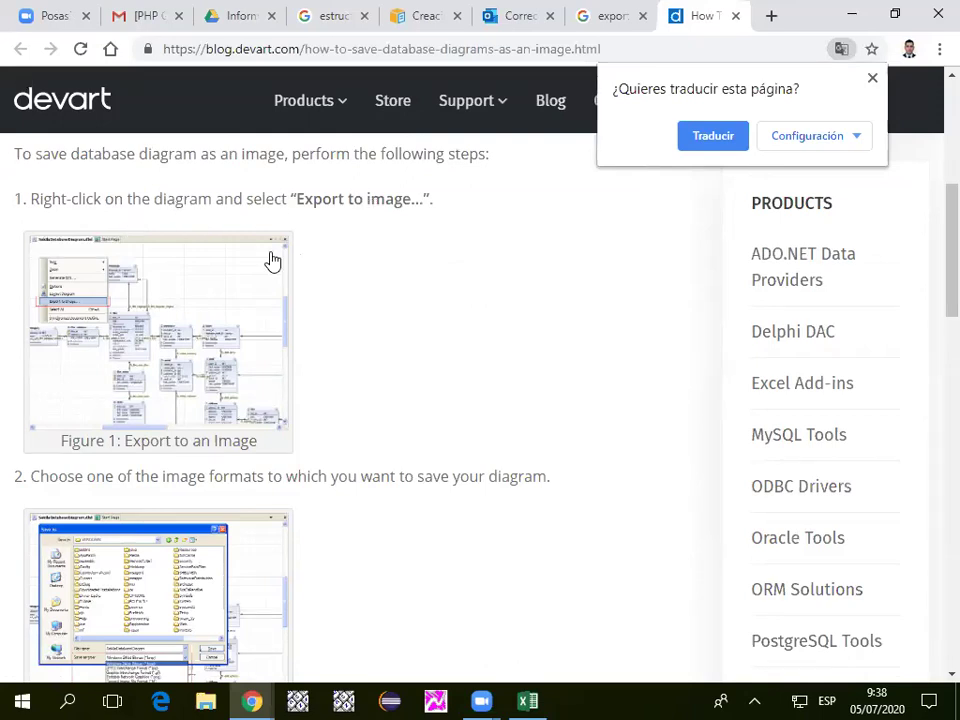
scroll(350, 304, "down", 2)
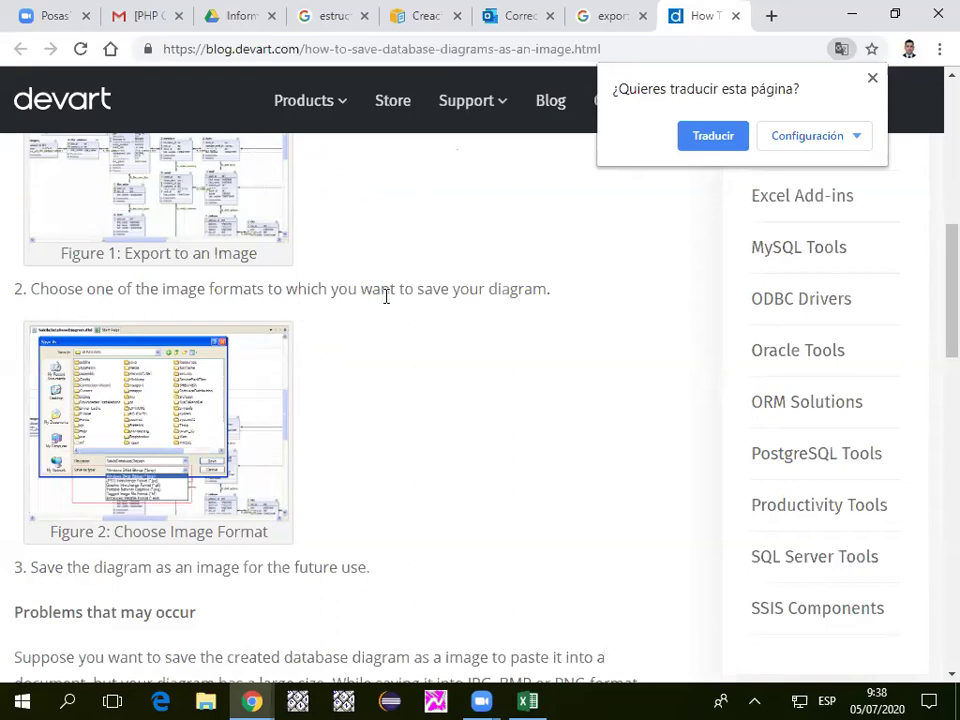
scroll(394, 334, "down", 1)
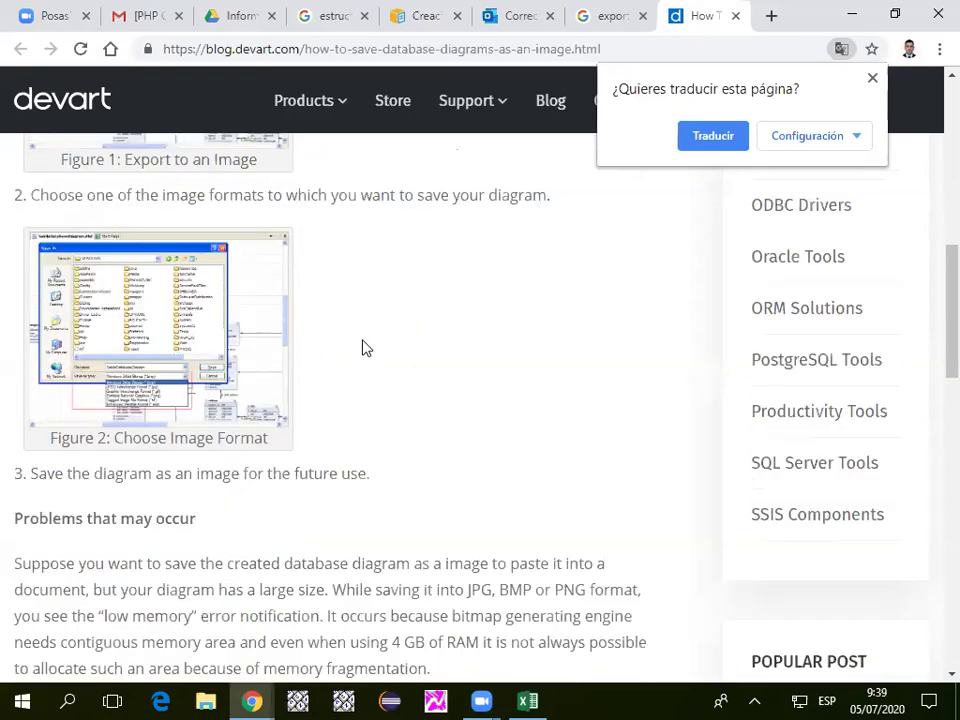
scroll(305, 327, "down", 1)
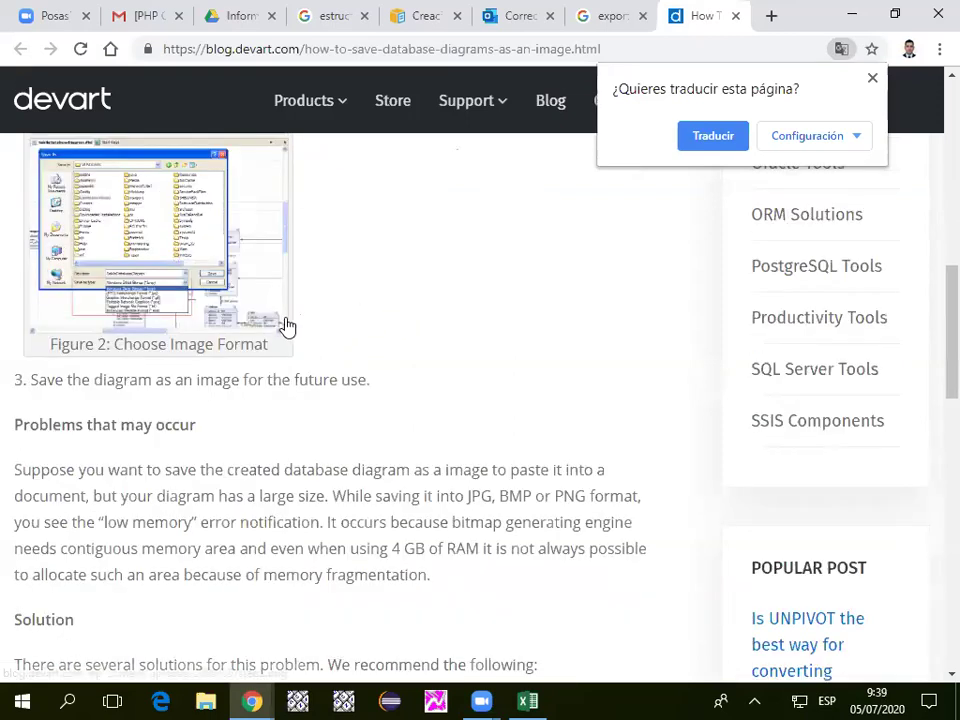
View Figure 2 on choosing the image format and Figure 1 on exporting to an image at full size, returning to the article.
scroll(285, 326, "up", 1)
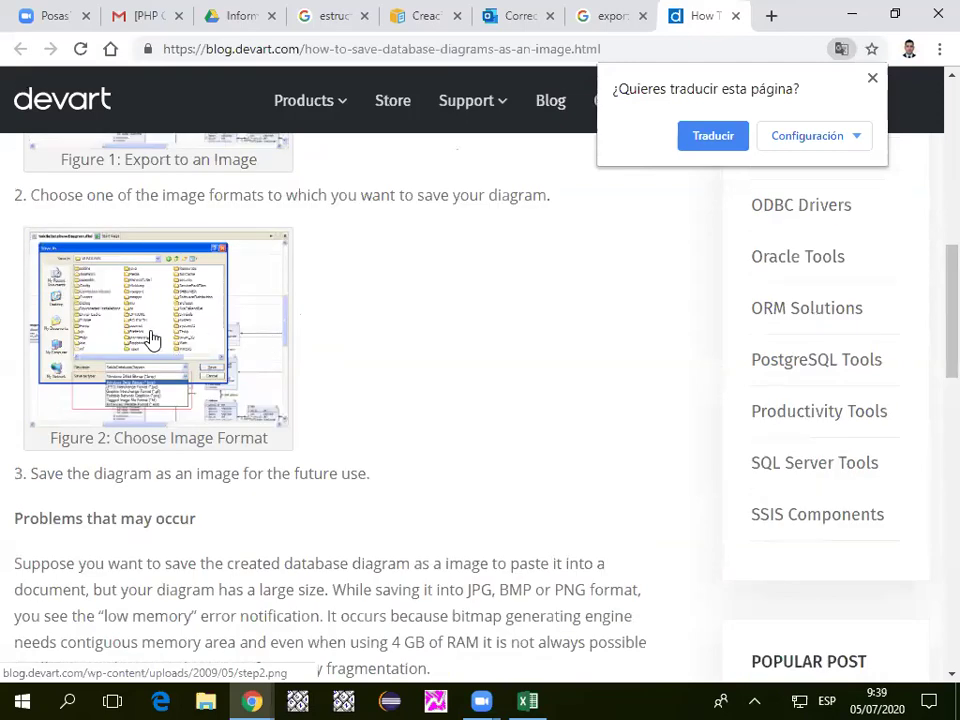
left_click(167, 392)
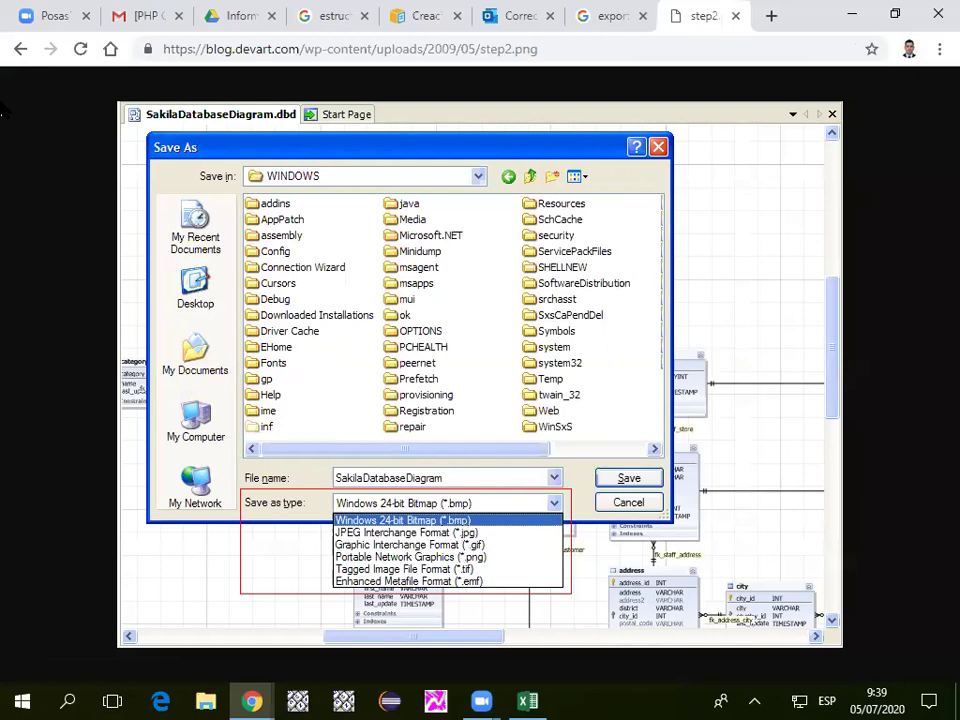
left_click(19, 49)
scroll(160, 380, "up", 3)
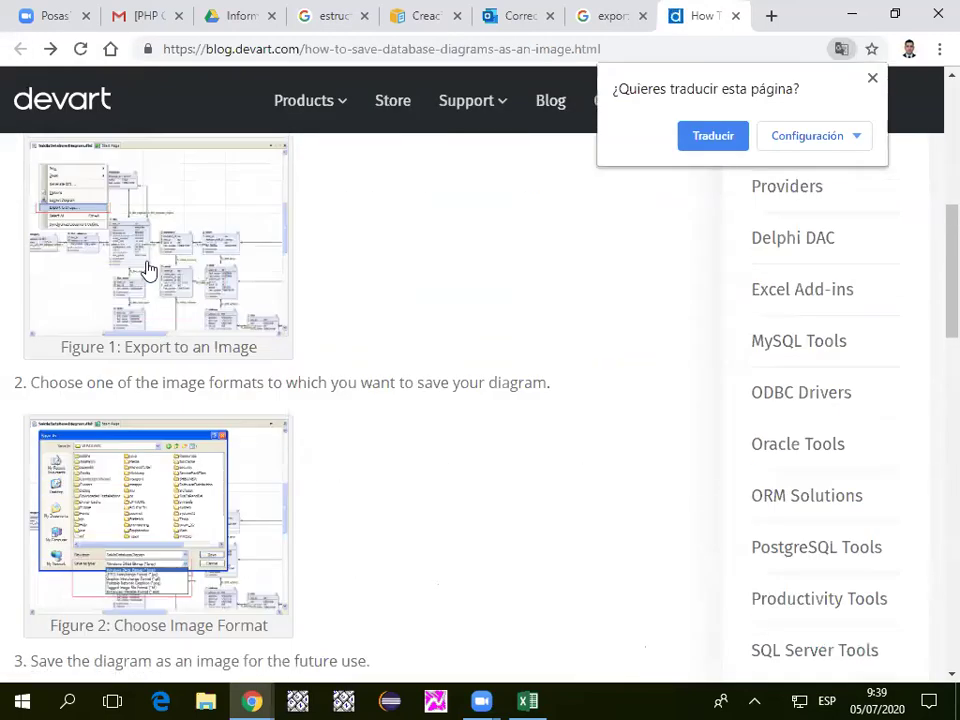
left_click(144, 306)
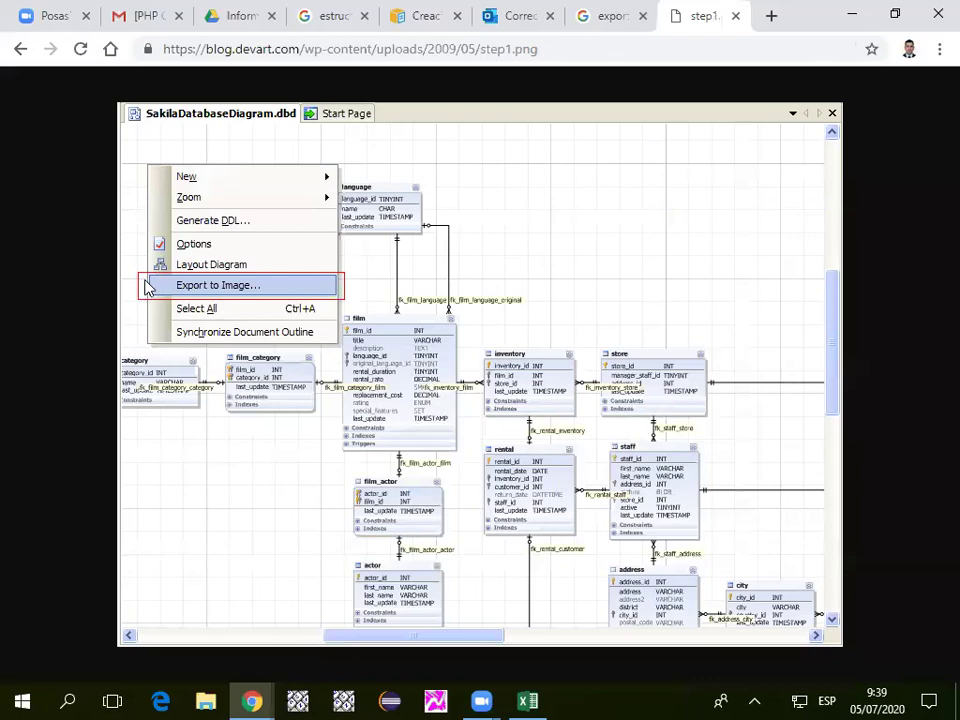
left_click(20, 53)
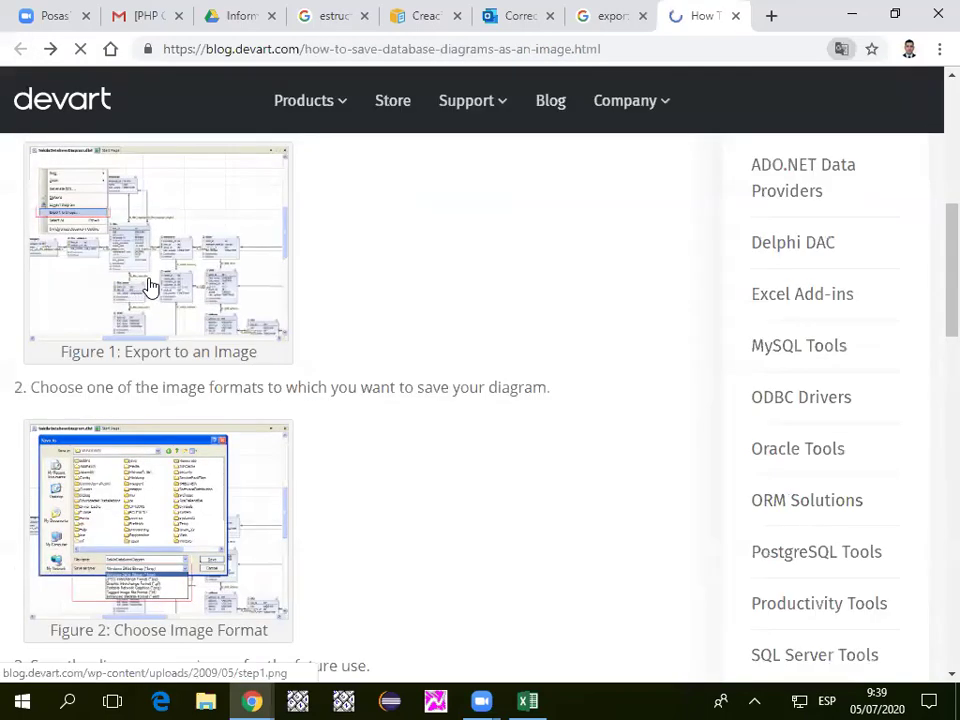
Recheck the article's introduction and export steps, and read its sections on possible problems and their solution.
scroll(146, 285, "up", 5)
scroll(155, 279, "down", 1)
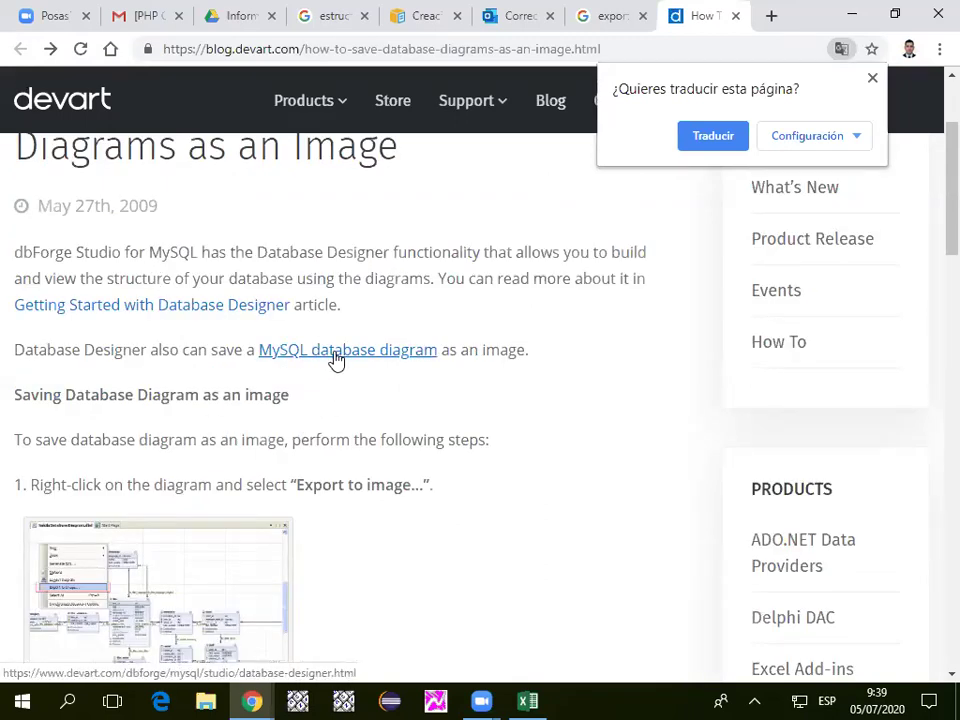
scroll(311, 380, "down", 5)
scroll(310, 388, "down", 1)
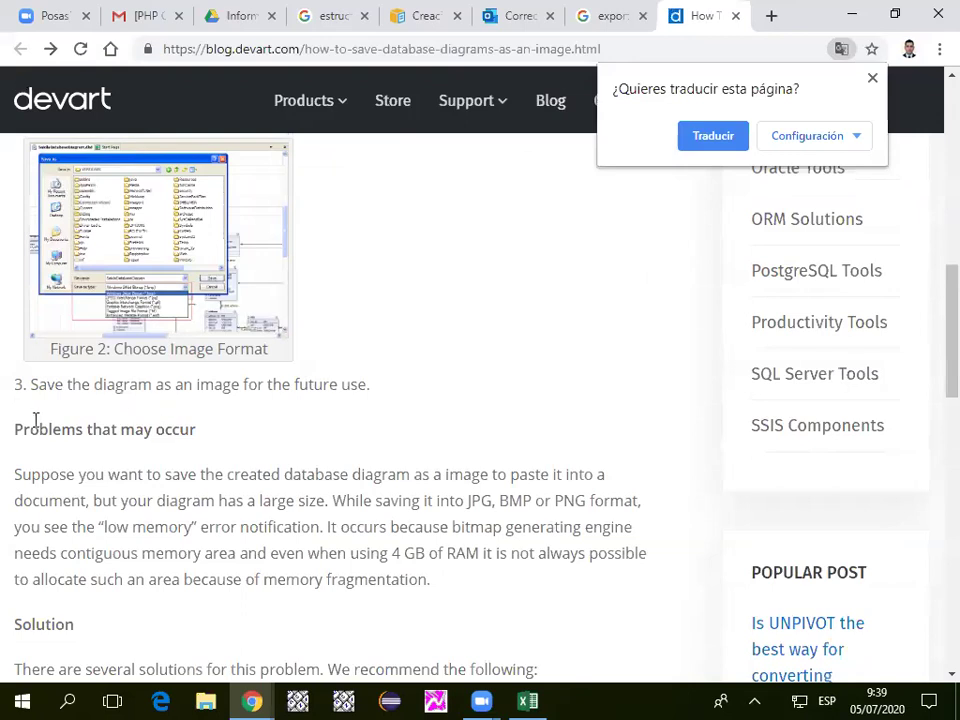
scroll(190, 420, "down", 3)
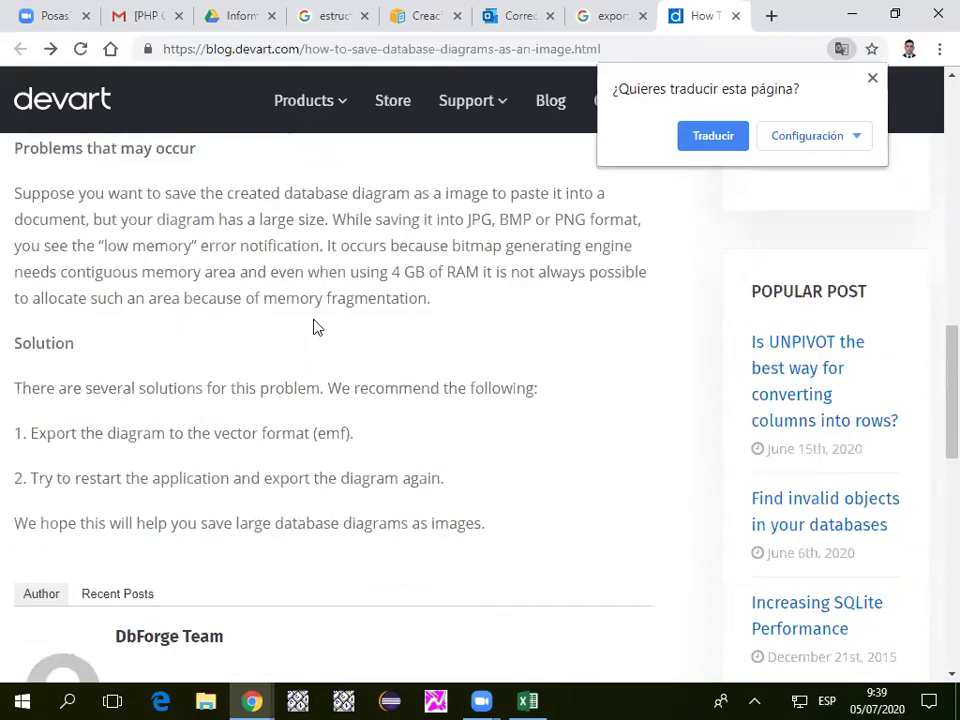
scroll(313, 327, "down", 2)
scroll(313, 327, "up", 3)
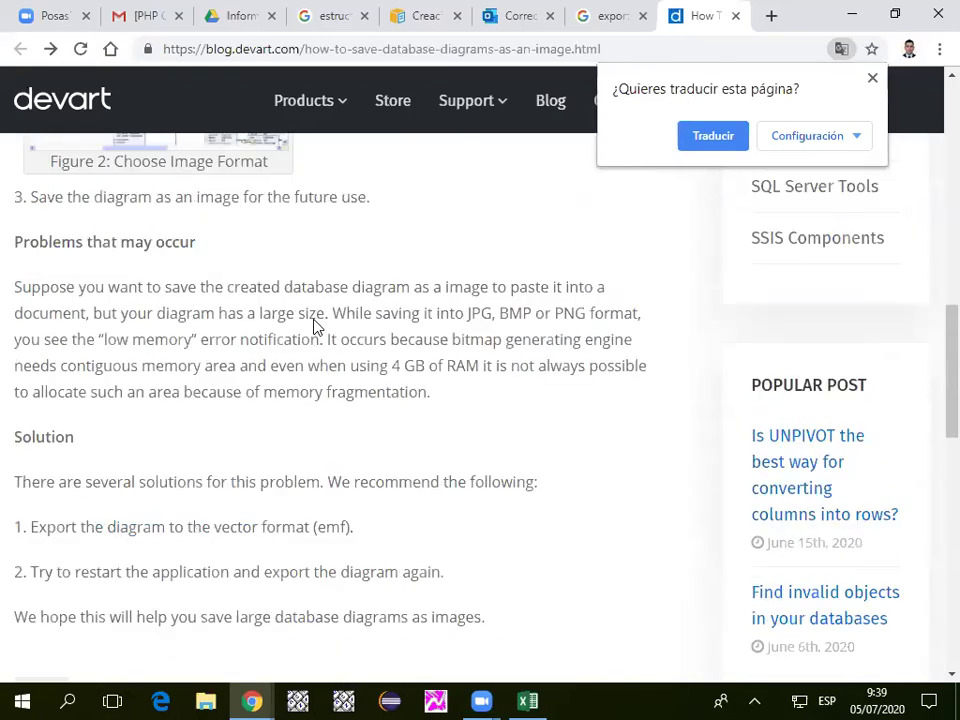
scroll(313, 327, "down", 2)
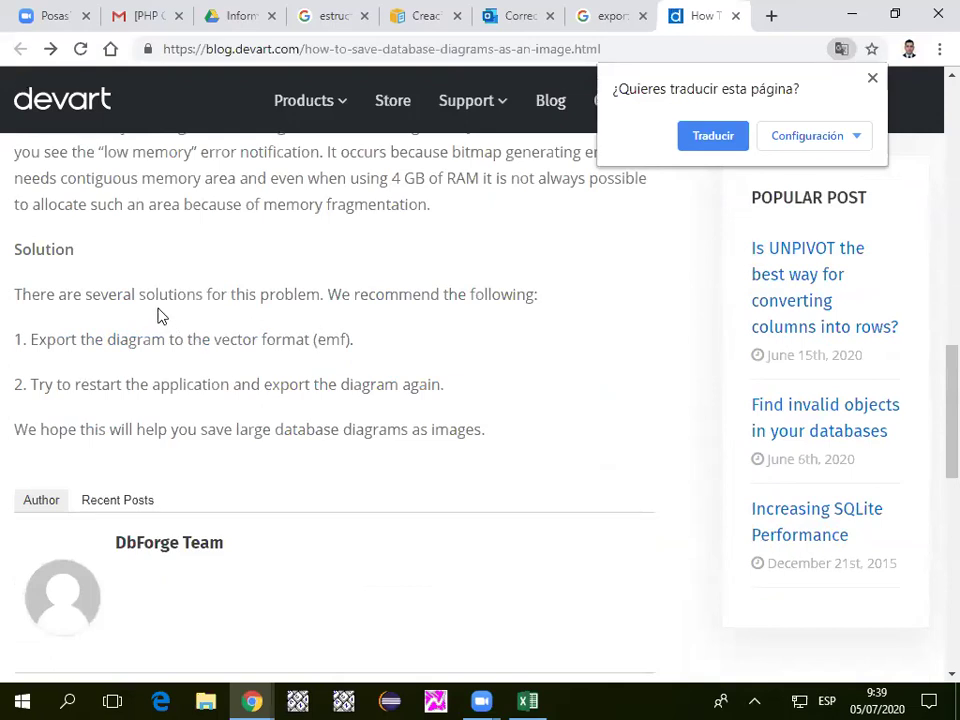
scroll(540, 390, "up", 6)
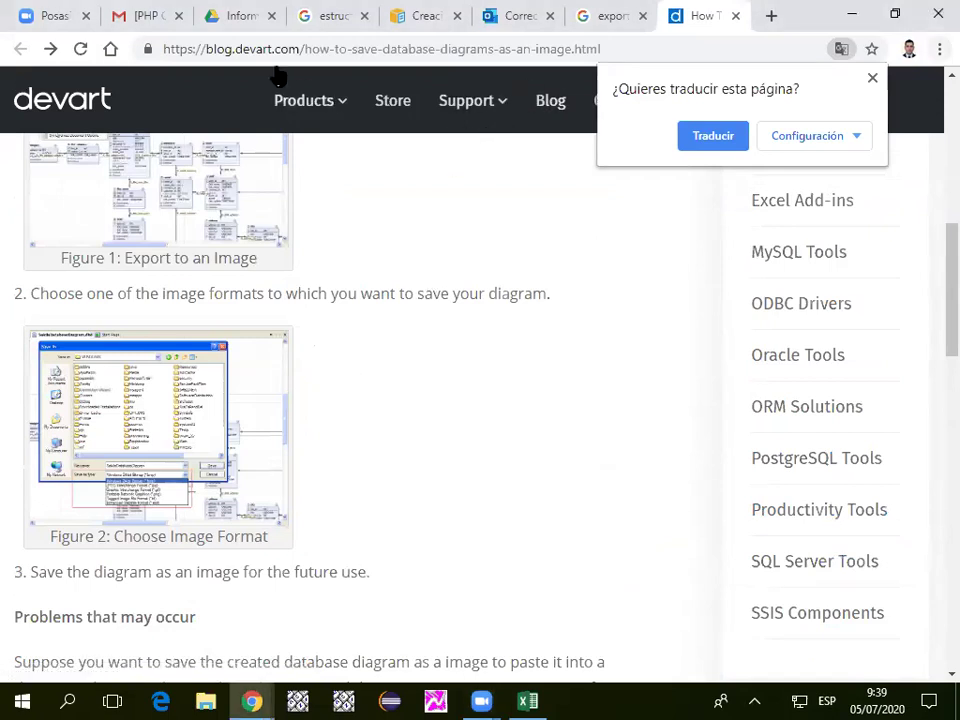
Switch to the Bepet database workbook in Excel and examine the tables and relationships throughout the diagram picture.
key("alt+Tab")
key("alt+Tab")
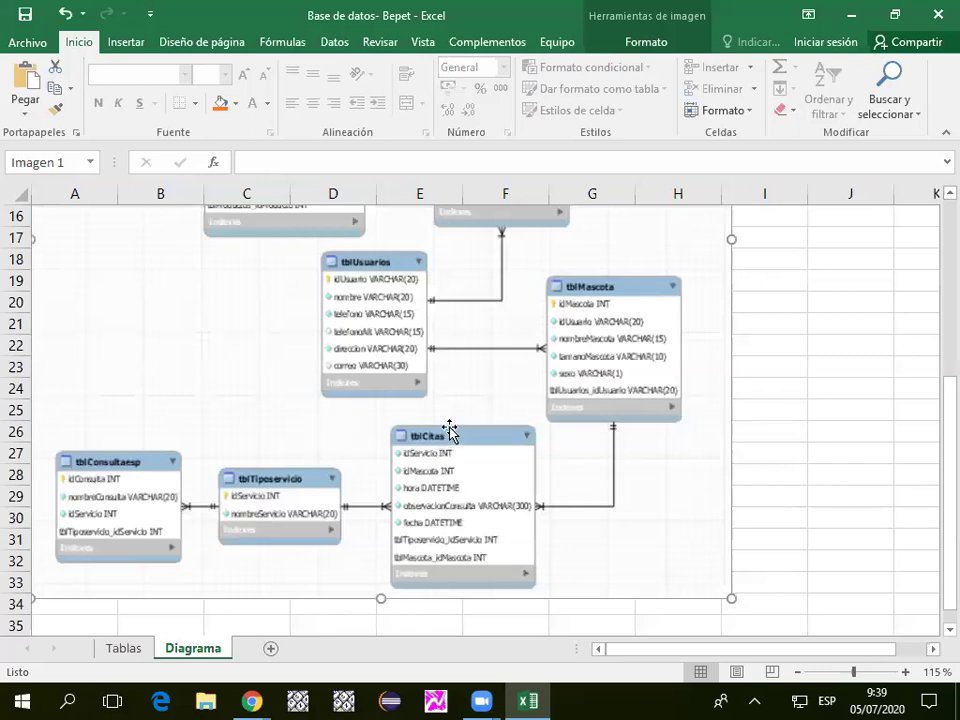
scroll(449, 430, "up", 4)
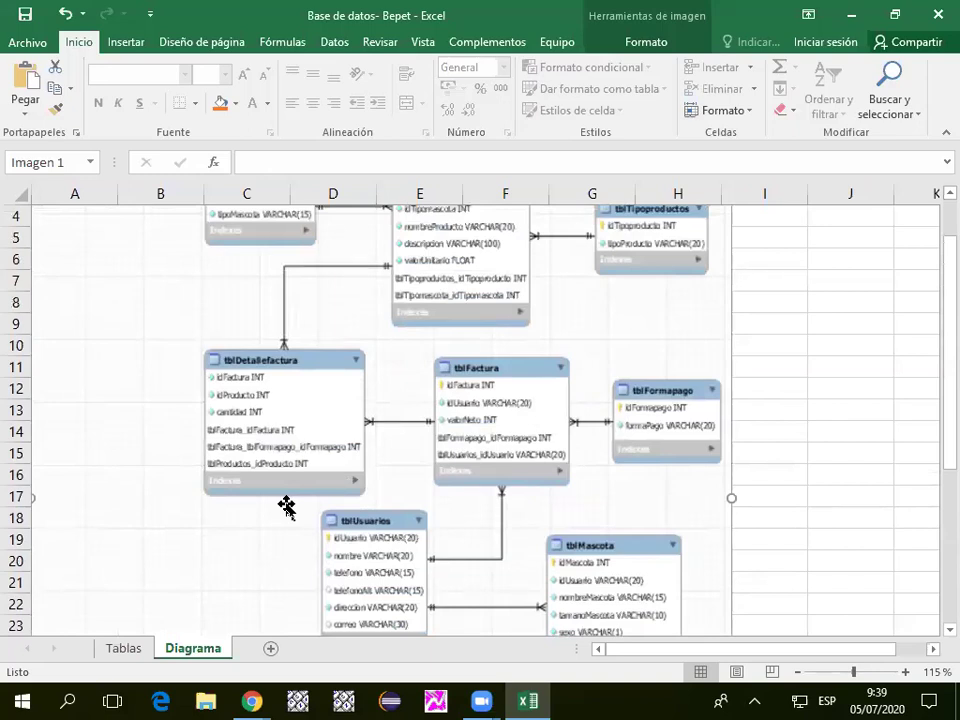
scroll(214, 489, "up", 1)
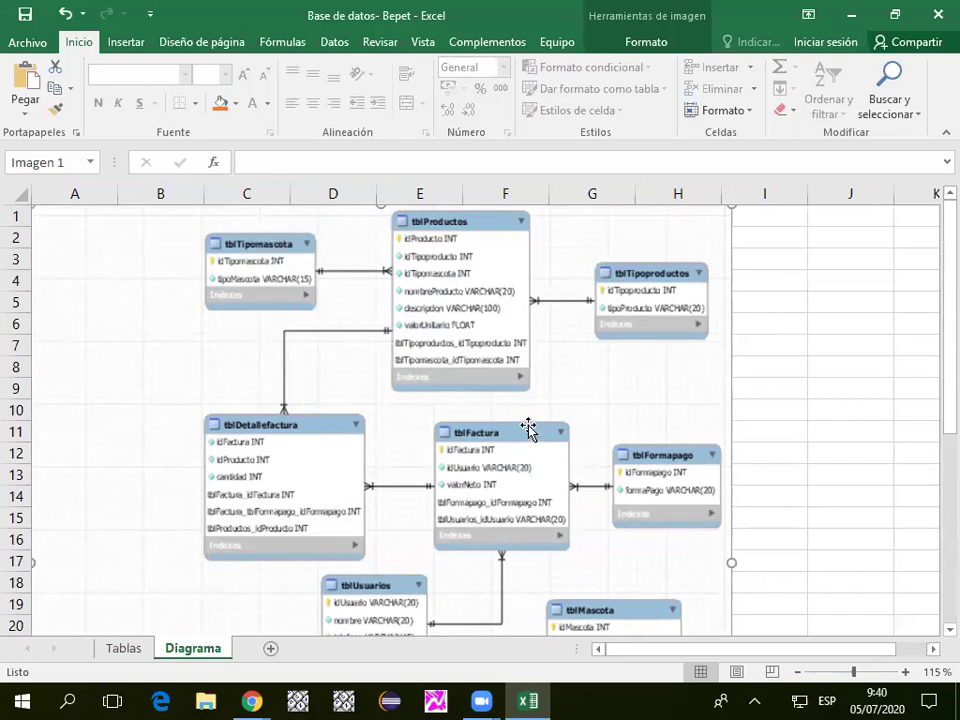
scroll(528, 430, "down", 1)
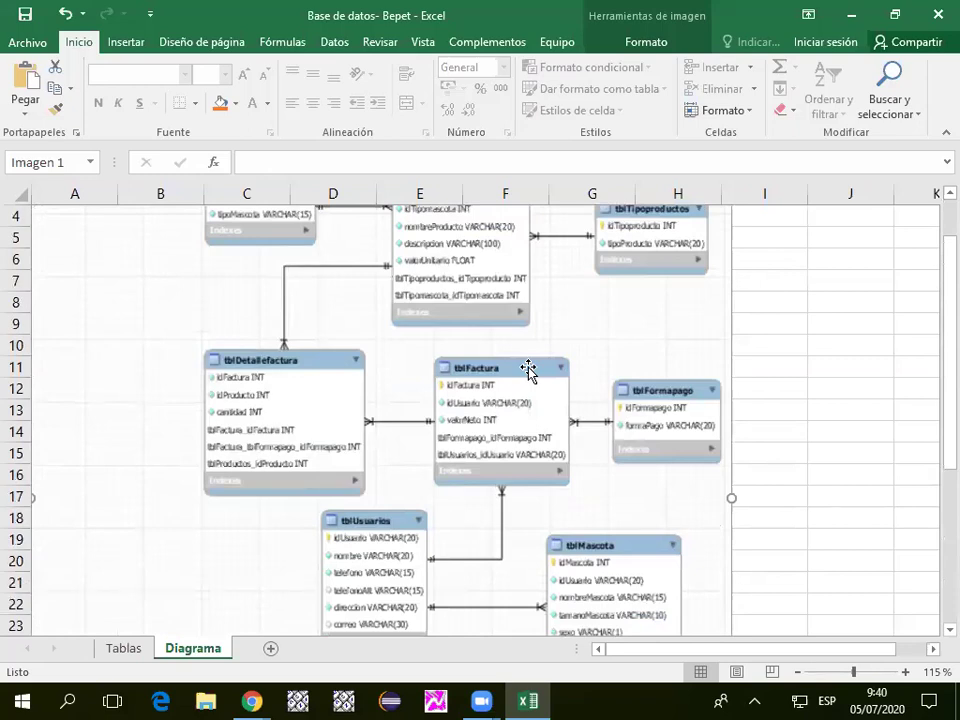
scroll(505, 438, "down", 4)
scroll(503, 440, "up", 2)
scroll(504, 440, "up", 2)
scroll(504, 440, "up", 1)
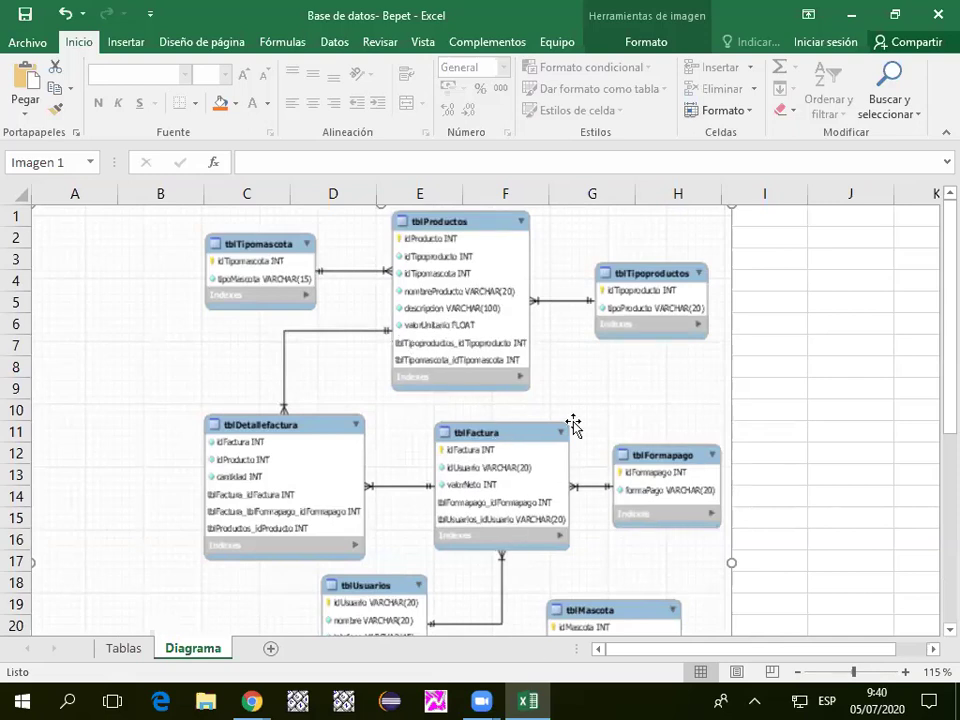
scroll(368, 418, "down", 3)
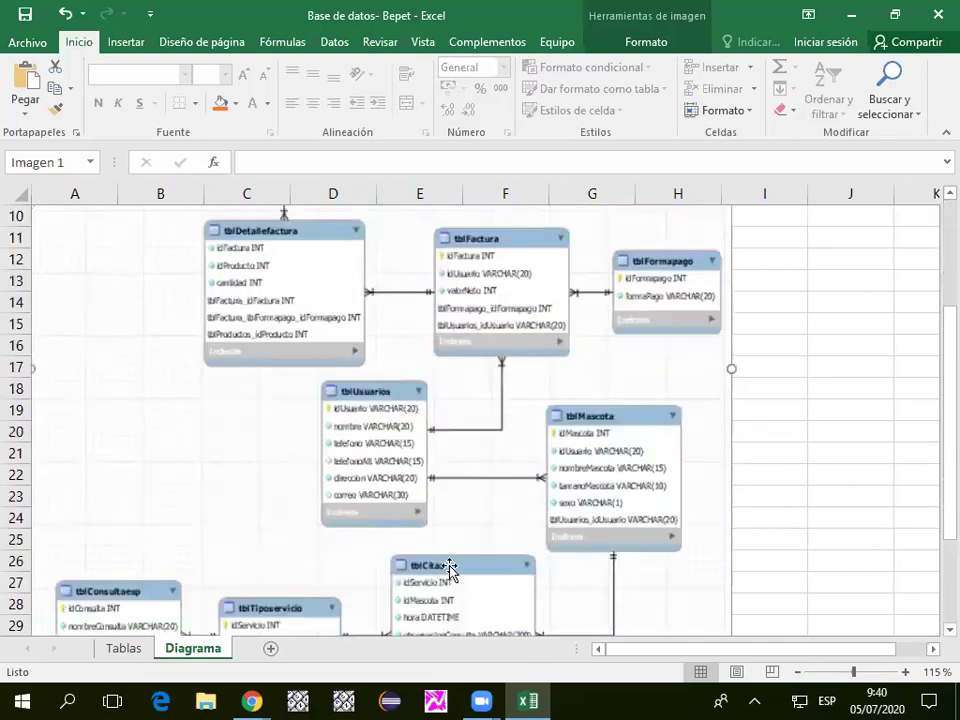
scroll(410, 360, "down", 3)
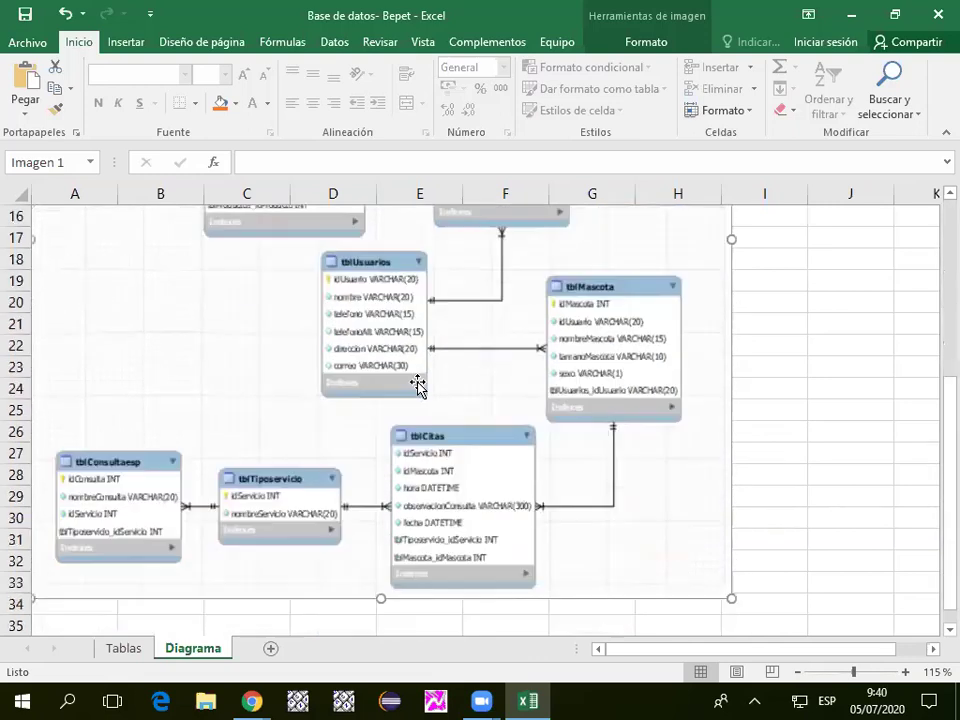
Review the table relationships on the Diagrama sheet, then the data dictionary tables on the Tablas sheet.
scroll(484, 366, "up", 4)
scroll(484, 366, "up", 2)
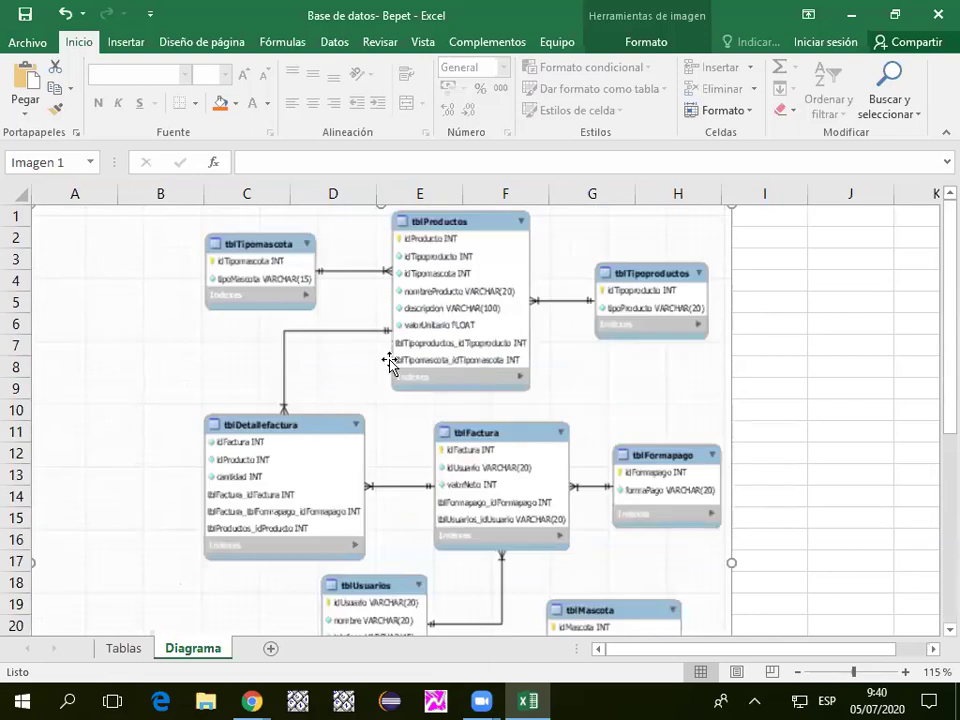
left_click(125, 647)
scroll(325, 425, "up", 20)
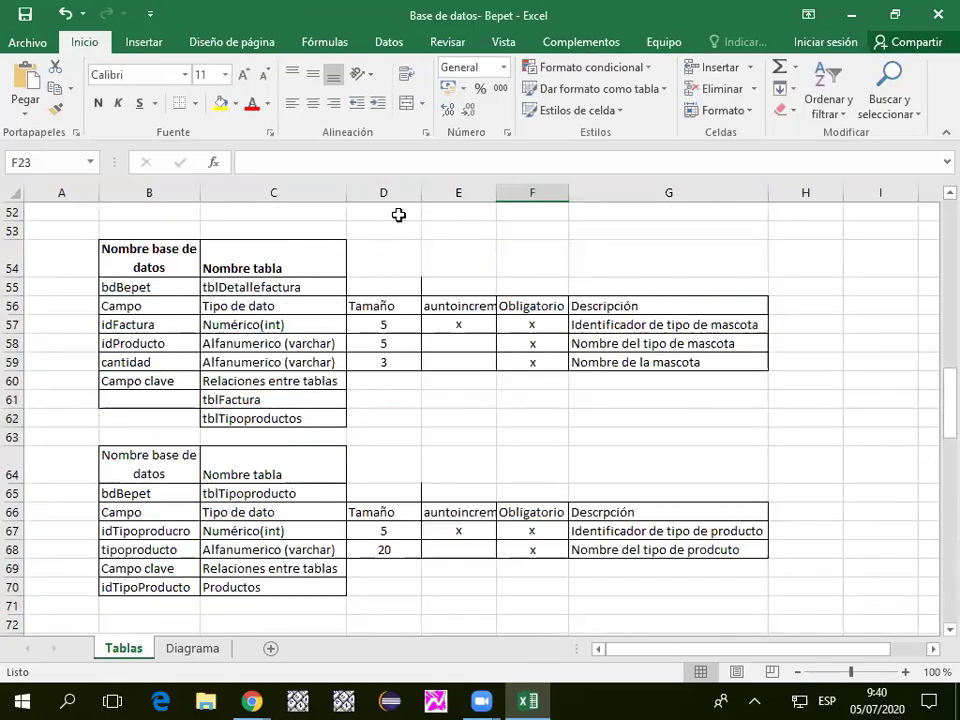
Switch to the Drive document Dieño Windsor.docx in Chrome, highlight its Relaciones entre tablas and Campos claves section, and close the preview.
left_click(252, 700)
left_click(133, 606)
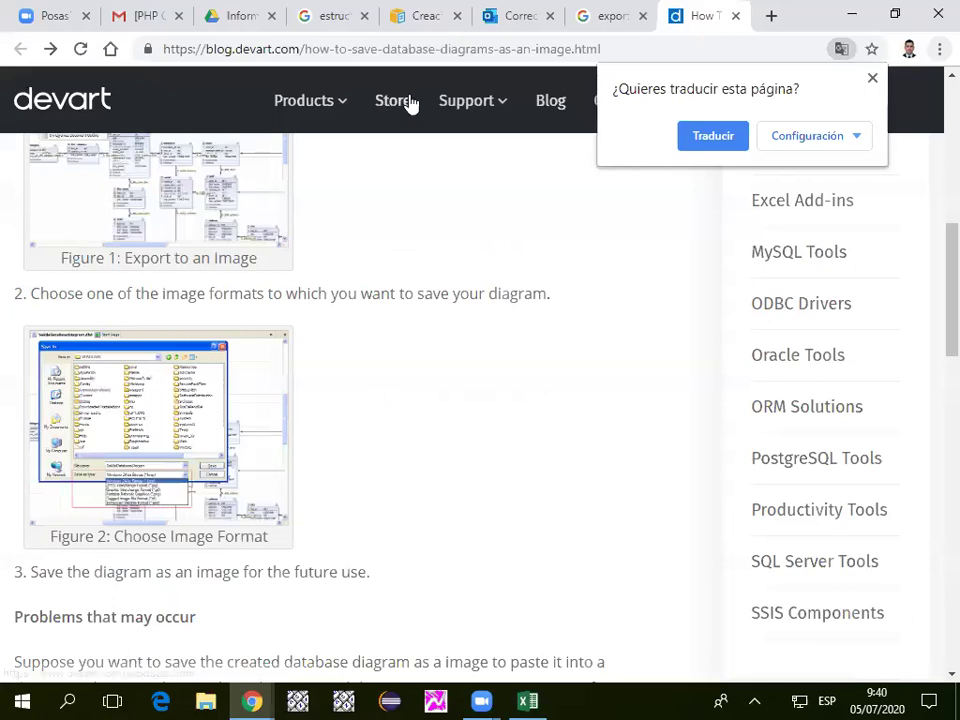
left_click(238, 16)
scroll(347, 517, "down", 3)
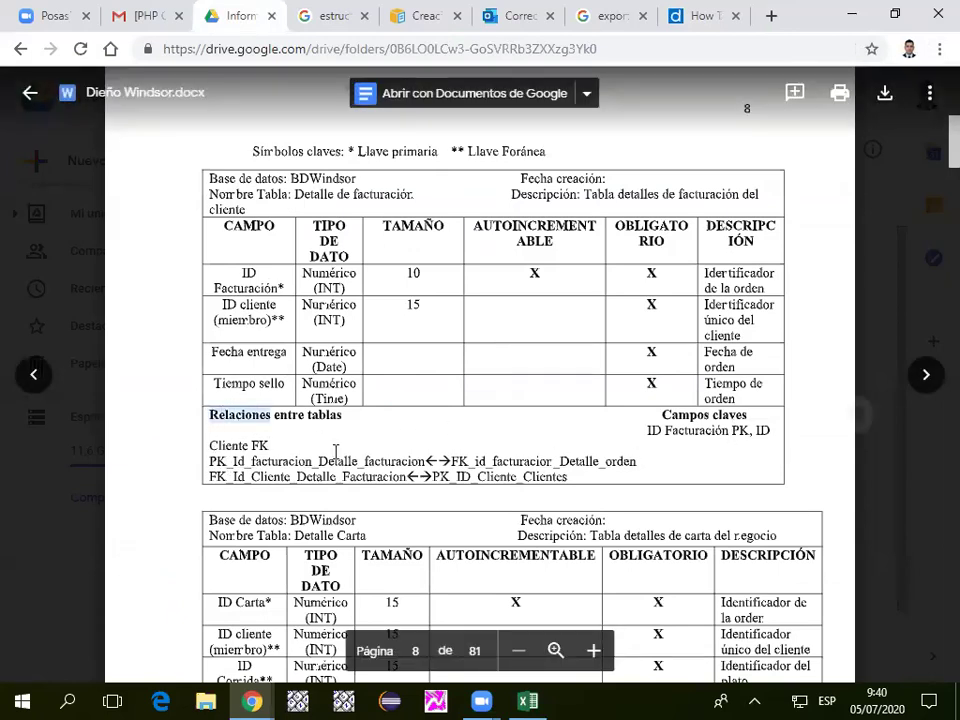
left_click_drag(300, 450, 729, 430)
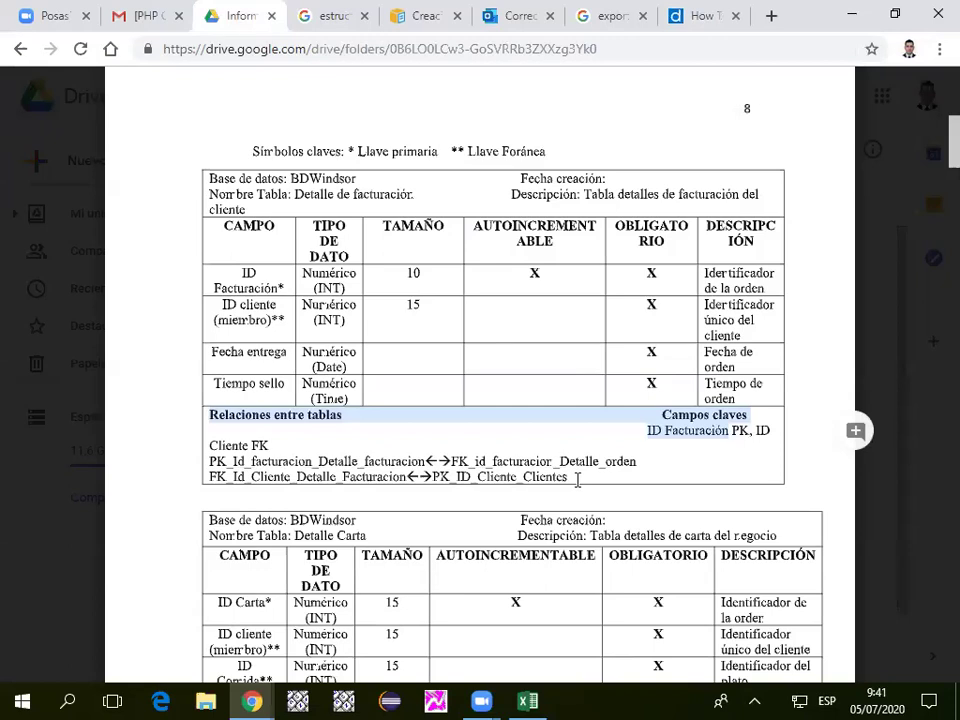
left_click(55, 277)
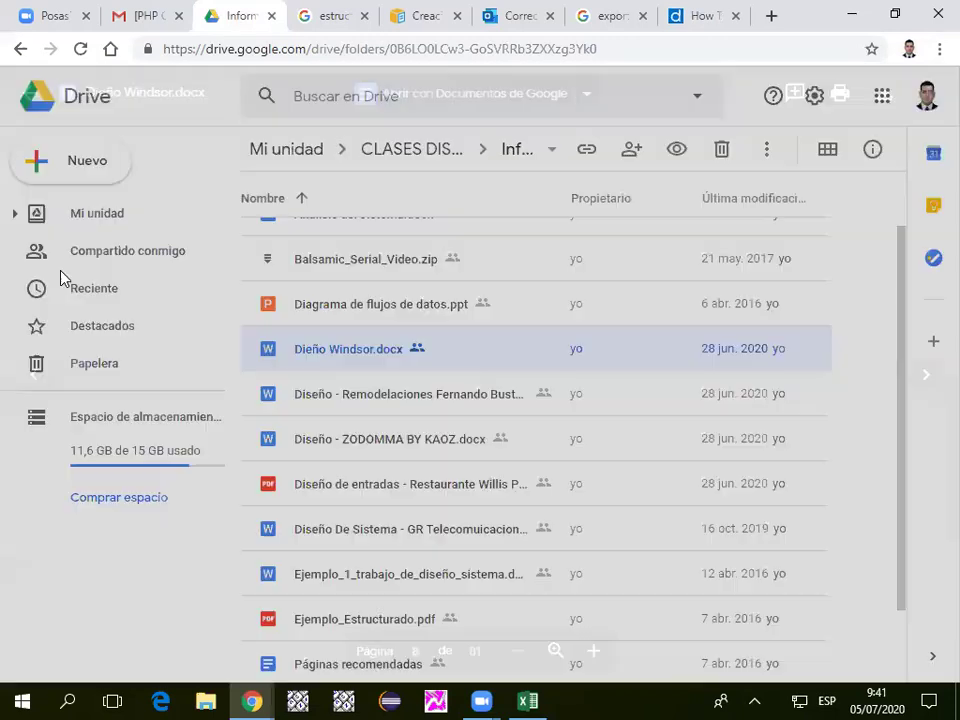
Open the Diseño - Remodelaciones document from the Drive folder, examine its table structures and Relaciones lines, and close the preview.
scroll(390, 444, "up", 1)
scroll(345, 476, "down", 3)
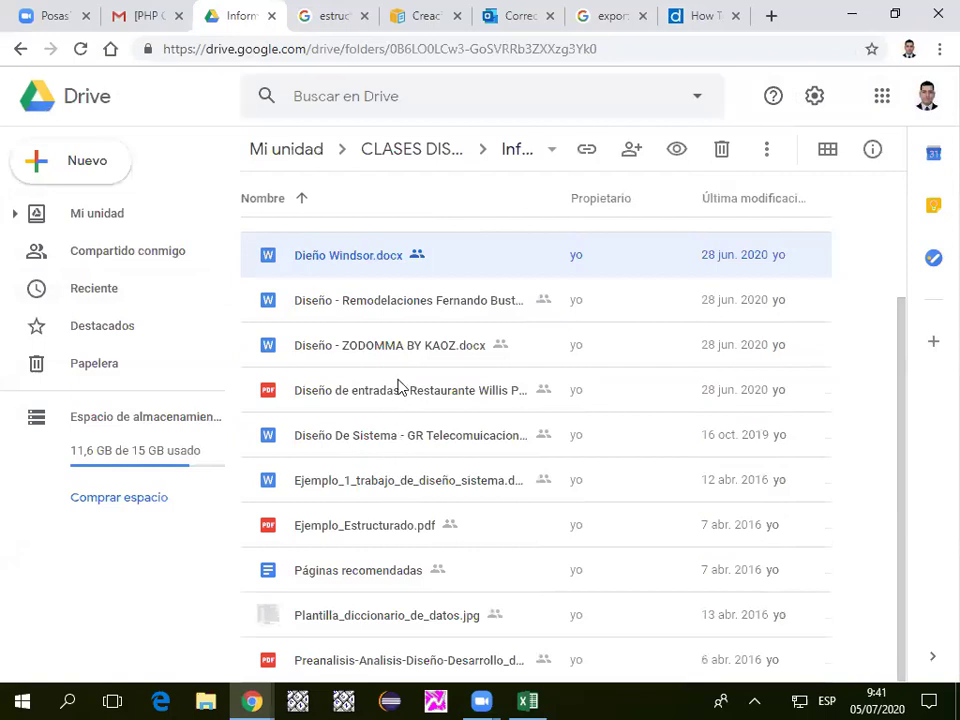
double_click(435, 311)
scroll(435, 330, "down", 15)
scroll(390, 416, "down", 15)
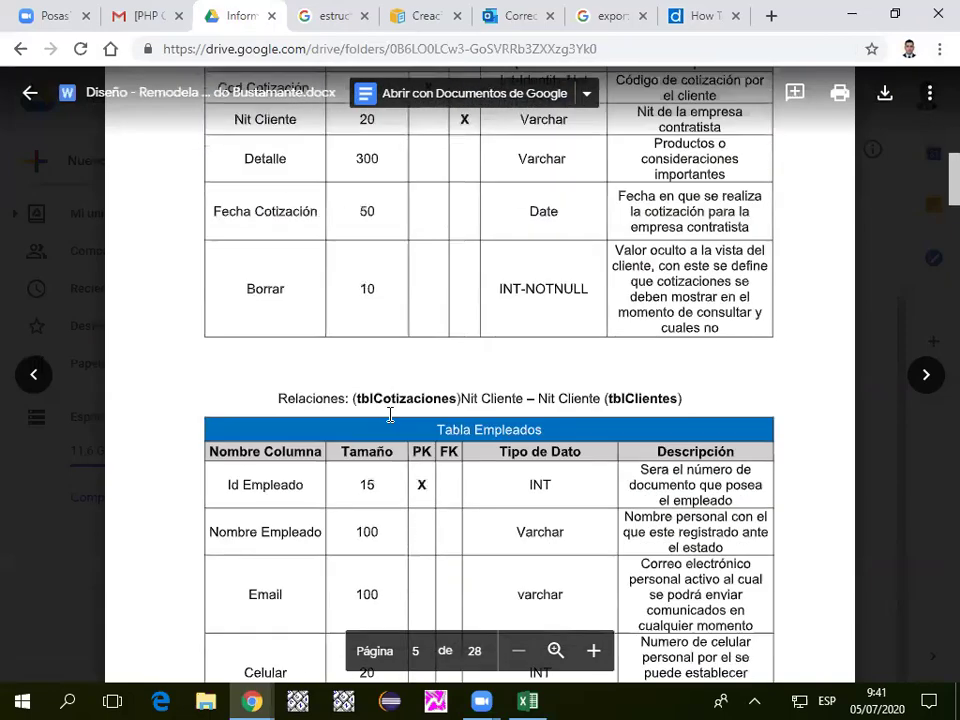
scroll(268, 397, "up", 10)
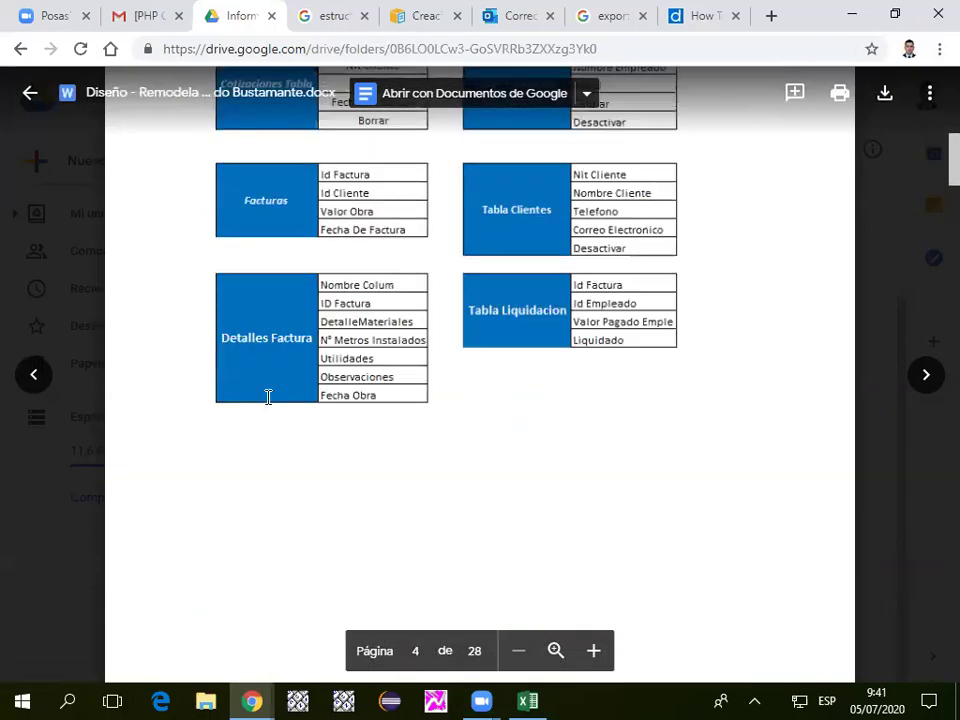
scroll(268, 397, "down", 12)
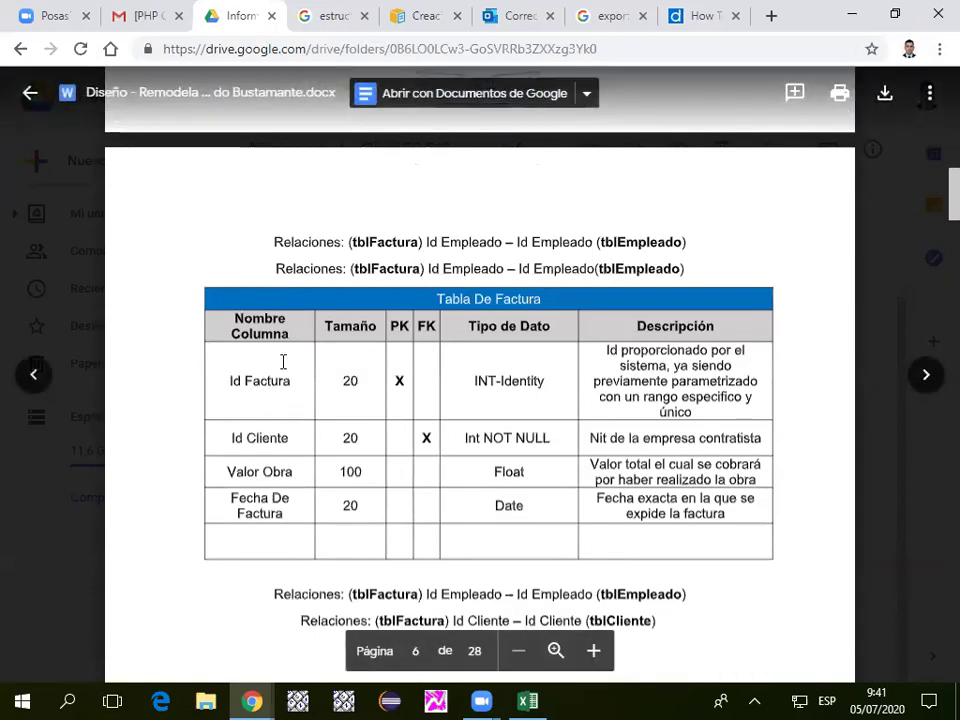
scroll(268, 369, "up", 2)
scroll(268, 369, "up", 1)
left_click(71, 285)
Open Diseño - ZODOMMA BY KAOZ.docx from the Drive folder and go to its DICCIONARIO DE DATOS section.
left_click(408, 357)
double_click(408, 357)
scroll(403, 381, "down", 5)
scroll(369, 392, "up", 1)
scroll(274, 410, "down", 1)
scroll(270, 410, "down", 20)
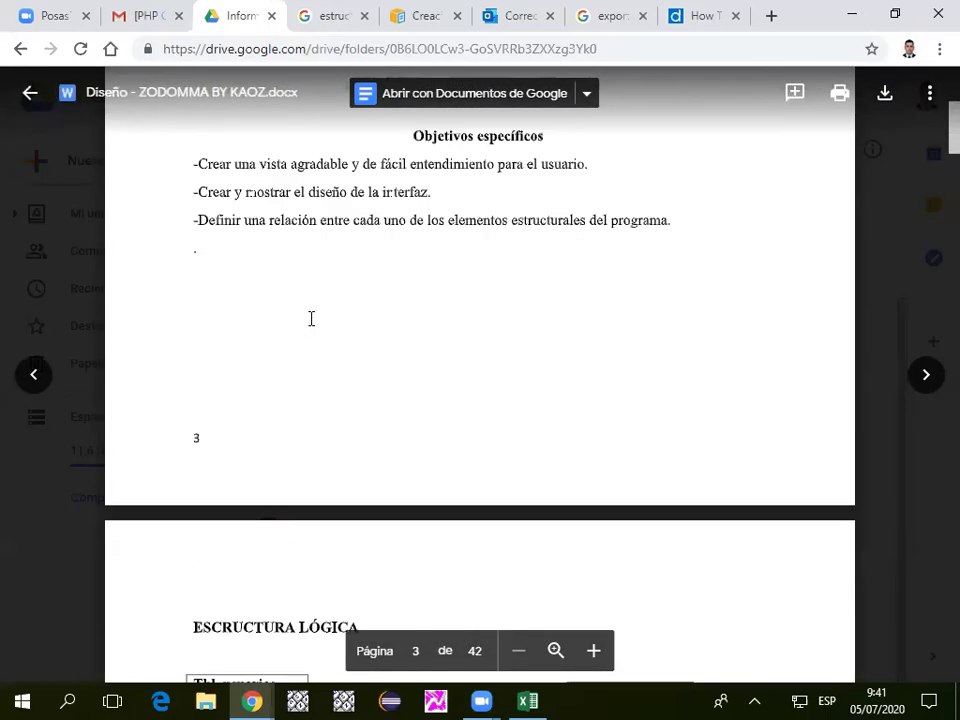
scroll(311, 318, "down", 15)
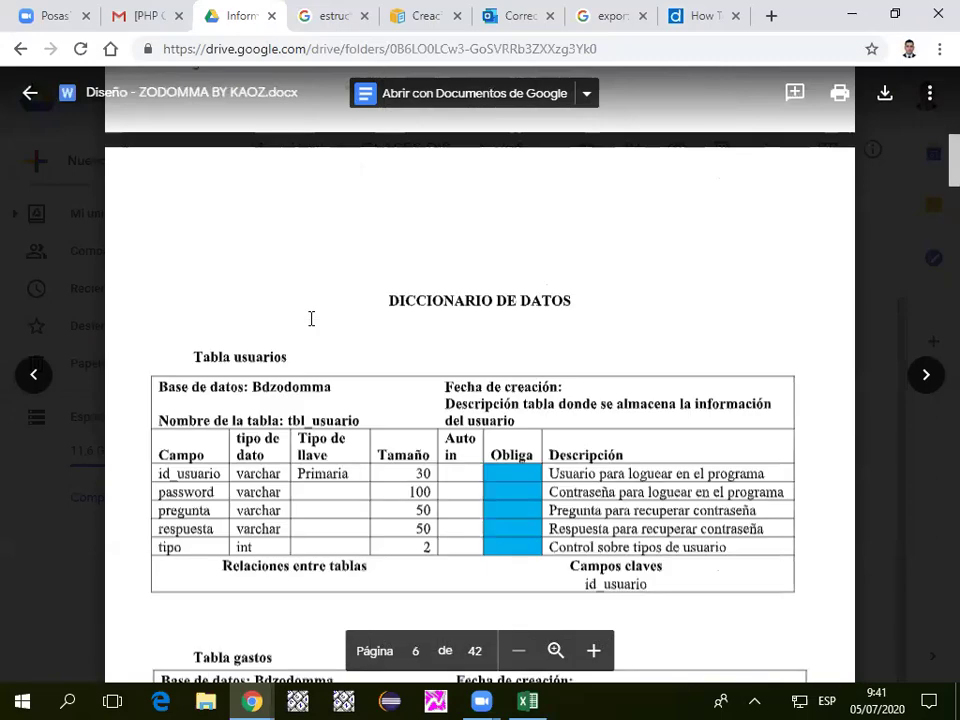
Examine the gastos, categoría and productos dictionary tables, highlighting the word Fecha in the creation date of Tabla productos.
scroll(375, 515, "down", 3)
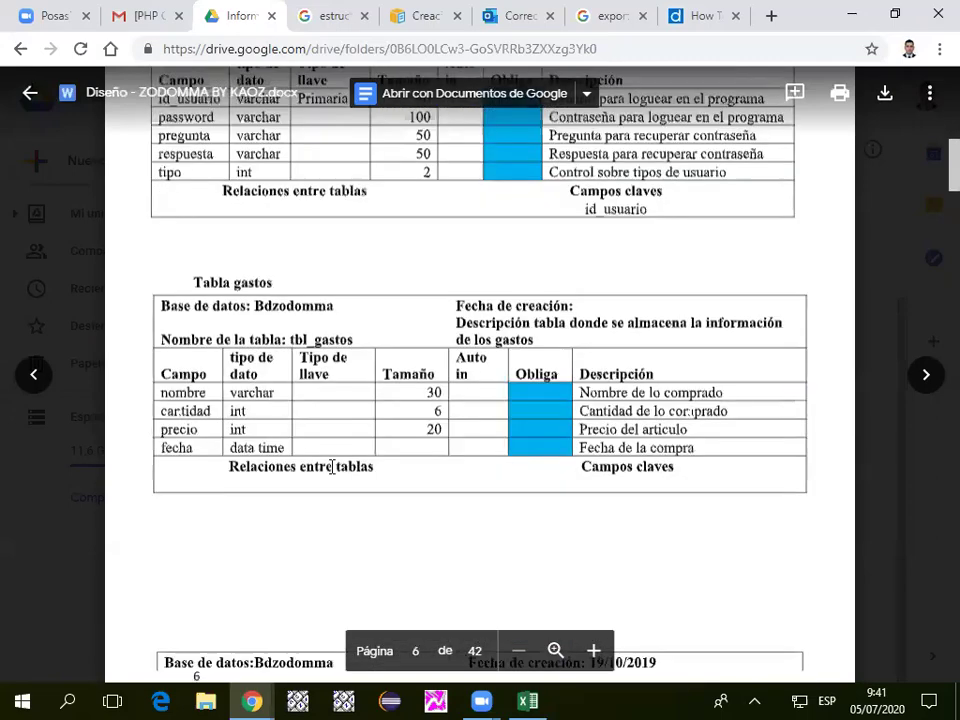
scroll(341, 482, "down", 8)
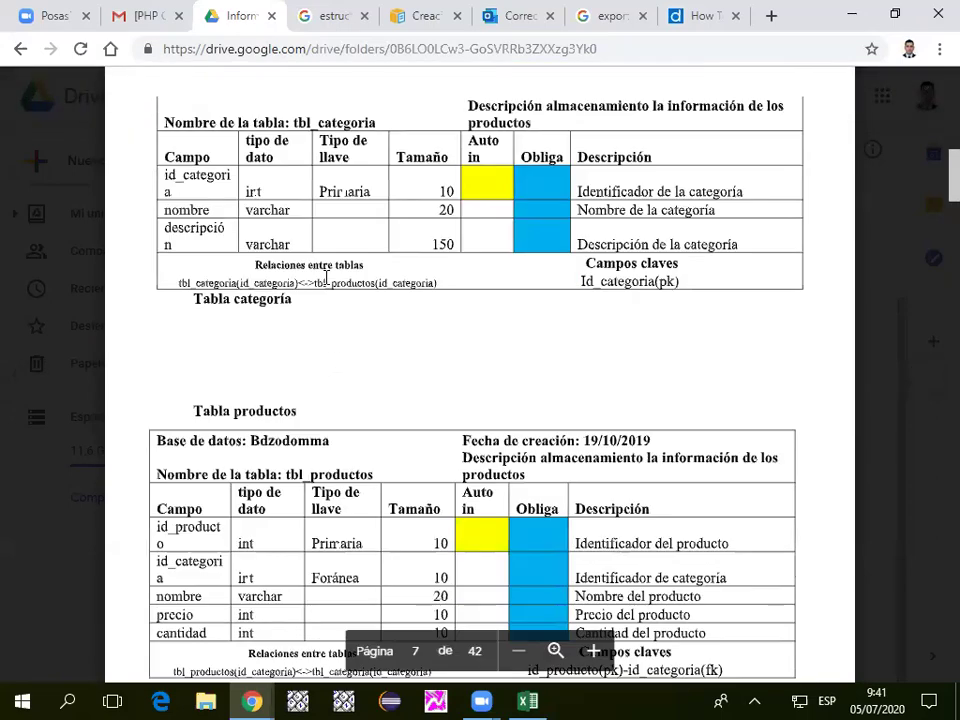
scroll(369, 188, "up", 2)
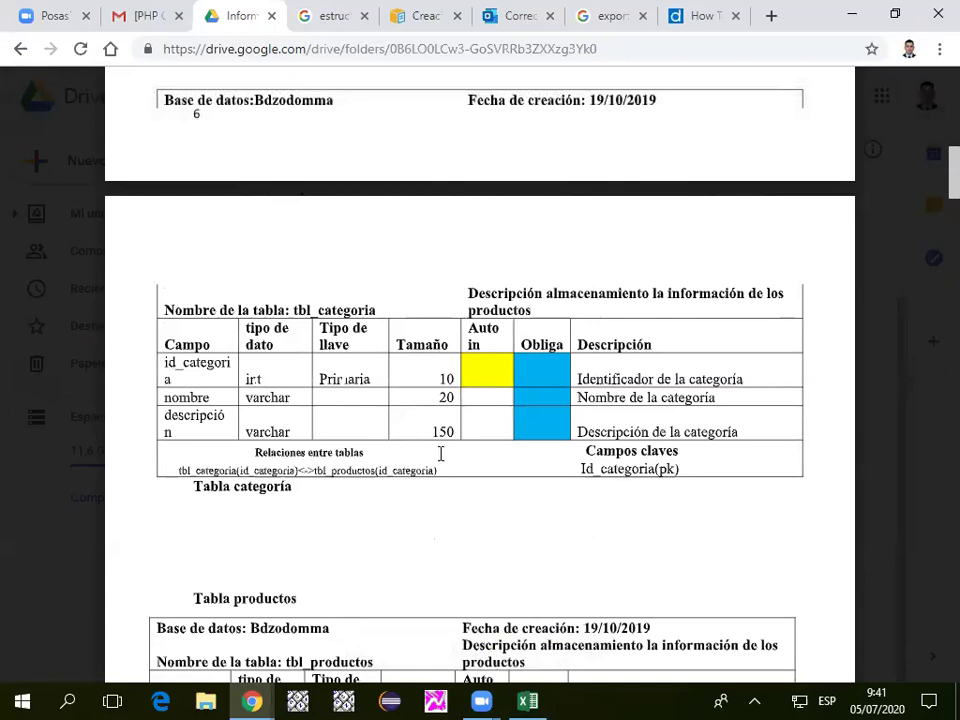
scroll(360, 468, "down", 3)
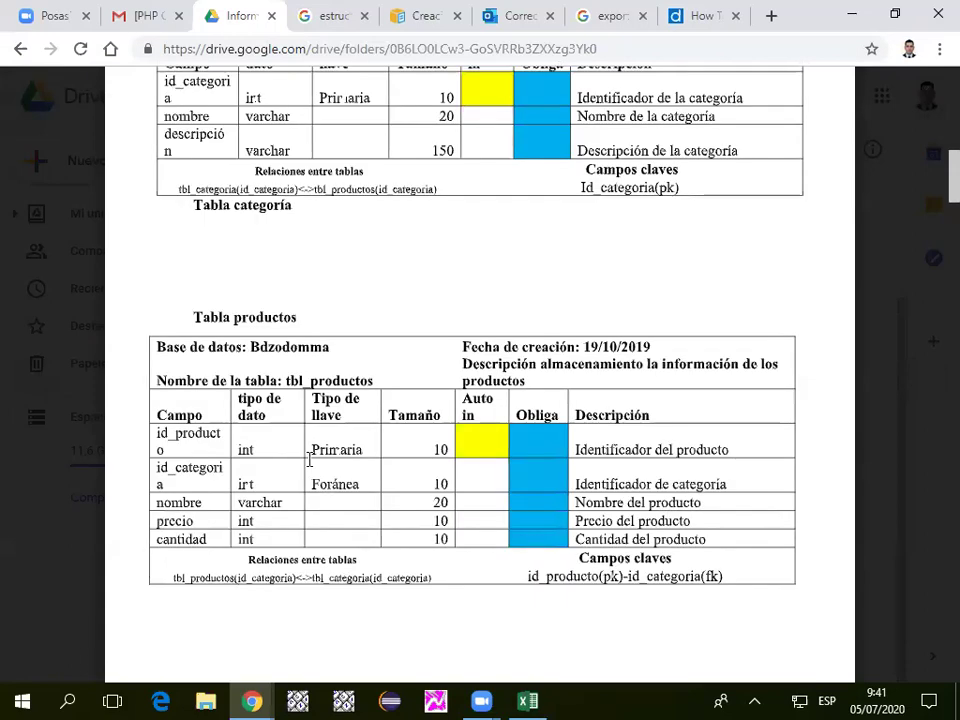
double_click(480, 347)
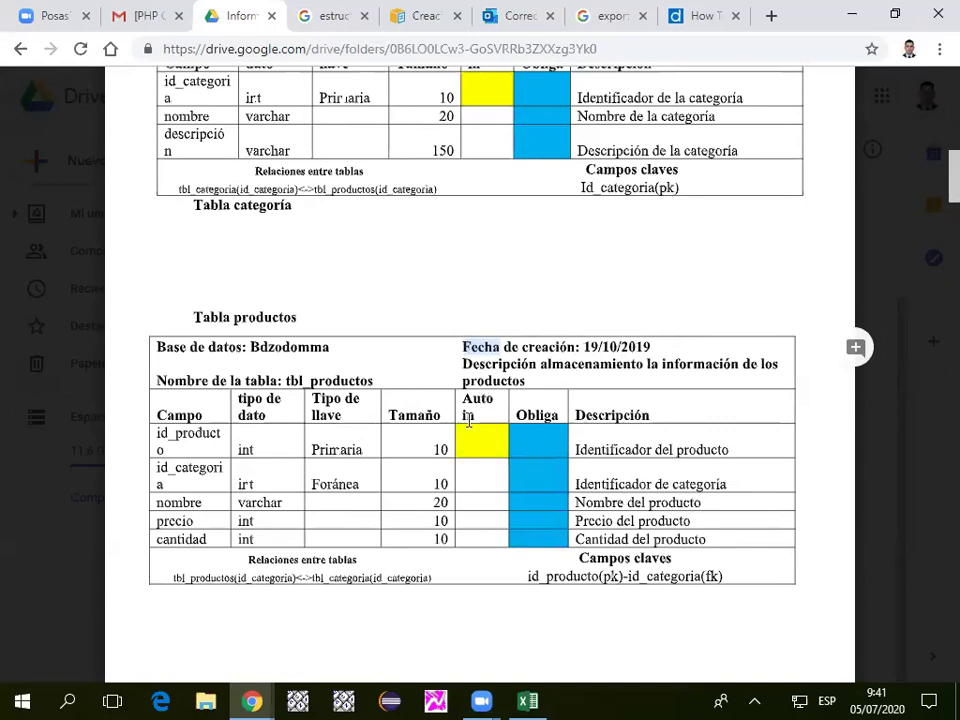
Review the dictionary tables from Tabla productos to Tabla detalle de factura, continuing to the administrator's functional module decomposition.
scroll(281, 445, "down", 2)
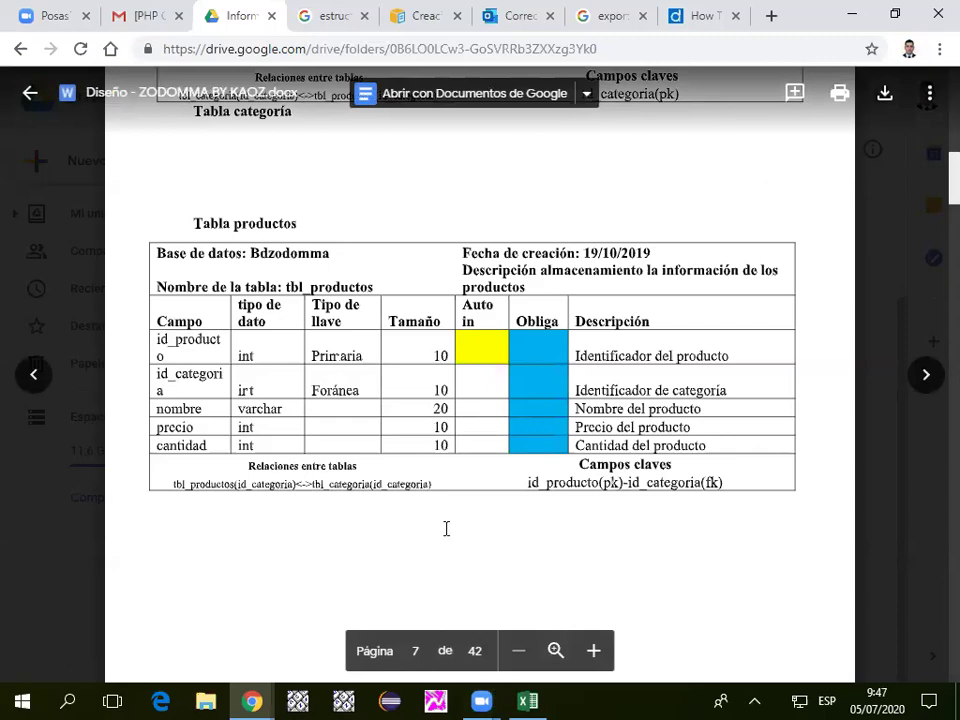
scroll(227, 365, "down", 1)
scroll(600, 320, "up", 1)
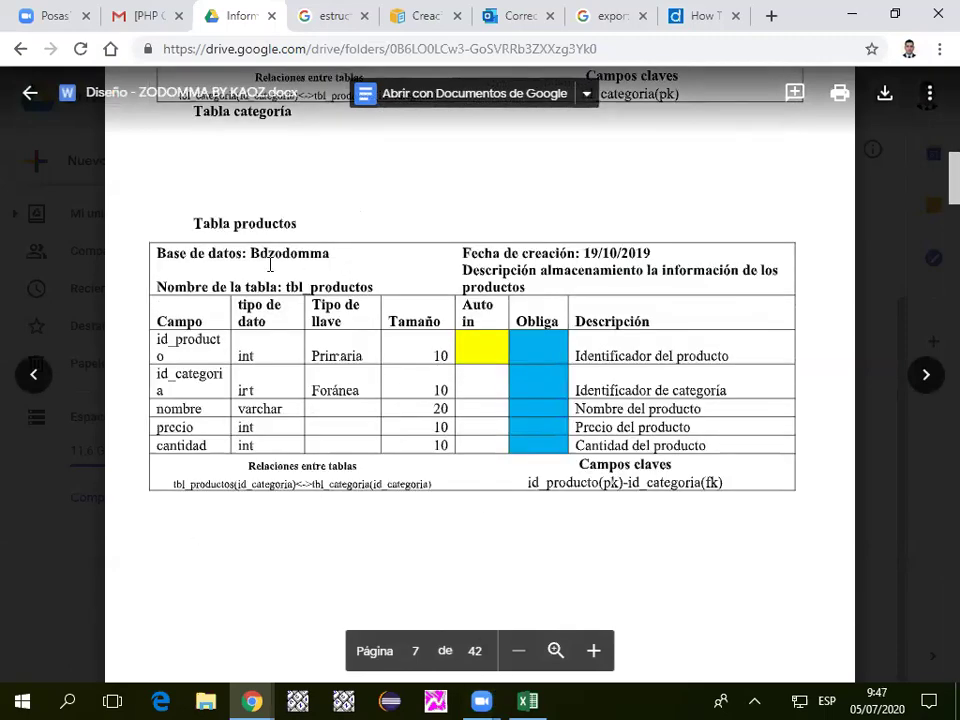
scroll(377, 310, "down", 12)
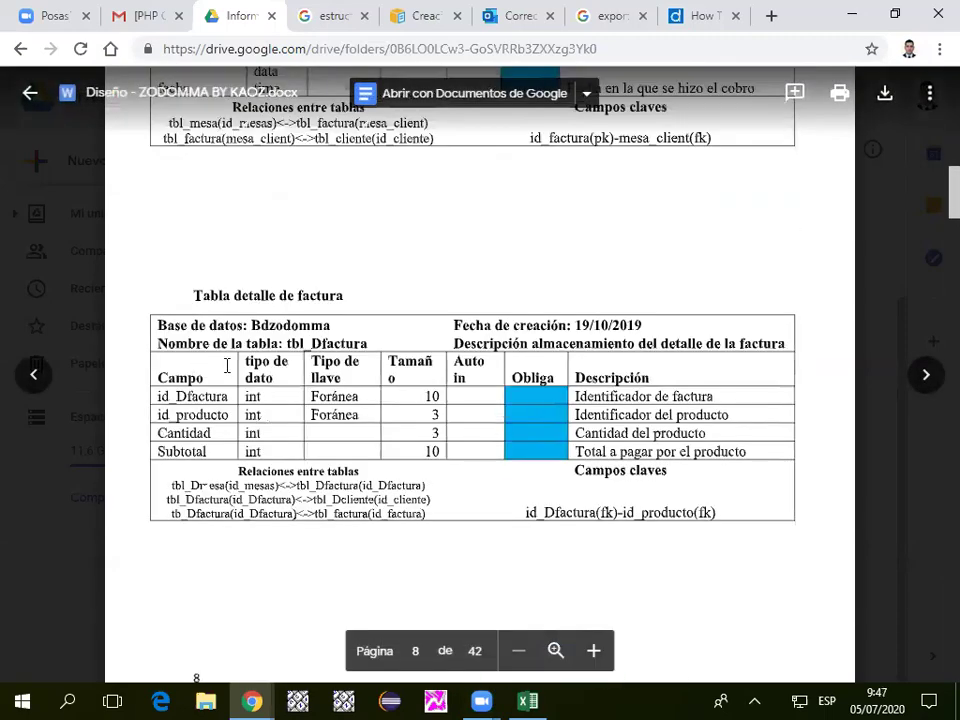
scroll(242, 367, "down", 12)
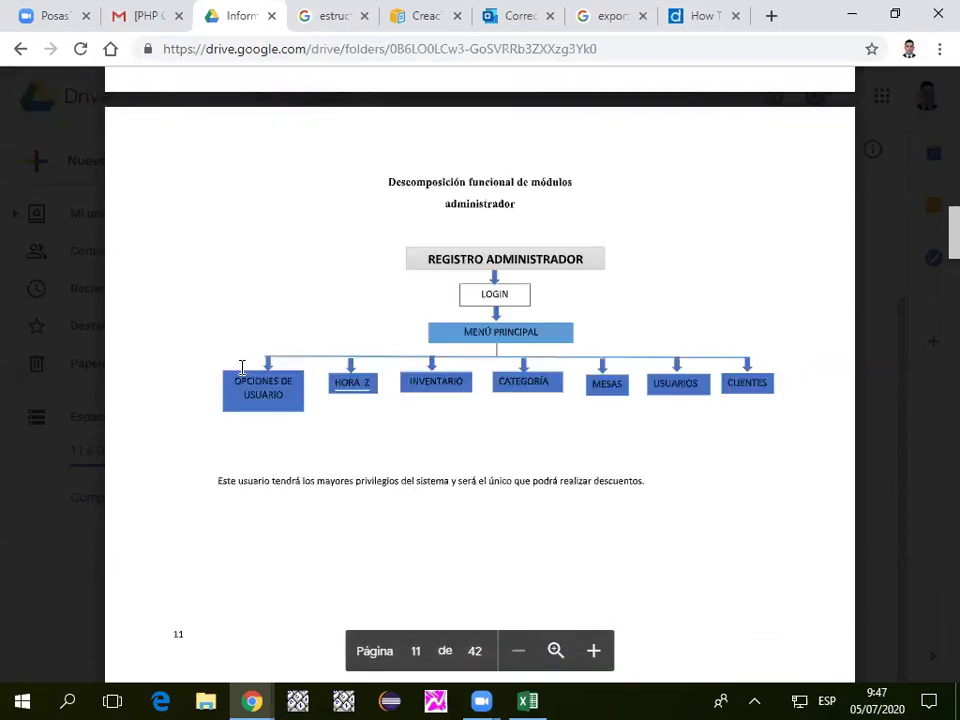
Go back to the logical structure on page 4 and examine its table lists alongside the MODELO ENTIDAD RELACIÓN diagram.
scroll(242, 367, "up", 15)
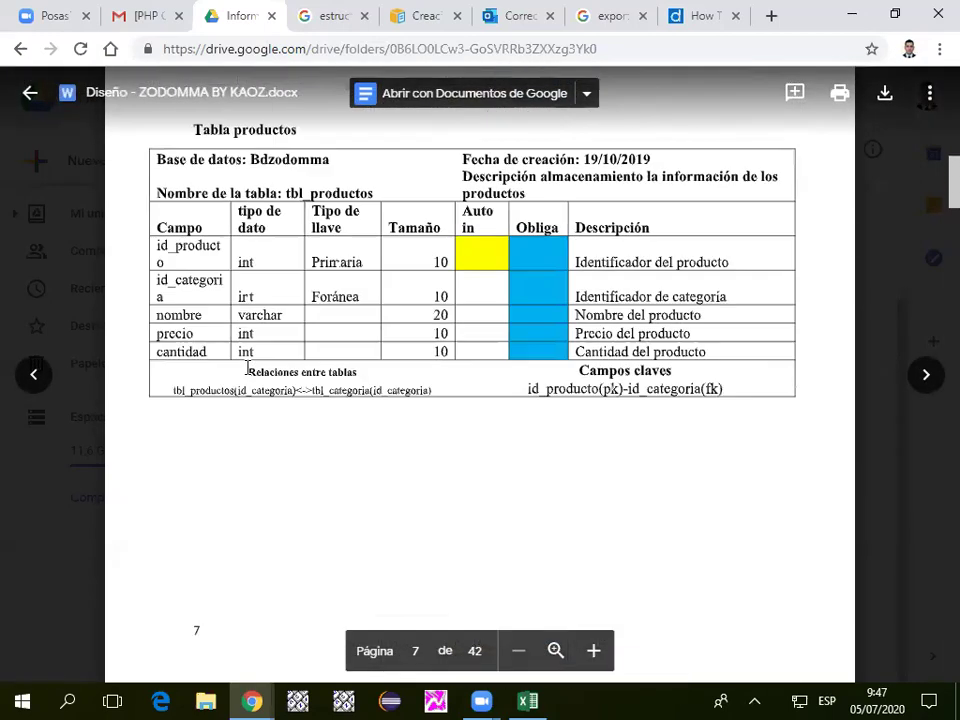
scroll(247, 368, "up", 15)
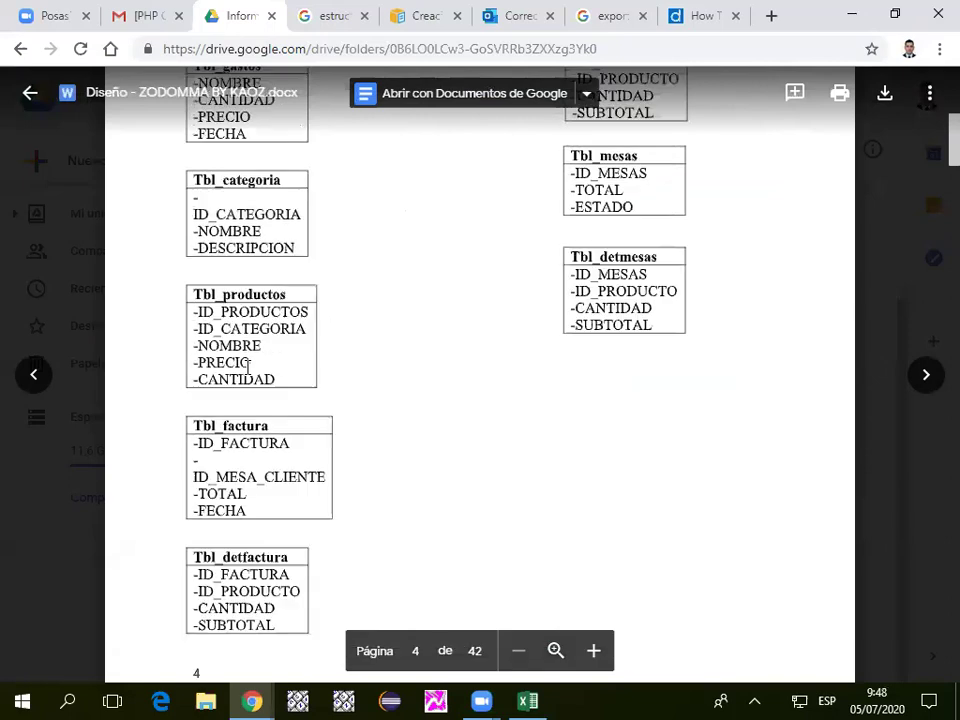
scroll(247, 368, "down", 3)
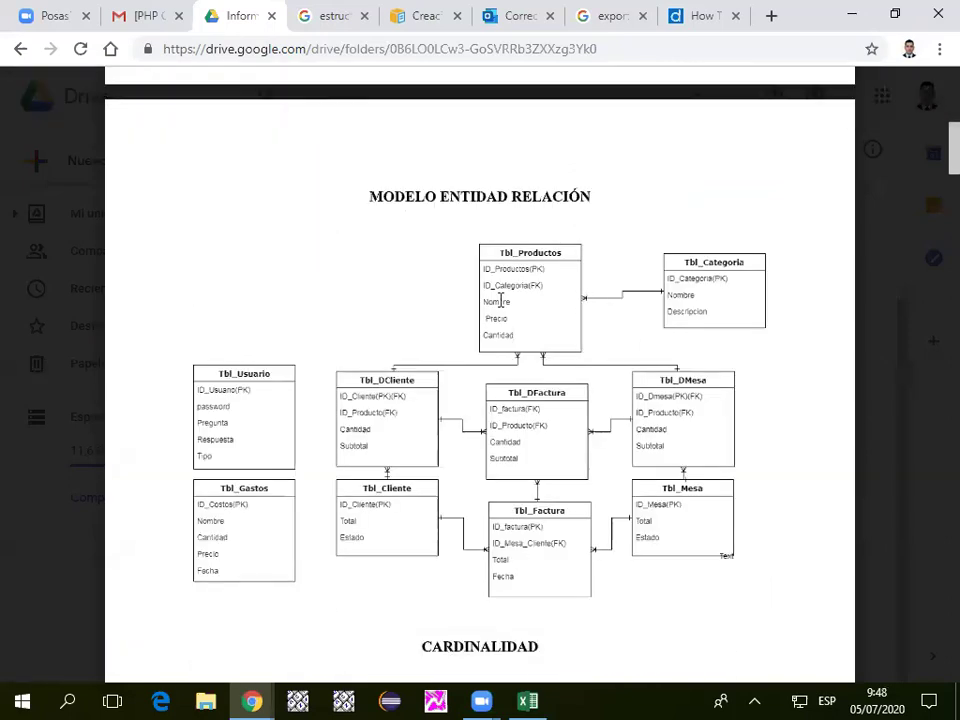
scroll(274, 446, "down", 1)
scroll(274, 446, "up", 6)
scroll(274, 446, "up", 3)
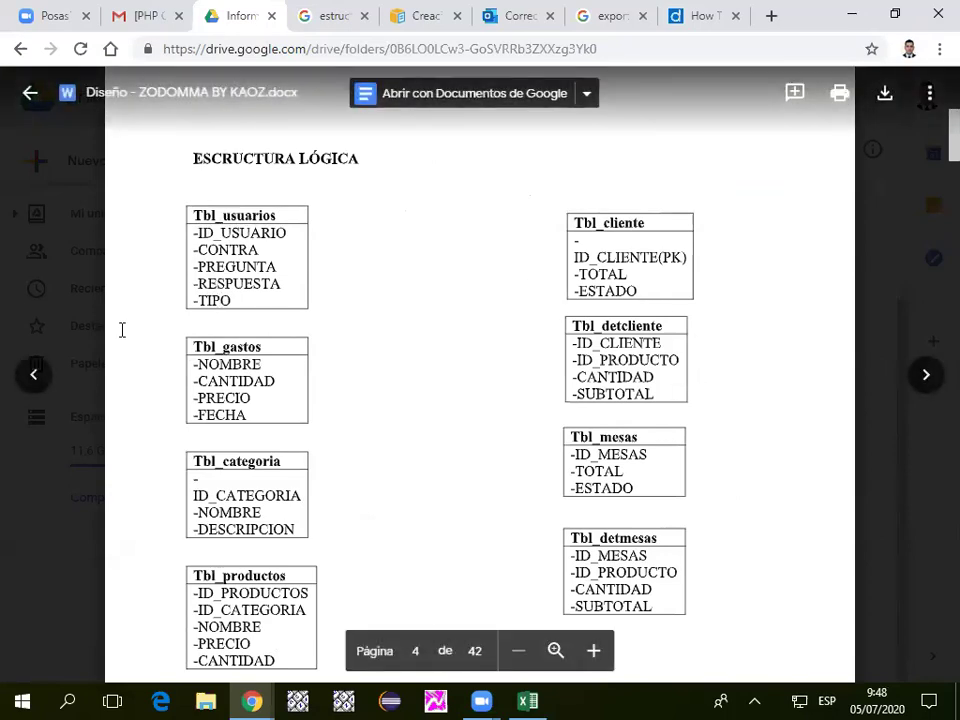
scroll(195, 305, "up", 5)
Compare the MODELO ENTIDAD RELACIÓN diagram with the CARDINALIDAD diagram on page 5 of the document.
scroll(195, 305, "down", 20)
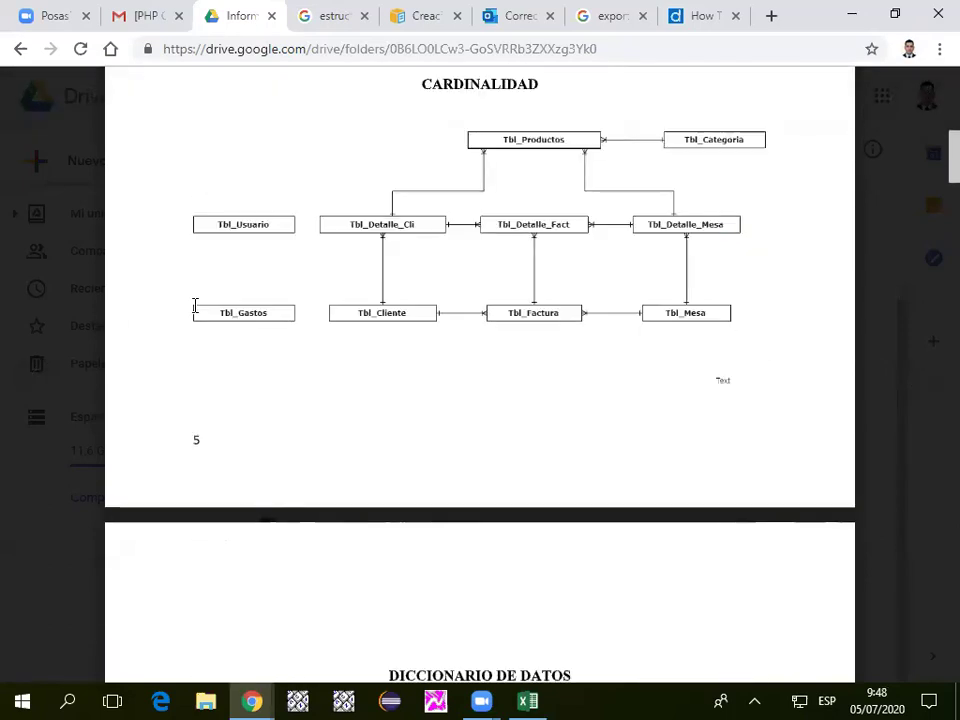
scroll(320, 380, "up", 6)
scroll(350, 383, "down", 3)
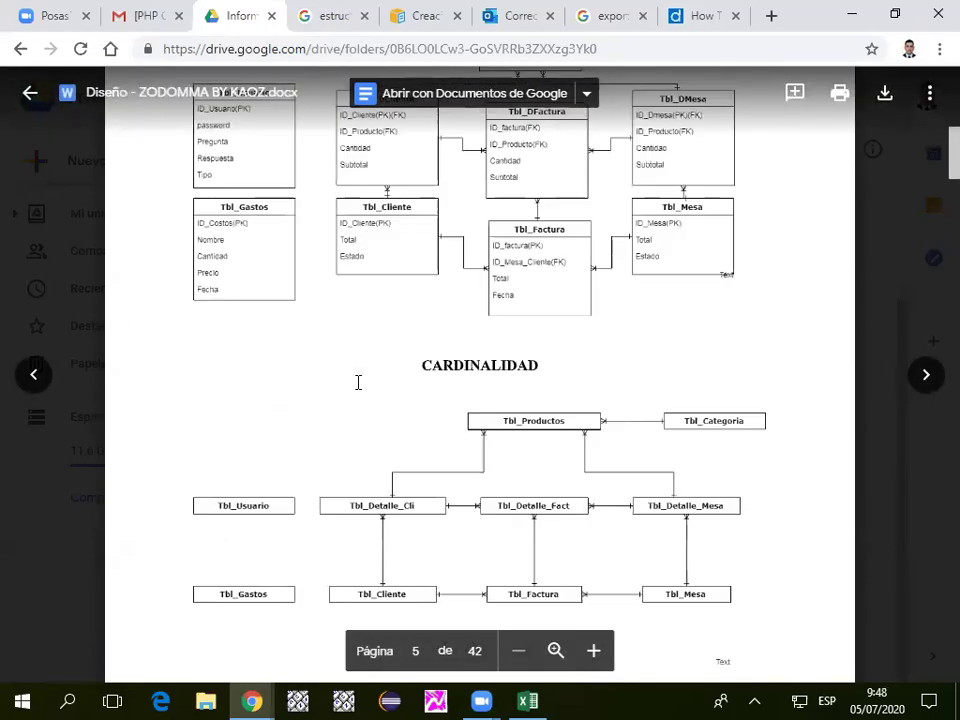
scroll(495, 392, "up", 3)
scroll(490, 392, "down", 4)
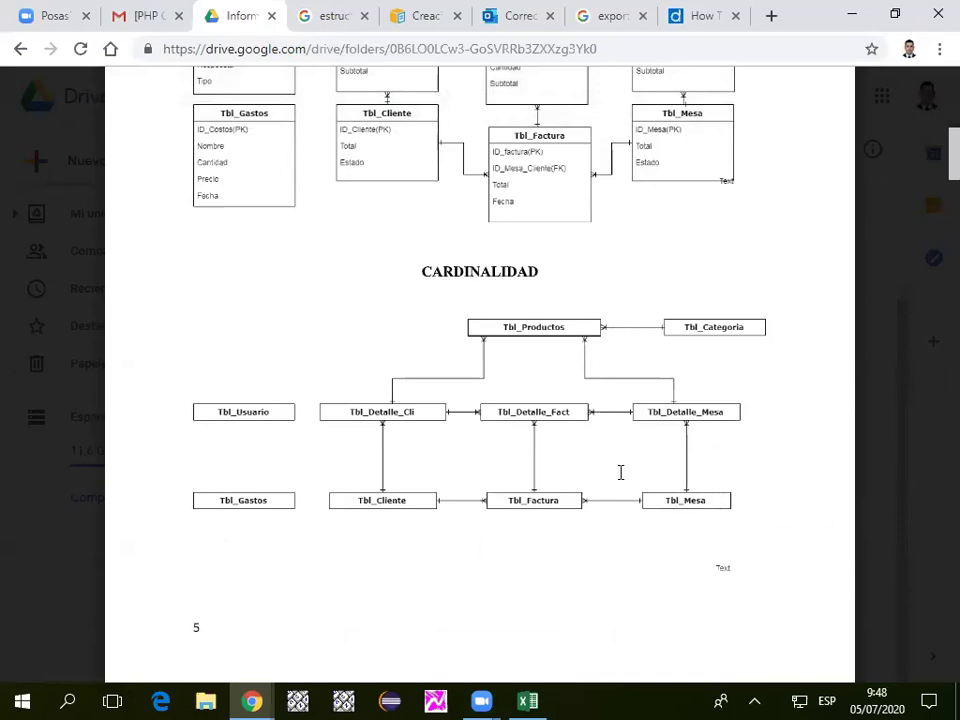
scroll(386, 410, "up", 2)
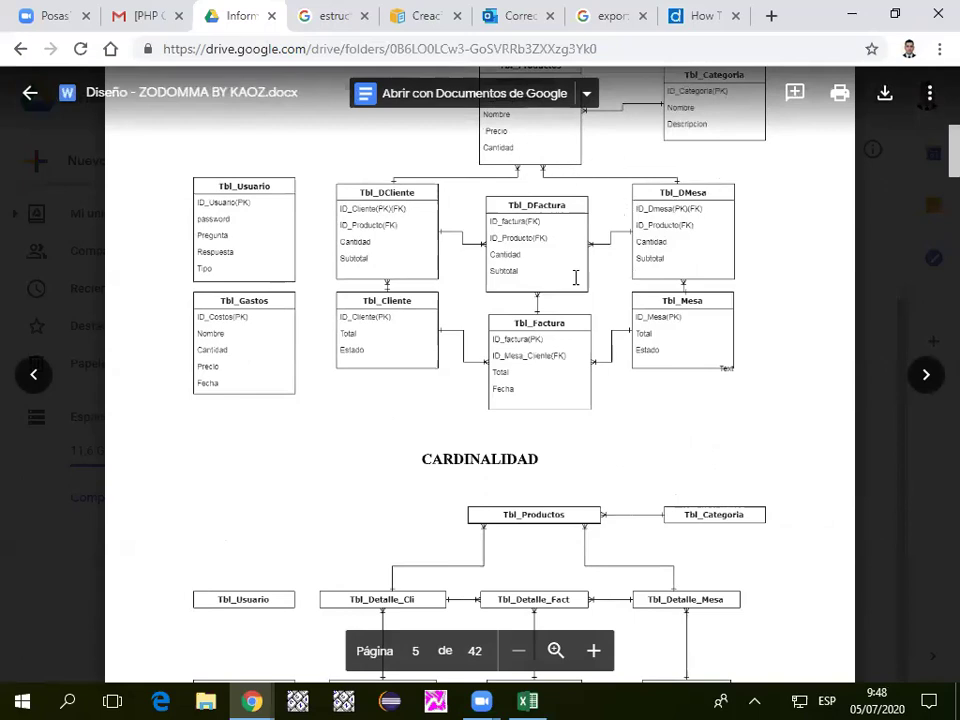
scroll(484, 500, "up", 2)
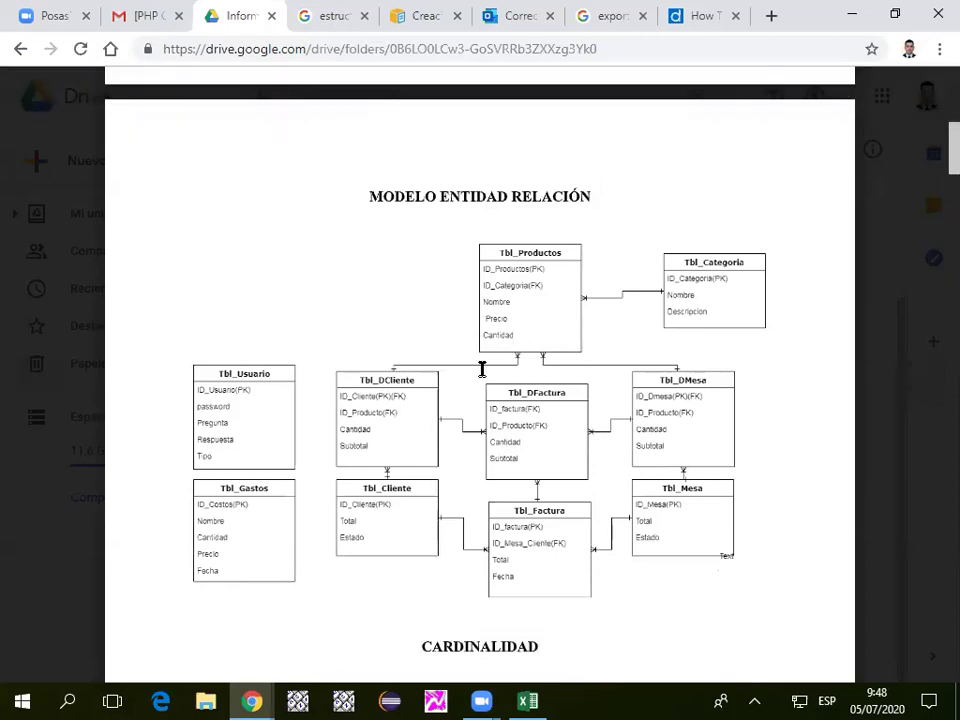
scroll(390, 275, "down", 1)
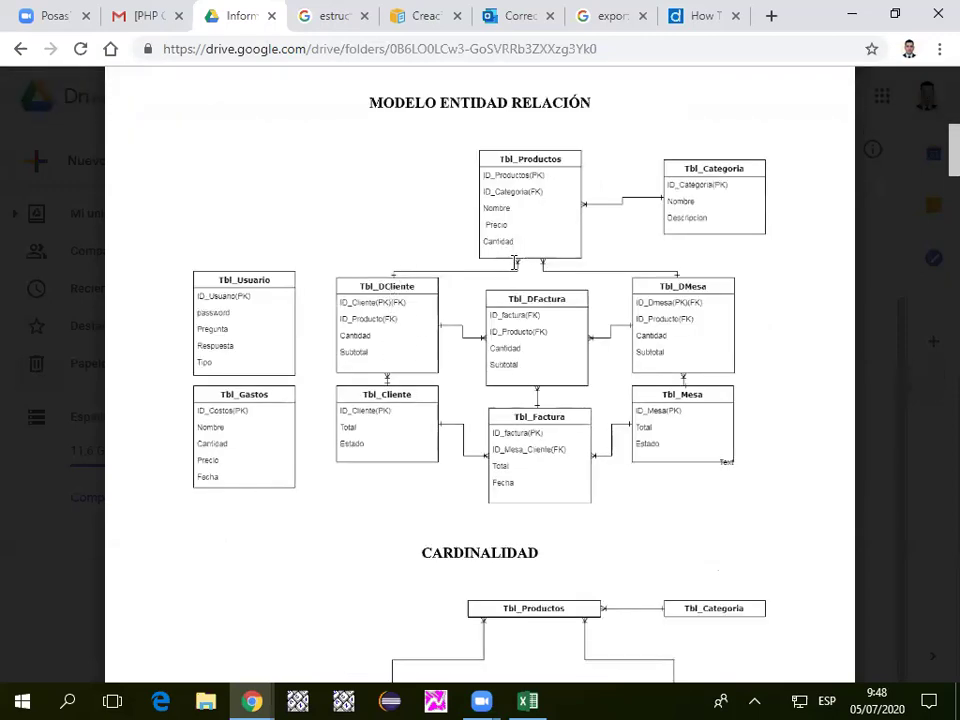
scroll(568, 360, "down", 4)
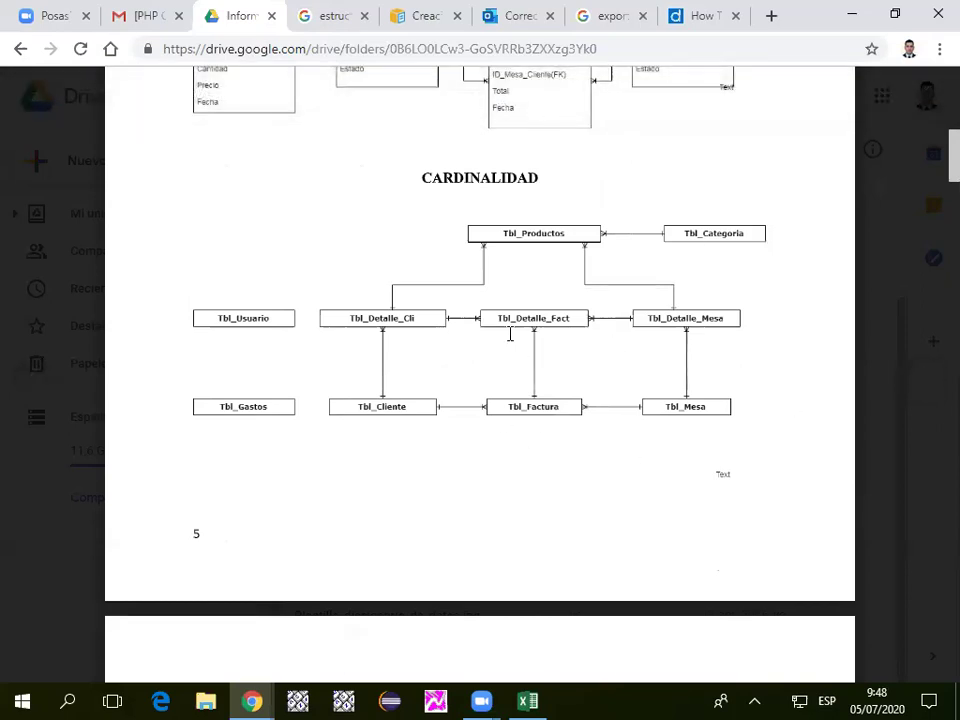
scroll(514, 336, "up", 4)
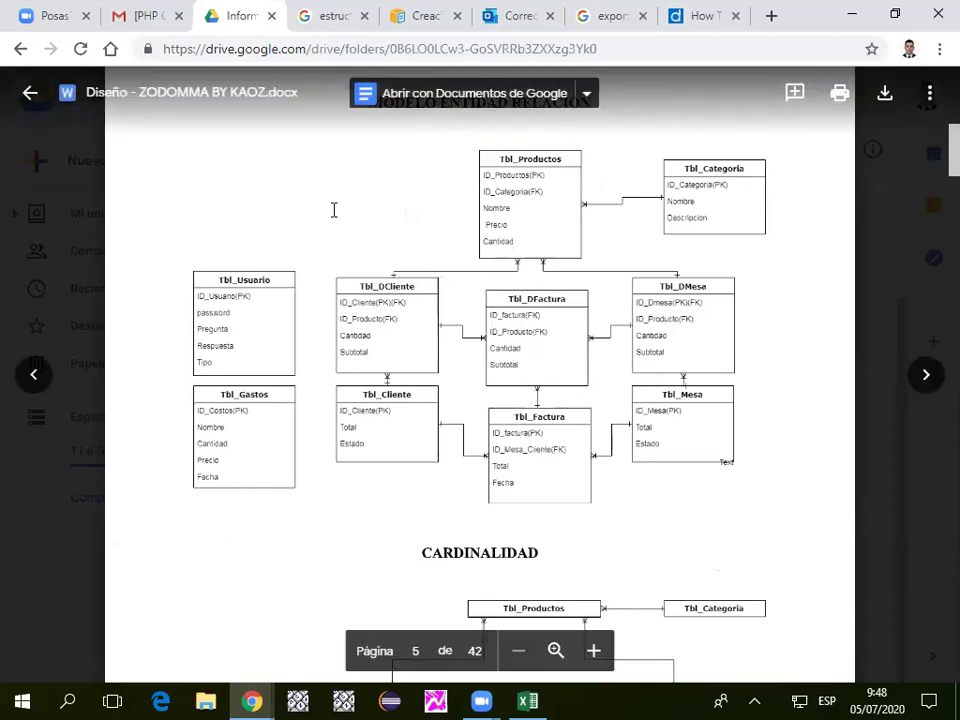
Switch back to the Base de datos- Bepet workbook in Excel, check the Tablas sheet, and show the Diagrama sheet.
left_click(528, 701)
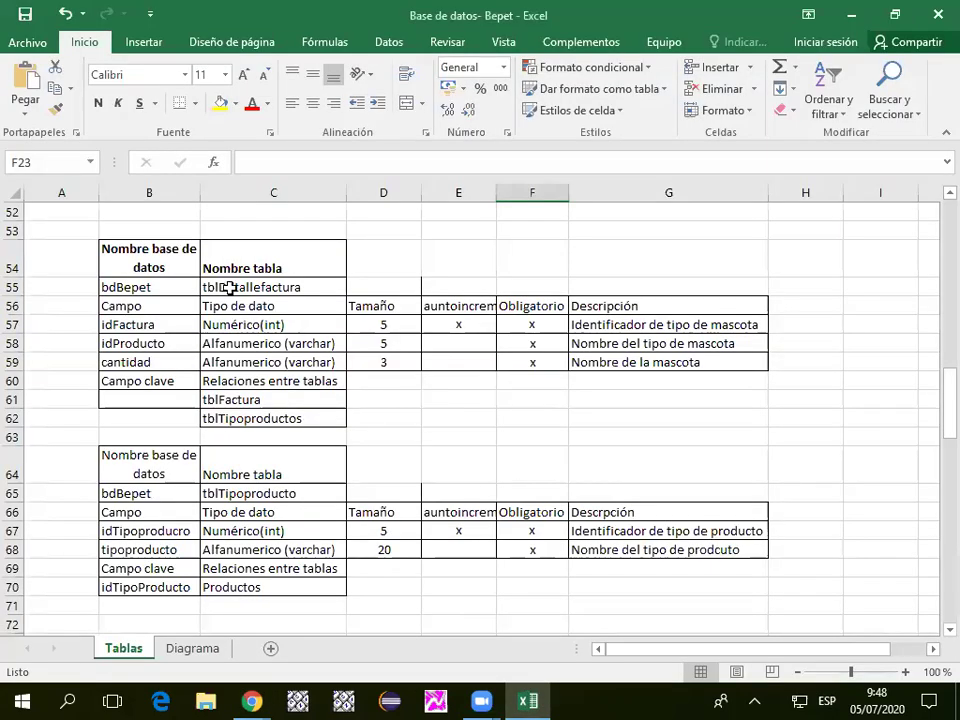
scroll(184, 326, "up", 1)
scroll(160, 450, "down", 4)
left_click(193, 648)
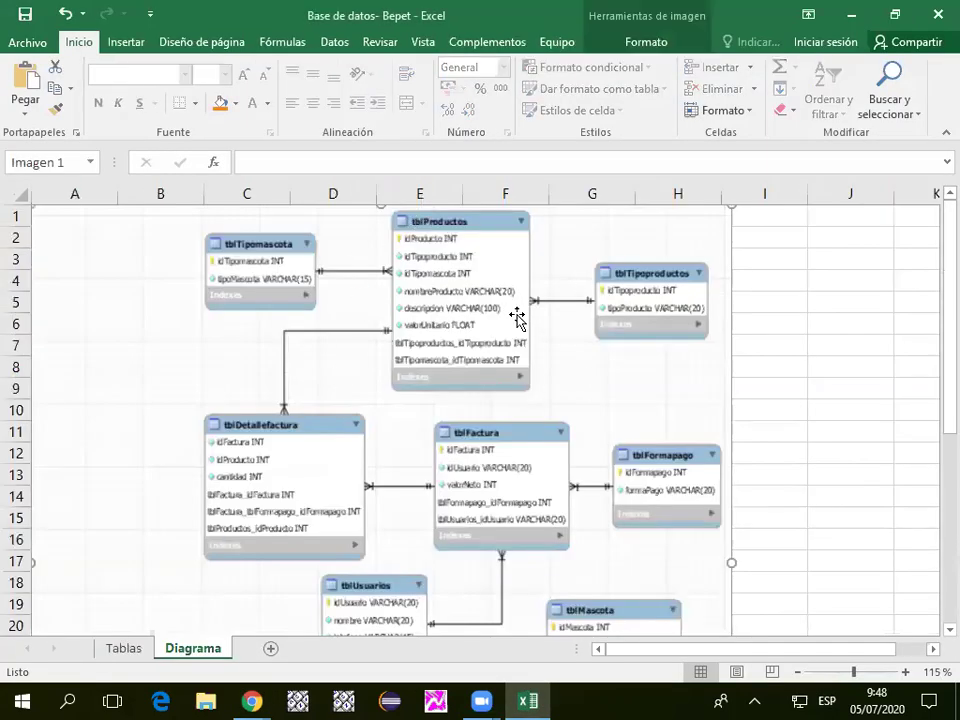
Switch to the Diseño - ZODOMMA BY KAOZ document in Chrome and compare its ESCRUCTURA LÓGICA, MODELO ENTIDAD RELACIÓN and CARDINALIDAD sections.
left_click(252, 701)
left_click(205, 628)
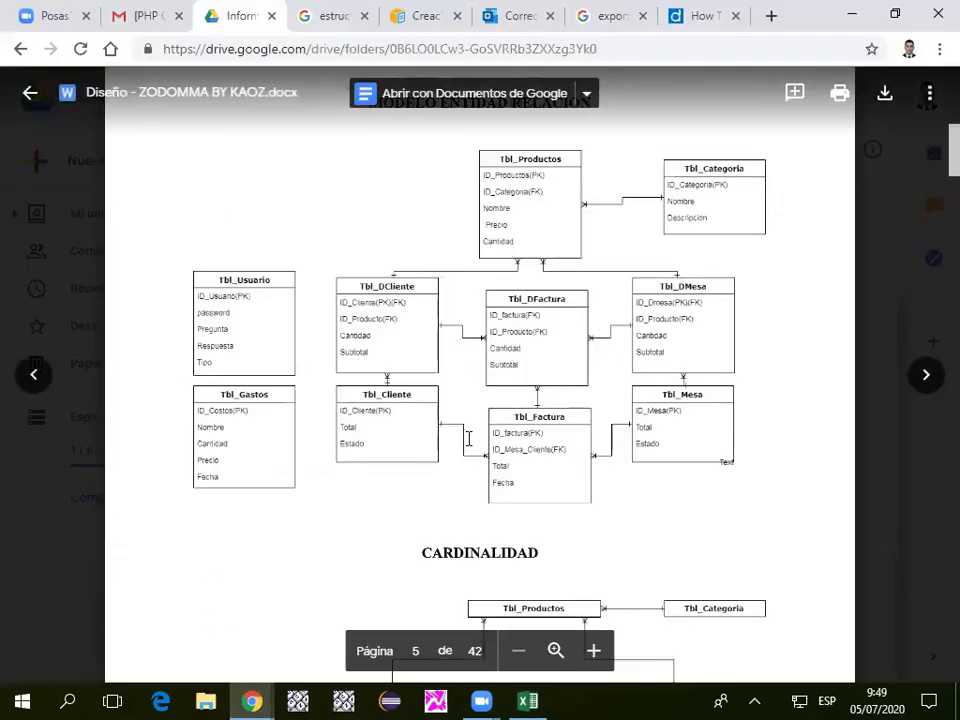
scroll(470, 297, "up", 3)
scroll(472, 282, "down", 2)
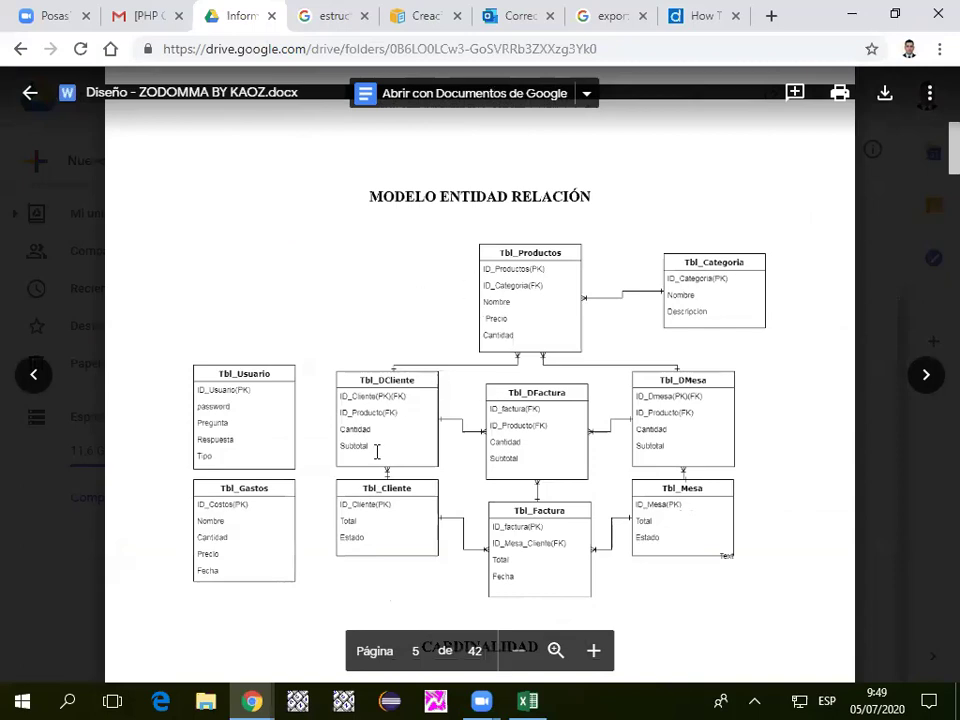
scroll(326, 437, "up", 5)
scroll(320, 436, "up", 6)
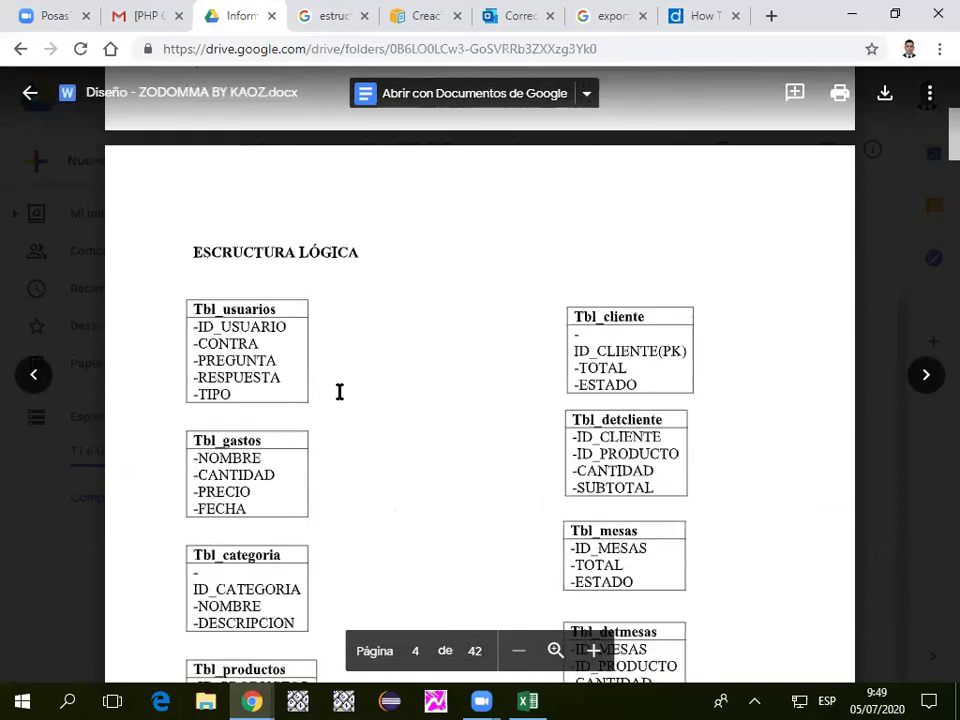
scroll(394, 439, "down", 9)
scroll(371, 410, "down", 2)
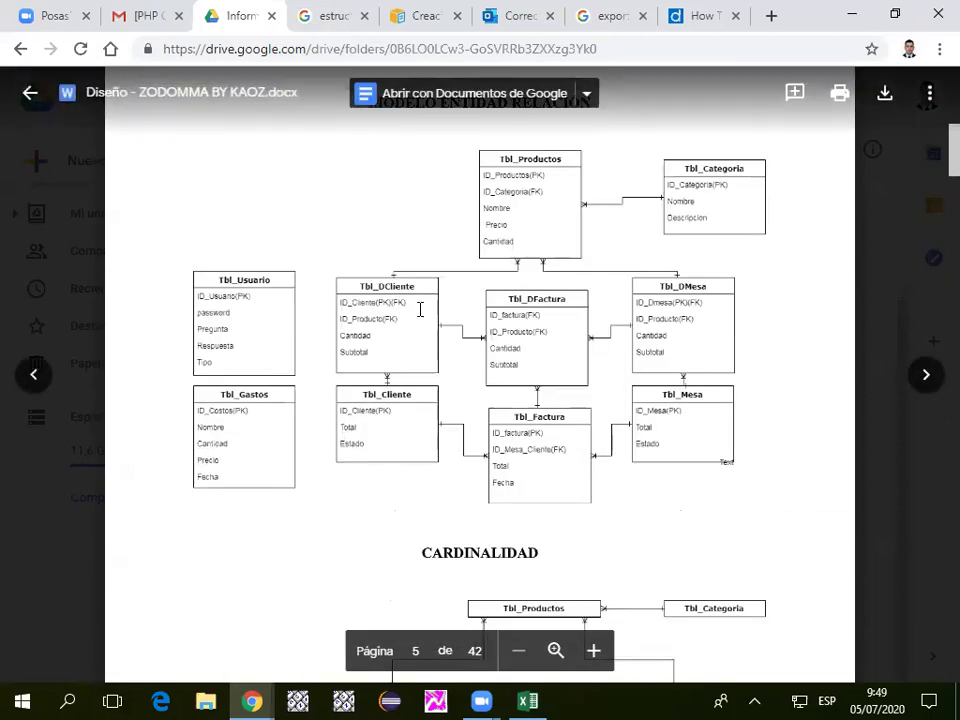
scroll(594, 204, "up", 1)
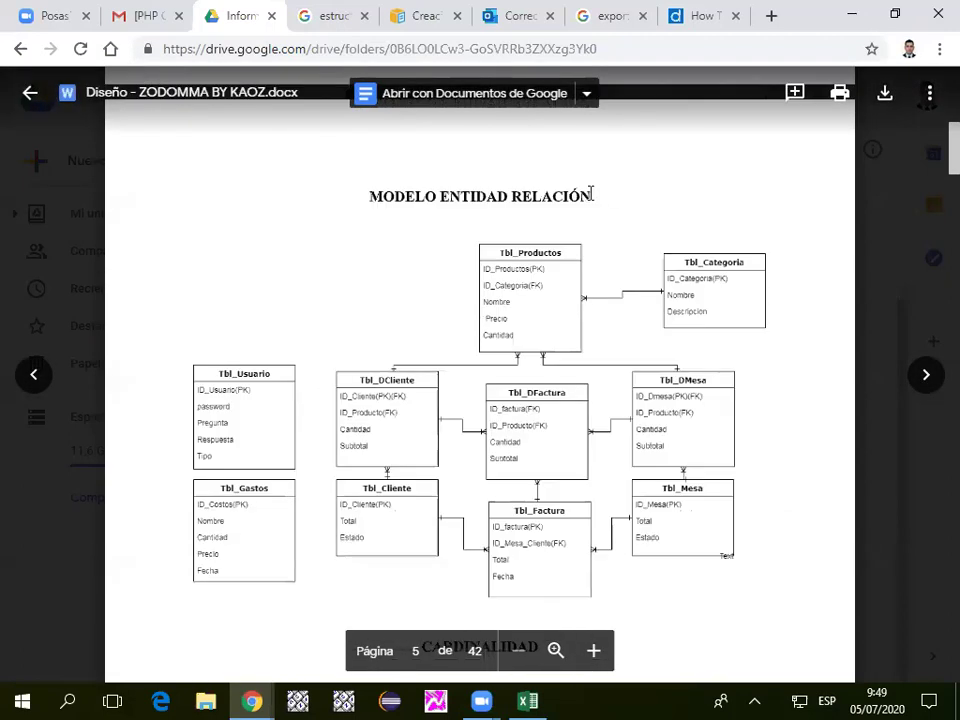
scroll(300, 334, "down", 3)
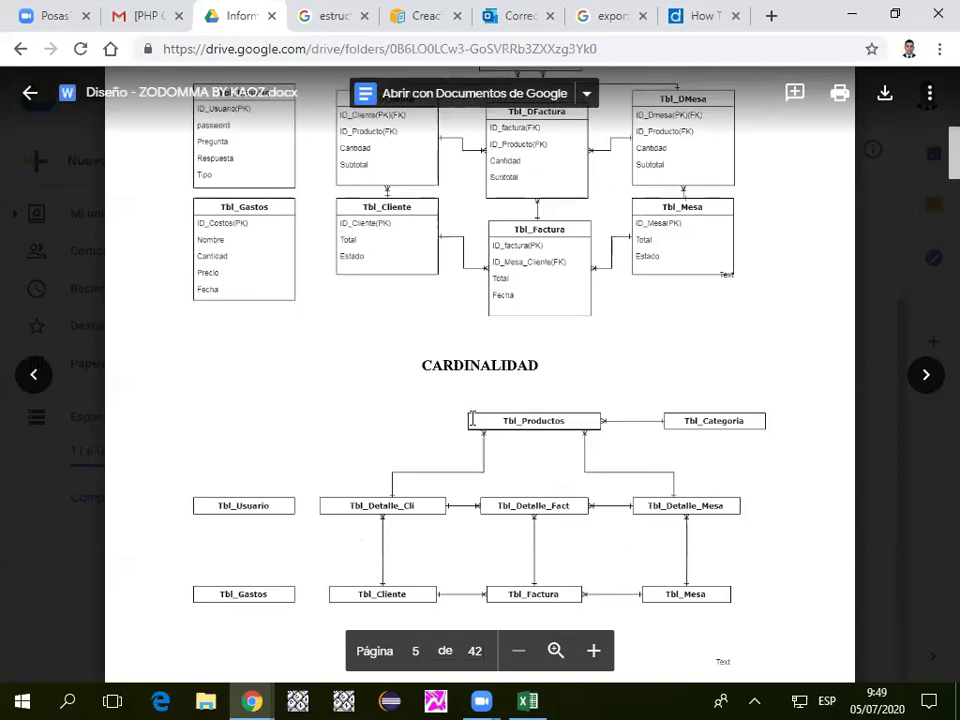
Examine the DICCIONARIO DE DATOS entries for Tabla usuarios and Tabla gastos, and close the document preview.
scroll(482, 390, "down", 7)
scroll(425, 448, "down", 1)
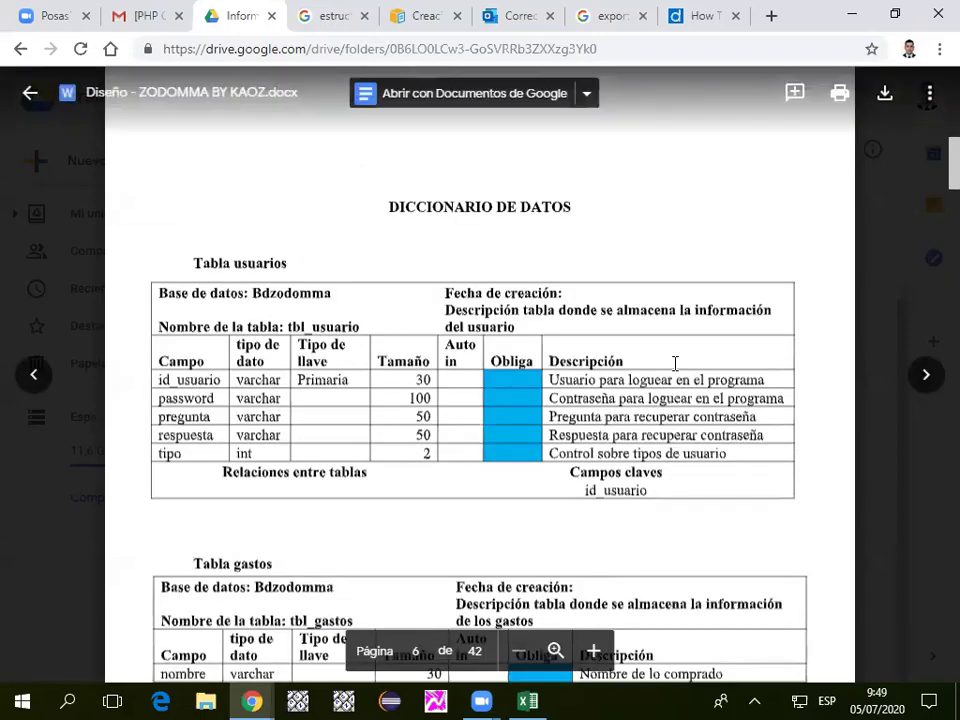
scroll(325, 190, "down", 3)
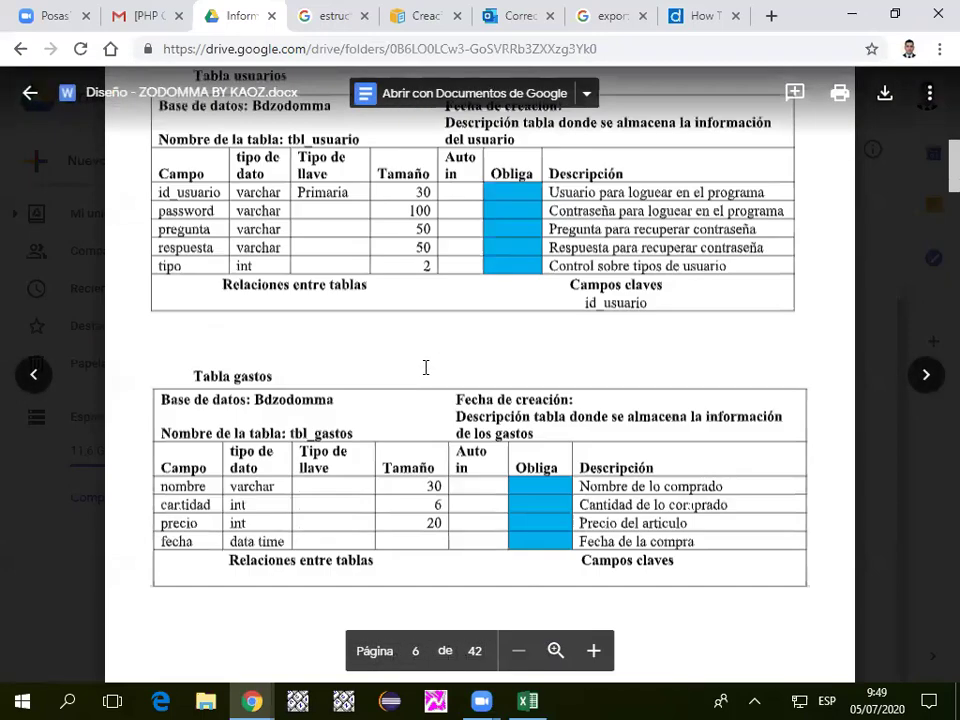
scroll(253, 334, "up", 4)
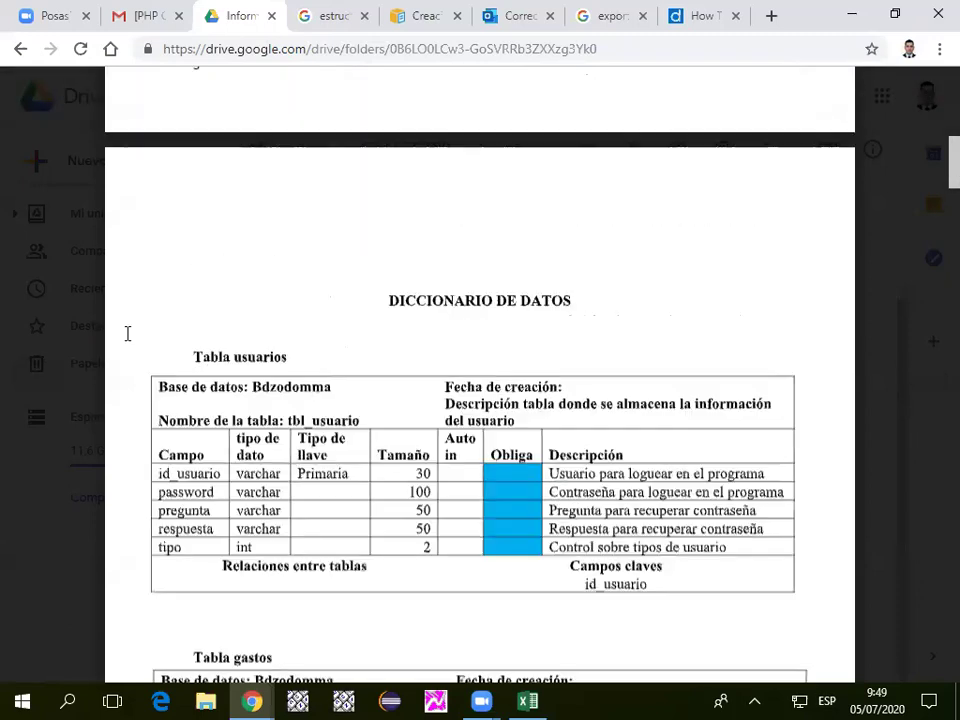
left_click(68, 313)
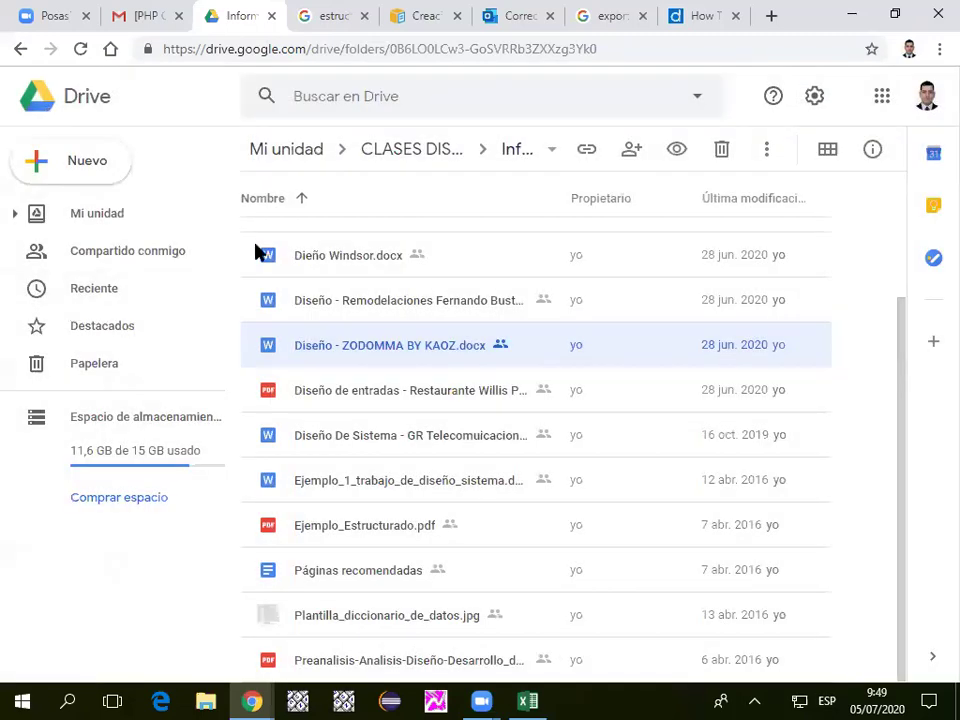
Refresh the Outlook inbox and open the newest message's analisis del sistema attachment in a full-height Word window.
left_click(521, 17)
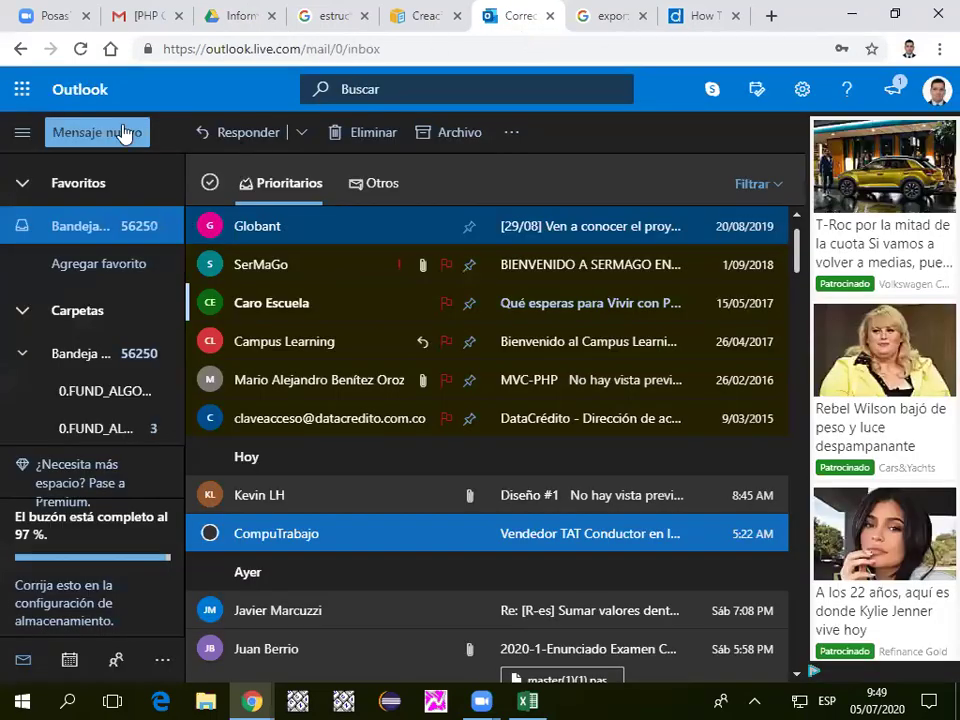
left_click(80, 49)
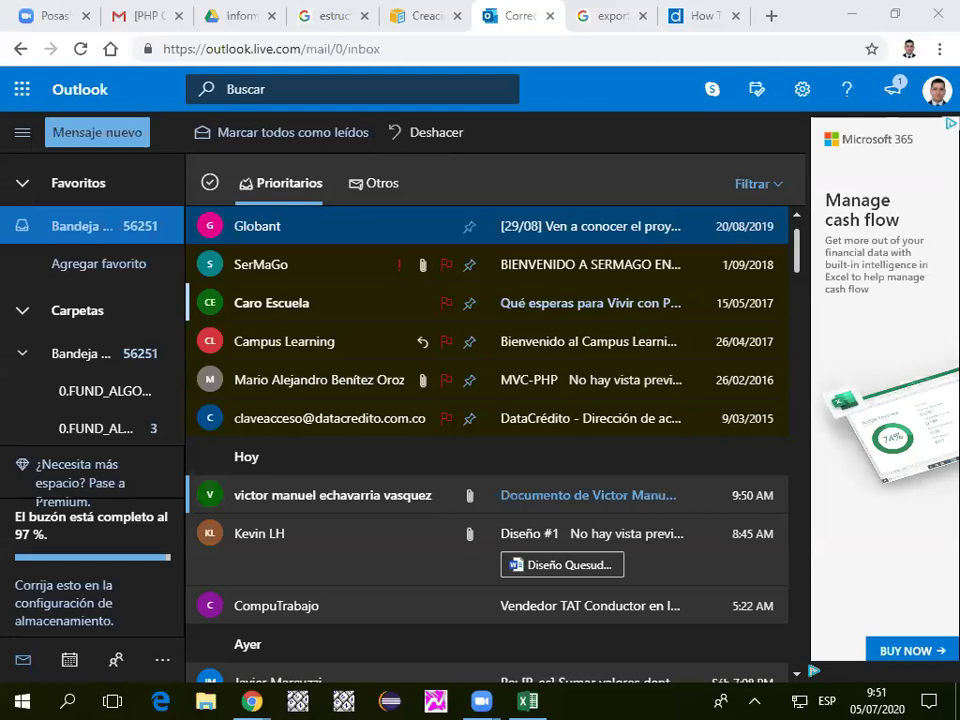
left_click(305, 499)
left_click(459, 334)
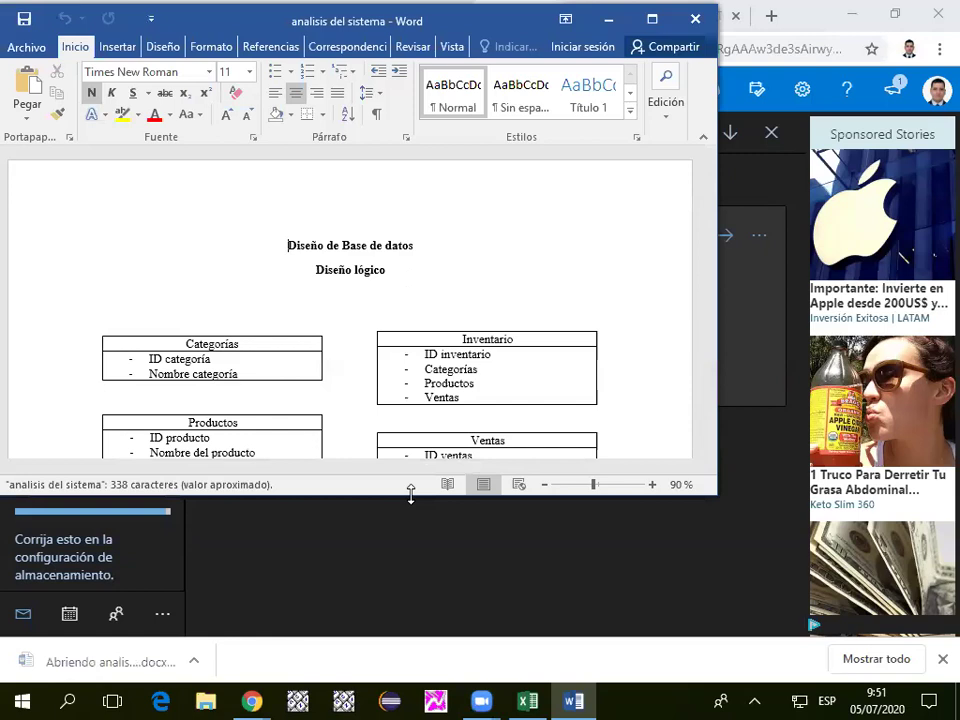
double_click(410, 493)
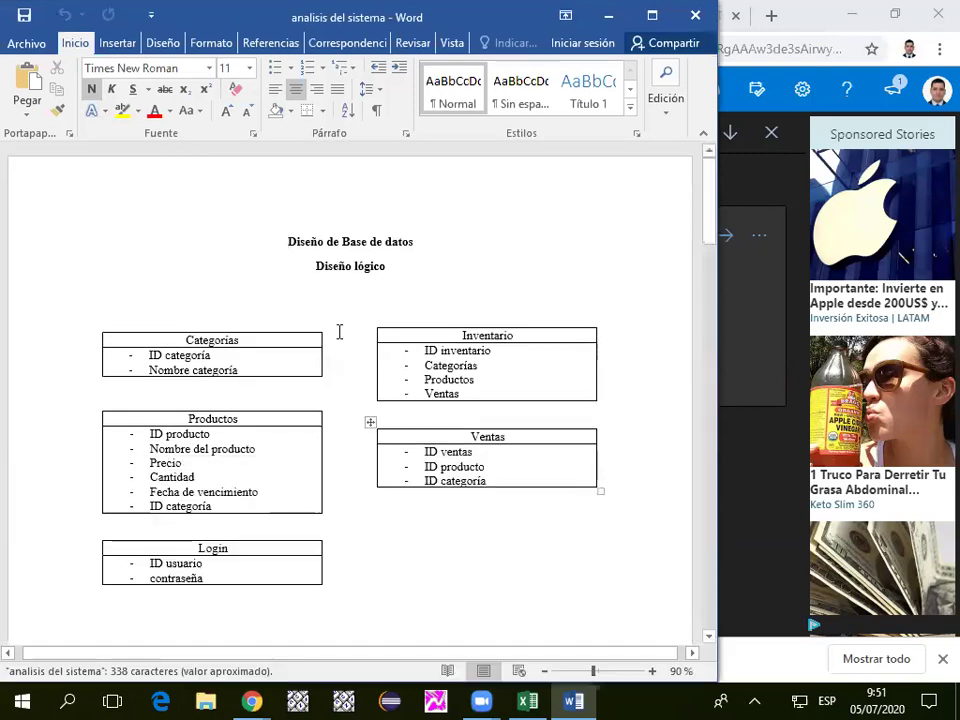
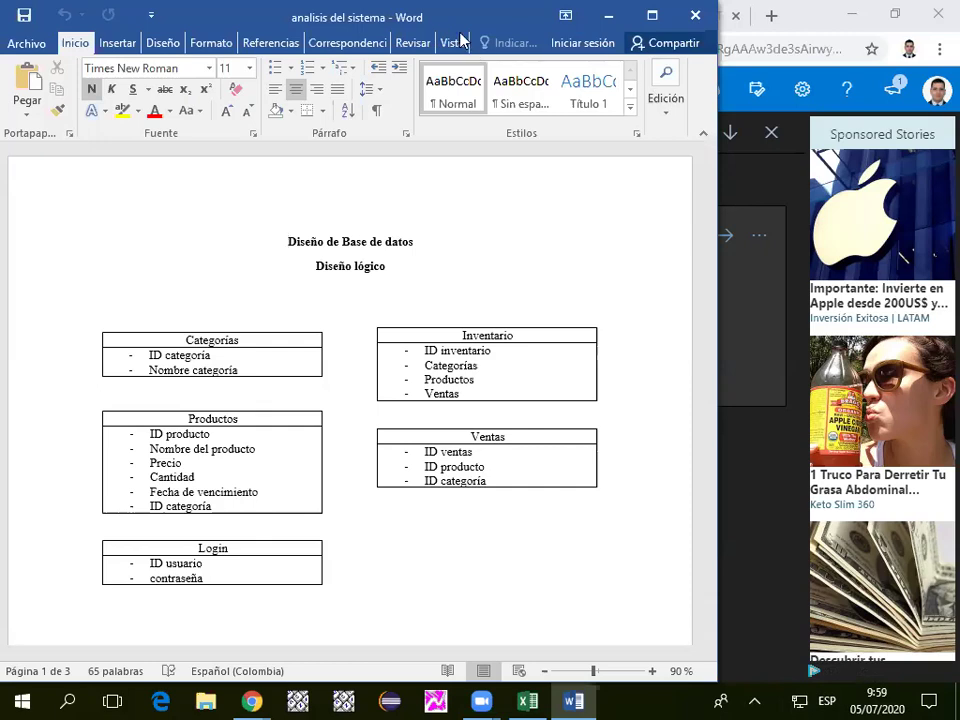
Examine the document's relationship diagram linking categorias, productos, inventario and ventas.
left_click(470, 345)
scroll(360, 351, "down", 15)
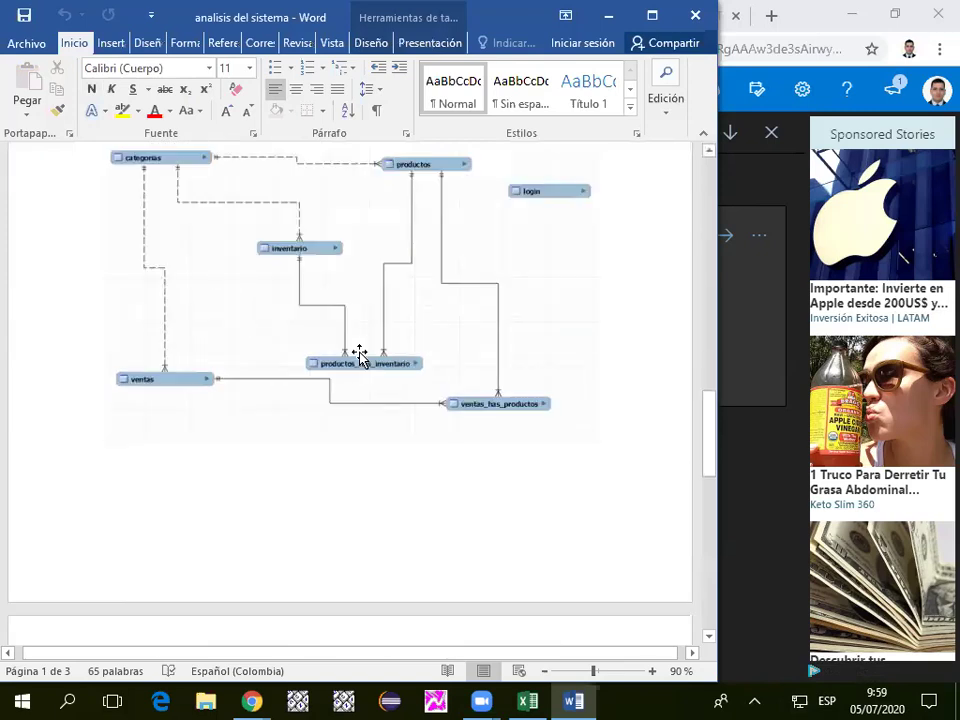
scroll(360, 355, "up", 4)
scroll(360, 355, "down", 4)
scroll(360, 355, "up", 4)
scroll(360, 355, "up", 15)
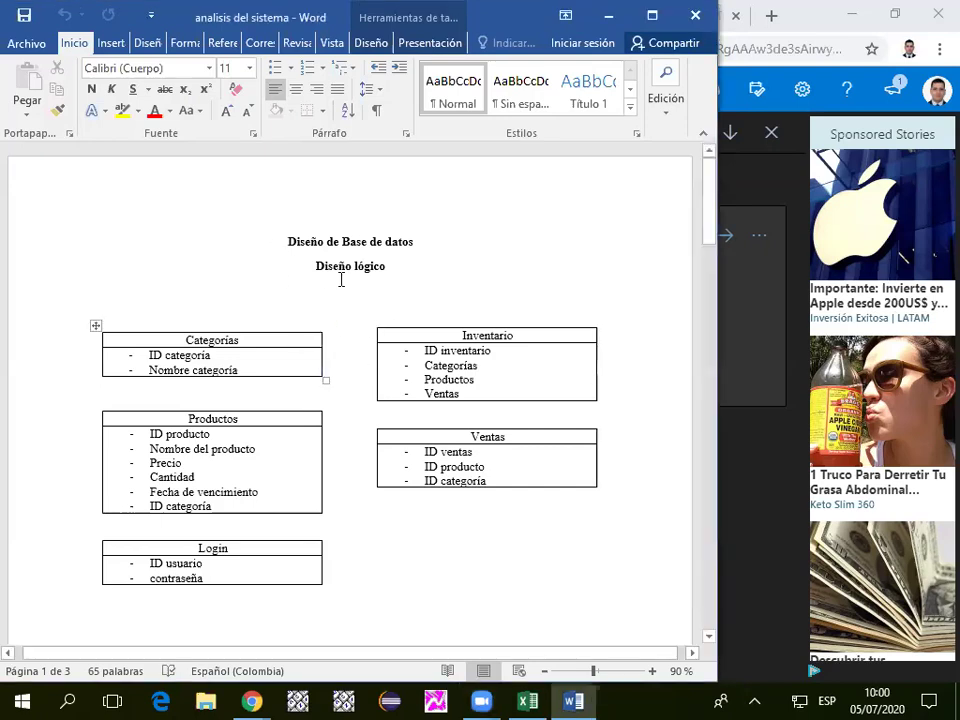
Read through the Diseño lógico tables on page 1 of the document.
scroll(336, 279, "down", 3)
scroll(341, 279, "up", 3)
scroll(341, 279, "down", 7)
scroll(341, 279, "up", 6)
scroll(341, 279, "up", 1)
scroll(227, 377, "down", 3)
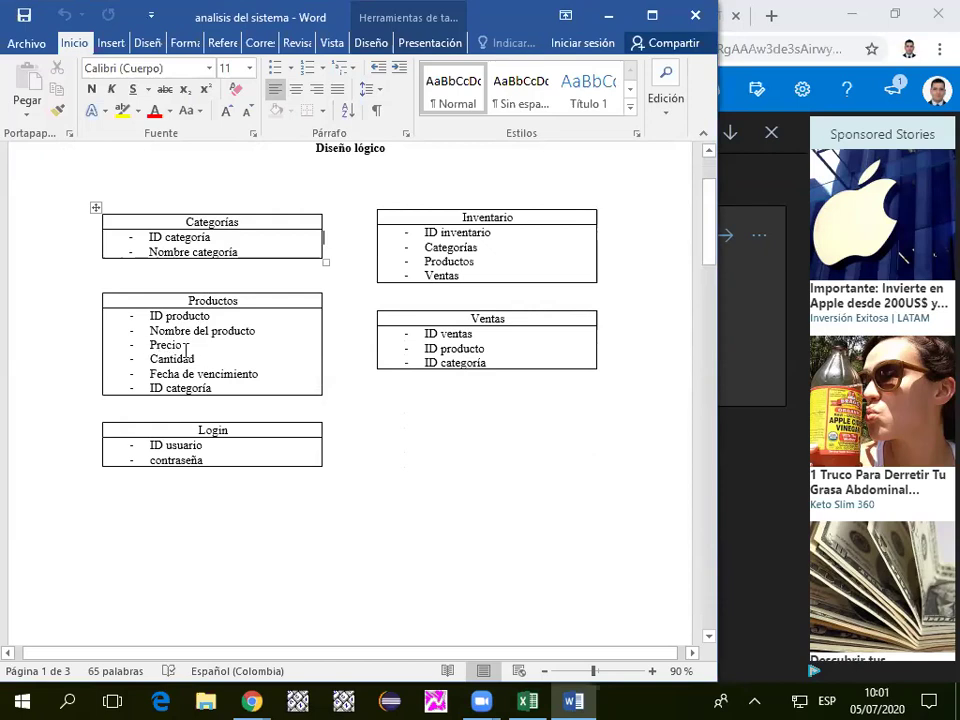
Highlight the ID categoría field in the Productos table to check its link to Categorías.
left_click_drag(215, 387, 150, 388)
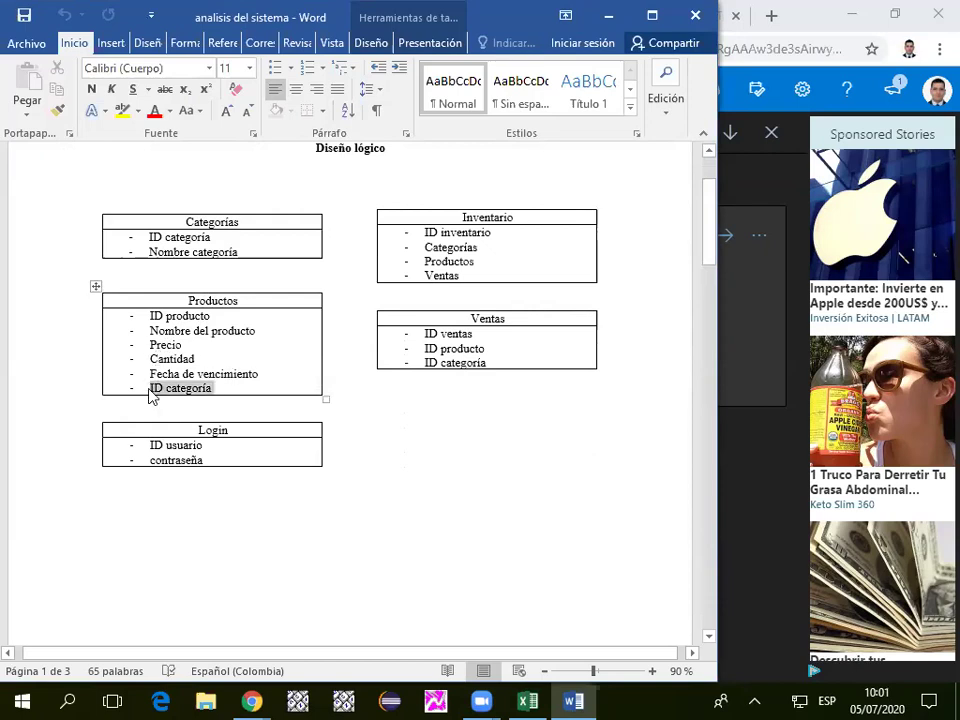
left_click(216, 386)
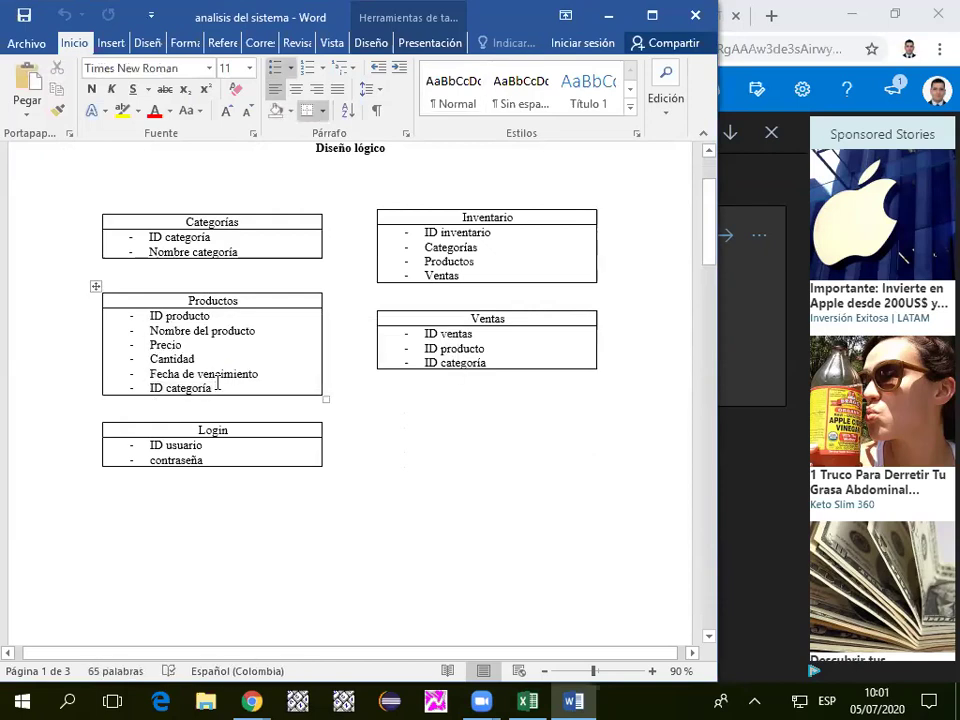
scroll(270, 375, "down", 1)
scroll(259, 418, "up", 1)
Highlight the Inventario and Productos tables in turn to compare their fields.
left_click_drag(456, 215, 536, 212)
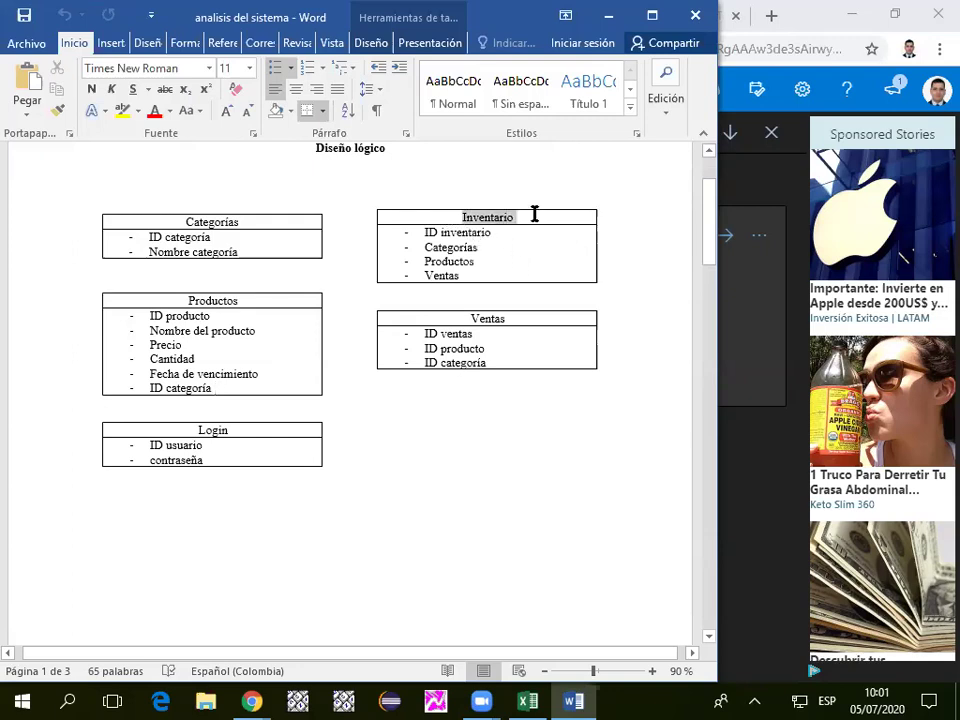
left_click(490, 259)
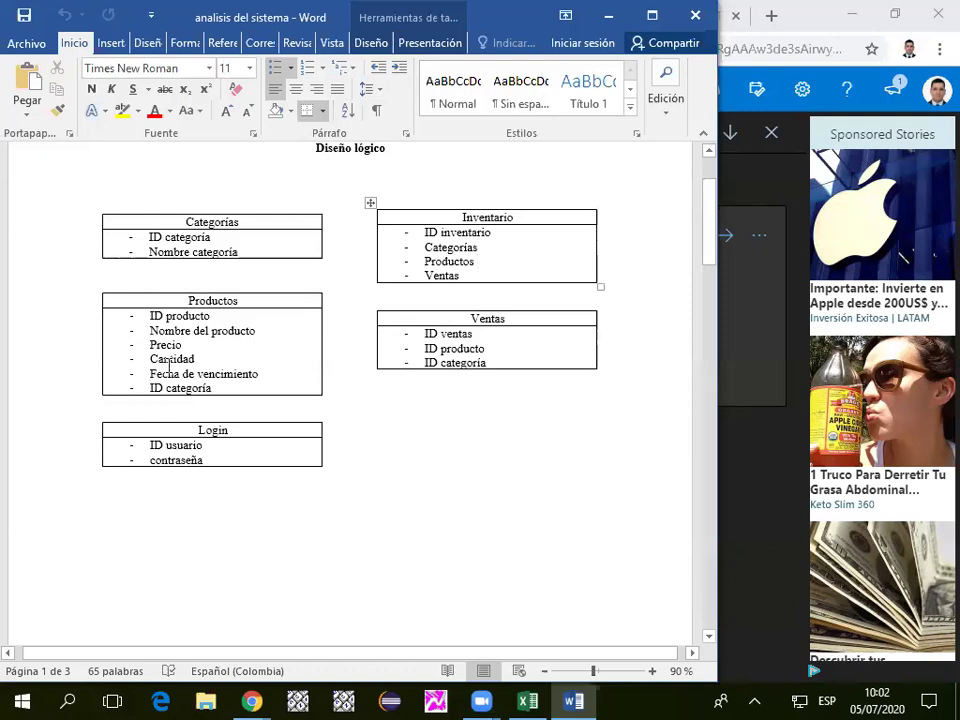
left_click(95, 286)
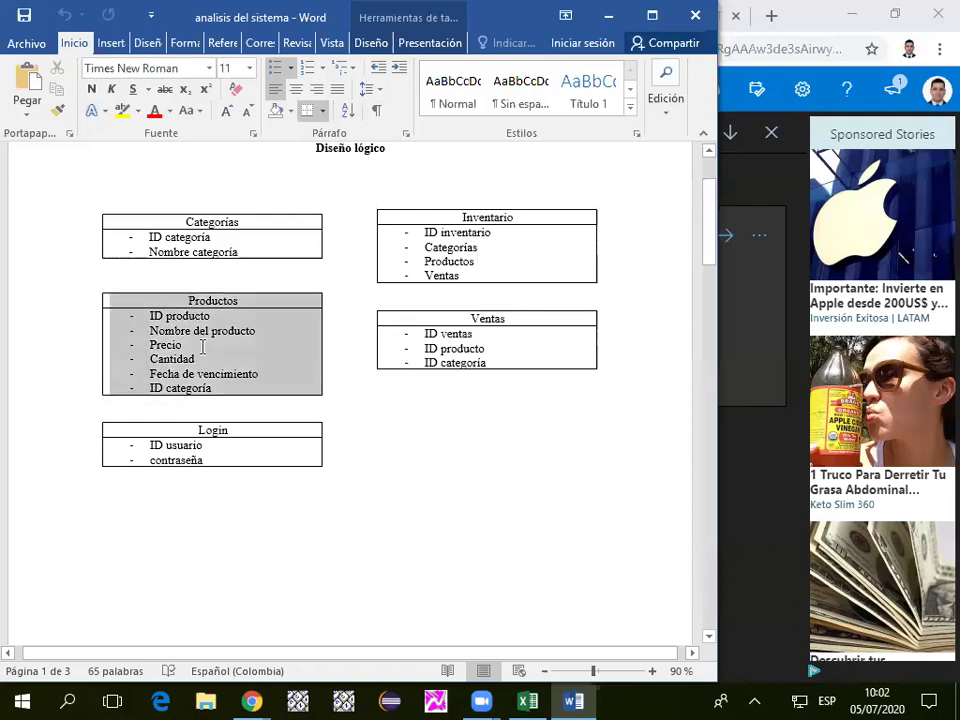
left_click(190, 346)
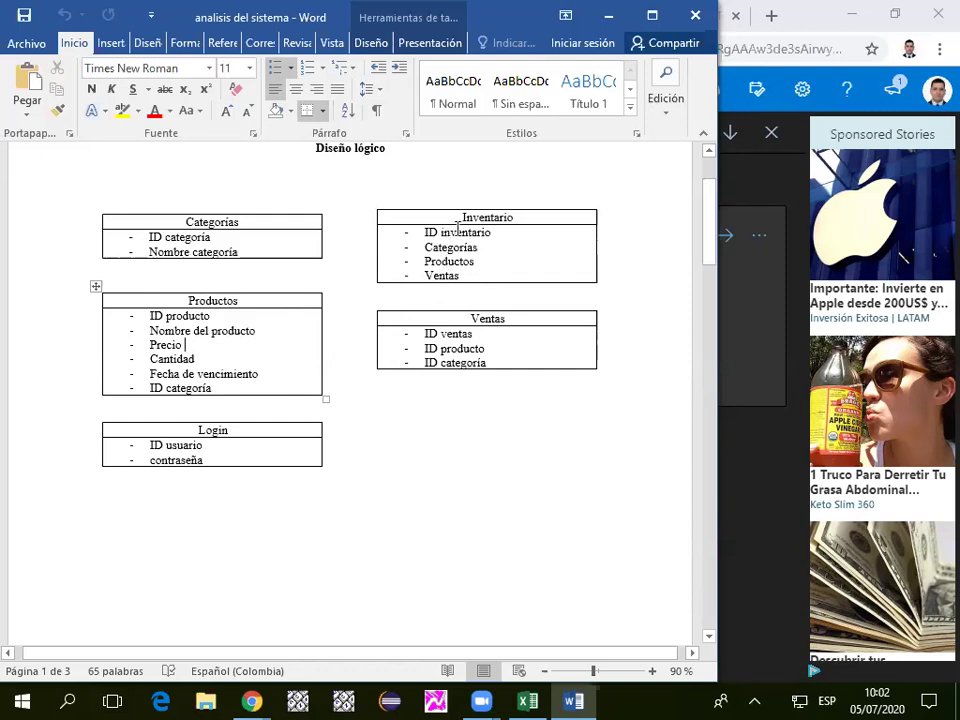
mouse_move(489, 219)
left_mouse_down()
mouse_move(527, 253)
mouse_move(484, 267)
left_mouse_up()
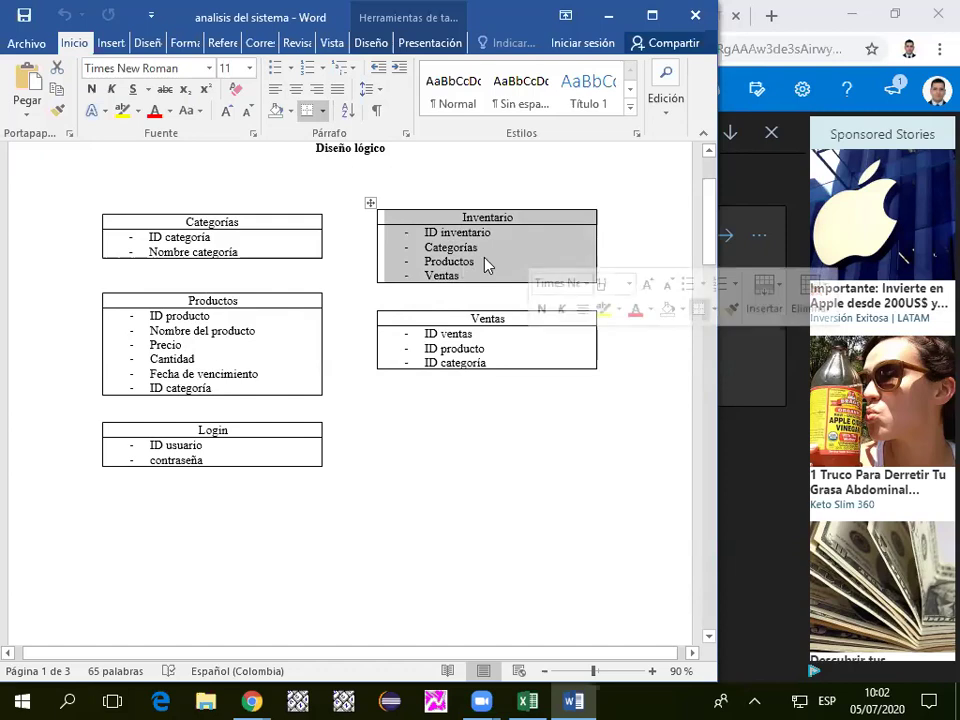
left_click(484, 262)
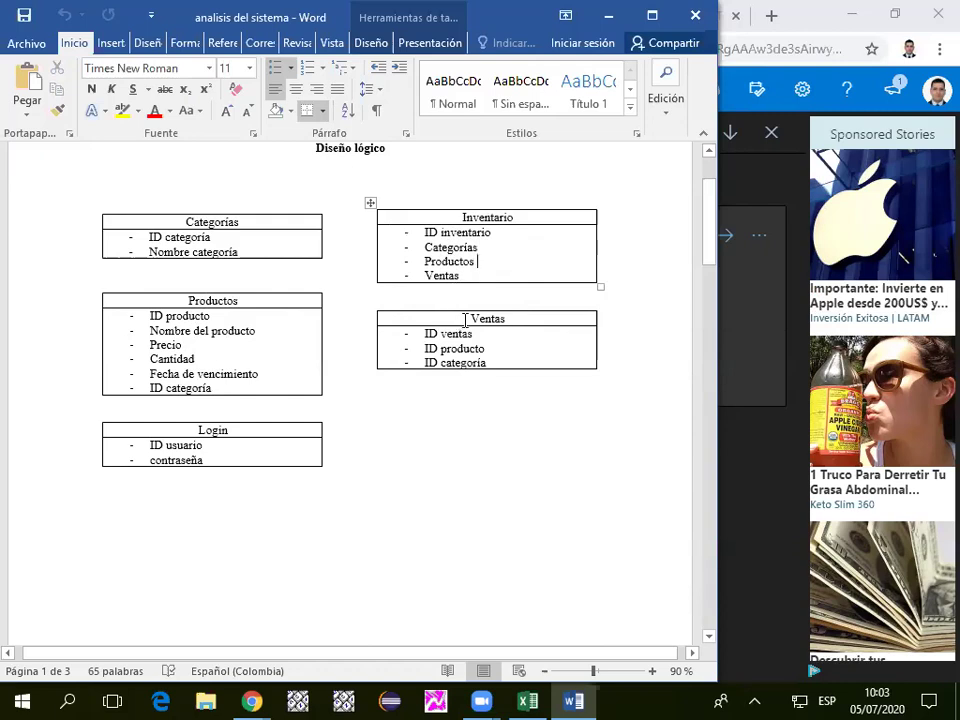
Highlight the Ventas table and its ID ventas and ID producto fields to review its structure.
left_click_drag(403, 317, 531, 354)
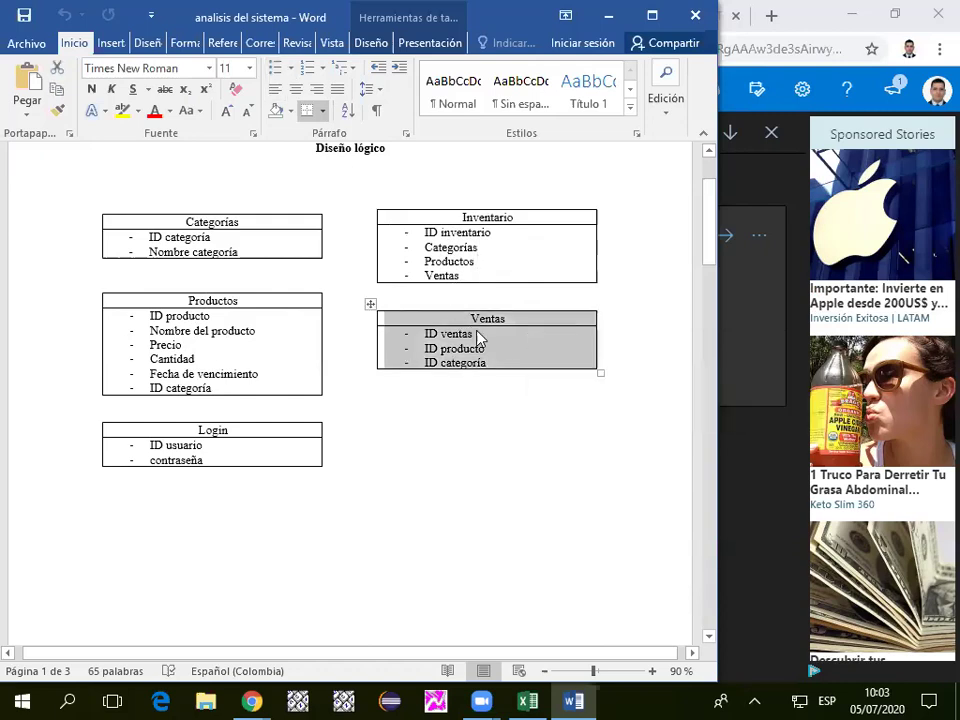
left_click(457, 376)
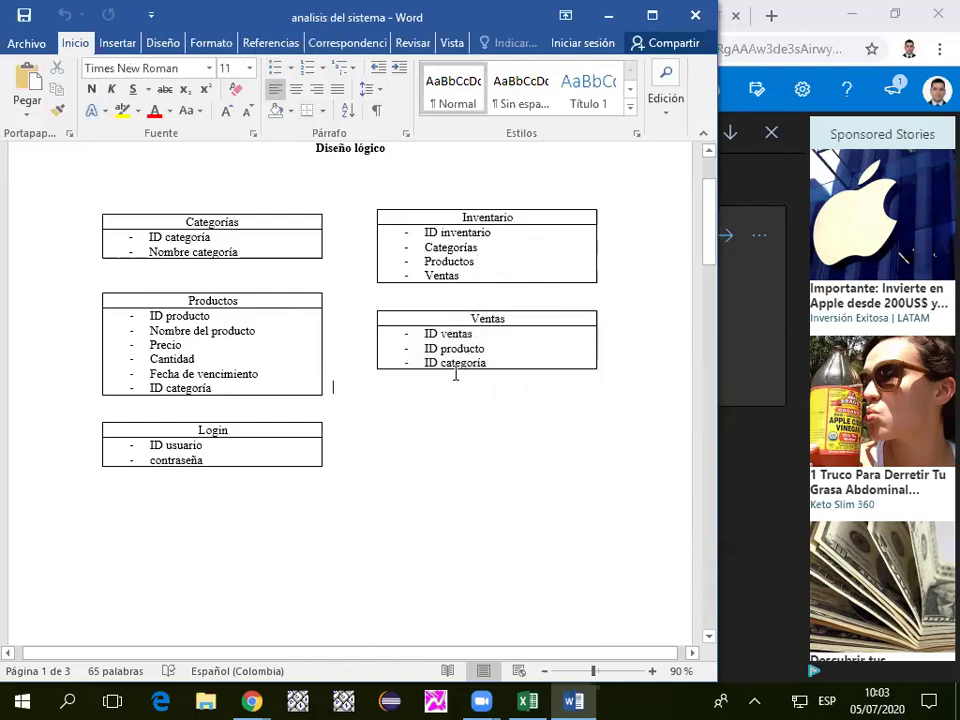
left_click_drag(422, 334, 474, 337)
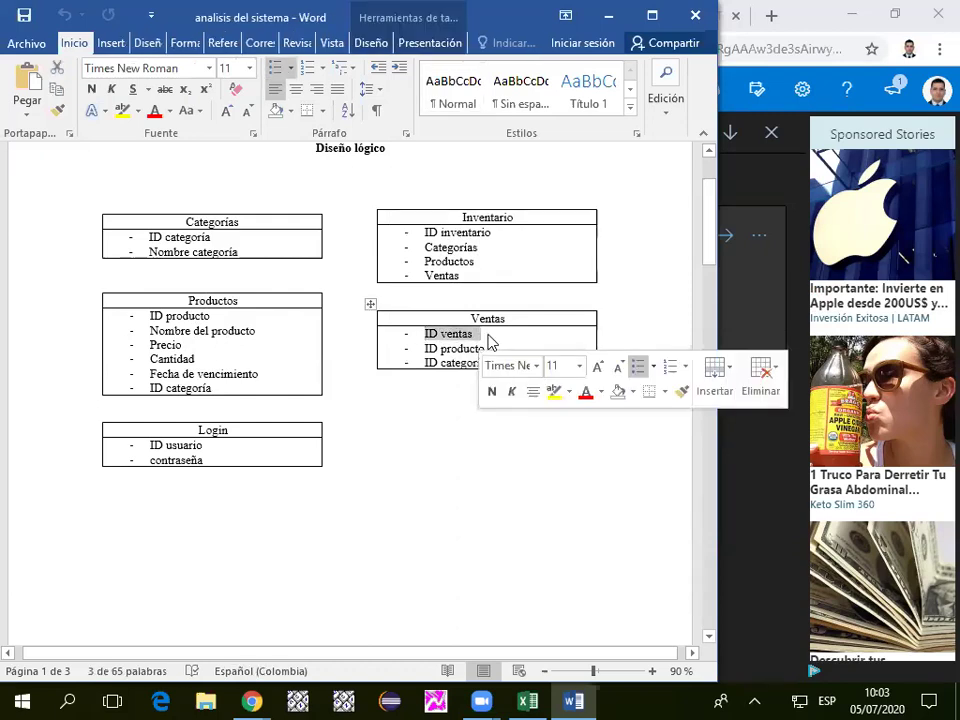
left_click(489, 337)
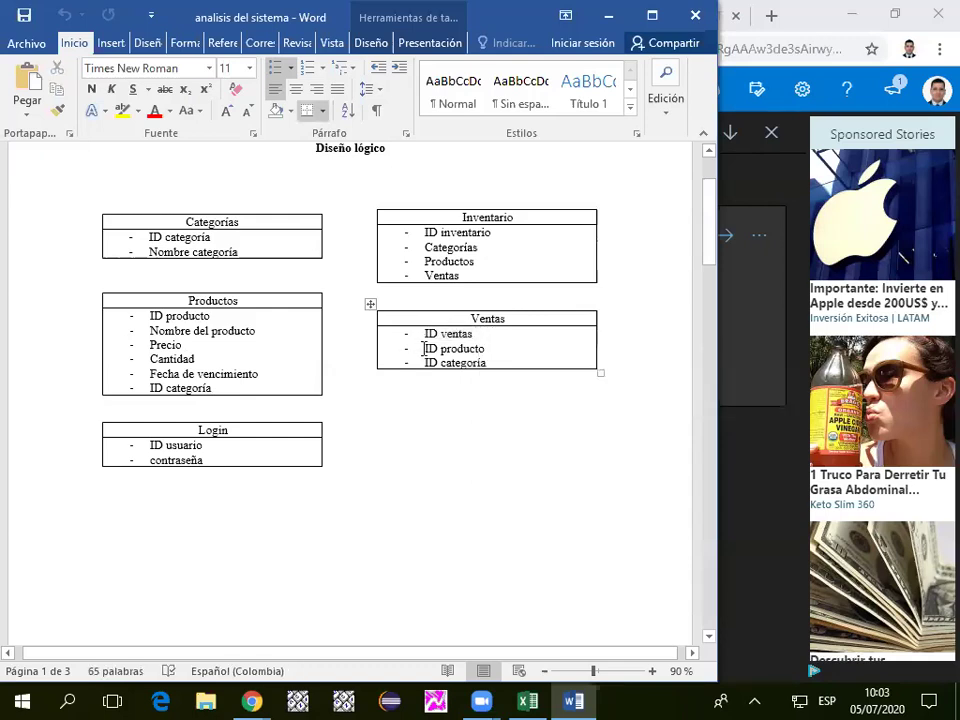
left_click_drag(421, 348, 489, 348)
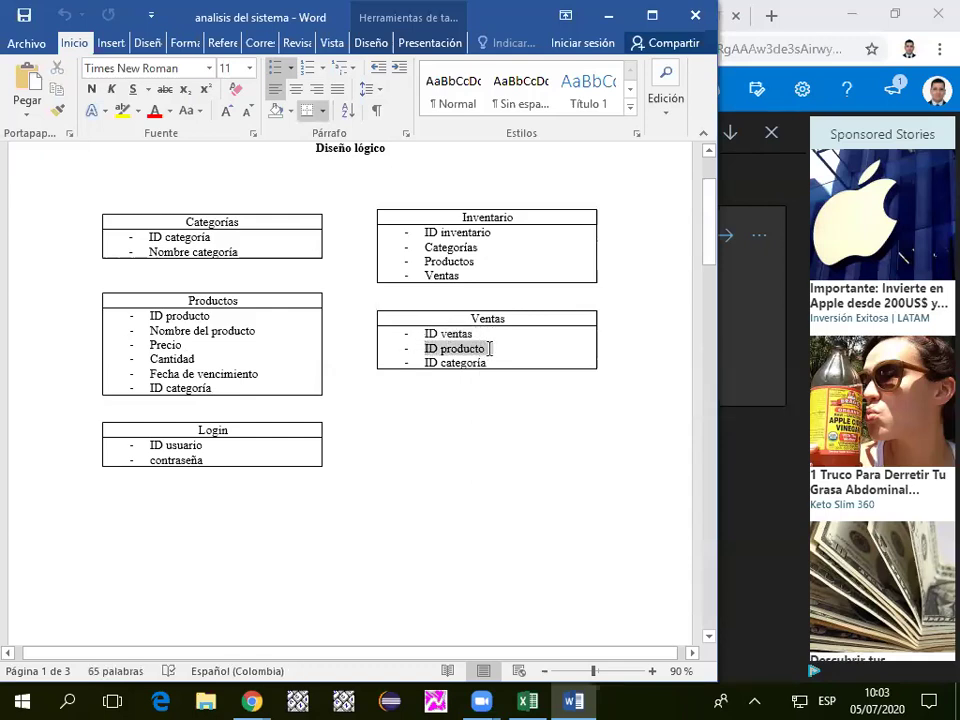
left_click(496, 348)
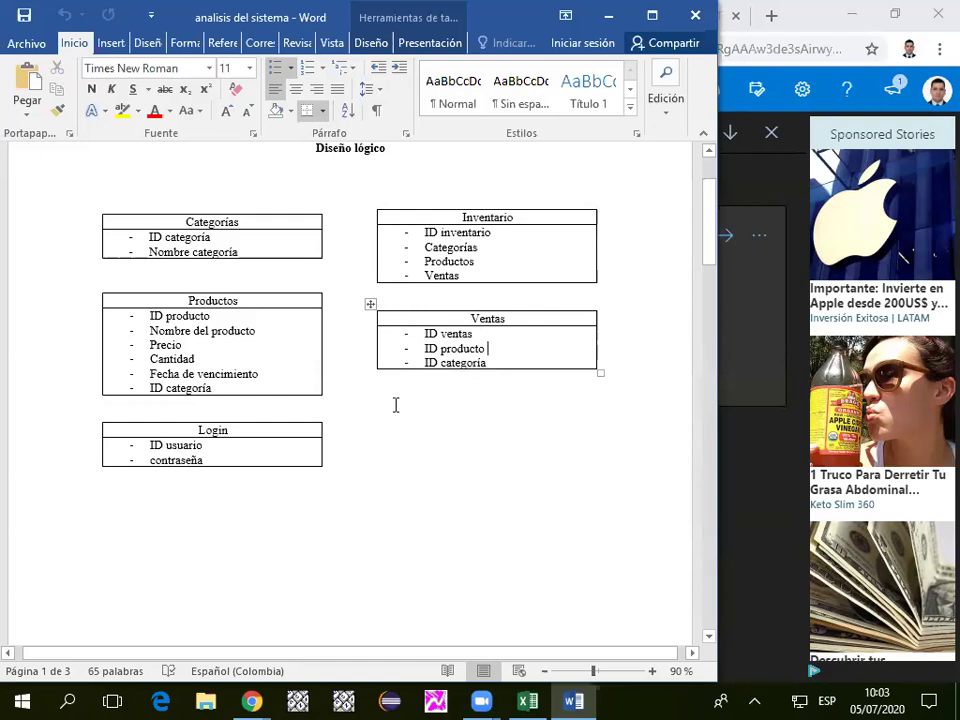
Switch to the Base de datos- Bepet workbook in Excel and show the tblFactura and tblDetallefactura definitions on the Tablas sheet.
key("alt+Tab")
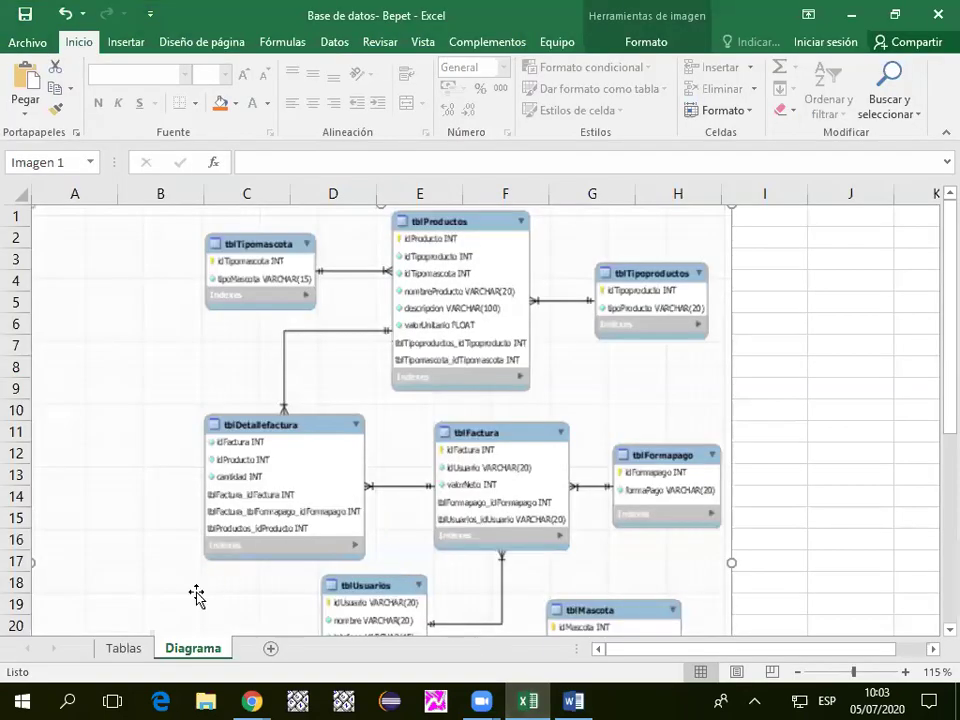
left_click(123, 648)
scroll(193, 456, "up", 2)
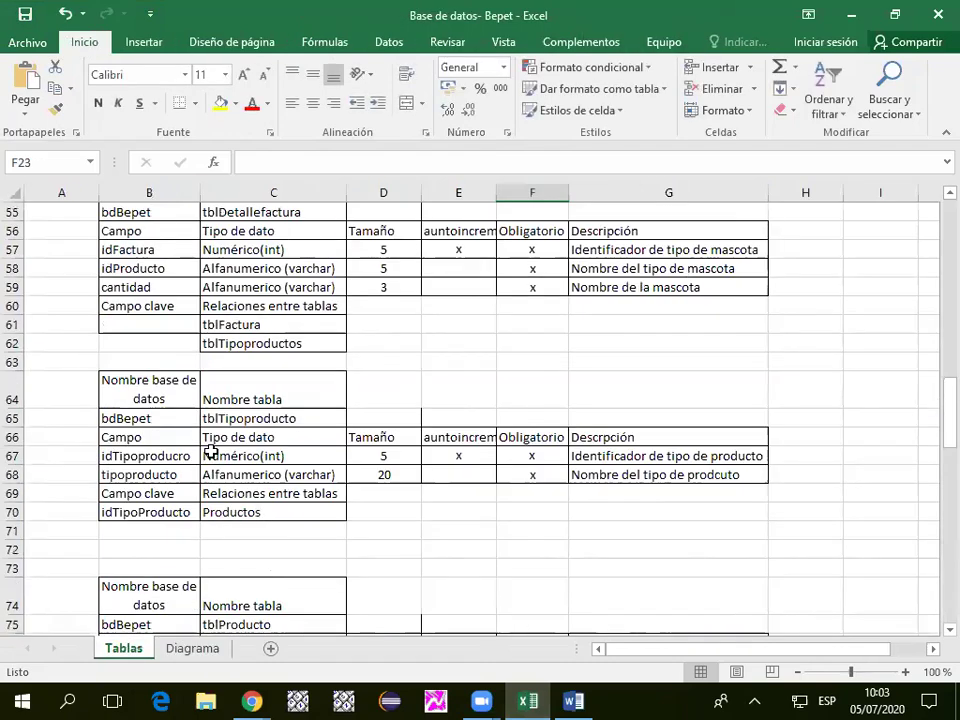
scroll(211, 453, "up", 6)
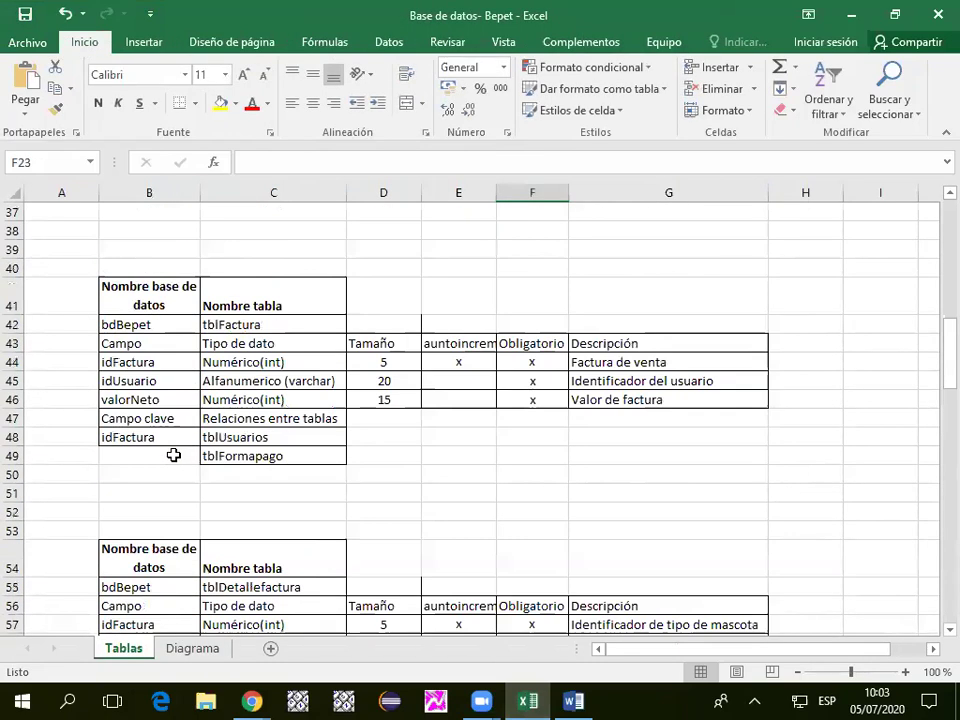
Highlight the tblFactura definition down to its related tables, and return to the analisis del sistema document in Word.
left_click_drag(163, 326, 609, 456)
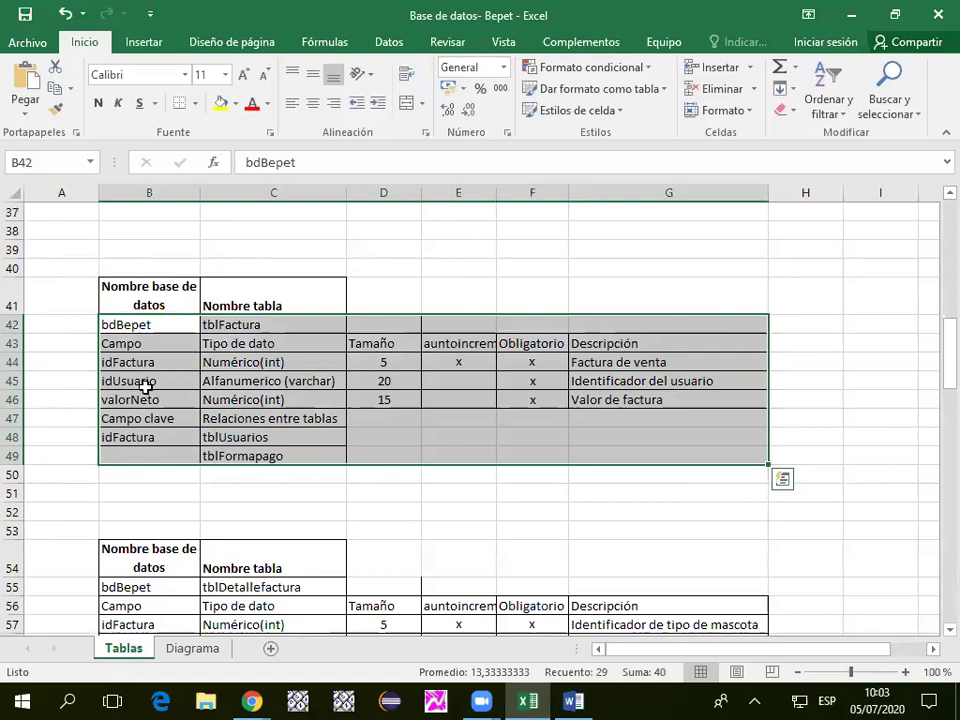
left_click(535, 700)
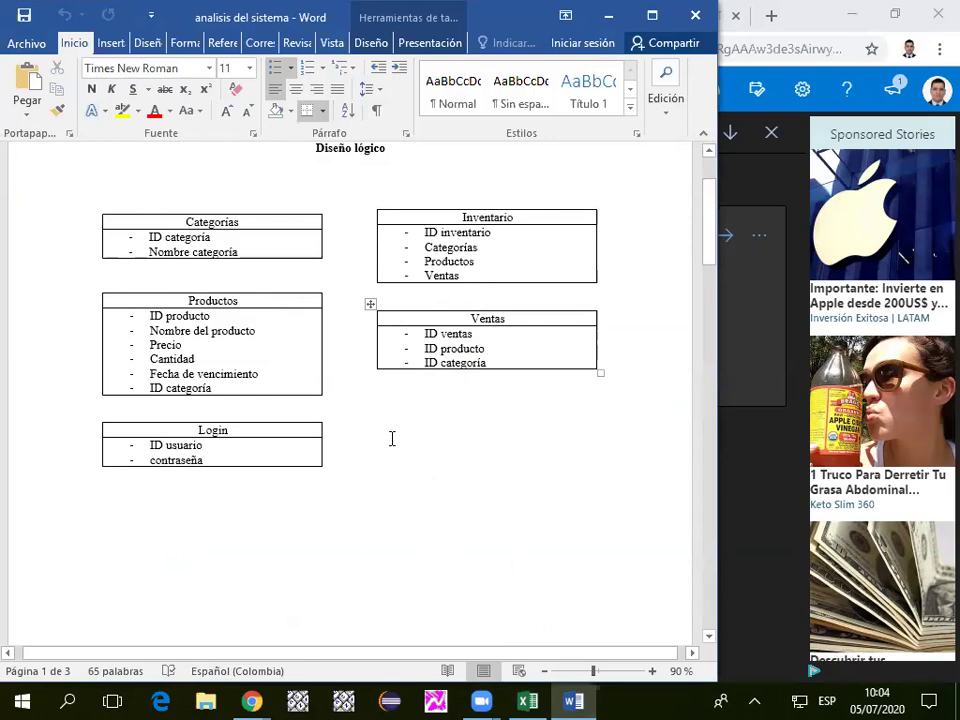
scroll(392, 438, "down", 2)
scroll(390, 440, "up", 1)
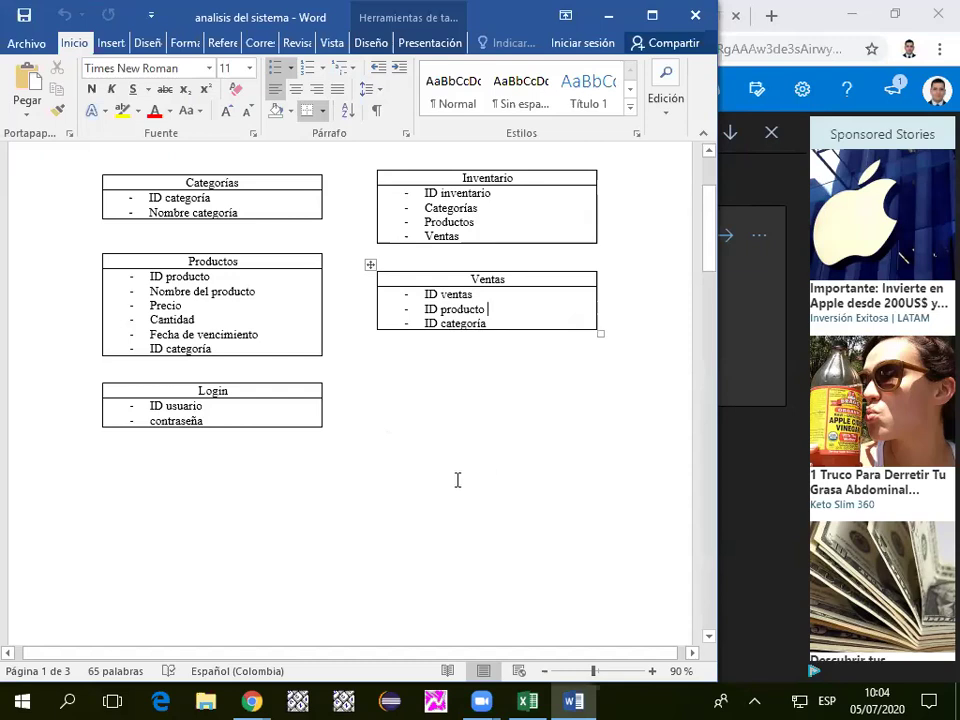
Show the entity diagram under Cardinalidad de entidades on page 2 to examine its relationships.
left_click(413, 407)
scroll(227, 469, "down", 15)
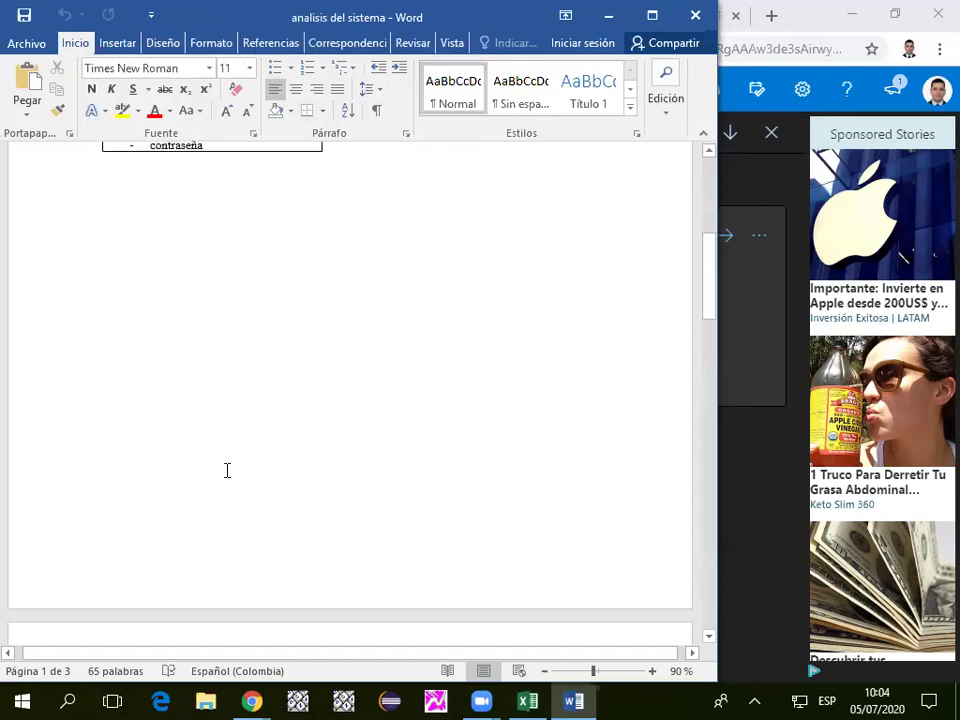
scroll(300, 370, "down", 5)
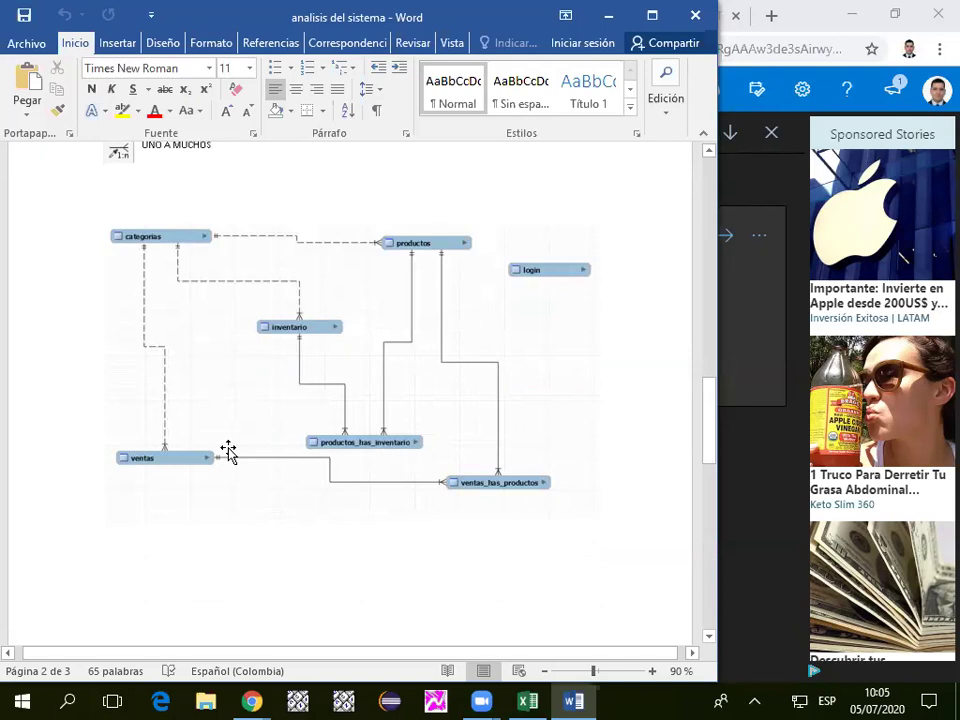
scroll(229, 452, "down", 1)
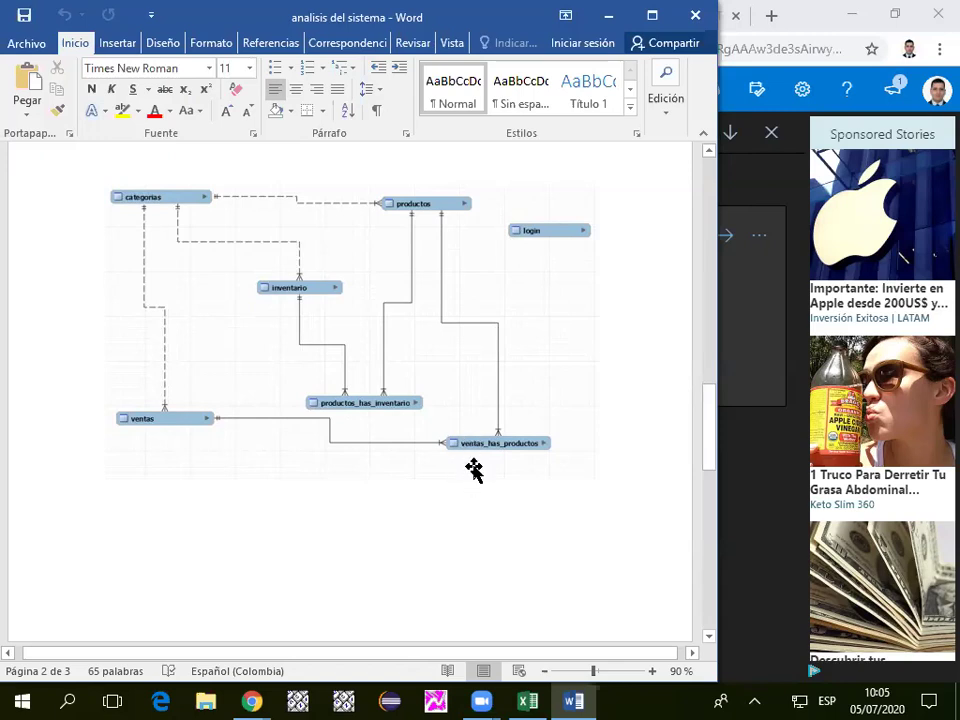
Compare the Diseño lógico tables on page 1 with the relationships in the Cardinalidad de entidades diagram.
scroll(176, 268, "up", 15)
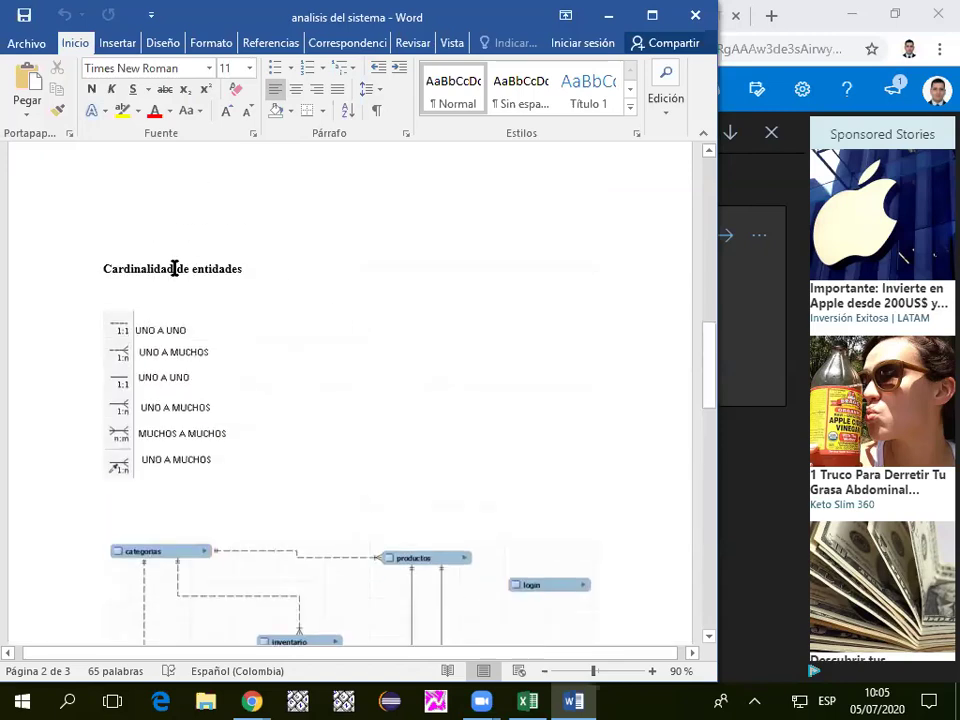
scroll(171, 268, "up", 5)
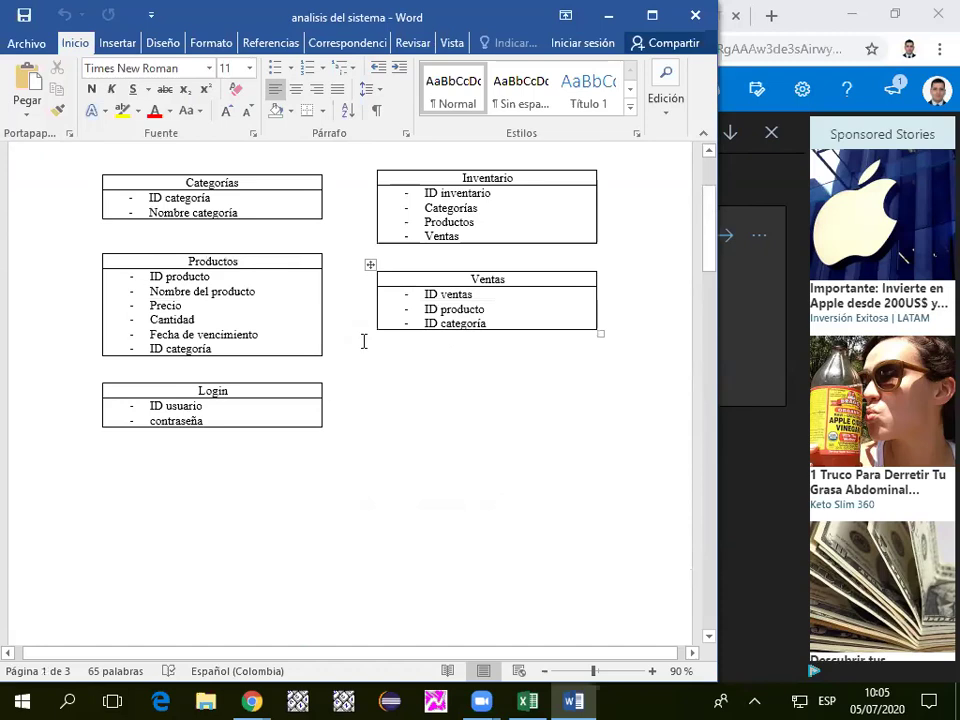
scroll(360, 336, "up", 12)
scroll(191, 280, "down", 5)
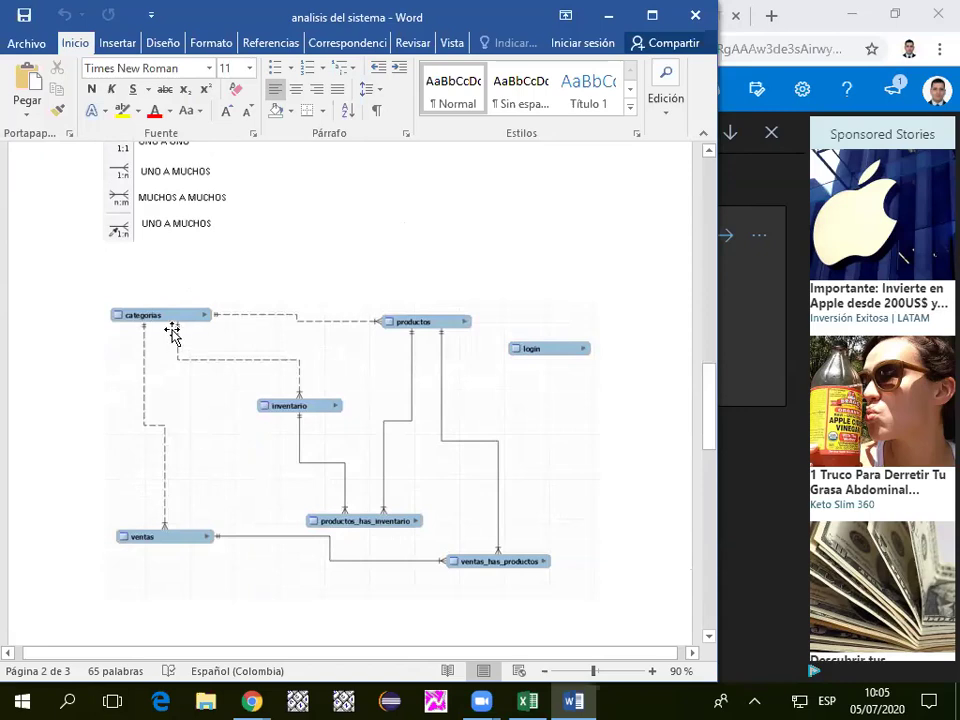
scroll(184, 255, "up", 15)
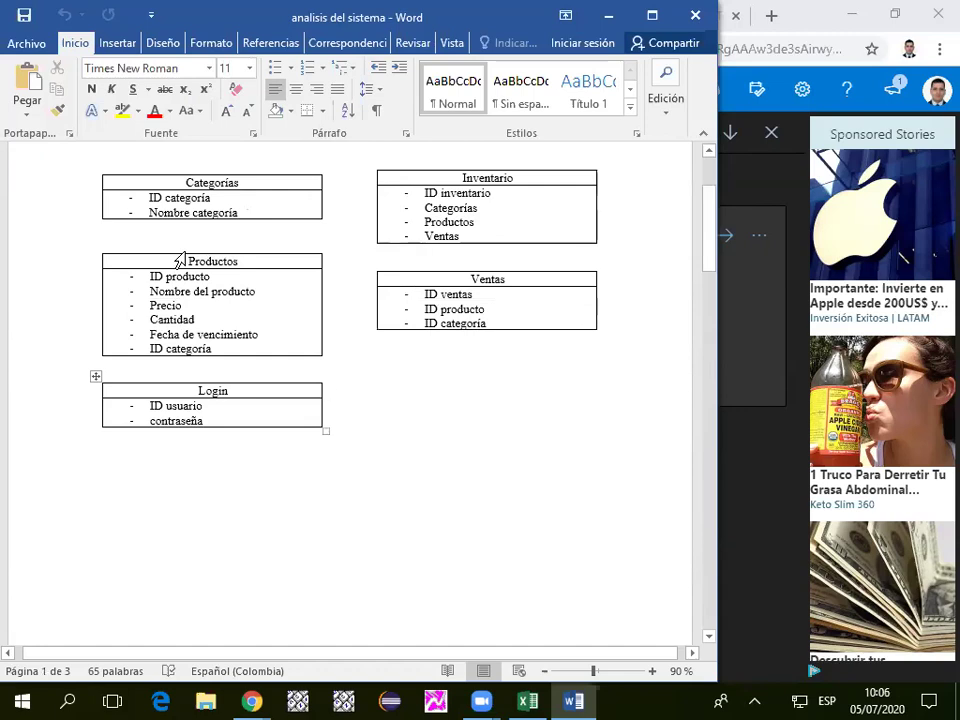
scroll(186, 252, "down", 12)
scroll(187, 251, "down", 8)
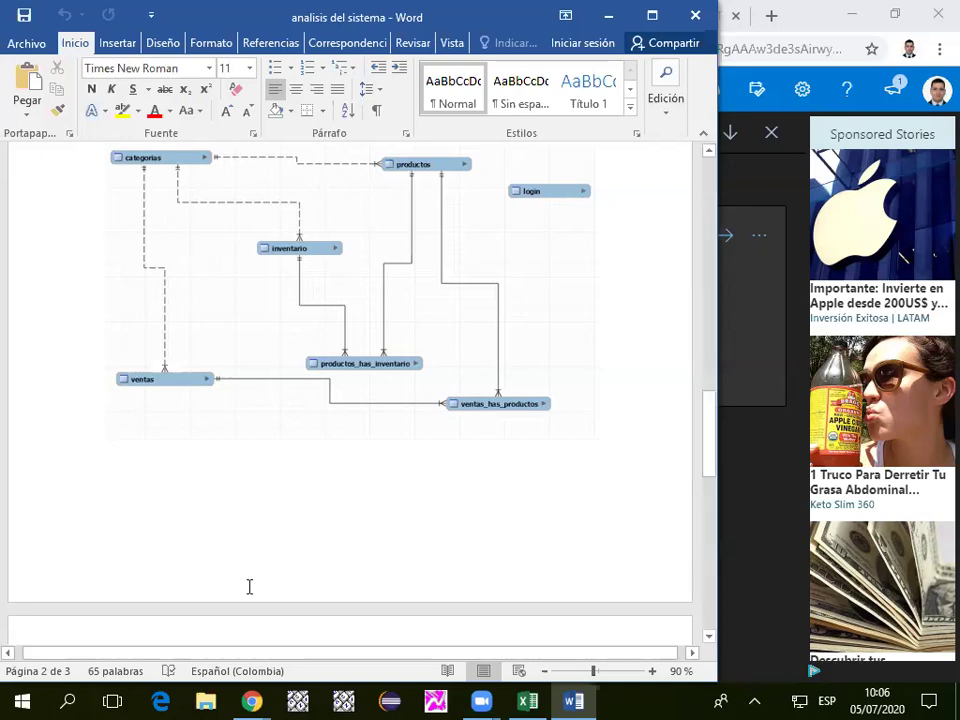
scroll(335, 380, "up", 3)
scroll(335, 380, "up", 15)
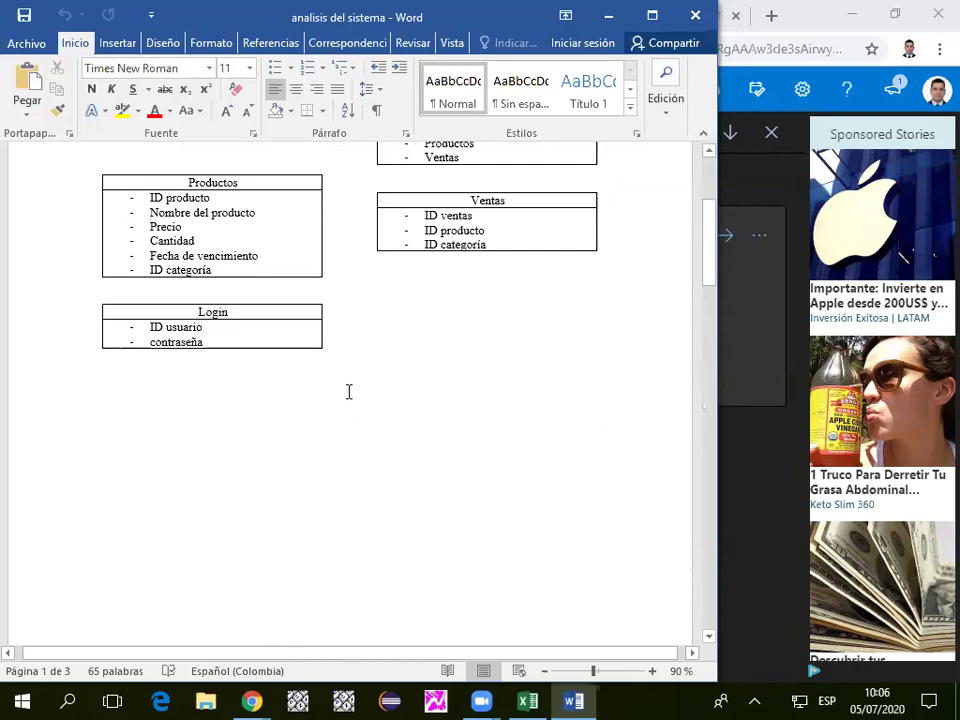
scroll(358, 390, "up", 3)
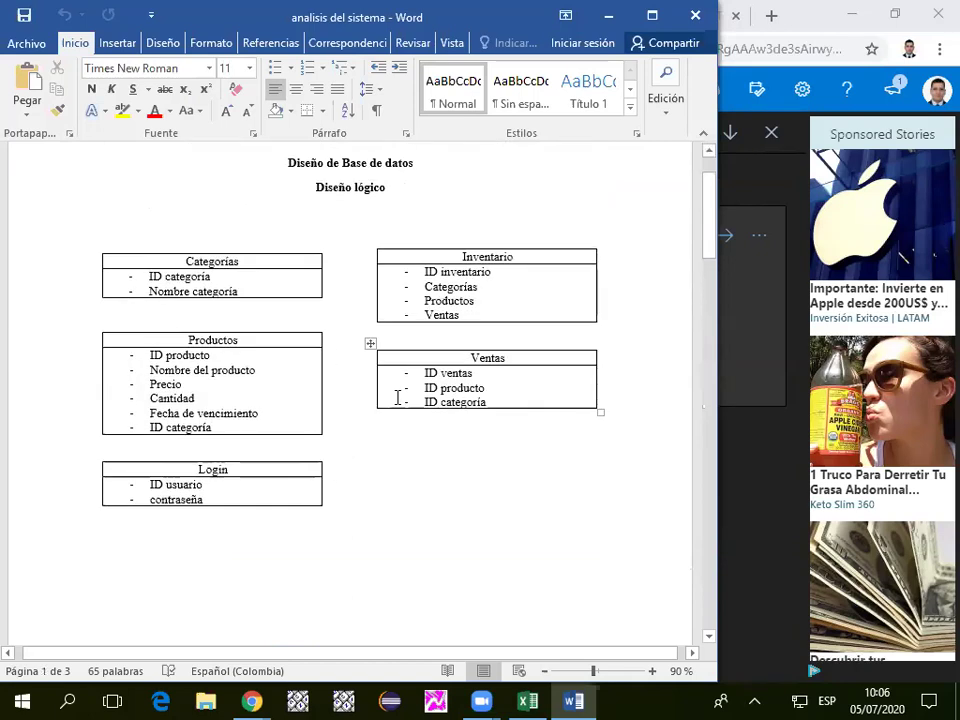
Show the MODELO ENTIDAD RELACIÓN diagram on page 3 of the document.
scroll(397, 398, "down", 15)
scroll(397, 398, "down", 10)
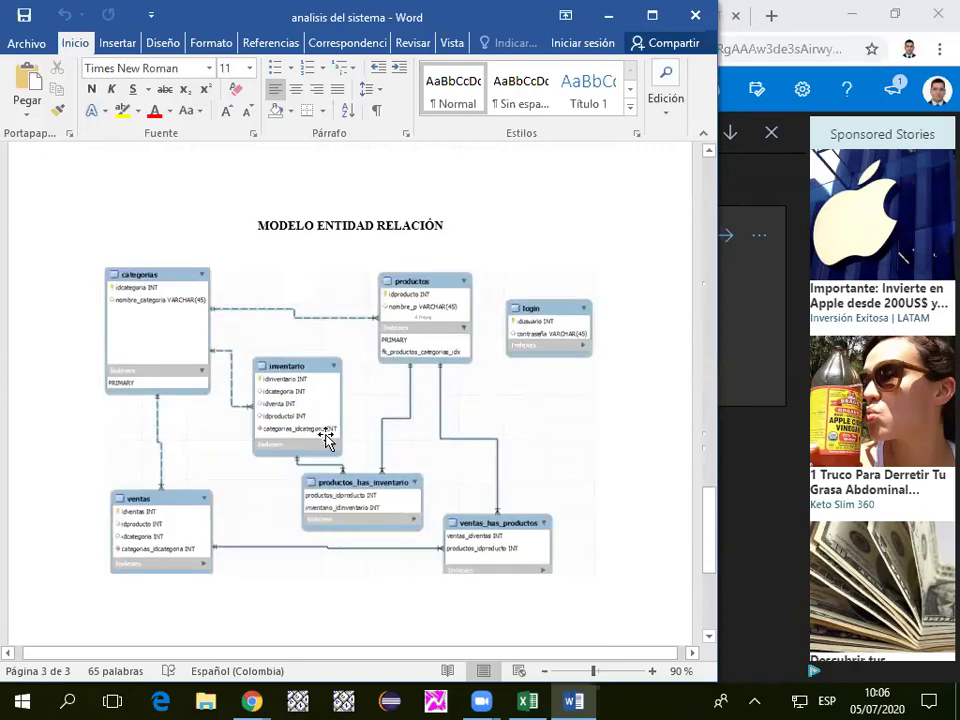
scroll(326, 437, "up", 10)
scroll(326, 437, "down", 7)
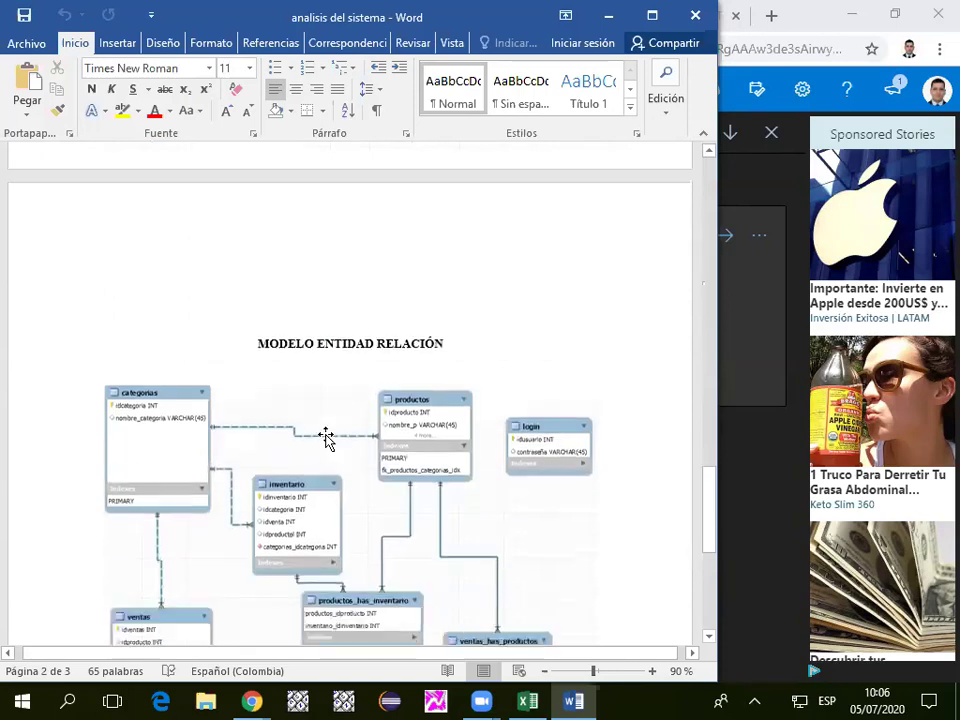
scroll(326, 437, "down", 2)
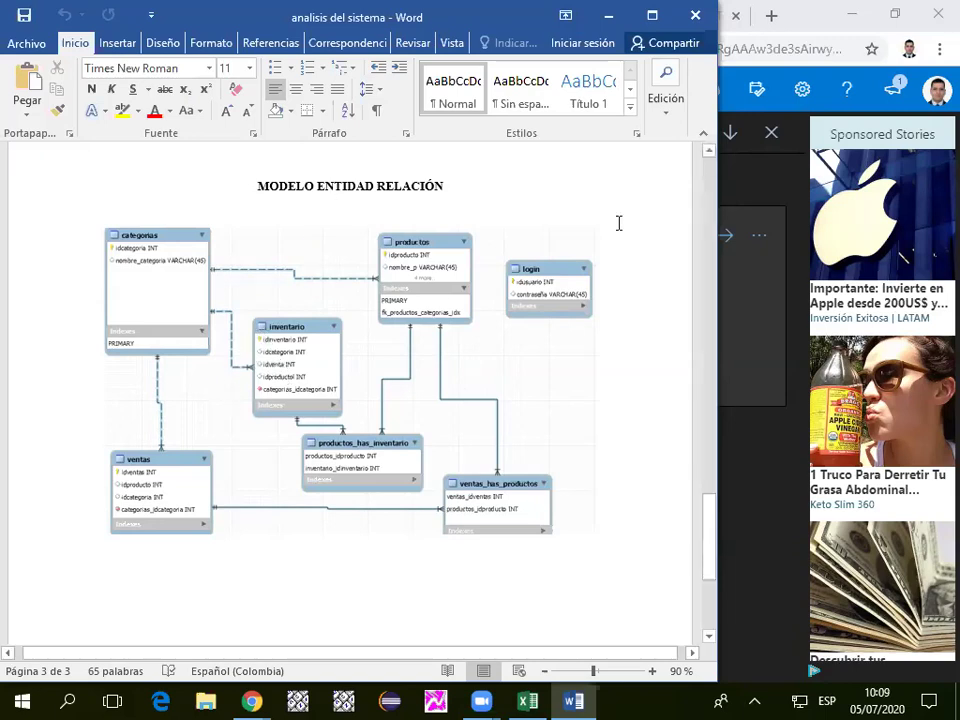
Examine the tables, keys and relationship lines in the MODELO ENTIDAD RELACIÓN diagram.
scroll(272, 403, "down", 4)
scroll(268, 405, "up", 2)
scroll(268, 405, "up", 5)
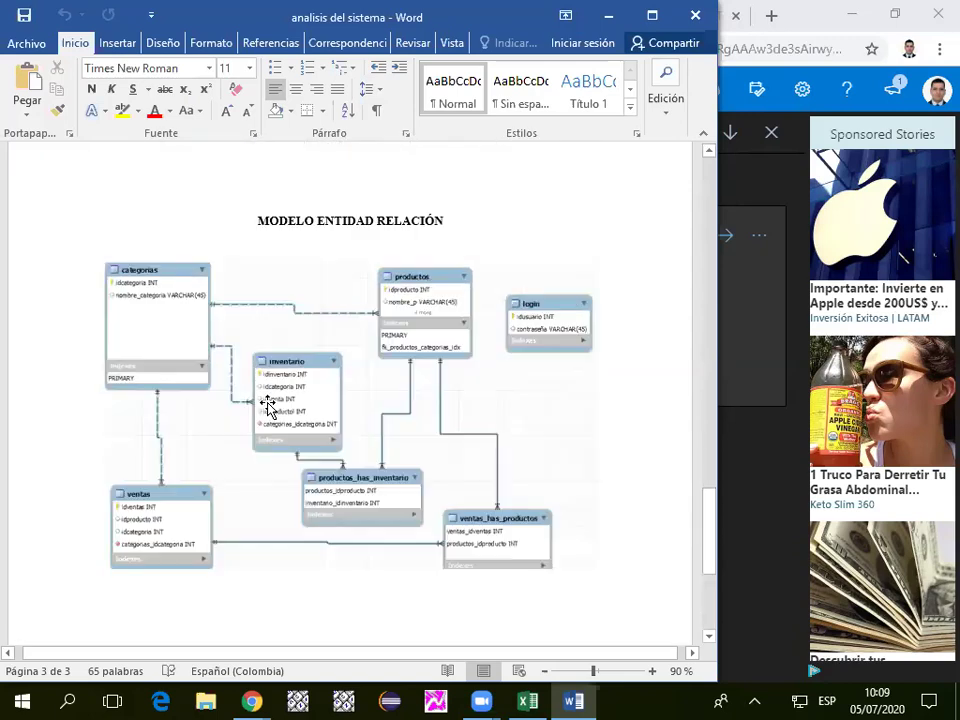
scroll(270, 403, "down", 6)
scroll(270, 403, "up", 1)
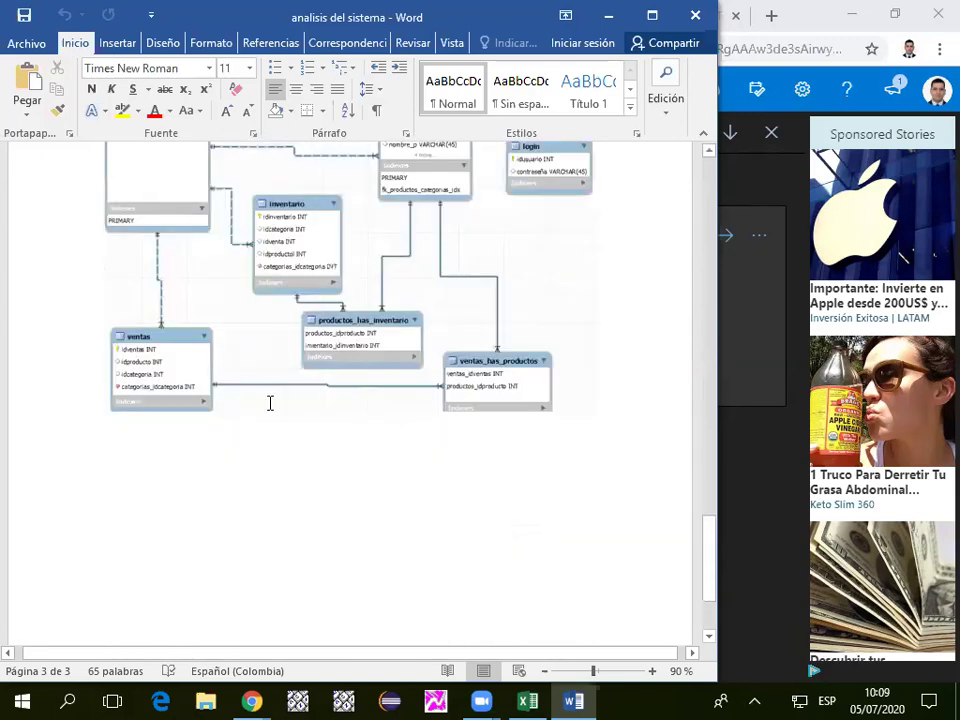
scroll(270, 403, "up", 4)
scroll(268, 405, "down", 1)
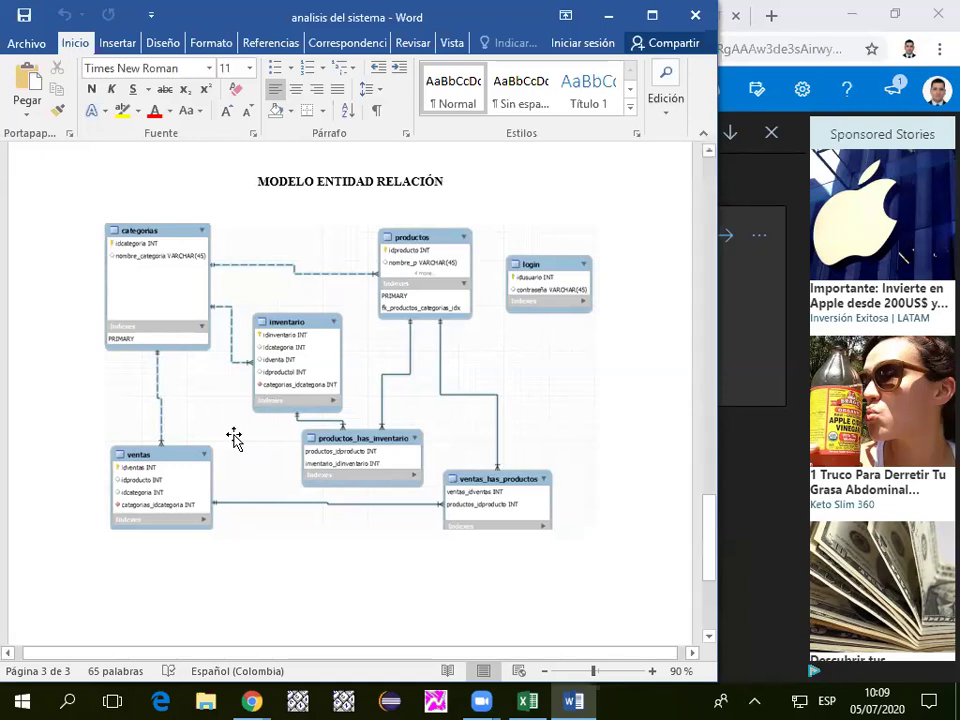
mouse_move(567, 703)
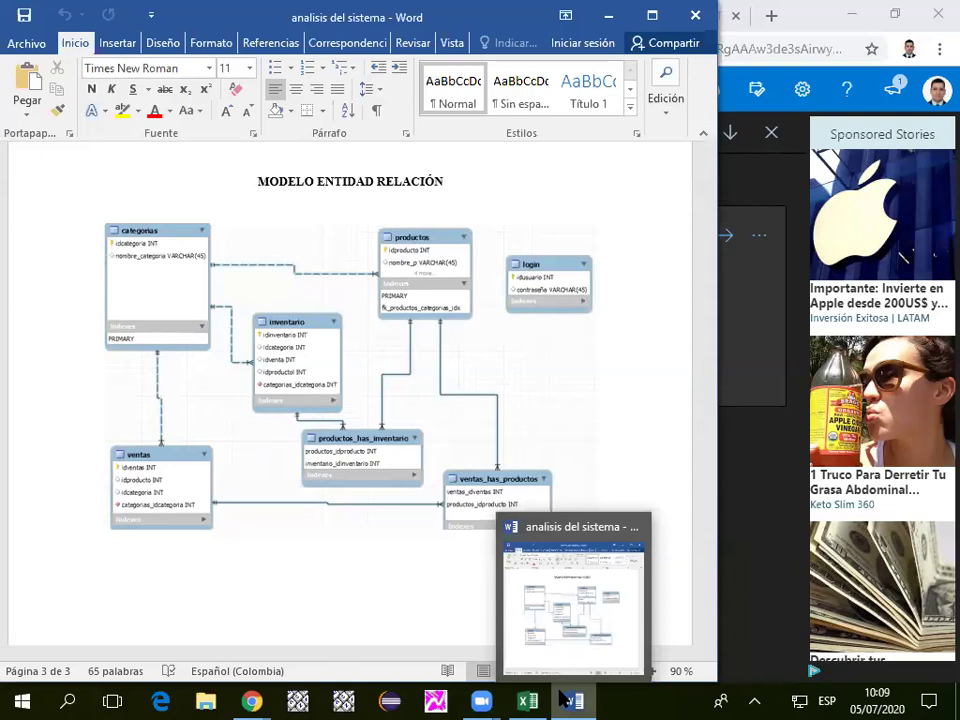
left_click(652, 373)
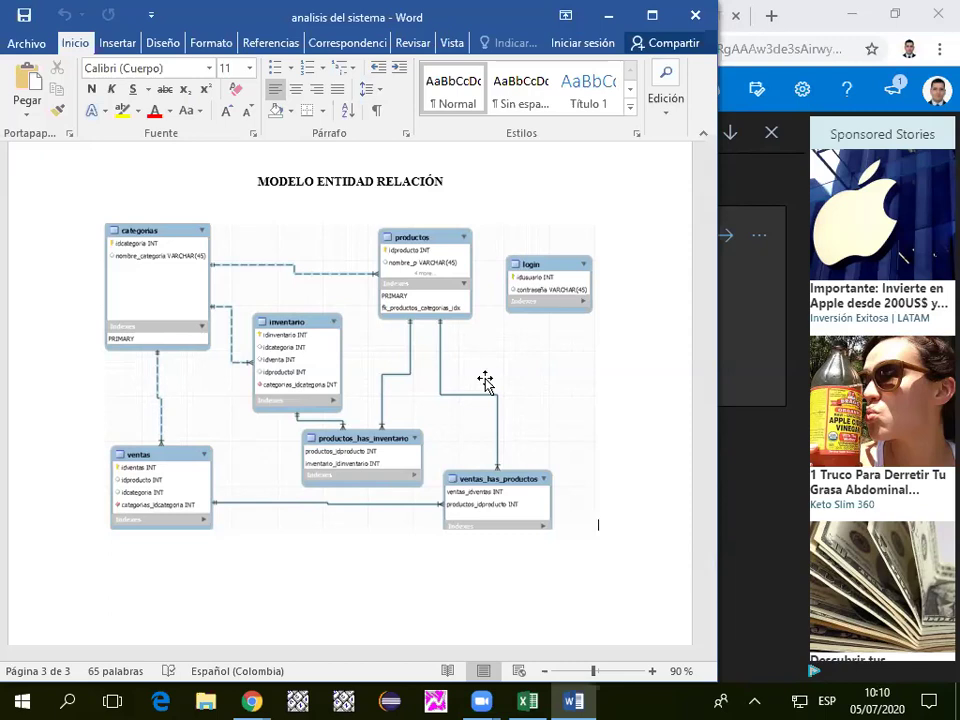
Review the entity-relationship model and the cardinality section once more, ending at the Diseño lógico tables.
scroll(520, 390, "up", 7)
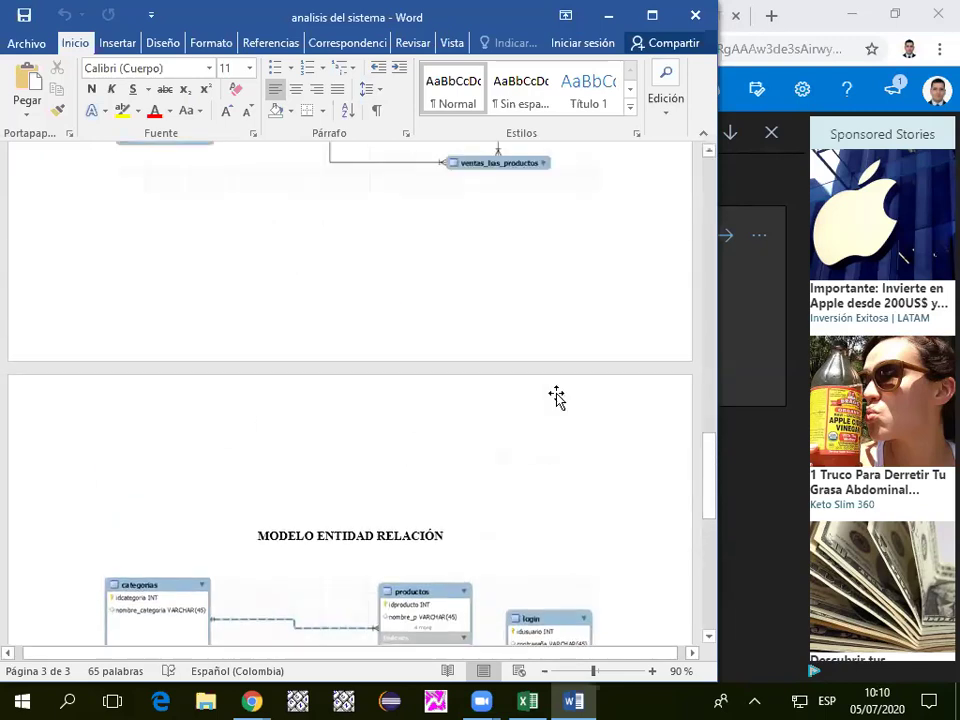
scroll(440, 510, "down", 5)
scroll(440, 490, "down", 6)
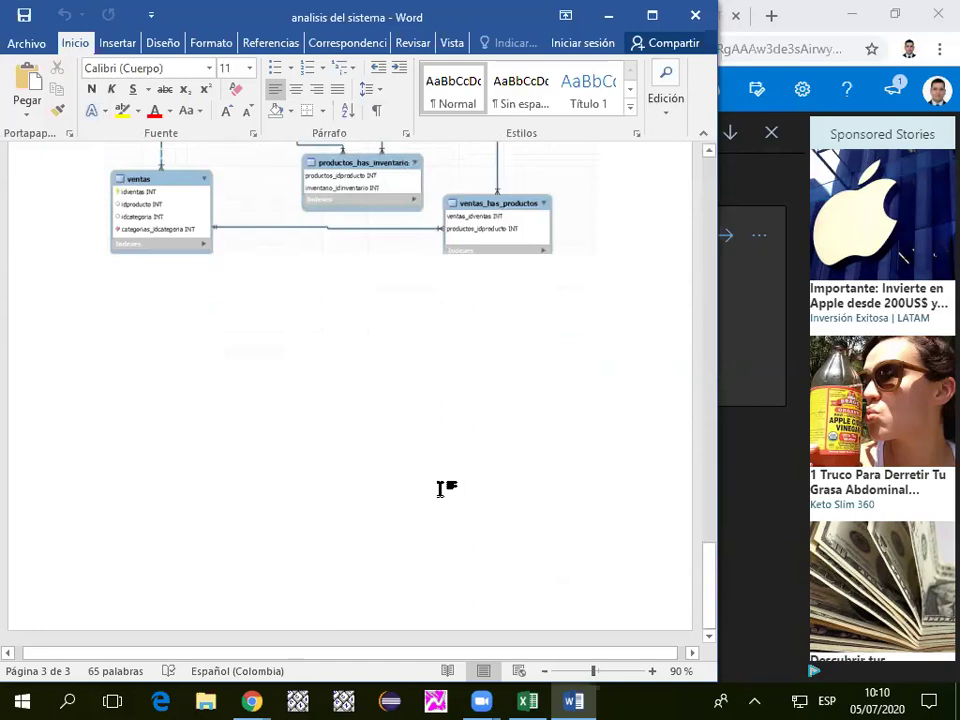
scroll(444, 489, "up", 12)
scroll(476, 437, "up", 10)
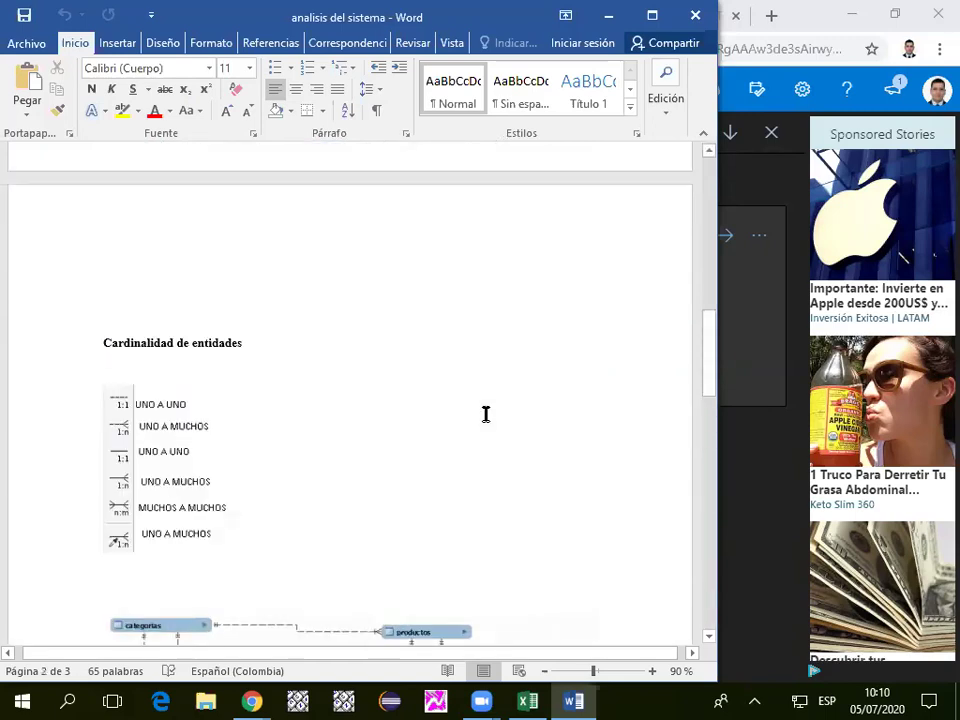
scroll(486, 412, "down", 10)
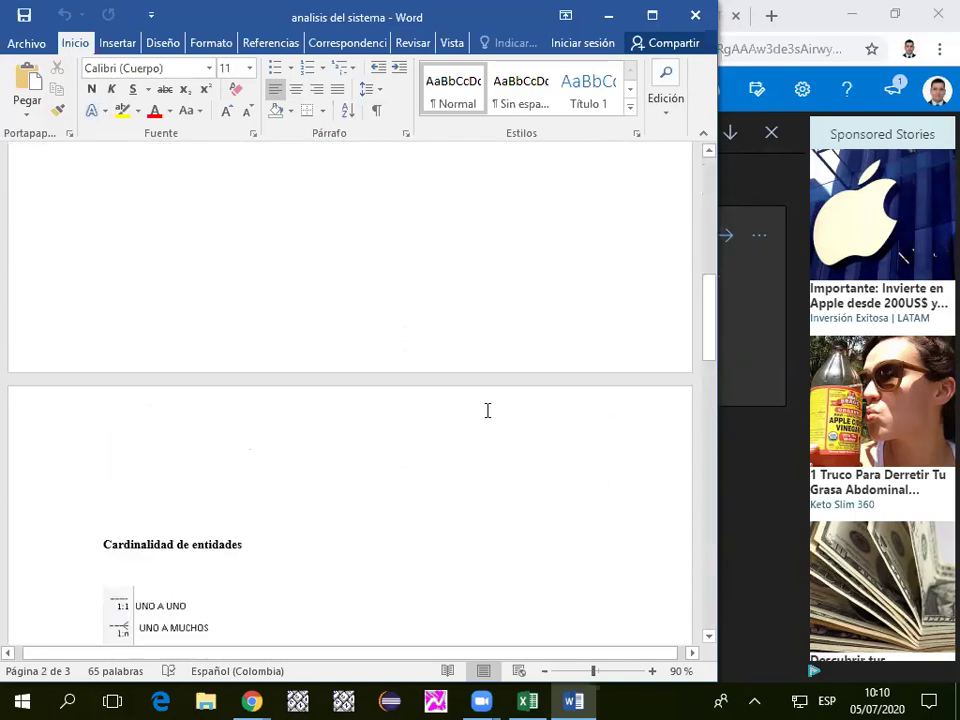
scroll(487, 410, "down", 6)
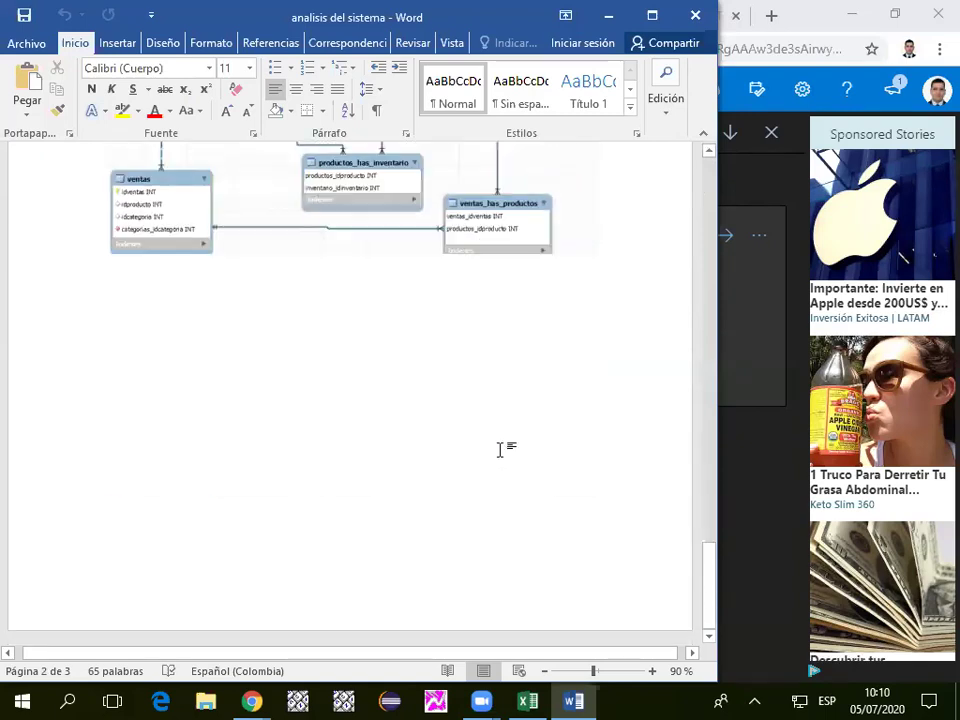
scroll(506, 448, "up", 3)
scroll(461, 435, "up", 8)
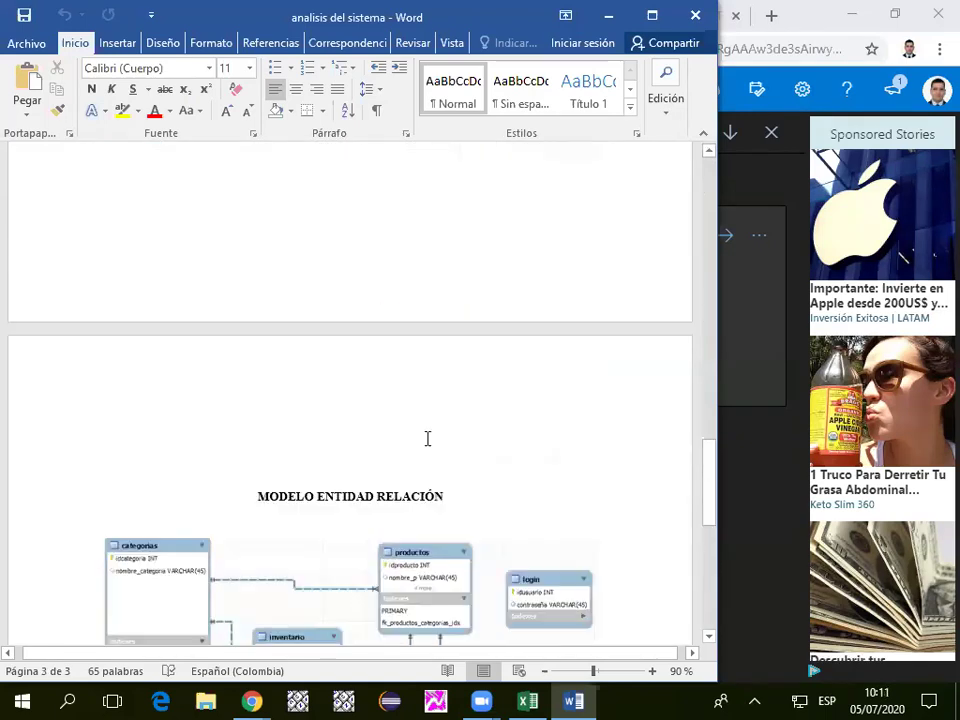
scroll(420, 440, "up", 5)
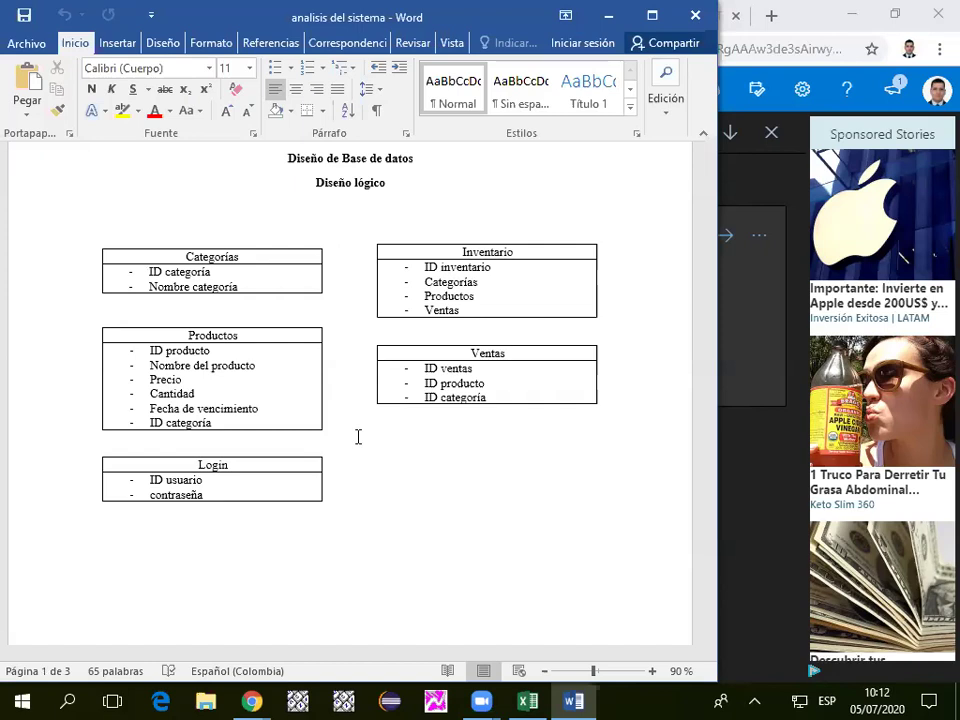
Check the Inventario table's ID inventario field, and select the MODELO ENTIDAD RELACIÓN image to examine its login table.
left_click(542, 268)
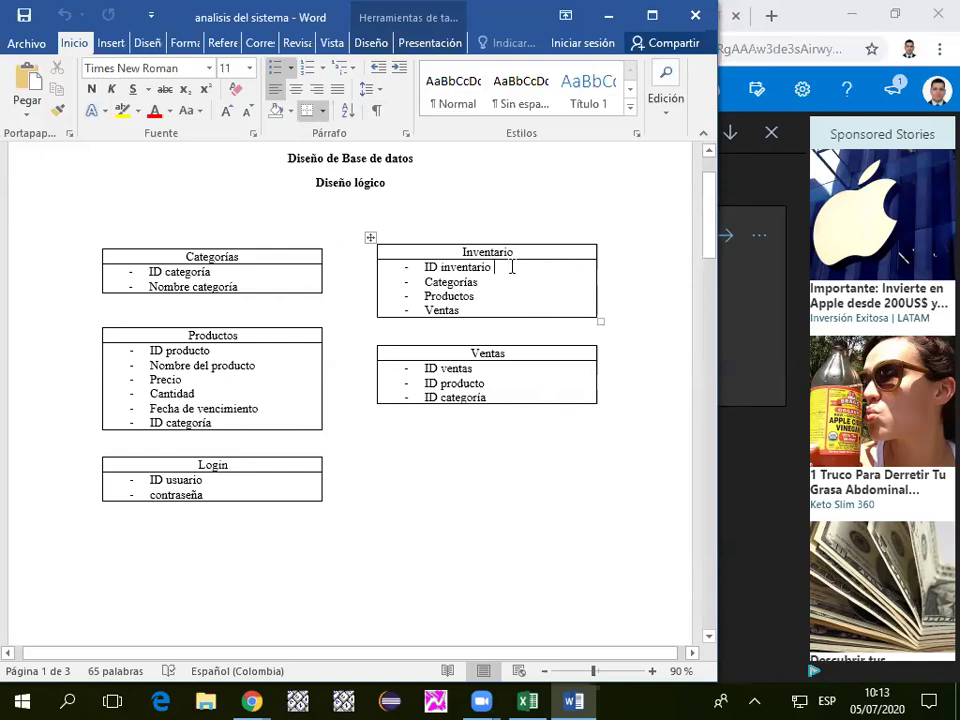
scroll(405, 355, "down", 8)
scroll(403, 358, "down", 10)
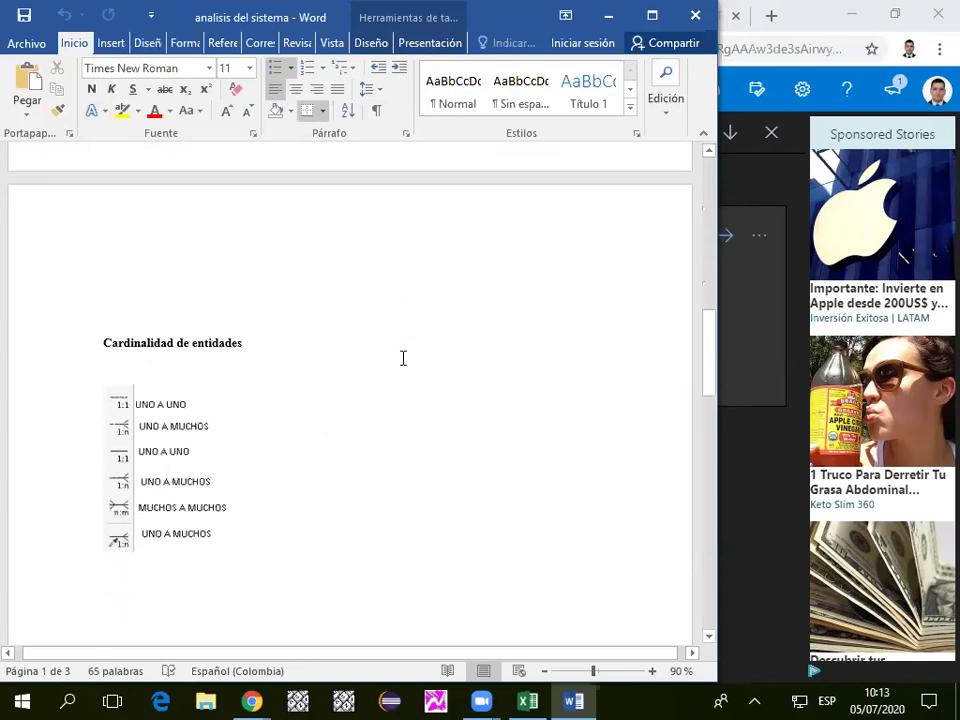
scroll(403, 358, "up", 4)
scroll(403, 358, "down", 1)
scroll(403, 358, "down", 10)
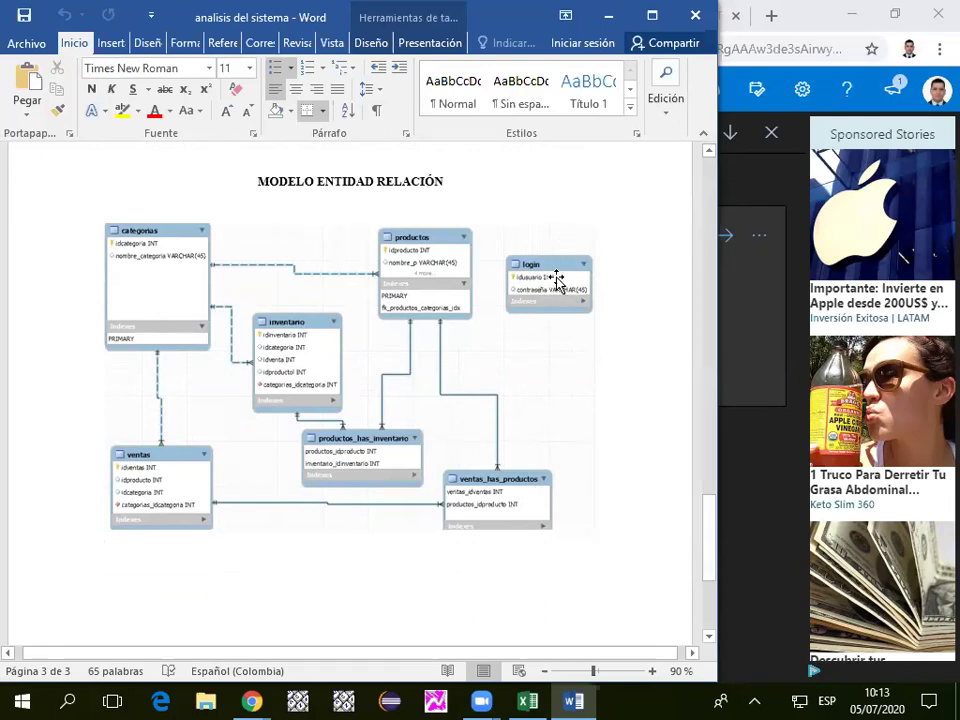
left_click(508, 266)
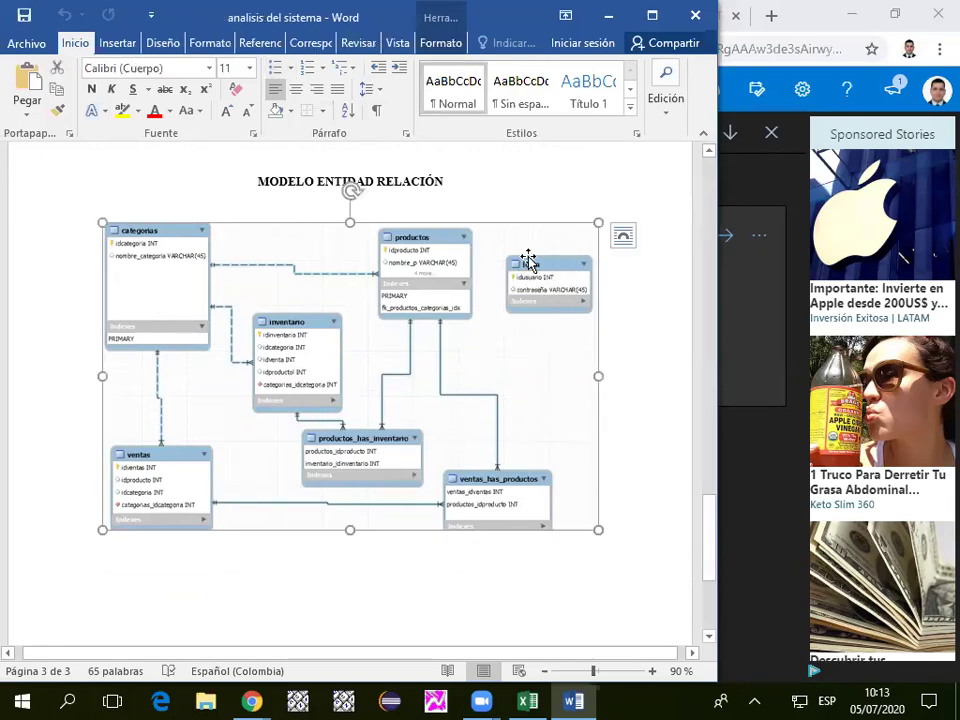
scroll(427, 311, "down", 2)
Add a nombreUsuario field between ID usuario and contraseña in the Login table of the Diseño lógico section.
scroll(413, 343, "up", 12)
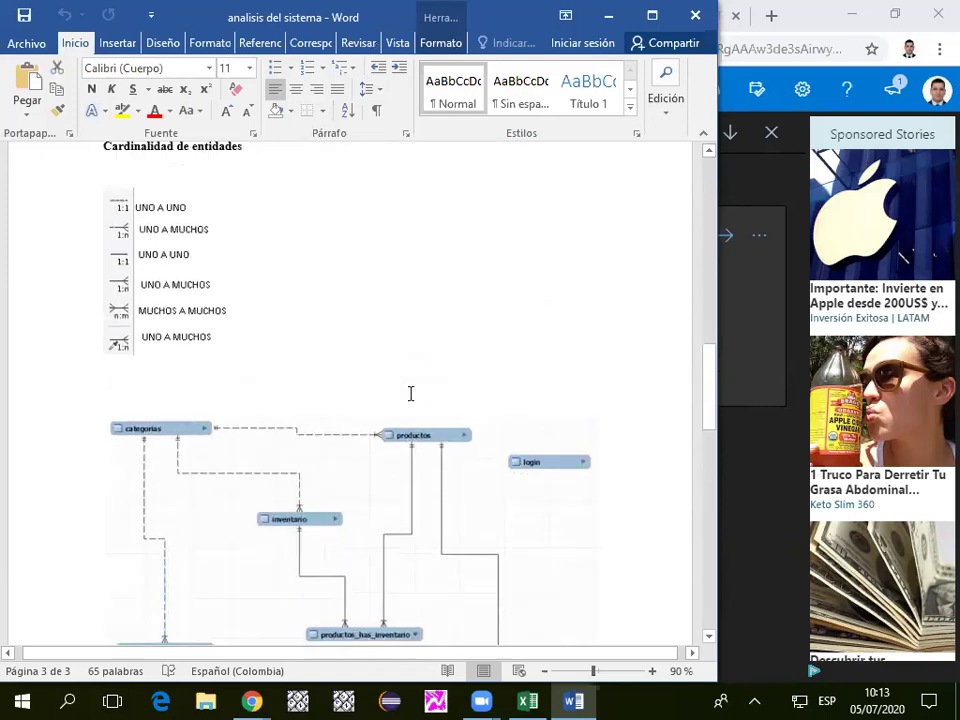
scroll(339, 427, "up", 5)
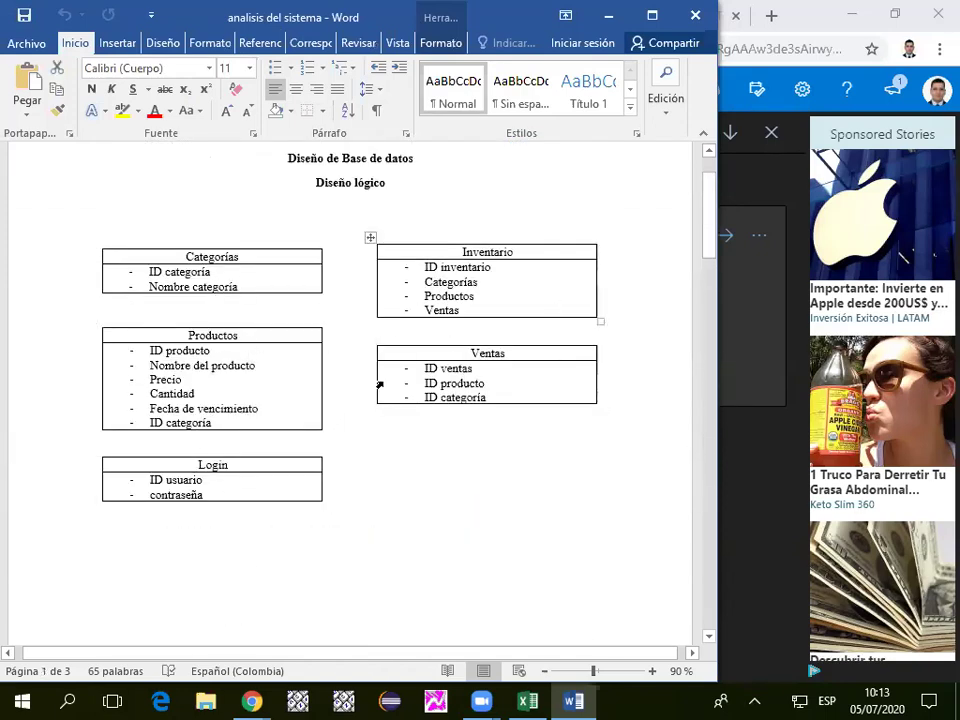
left_click(227, 484)
key("Return")
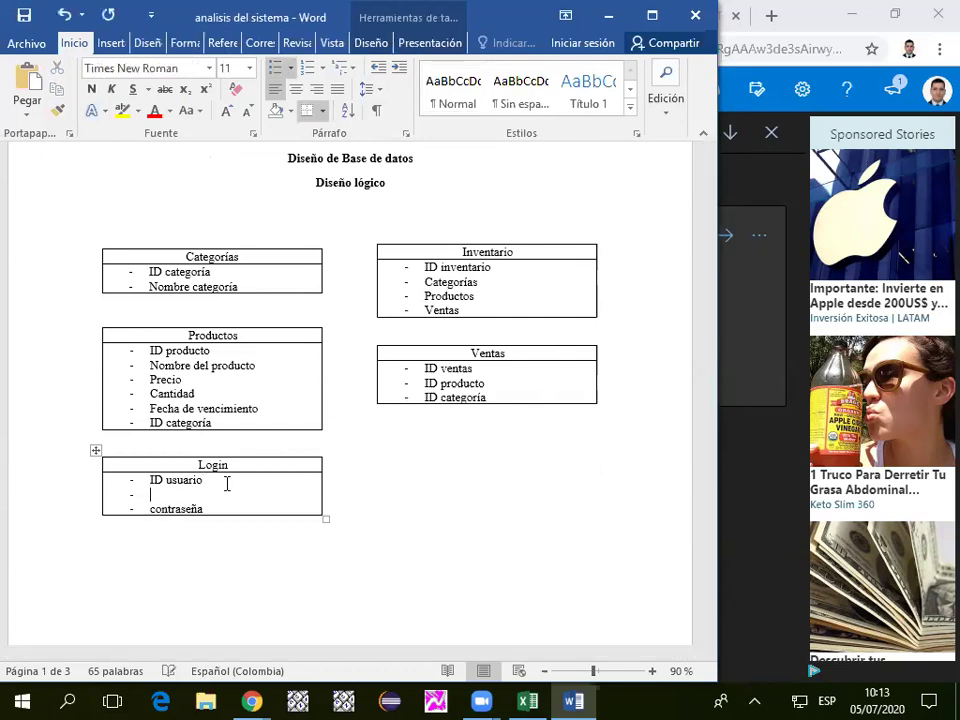
type("nombreUsuario")
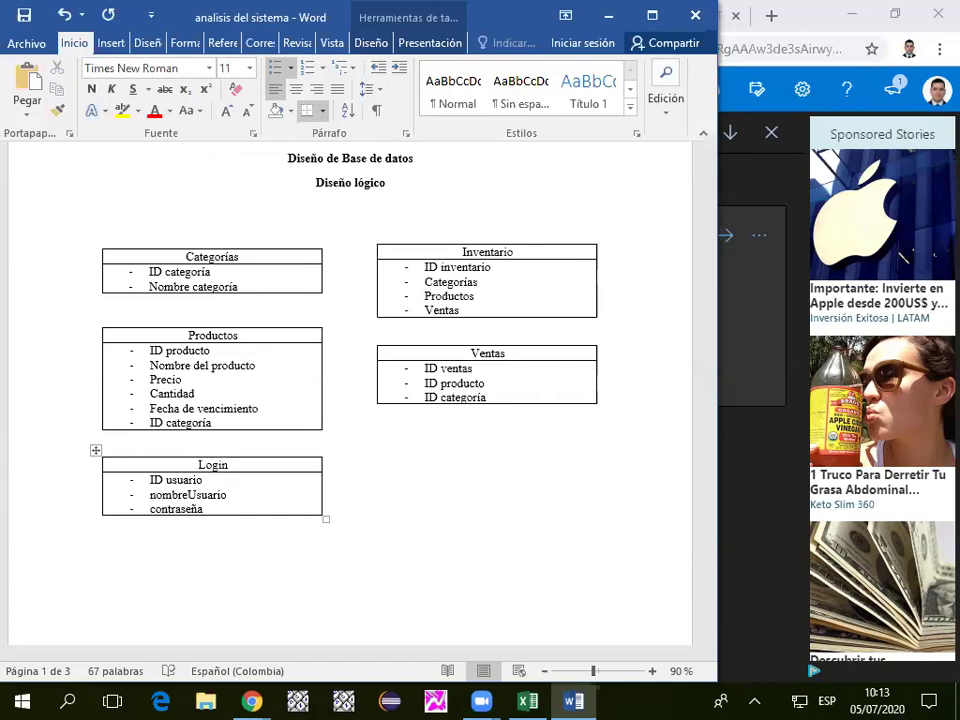
Examine the fields of the Productos table, highlighting the whole table and its Cantidad field.
left_click(484, 289)
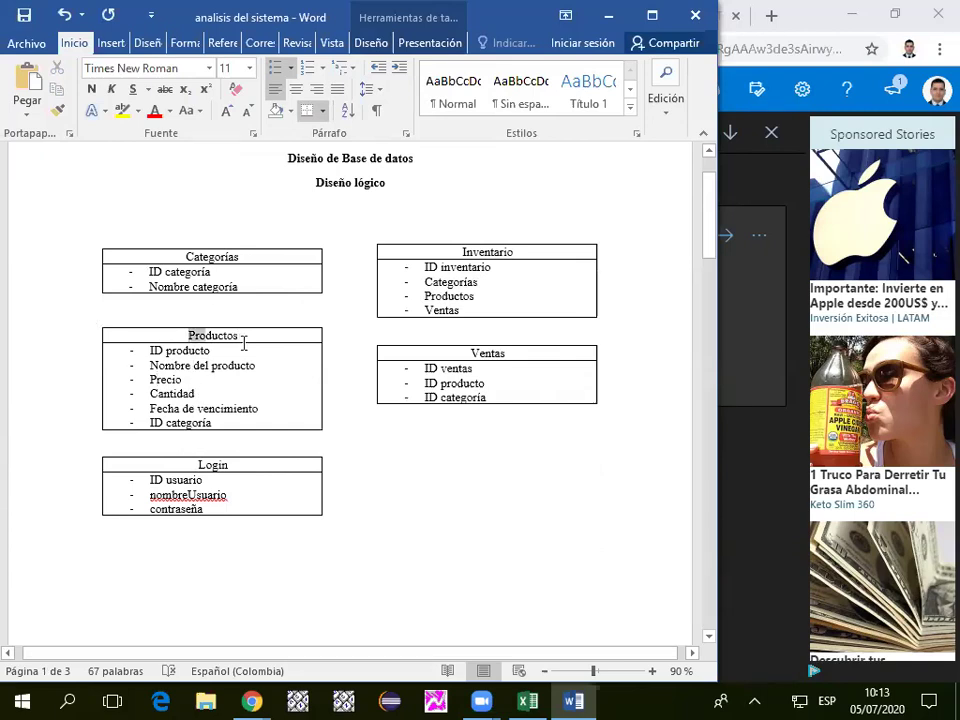
left_click_drag(238, 339, 255, 394)
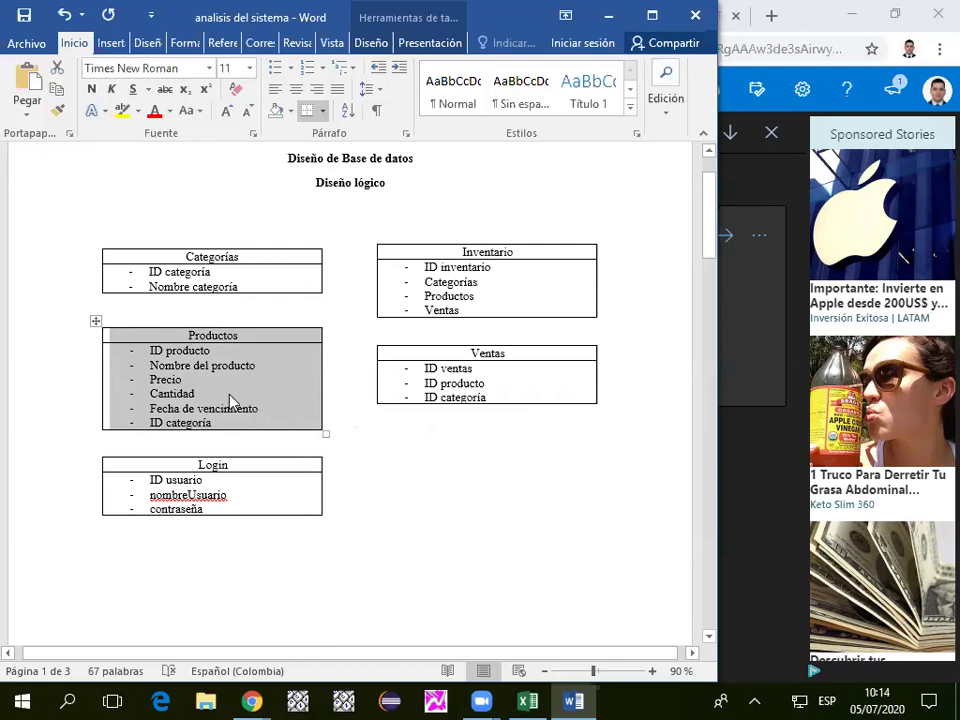
left_click(163, 408)
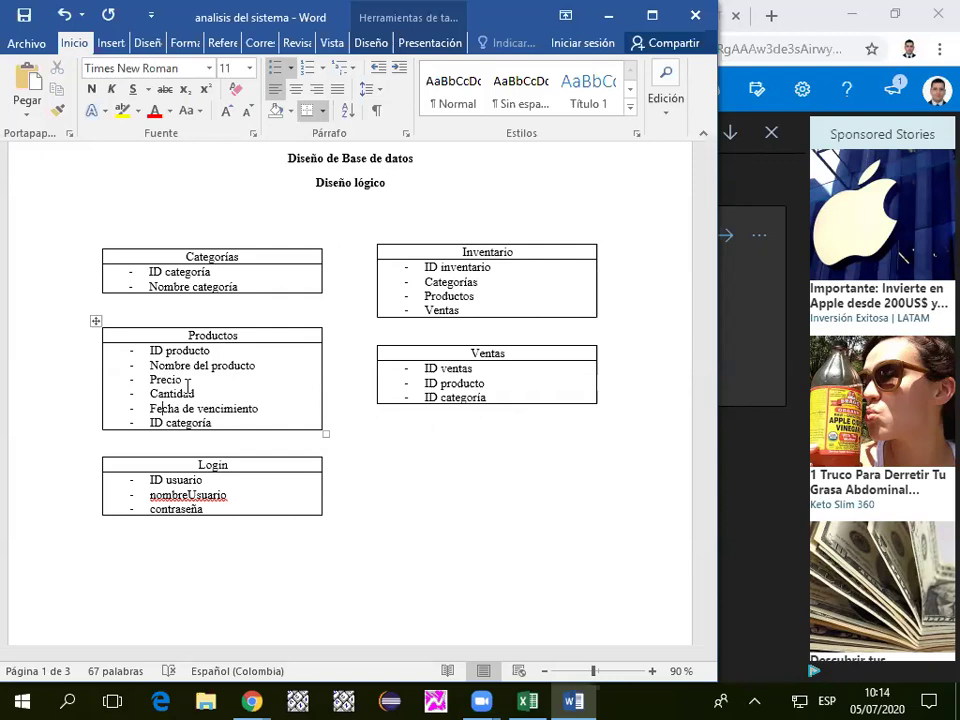
left_click(456, 95)
key("ctrl+z")
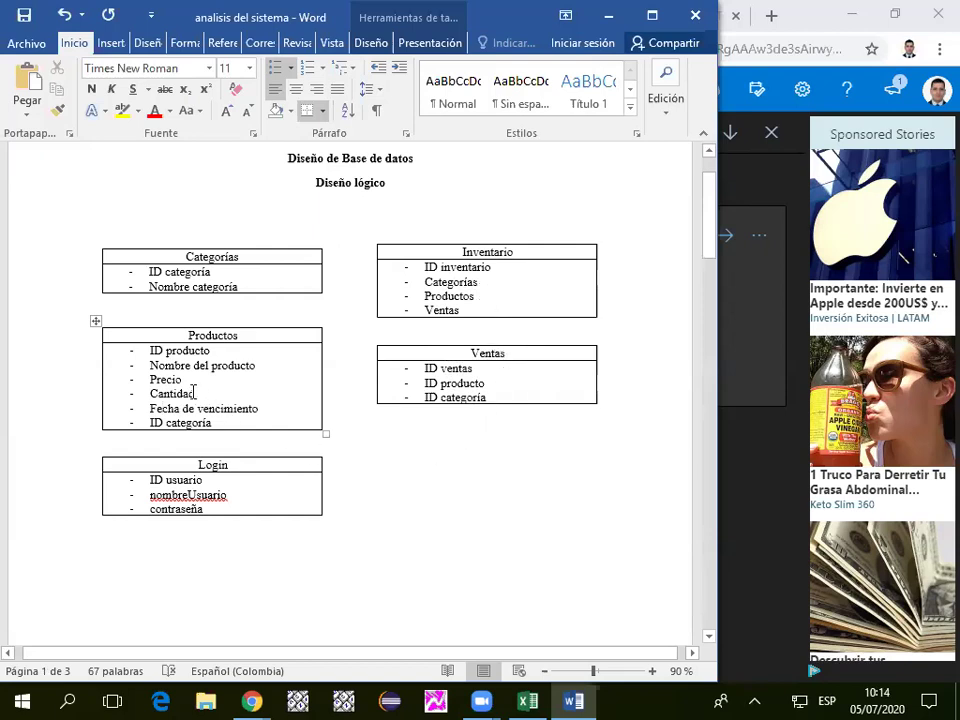
left_click_drag(152, 391, 204, 396)
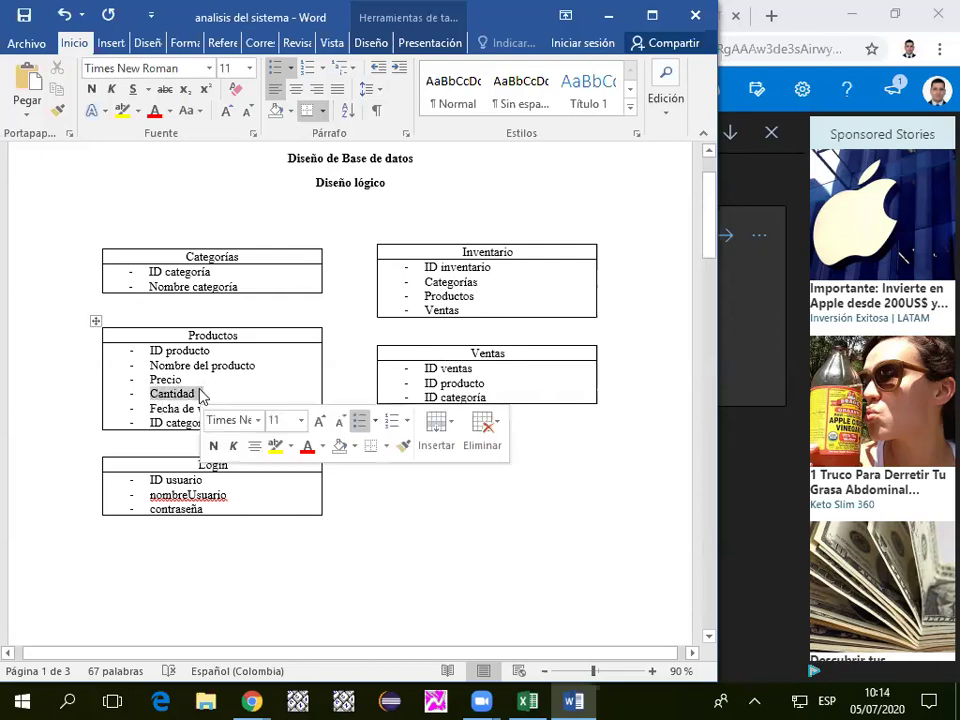
left_click(206, 393)
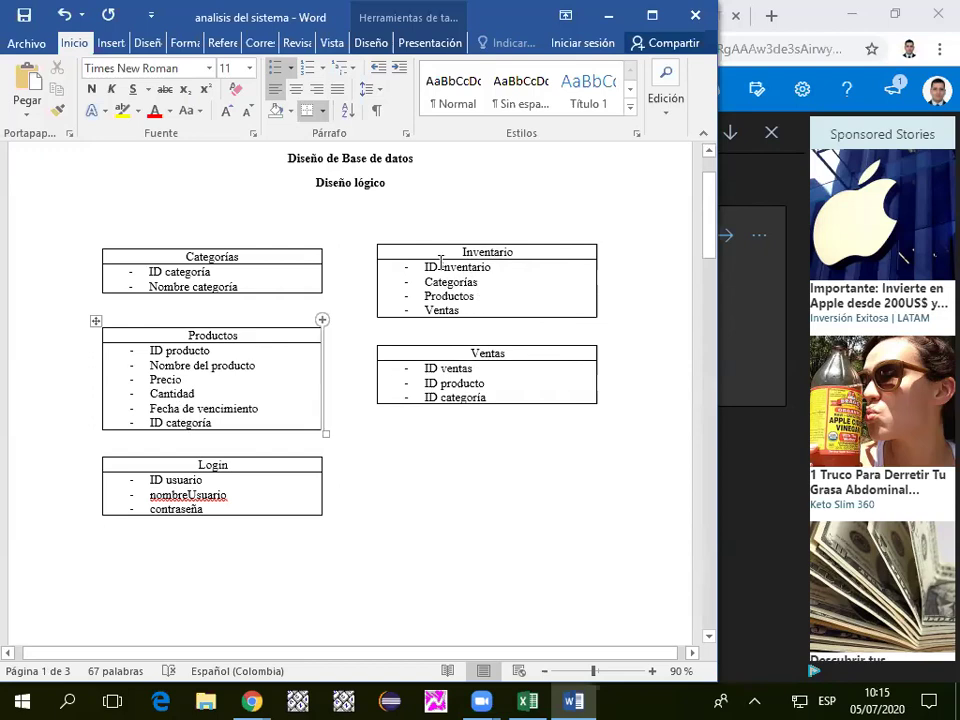
Review the Diseño lógico tables, the cardinality section and the MODELO ENTIDAD RELACIÓN diagram through to the end of the document.
scroll(369, 469, "down", 3)
scroll(369, 469, "up", 5)
scroll(369, 469, "down", 8)
scroll(369, 469, "up", 6)
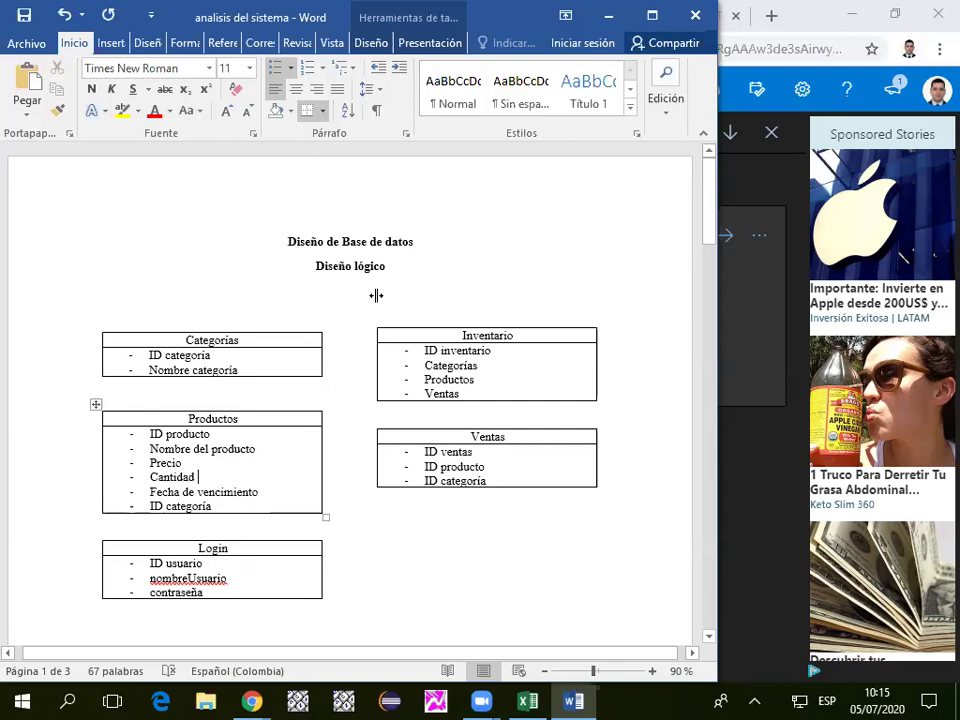
scroll(354, 317, "down", 8)
scroll(351, 322, "up", 5)
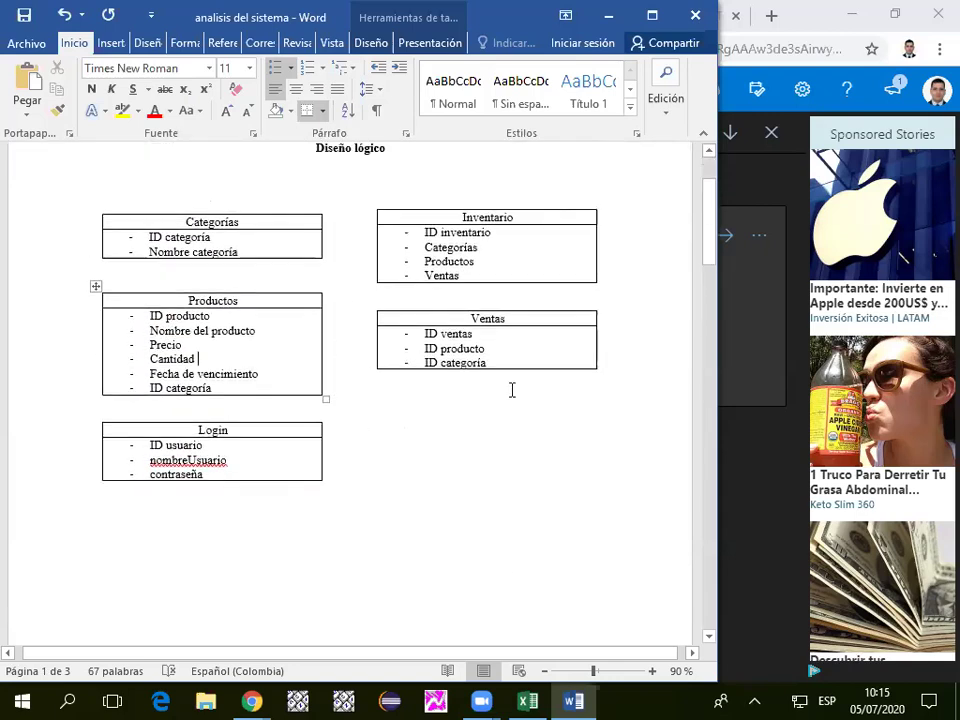
scroll(390, 476, "down", 20)
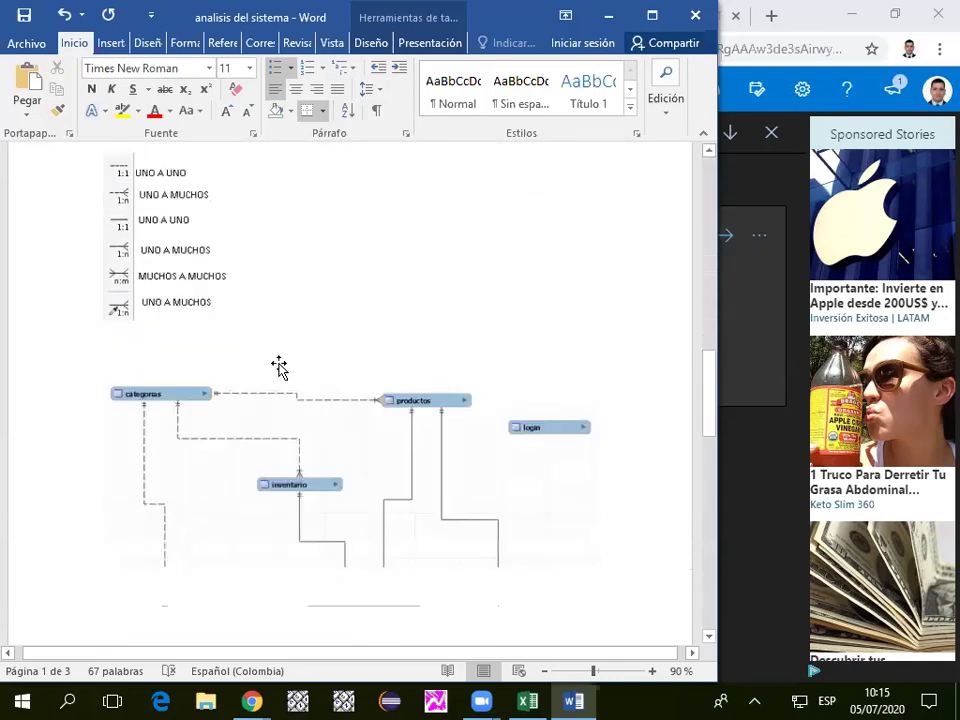
scroll(279, 367, "down", 4)
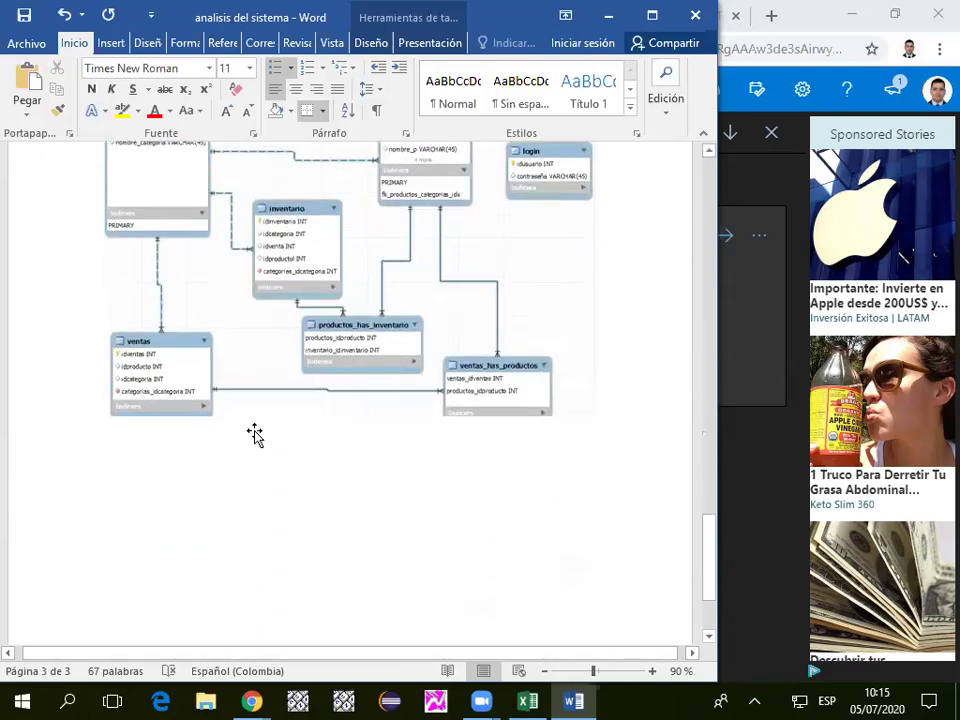
scroll(296, 454, "up", 1)
left_click(350, 280)
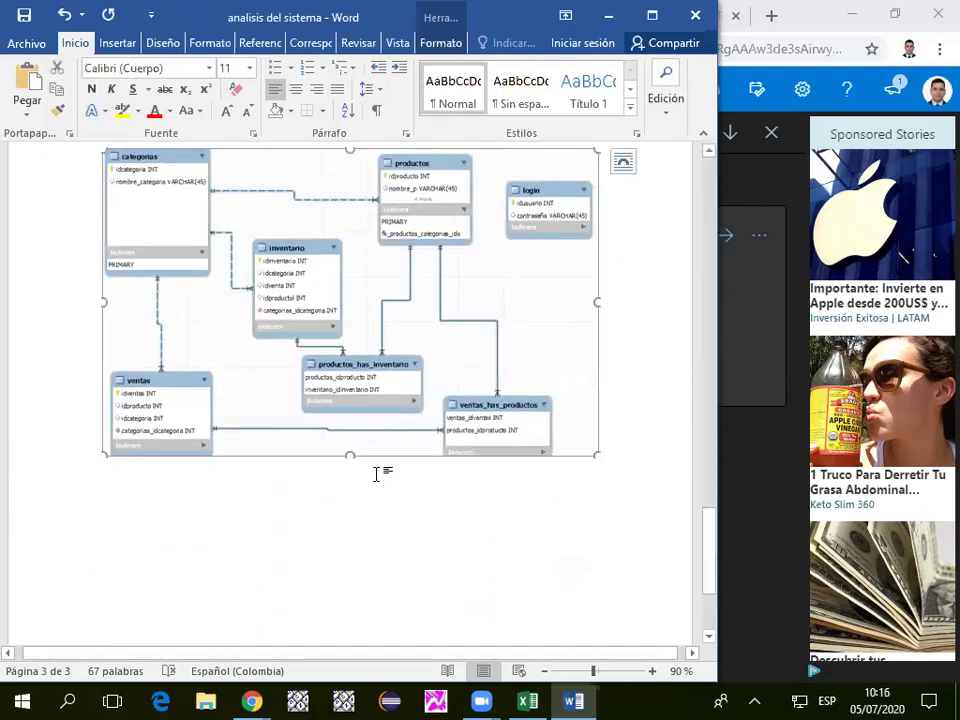
scroll(377, 474, "down", 5)
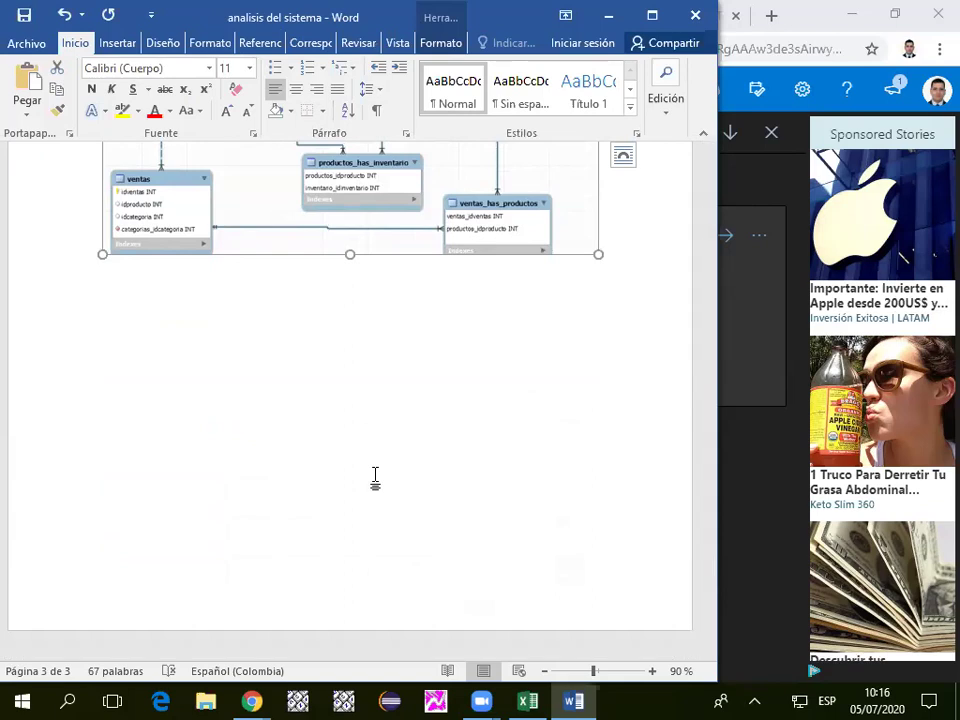
Look back from the entity-relationship diagram through the cardinality diagram to the Diseño lógico tables on page 1.
left_click(930, 9)
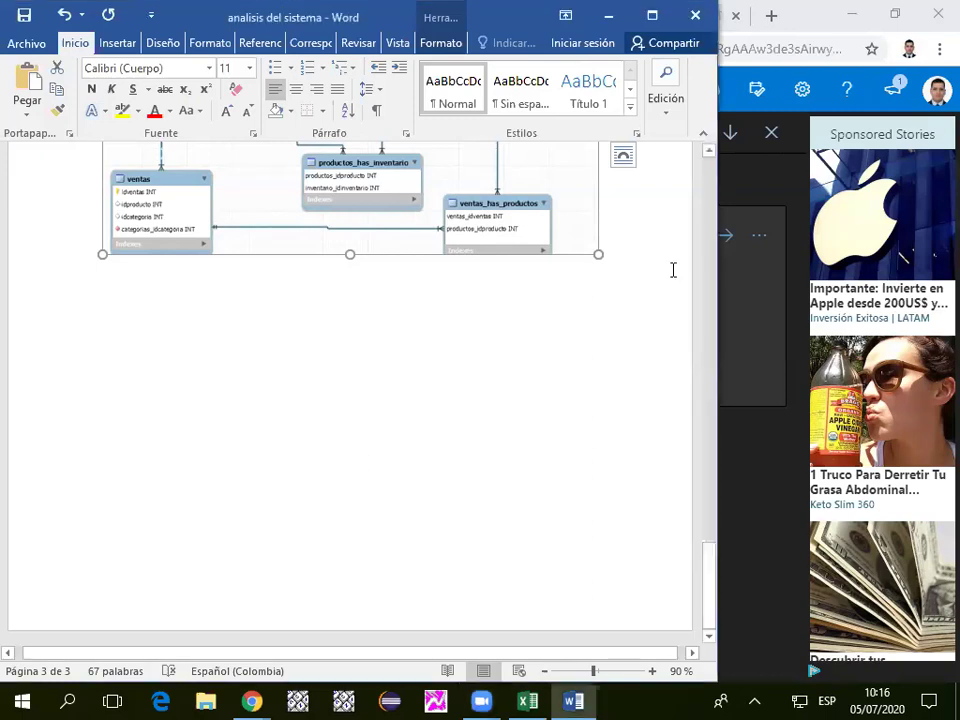
left_click(606, 321)
scroll(578, 322, "up", 3)
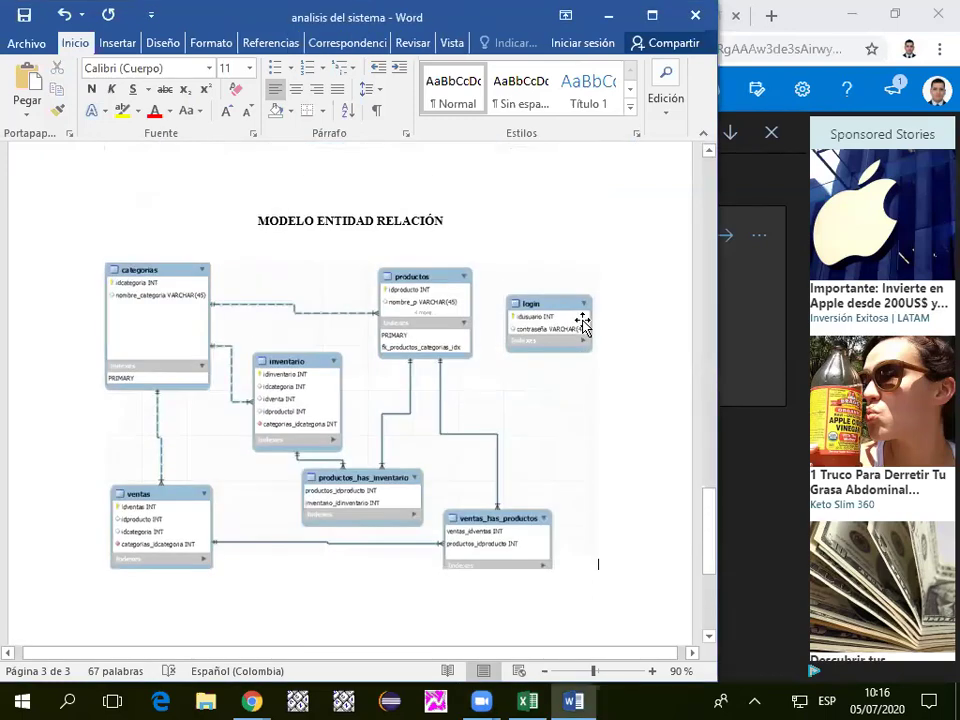
scroll(580, 321, "up", 10)
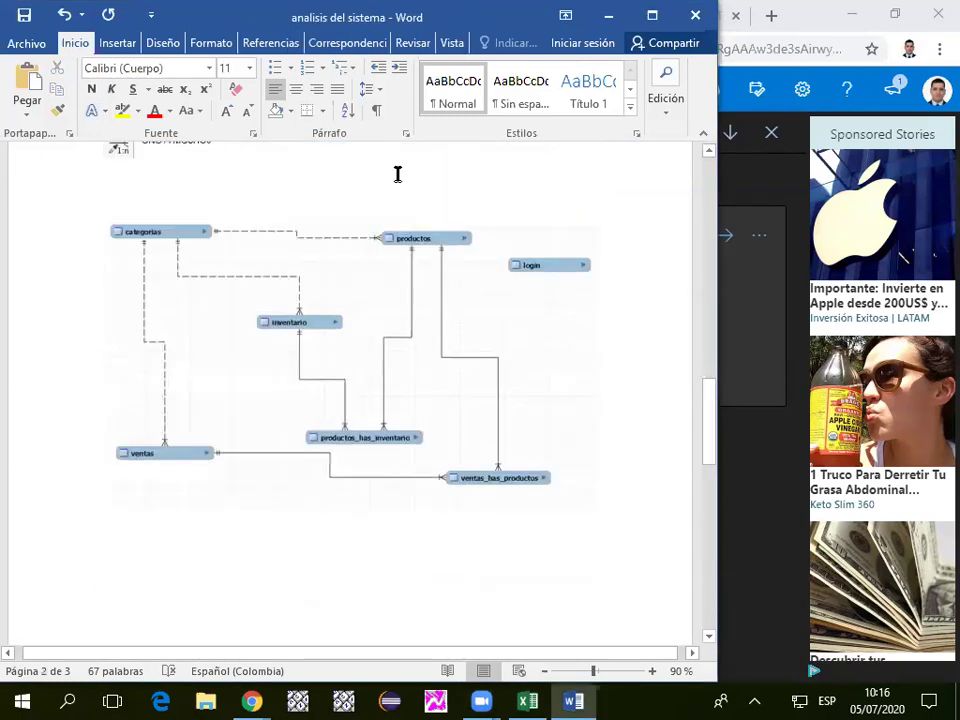
scroll(364, 407, "up", 15)
scroll(365, 410, "up", 2)
scroll(365, 410, "down", 2)
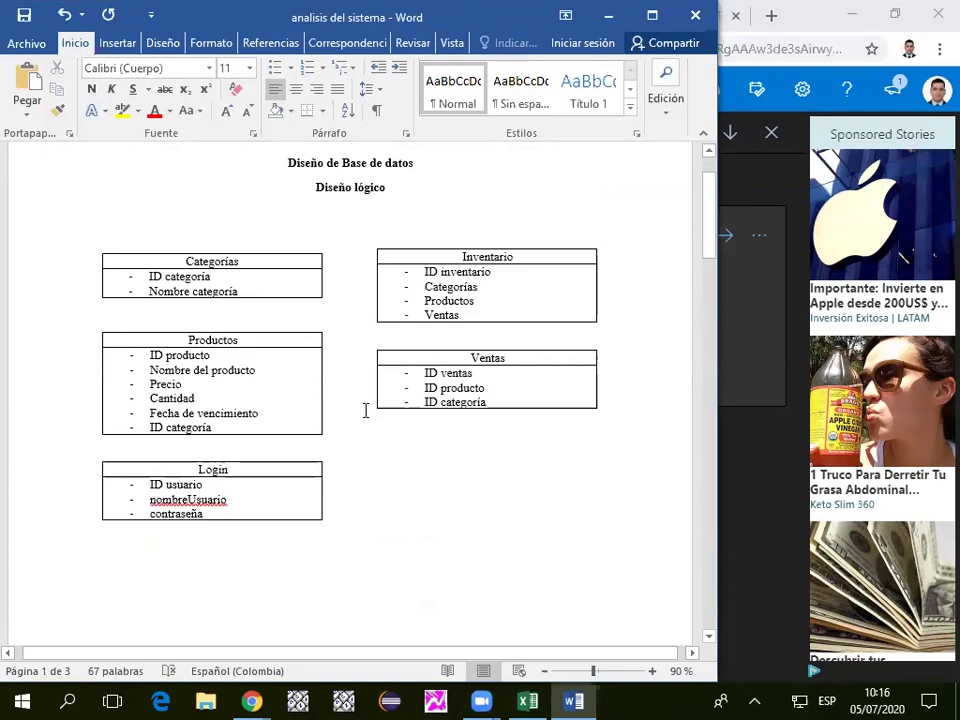
left_click(349, 281)
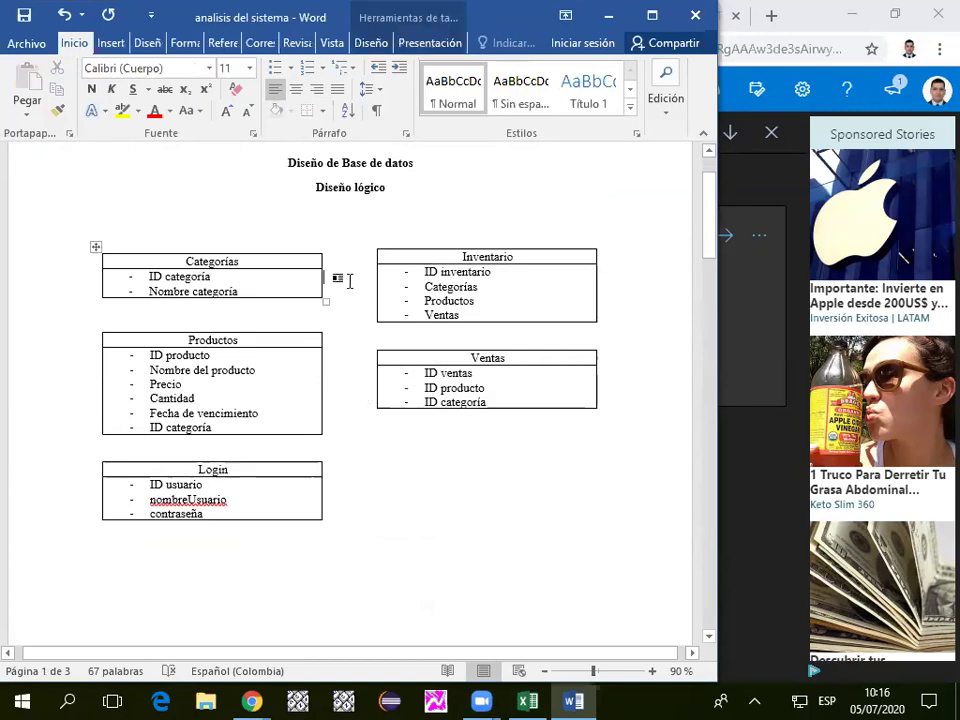
Check the relationship lines in the entity-relationship model and the cardinality diagram once more.
scroll(347, 306, "down", 20)
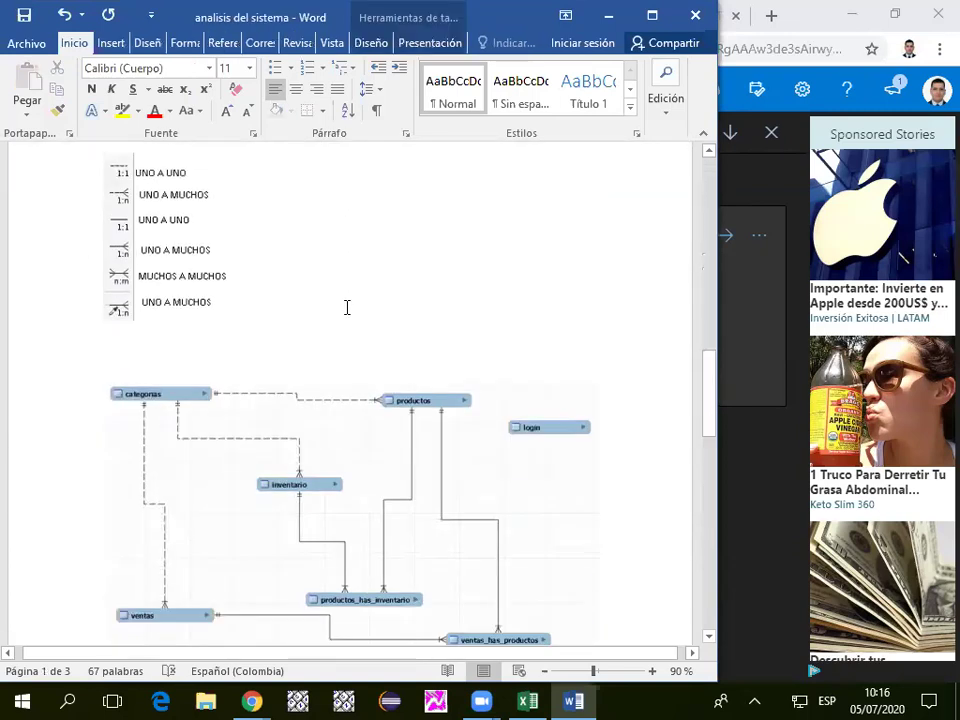
scroll(347, 306, "down", 15)
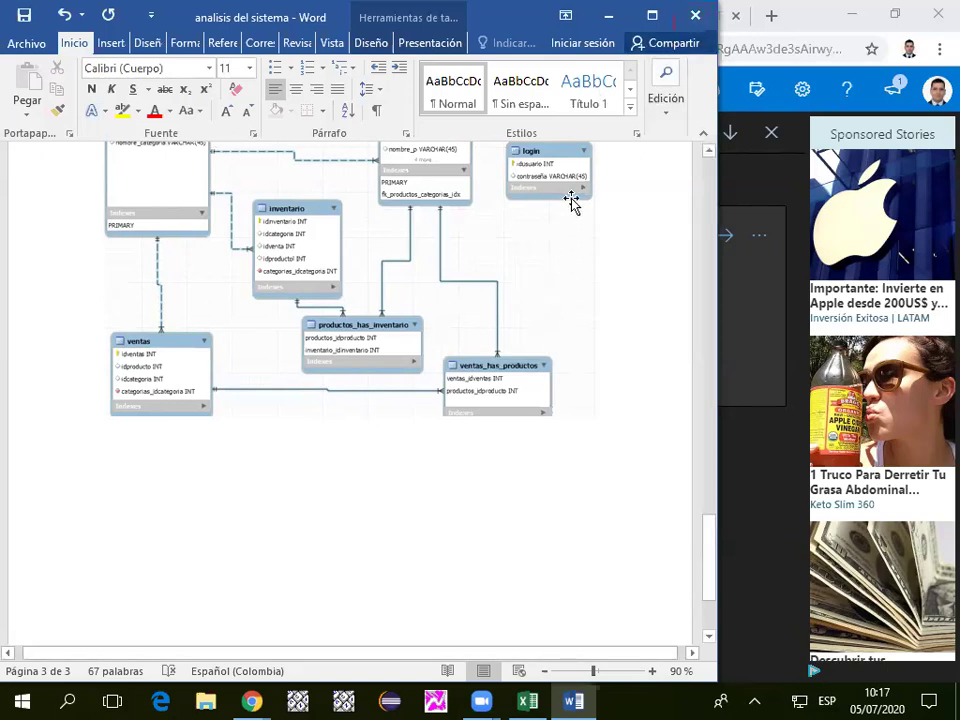
scroll(602, 273, "down", 3)
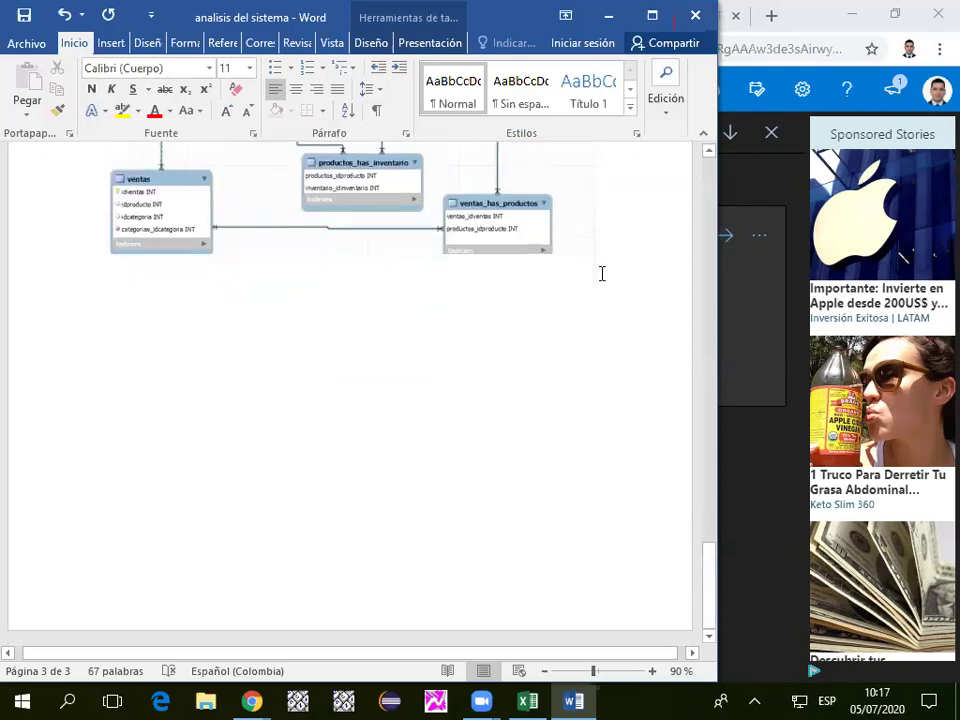
scroll(602, 273, "up", 20)
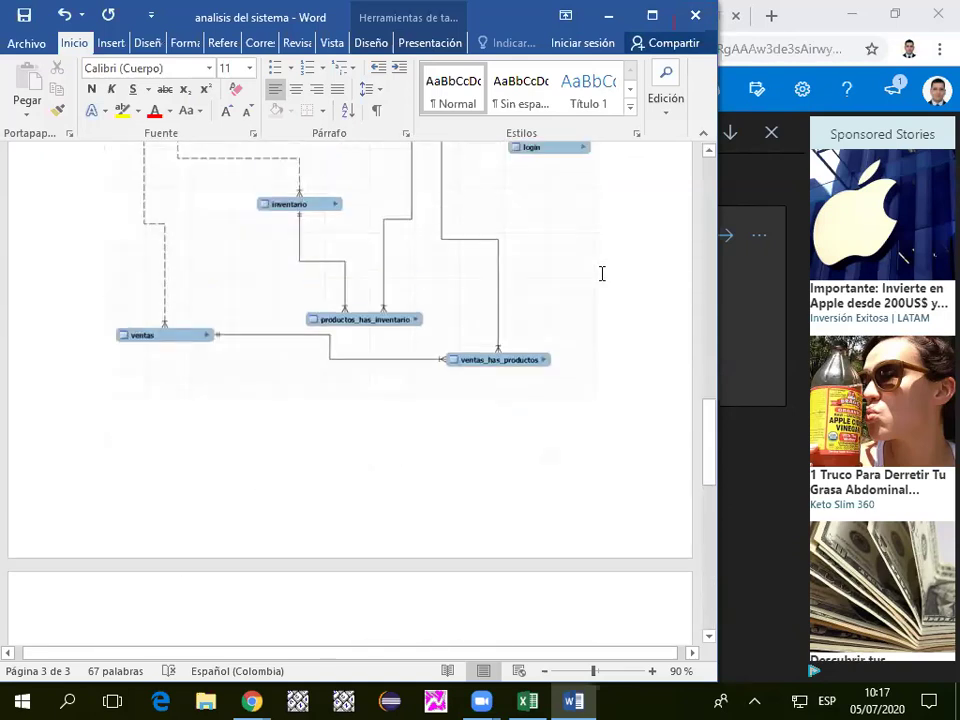
scroll(602, 273, "up", 5)
scroll(602, 273, "down", 11)
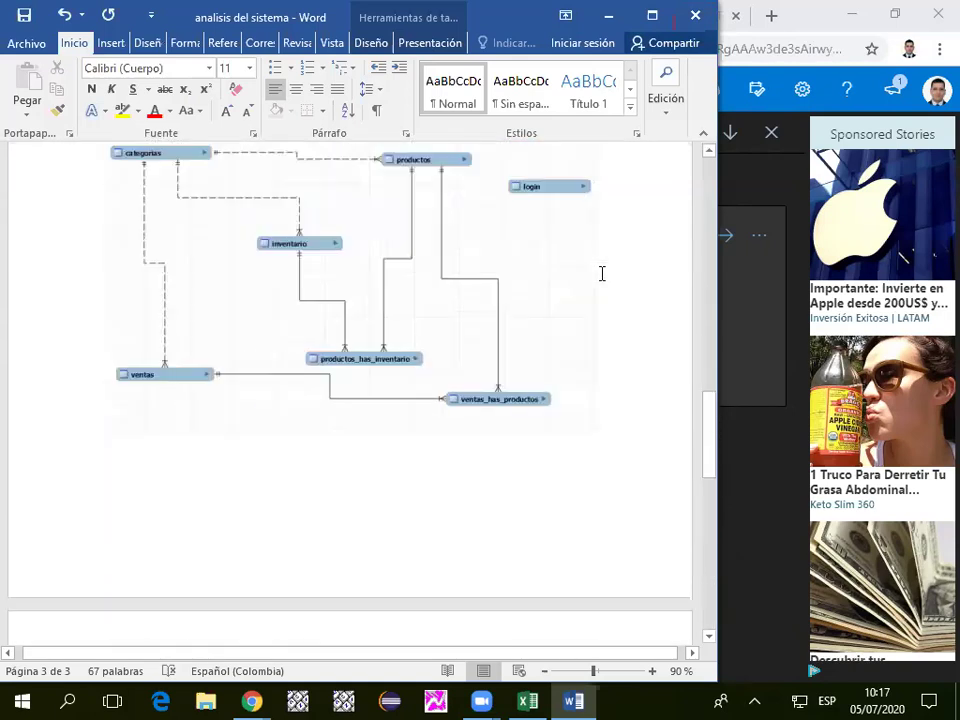
scroll(602, 273, "up", 4)
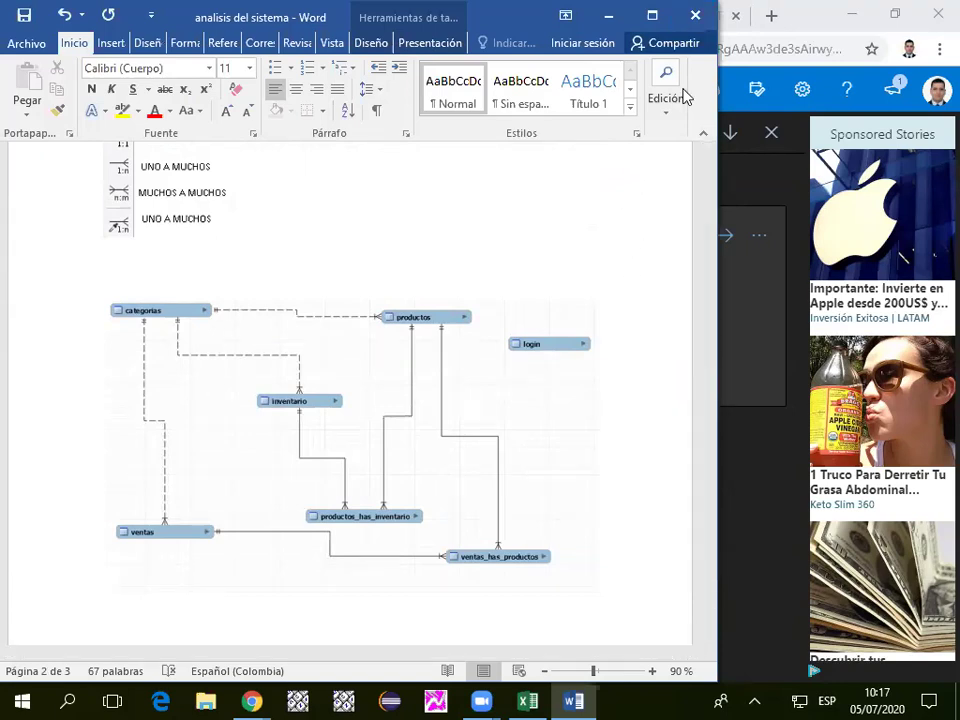
Close the analisis del sistema document without saving the changes and return to the Outlook inbox.
key("alt+F4")
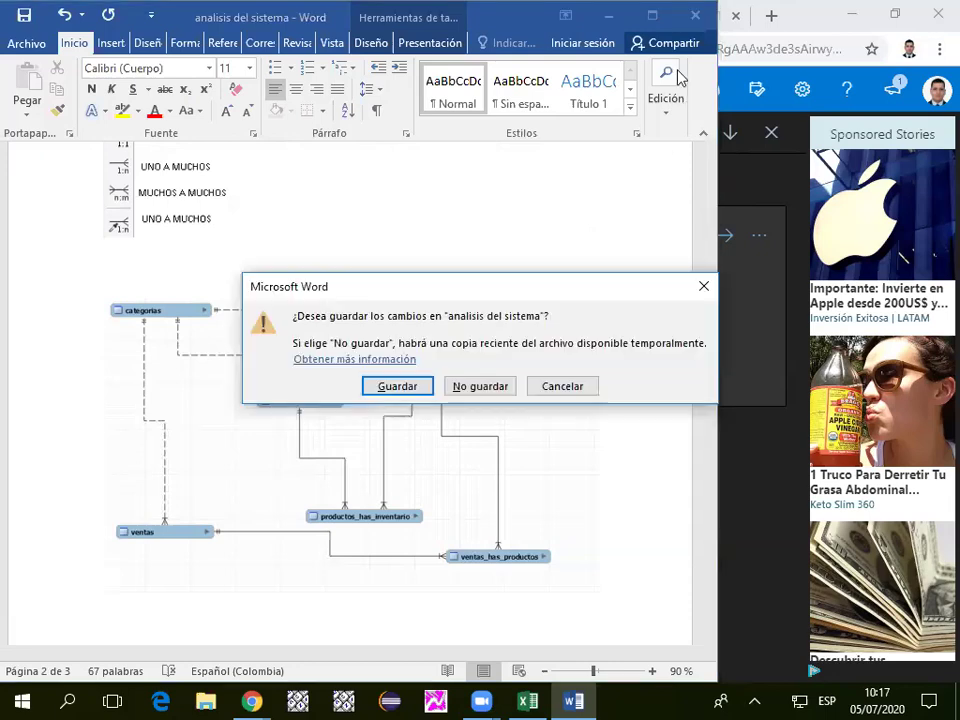
left_click(460, 387)
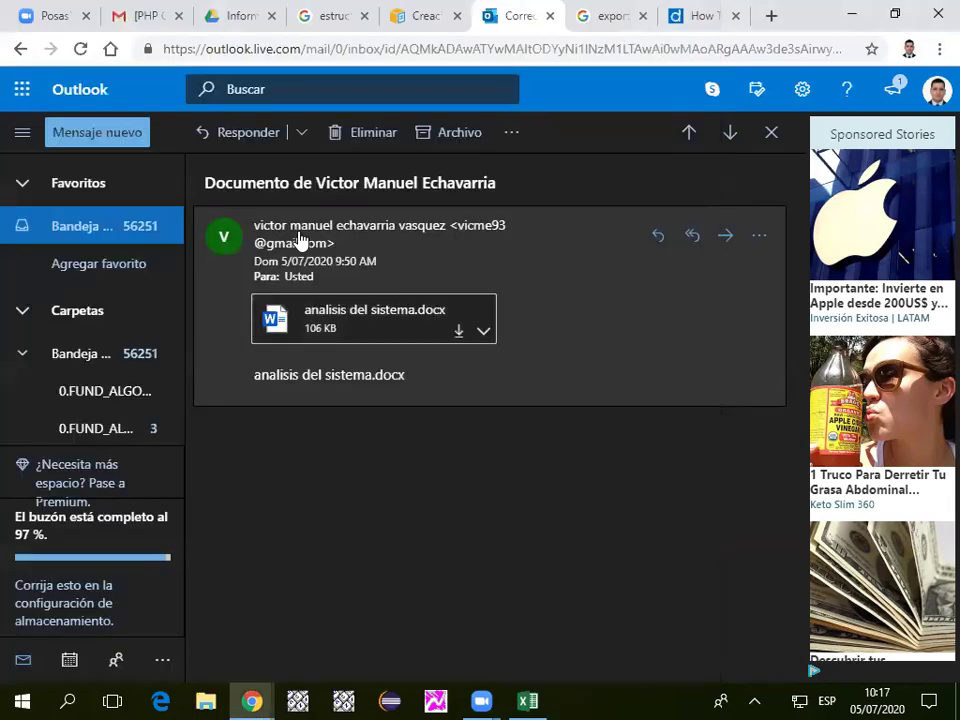
left_click(118, 224)
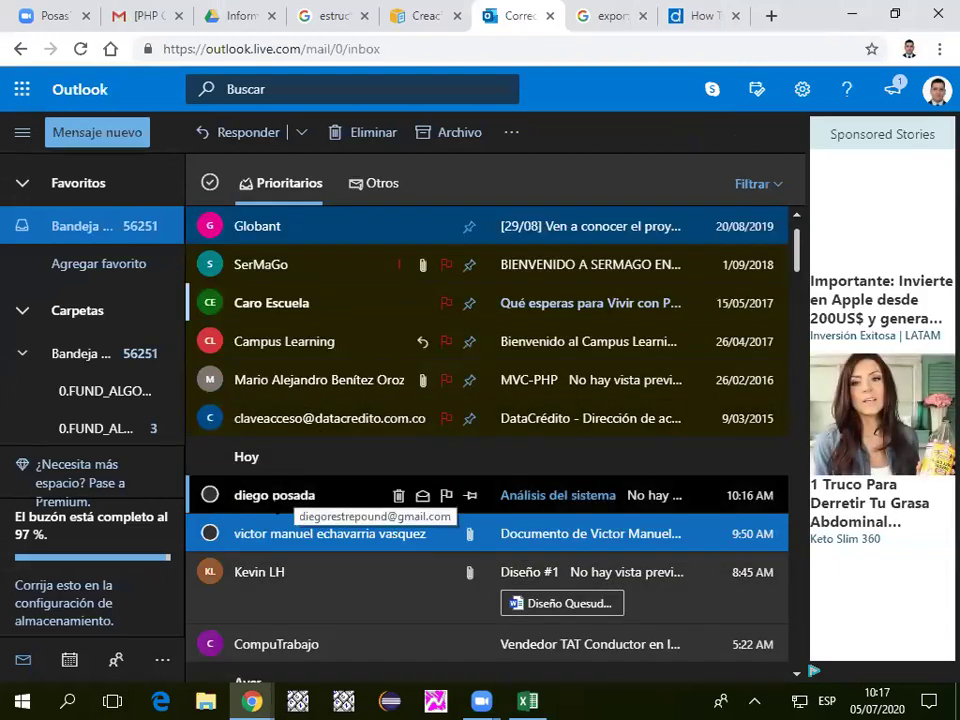
Download Diseño del sistema.docx from today's Análisis del sistema email and open it in Word with the window stretched to full height.
left_click(296, 497)
left_click(459, 330)
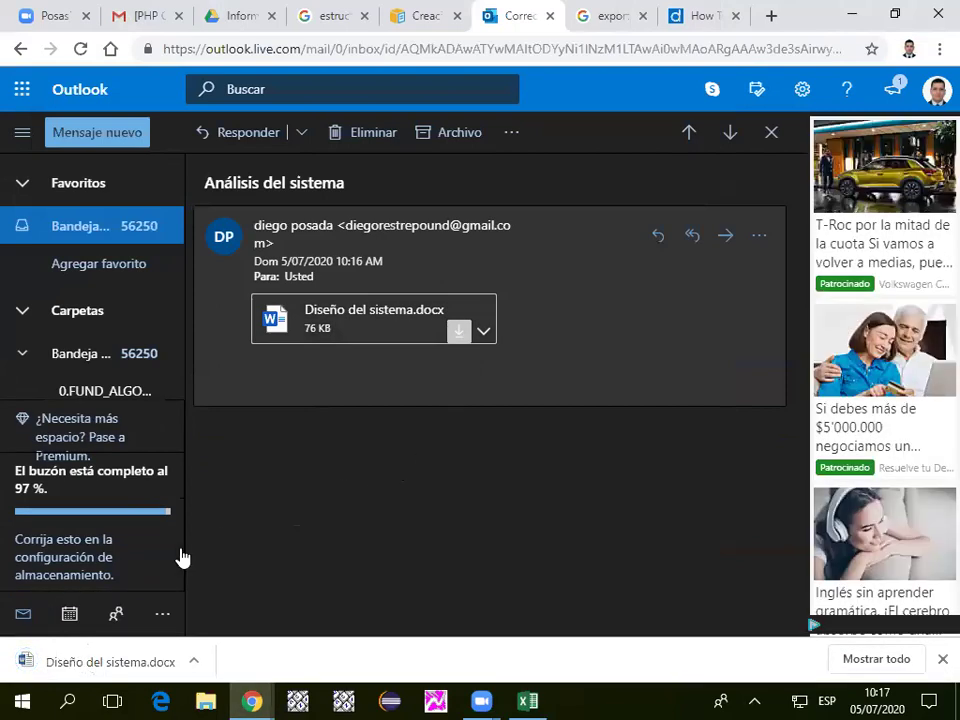
left_click(58, 664)
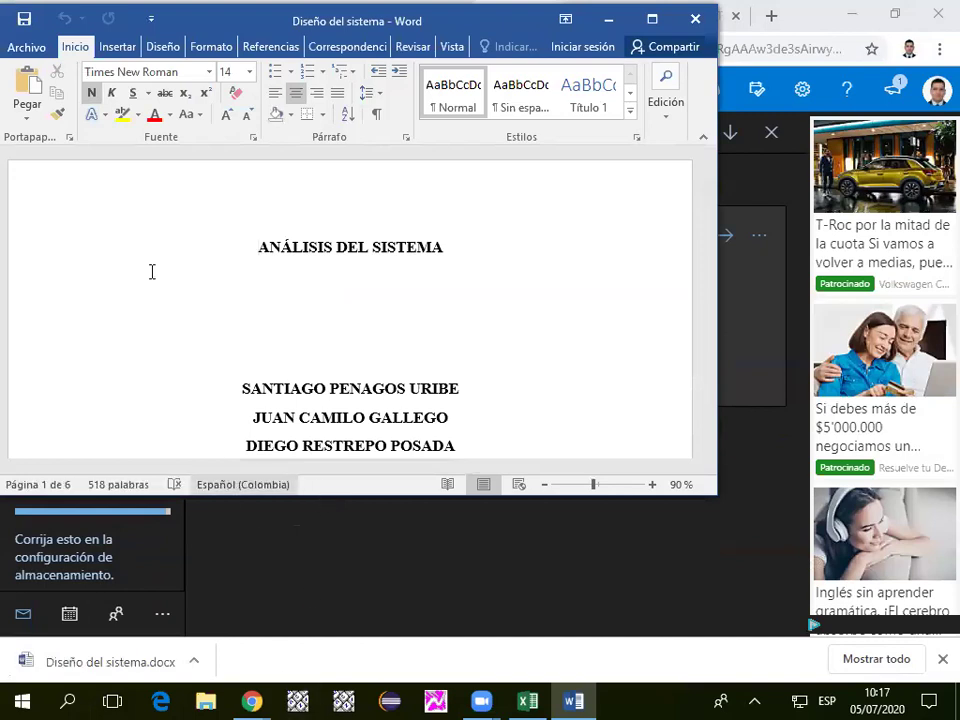
double_click(281, 500)
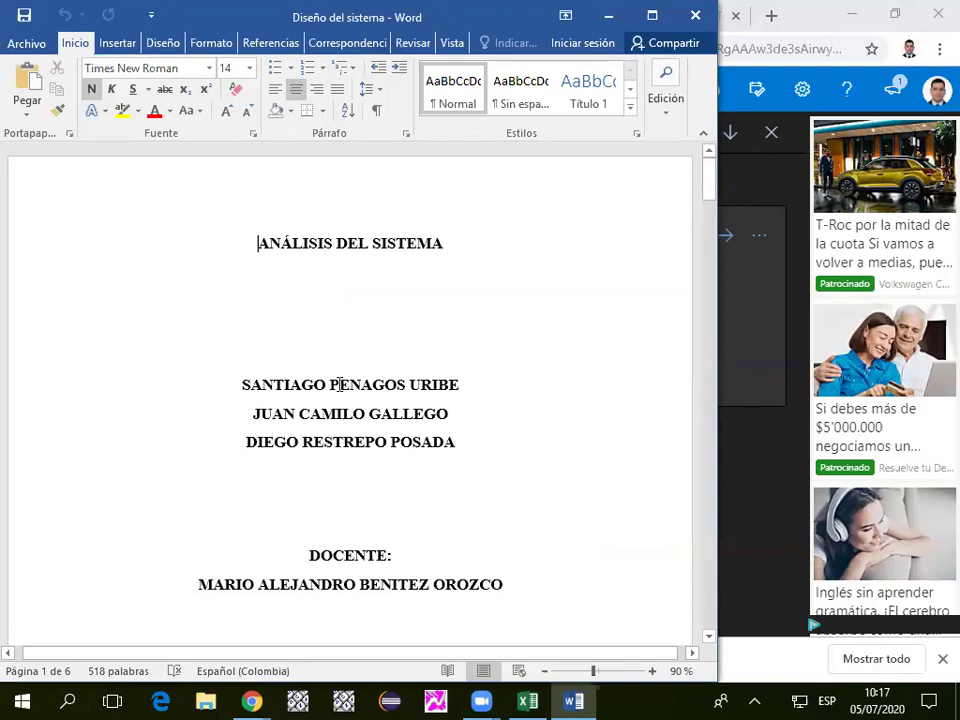
Look over the cover page and the start of the DICCIONARIO DE DATOS section in Diseño del sistema.
left_click(231, 365)
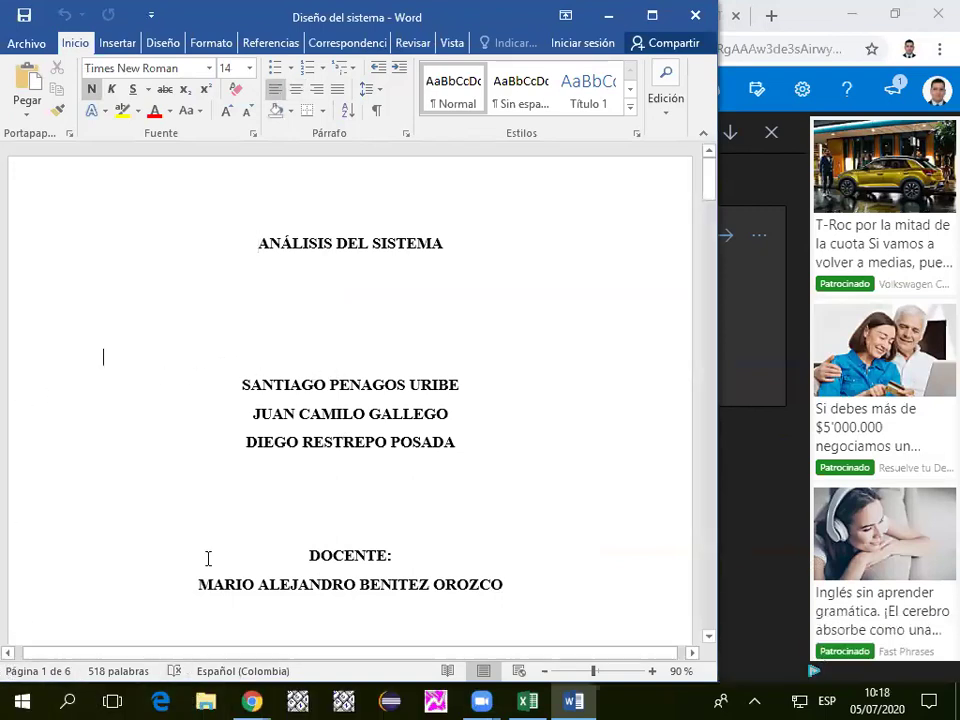
scroll(24, 540, "down", 7)
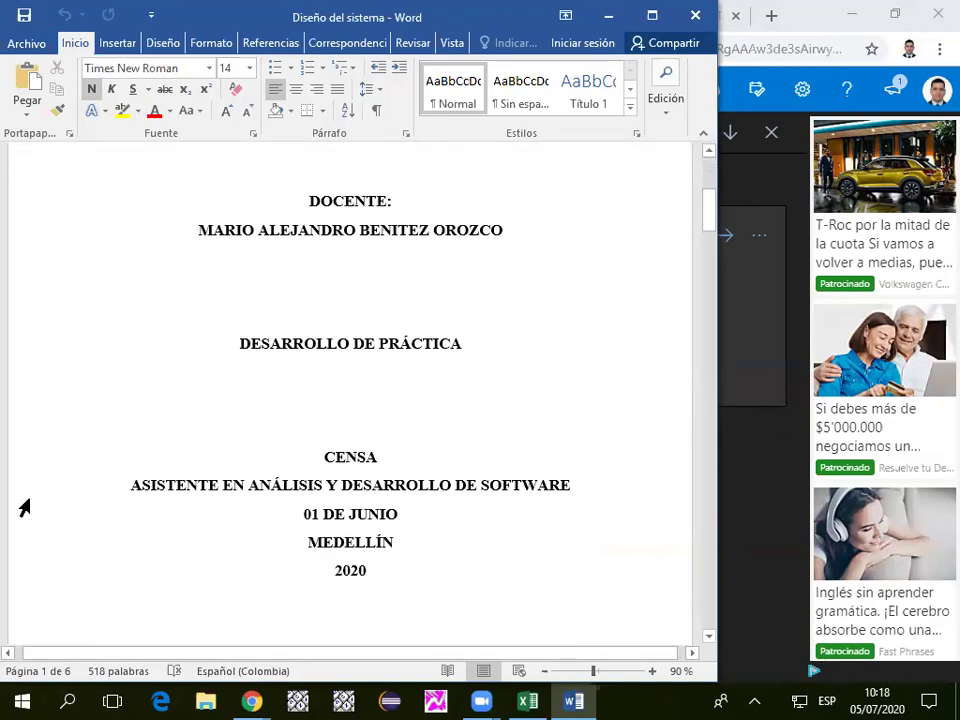
scroll(51, 458, "down", 7)
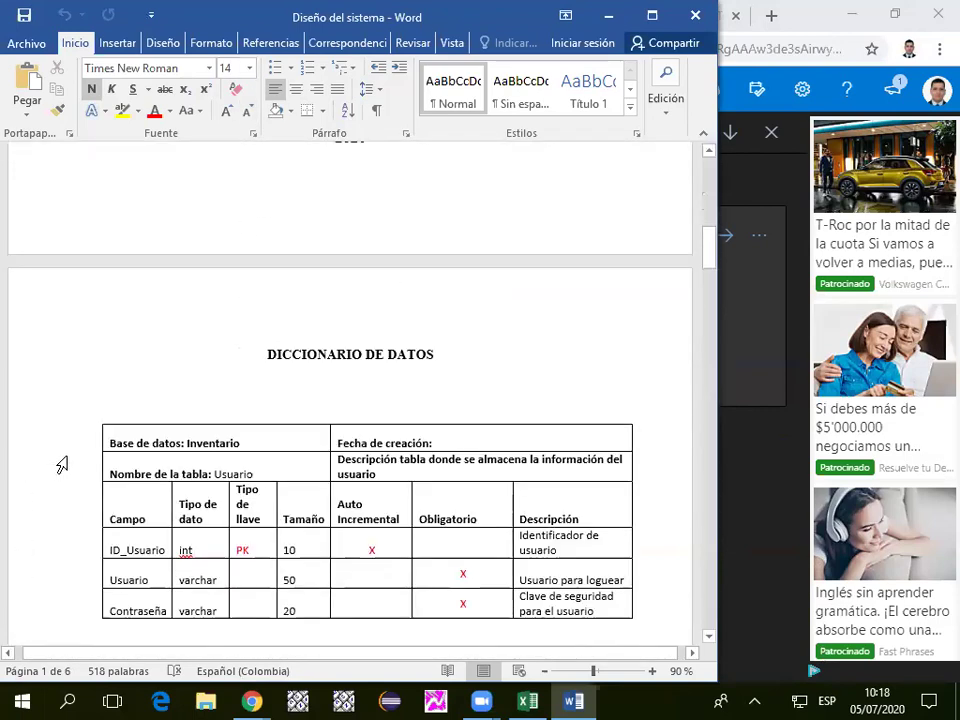
scroll(62, 455, "down", 2)
scroll(67, 446, "up", 14)
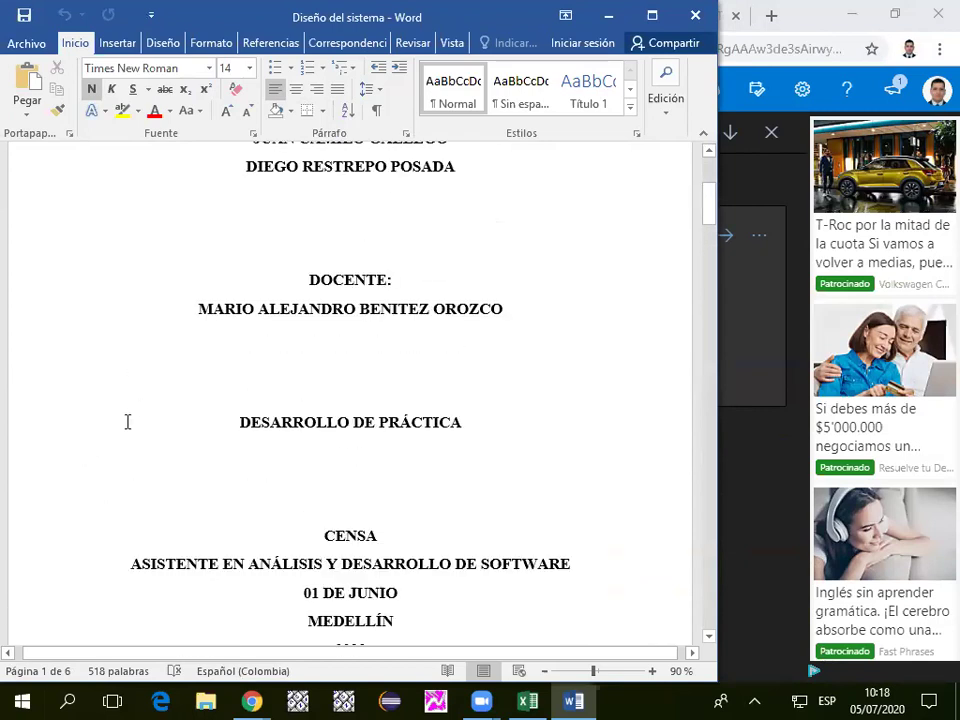
scroll(127, 421, "down", 9)
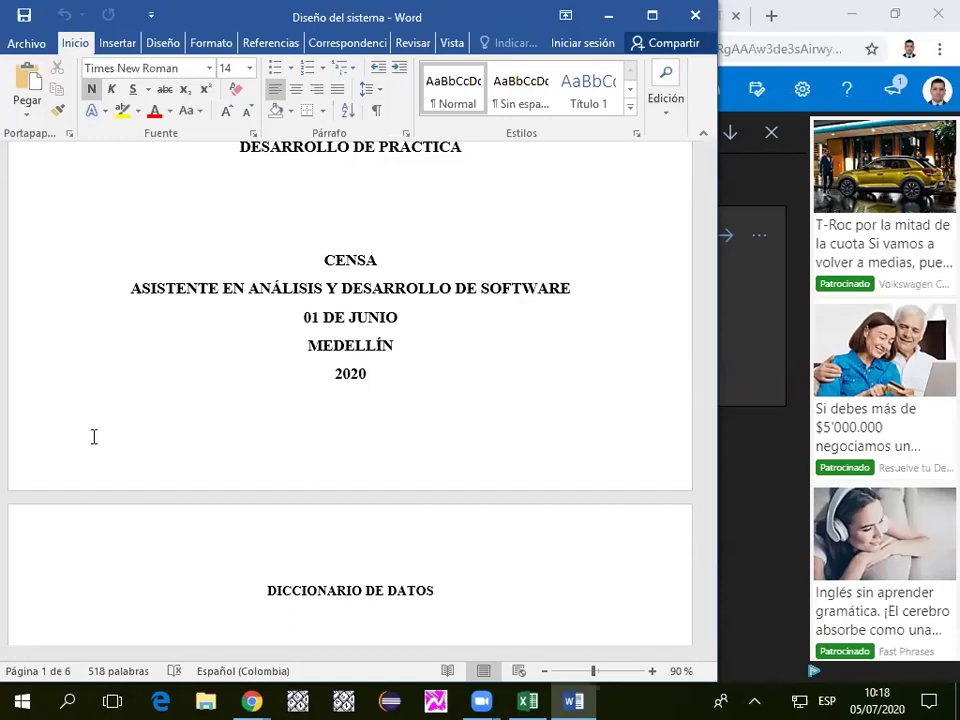
Skim the document through to page 6 and look back over the Diagrama heading and the table definitions to the cover.
scroll(100, 425, "down", 20)
scroll(122, 425, "down", 20)
scroll(122, 424, "down", 10)
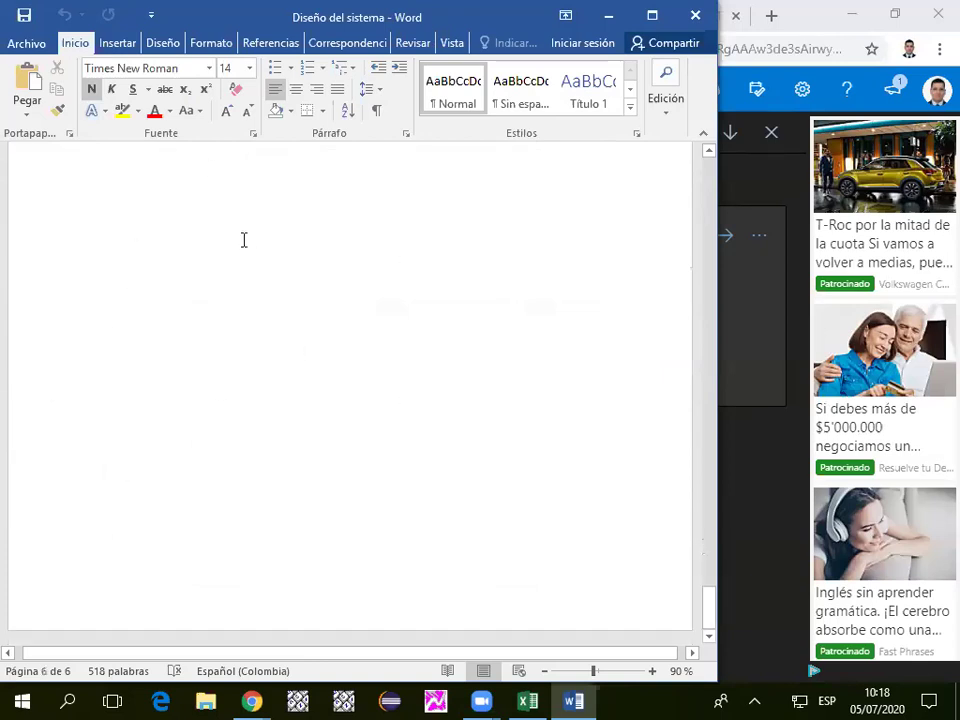
left_click(122, 236)
scroll(187, 260, "up", 15)
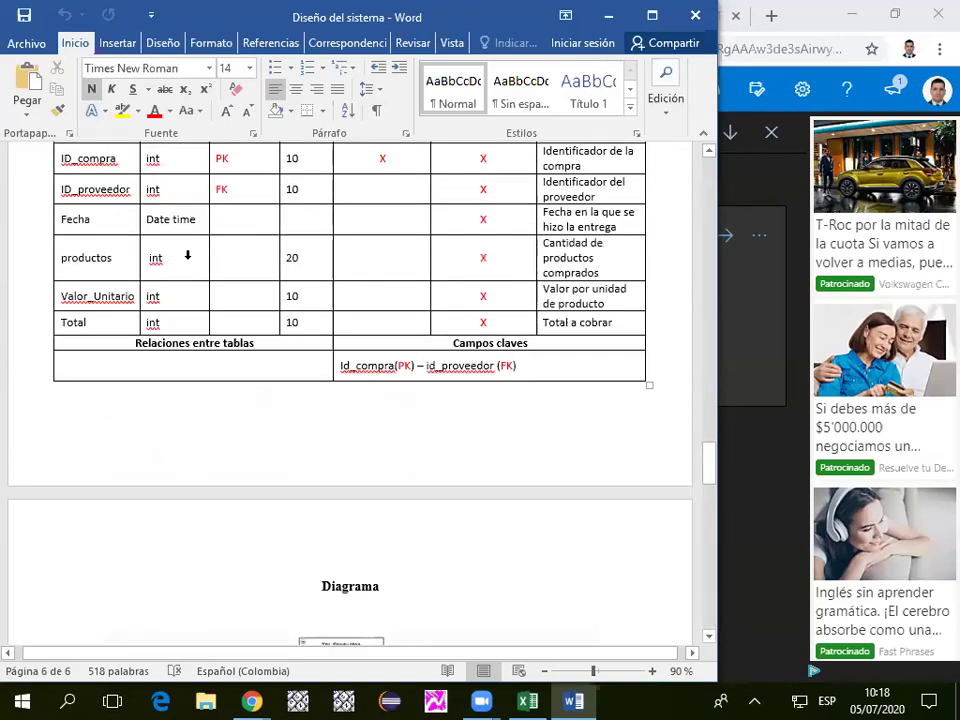
scroll(189, 260, "up", 7)
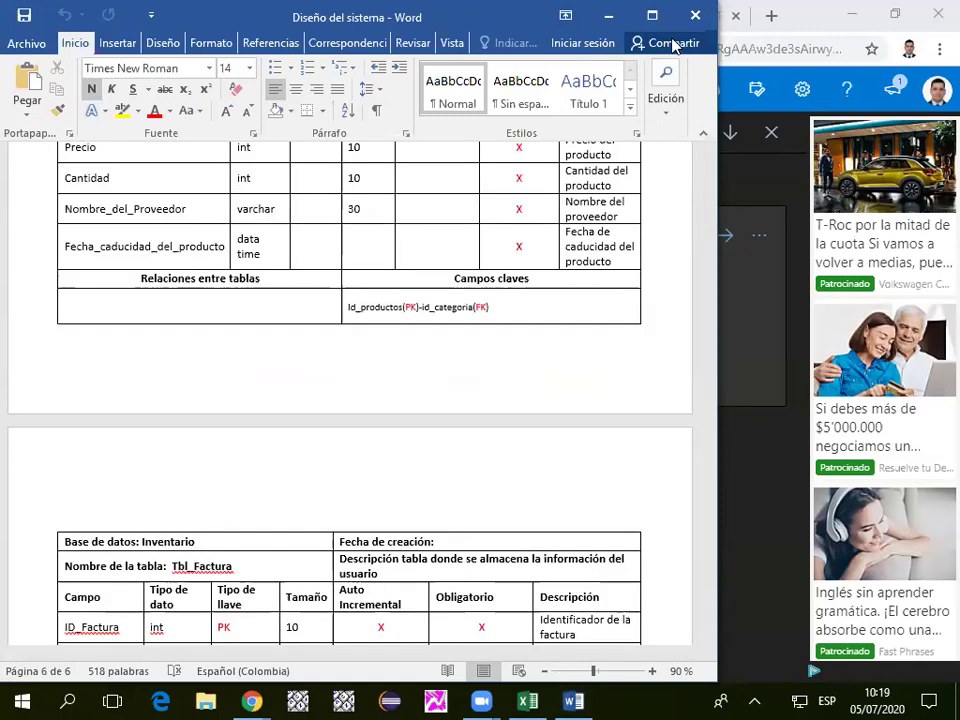
scroll(658, 339, "up", 5)
left_click_drag(709, 369, 709, 185)
Examine the Usuario and Tbl_Categoria tables of the data dictionary on page 2.
scroll(242, 406, "down", 5)
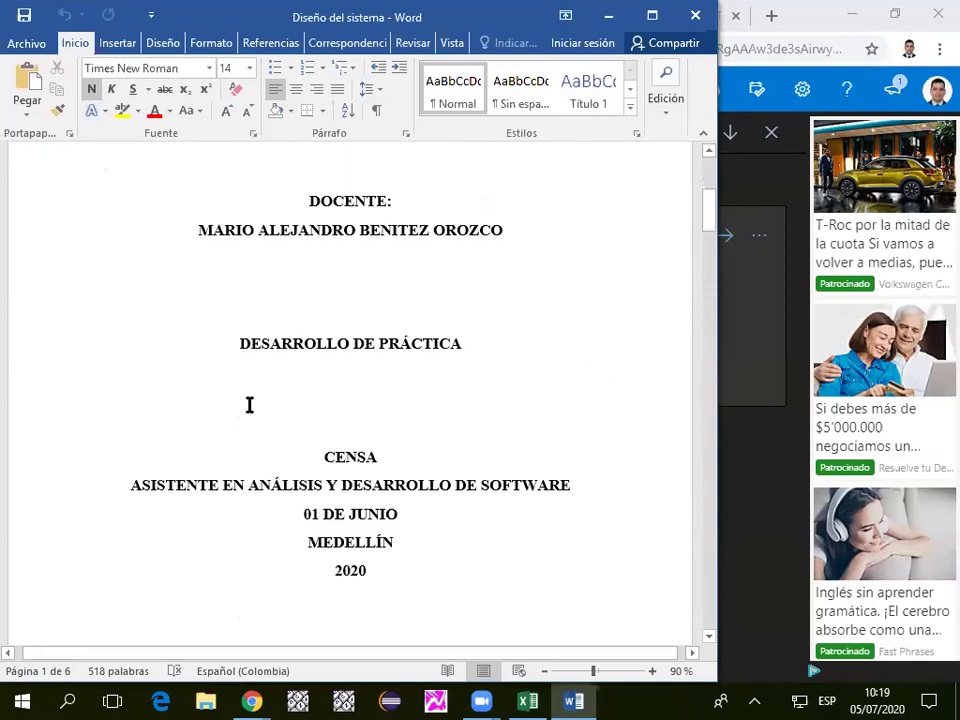
scroll(250, 404, "down", 8)
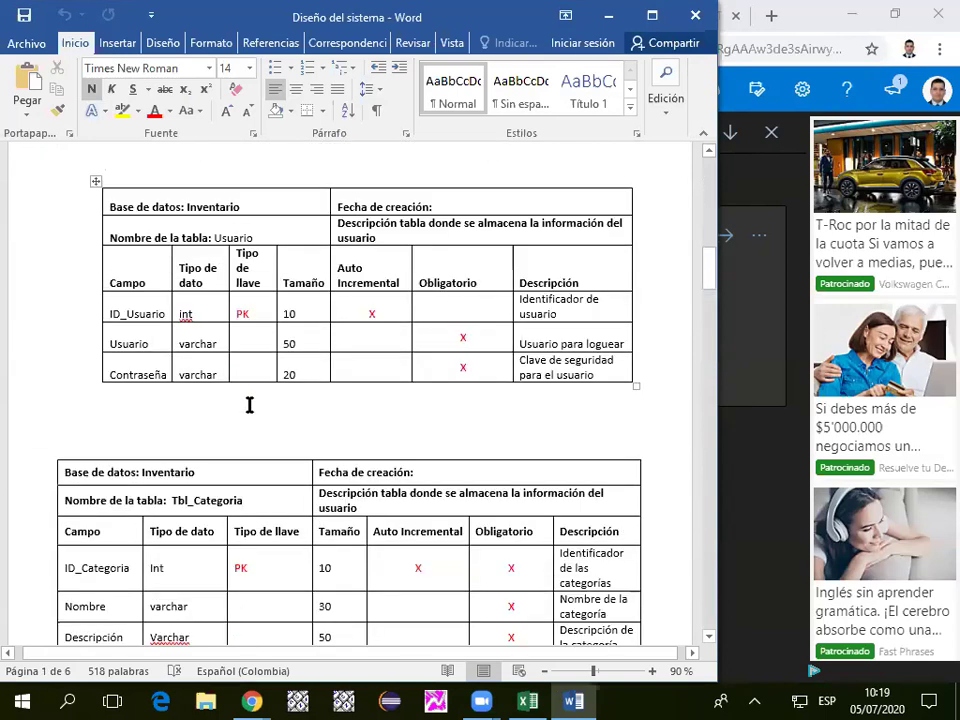
scroll(250, 404, "up", 3)
scroll(250, 404, "down", 2)
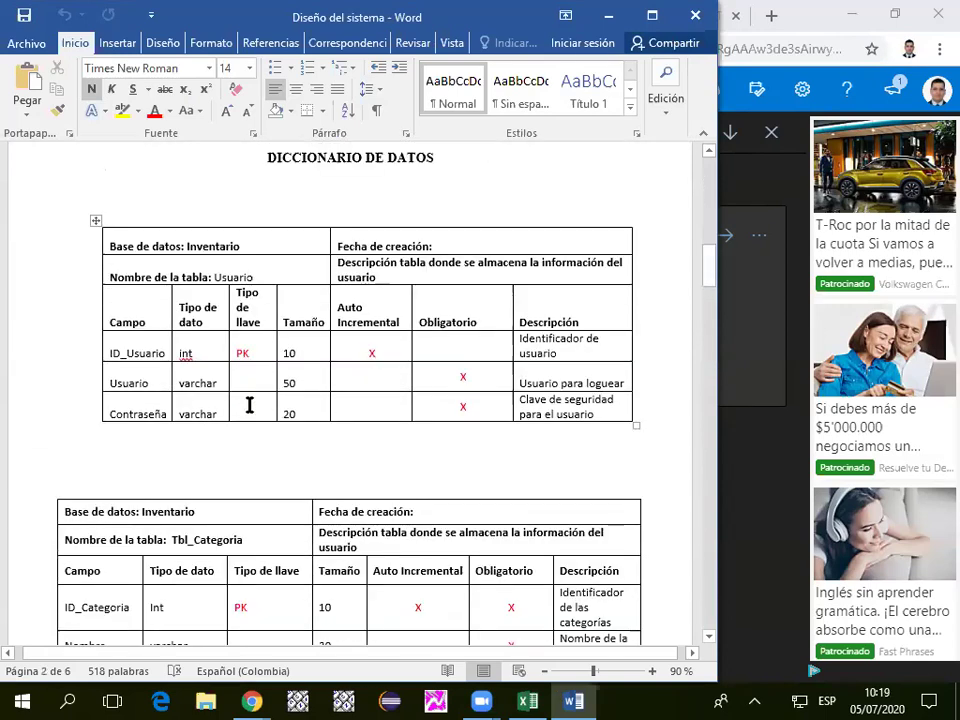
scroll(250, 404, "down", 1)
scroll(250, 404, "up", 1)
scroll(296, 414, "down", 5)
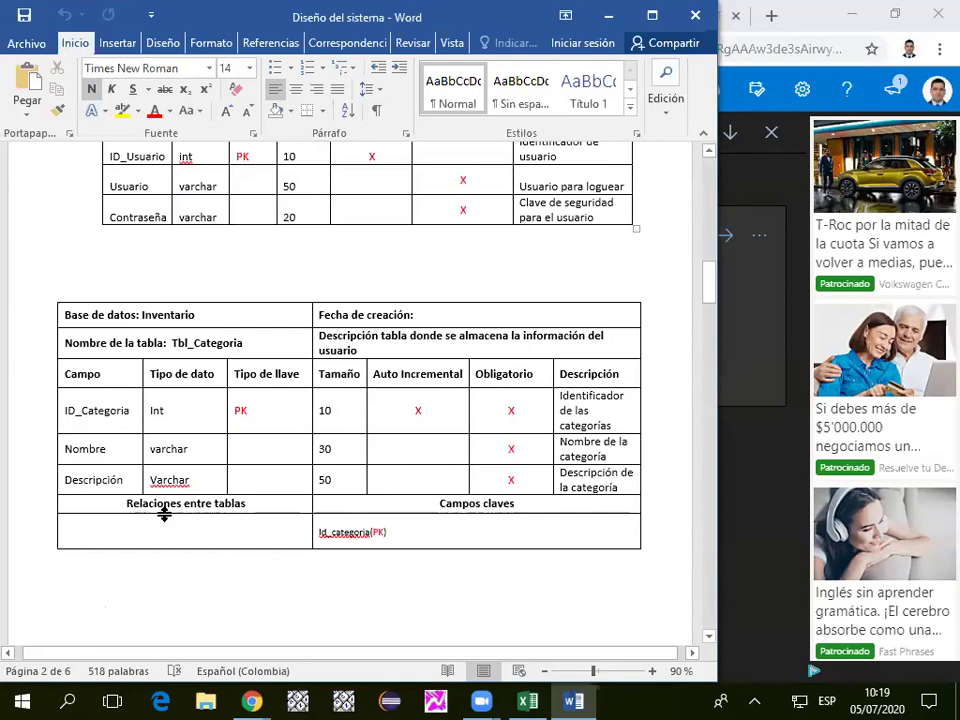
Compare Tbl_Categoria's Relaciones entre tablas and Campos claves rows with the end of the Usuario table, highlighting them.
left_click_drag(184, 500, 331, 531)
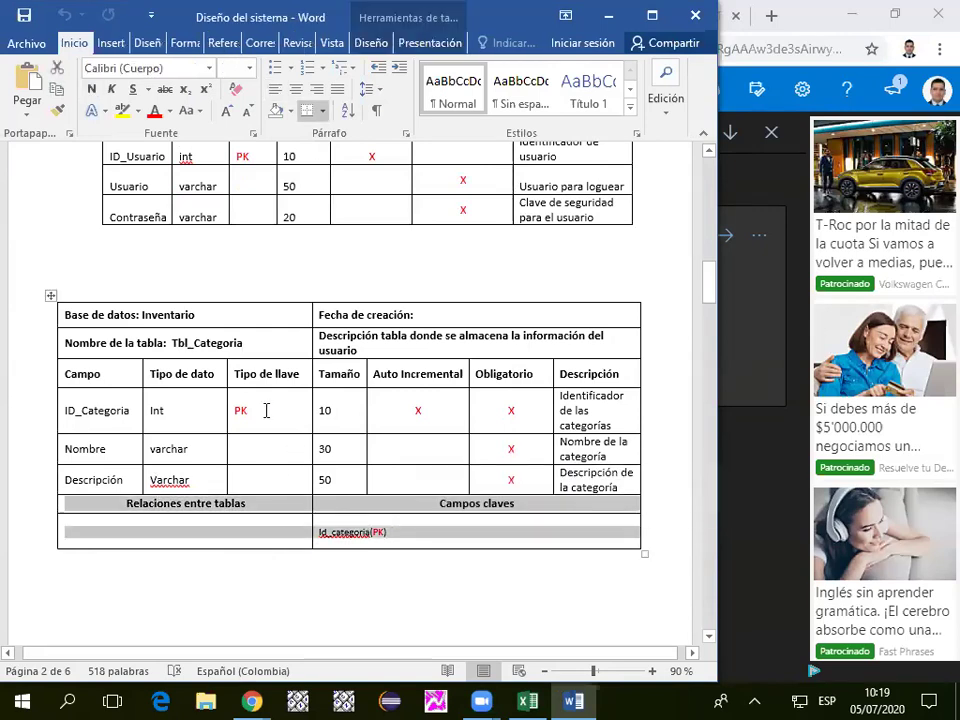
scroll(251, 258, "up", 4)
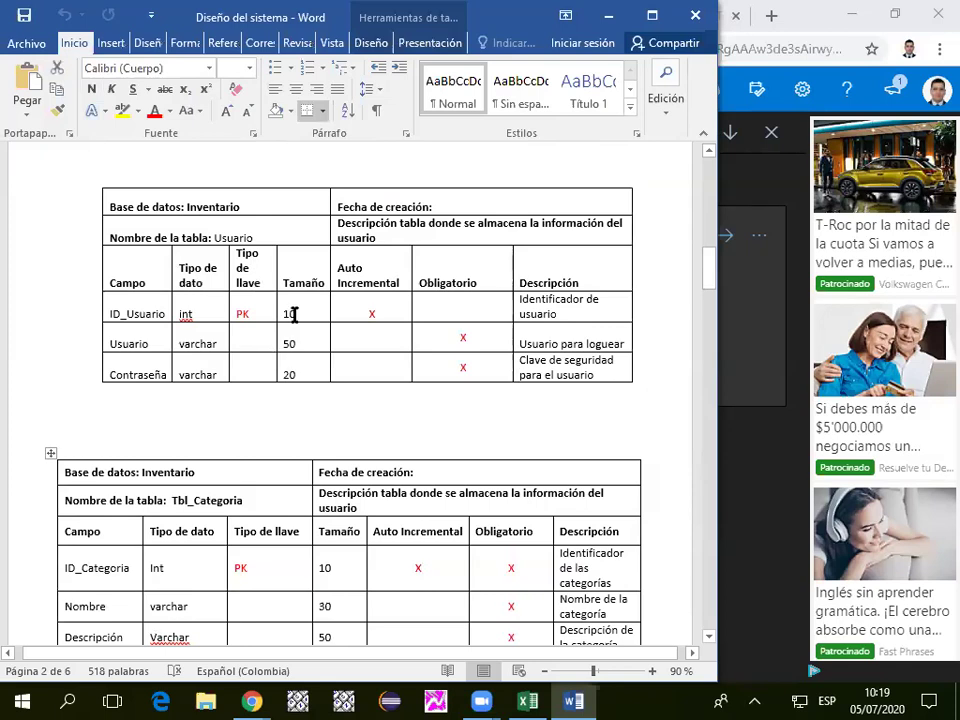
scroll(266, 322, "down", 2)
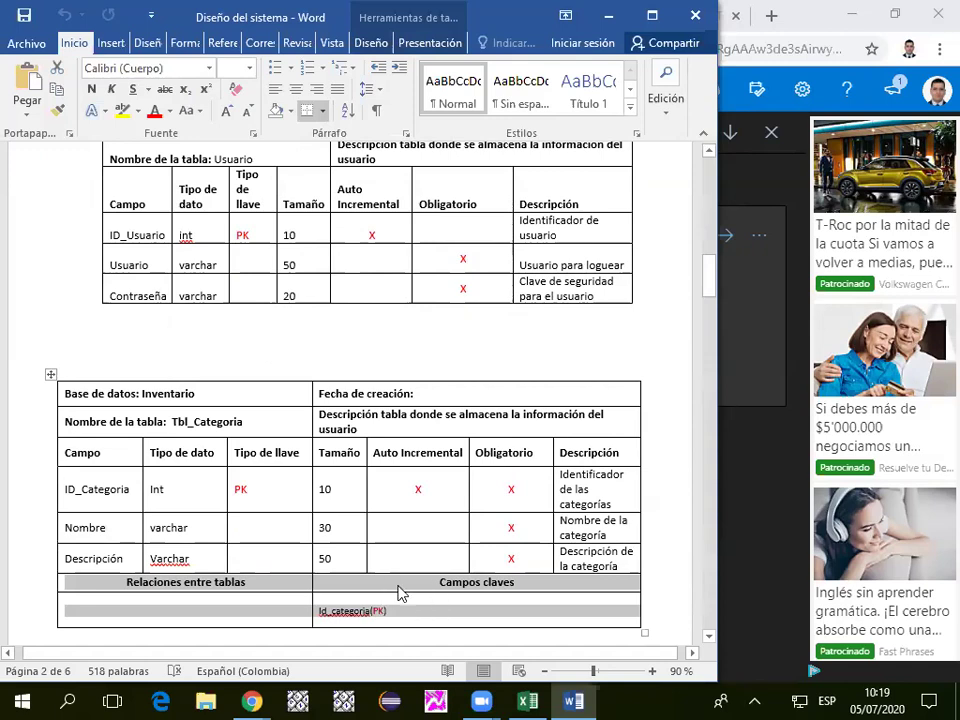
left_click(343, 314)
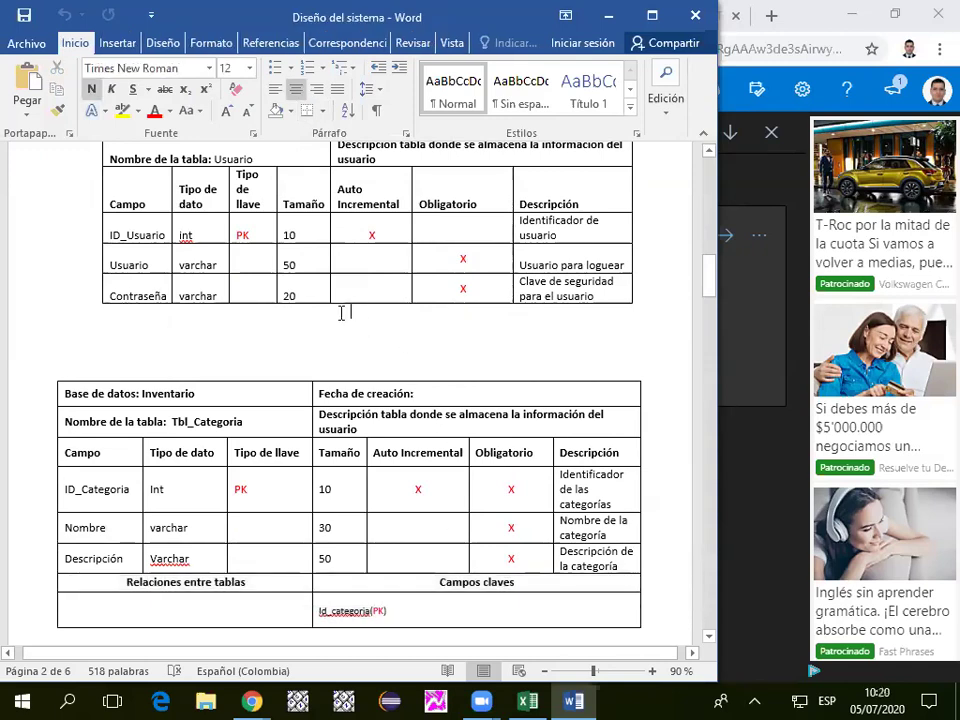
left_click_drag(242, 580, 262, 618)
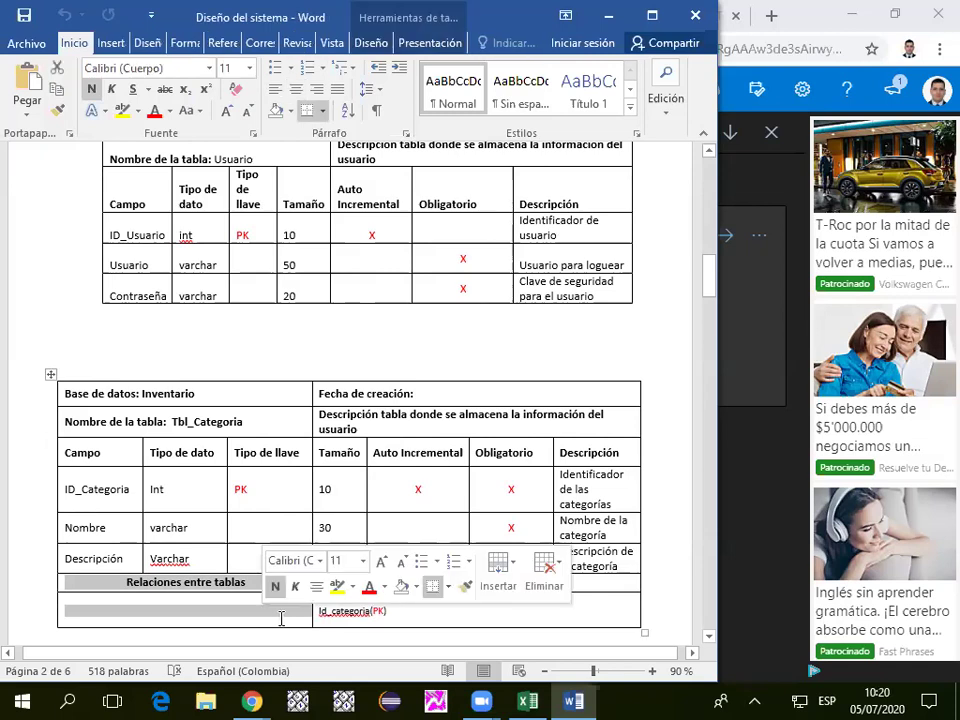
left_click(356, 597)
triple_click(370, 611)
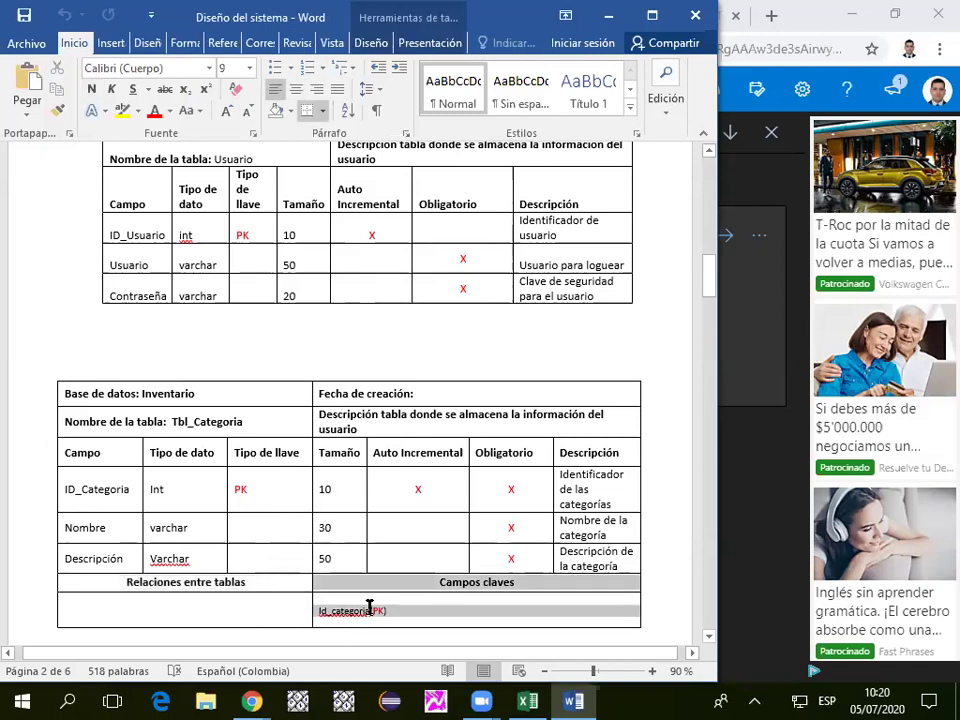
left_click(407, 614)
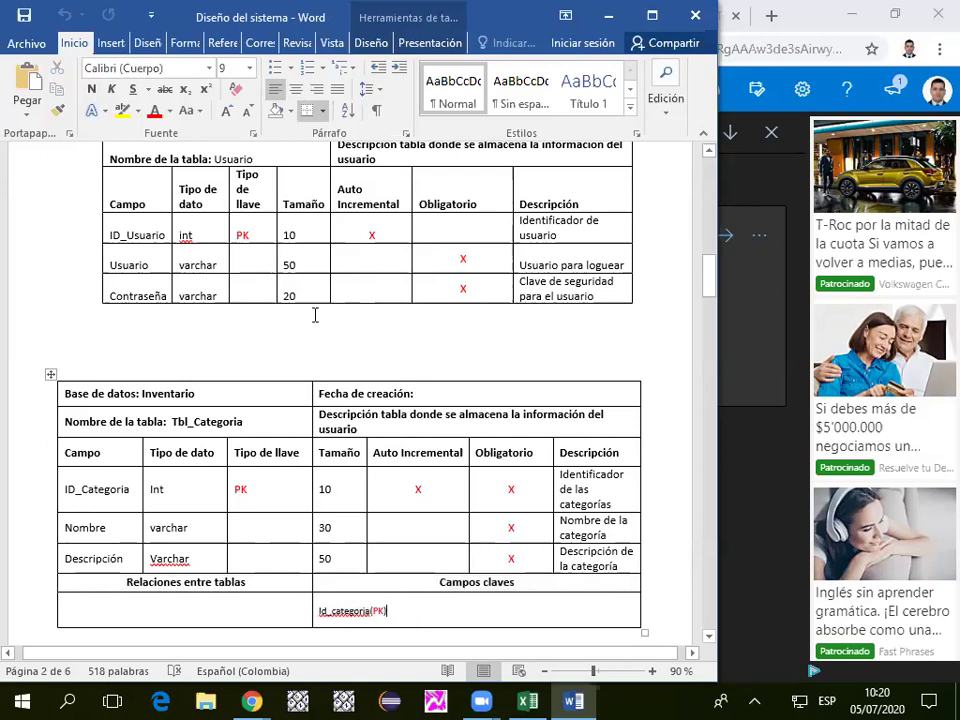
Check the Usuario table's ID_Usuario field, data type and key, and its Base de datos heading.
left_click_drag(131, 236, 244, 235)
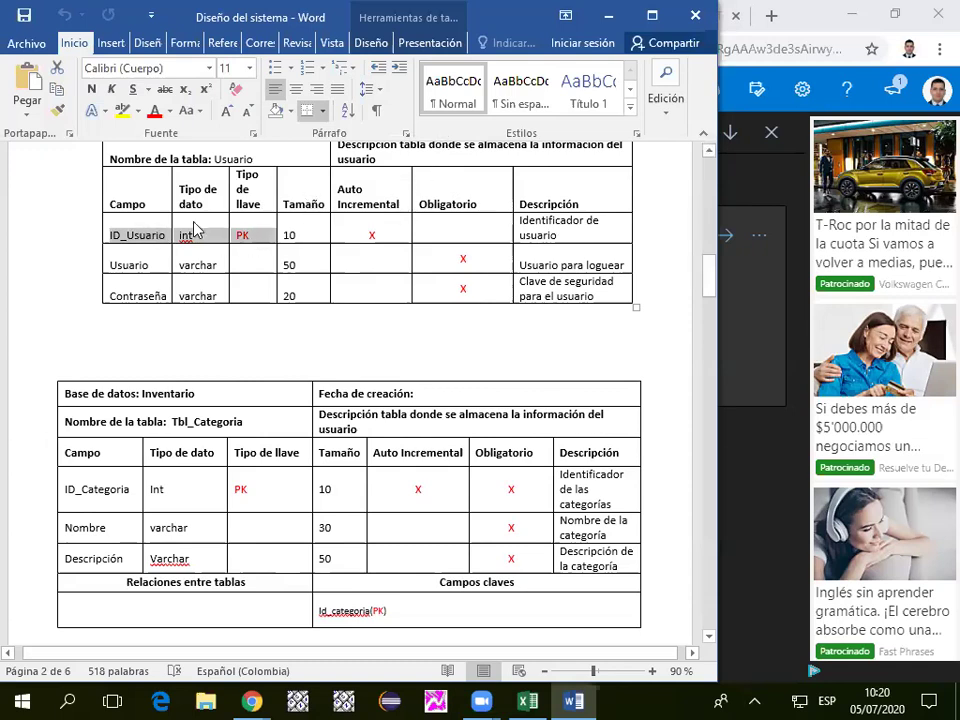
left_click(396, 229)
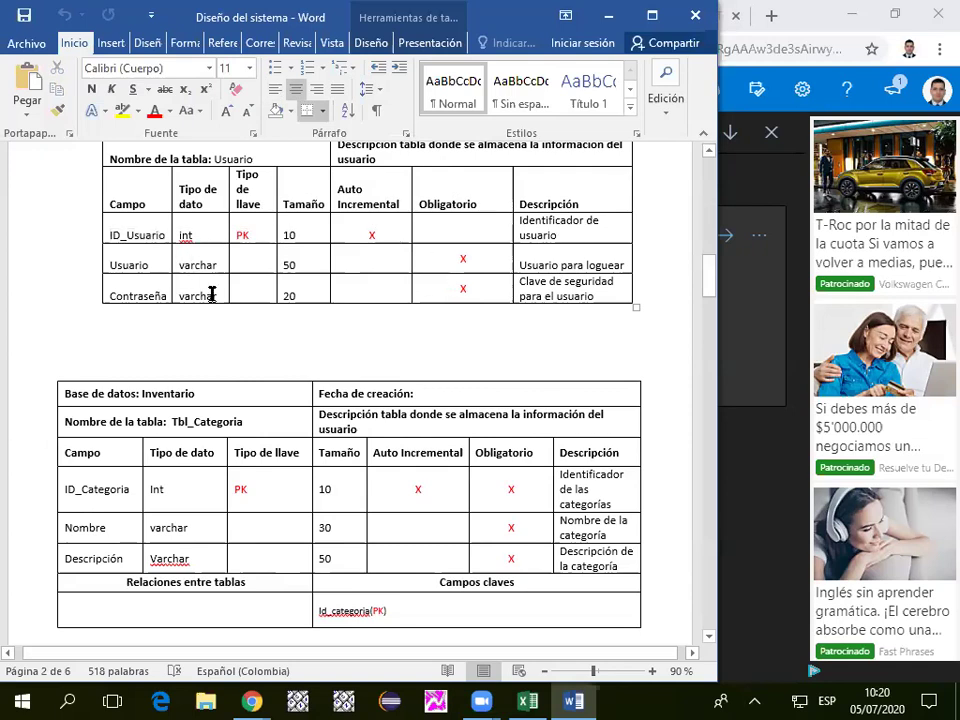
scroll(296, 308, "up", 2)
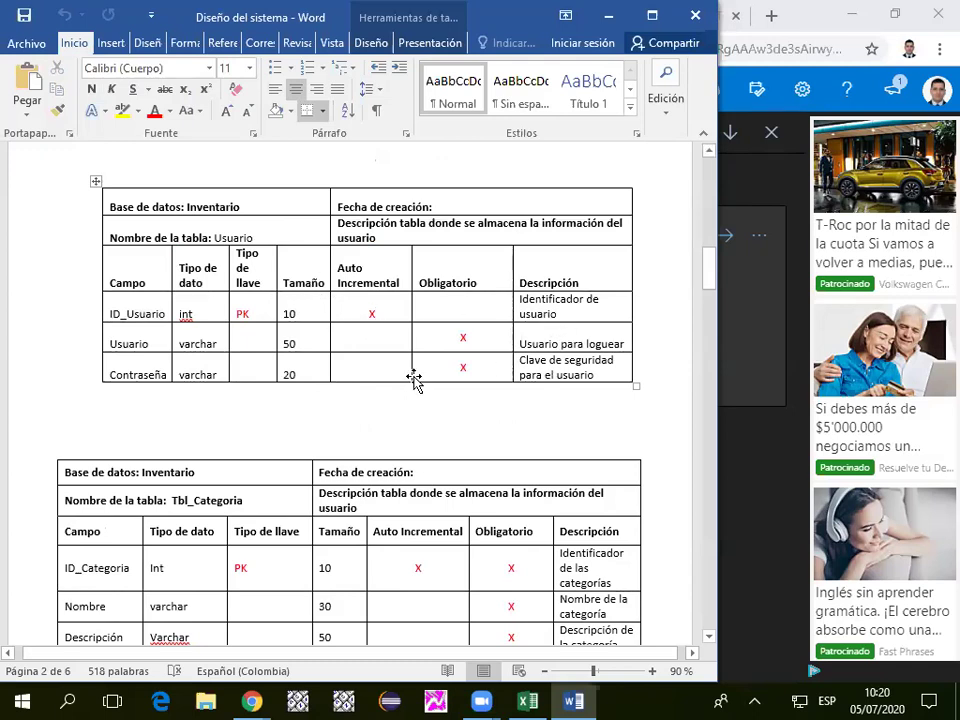
left_click(247, 203)
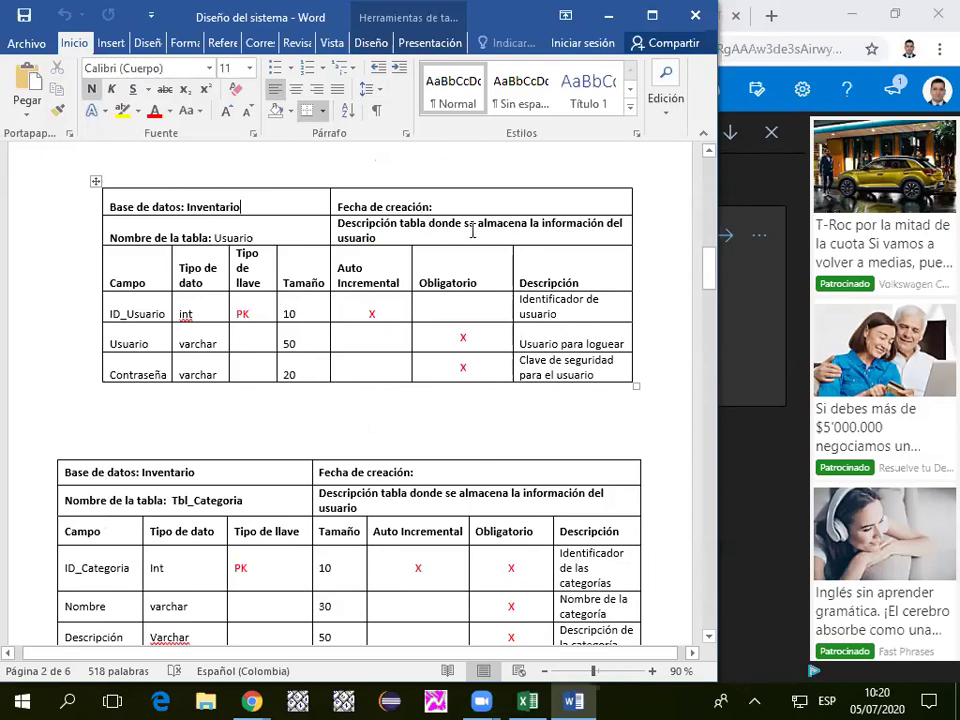
Review Tbl_Categoria's field definitions, data types, sizes and key section on page 2.
scroll(140, 305, "down", 1)
scroll(140, 305, "down", 1)
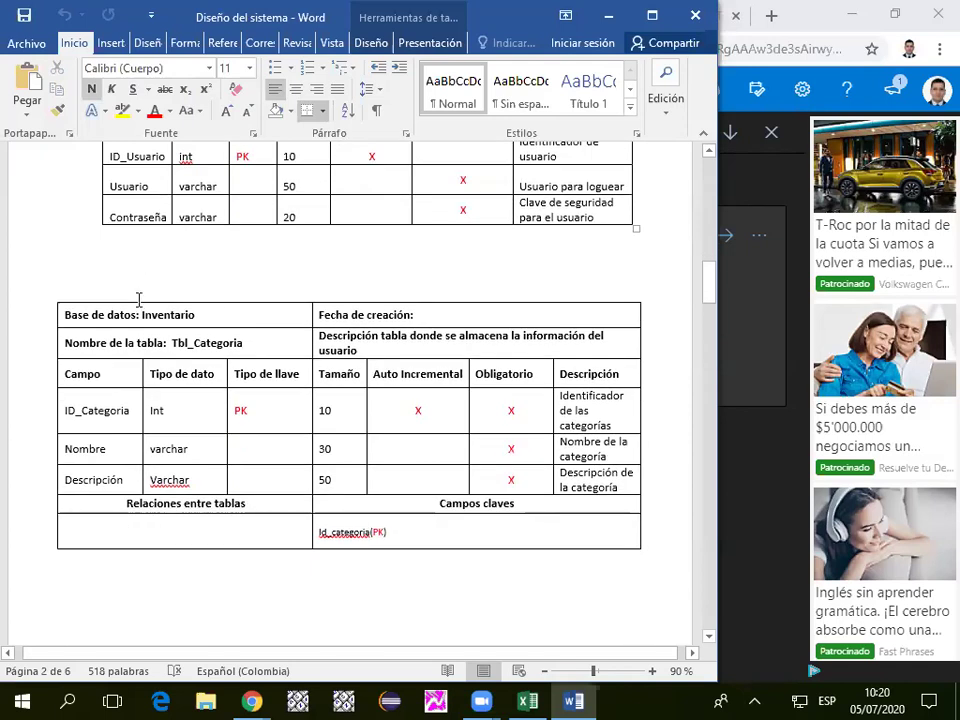
scroll(137, 328, "down", 1)
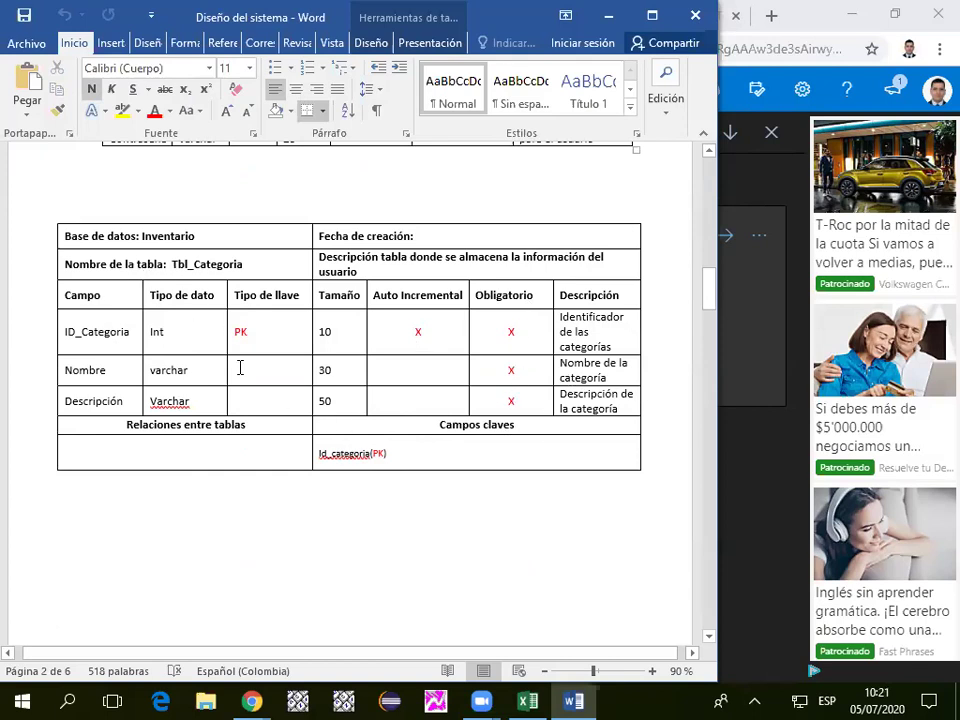
scroll(169, 319, "down", 4)
scroll(167, 200, "up", 2)
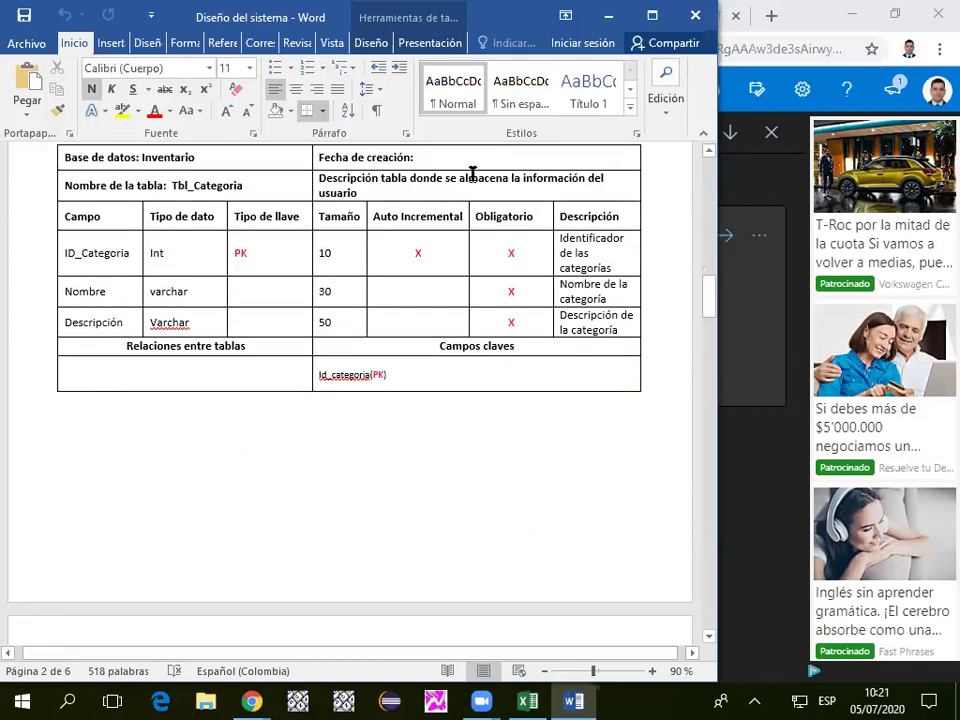
scroll(377, 199, "up", 3)
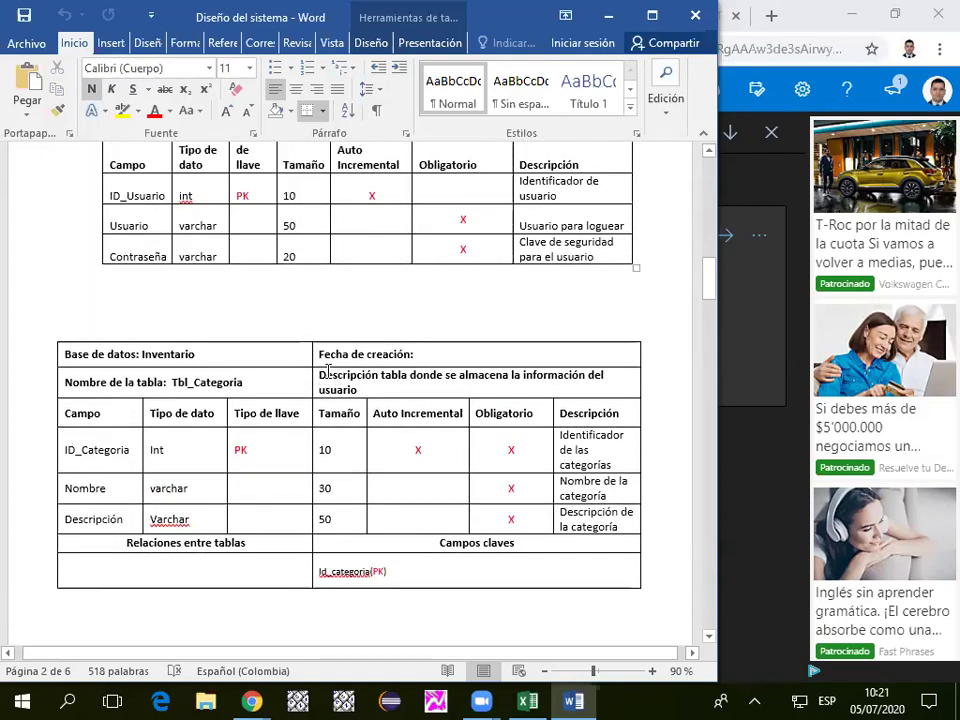
Check Tbl_Categoria's table name and description cells against the description given for the Usuario table.
left_click(309, 378)
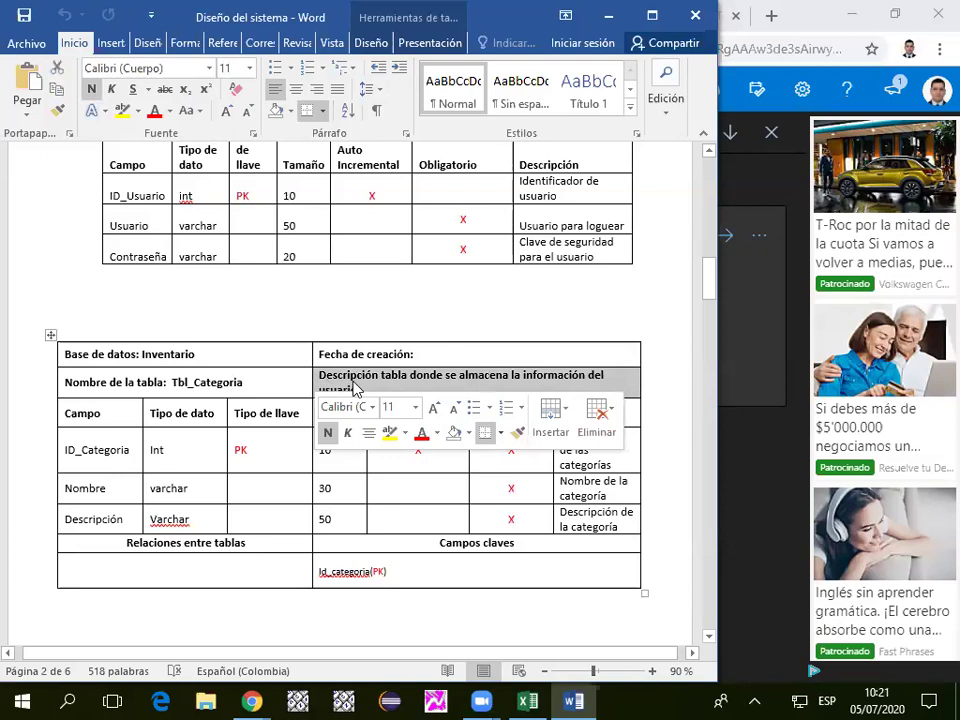
left_click(352, 385)
left_click_drag(257, 382, 300, 385)
left_click(379, 384)
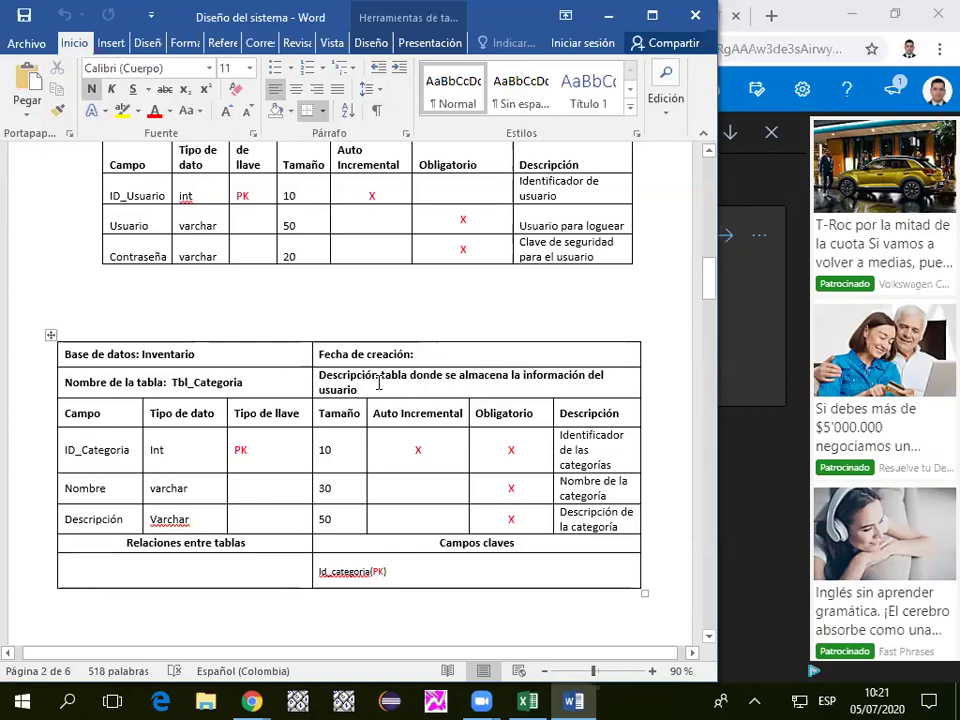
scroll(379, 384, "up", 2)
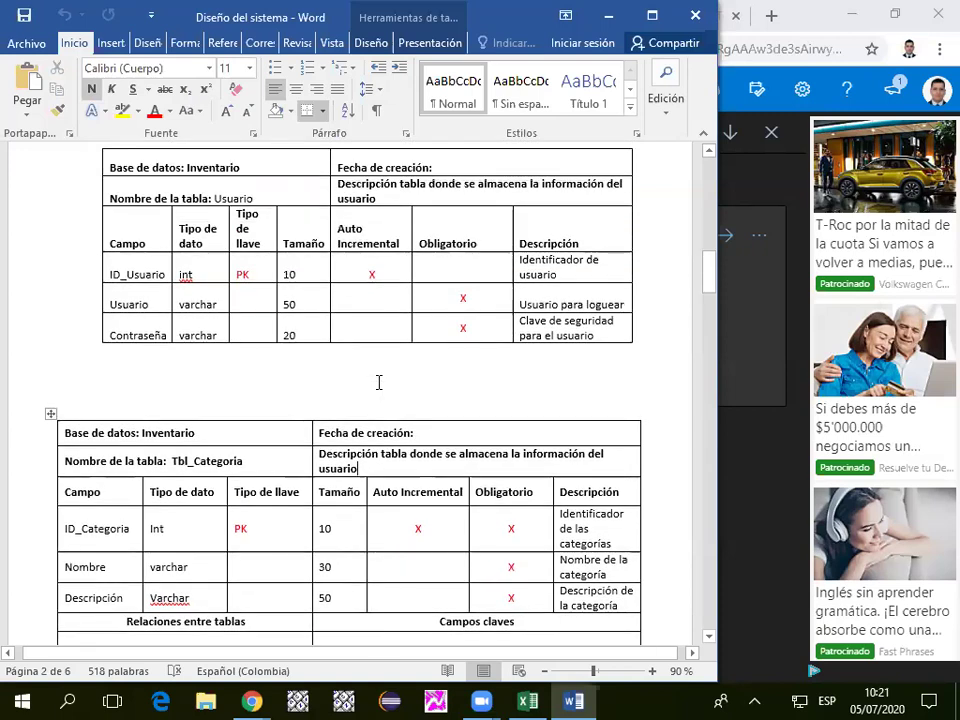
scroll(379, 382, "down", 3)
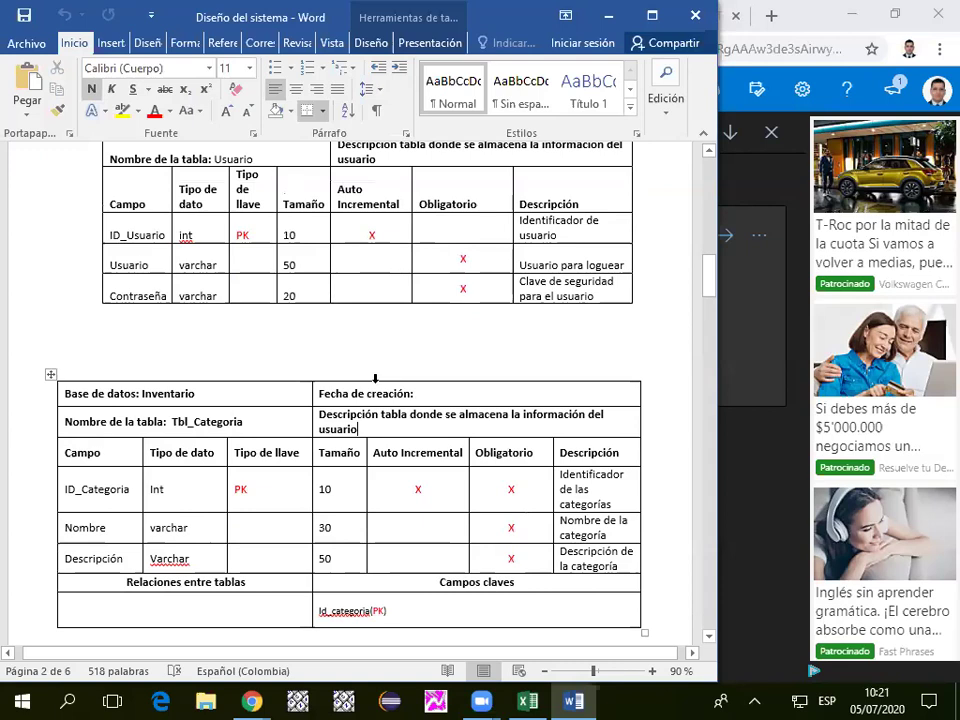
Check the table descriptions and field definitions from Tbl_Categoria on to Tbl_Proveeedores and Tbl_Productos, highlighting the supplier table's description.
scroll(377, 384, "down", 8)
scroll(377, 381, "up", 4)
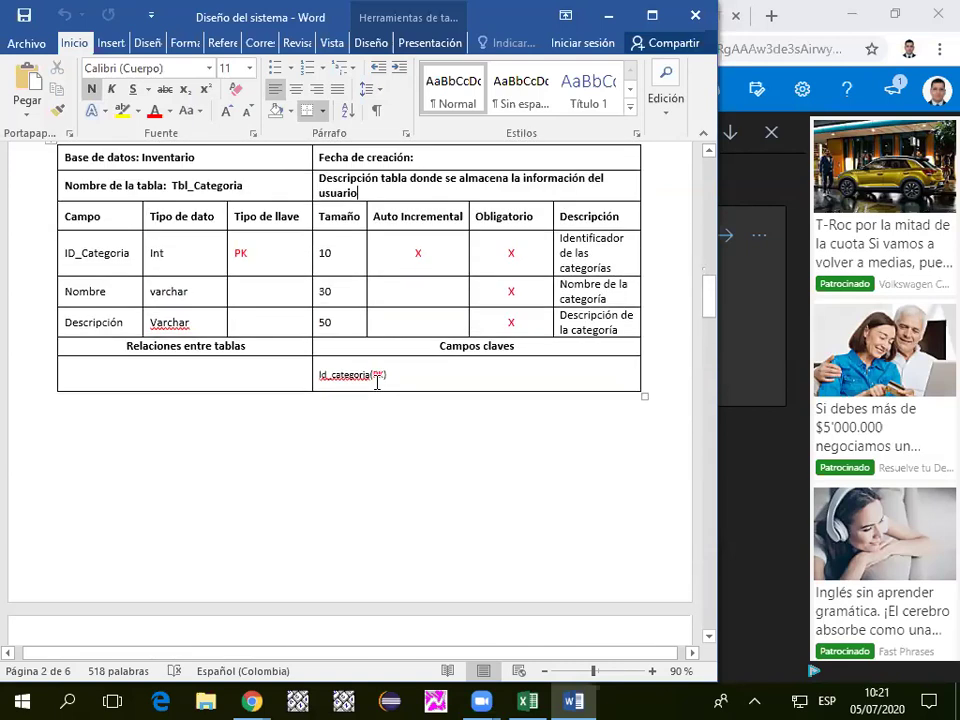
scroll(377, 382, "down", 5)
scroll(377, 382, "up", 4)
scroll(377, 382, "down", 4)
scroll(377, 382, "down", 7)
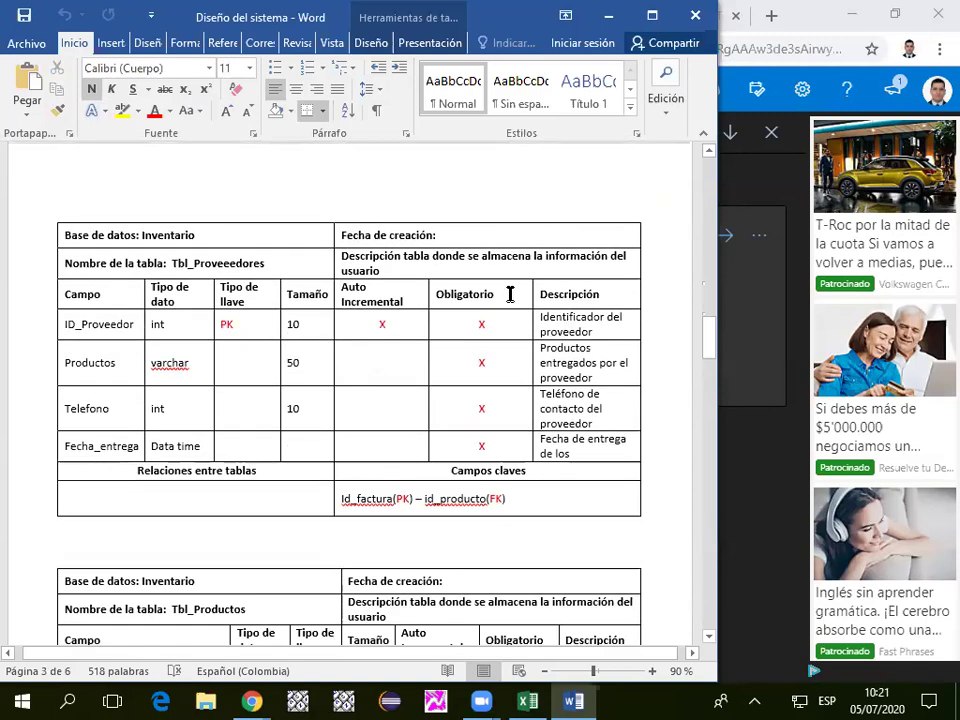
mouse_move(345, 262)
left_mouse_down()
mouse_move(325, 262)
mouse_move(350, 256)
left_mouse_up()
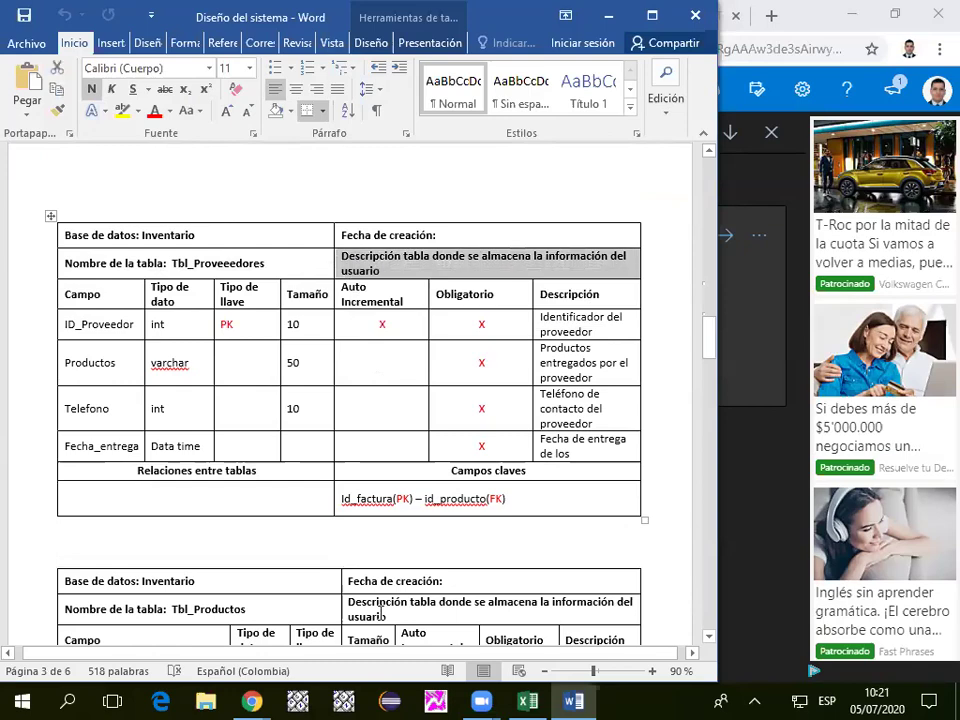
scroll(381, 489, "down", 17)
scroll(381, 489, "up", 15)
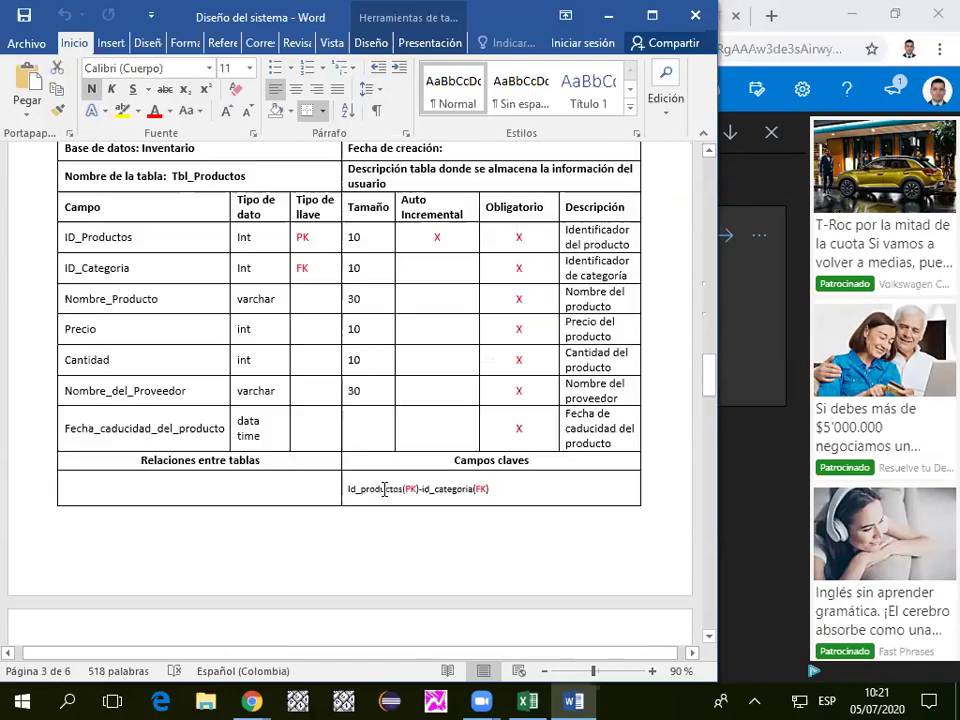
Correct the Fecha_entrega field's data type in the Tbl_Proveeedores table to Datetime.
scroll(390, 487, "up", 4)
scroll(369, 437, "down", 2)
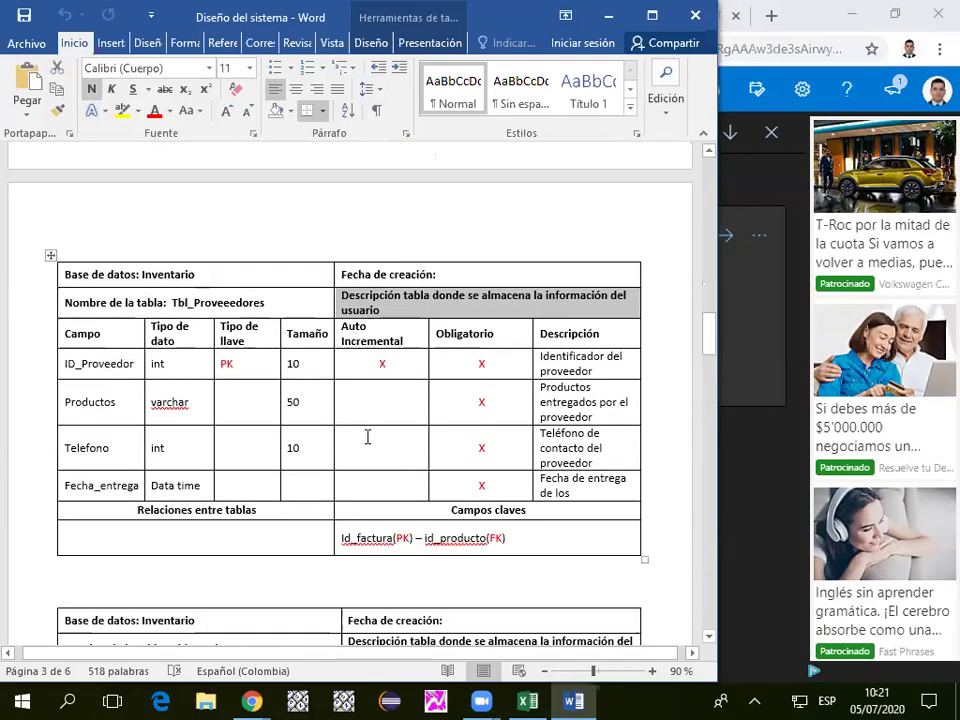
left_click(375, 387)
scroll(65, 373, "down", 2)
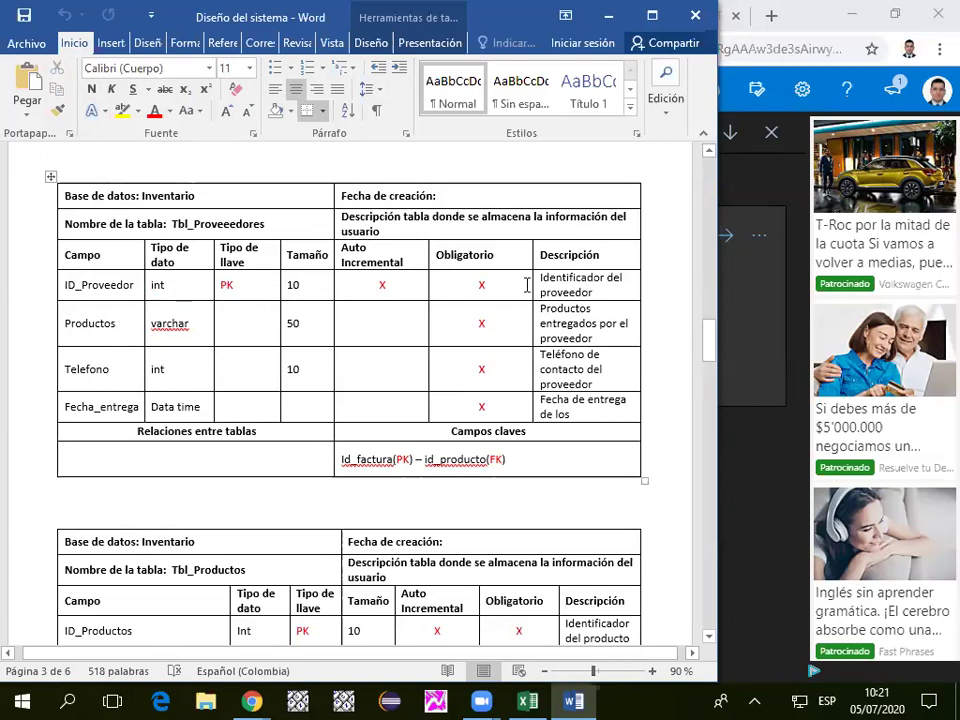
left_click(174, 374)
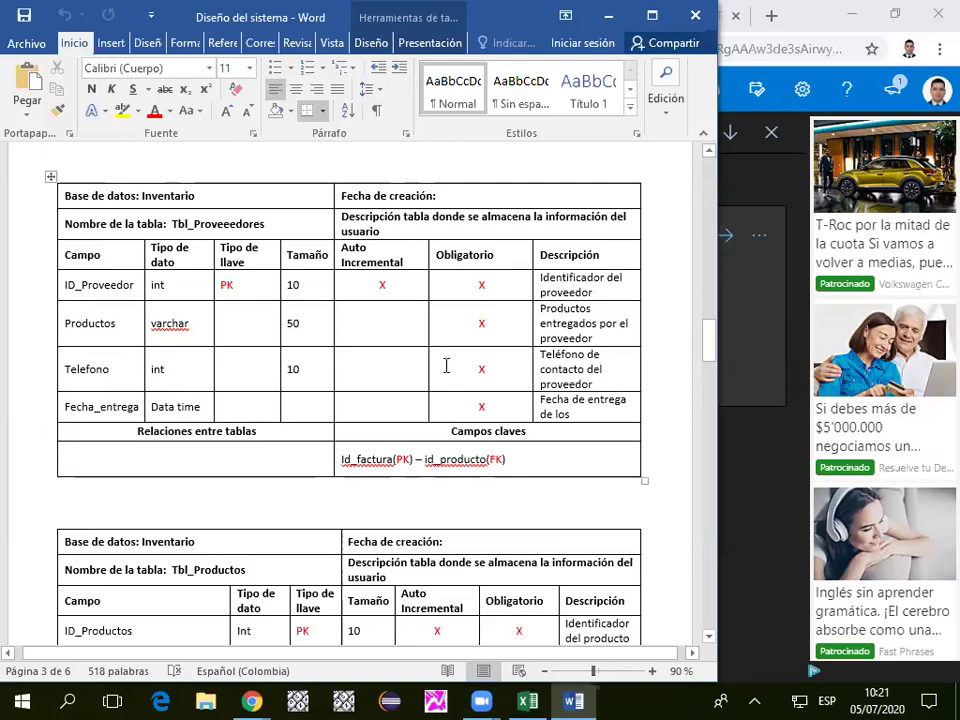
left_click(172, 406)
key("BackSpace")
type("4e")
key("BackSpace")
key("BackSpace")
type("e")
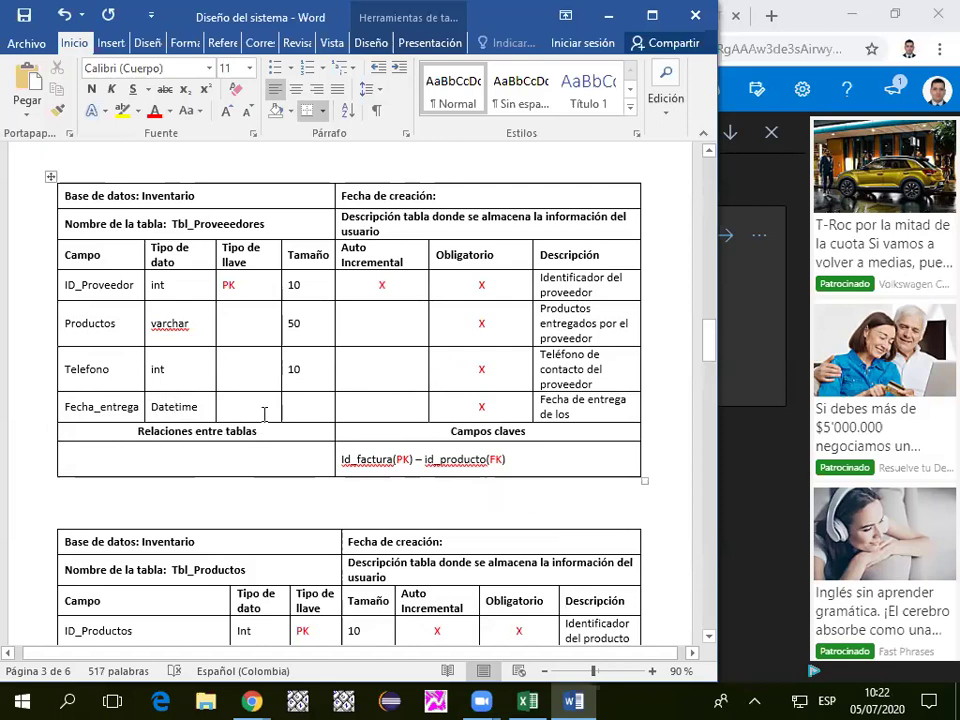
left_click(202, 407)
left_click(377, 405)
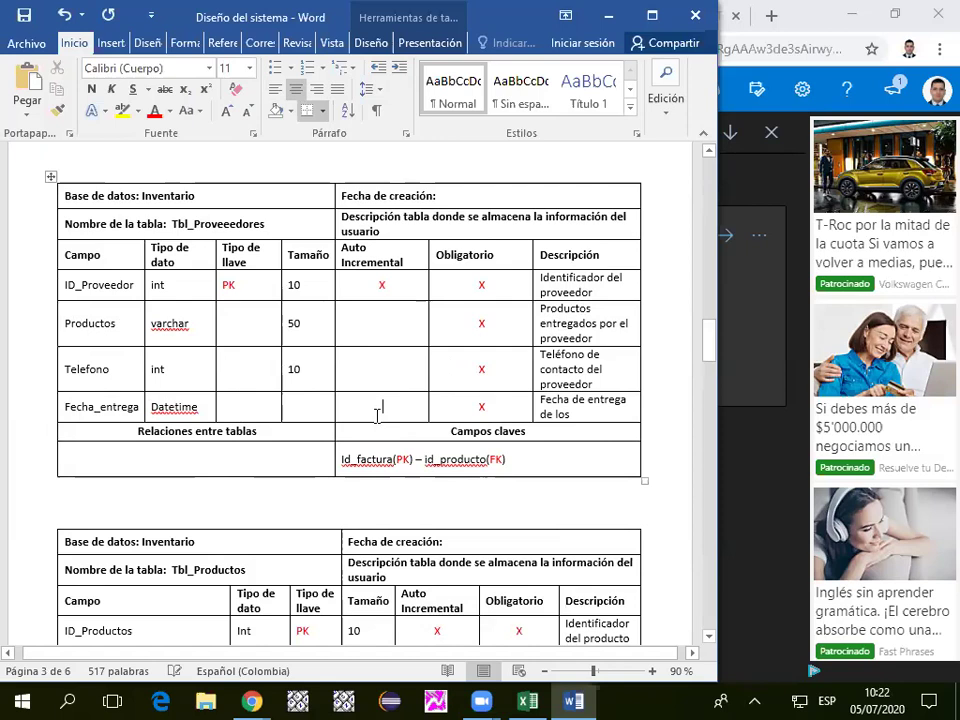
Delete the entire Productos row from the Tbl_Proveeedores table.
scroll(377, 416, "down", 1)
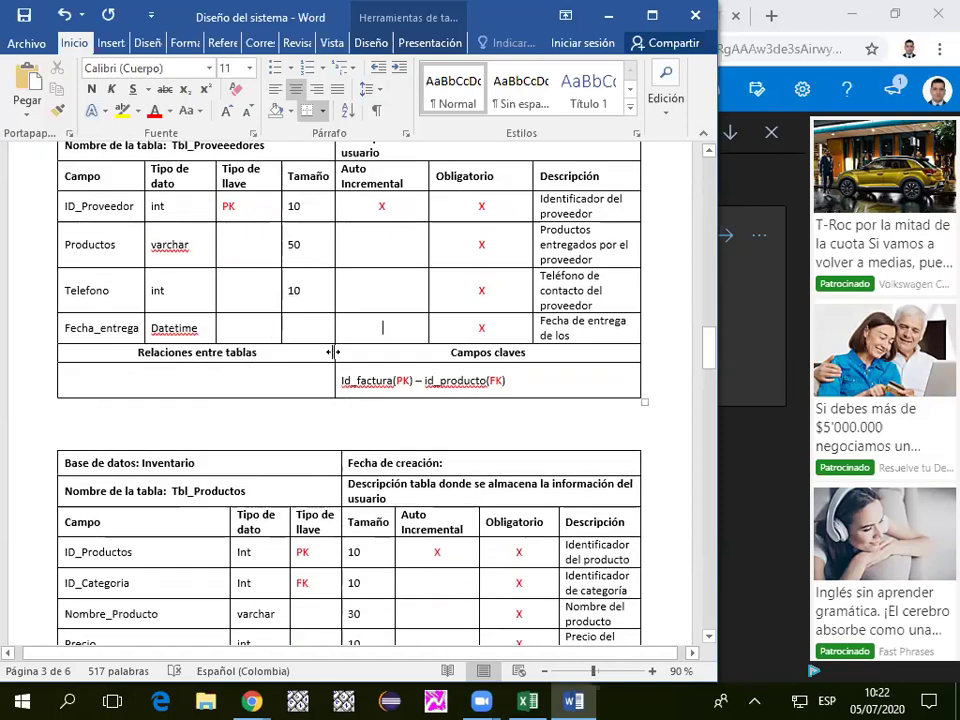
scroll(181, 365, "up", 1)
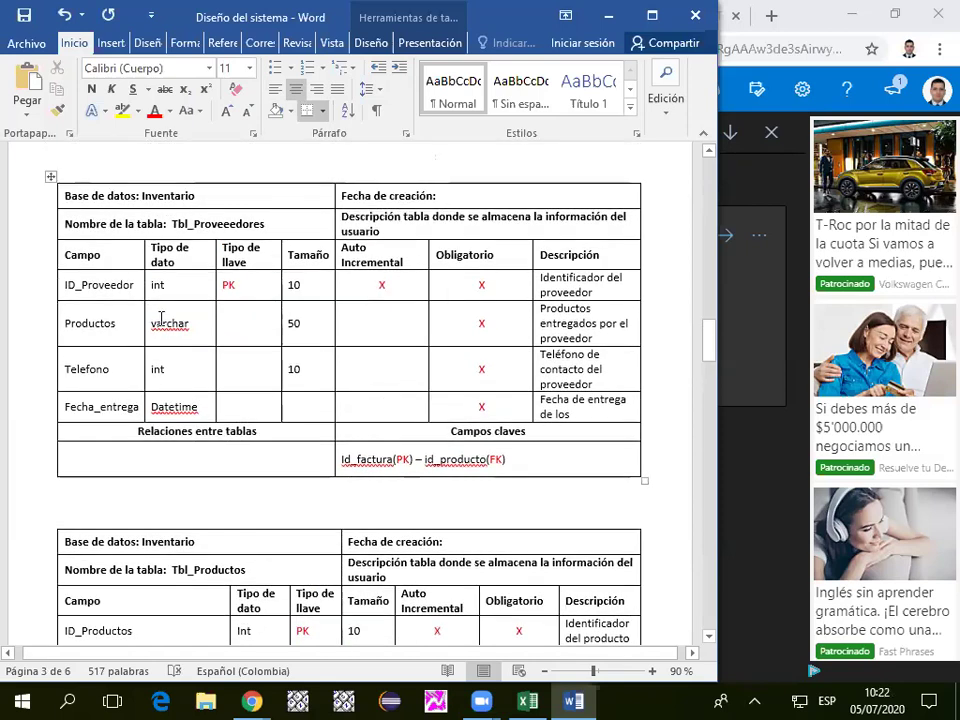
scroll(163, 318, "up", 1)
scroll(163, 318, "down", 2)
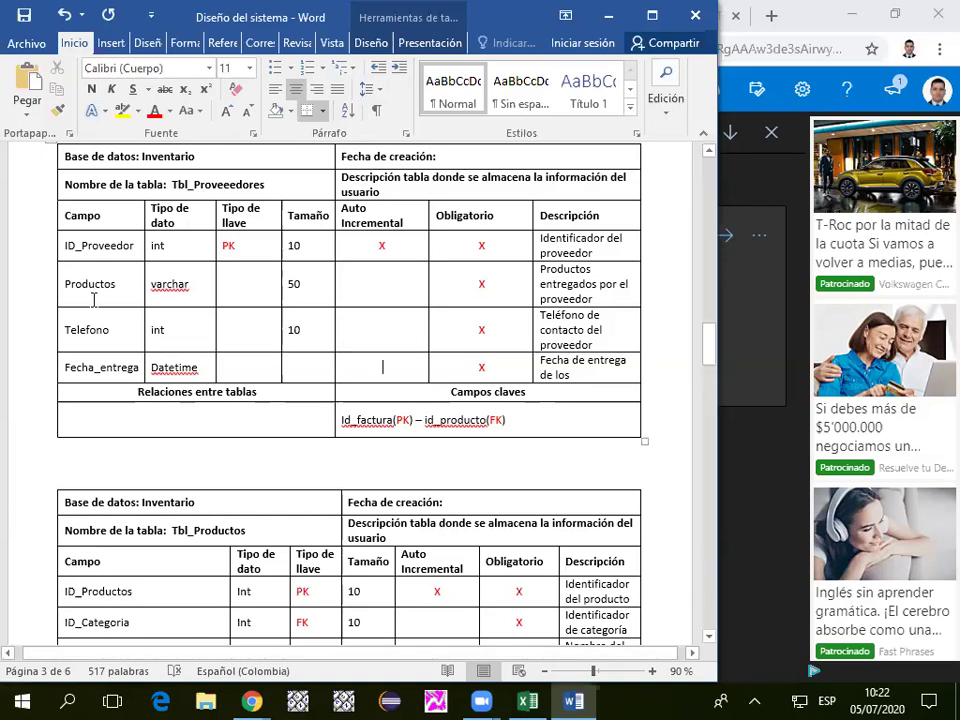
left_click_drag(69, 283, 21, 482)
scroll(21, 450, "down", 2)
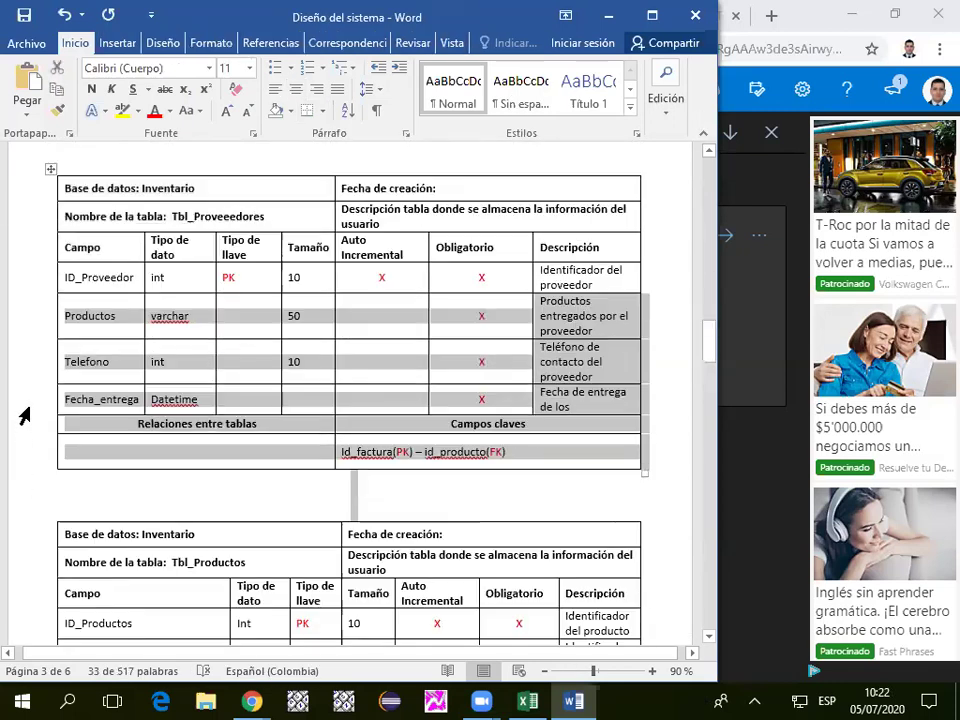
left_click_drag(78, 316, 585, 305)
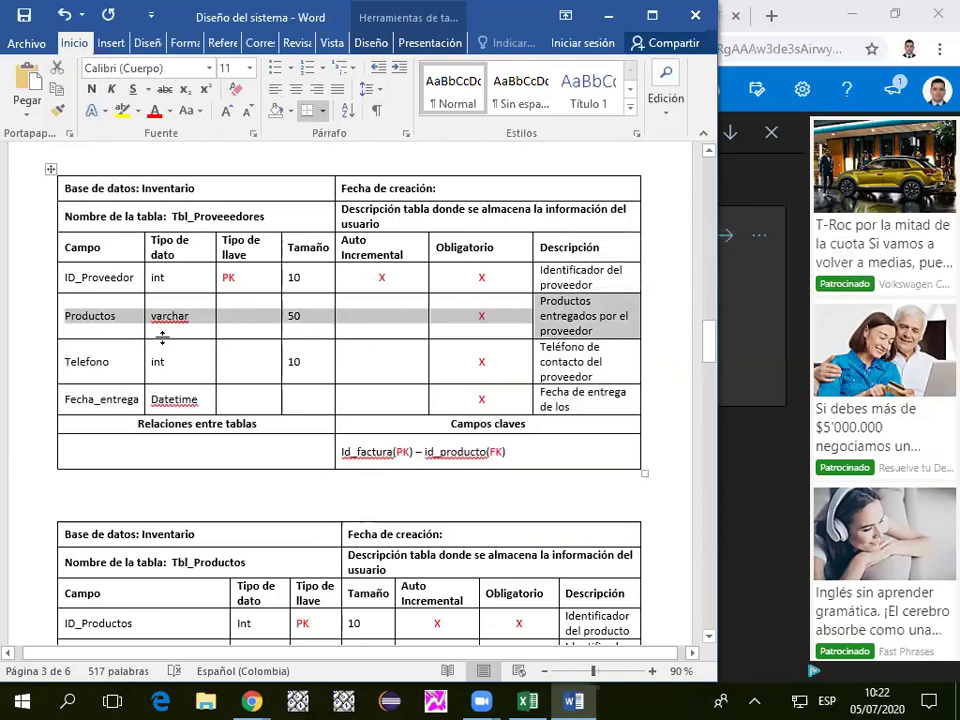
scroll(162, 338, "down", 3)
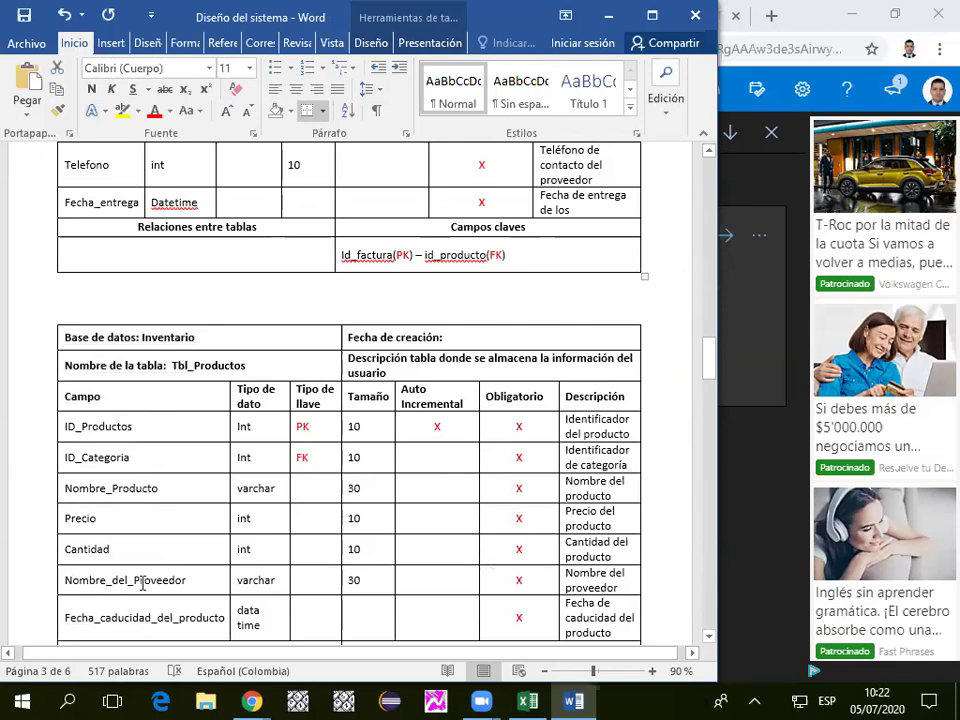
scroll(110, 440, "up", 4)
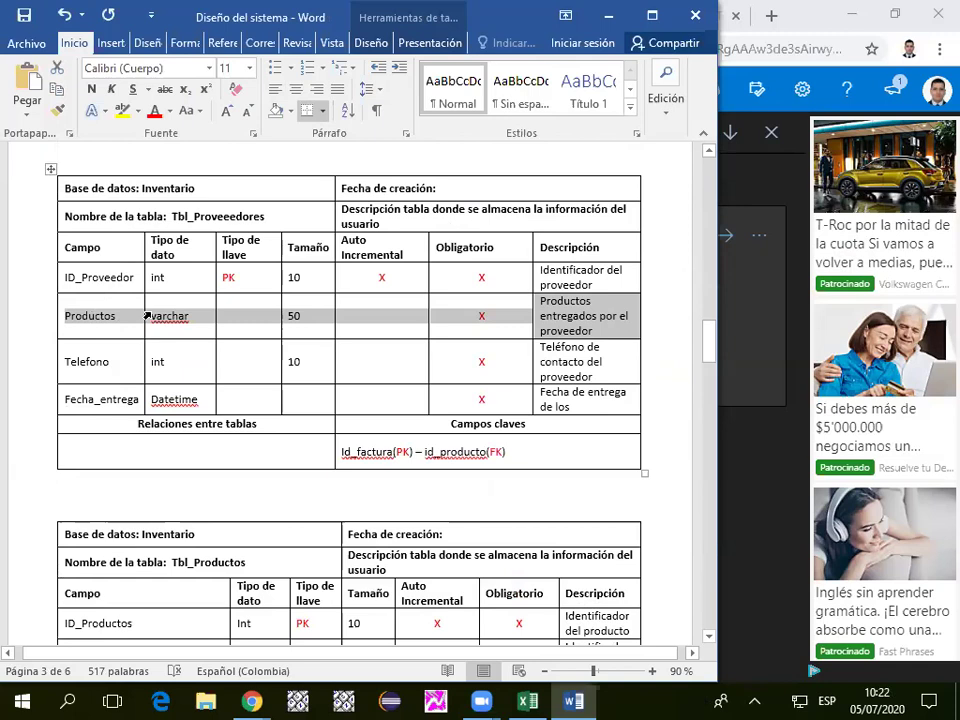
scroll(178, 409, "down", 3)
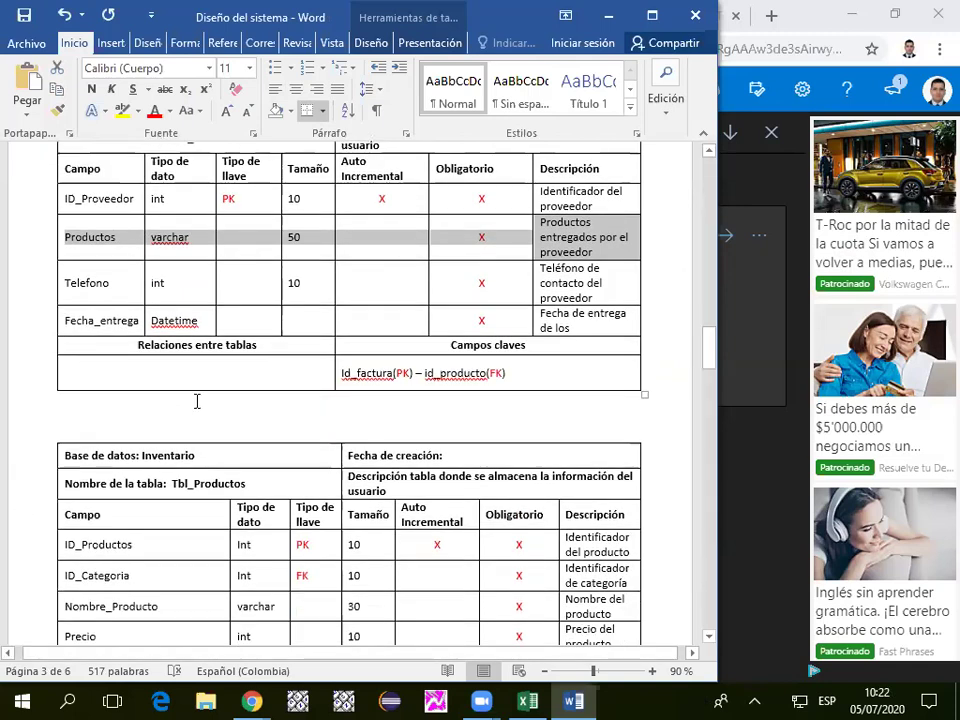
scroll(230, 450, "up", 3)
key("BackSpace")
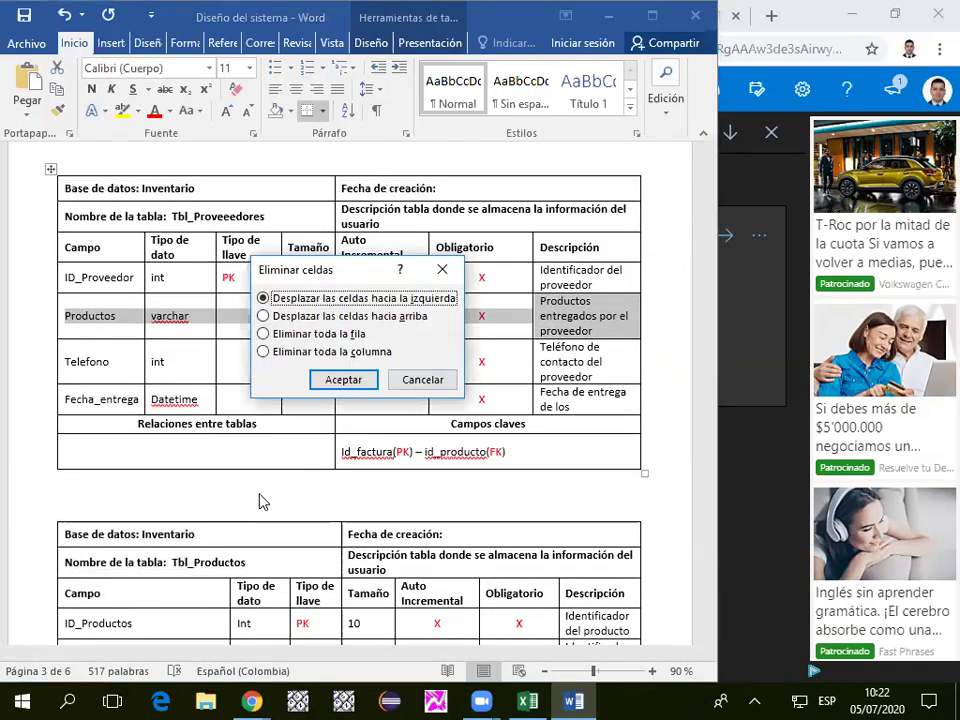
left_click(321, 334)
left_click(343, 380)
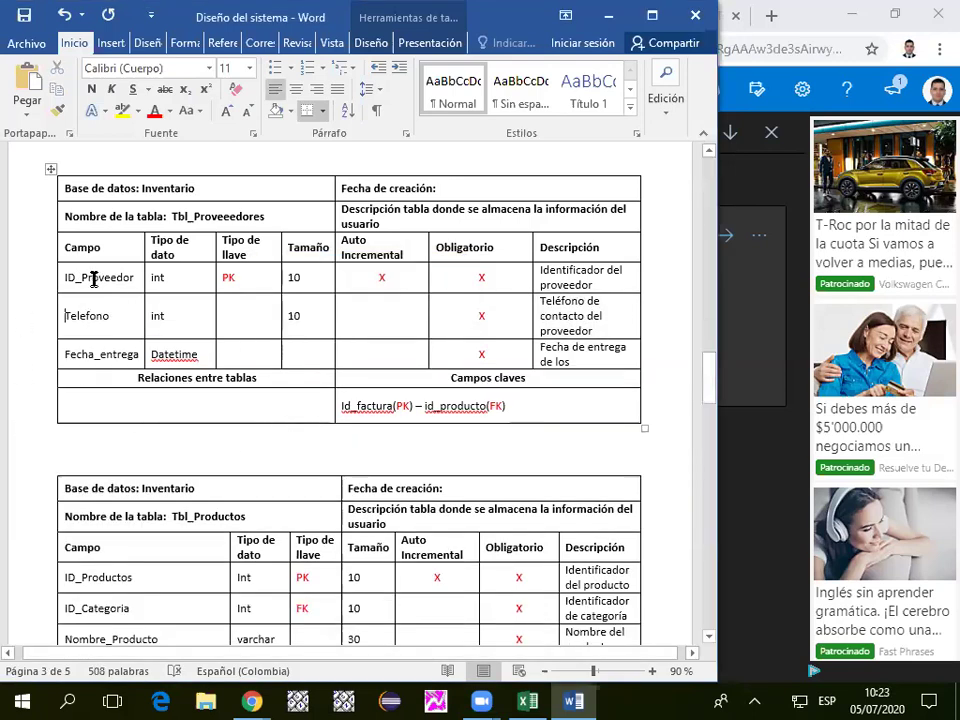
Rename the Nombre_del_Proveedor field in Tbl_Productos to ID_Proveedor and set its key type to F_K.
scroll(184, 481, "down", 3)
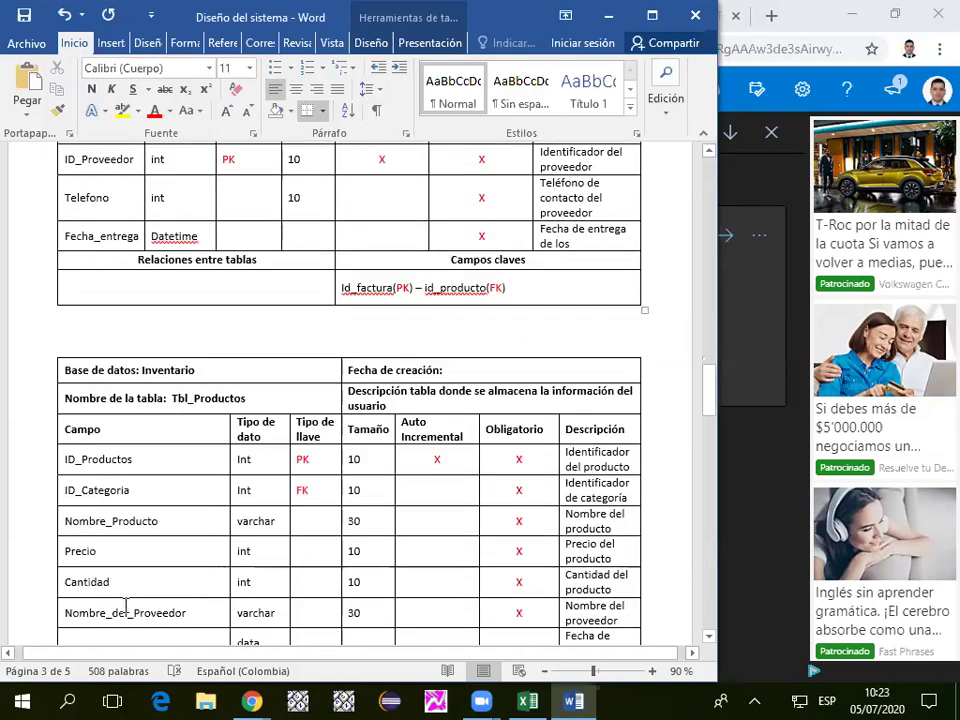
left_click_drag(126, 606, 64, 610)
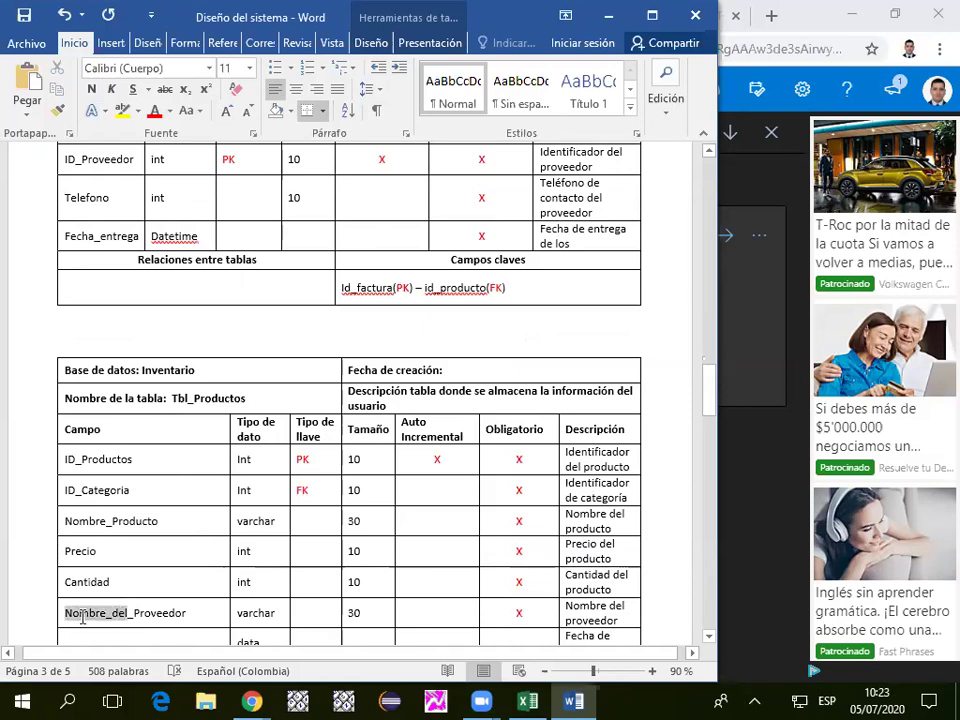
type("ID")
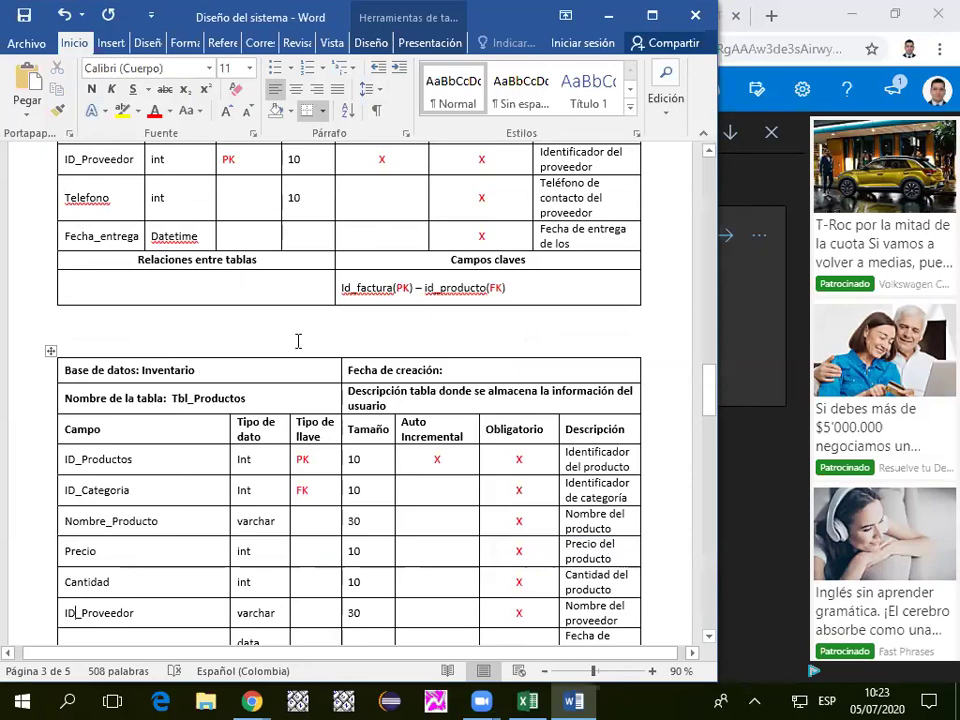
scroll(197, 394, "down", 4)
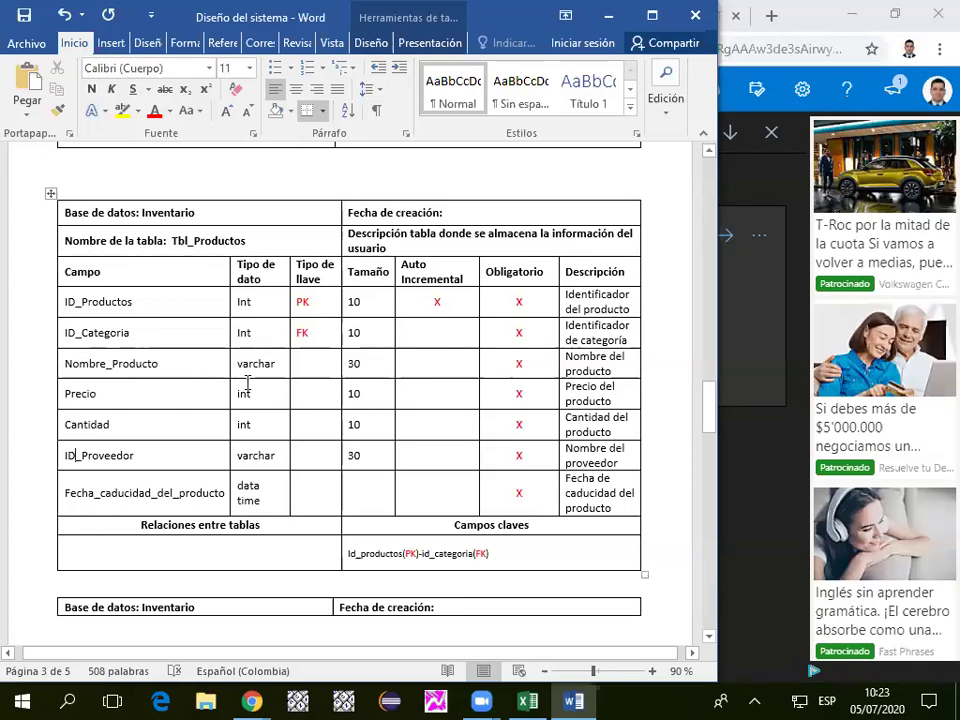
left_click(302, 451)
type("F_")
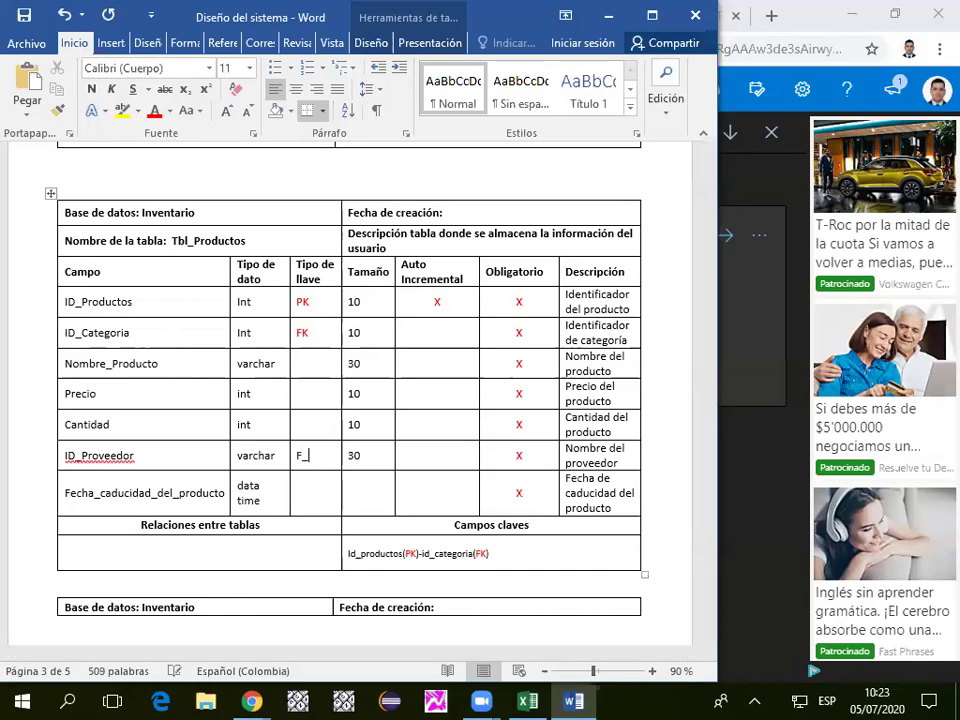
type("K")
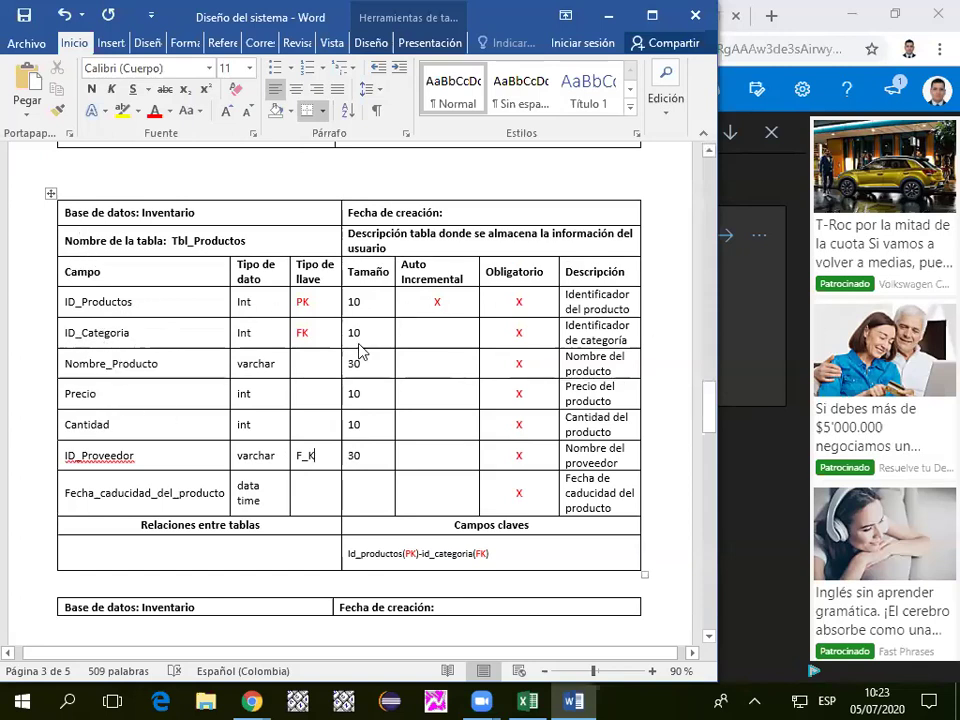
Compare the primary keys of Tbl_Proveeedores and Tbl_Categoria with the foreign keys in Tbl_Productos.
scroll(359, 345, "down", 1)
scroll(302, 351, "up", 2)
scroll(332, 425, "up", 3)
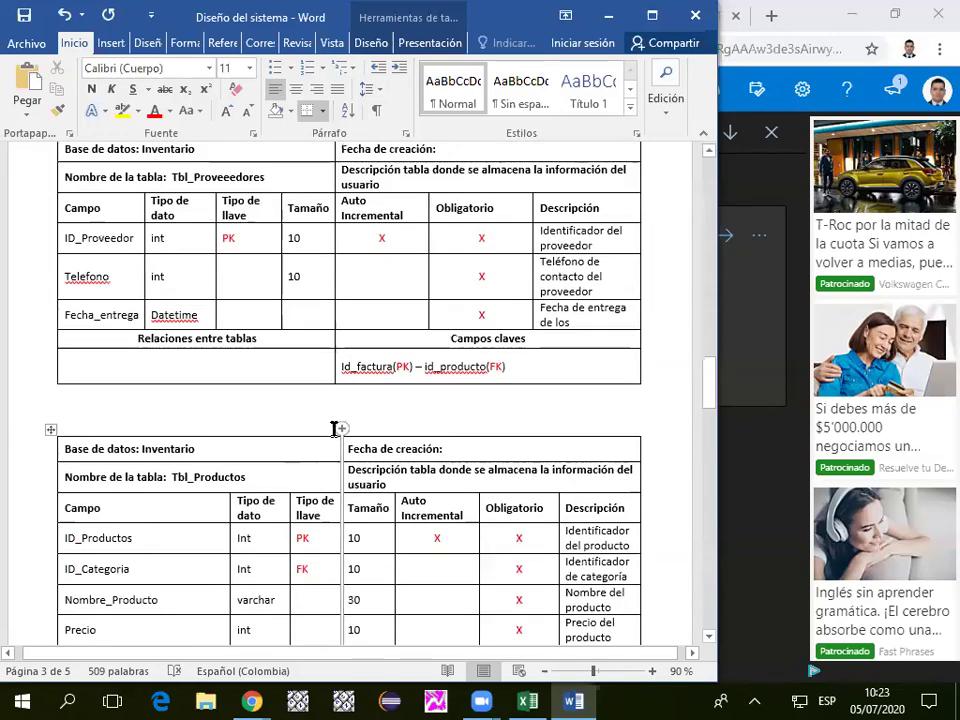
scroll(334, 428, "up", 1)
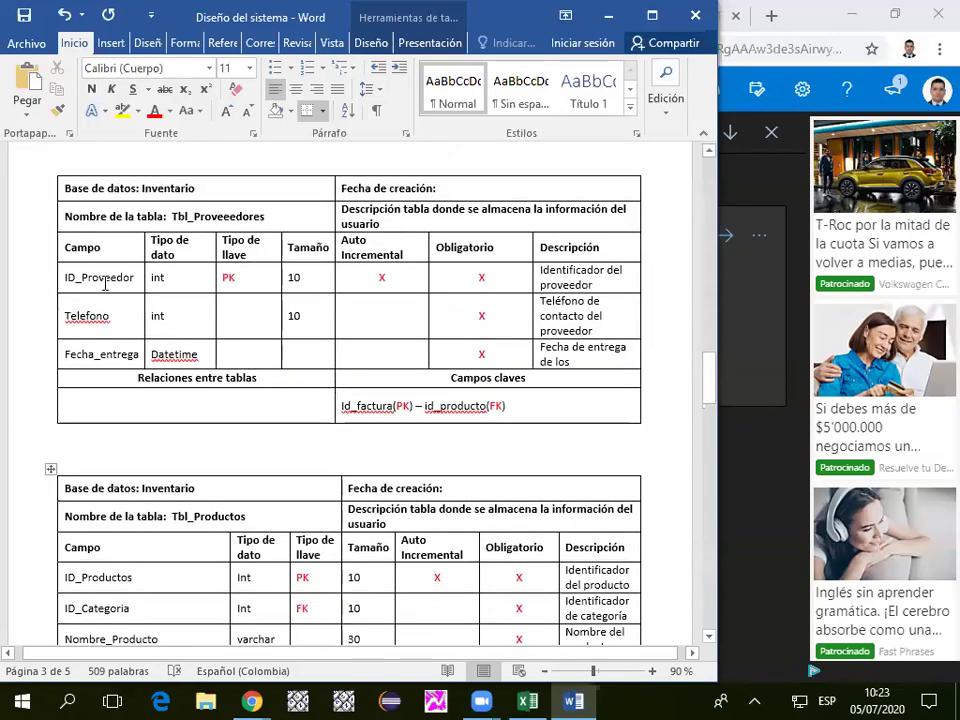
scroll(118, 285, "up", 12)
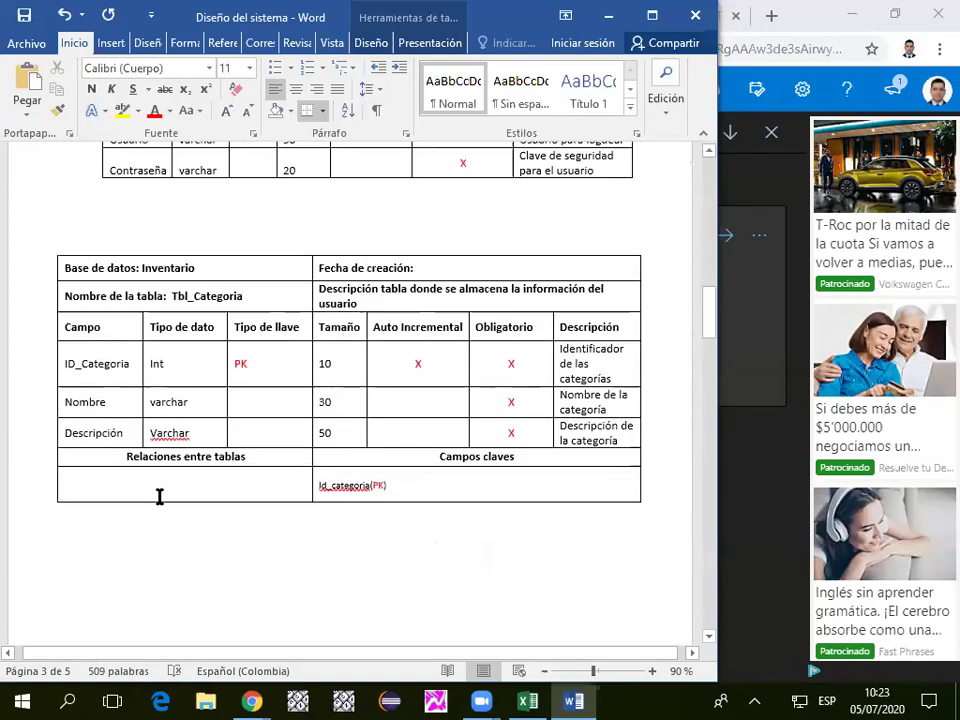
scroll(21, 407, "up", 1)
scroll(332, 431, "down", 4)
scroll(332, 431, "down", 15)
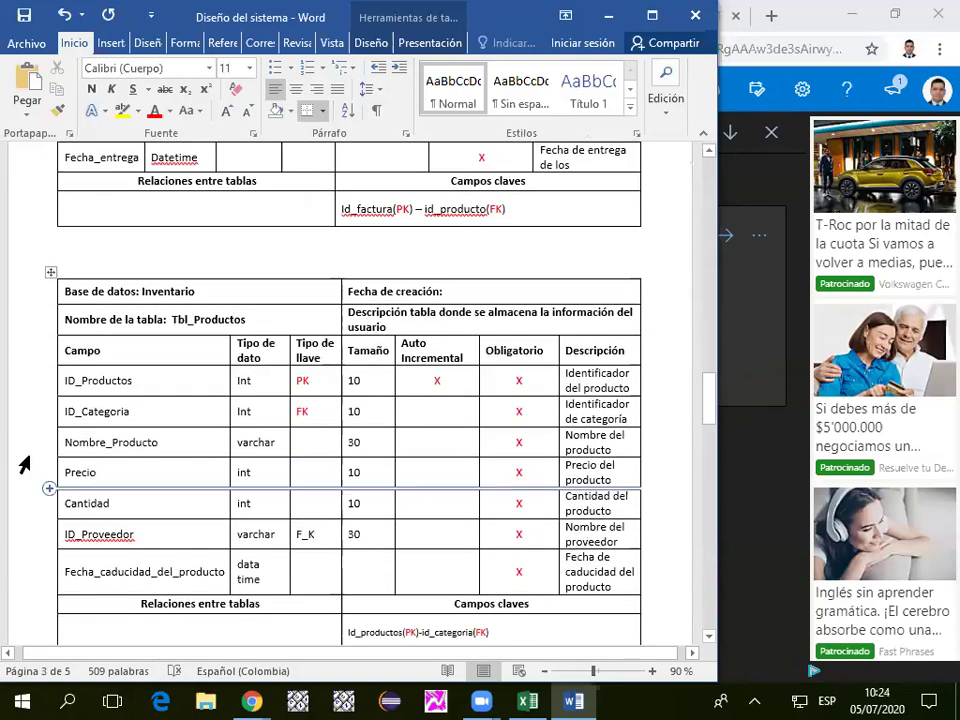
scroll(30, 480, "down", 3)
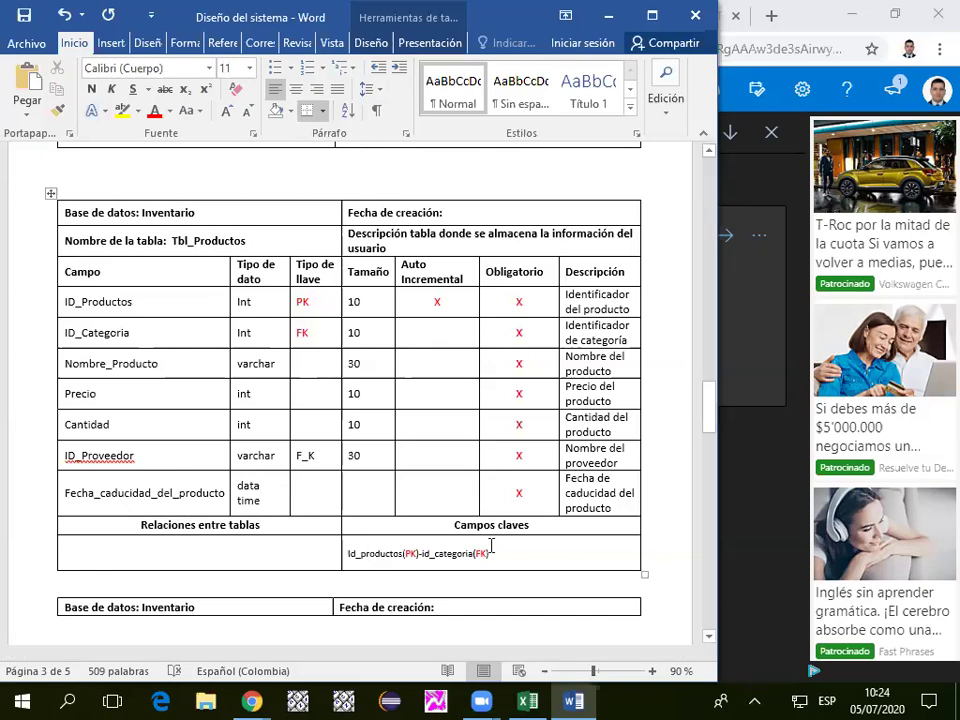
Start the relation in Tbl_Productos' empty Relaciones entre tablas cell with "Tbl_Productos <->".
left_click(240, 563)
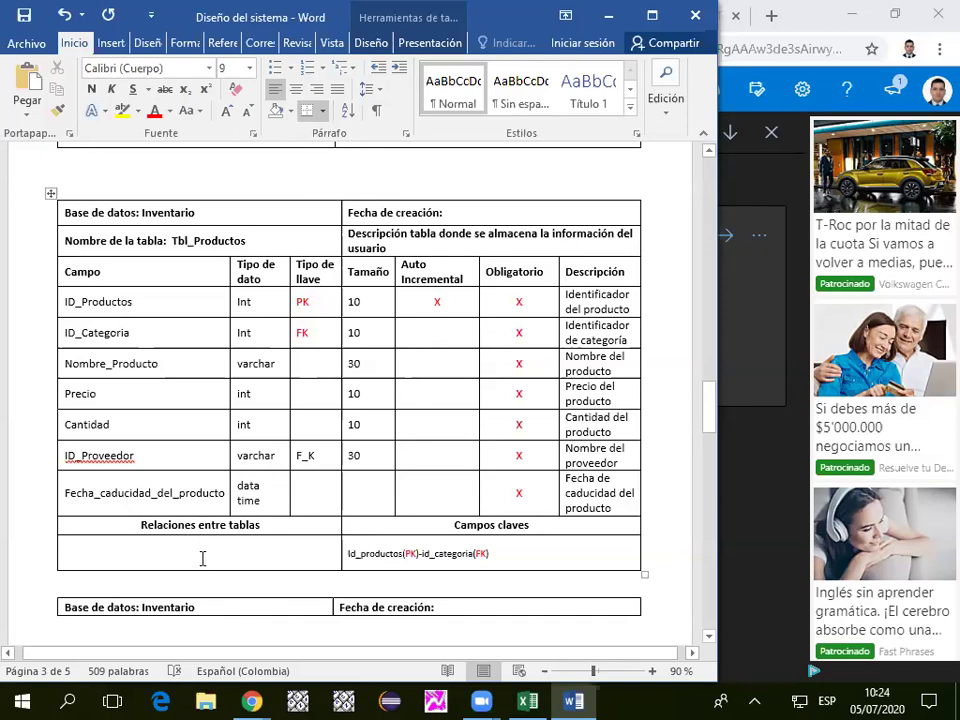
scroll(202, 558, "down", 2)
scroll(201, 557, "up", 2)
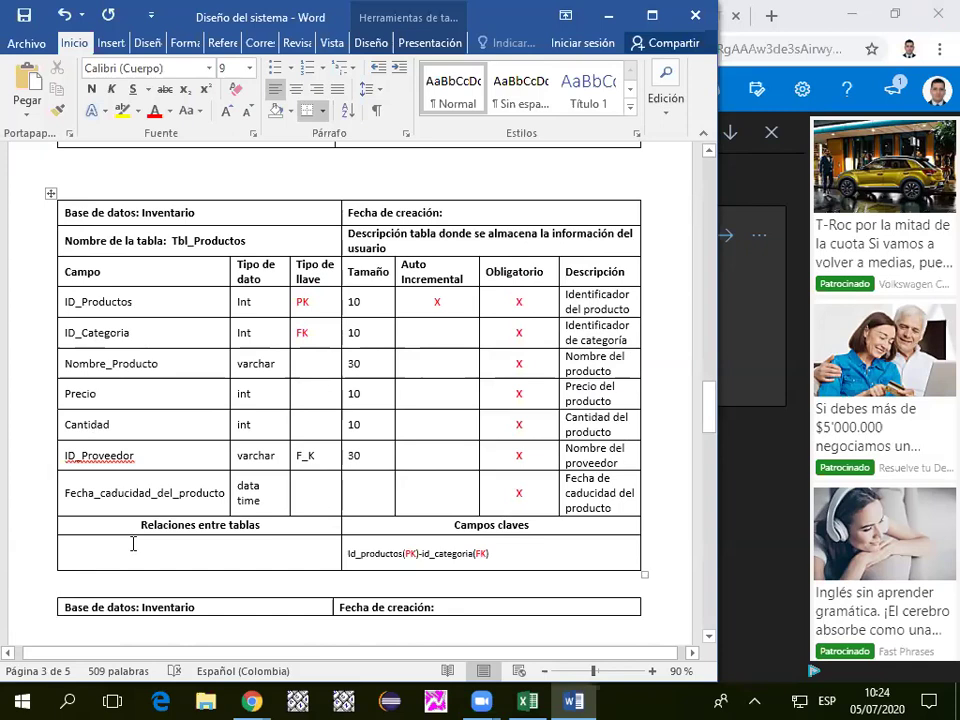
type("Tb")
key("BackSpace")
type("bl_Productos")
key("BackSpace")
type("<->")
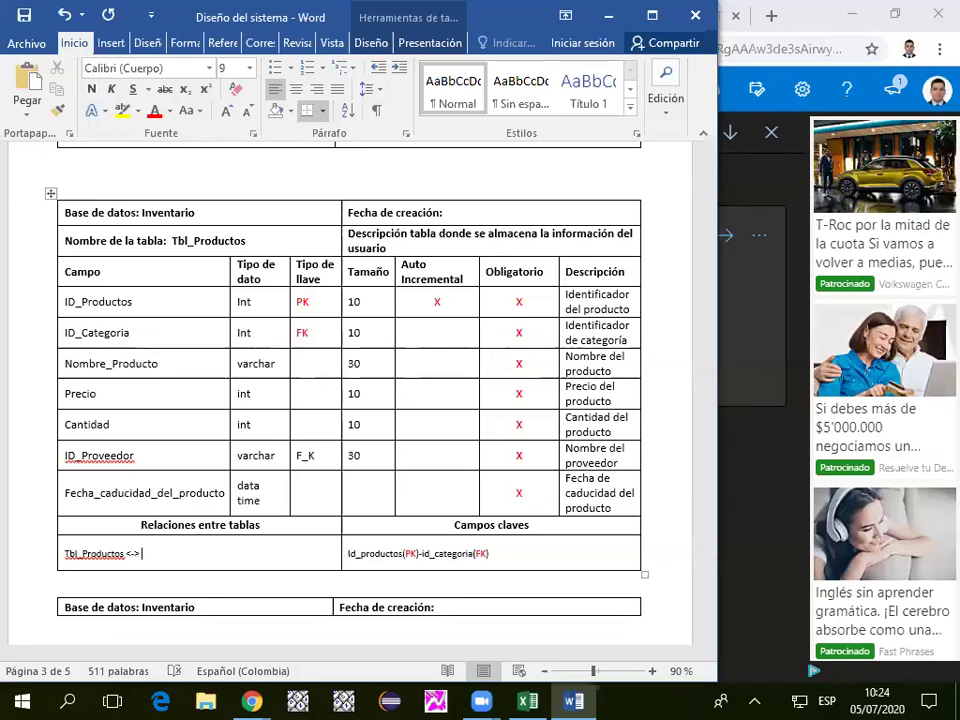
Insert "-ID_Categoria" right after Tbl_Productos in the relation, before the double arrow.
left_click(126, 553)
type("-ID_cat")
key("BackSpace")
key("BackSpace")
key("BackSpace")
type("Categoria")
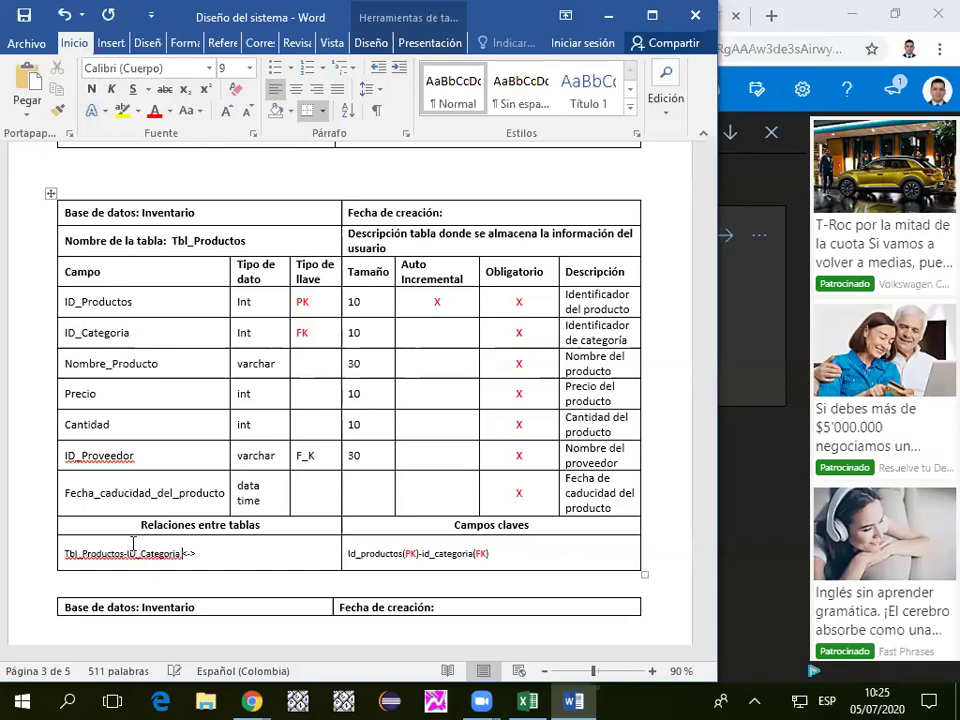
Add "Tbl_Categoria-" after the double arrow in the Relaciones entre tablas cell of Tbl_Productos.
scroll(293, 324, "up", 15)
scroll(296, 327, "down", 15)
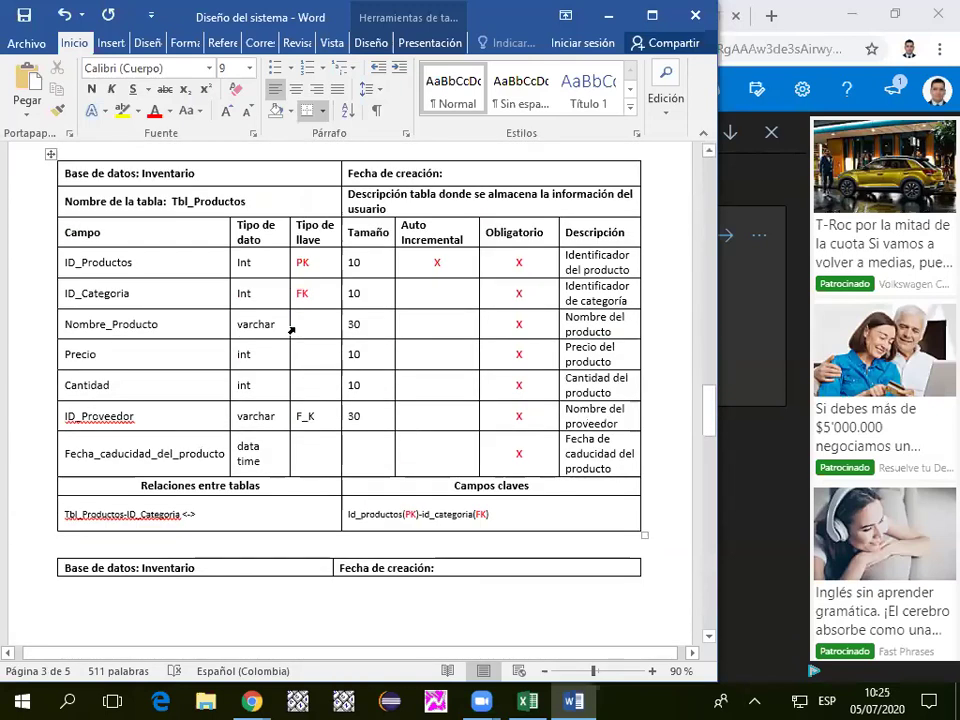
type("TB")
key("BackSpace")
type("bl_ca")
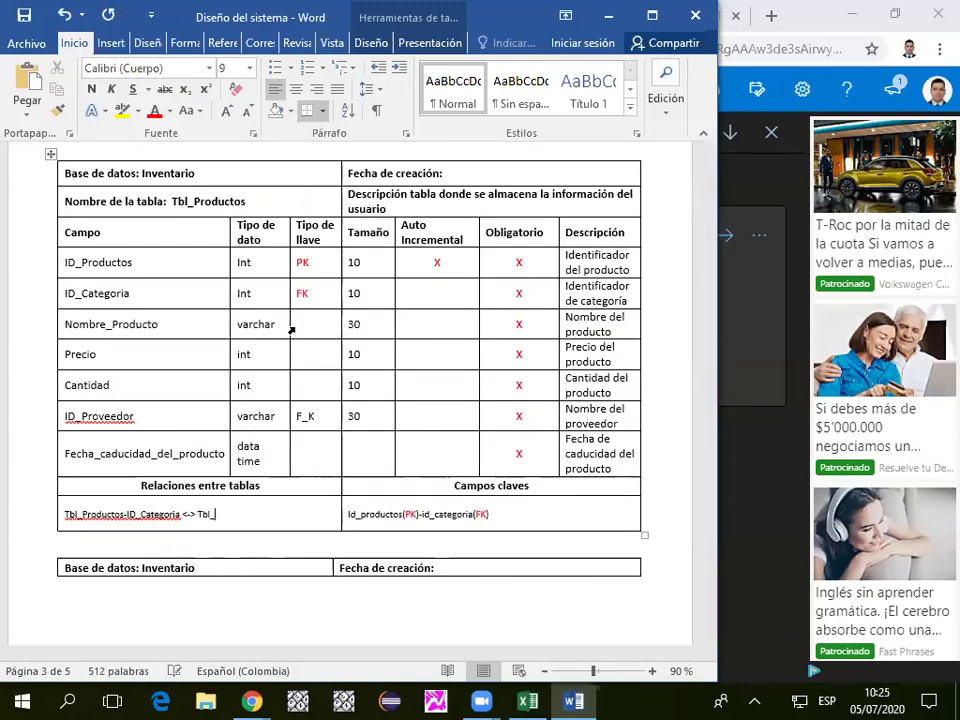
key("BackSpace")
type("Categoria-")
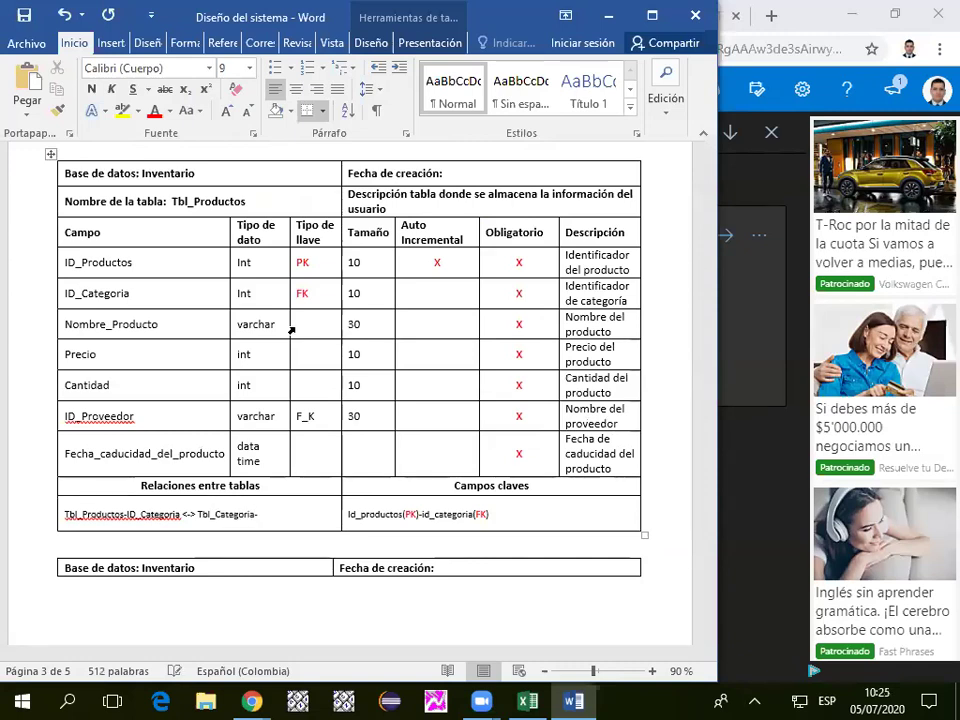
Complete the relation's second half with ID_Categoria and start a new line below it in the same cell.
scroll(236, 366, "up", 12)
scroll(236, 366, "up", 2)
scroll(73, 315, "down", 13)
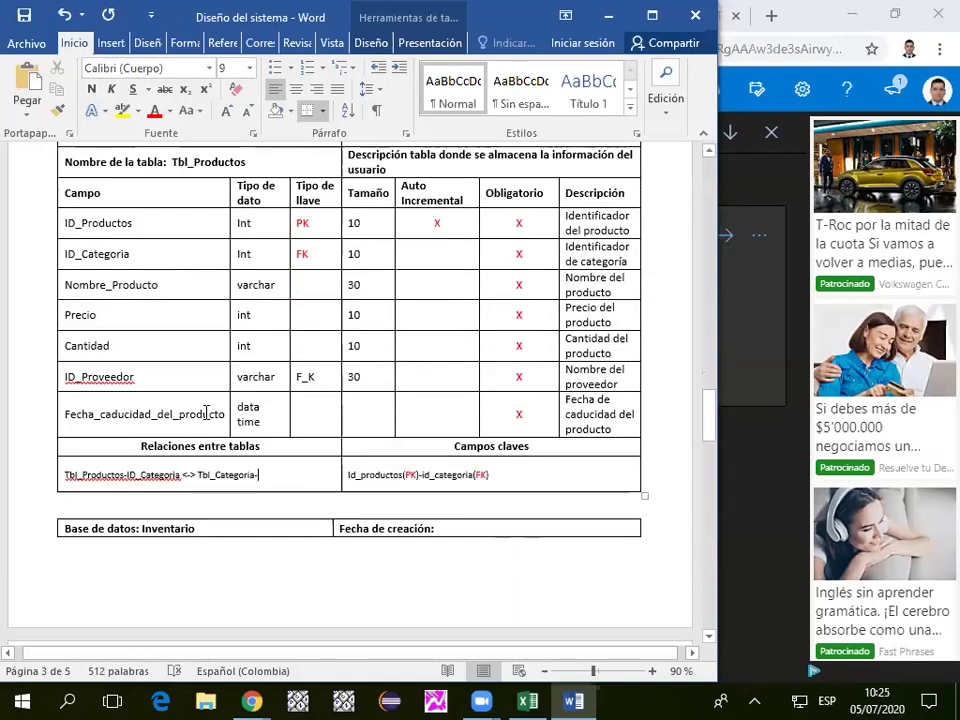
type("ID_")
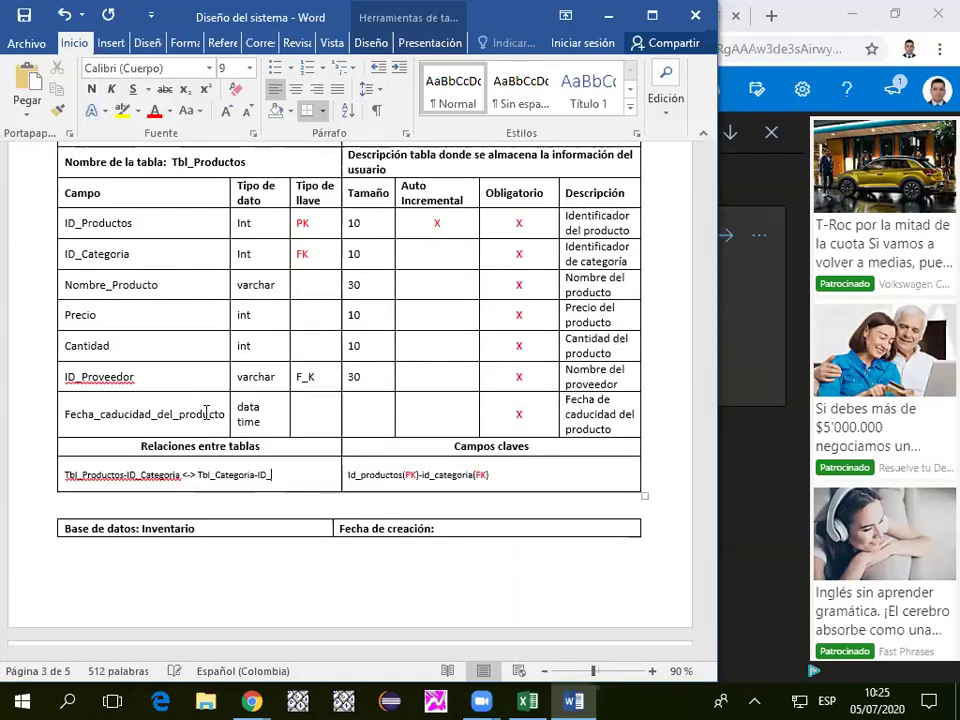
type("Cate")
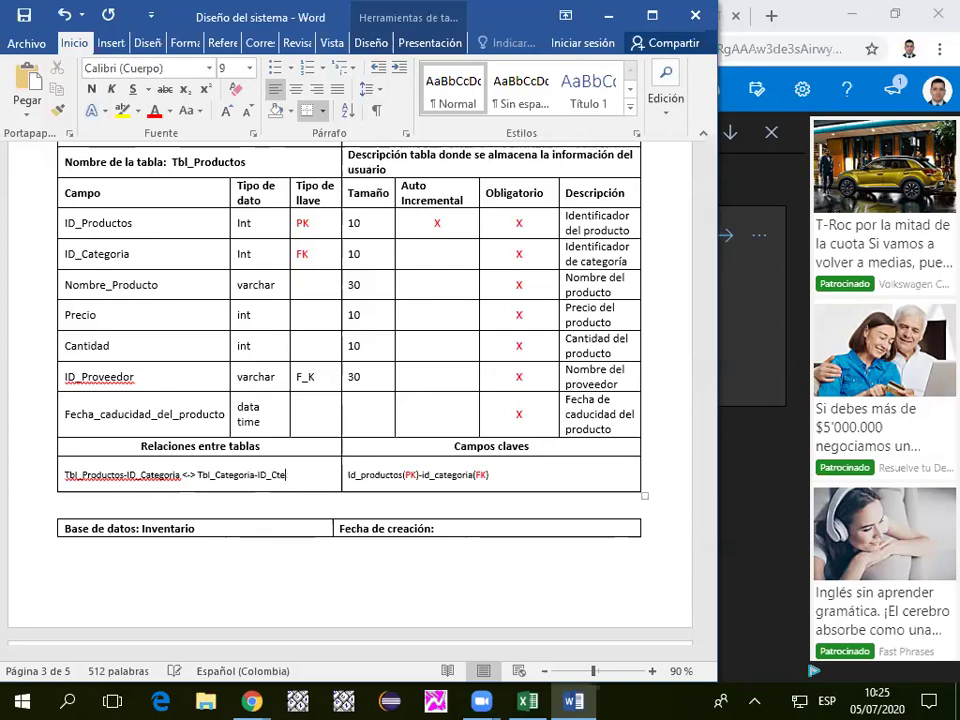
type("goria")
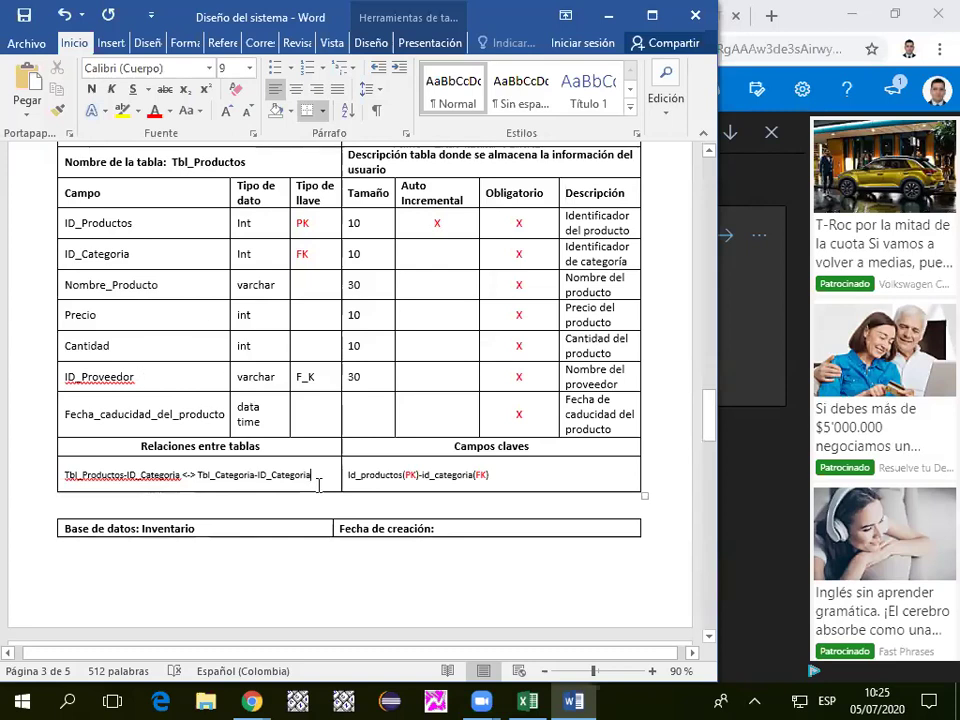
key("Return")
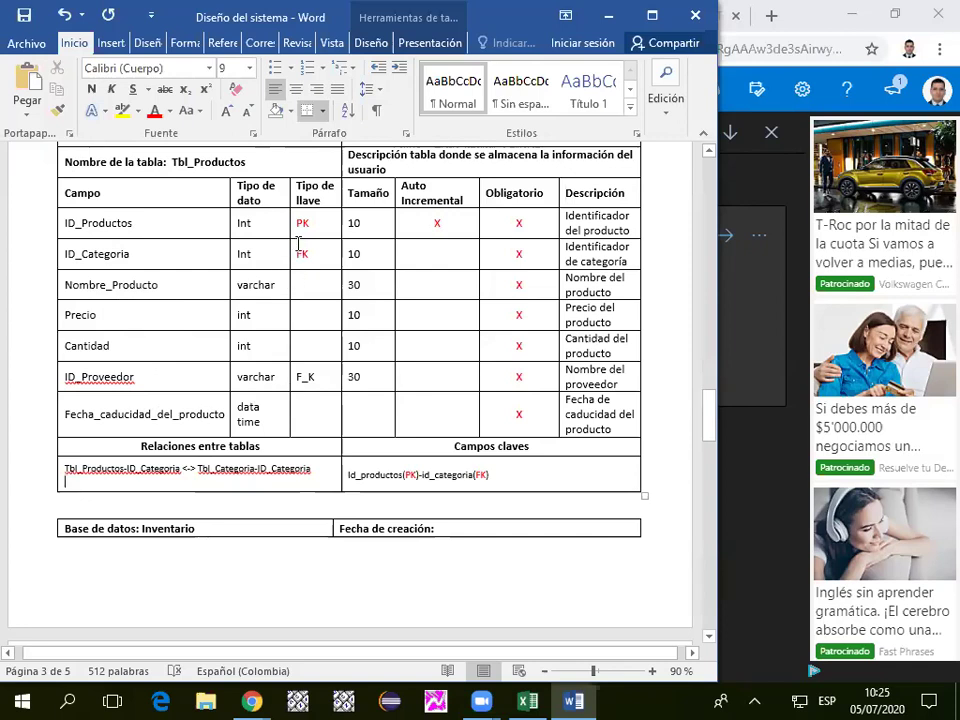
Check the primary and foreign key fields of Tbl_Productos against its table relation and its Campos claves entry.
left_click_drag(309, 223, 118, 229)
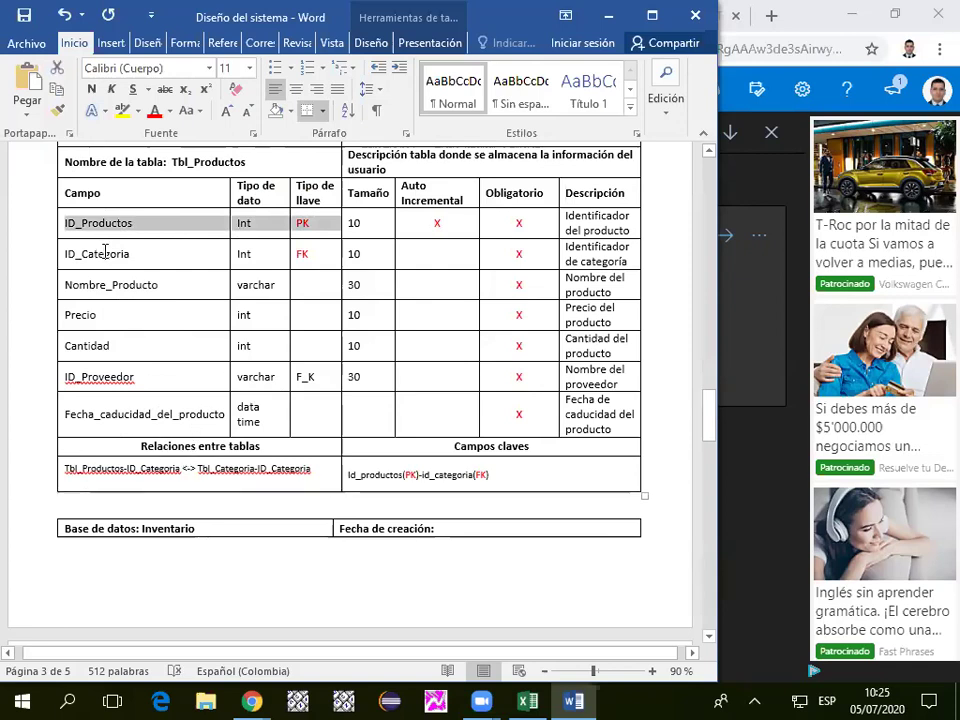
left_click(60, 253)
left_click(71, 223)
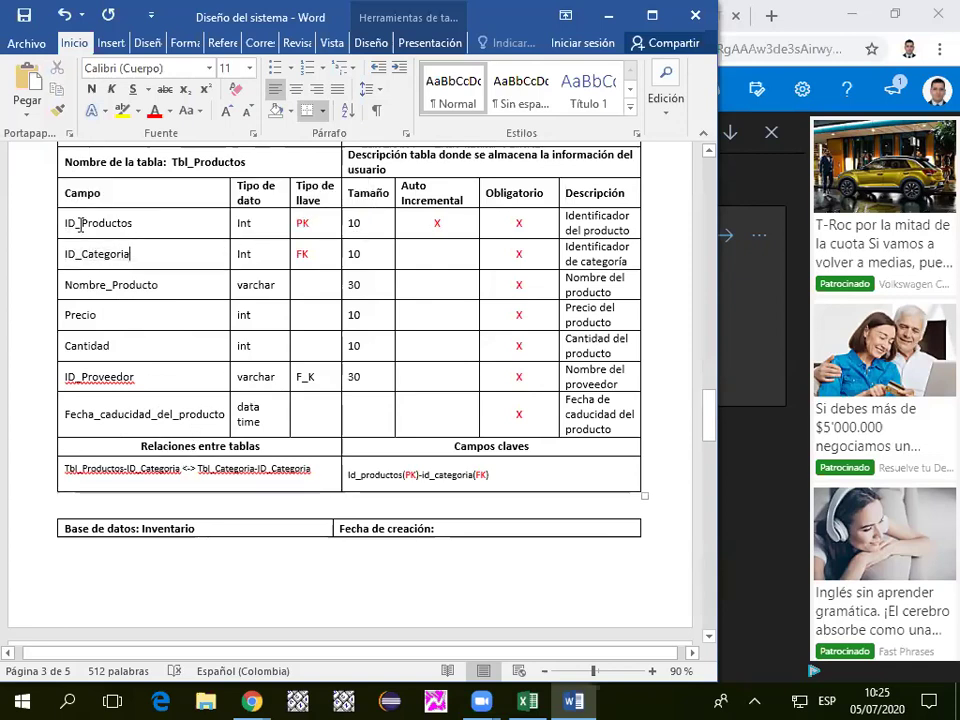
left_click_drag(133, 223, 66, 230)
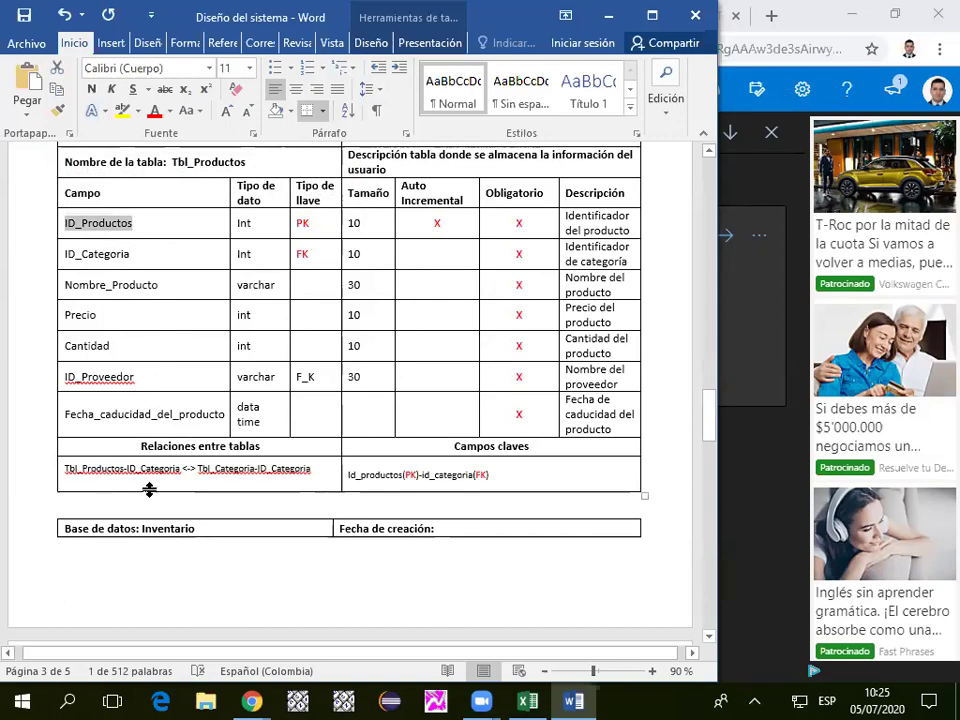
left_click(328, 472)
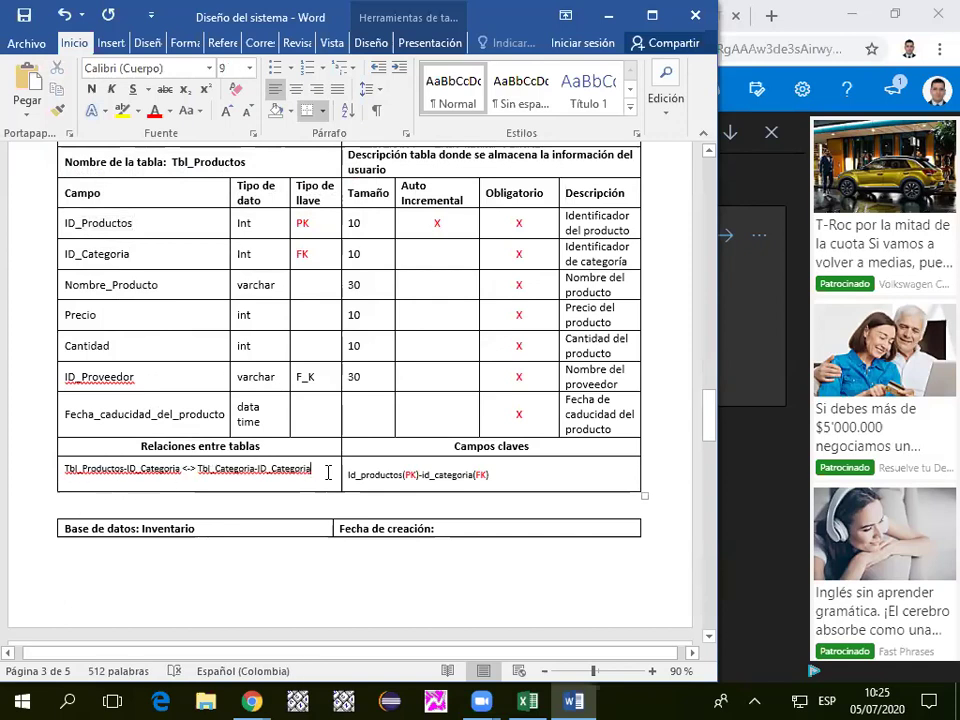
key("Down")
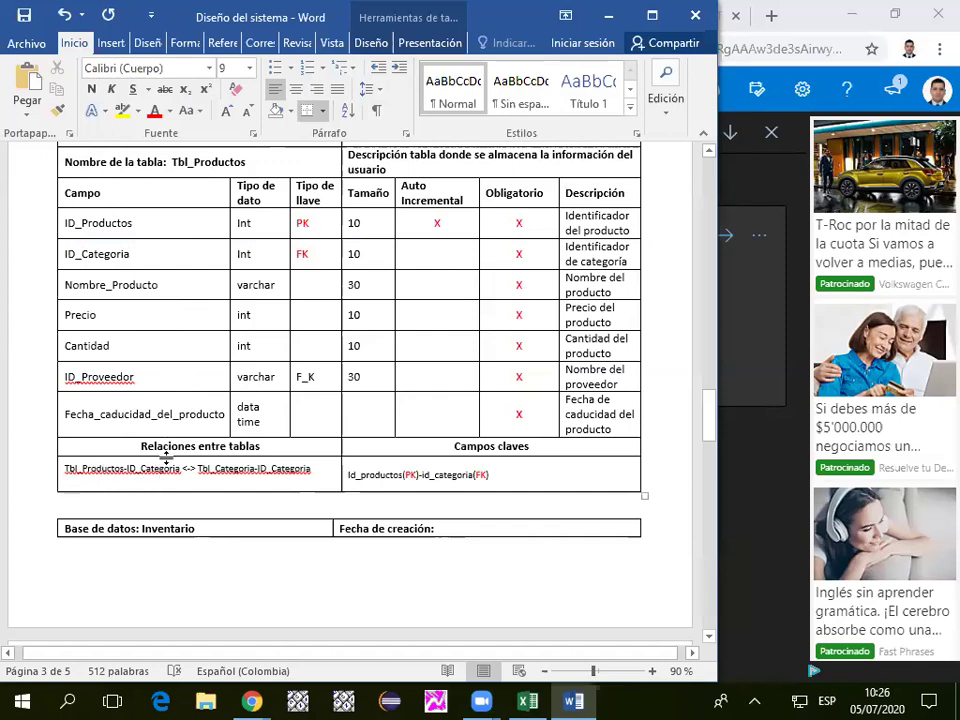
key("Down")
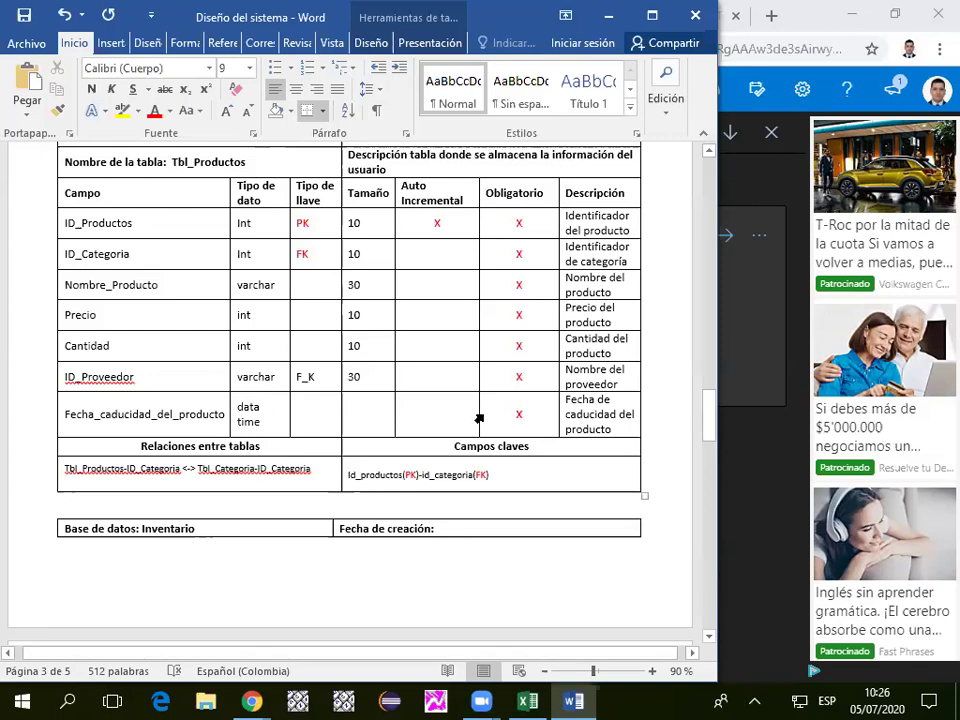
scroll(477, 357, "up", 1)
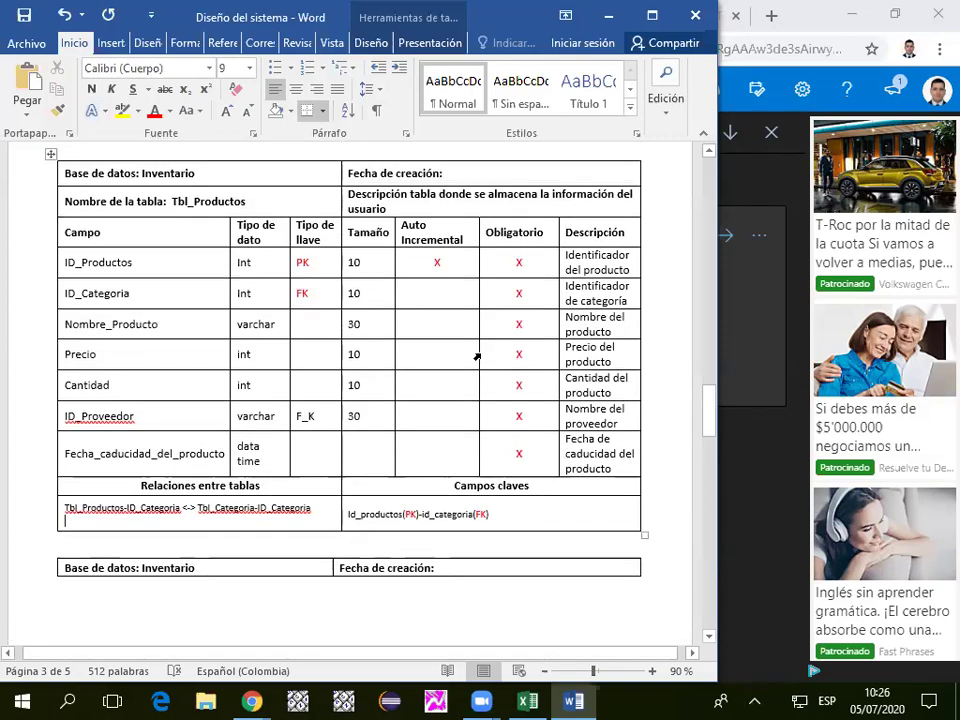
scroll(414, 369, "down", 3)
left_click_drag(517, 392, 377, 393)
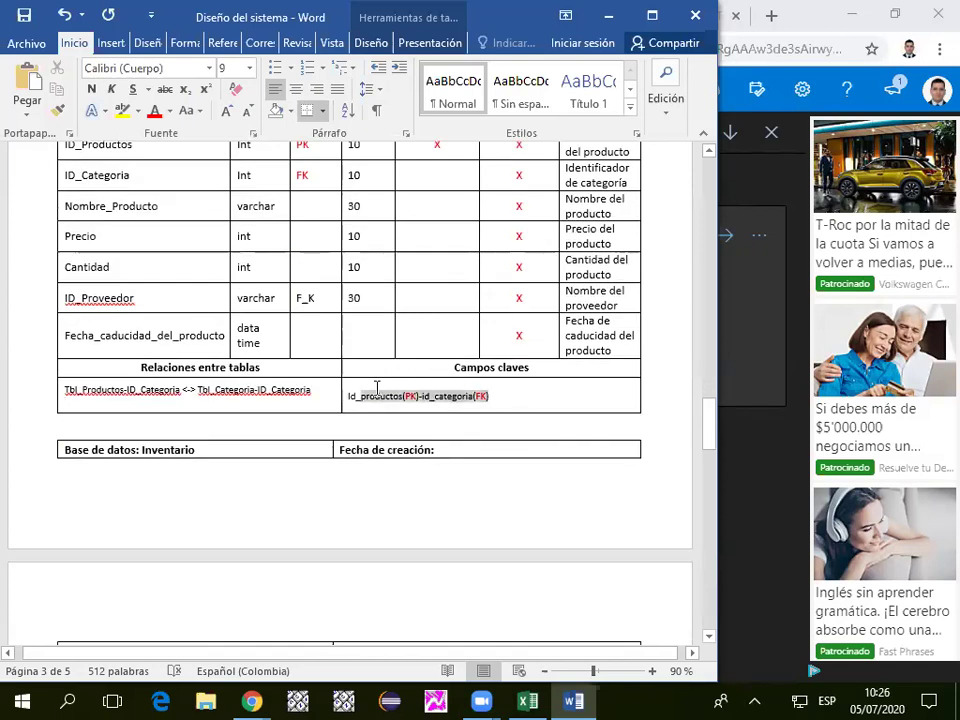
left_click(489, 394)
scroll(170, 260, "up", 1)
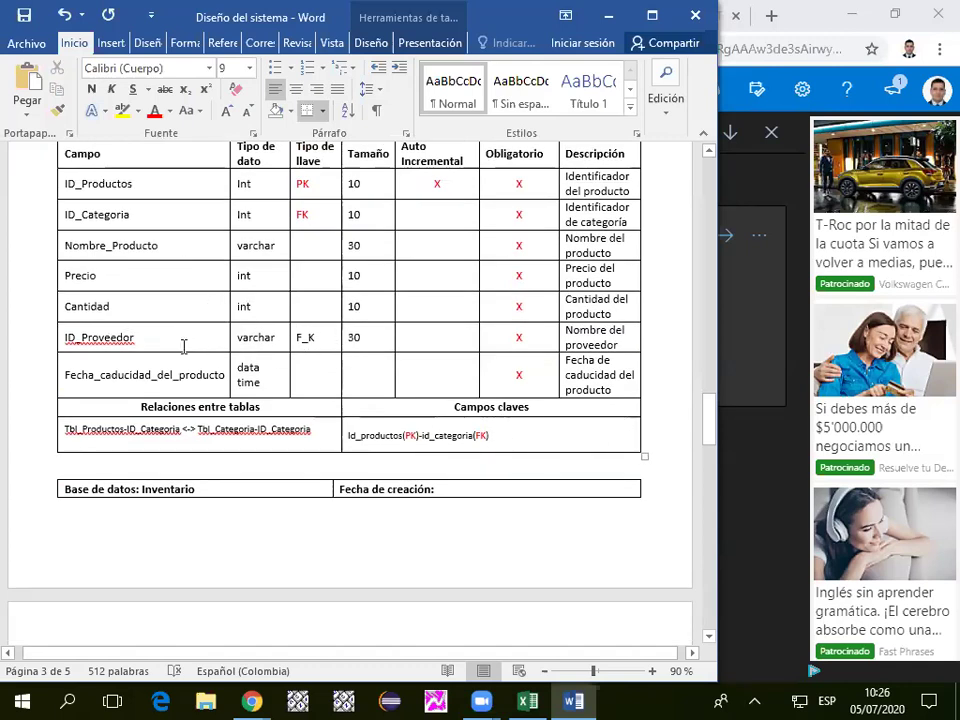
scroll(184, 346, "up", 1)
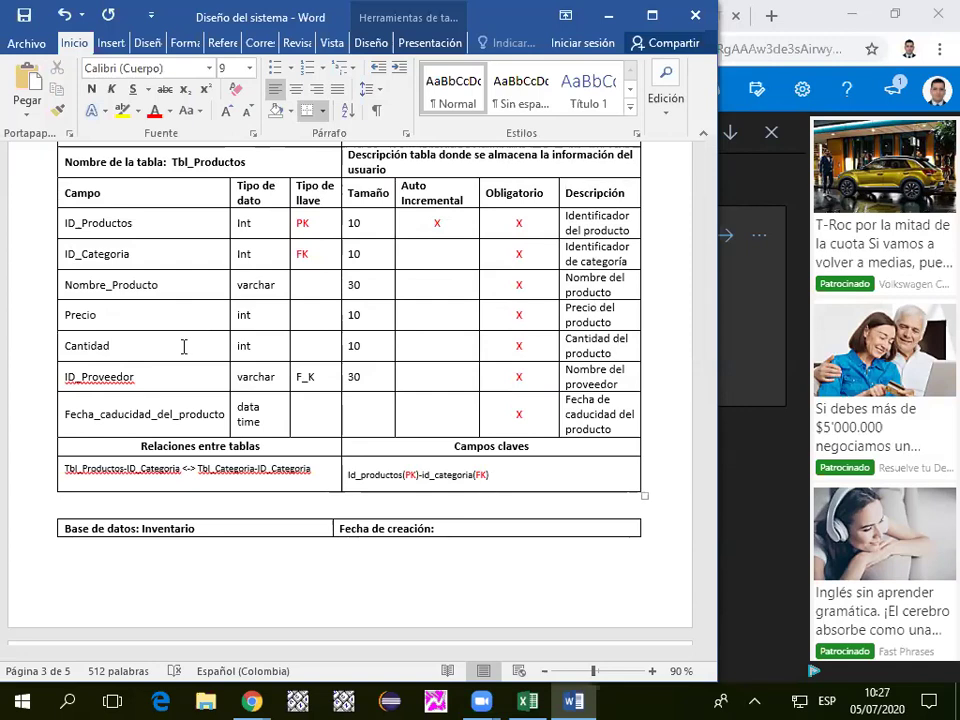
Insert an empty paragraph between the Tbl_Productos and Tbl_Factura tables.
scroll(272, 390, "down", 5)
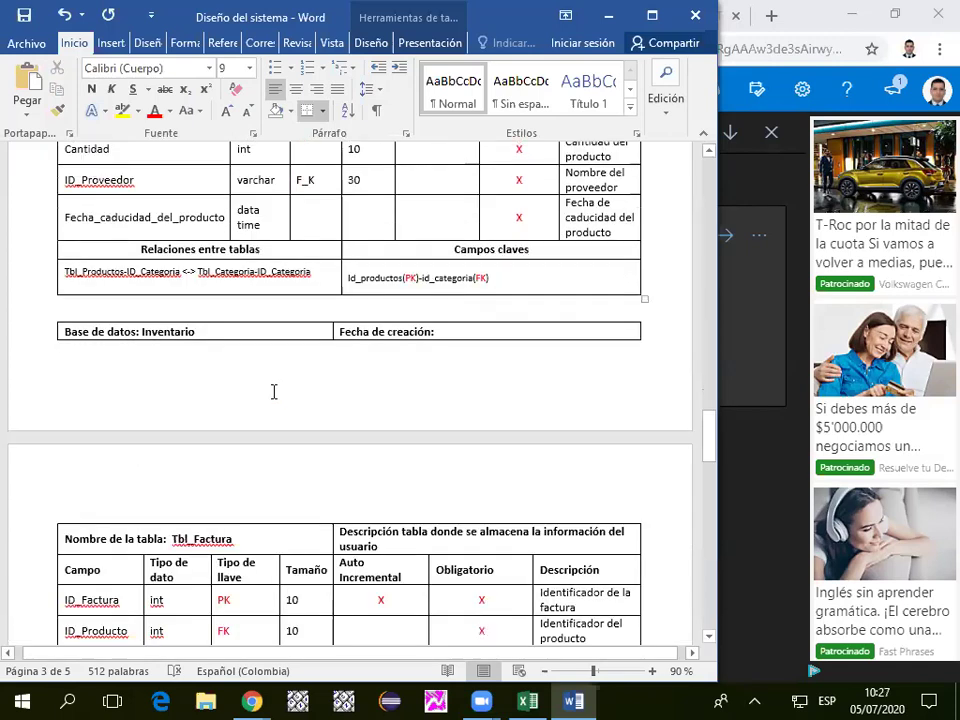
scroll(266, 300, "up", 2)
left_click(172, 340)
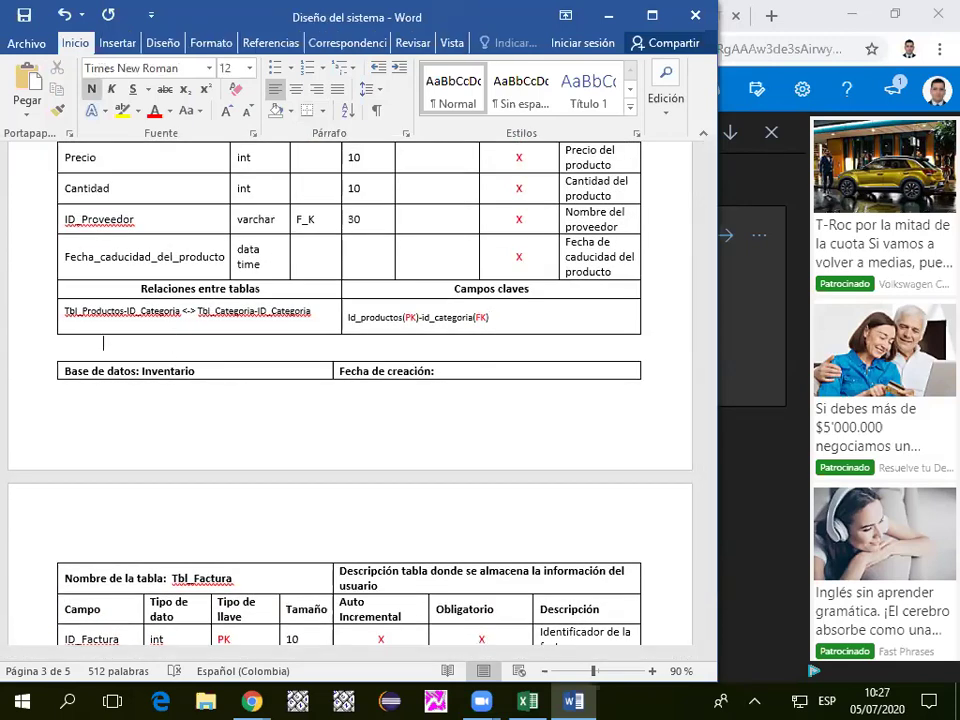
key("Return")
scroll(204, 345, "down", 3)
scroll(204, 345, "down", 3)
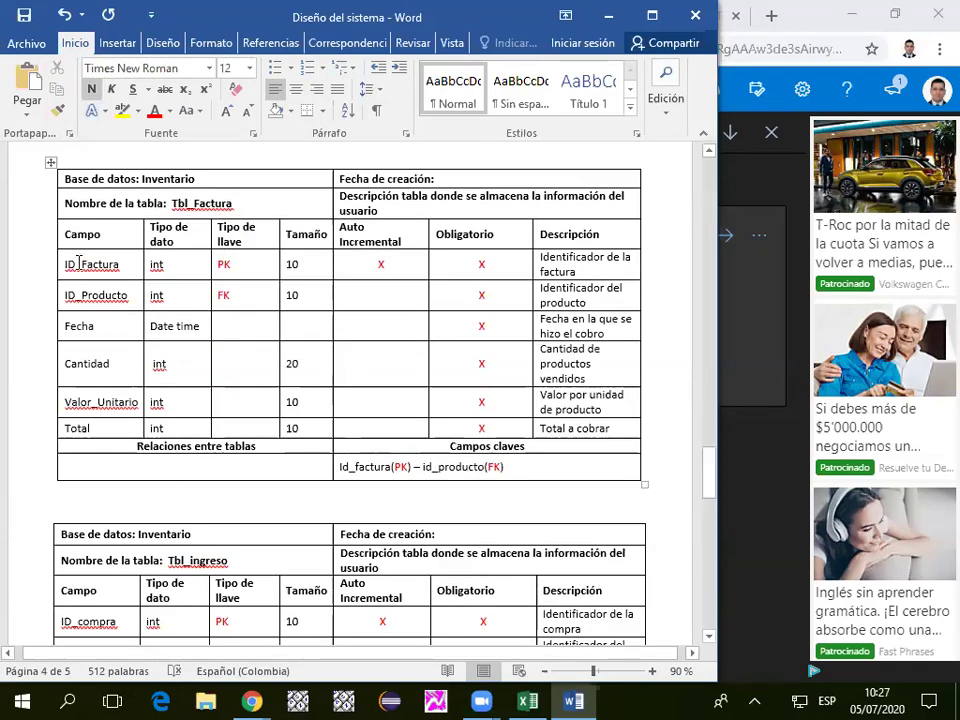
Compare Tbl_Factura's fields with tblFactura and tblDetallefactura in the Base de datos- Bepet workbook in Excel, and return to the Word document.
left_click_drag(73, 263, 119, 266)
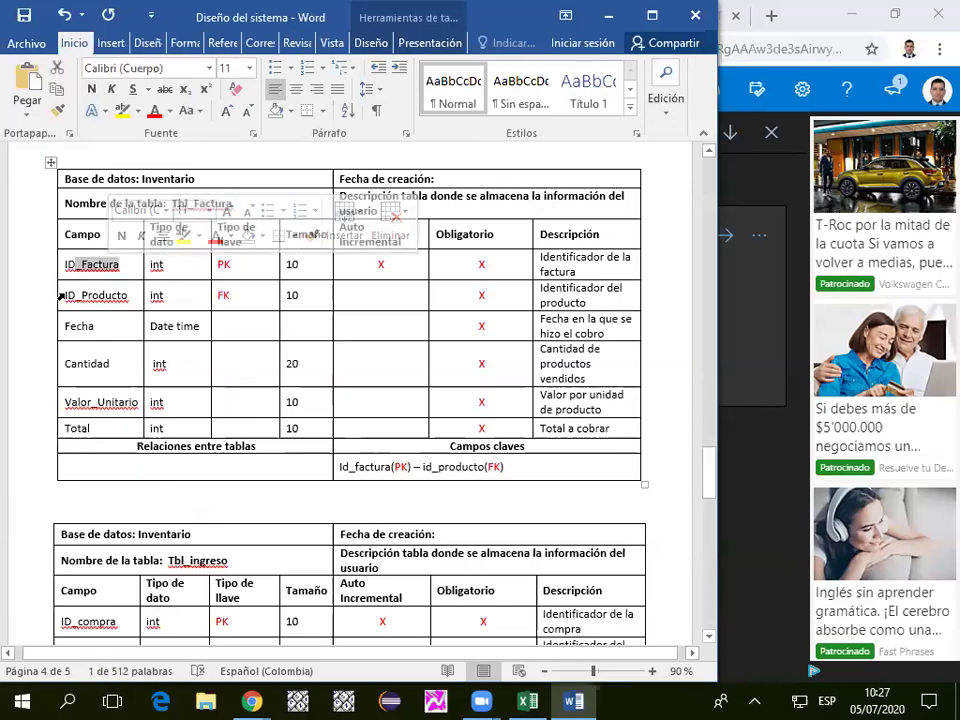
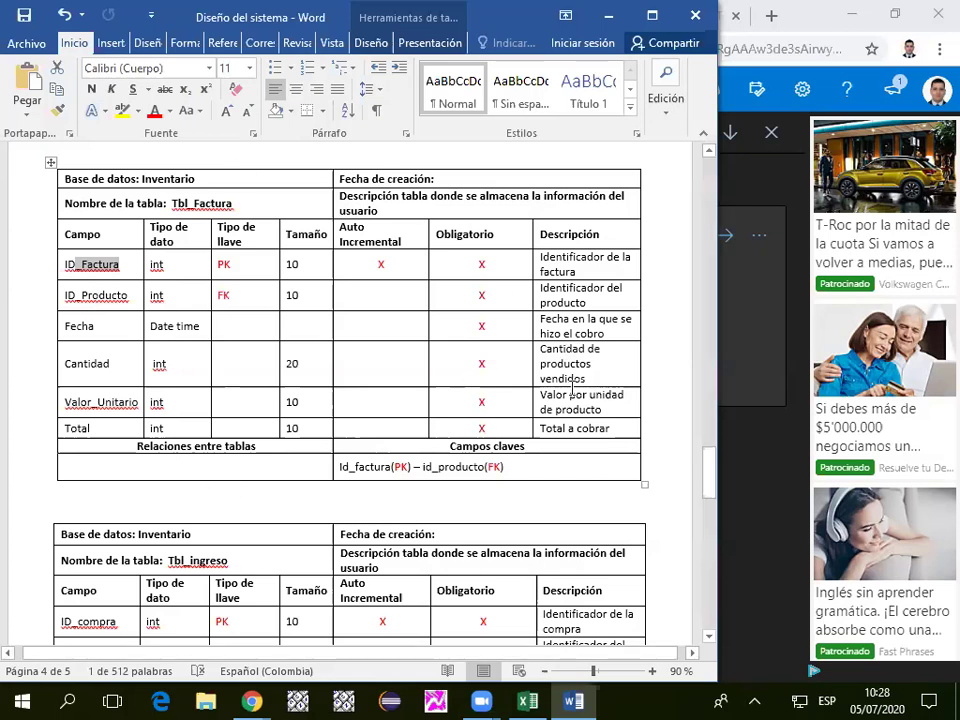
left_click(538, 699)
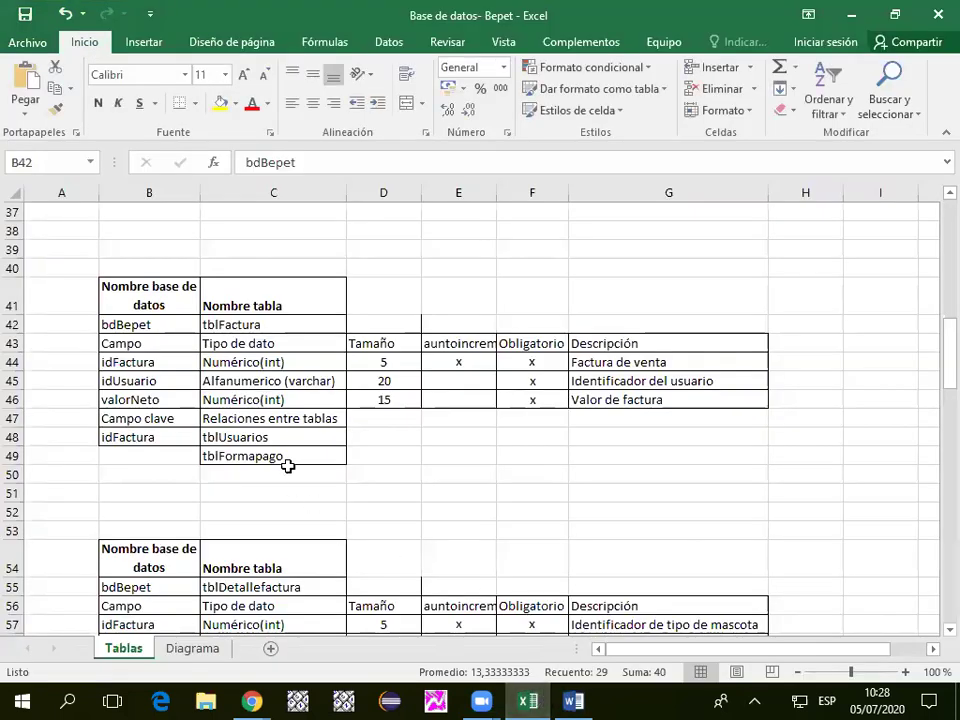
scroll(258, 415, "down", 2)
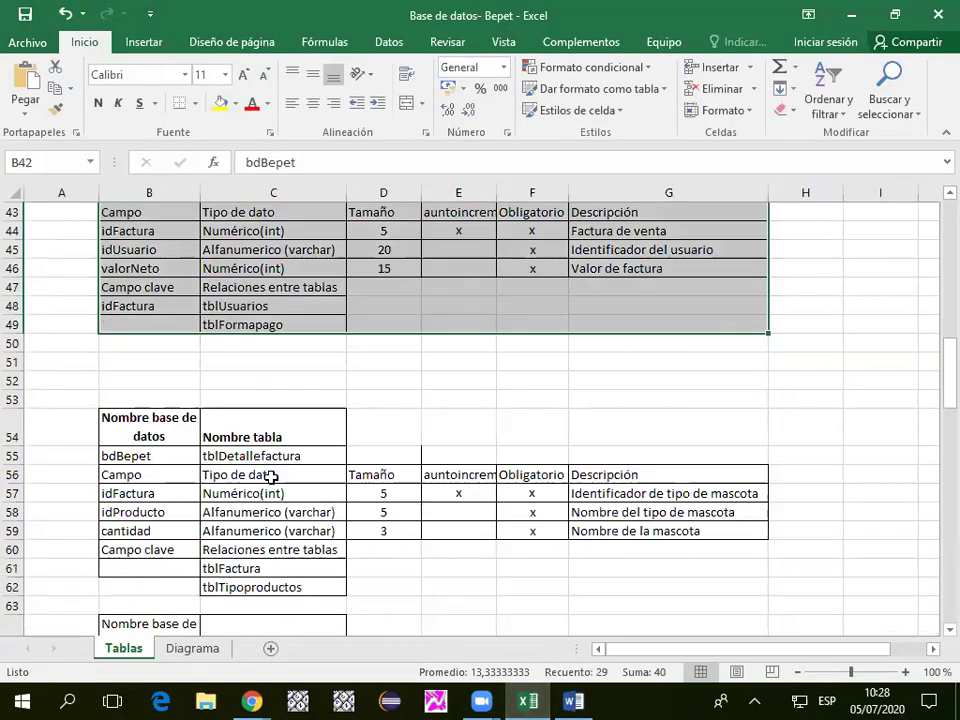
left_click(108, 367)
scroll(193, 420, "up", 1)
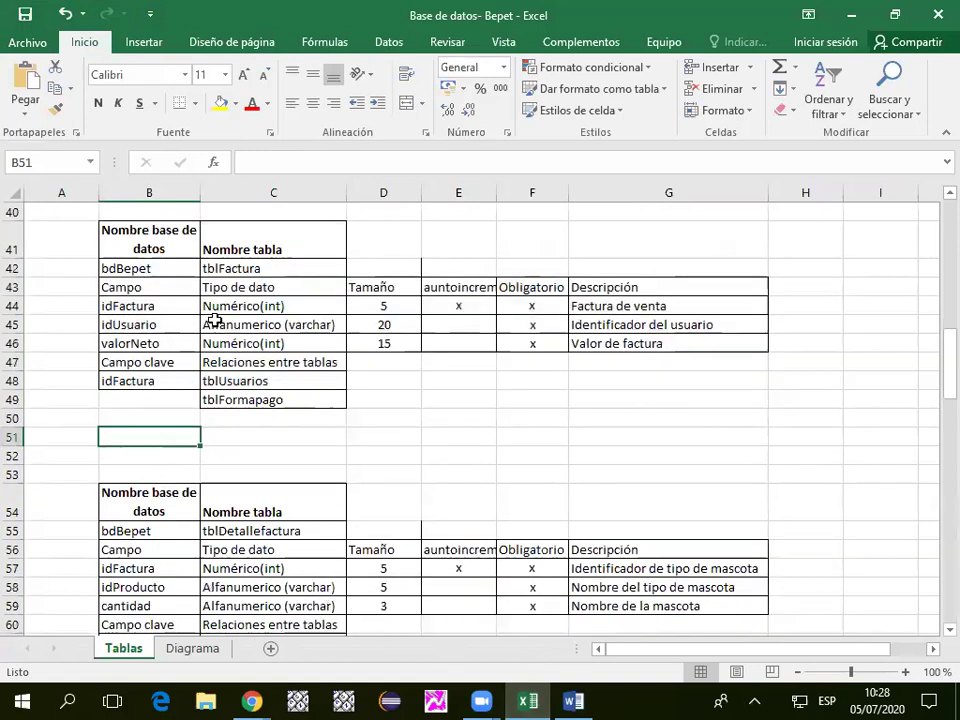
scroll(150, 497, "down", 1)
scroll(253, 456, "up", 1)
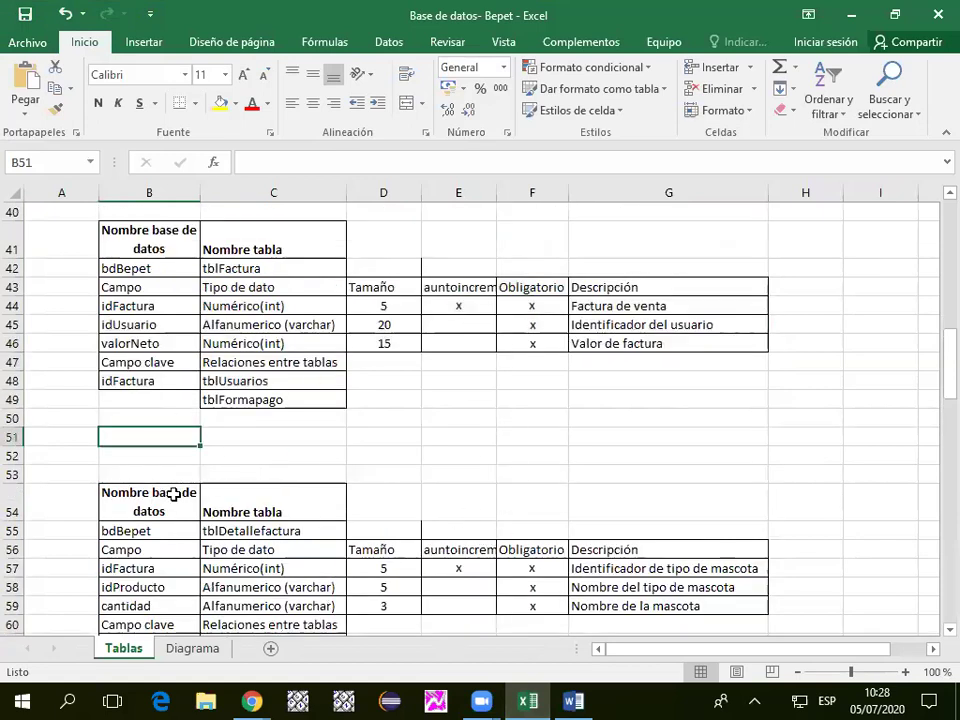
left_click(162, 325)
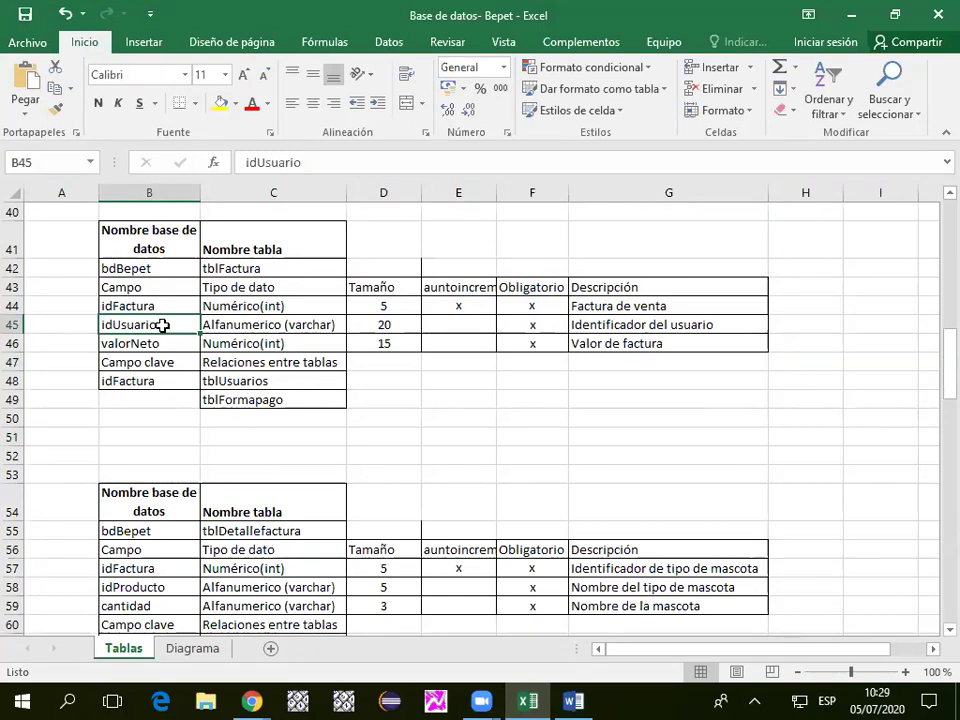
left_click(164, 343)
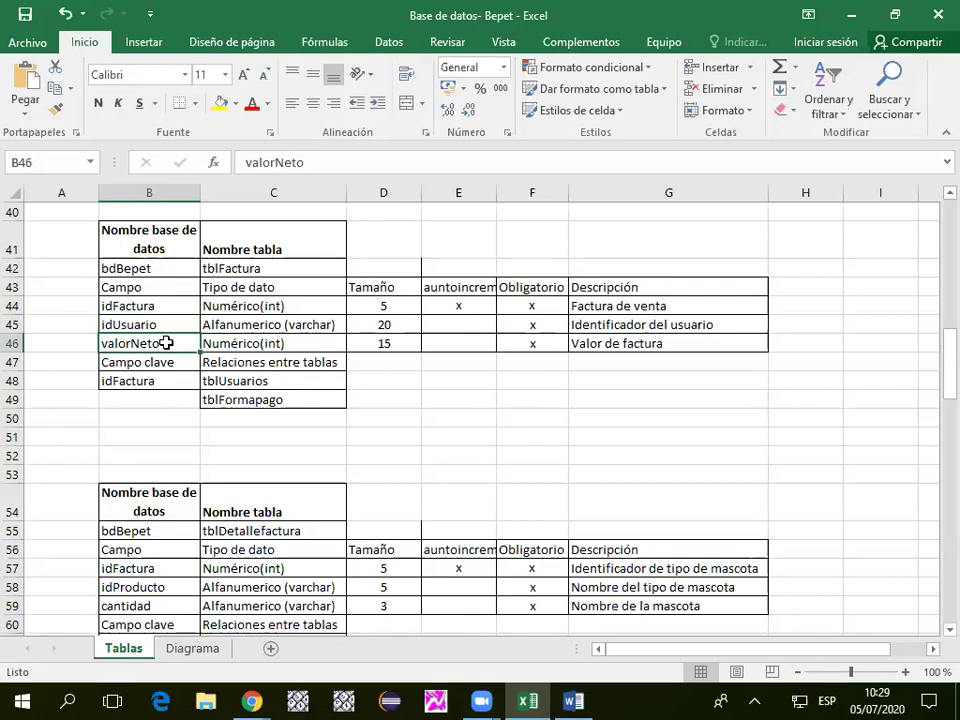
scroll(90, 395, "down", 1)
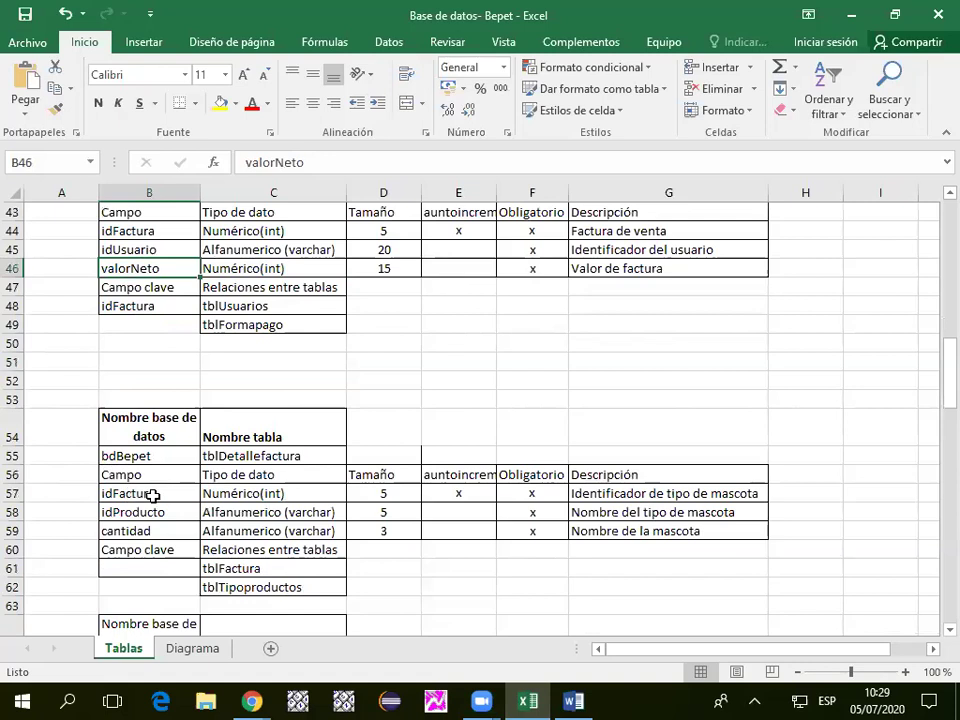
left_click(150, 494)
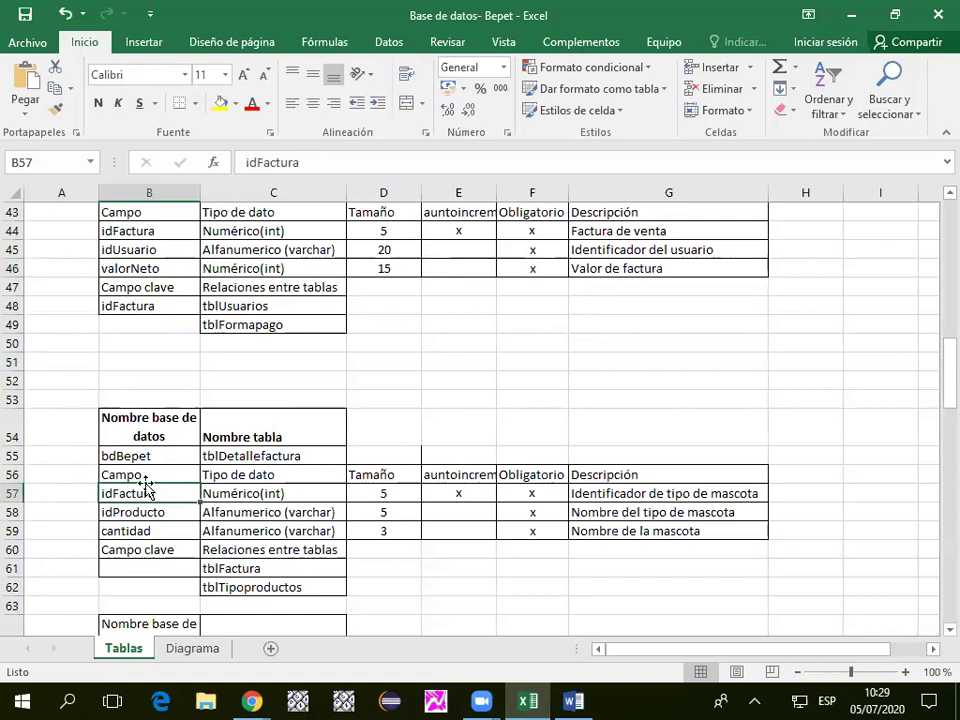
left_click(177, 514)
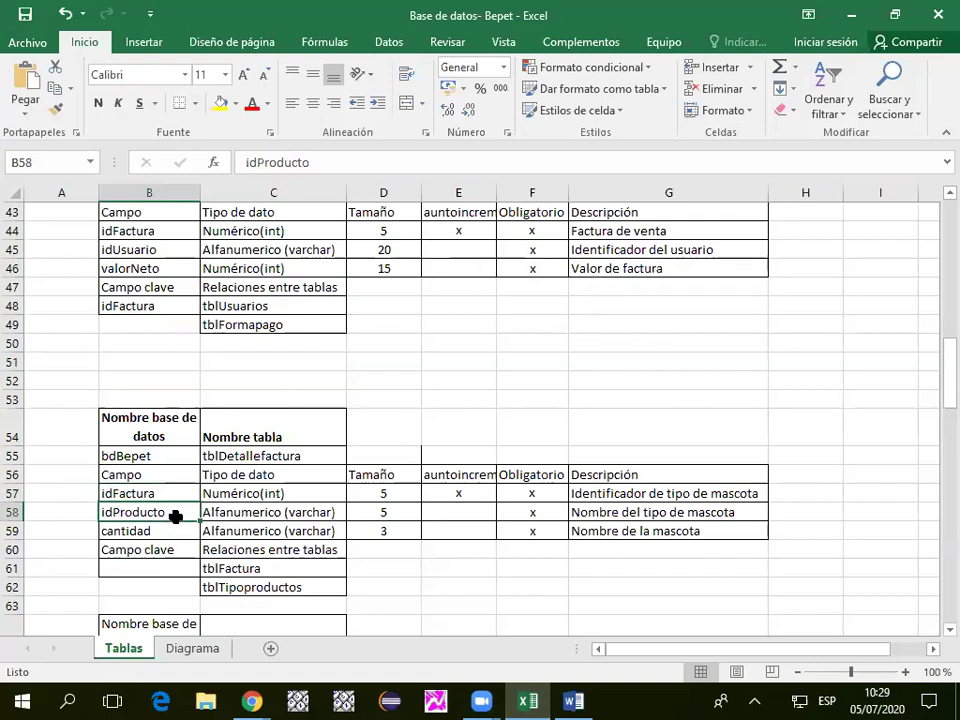
left_click(143, 530)
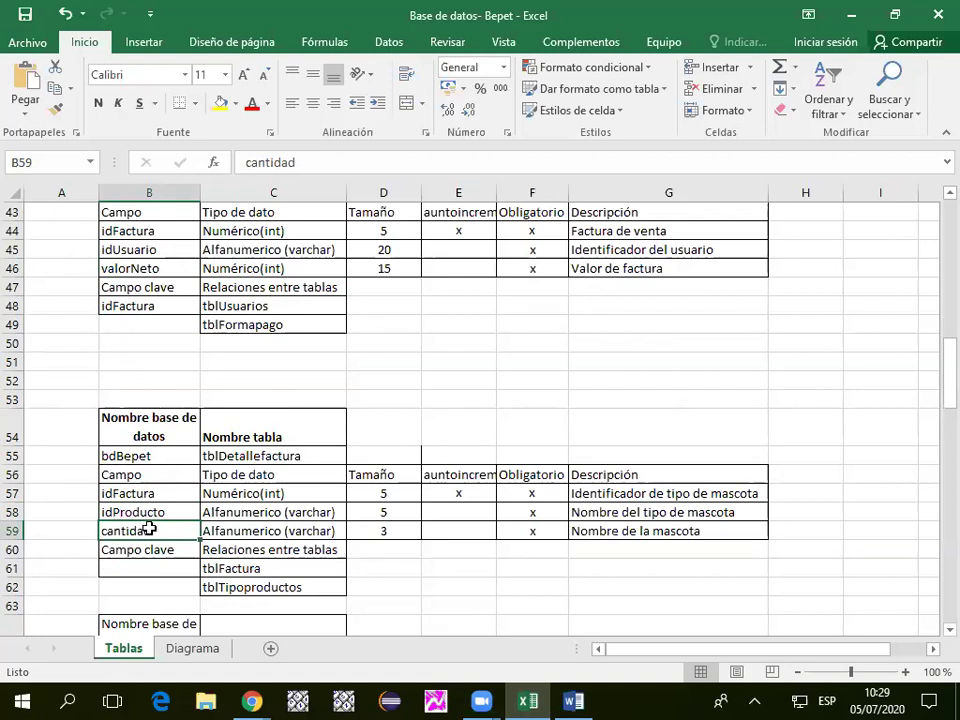
left_click(146, 268)
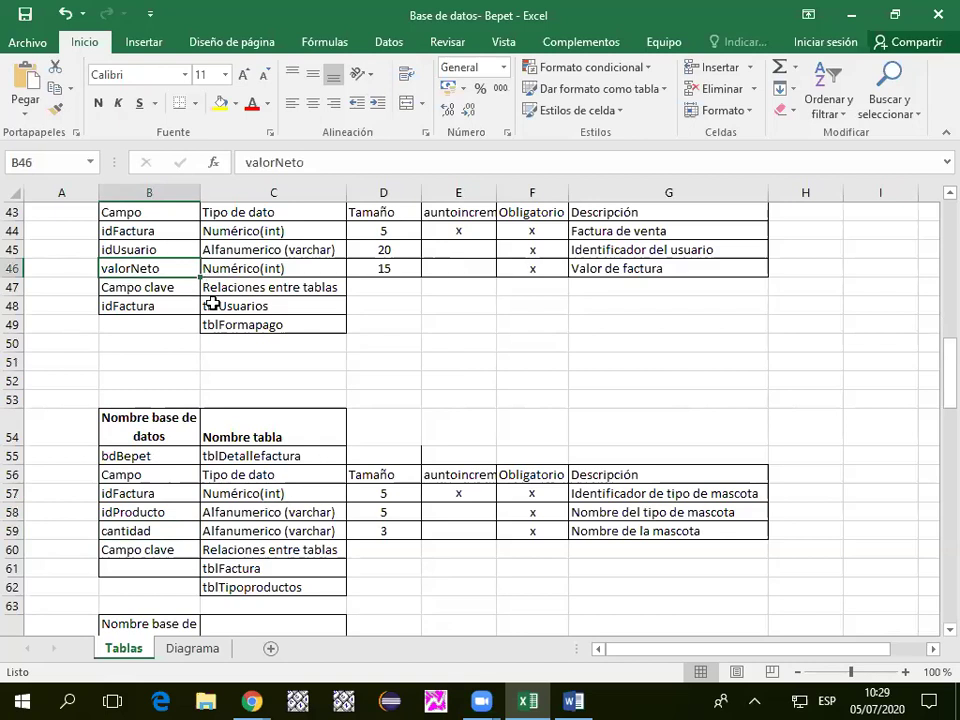
left_click(573, 701)
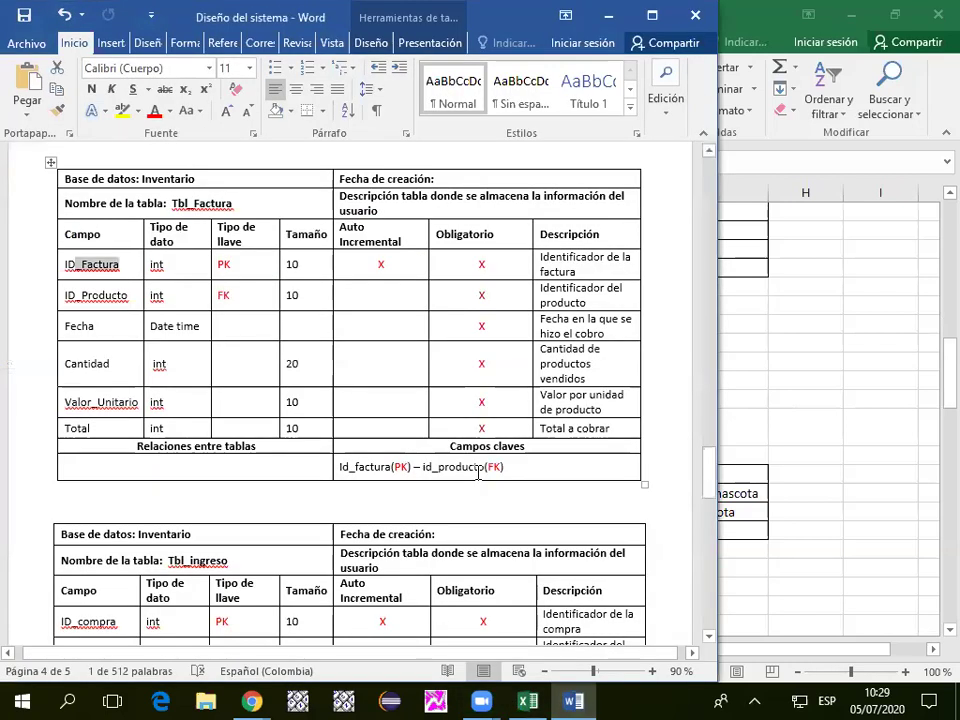
Examine the ID_Producto, Fecha, Cantidad, Valor_Unitario and Total fields in the Tbl_Factura table.
left_click_drag(66, 295, 606, 289)
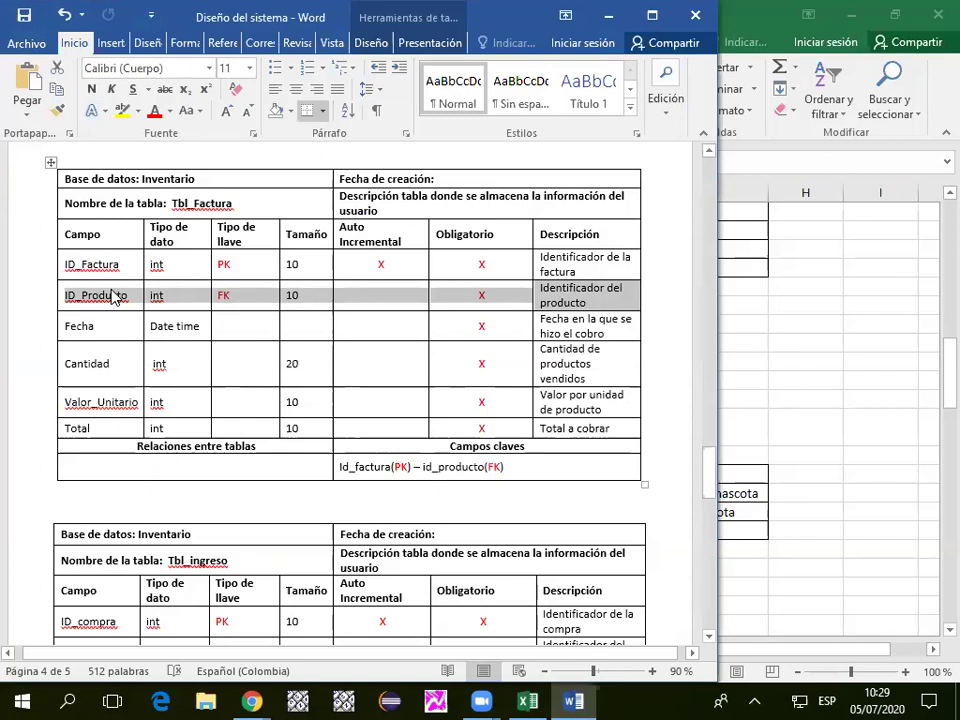
left_click(141, 266)
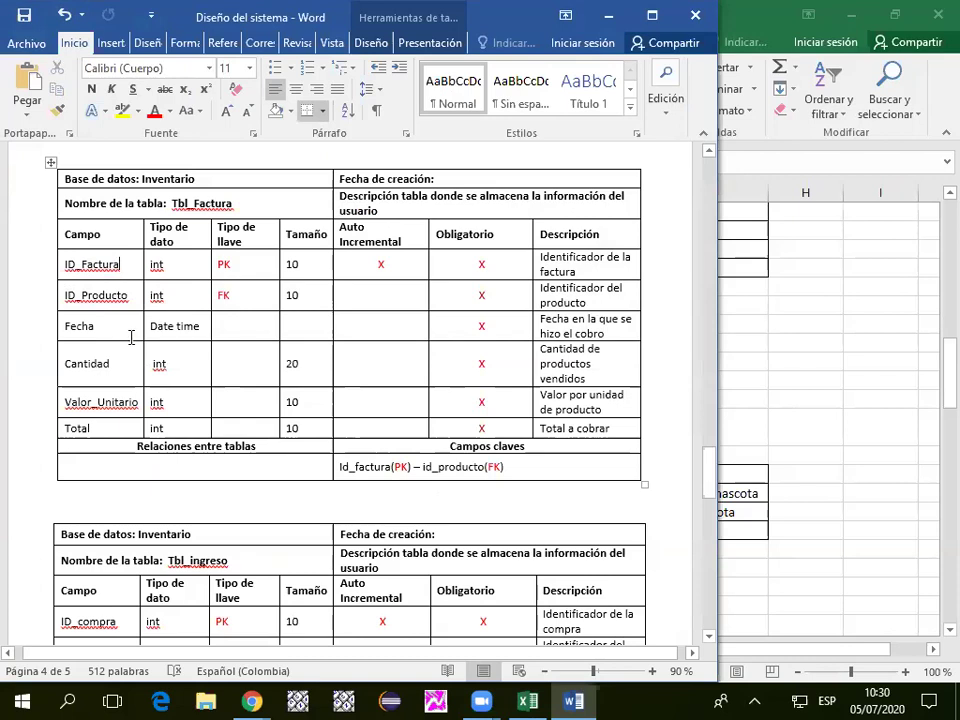
left_click_drag(69, 401, 560, 402)
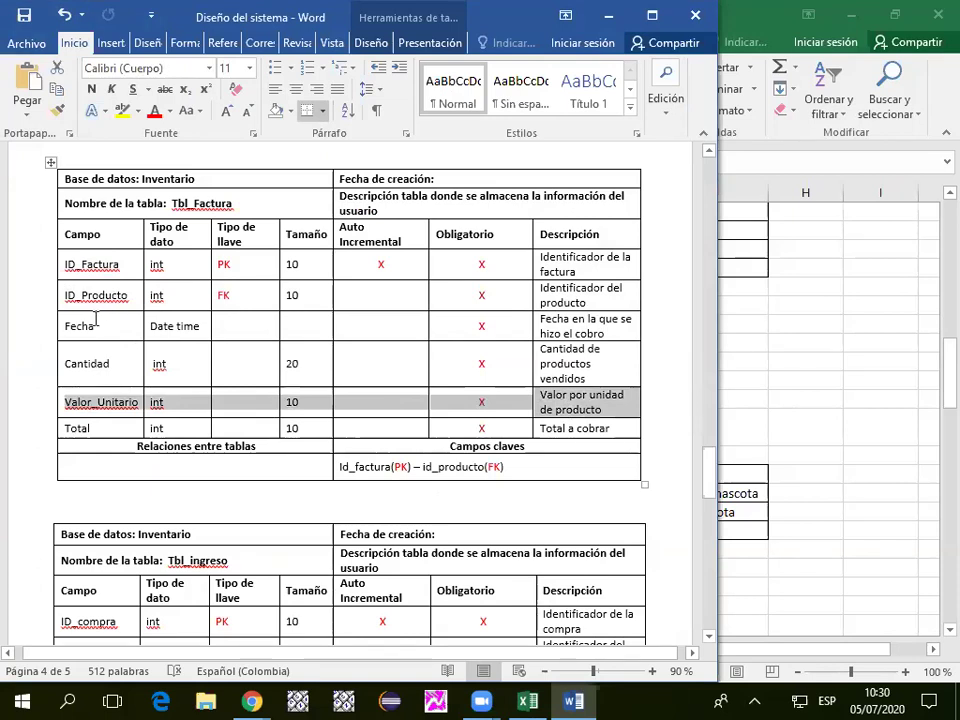
left_click_drag(76, 357, 600, 392)
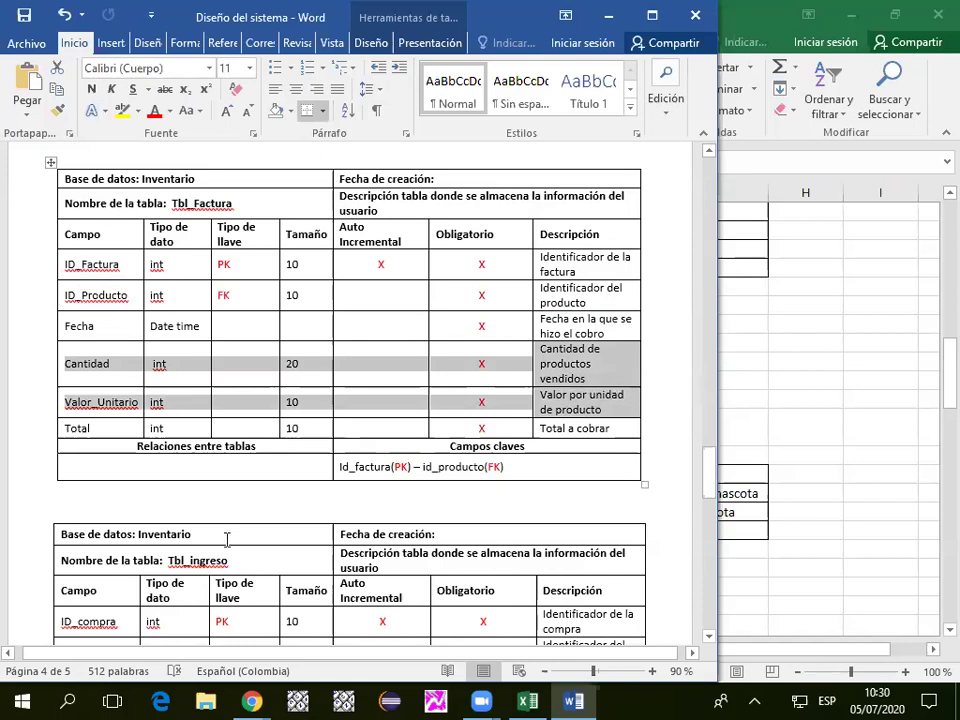
left_click(64, 326)
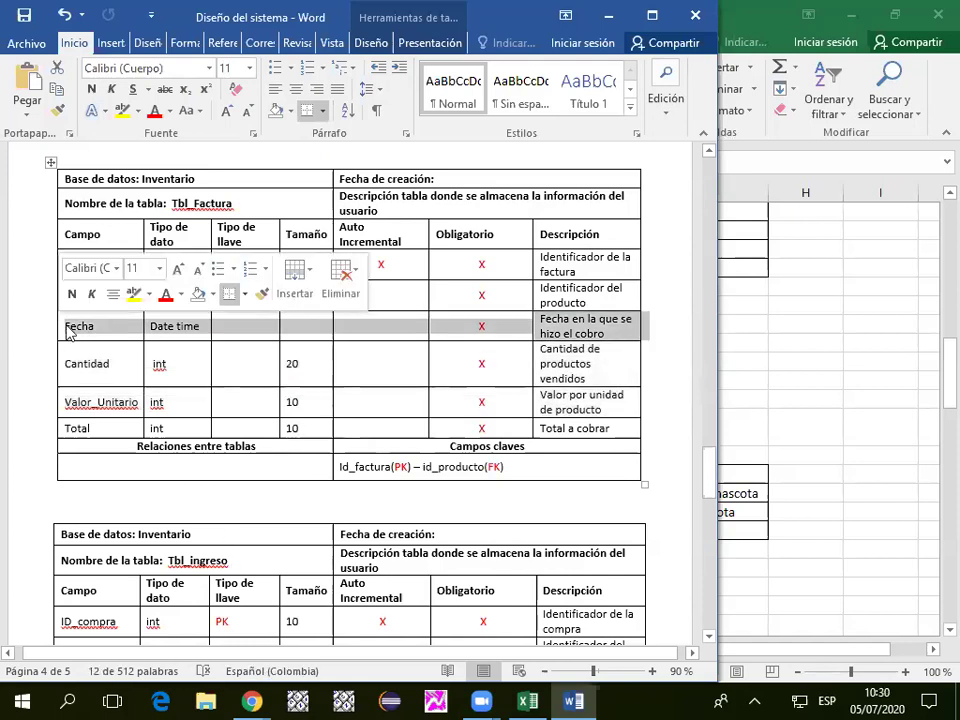
left_click(60, 429)
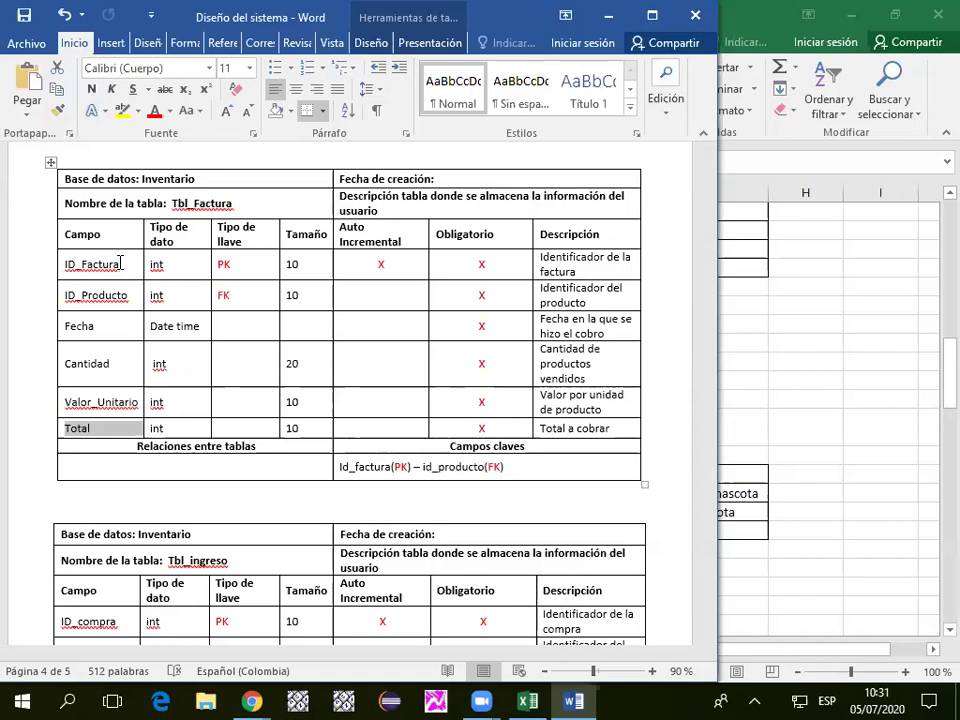
Examine the Tbl_ingreso table and compare it with the Tbl_Factura, Tbl_Productos and Tbl_Categoria tables before it.
scroll(257, 338, "down", 8)
scroll(258, 340, "up", 4)
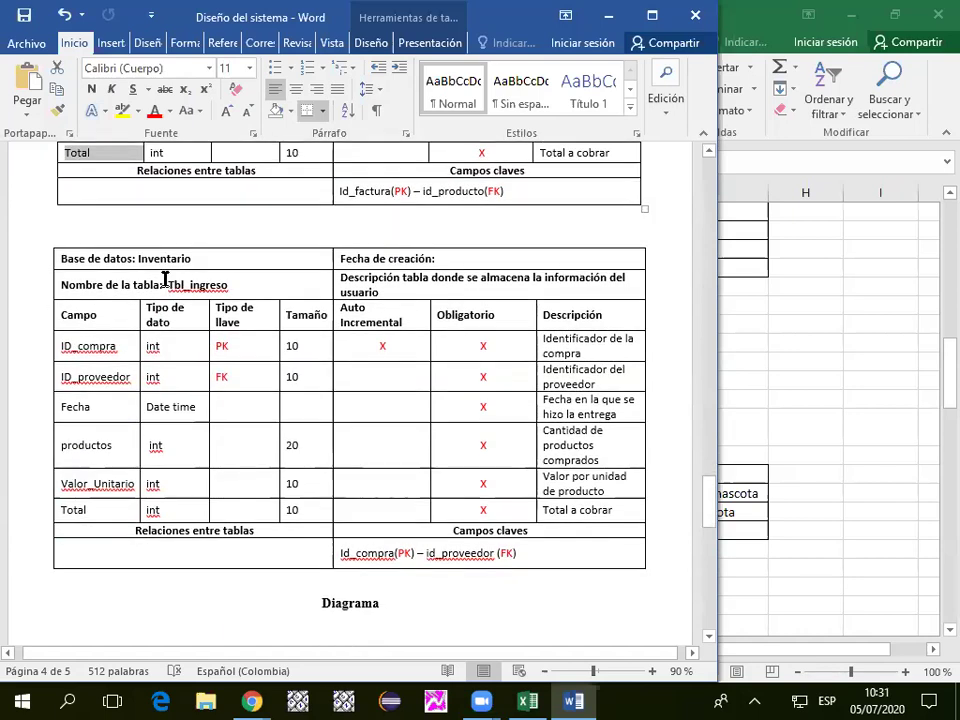
left_click_drag(253, 287, 157, 293)
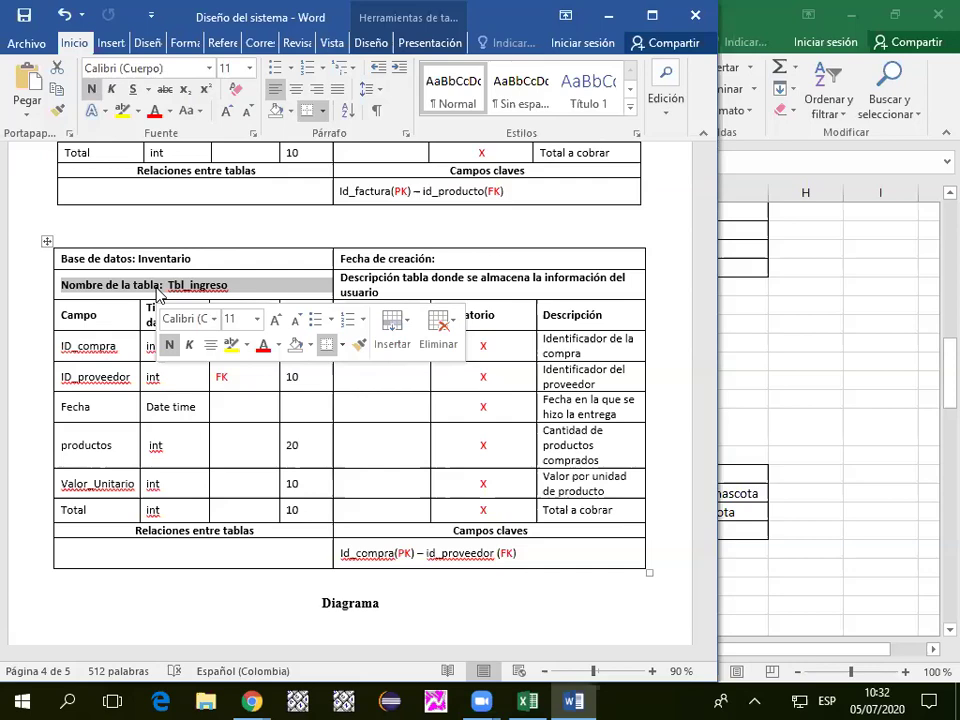
scroll(157, 300, "up", 8)
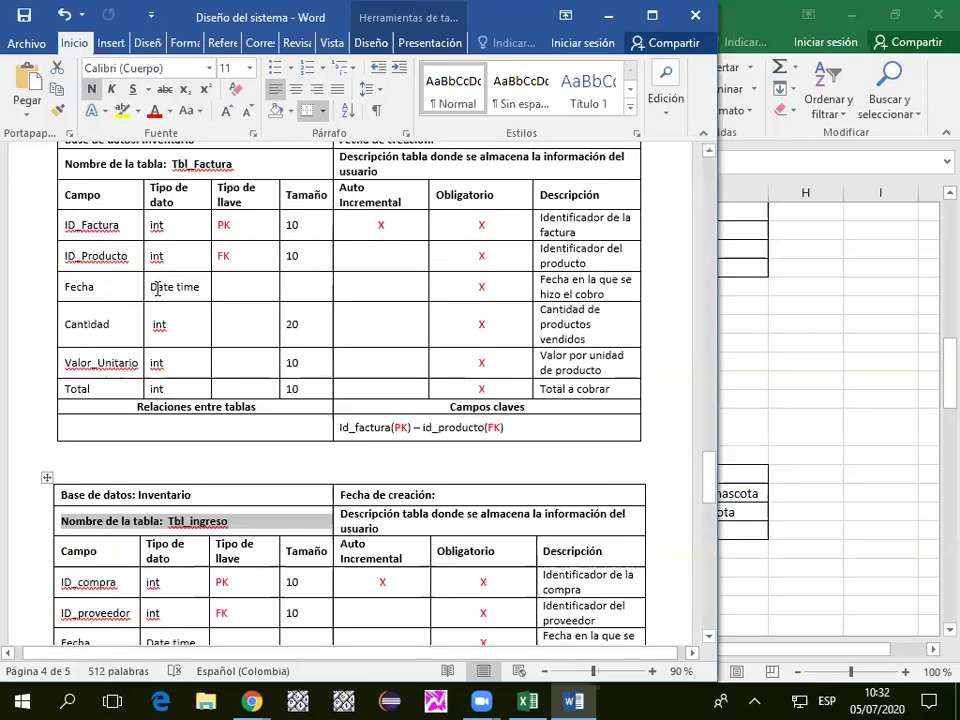
scroll(135, 425, "up", 20)
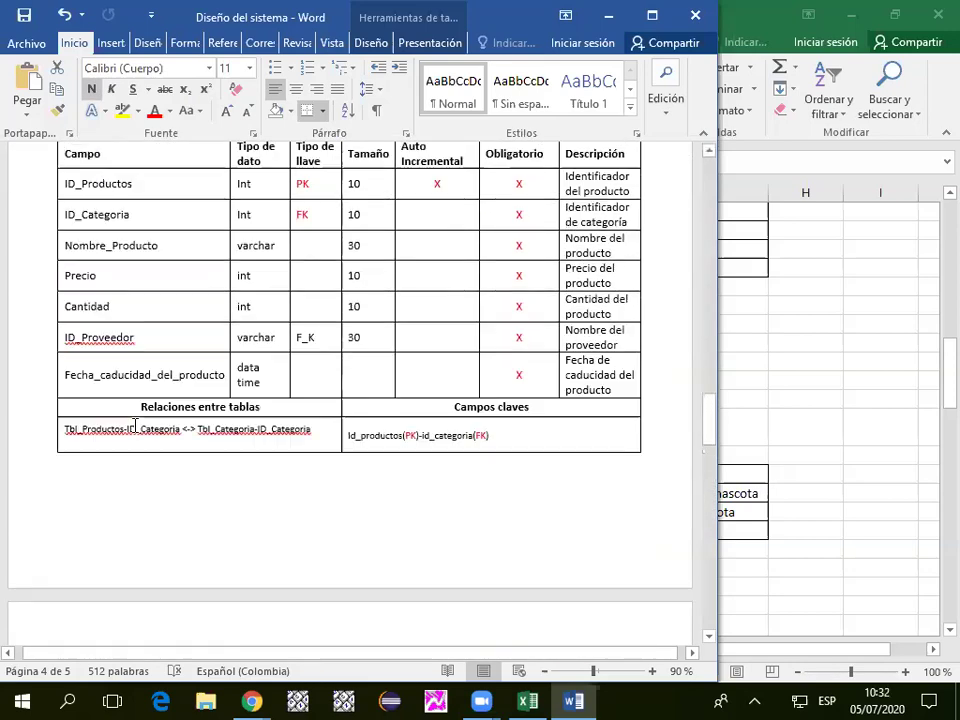
scroll(150, 412, "up", 10)
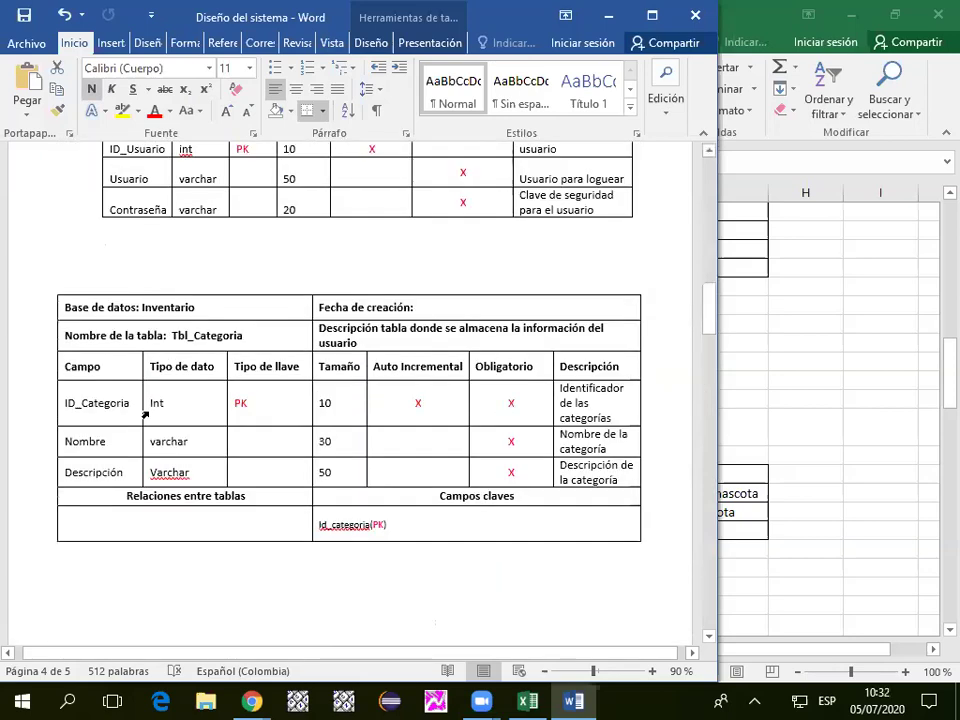
scroll(150, 412, "down", 10)
scroll(150, 412, "up", 8)
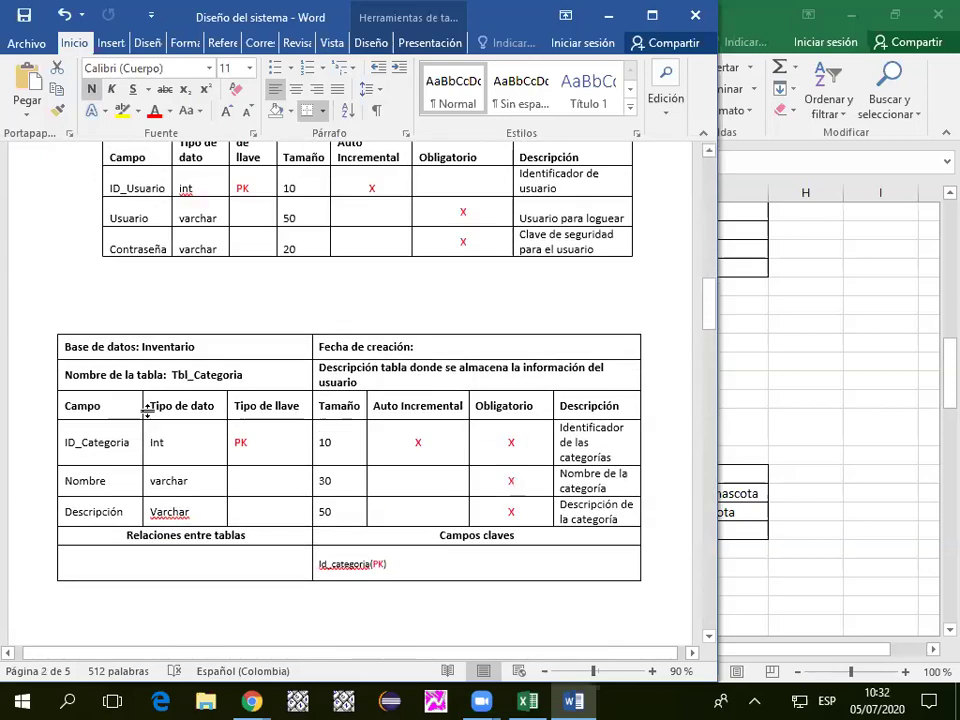
scroll(150, 412, "down", 12)
scroll(150, 412, "down", 20)
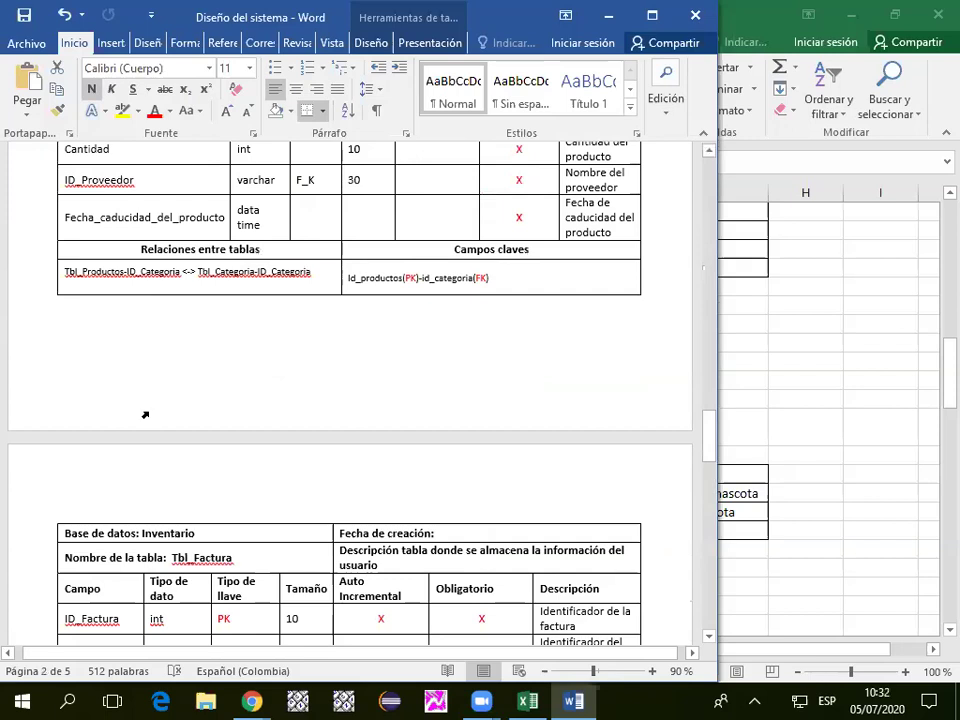
scroll(150, 411, "down", 5)
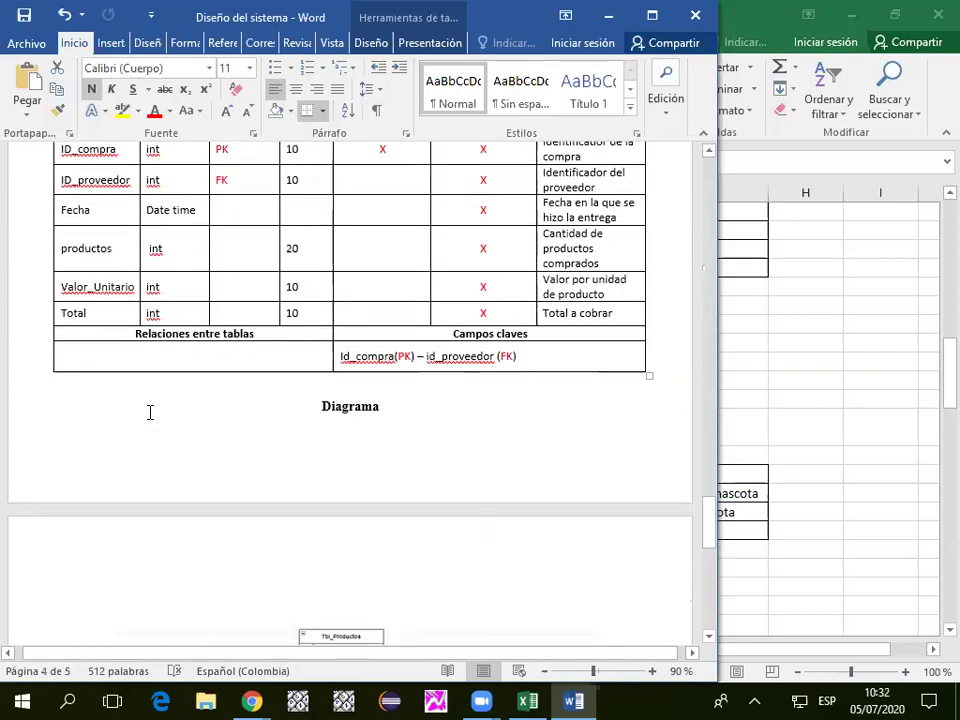
scroll(150, 411, "up", 5)
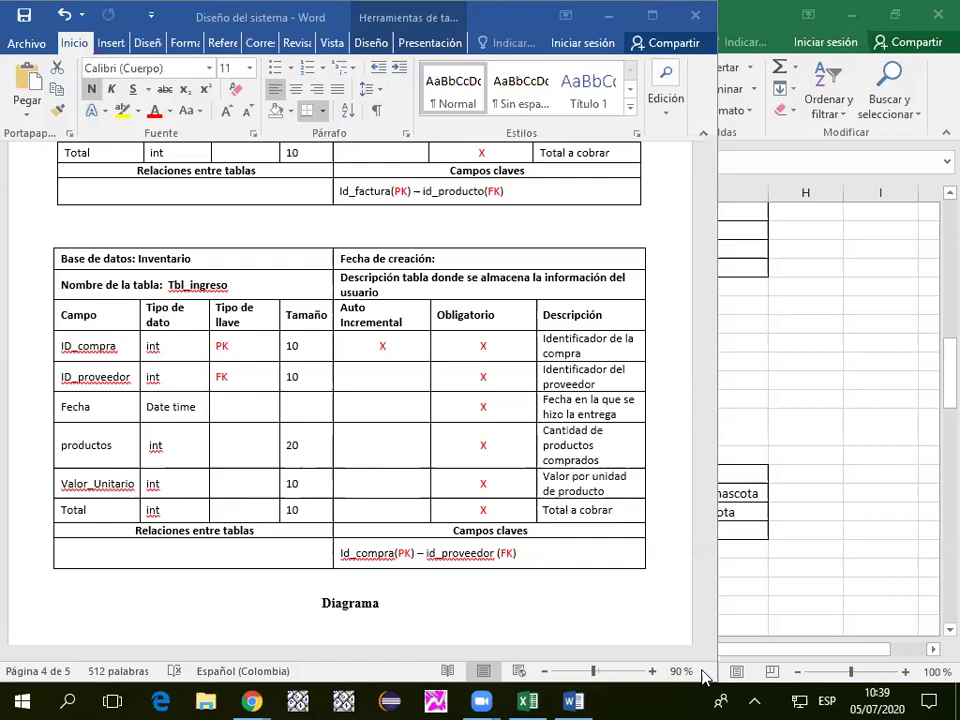
Look over the relationship diagram on the last page and compare it with the tables in the data dictionary.
scroll(272, 538, "down", 10)
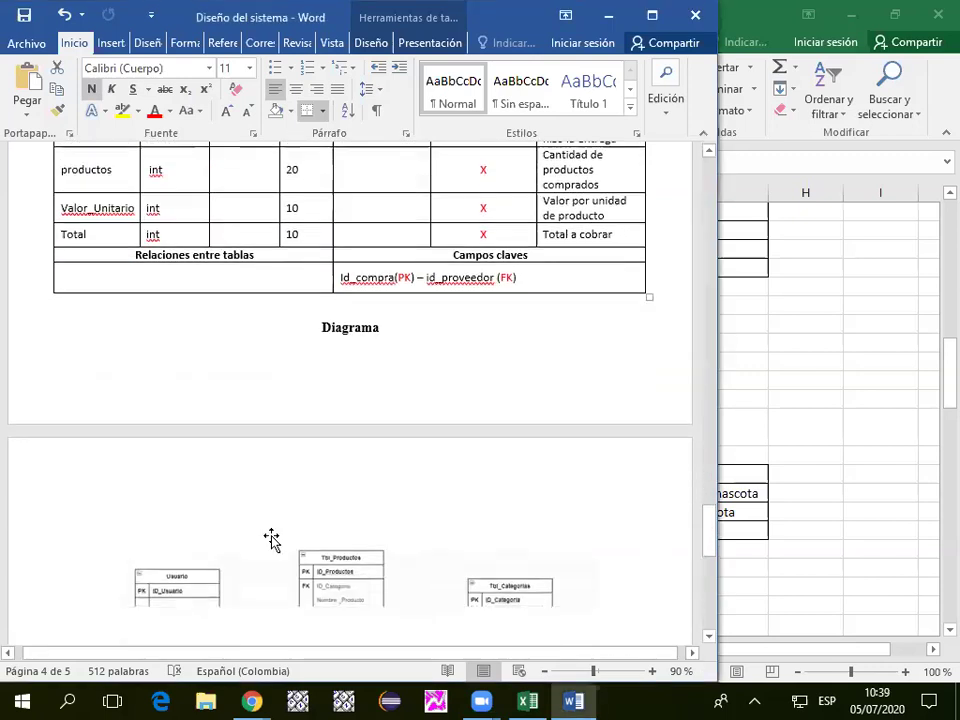
scroll(272, 540, "up", 4)
scroll(326, 486, "down", 6)
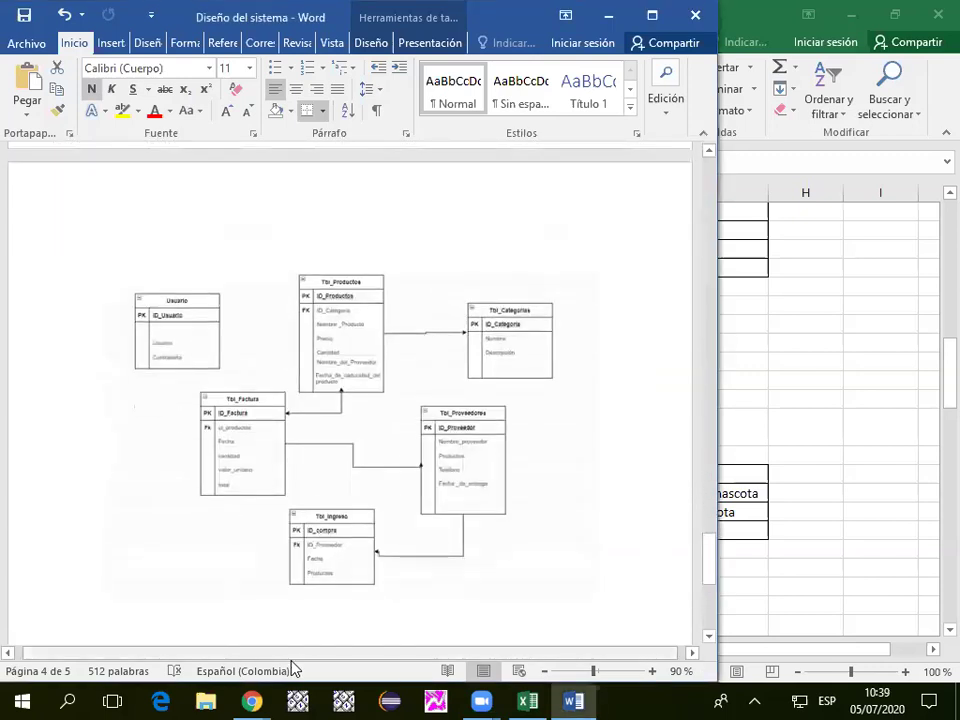
scroll(326, 485, "down", 3)
scroll(324, 488, "up", 15)
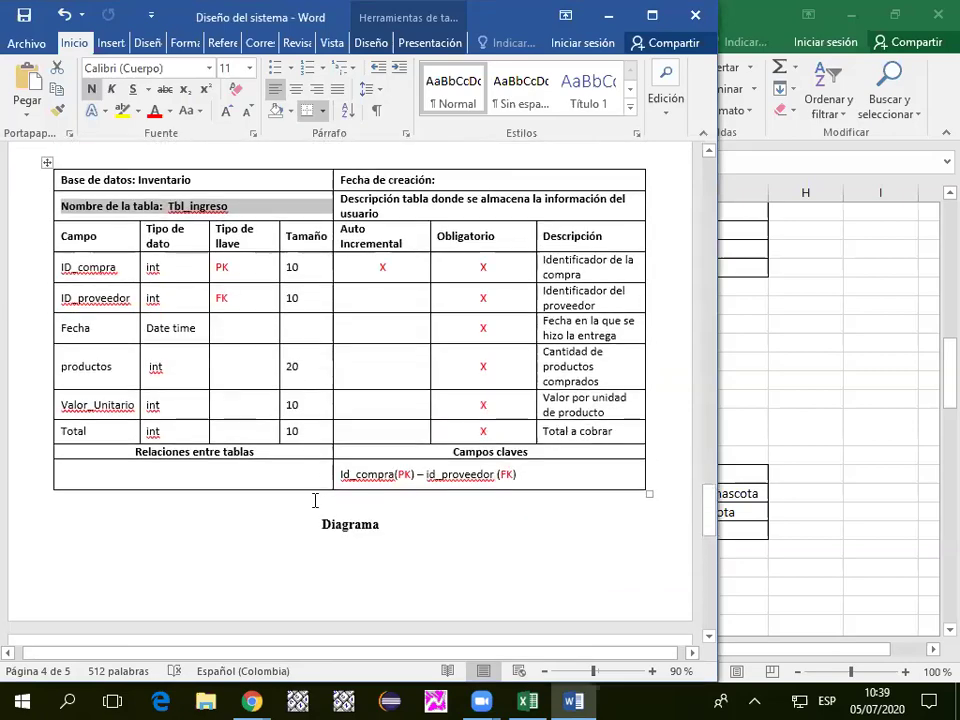
scroll(300, 490, "up", 20)
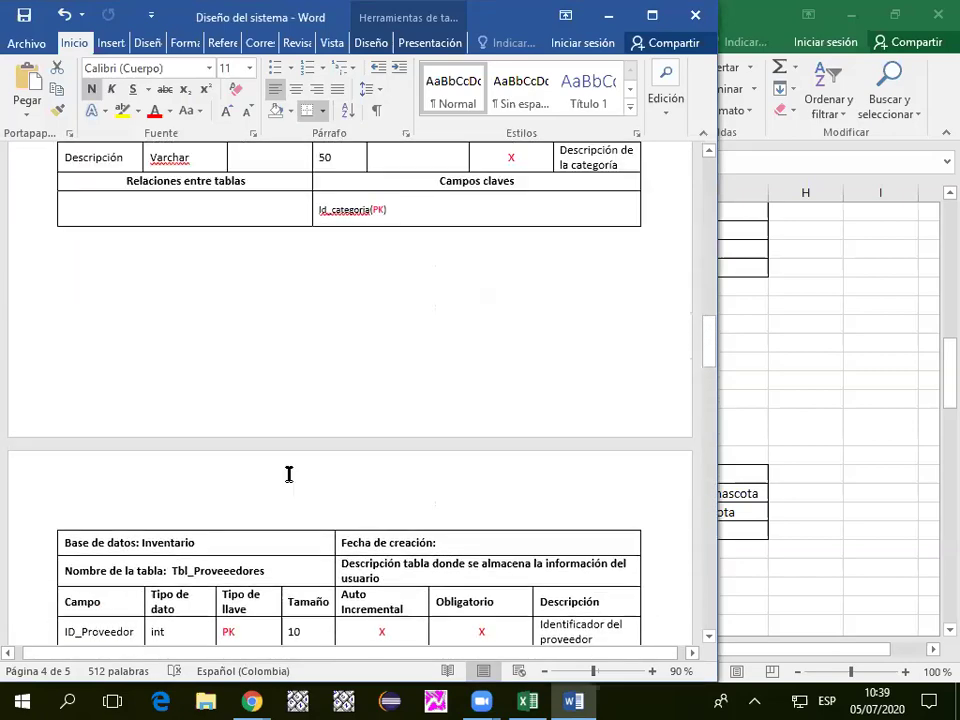
scroll(288, 474, "up", 6)
scroll(288, 472, "down", 12)
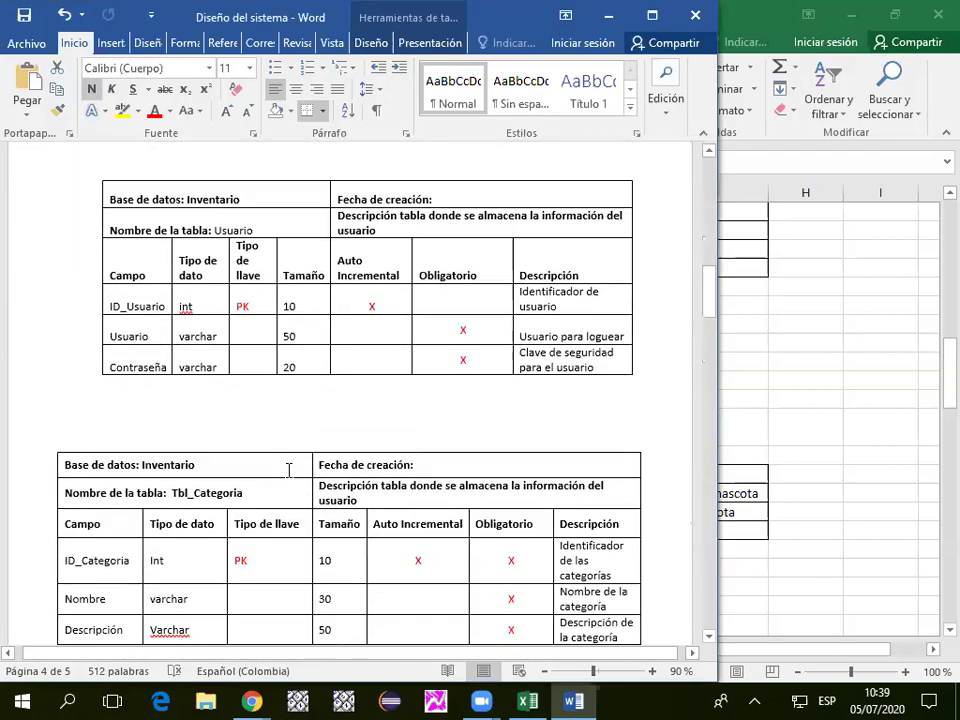
scroll(288, 474, "down", 15)
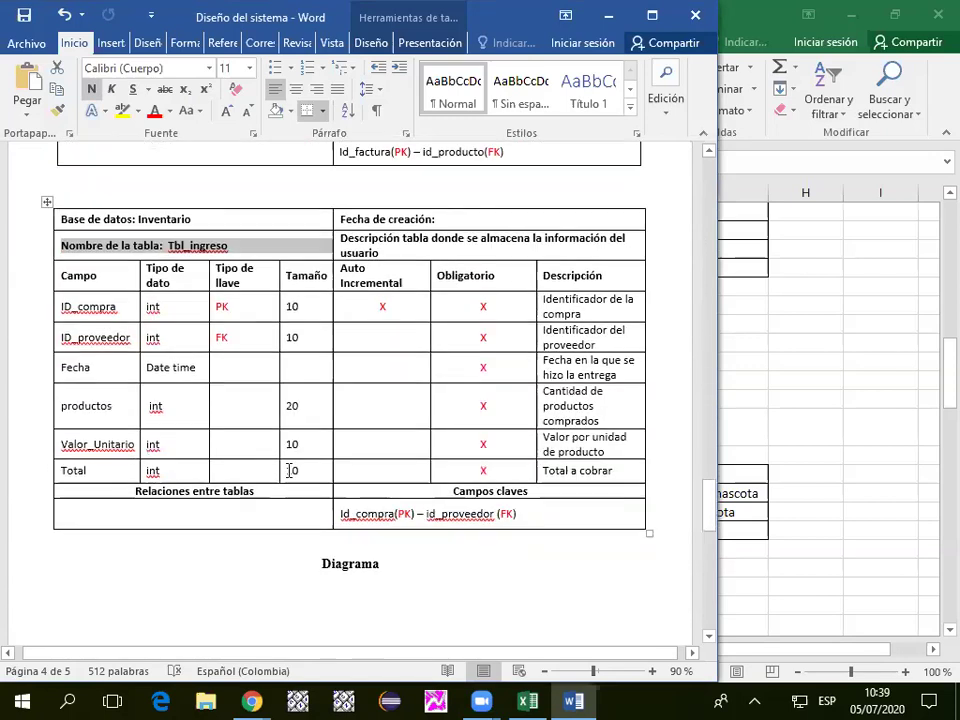
scroll(288, 474, "down", 1)
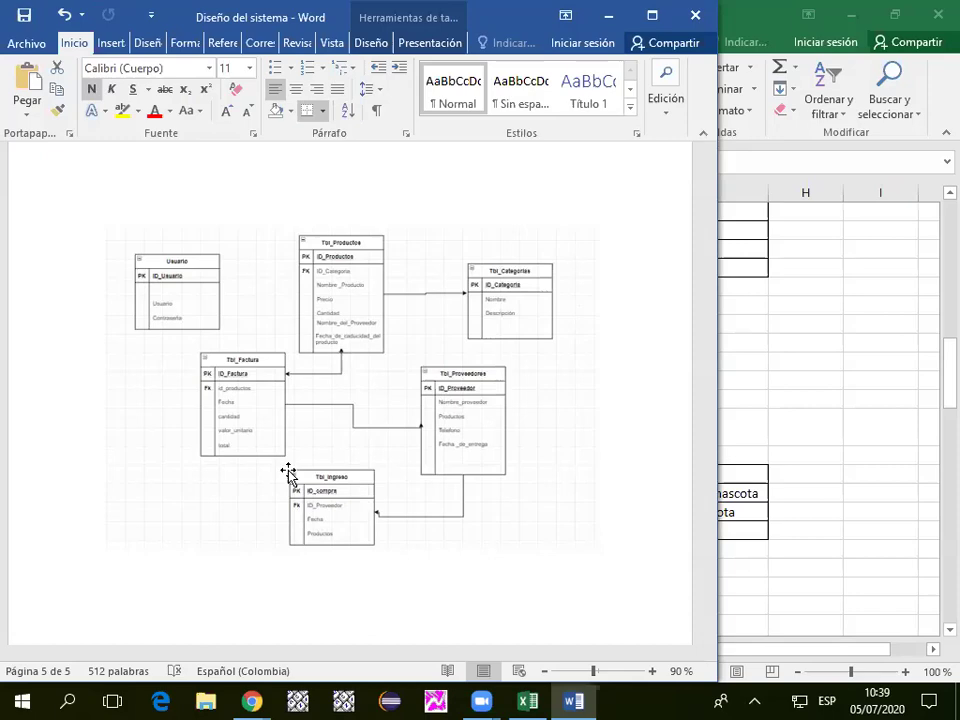
Review the Tbl_Proveeedores, Tbl_Factura and Tbl_ingreso definitions again and examine the connections between tables in the diagram.
scroll(288, 470, "up", 20)
scroll(306, 493, "up", 20)
scroll(309, 513, "up", 5)
scroll(309, 513, "down", 6)
scroll(322, 476, "down", 10)
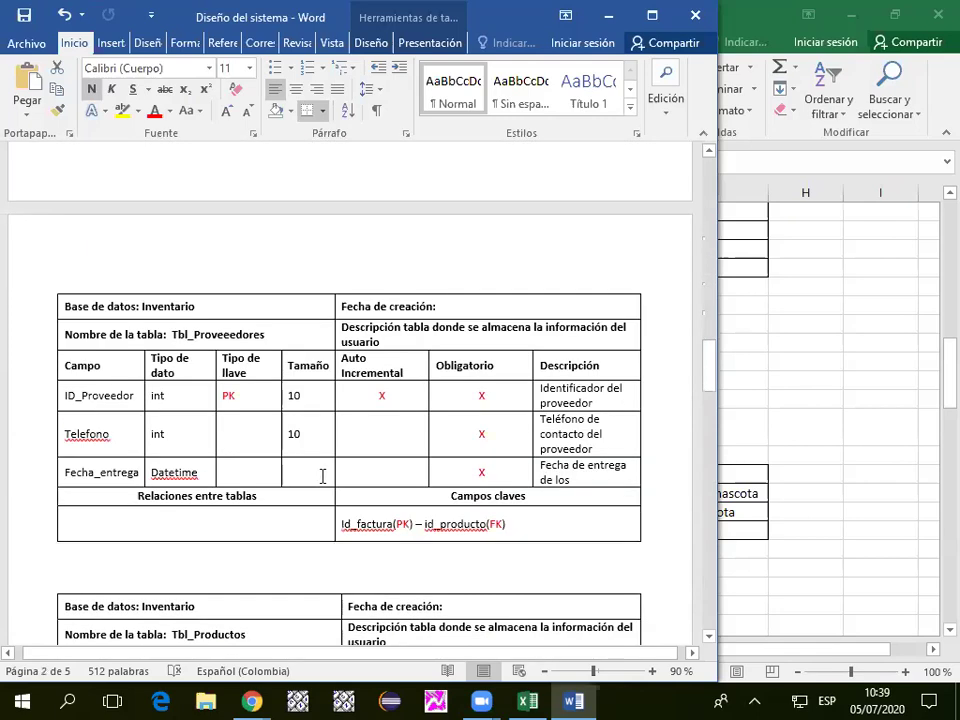
scroll(322, 476, "down", 12)
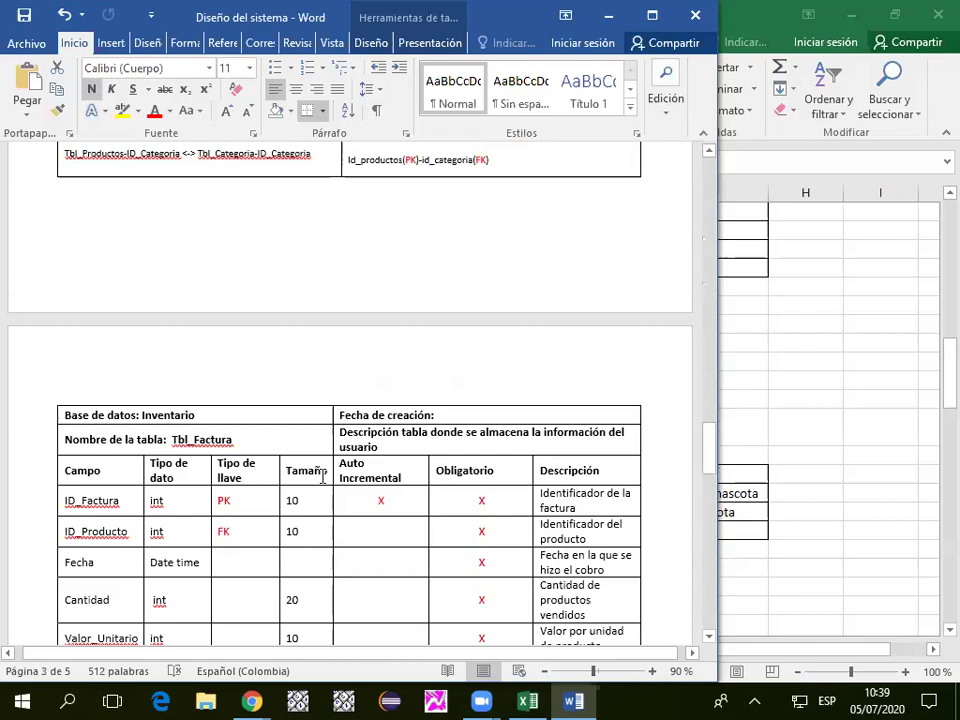
scroll(322, 476, "down", 15)
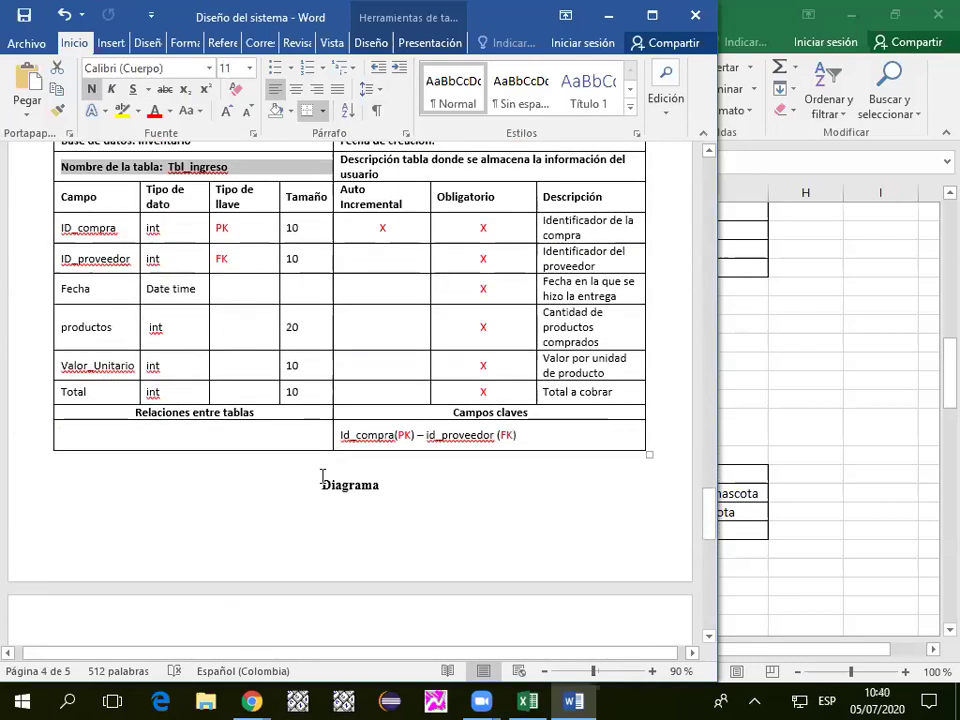
scroll(322, 476, "down", 5)
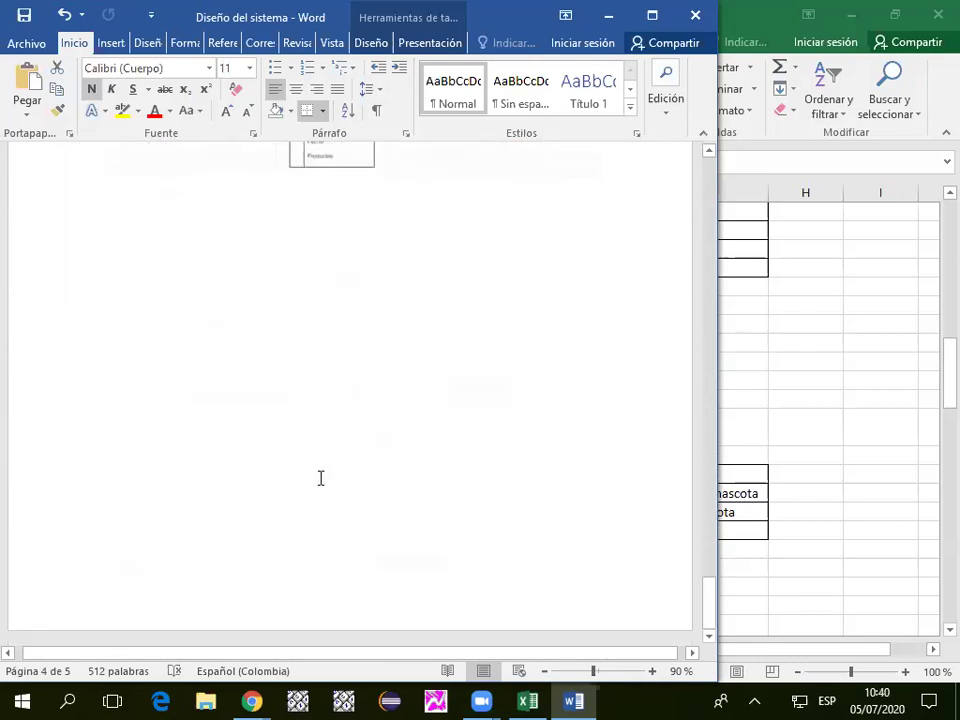
scroll(322, 476, "up", 3)
scroll(322, 481, "up", 3)
scroll(322, 481, "down", 3)
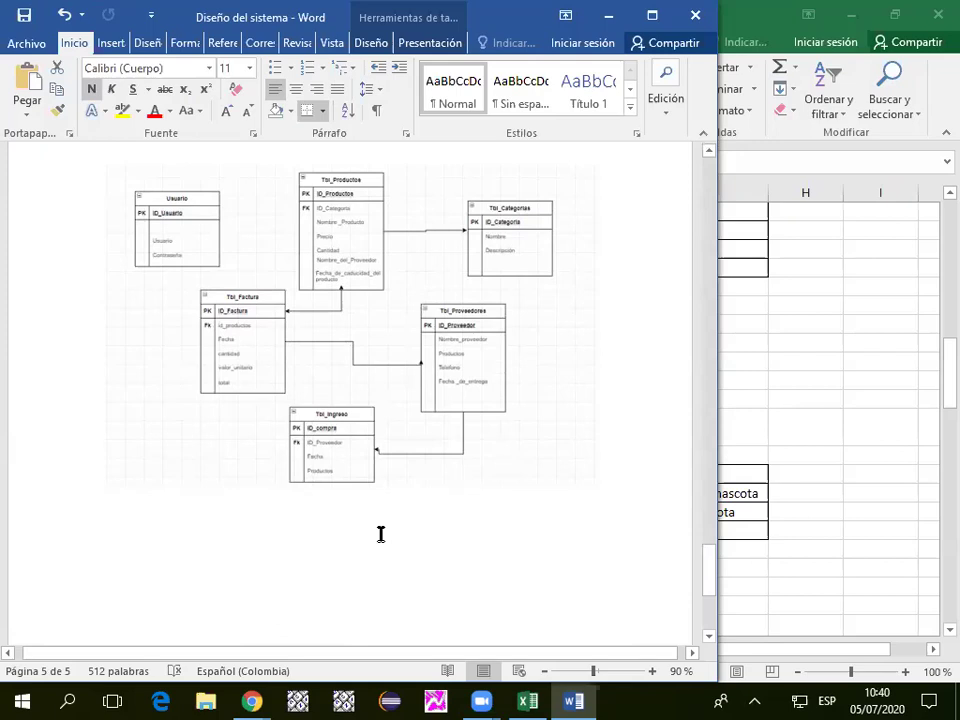
scroll(371, 456, "up", 1)
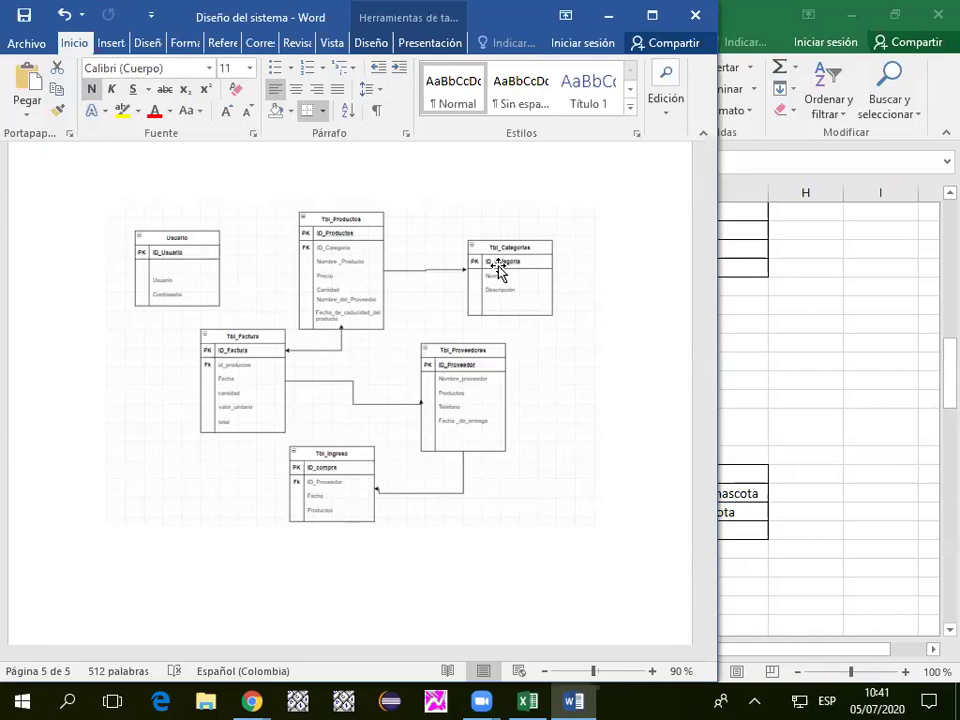
scroll(340, 305, "down", 5)
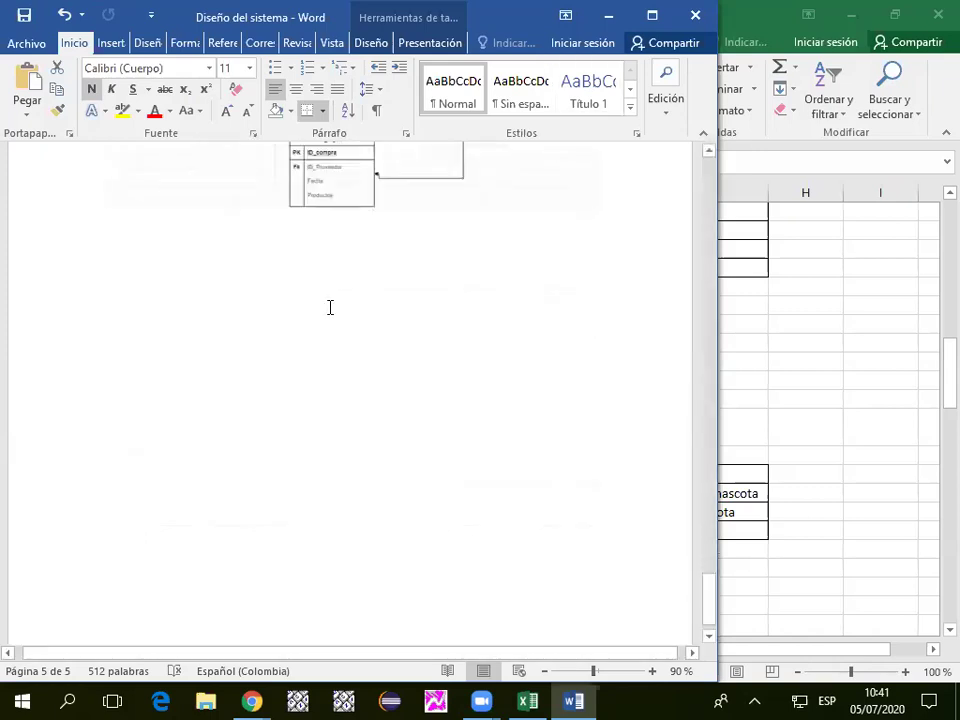
Go back from the diagram through the Tbl_Factura, Tbl_Proveeedores, Tbl_Categoria and Usuario tables to the document's cover page.
scroll(365, 230, "up", 20)
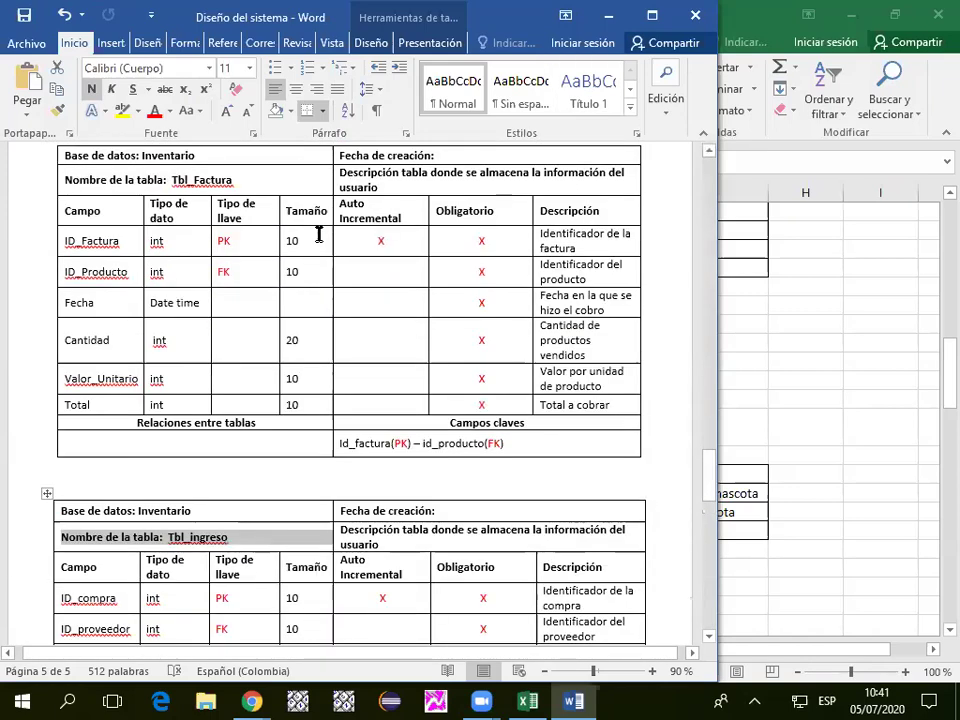
scroll(377, 237, "up", 15)
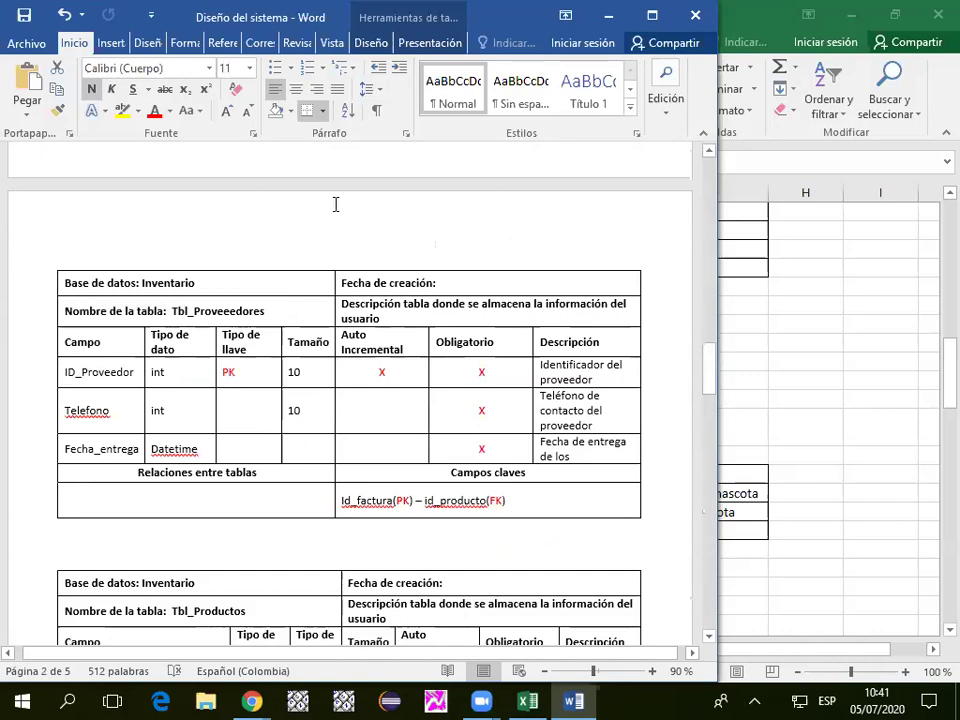
scroll(246, 234, "up", 3)
scroll(246, 234, "down", 6)
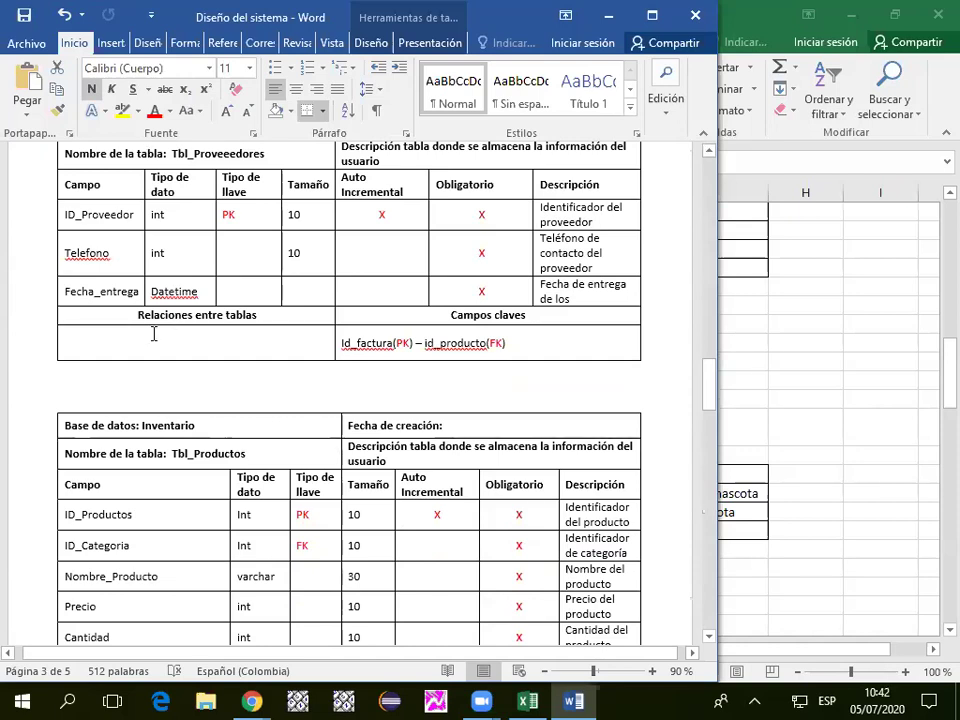
scroll(218, 313, "up", 2)
scroll(218, 313, "up", 10)
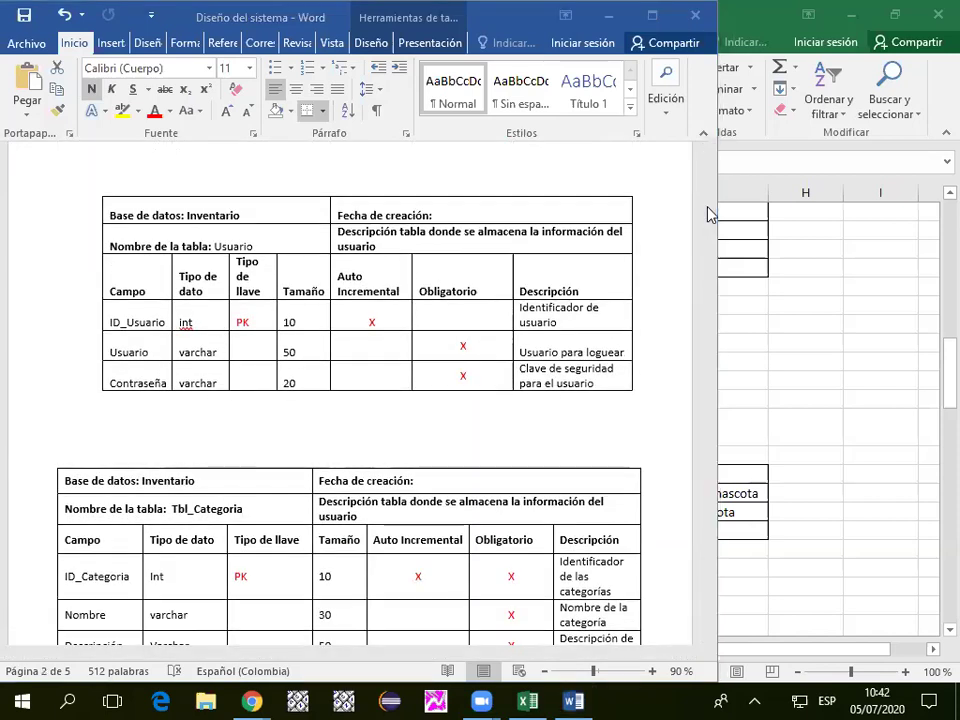
left_click(287, 244)
scroll(287, 244, "up", 6)
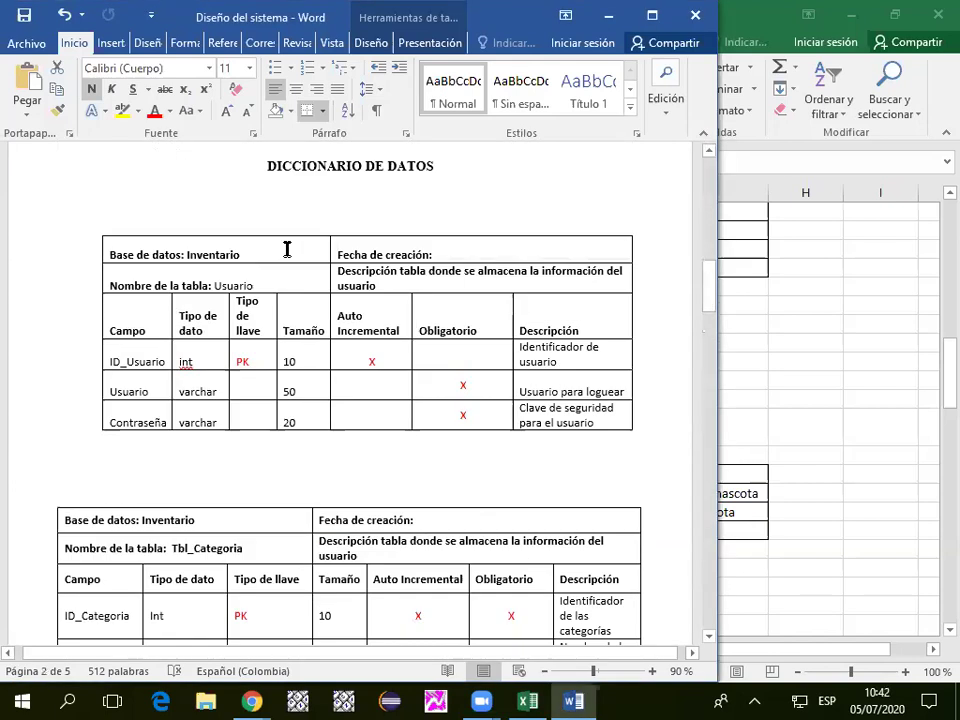
scroll(287, 247, "down", 3)
scroll(287, 249, "up", 10)
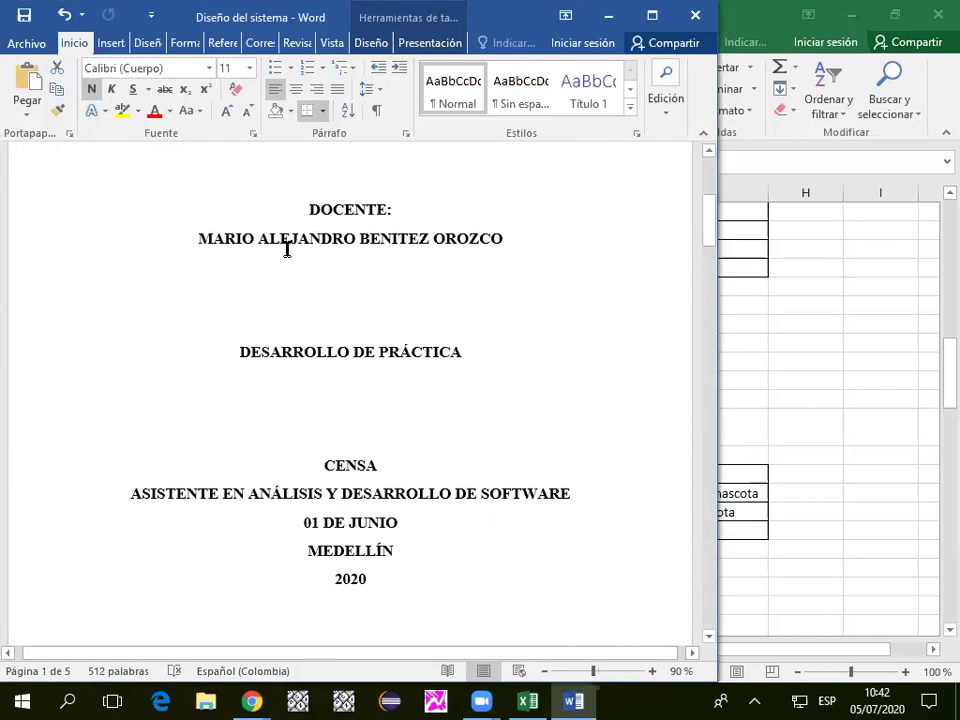
Look through the data dictionary from the cover page to the relationship diagram and return to the Tbl_ingreso table.
scroll(287, 249, "down", 8)
scroll(287, 249, "down", 20)
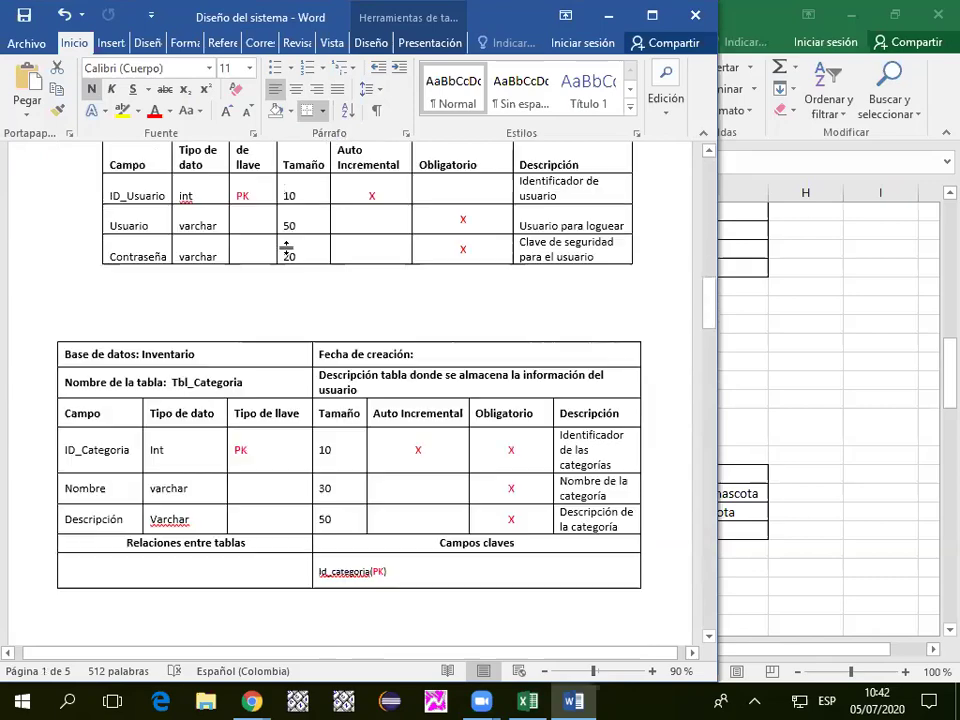
scroll(287, 249, "down", 20)
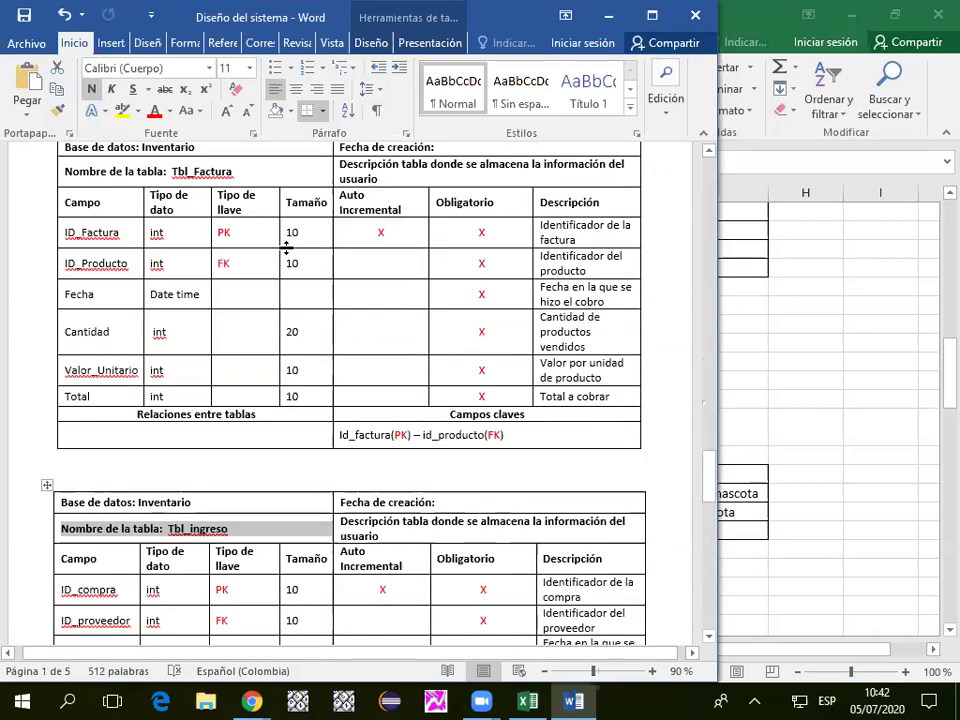
scroll(287, 249, "up", 4)
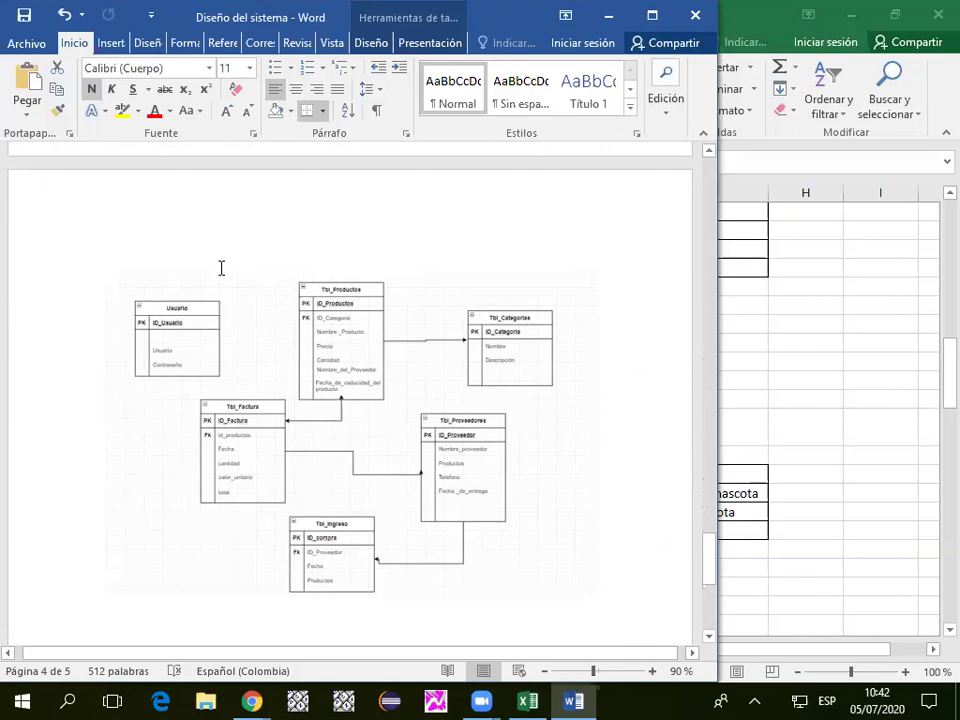
scroll(221, 267, "up", 1)
scroll(221, 267, "down", 3)
scroll(221, 267, "up", 6)
scroll(221, 267, "up", 18)
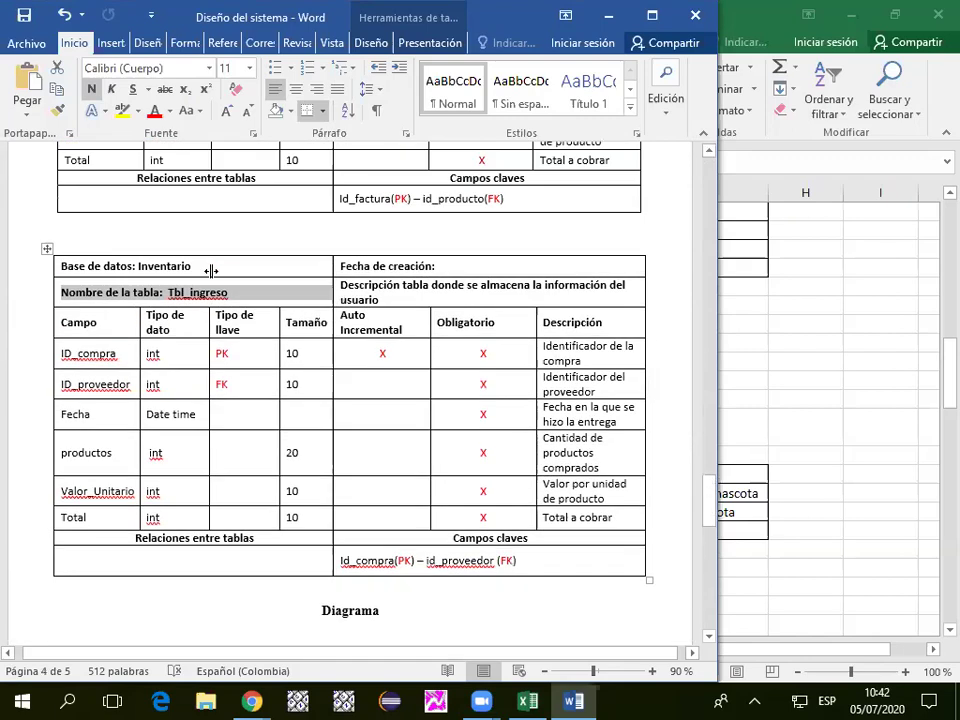
Examine the Tbl_ingreso fields, including the size of productos, and compare them with the end of Tbl_Factura.
scroll(214, 268, "down", 10)
scroll(211, 270, "down", 3)
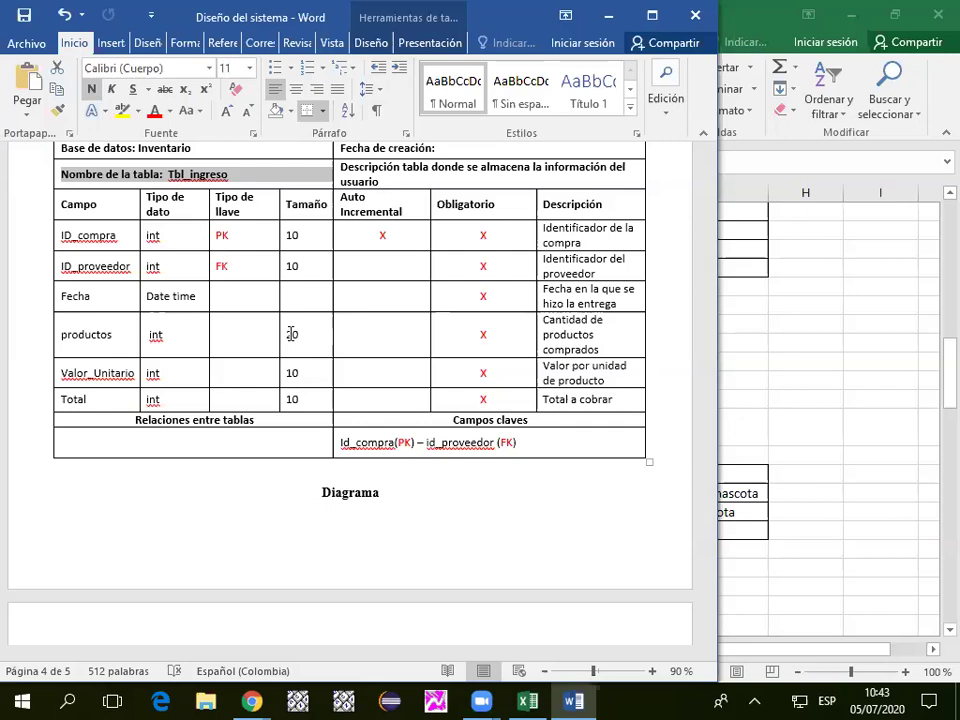
double_click(292, 334)
type("20")
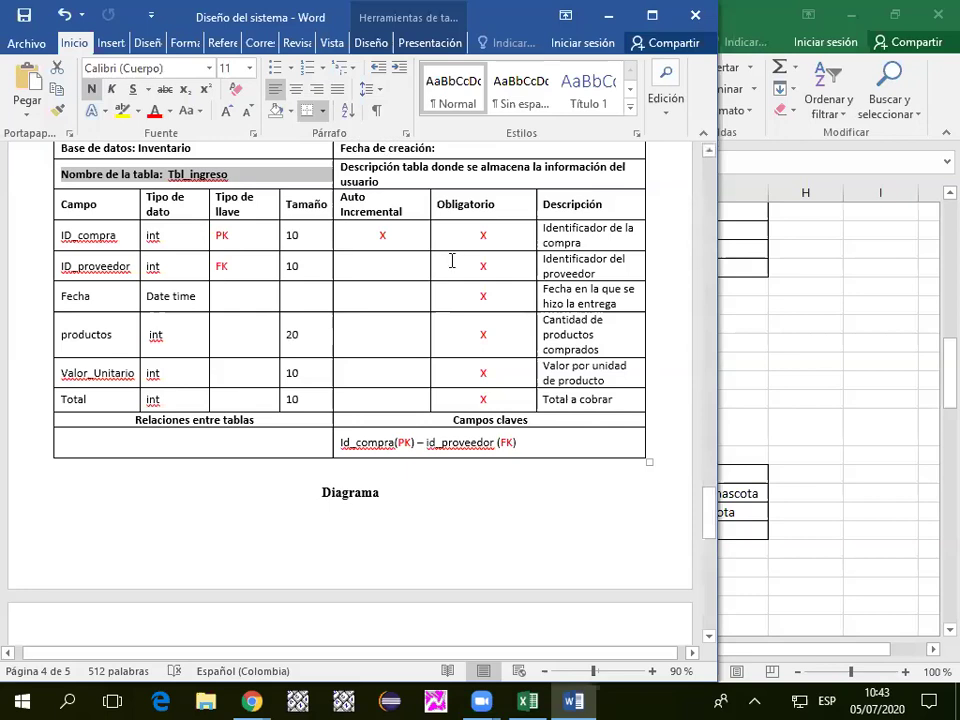
scroll(452, 260, "down", 4)
scroll(455, 261, "up", 6)
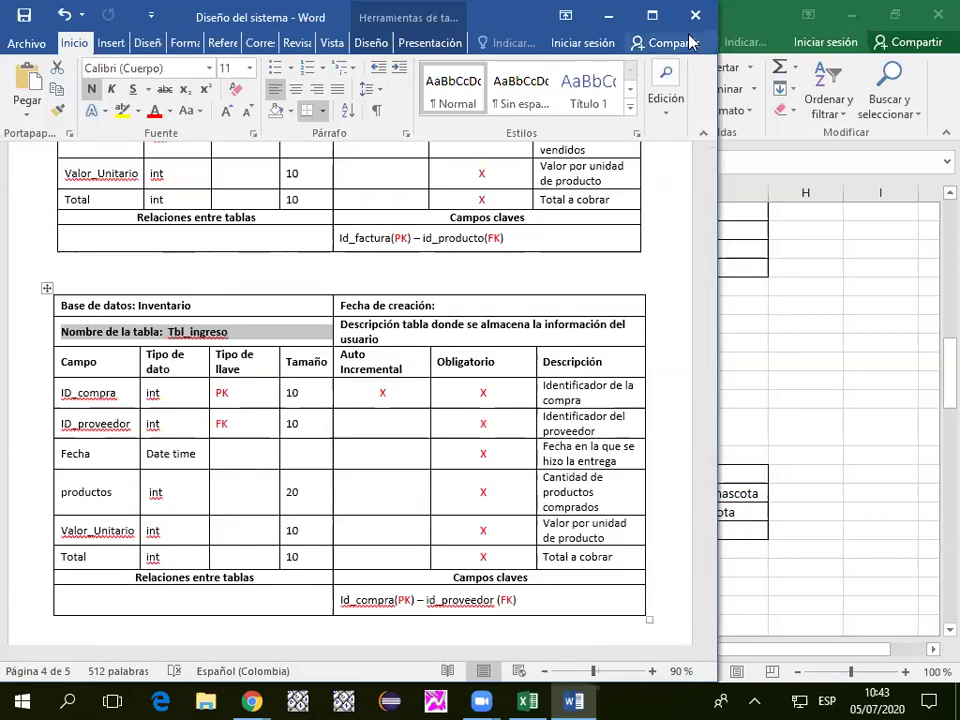
Close the "Diseño del sistema" document and switch to the Outlook inbox in Chrome.
left_click(693, 30)
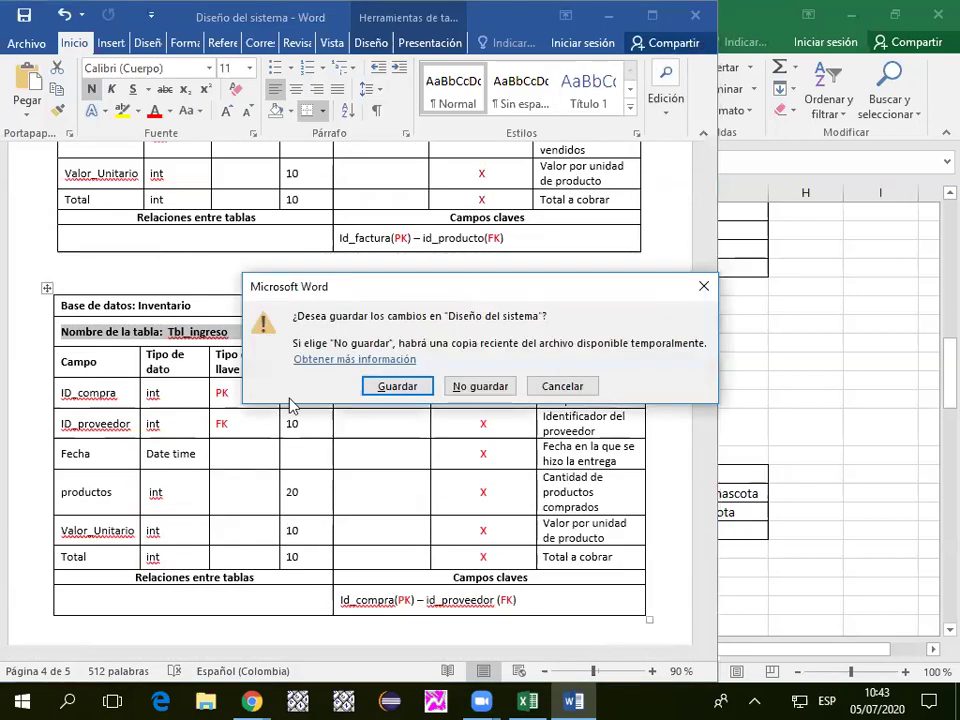
left_click(436, 386)
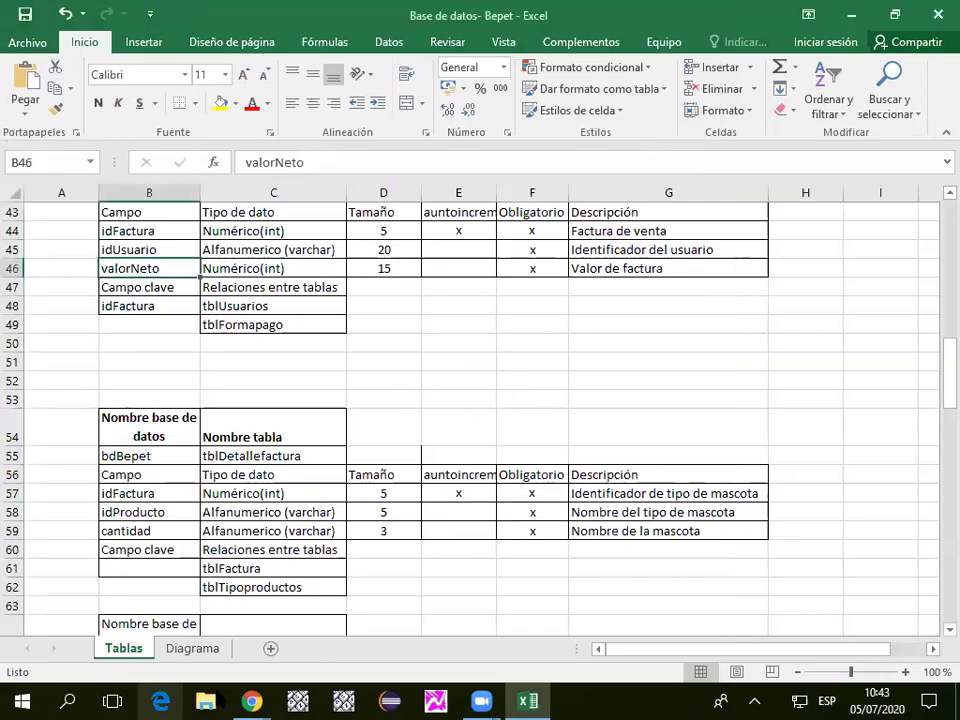
left_click_drag(298, 701, 250, 701)
mouse_move(252, 701)
left_click(100, 464)
left_click(108, 222)
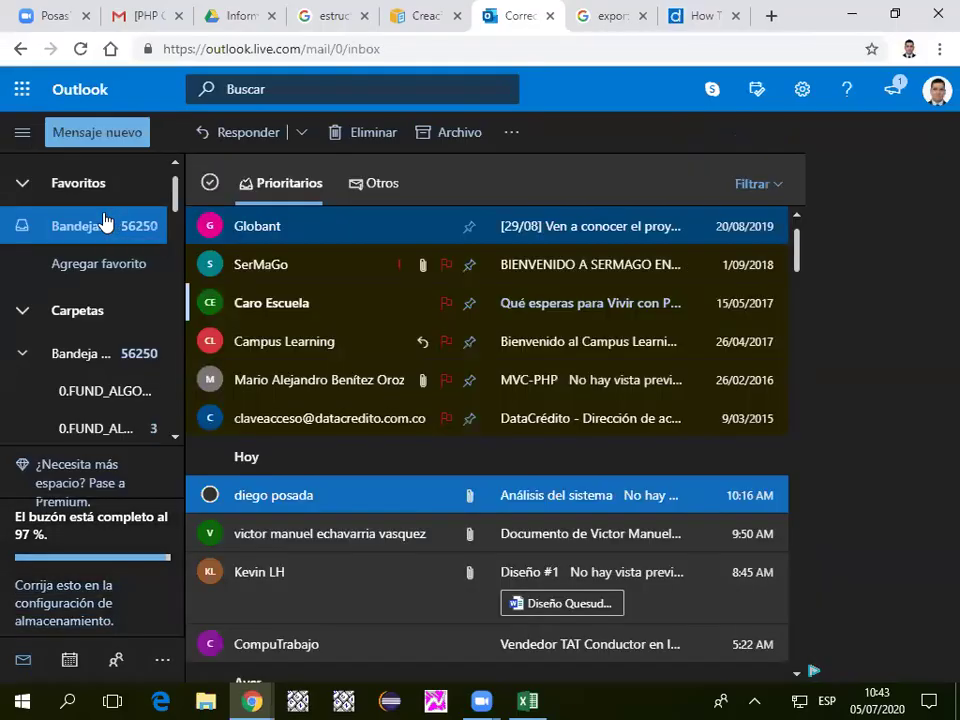
Look over the priority inbox messages for further student submissions.
scroll(410, 500, "down", 5)
scroll(390, 400, "down", 1)
scroll(388, 377, "up", 4)
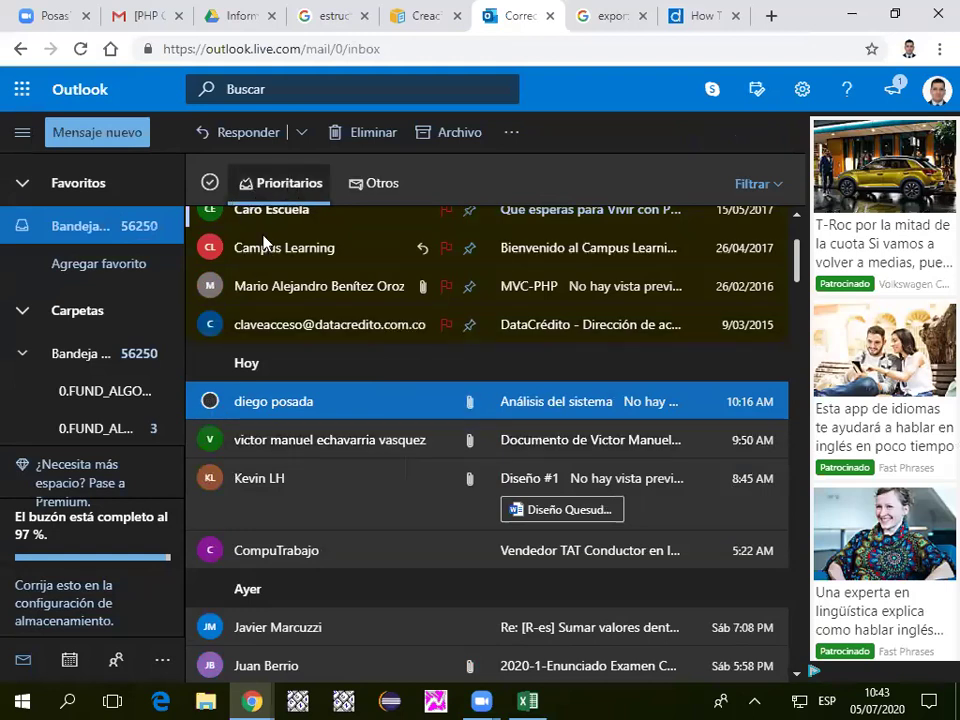
scroll(245, 300, "up", 2)
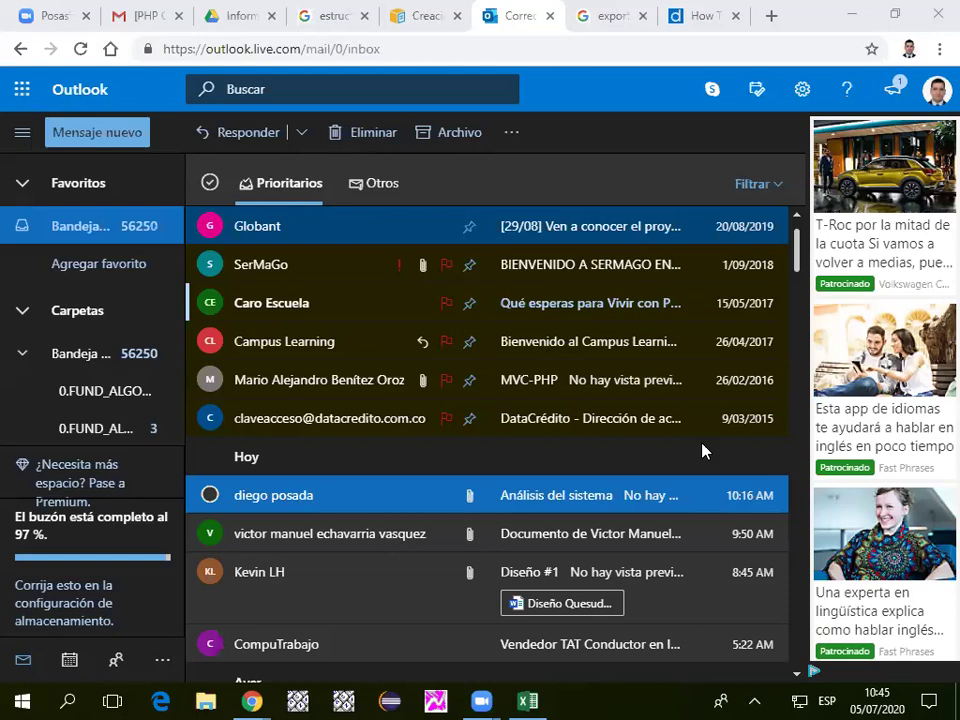
Switch to the class folder in Google Drive and open the Preanalisis-Analisis-Diseño-Desarrollo PDF.
left_click(232, 16)
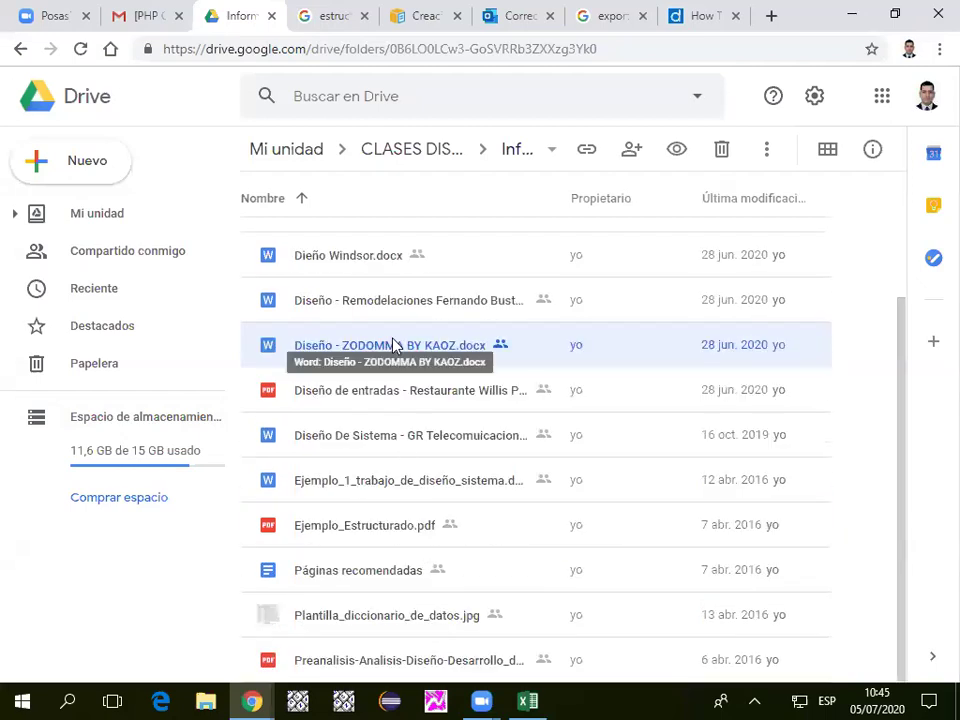
scroll(416, 396, "up", 3)
scroll(364, 371, "down", 3)
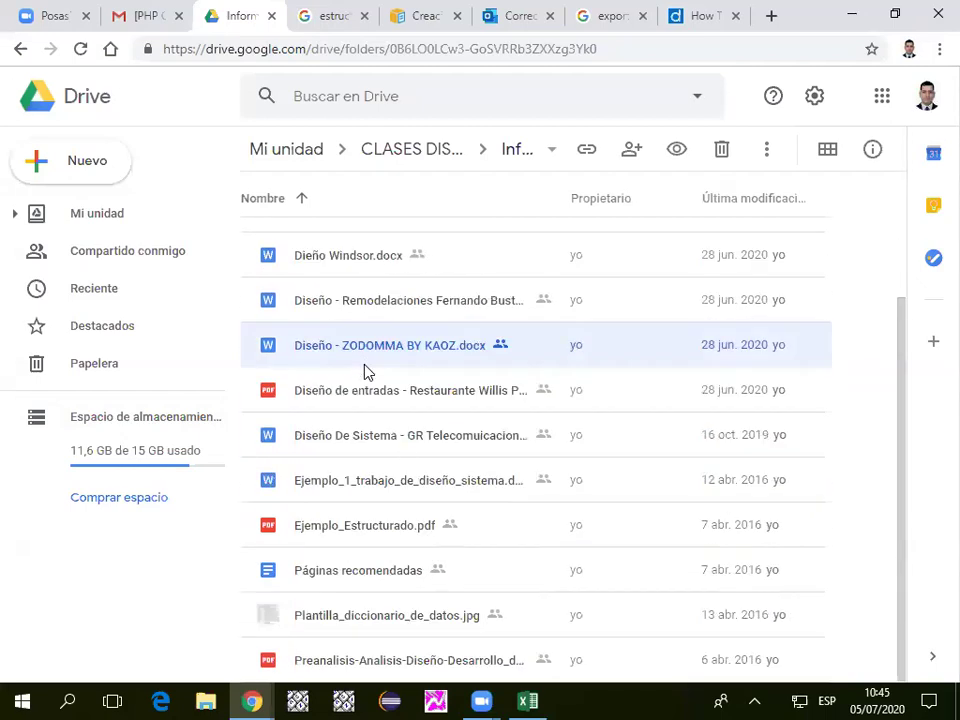
scroll(364, 371, "up", 3)
scroll(364, 371, "down", 2)
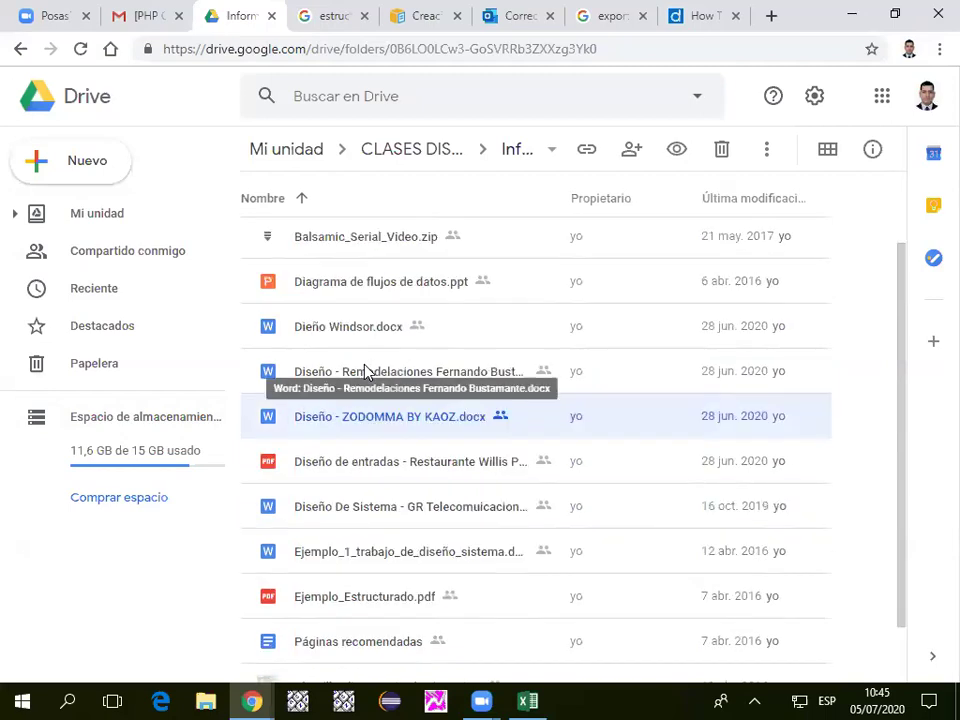
scroll(370, 530, "down", 1)
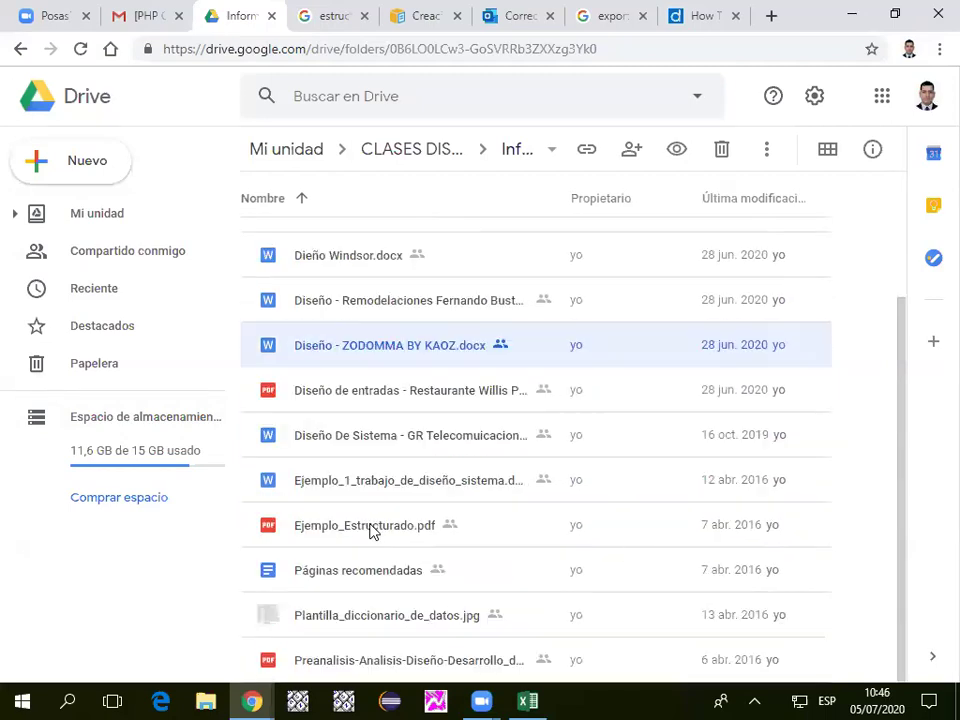
double_click(317, 661)
Find section 6.5 on the design development steps in the PDF and examine its process diagram on page 119.
scroll(296, 392, "down", 10)
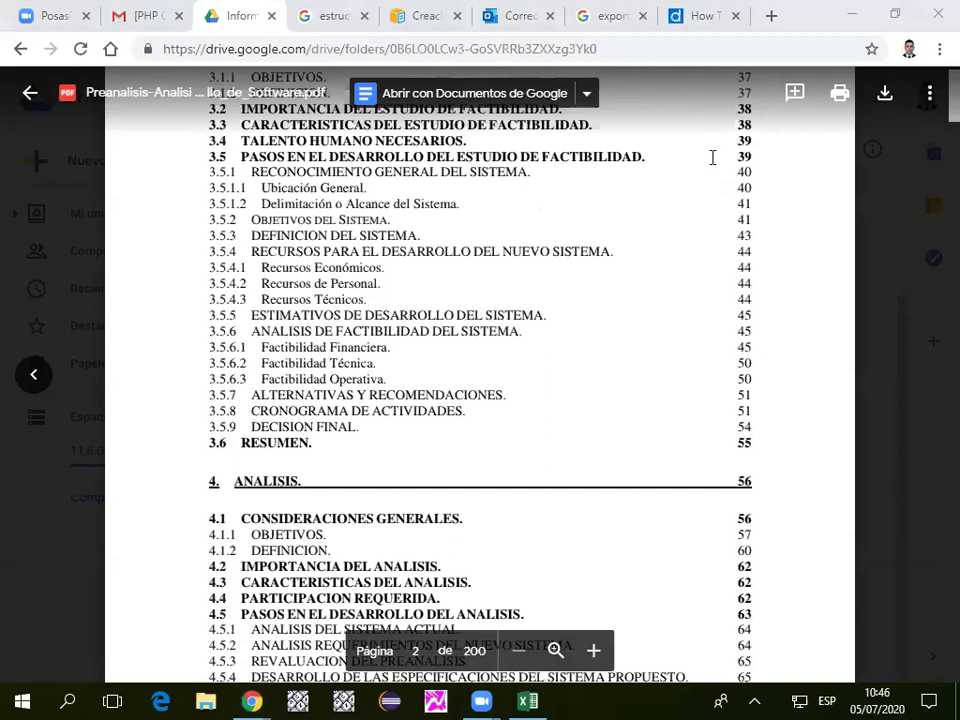
scroll(712, 157, "down", 20)
scroll(930, 165, "down", 20)
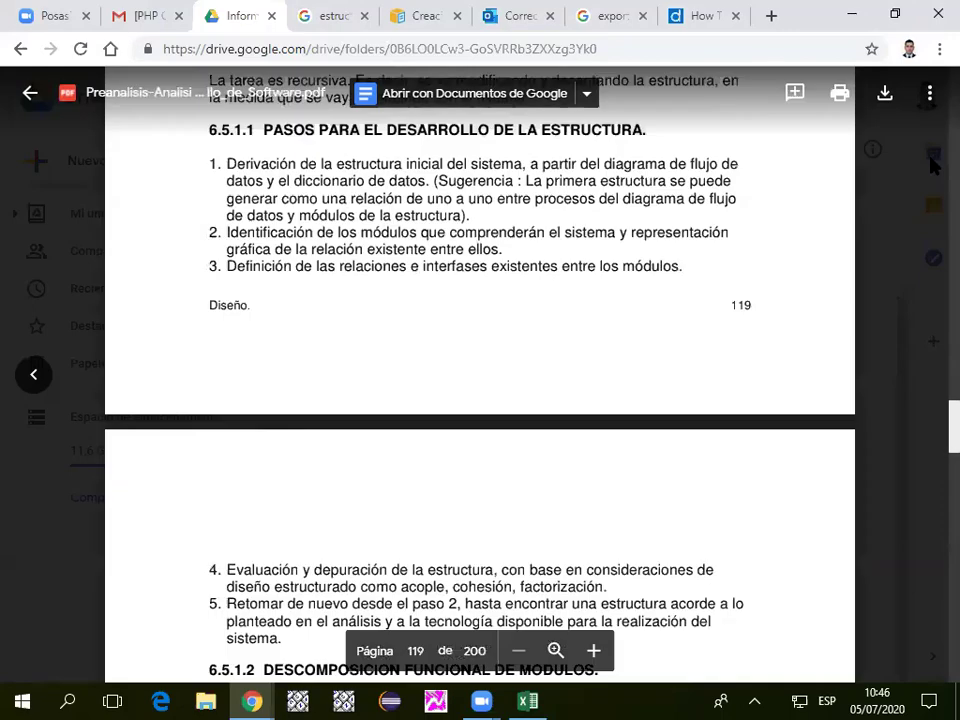
scroll(343, 247, "up", 10)
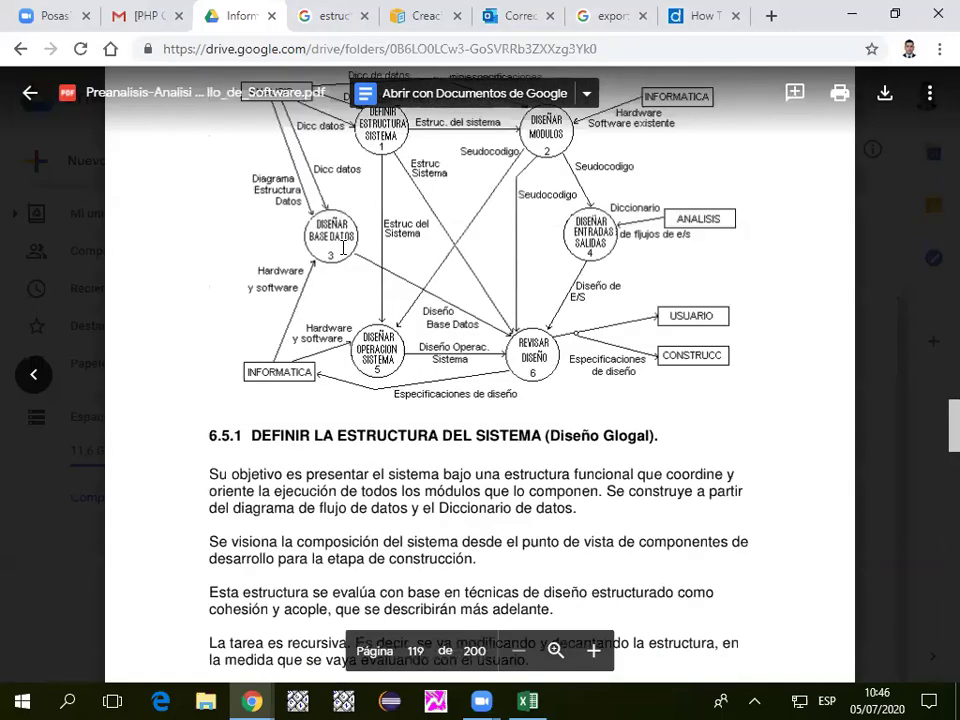
scroll(343, 247, "up", 5)
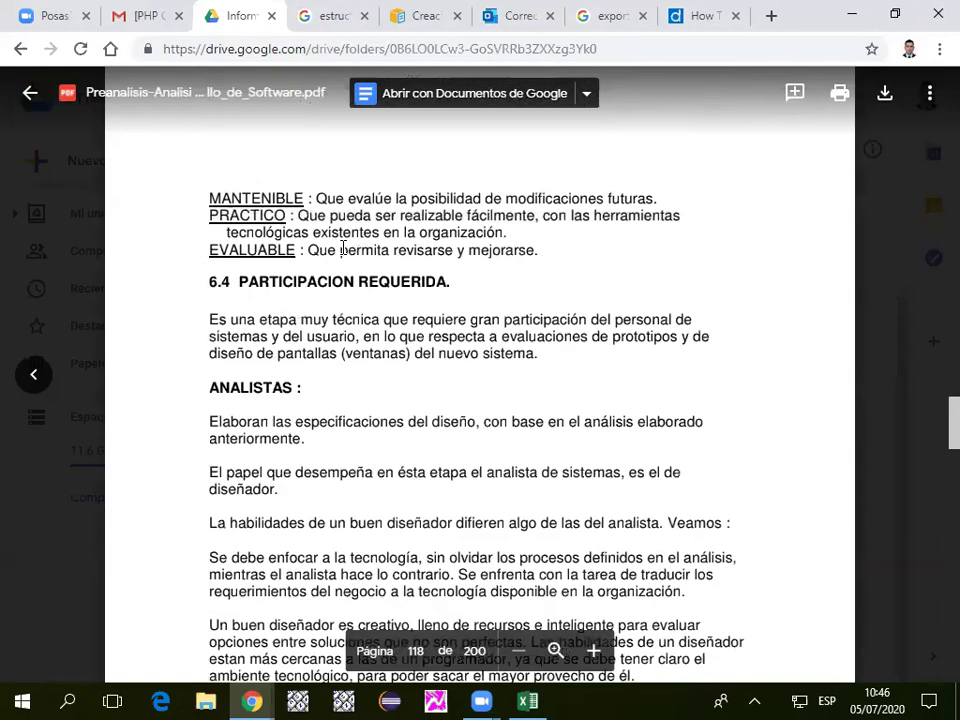
scroll(343, 247, "down", 15)
scroll(343, 247, "down", 5)
scroll(343, 247, "up", 12)
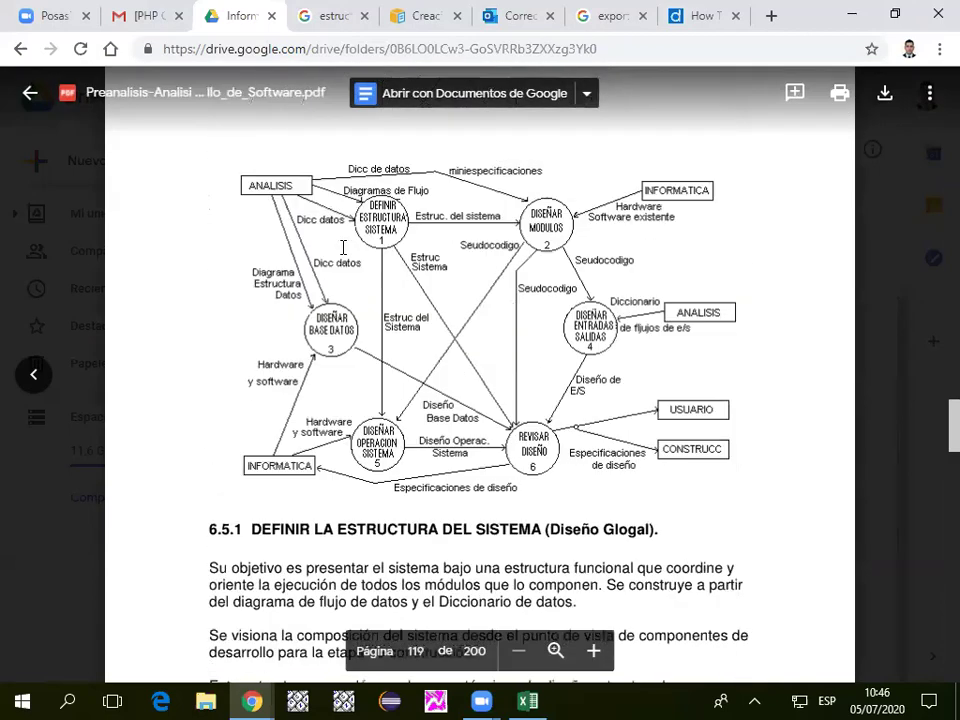
scroll(343, 247, "up", 4)
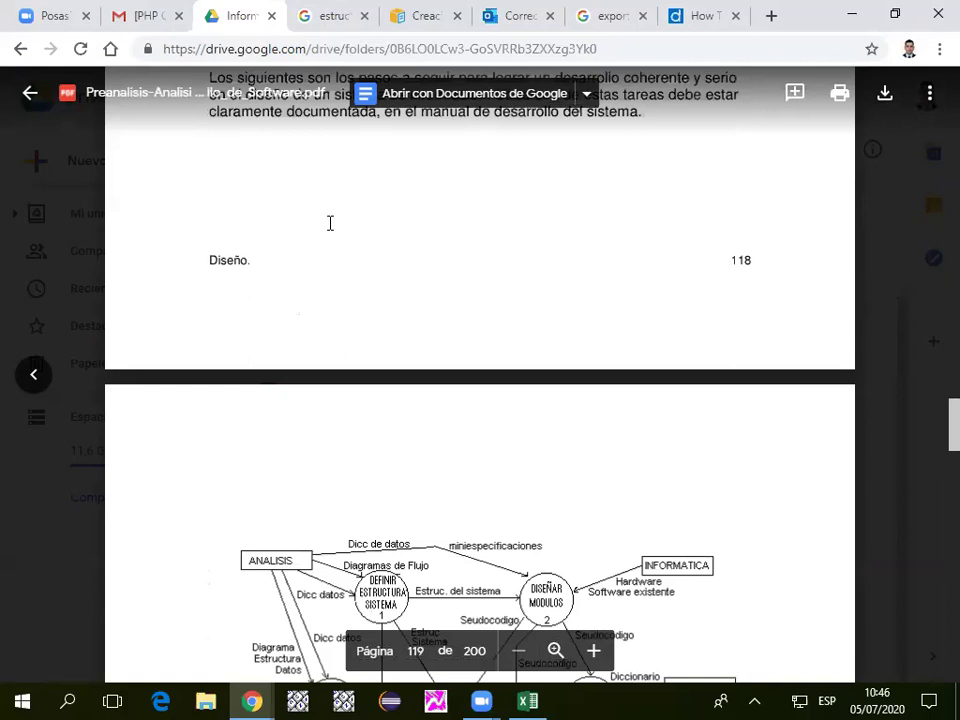
scroll(332, 222, "up", 5)
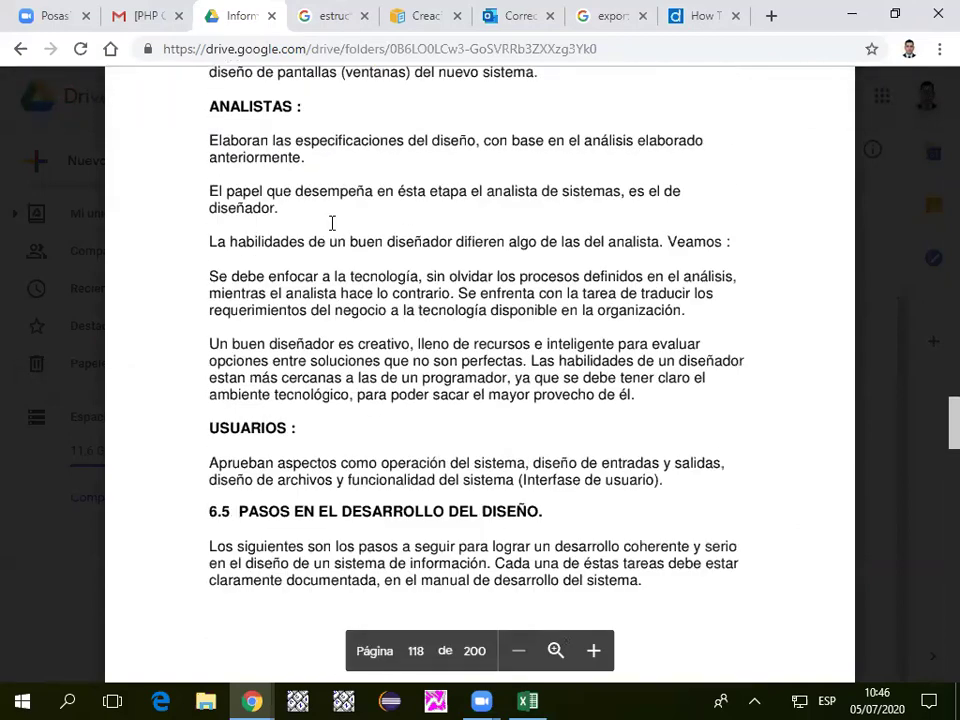
scroll(319, 247, "down", 8)
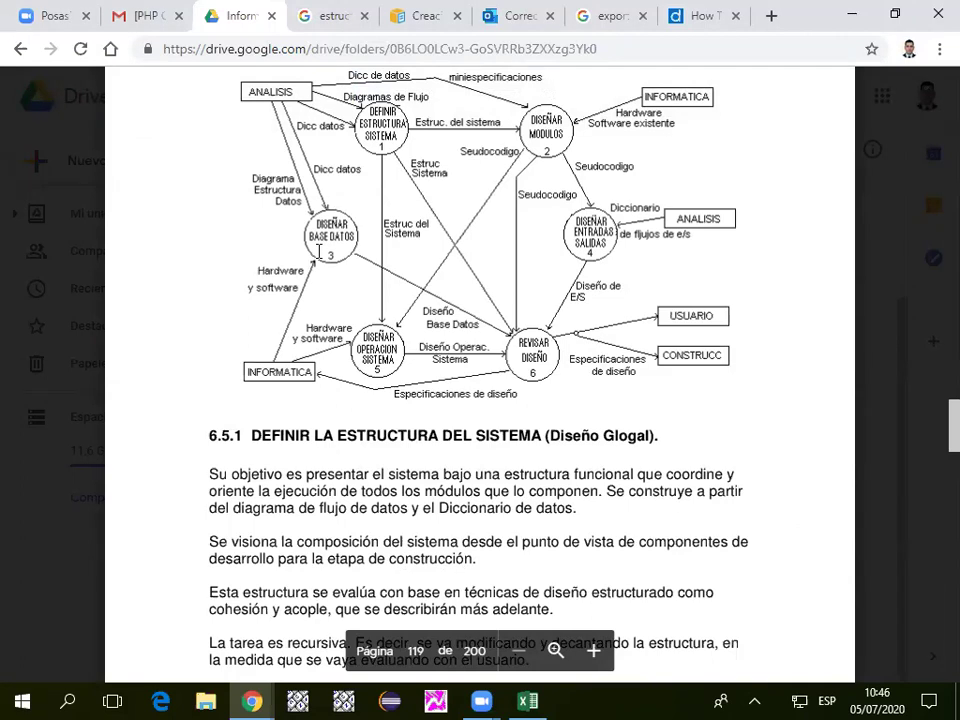
Go back to the numbered design steps on page 117 and highlight steps 4 to 6, from "Diseñar entradas y salidas" to "Revisar el diseño".
scroll(268, 291, "up", 5)
scroll(268, 291, "up", 10)
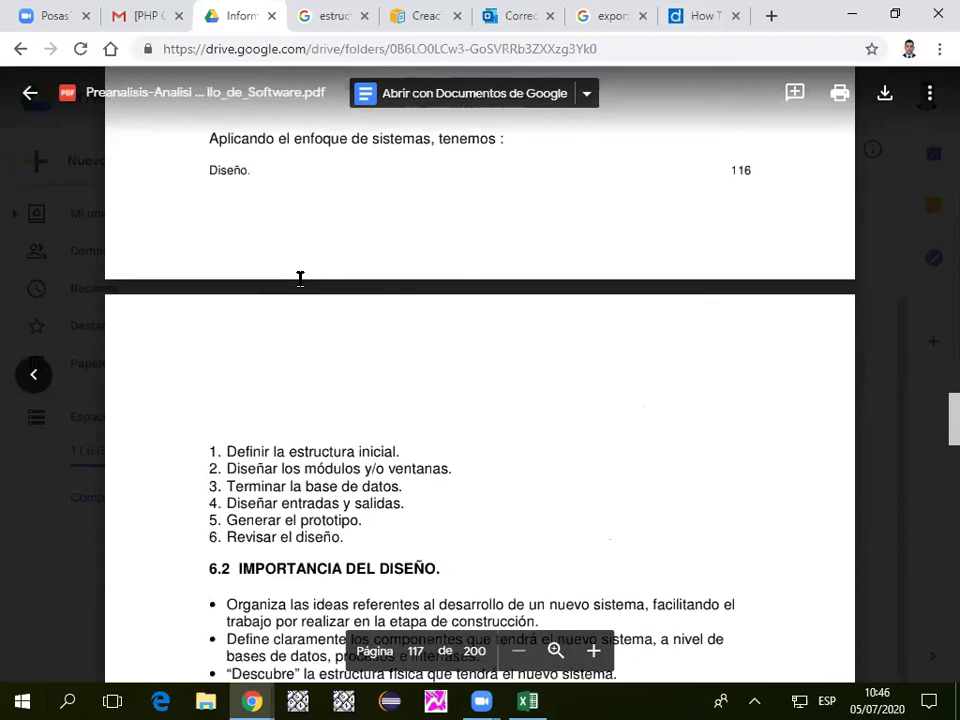
scroll(330, 430, "down", 2)
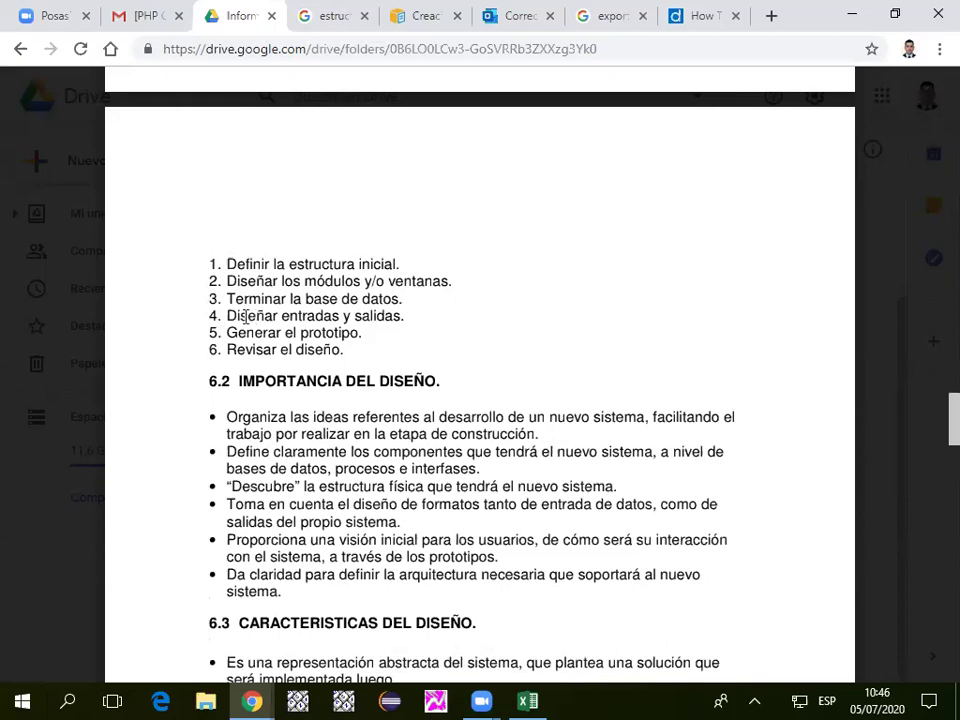
left_click_drag(229, 315, 404, 316)
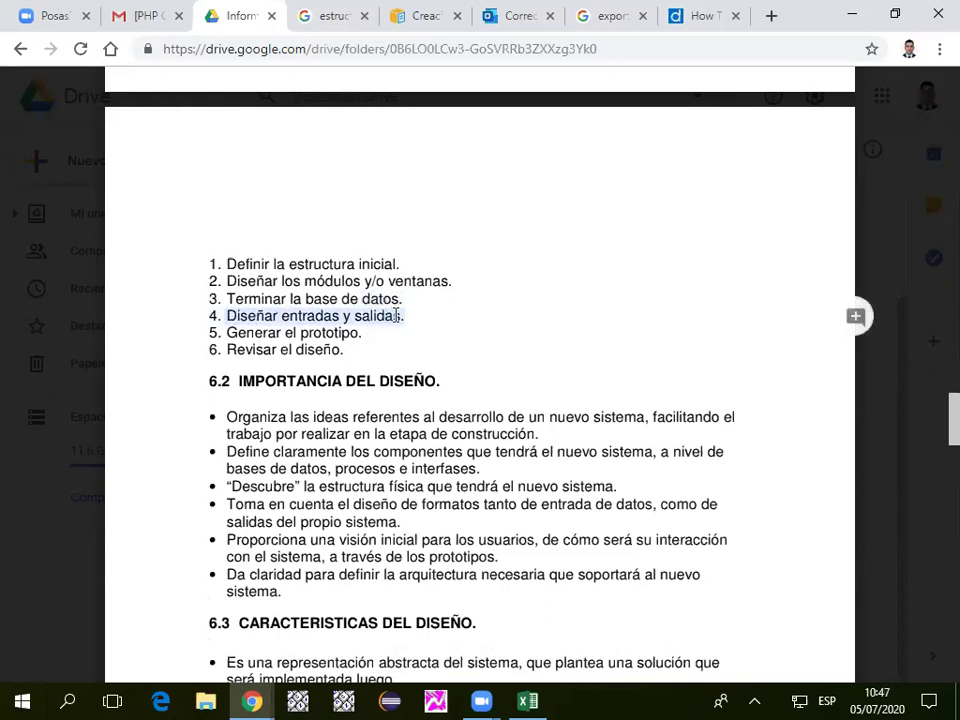
left_click(240, 332)
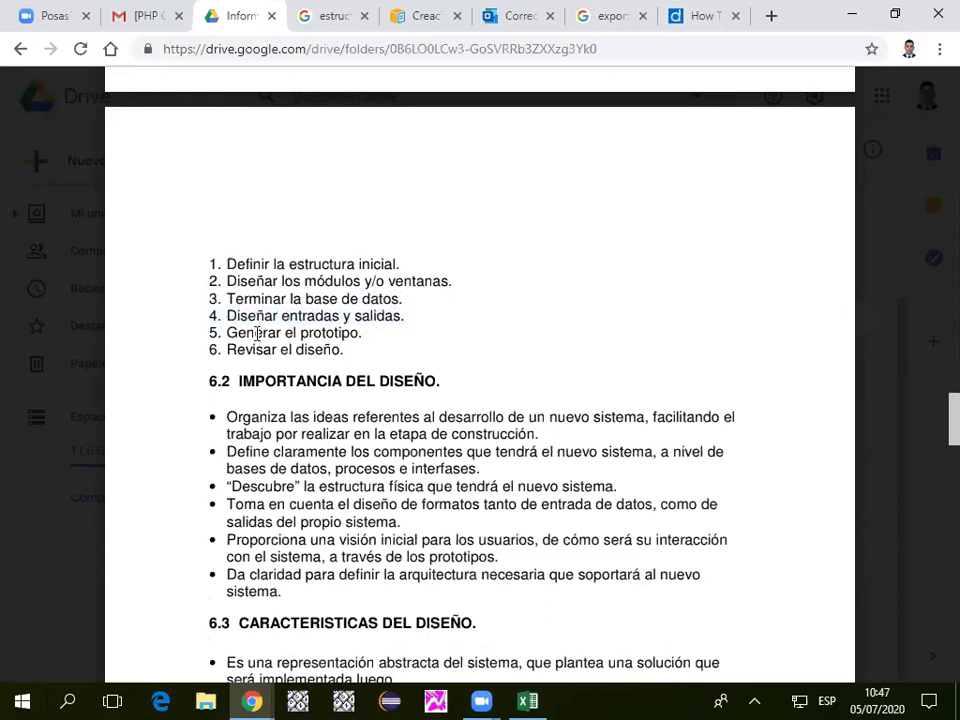
left_click_drag(345, 350, 219, 316)
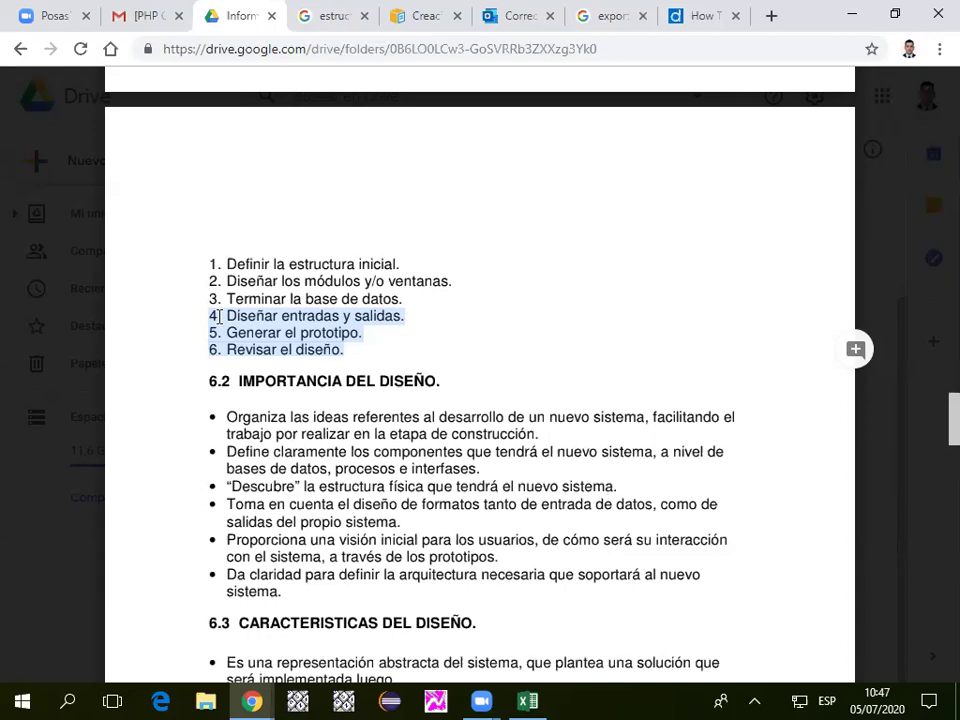
left_click(362, 354)
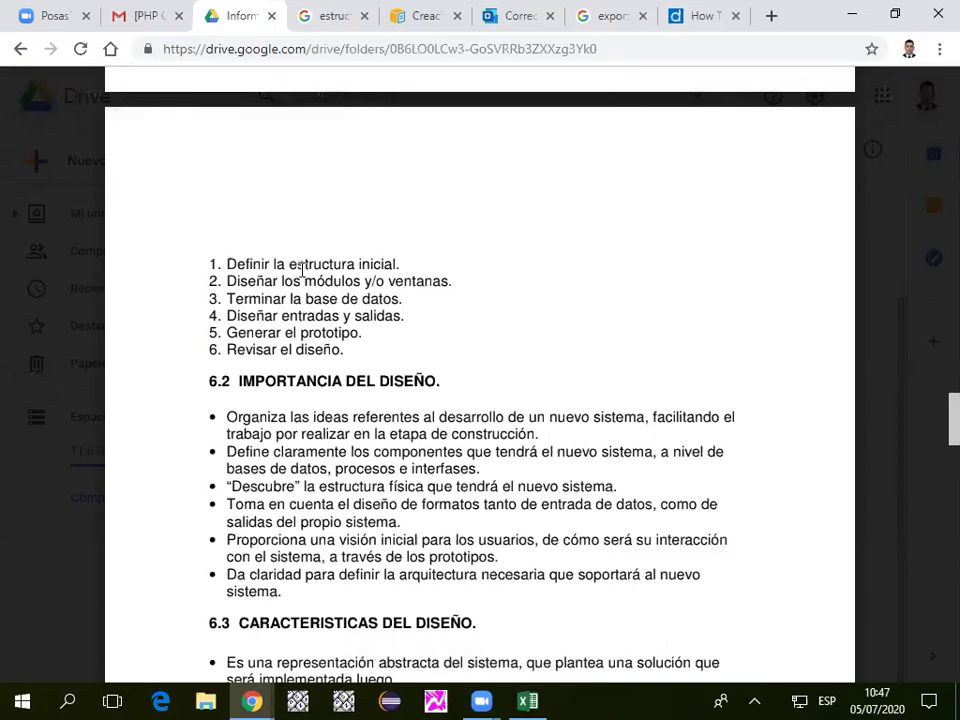
Highlight design steps 1 and 2, steps 1 to 5, step 6 "Revisar el diseño", and steps 1 and 2 again while reviewing the list.
left_click_drag(229, 262, 452, 282)
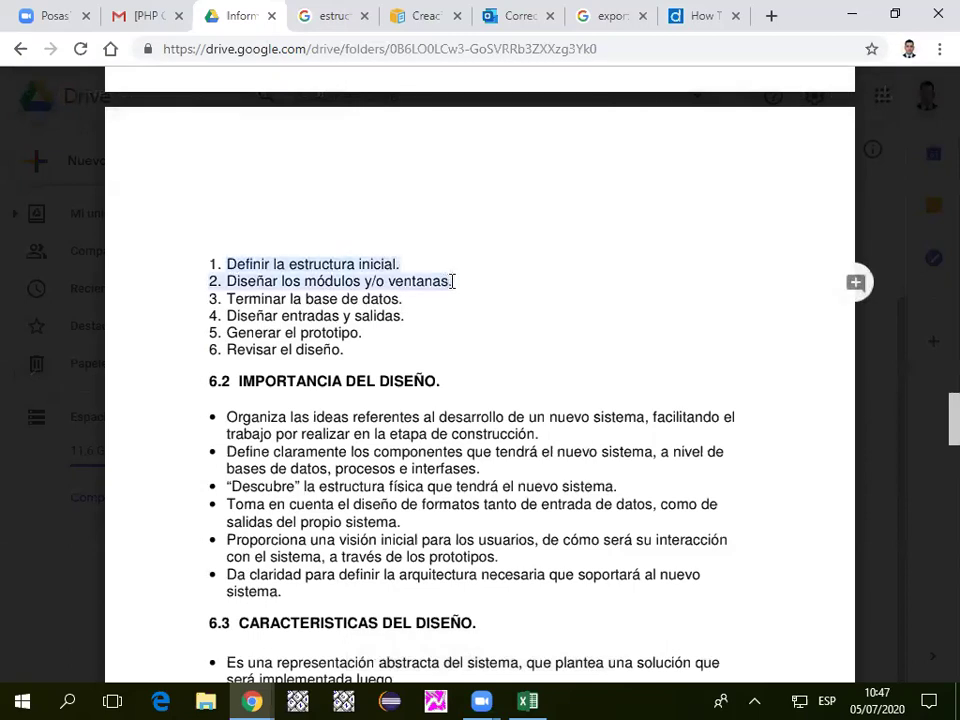
left_click(326, 324)
left_click_drag(364, 332, 215, 281)
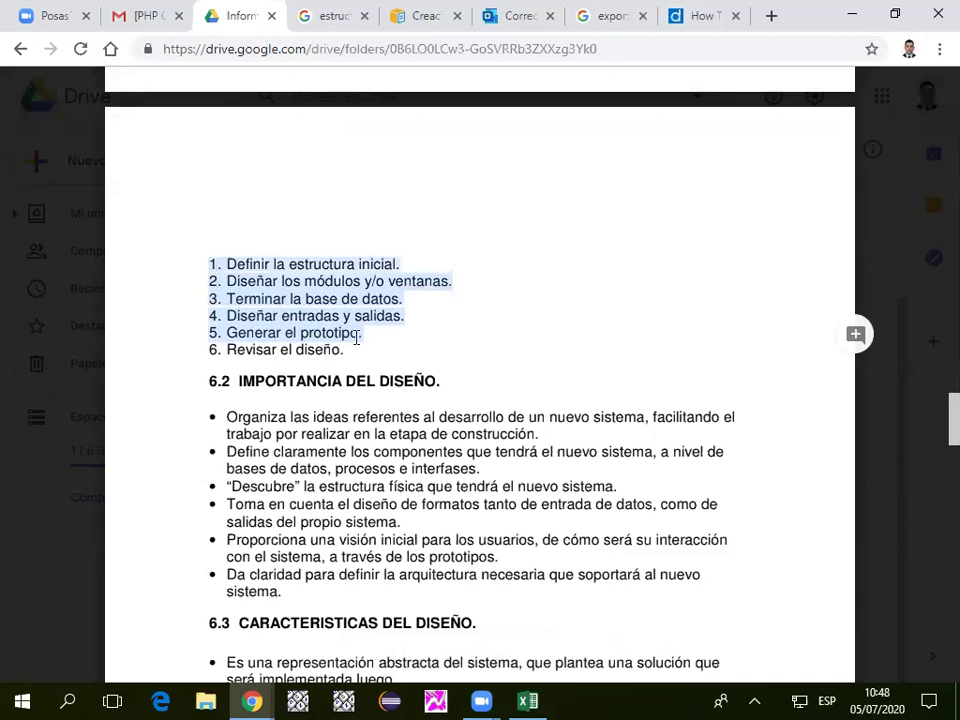
triple_click(251, 349)
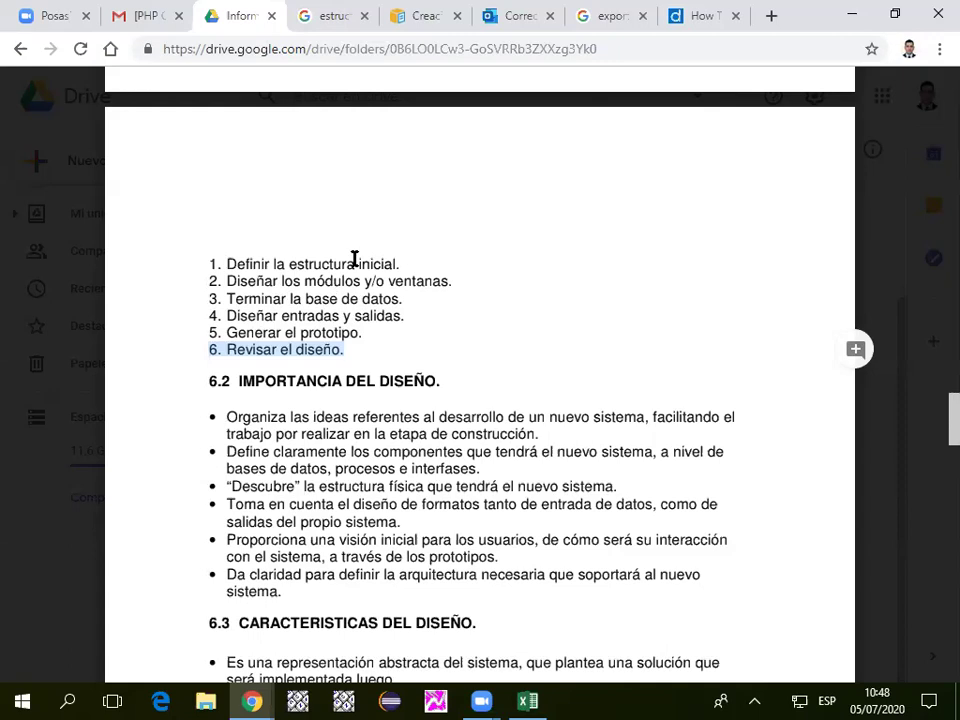
left_click_drag(452, 281, 214, 261)
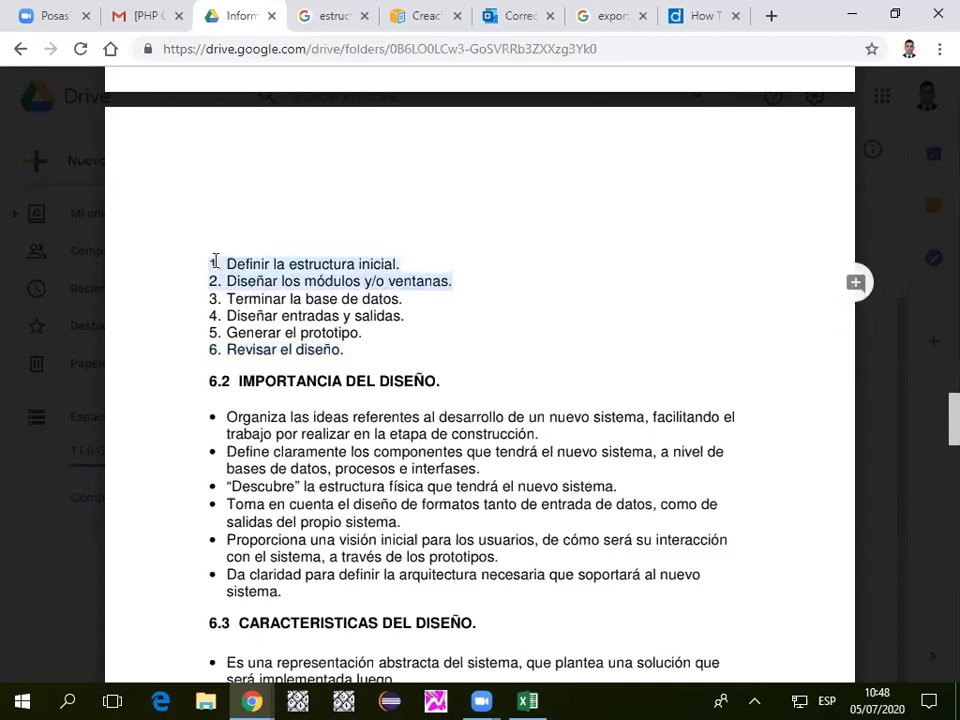
Move on to section 6.5.1, "Definir la estructura del sistema", and review its description and the steps in 6.5.1.1.
scroll(213, 362, "down", 5)
scroll(213, 362, "down", 12)
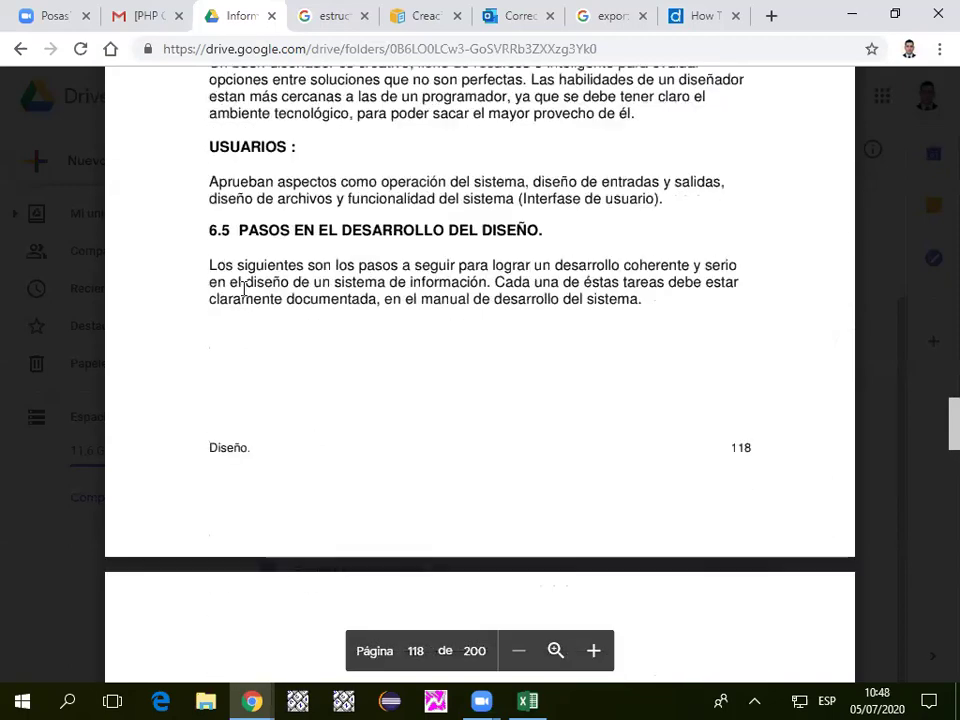
scroll(244, 289, "up", 2)
scroll(243, 289, "down", 10)
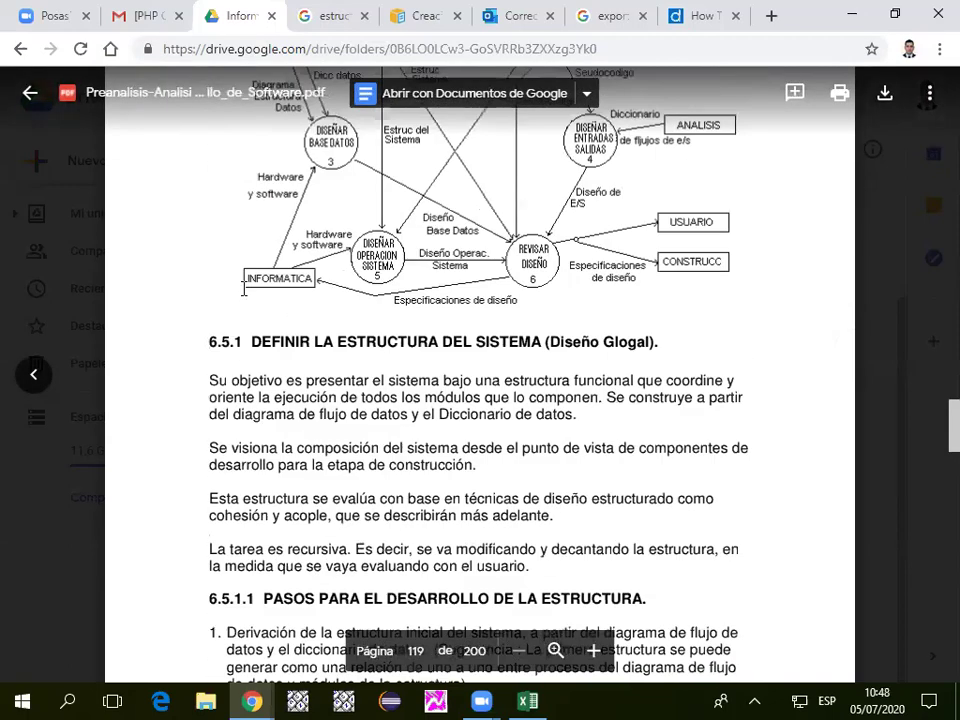
scroll(261, 343, "down", 1)
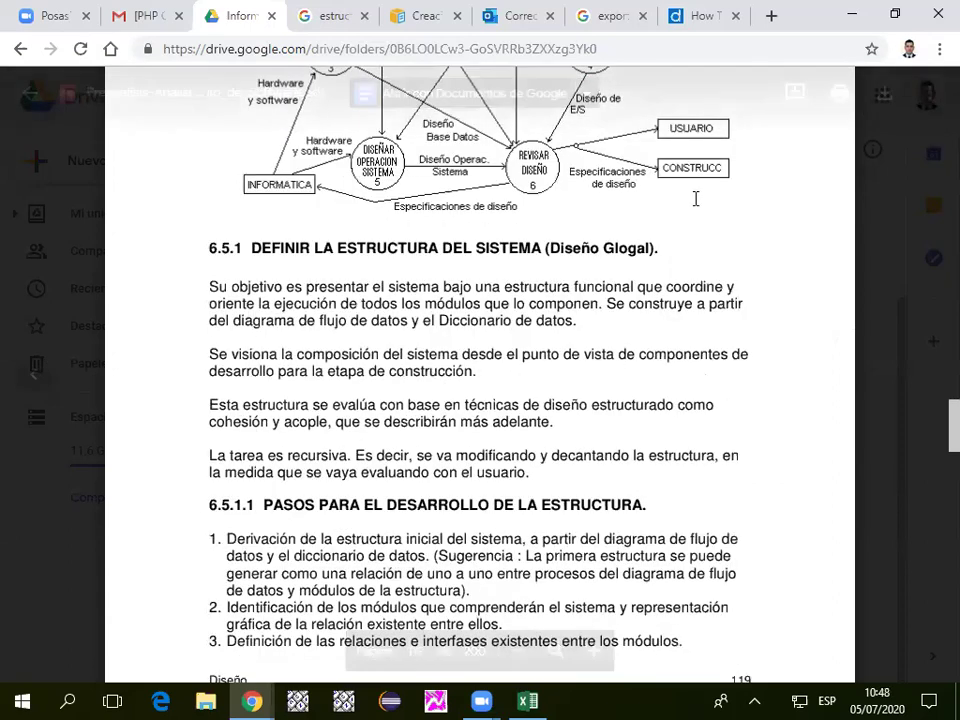